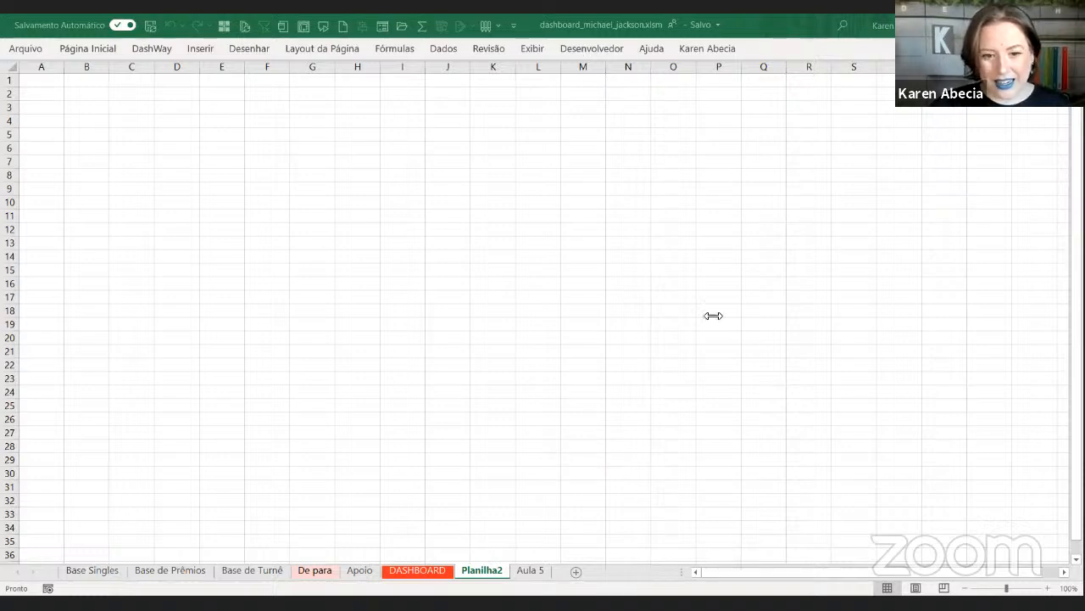
left_click(367, 201)
left_click(417, 203)
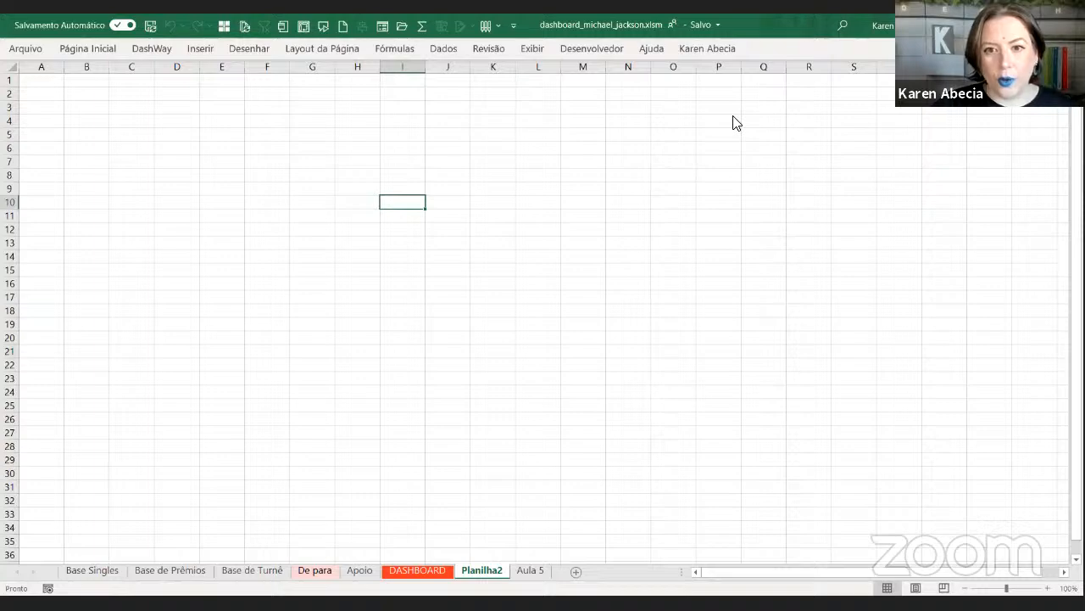
key("Up")
key("Up")
key("Up")
key("Up")
key("Up")
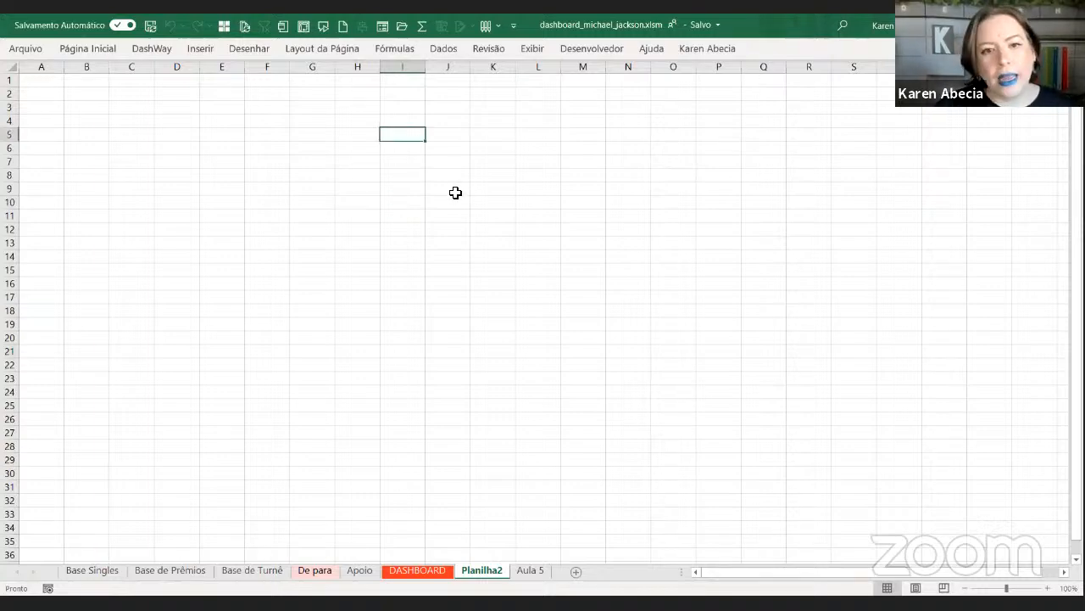
key("Down")
key("Down")
key("Down")
key("Right")
key("Right")
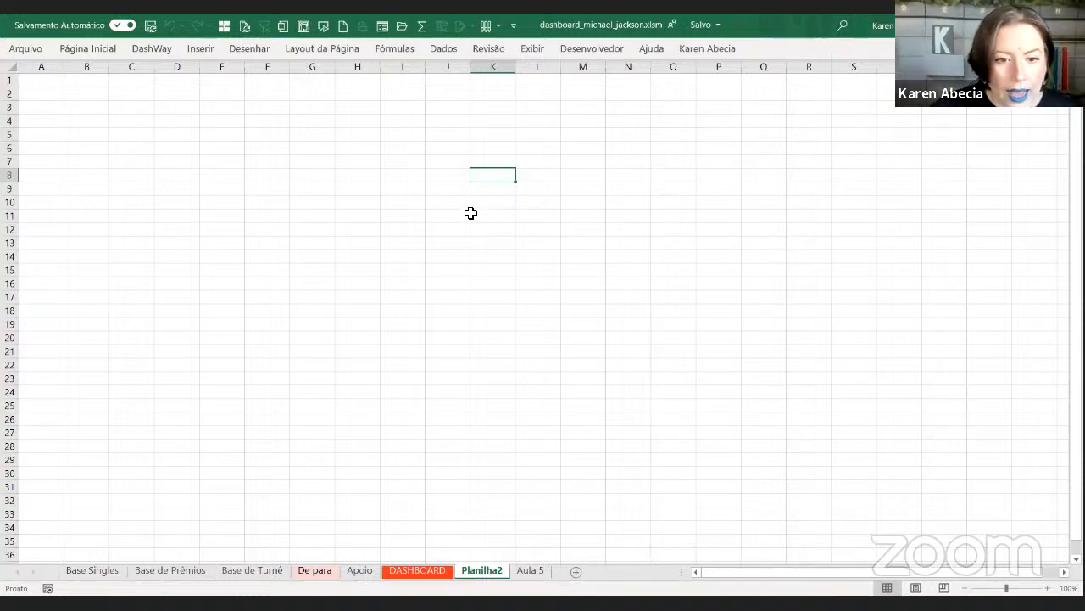
left_click(310, 198)
left_click(43, 92)
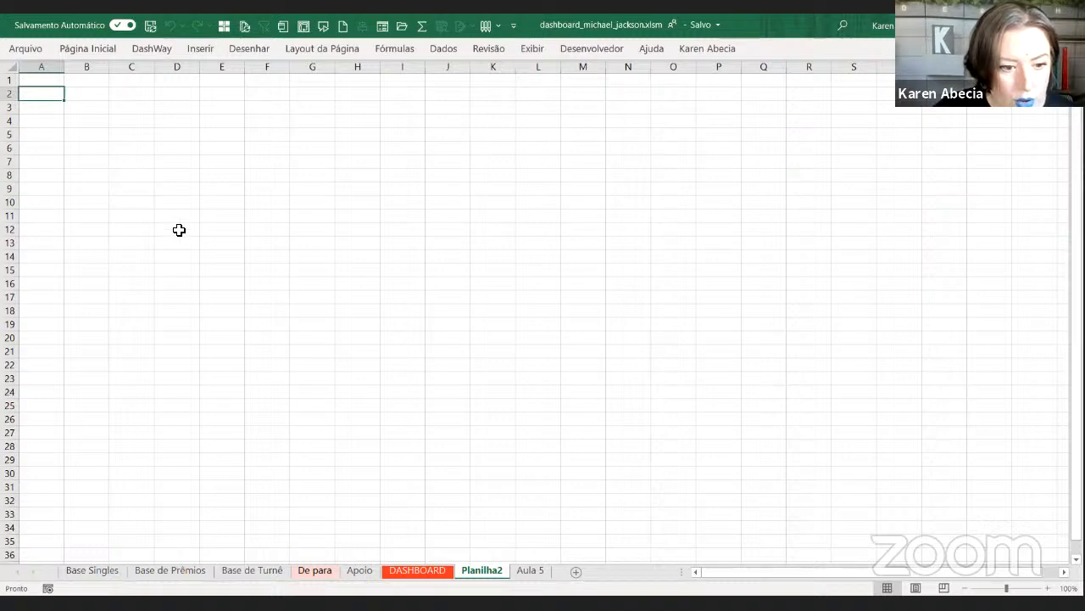
left_click(362, 366)
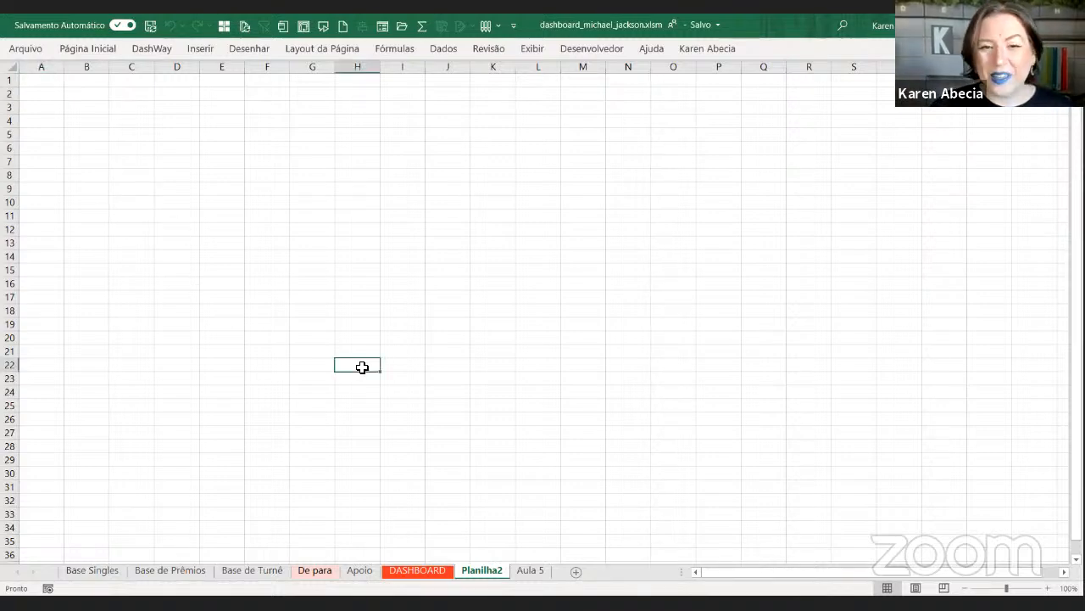
Open the DASHBOARD sheet and bring up its upper section with the Billboard charts
left_click(414, 570)
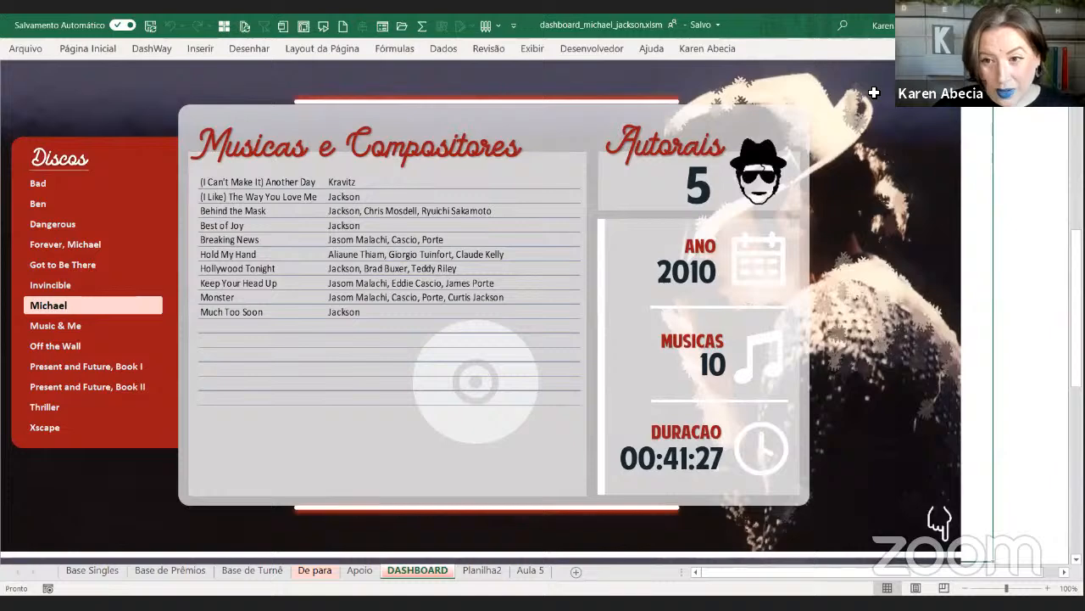
key("Page_Up")
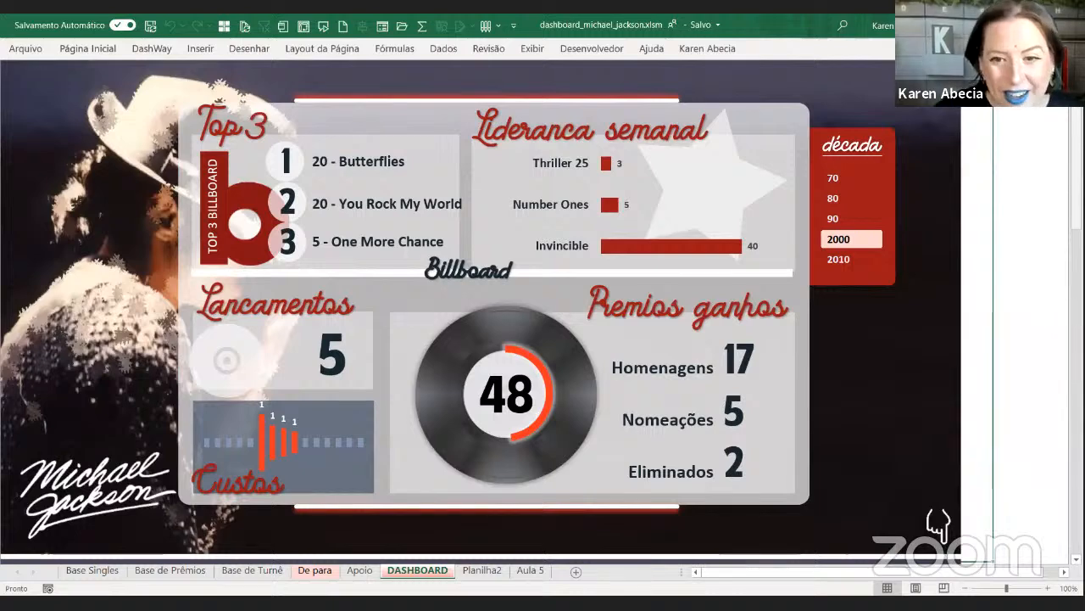
left_click(1002, 134)
left_click(988, 125)
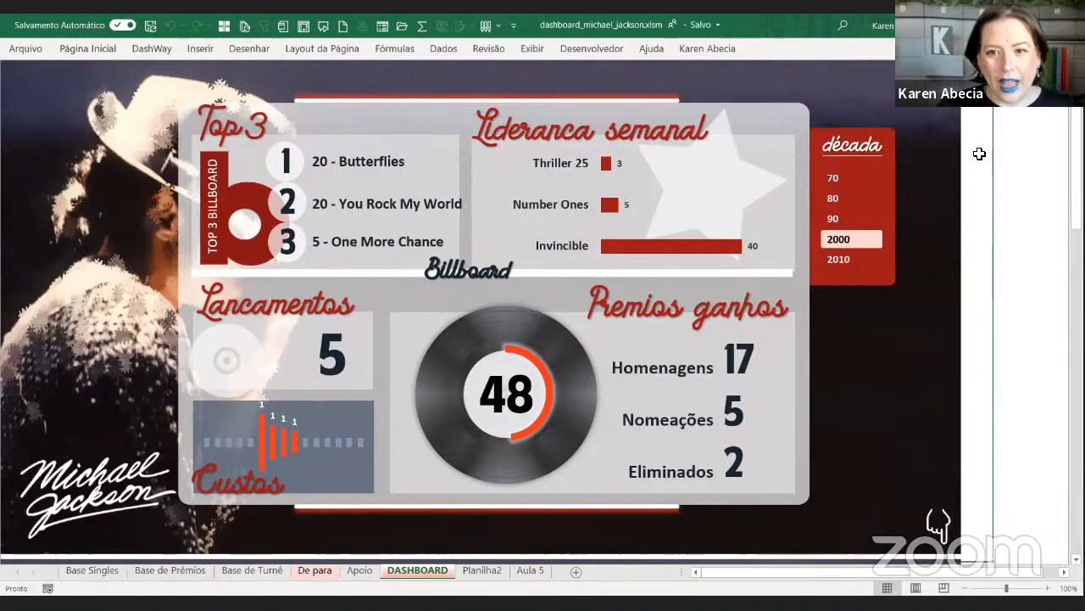
Filter the dashboard by the decades 70, 80, 90, 2010 and 2000 in turn to compare their charts
left_click(851, 179)
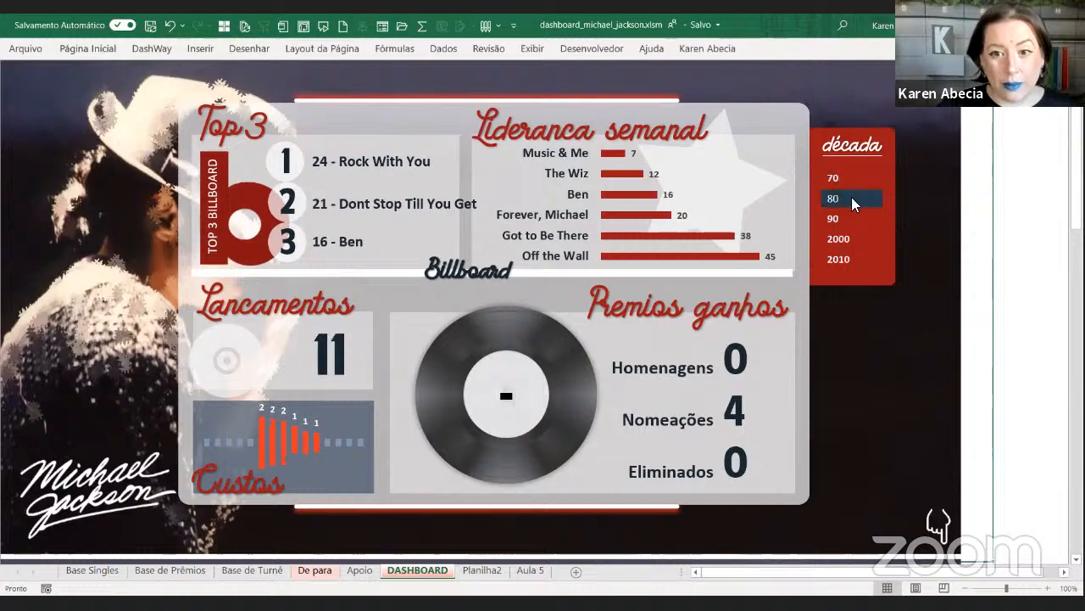
left_click(852, 197)
left_click(853, 216)
left_click(846, 183)
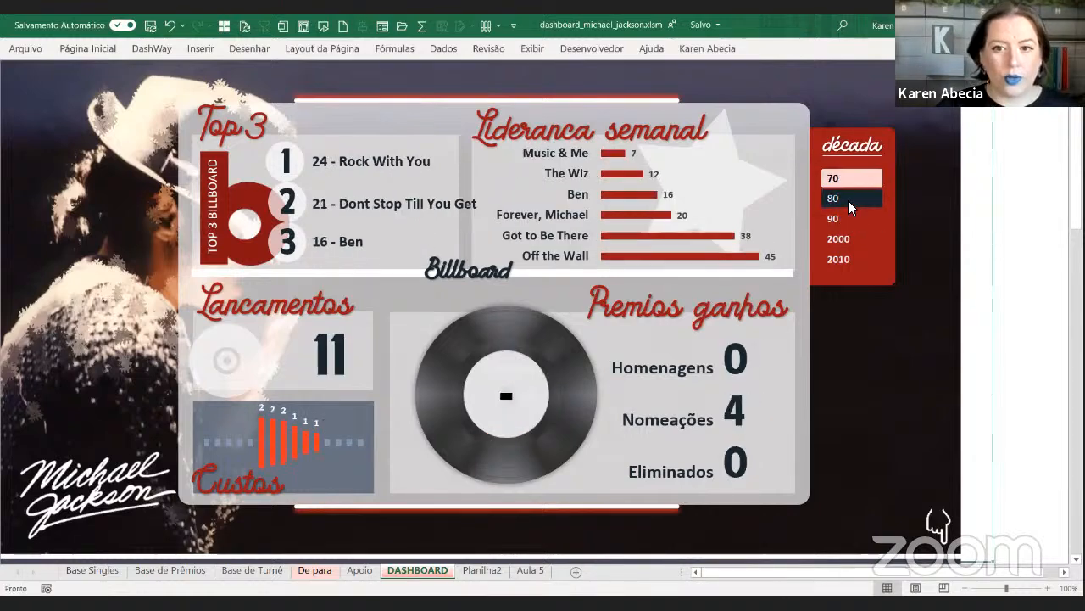
left_click(848, 199)
left_click(850, 217)
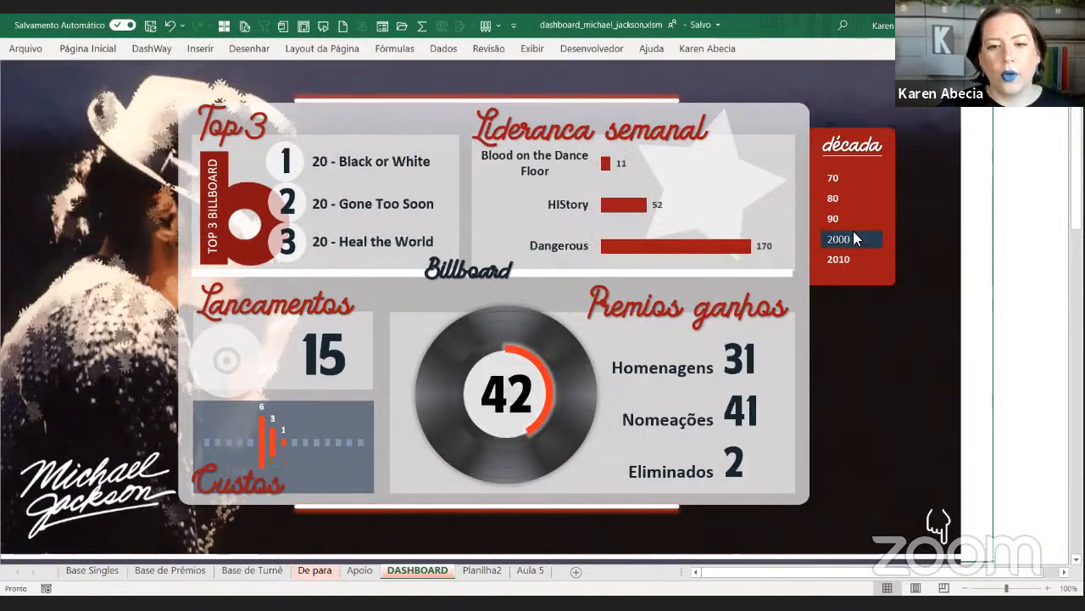
left_click(846, 253)
left_click(848, 239)
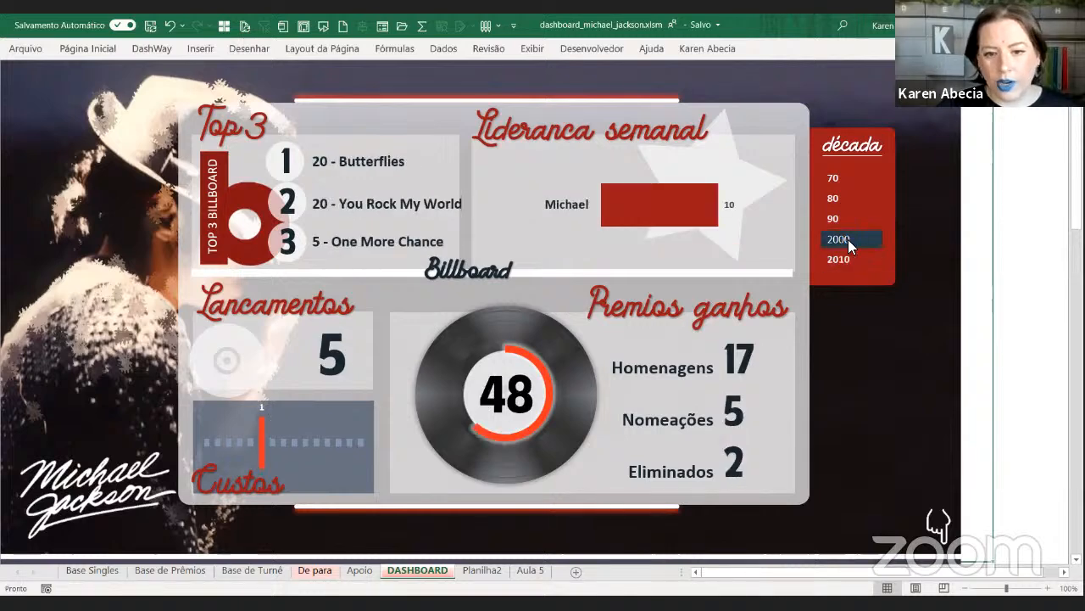
Review the dashboard for decades 90, 80 and 70 again, finishing with the década filter on 80
left_click(847, 214)
left_click(849, 198)
left_click(848, 180)
left_click(848, 199)
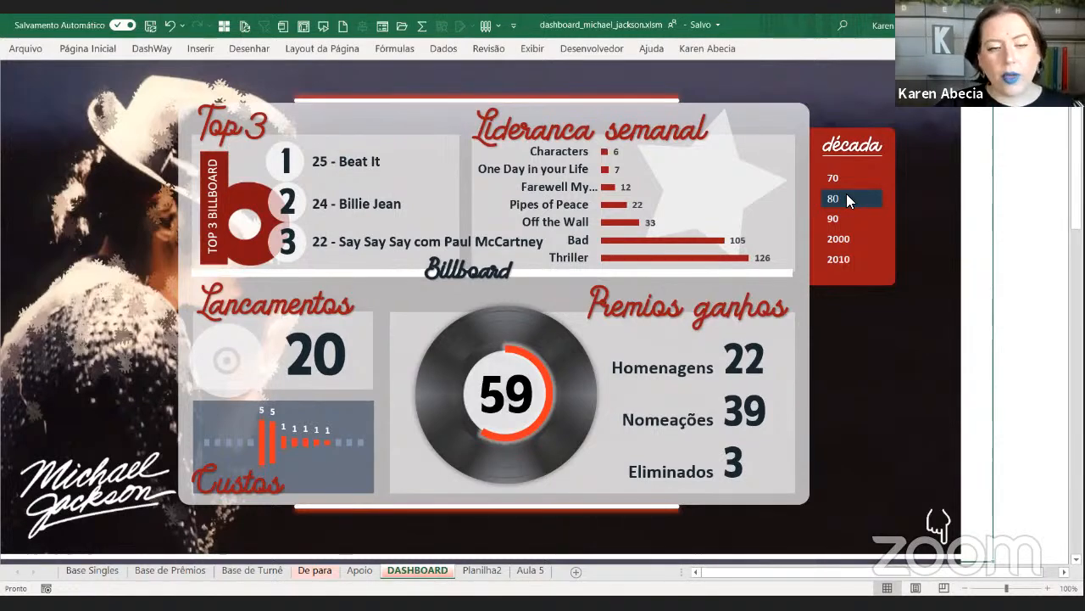
left_click(845, 180)
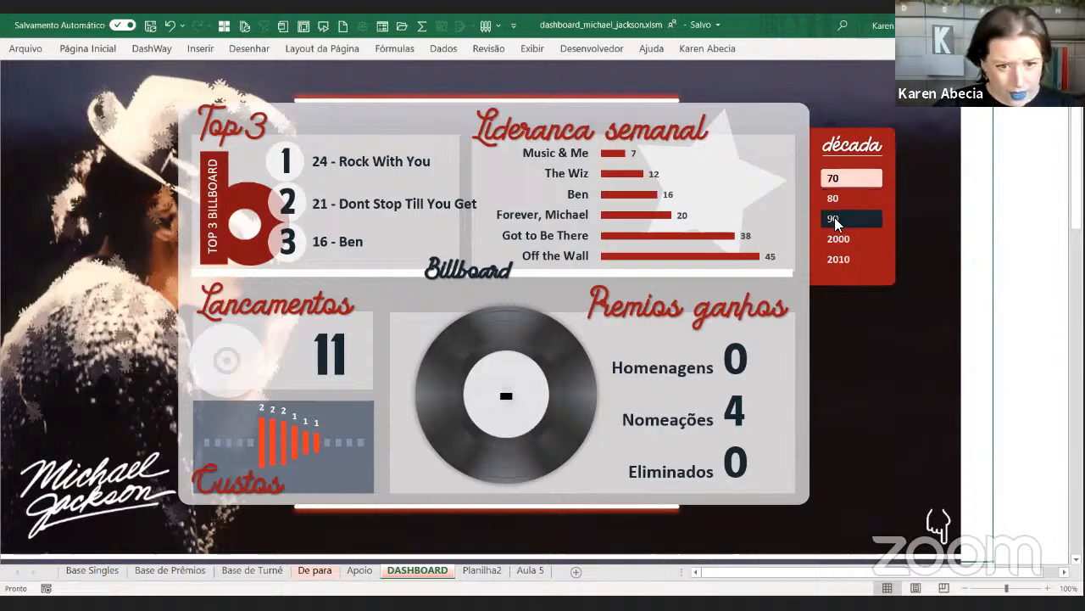
left_click(845, 200)
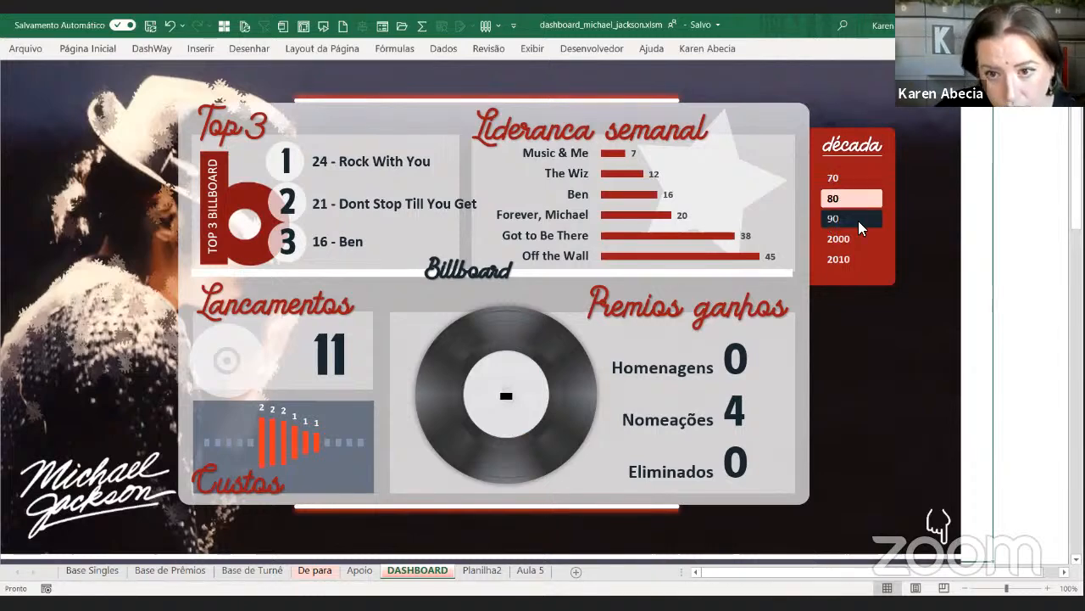
left_click(856, 221)
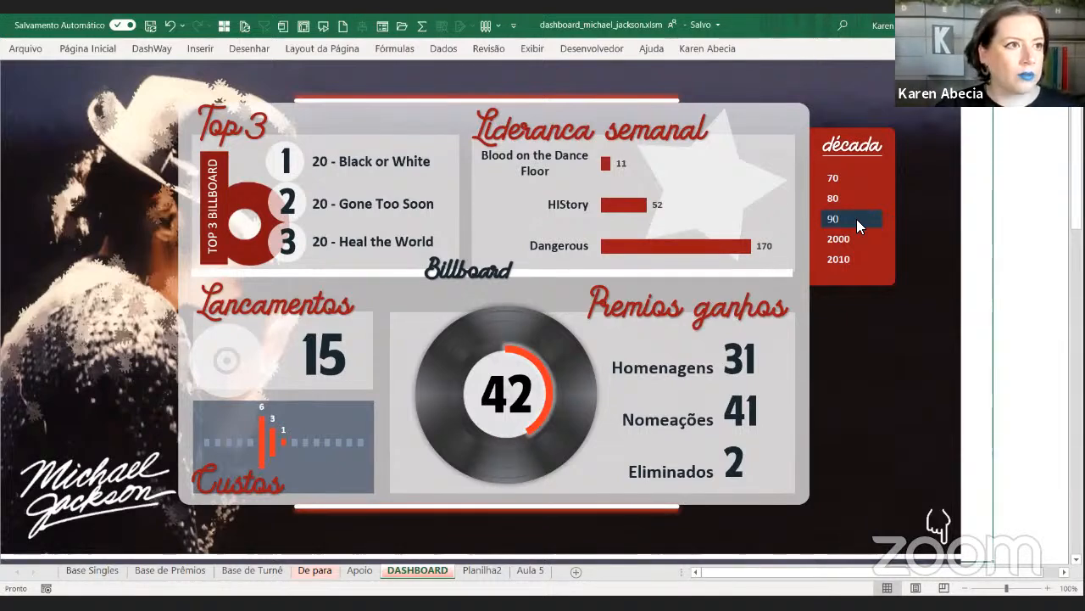
left_click(848, 180)
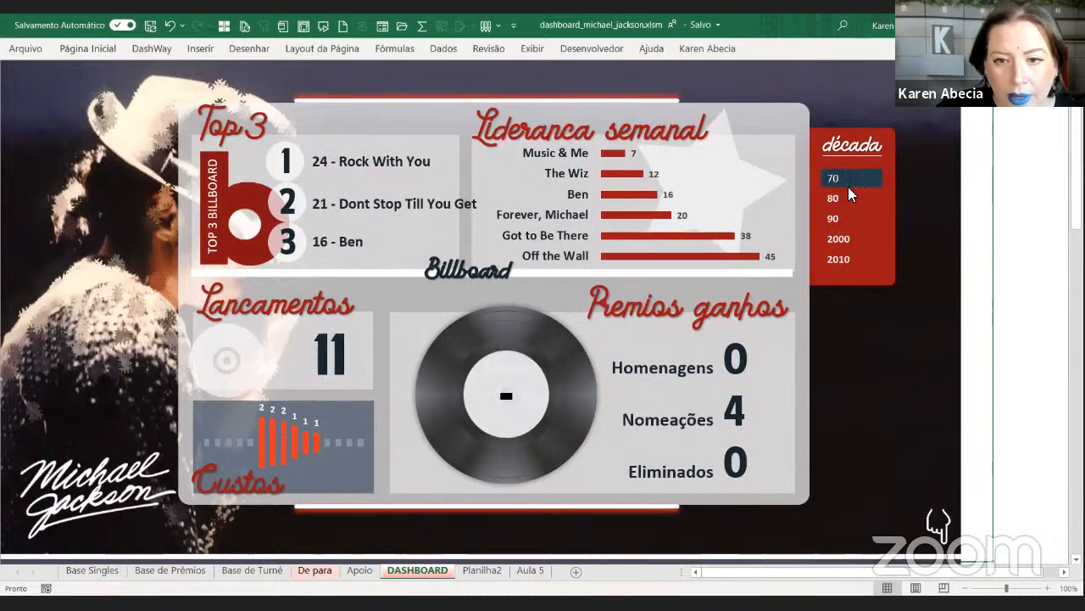
left_click(848, 196)
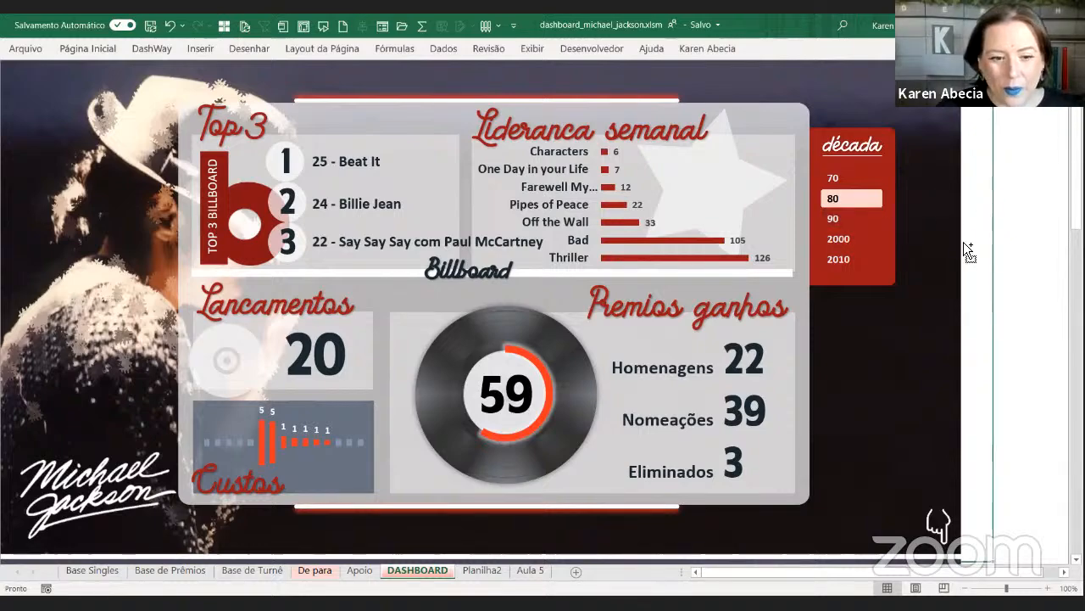
Try to move the upper dashboard's background picture into the blank area beside the dashboard
scroll(959, 244, "down", 1)
scroll(792, 167, "down", 1)
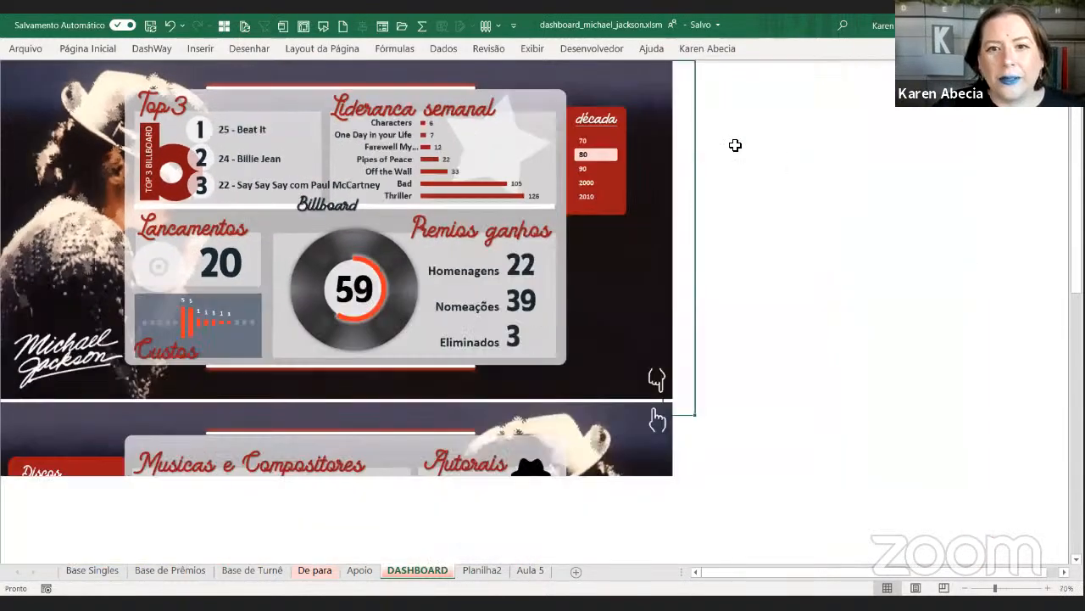
left_click(656, 102)
left_click_drag(644, 89, 886, 197)
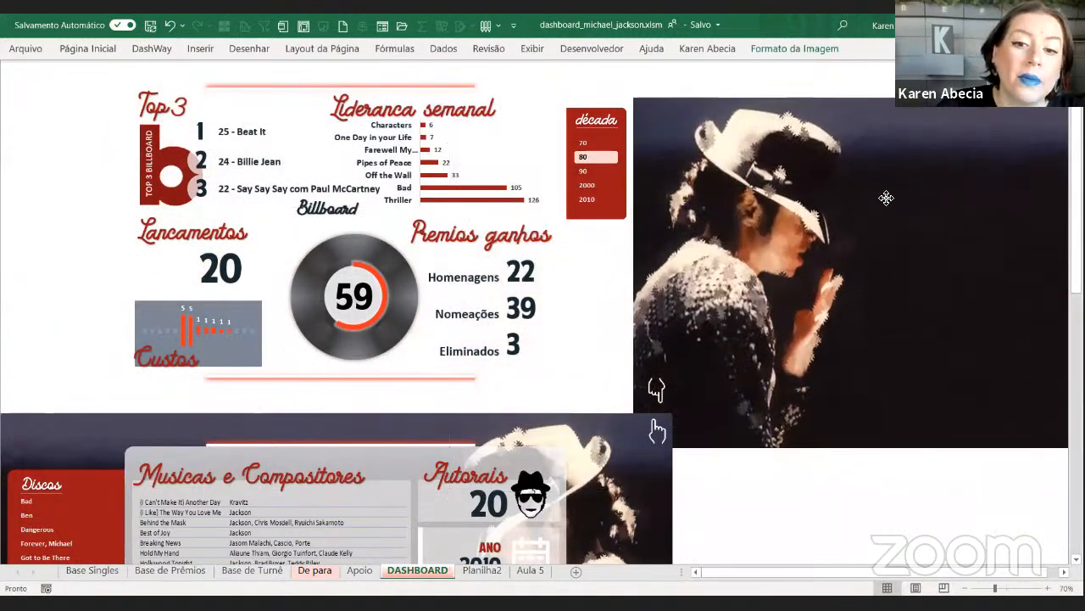
key("ctrl+z")
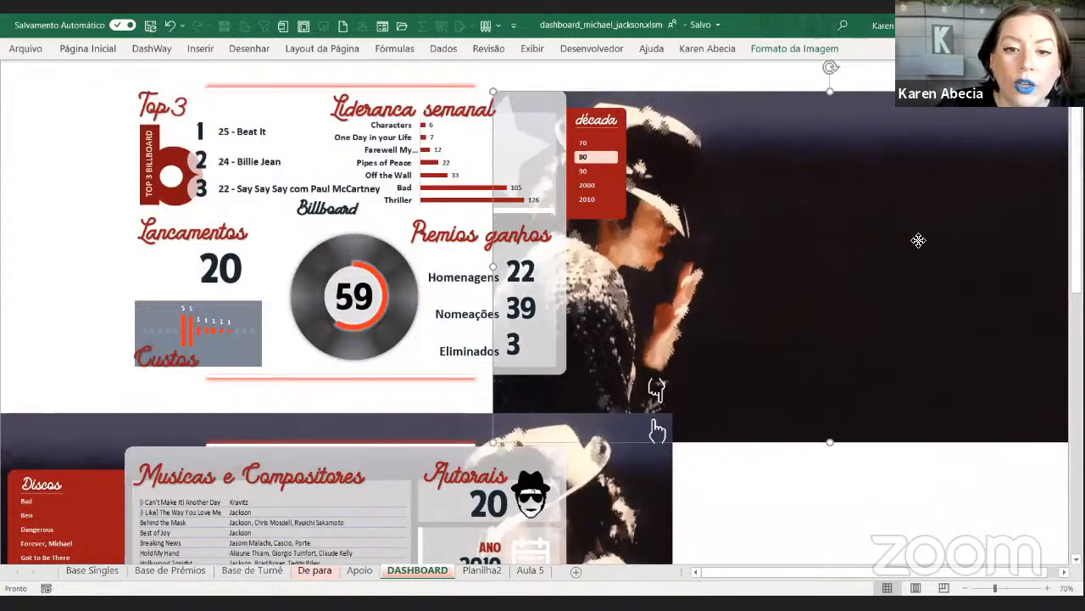
key("ctrl+z")
key("ctrl+z")
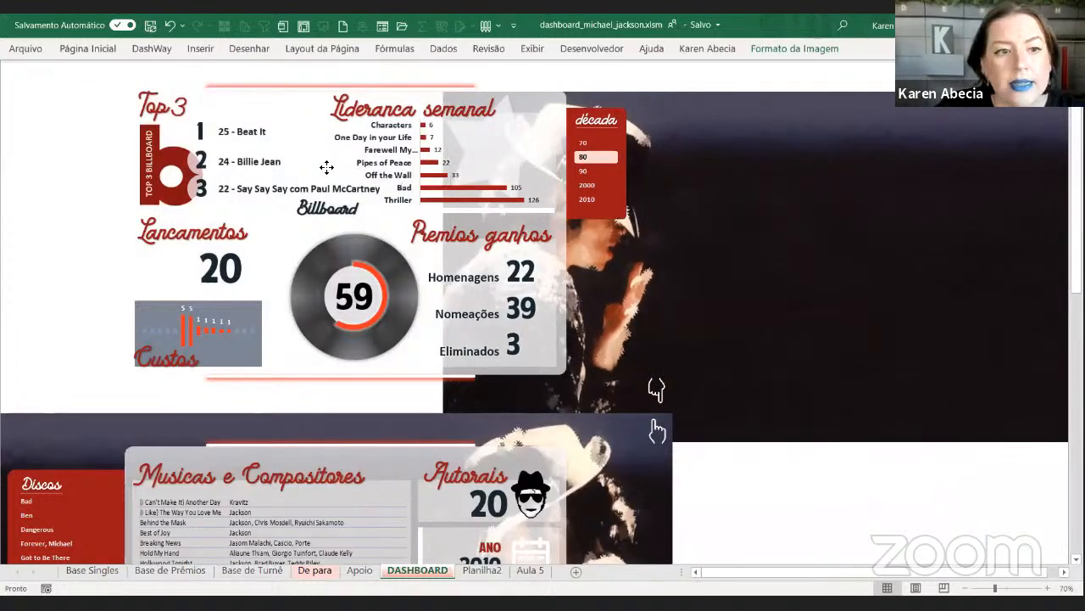
key("ctrl+z")
key("ctrl+z")
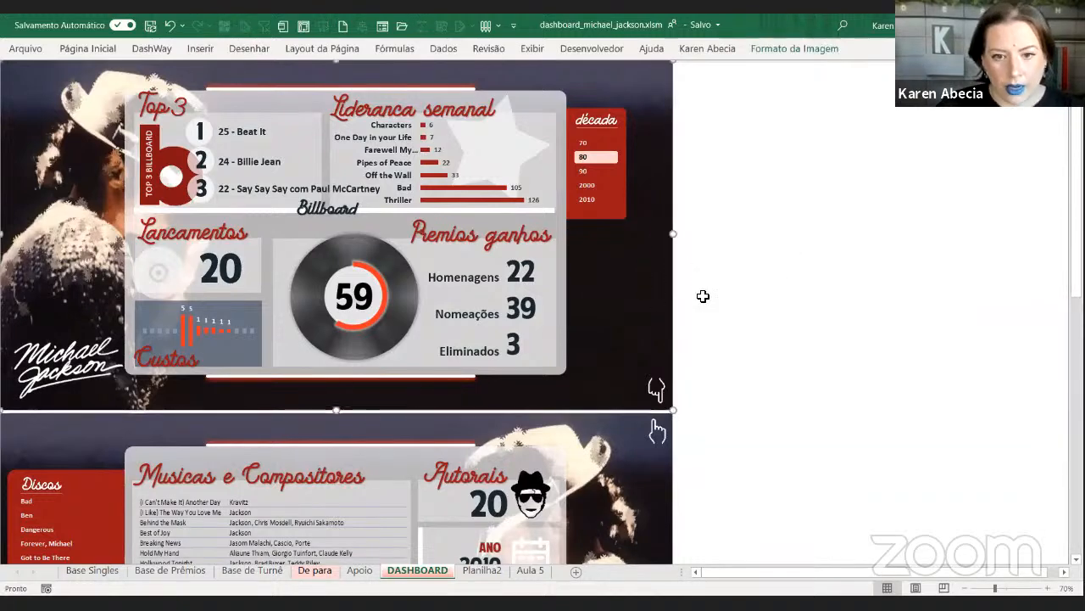
Place a copy of the upper background picture in the blank area beside the dashboard, level with the original
left_click_drag(645, 291, 945, 229)
key("Right")
key("Right")
key("Right")
key("Right")
key("Right")
key("Right")
key("Right")
key("Right")
key("Right")
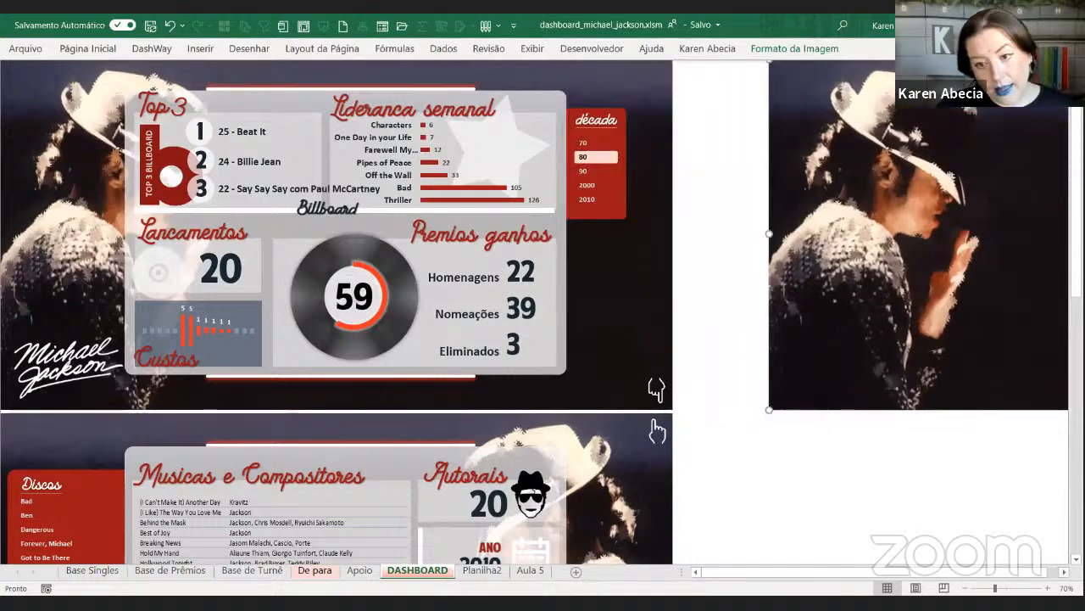
scroll(944, 230, "right", 4)
scroll(945, 230, "right", 7)
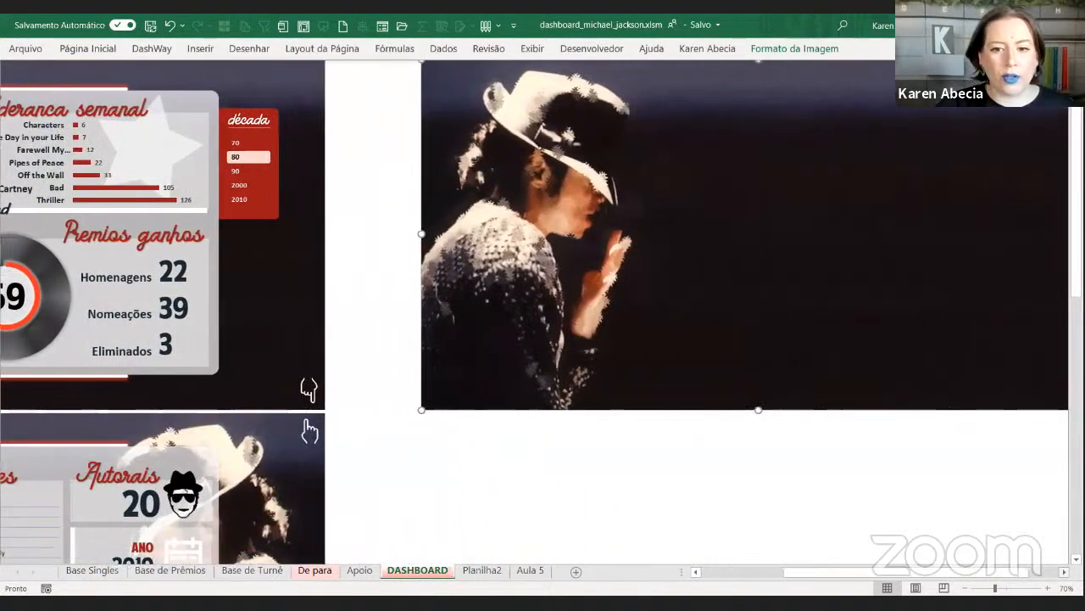
scroll(763, 238, "right", 4)
left_click(264, 182)
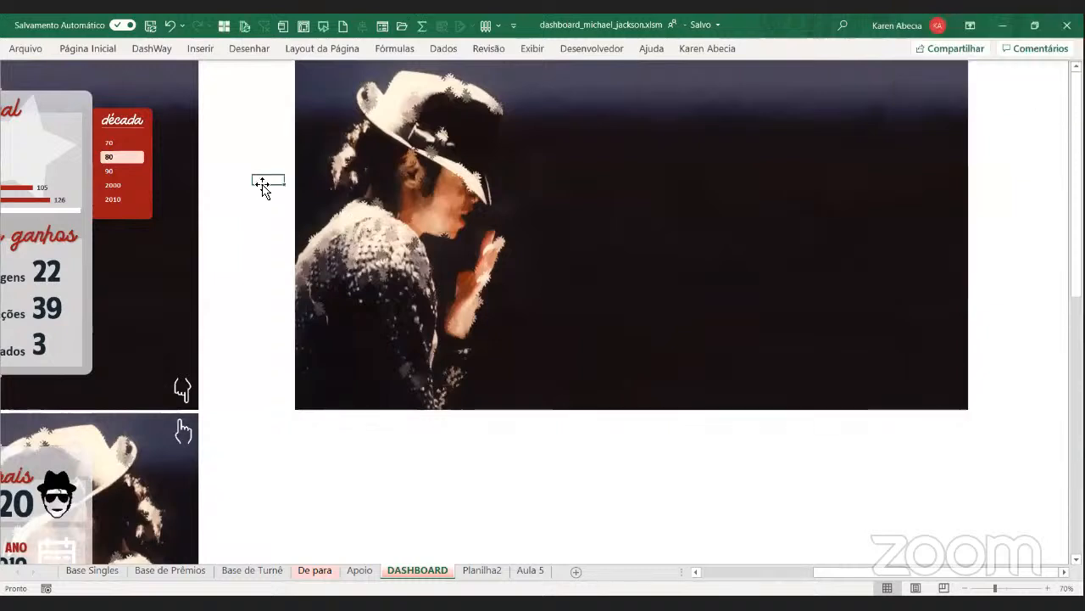
left_click(280, 212)
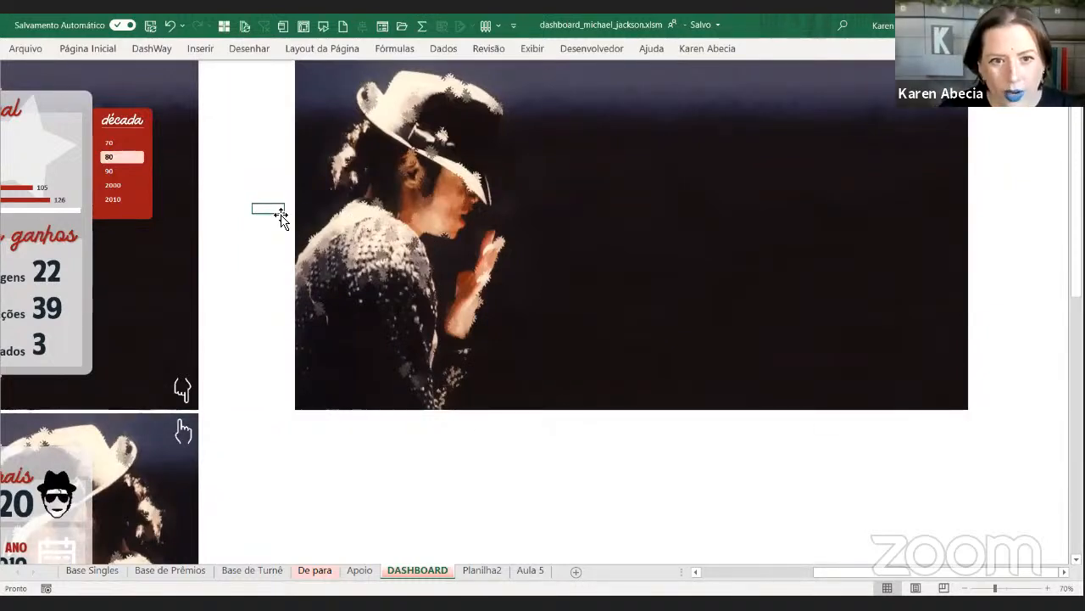
Examine the whole copied background picture beside the dashboard at 85% zoom
left_click(347, 188)
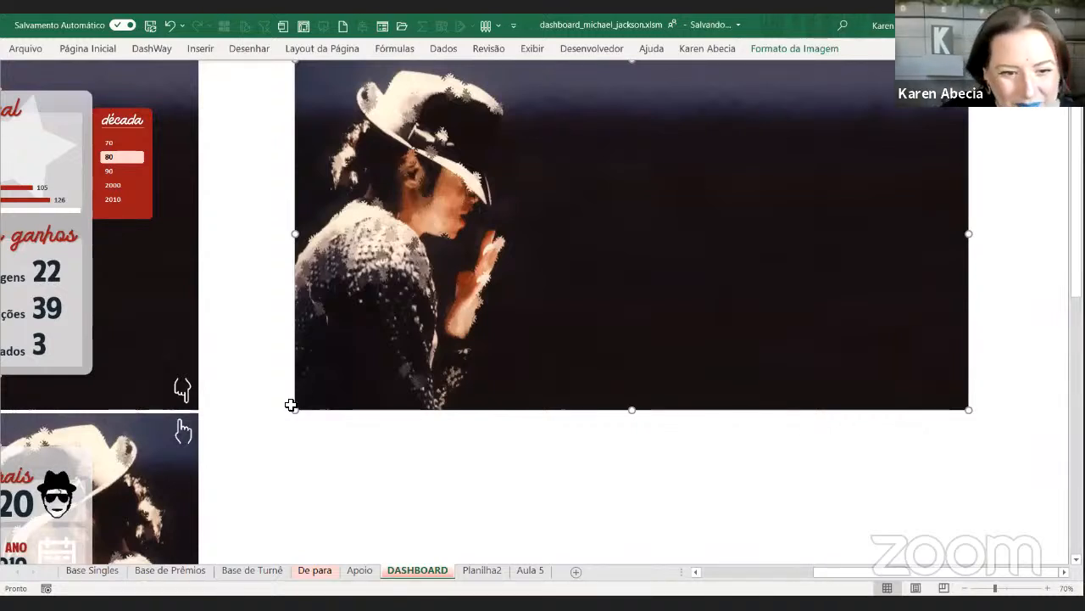
left_click(267, 307)
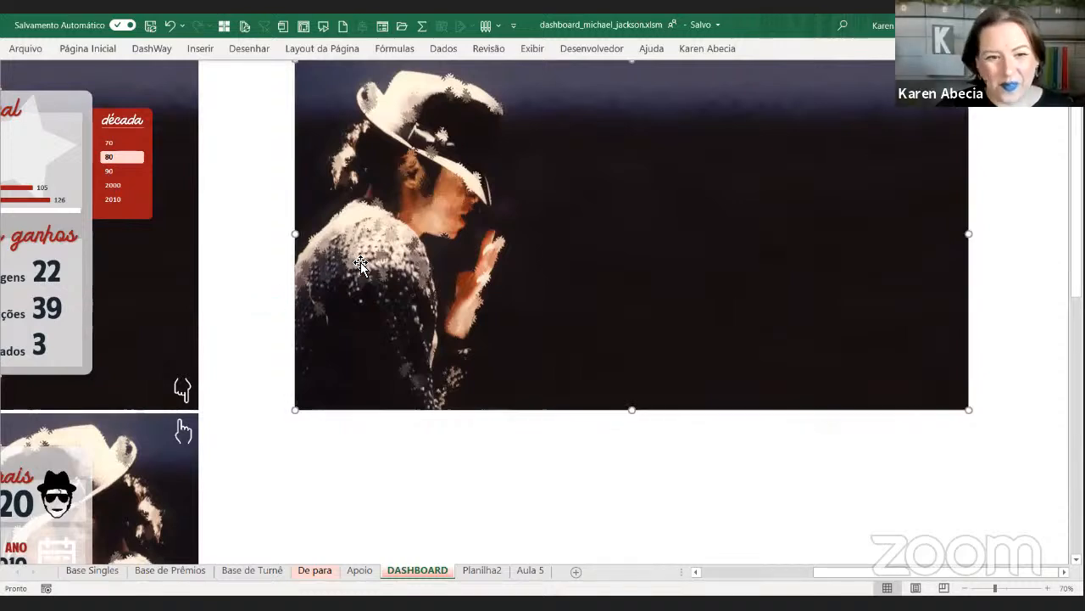
left_click(333, 242)
left_click(271, 190)
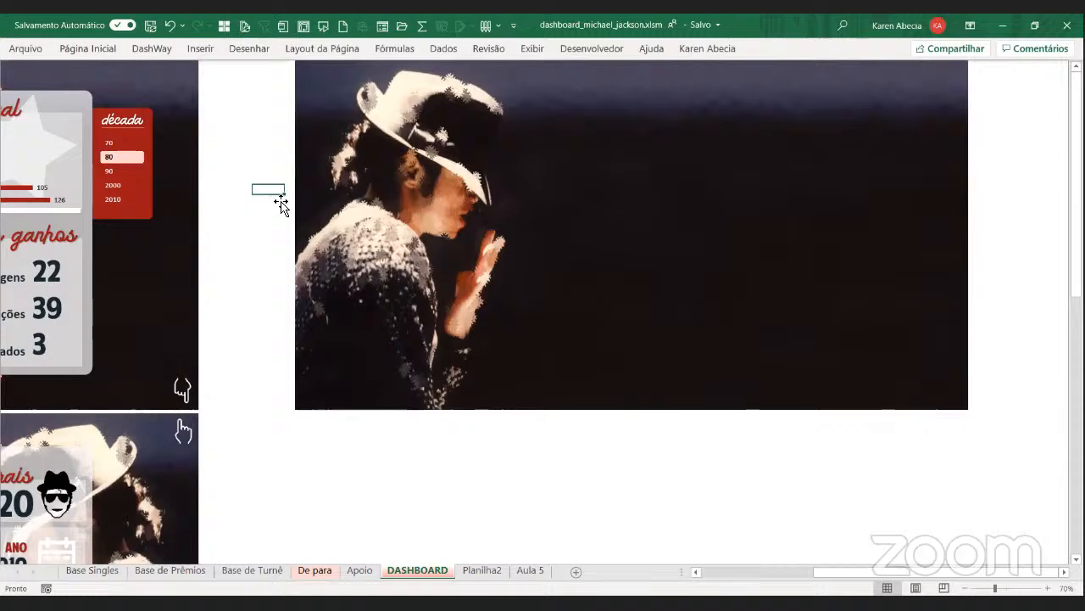
scroll(380, 275, "up", 1)
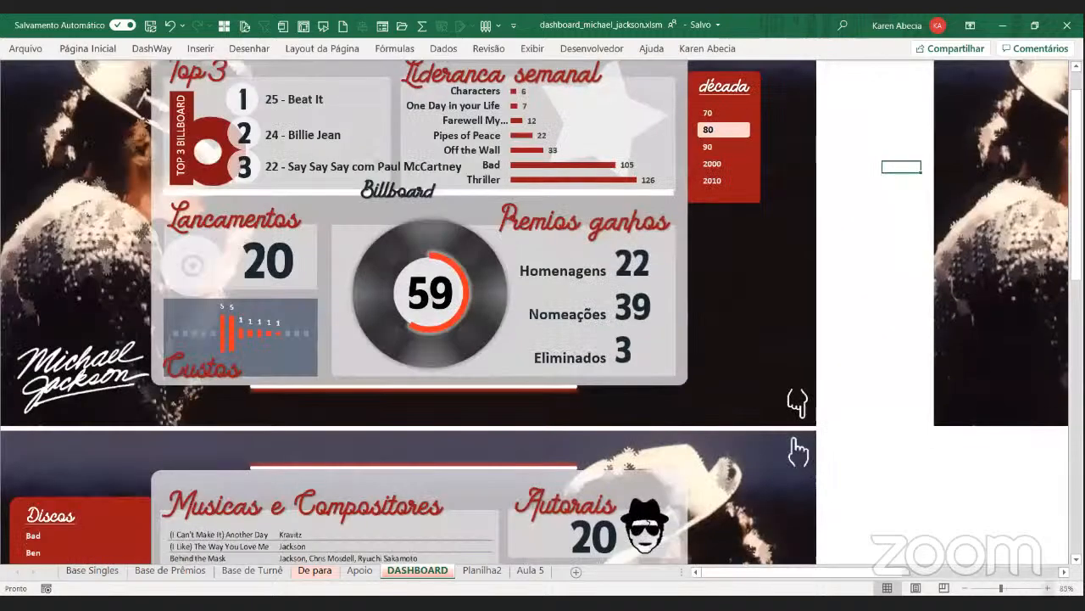
scroll(535, 312, "right", 14)
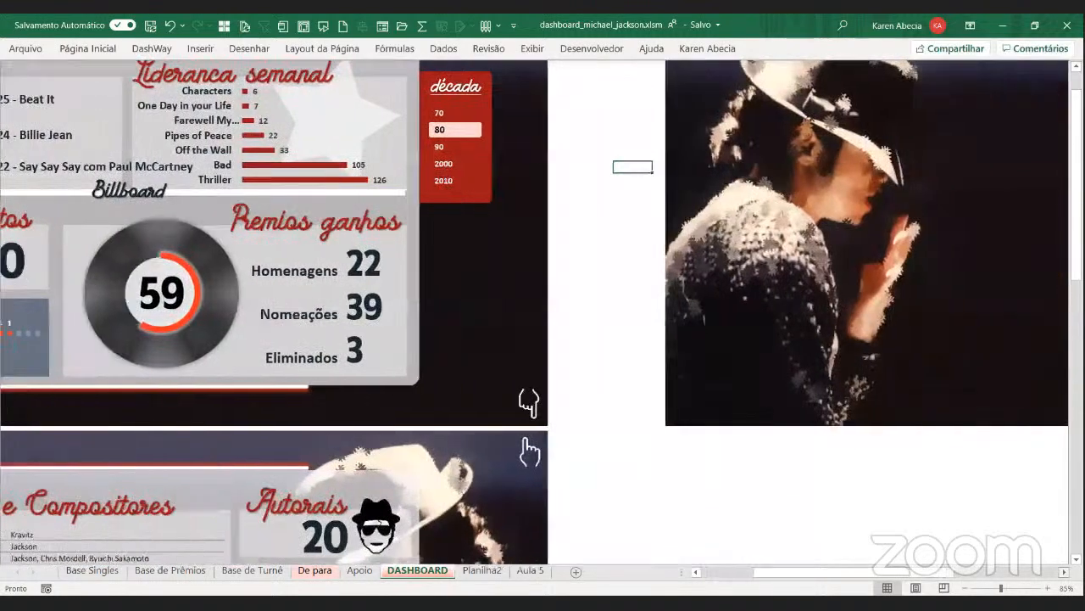
scroll(552, 342, "right", 5)
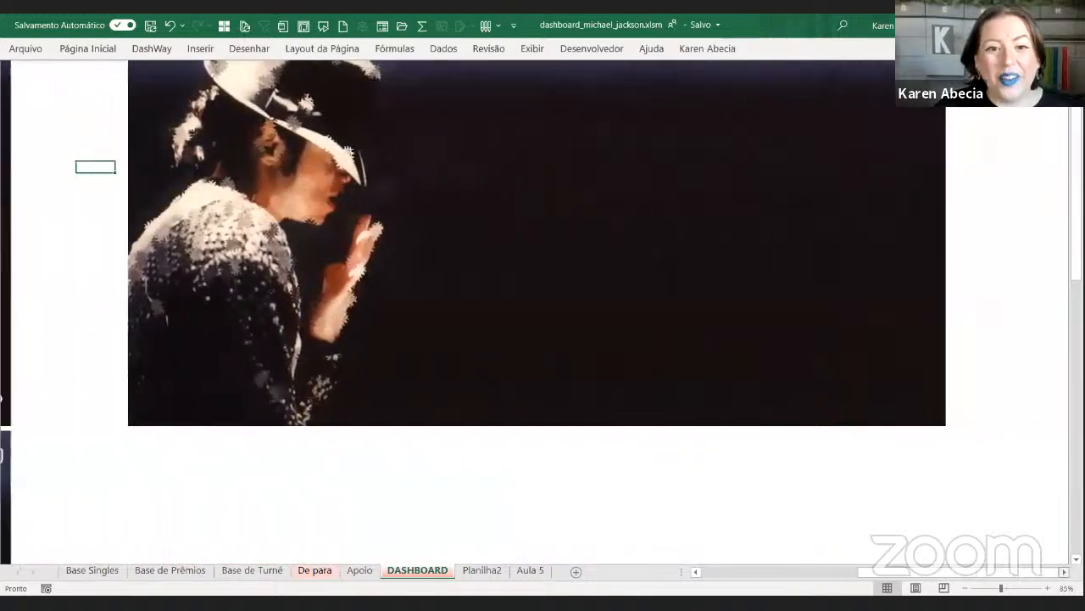
scroll(554, 341, "up", 1)
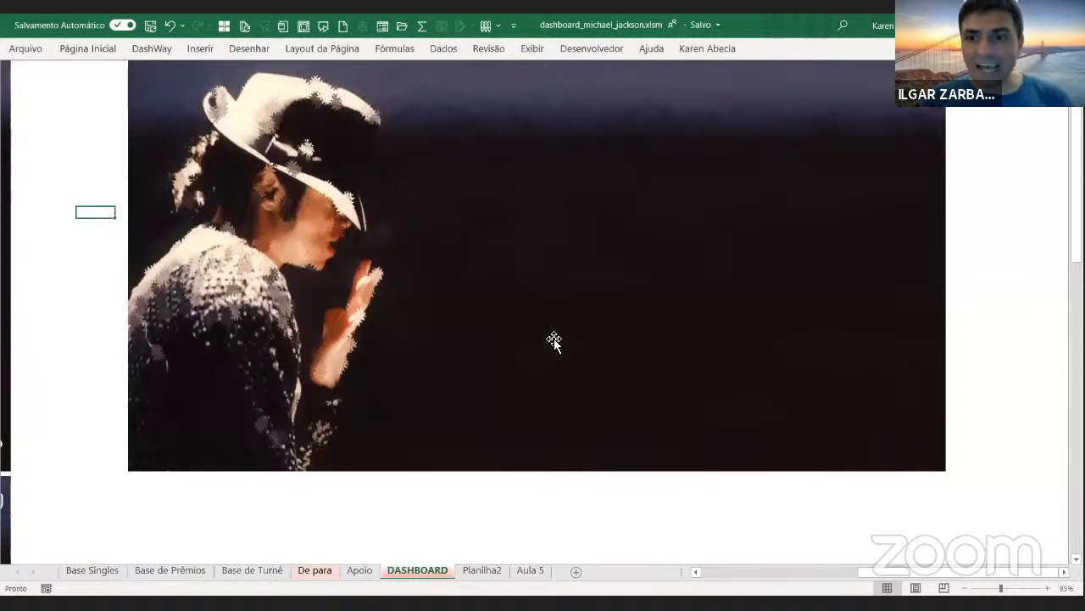
left_click(65, 223)
left_click(86, 190)
left_click(91, 234)
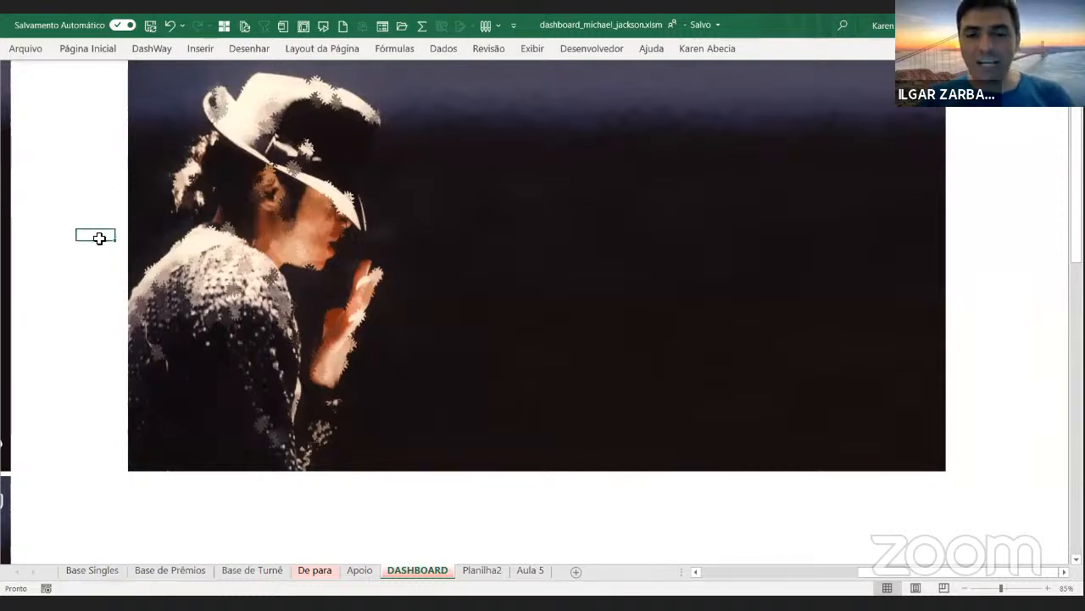
Nudge the copied background picture slightly sideways, away from the dashboard, and leave it selected
left_click(408, 190)
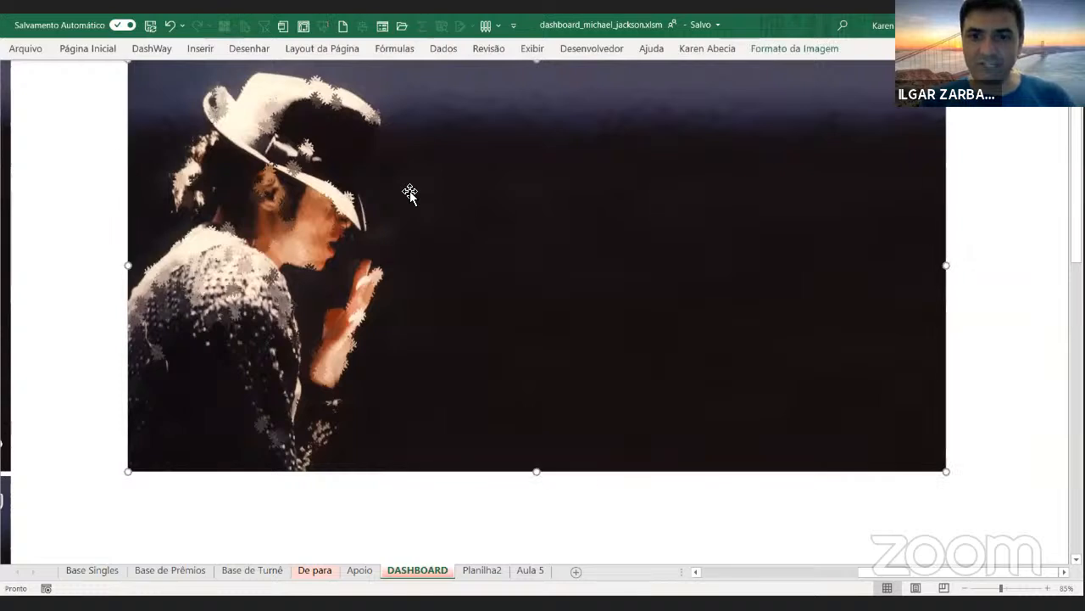
left_click_drag(345, 172, 348, 172)
left_click(94, 126)
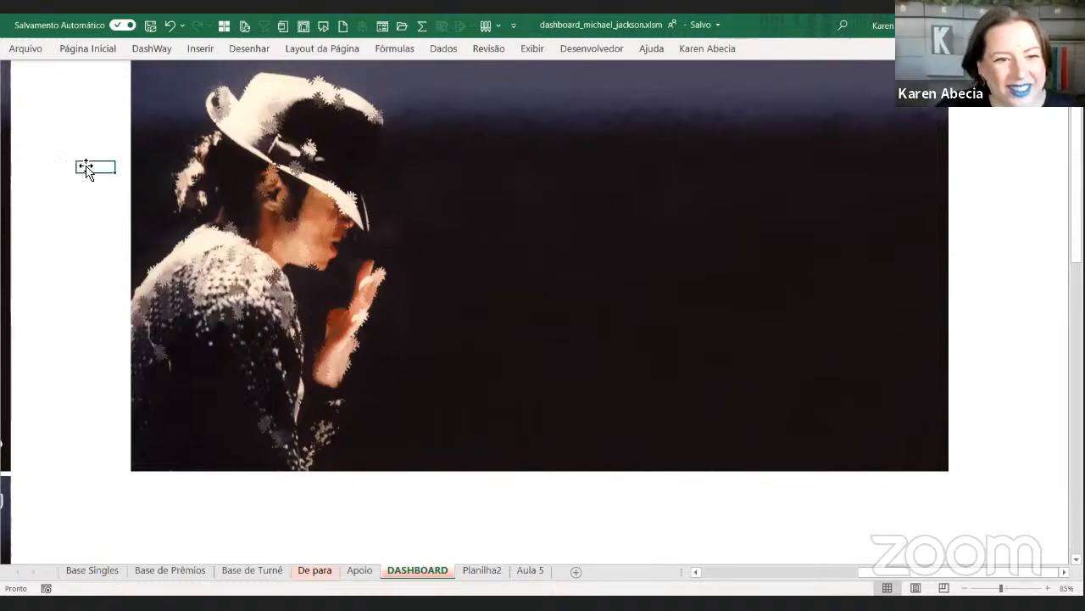
left_click(411, 192)
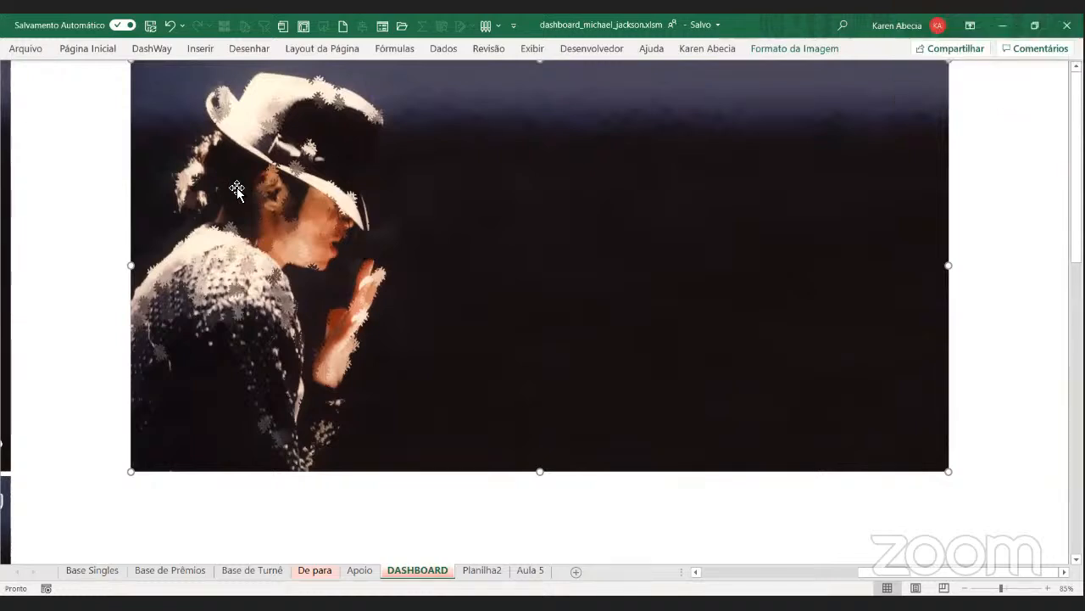
Move English up one place in the Office display language order of the Excel language options
key("ctrl+F1")
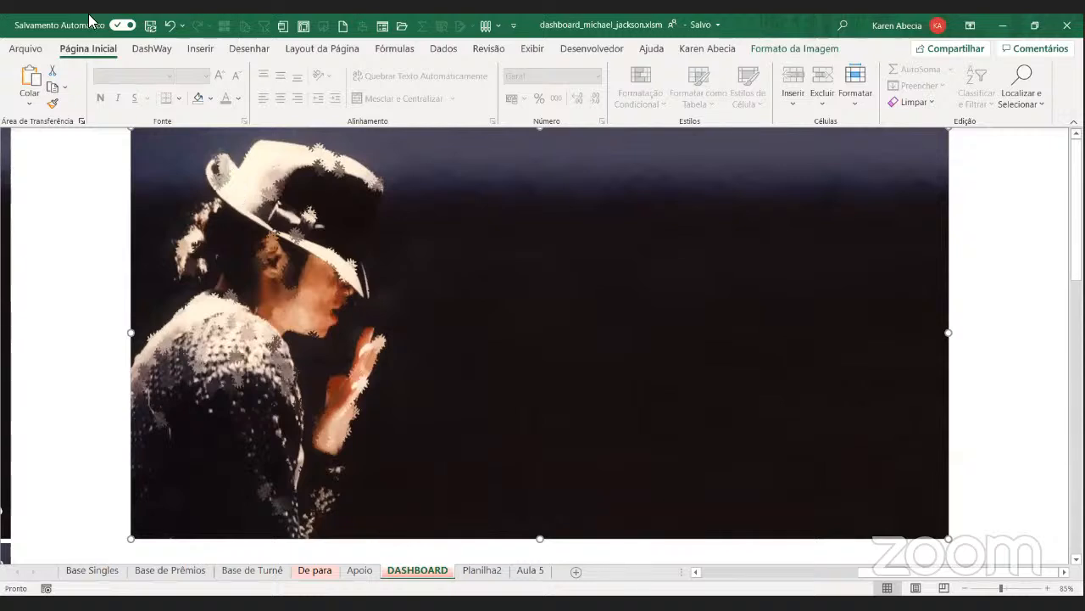
left_click(31, 50)
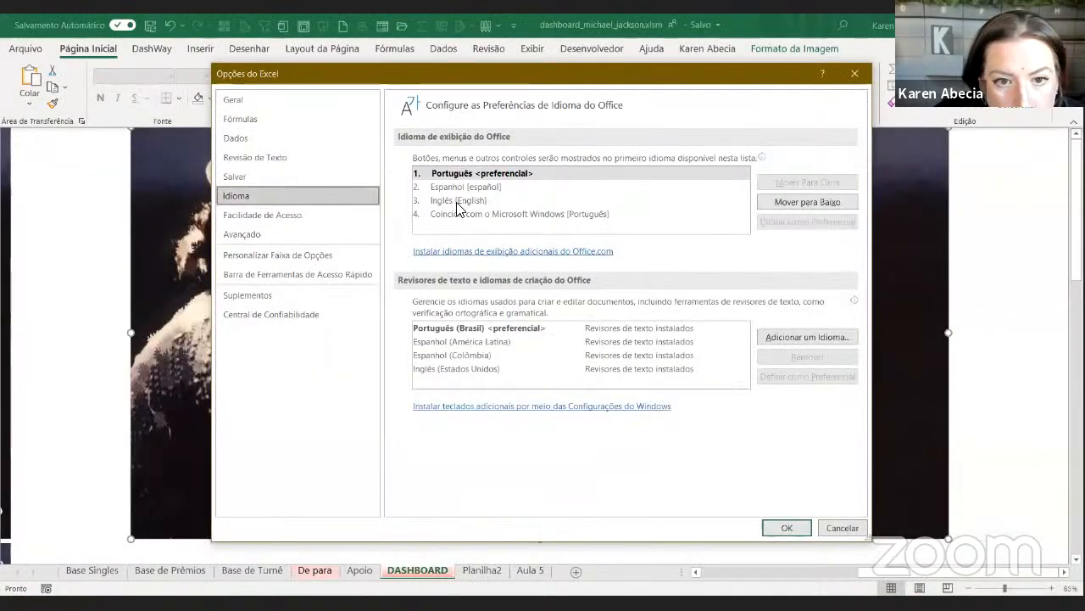
left_click(462, 201)
left_click(807, 181)
Make Inglês (Estados Unidos) the preferred authoring language, apply the options and close the workbook
left_click(475, 368)
left_click(781, 338)
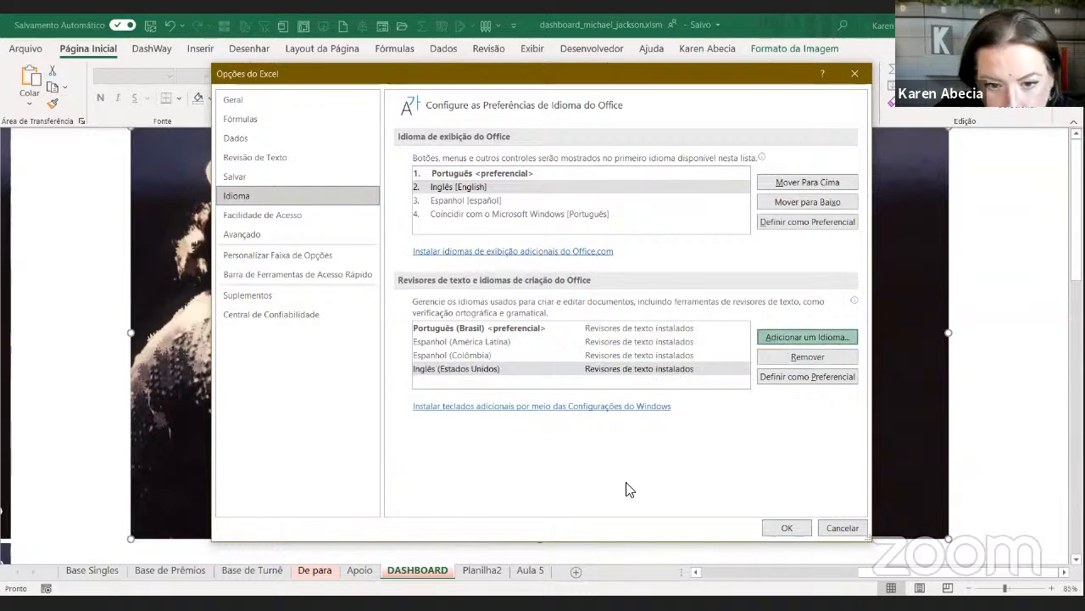
key("Escape")
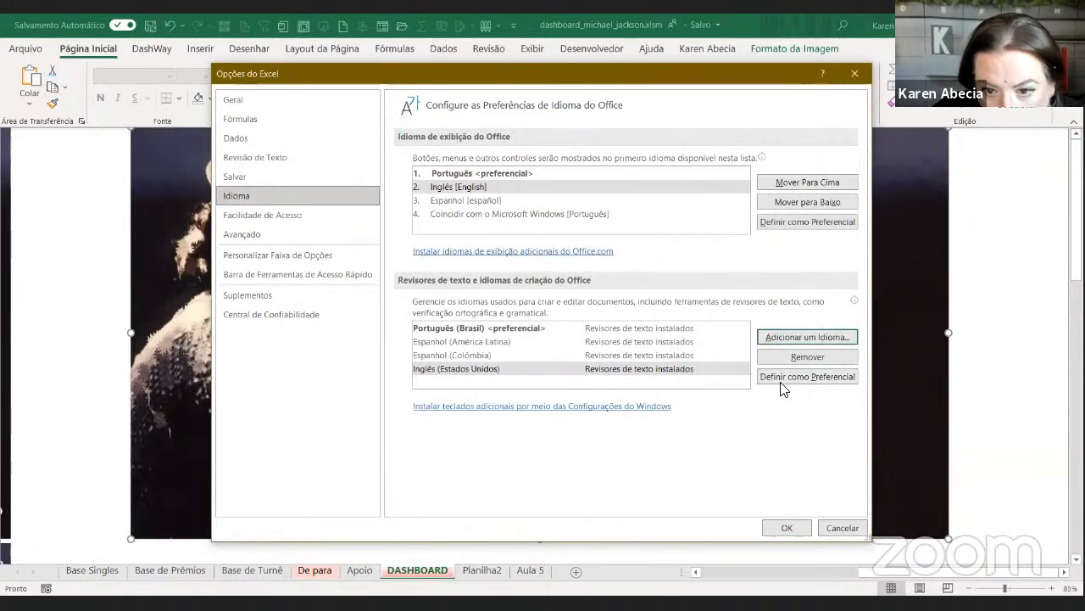
left_click(781, 382)
key("Return")
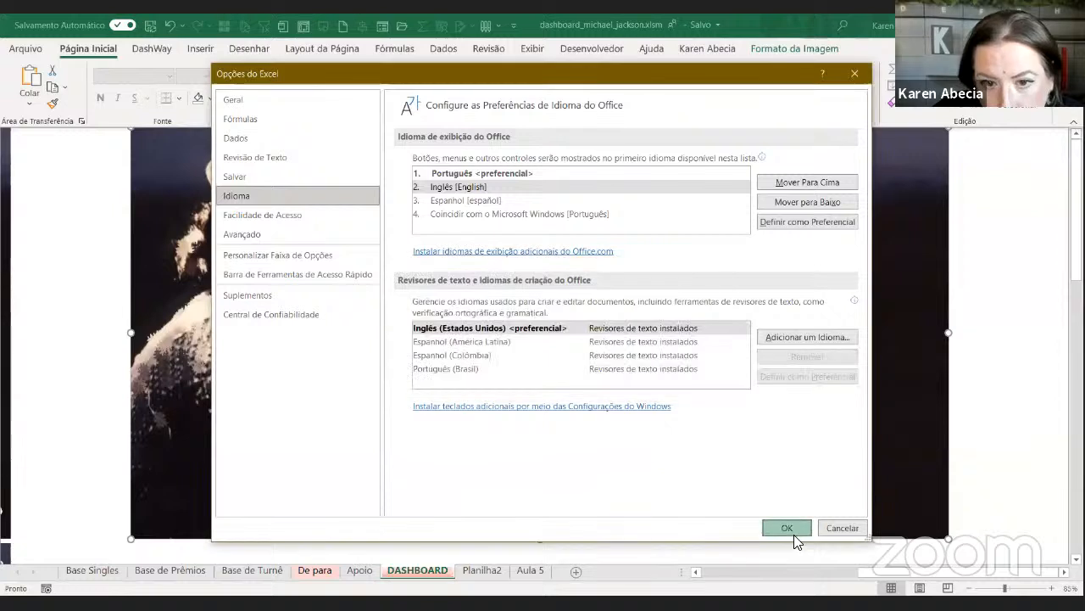
left_click(654, 363)
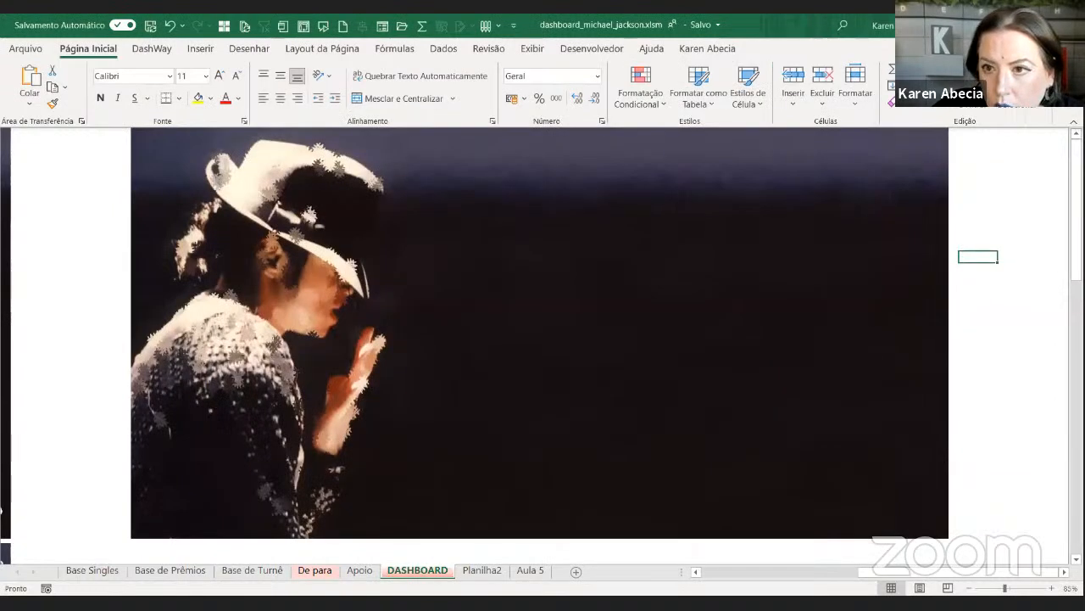
key("alt+F4")
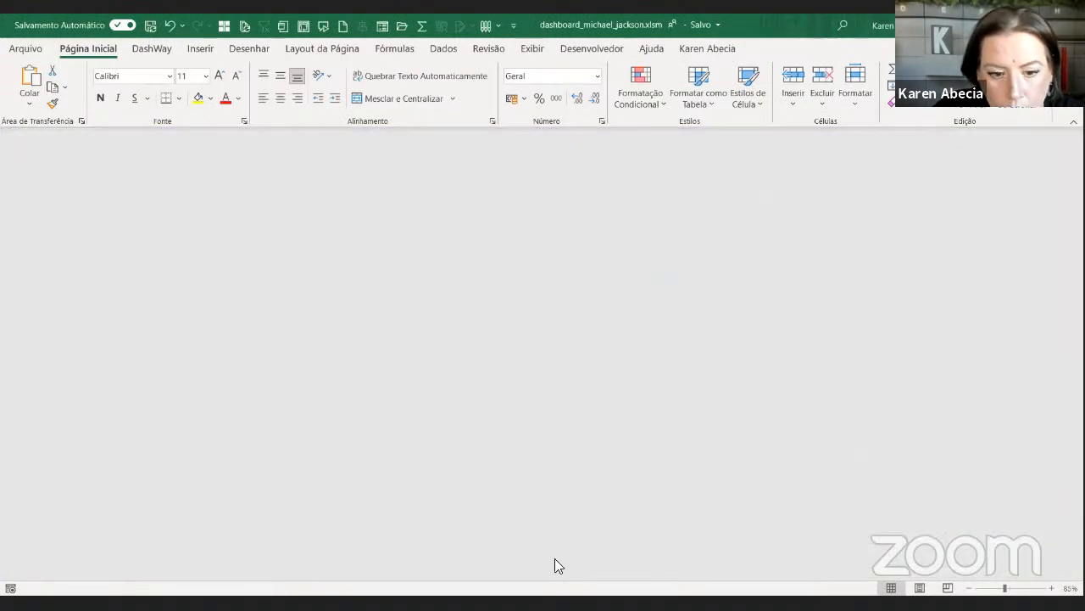
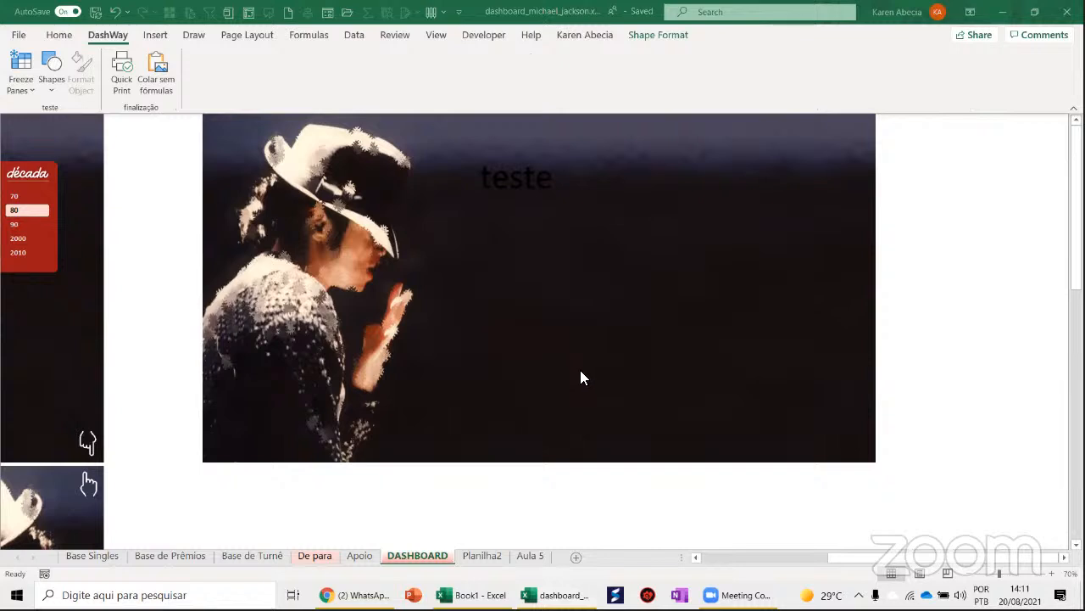
Change the font colour of the "teste" text box on the copied picture to white
left_click(574, 277)
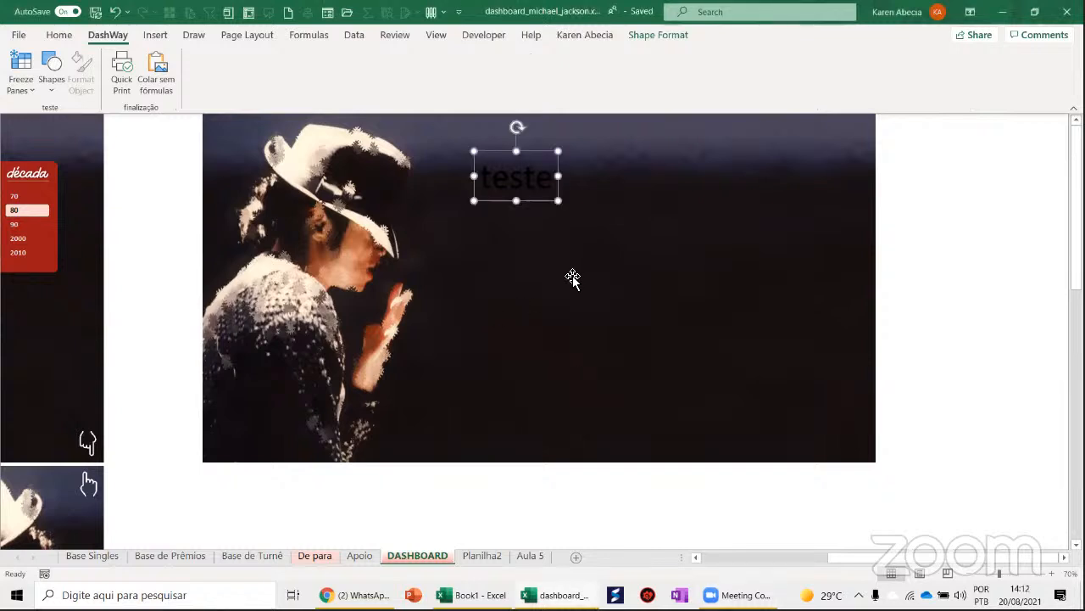
left_click(59, 35)
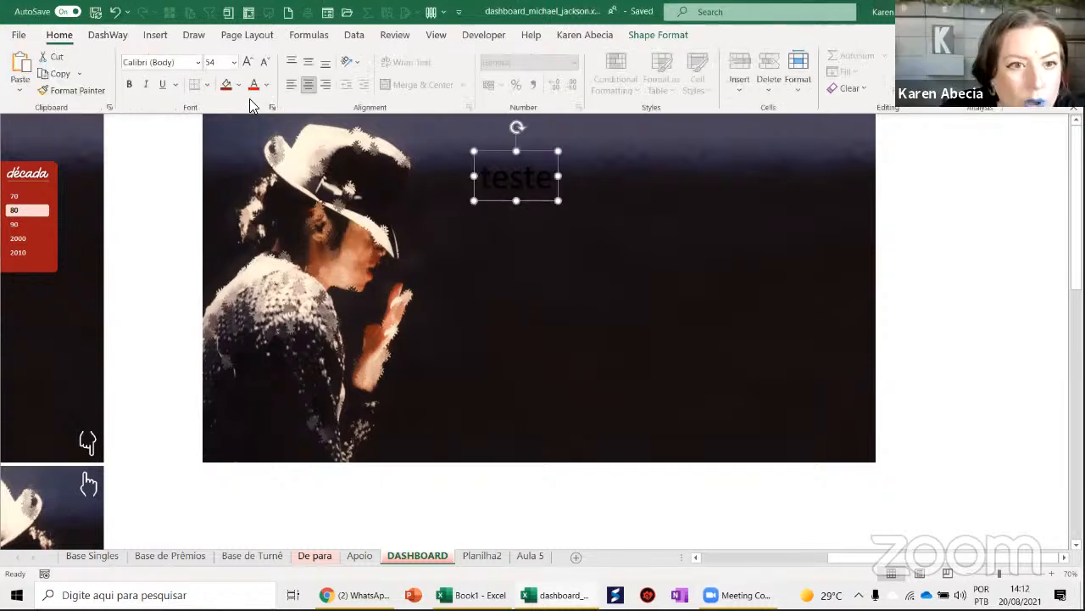
left_click(267, 85)
left_click(255, 143)
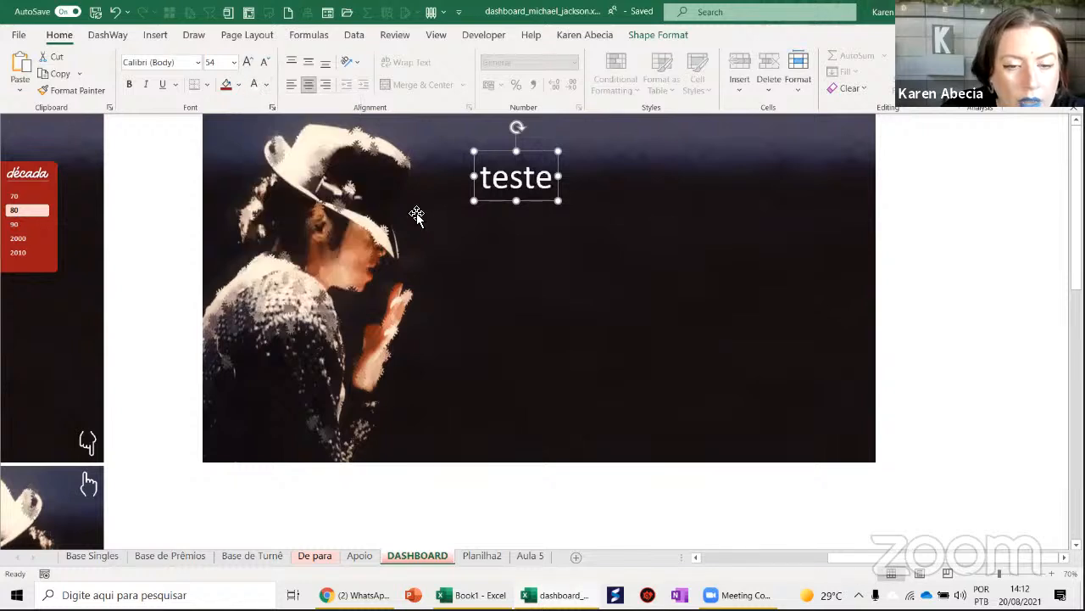
Move the "teste" text box off the copied picture into the blank gap and delete it
left_click_drag(496, 201, 180, 210)
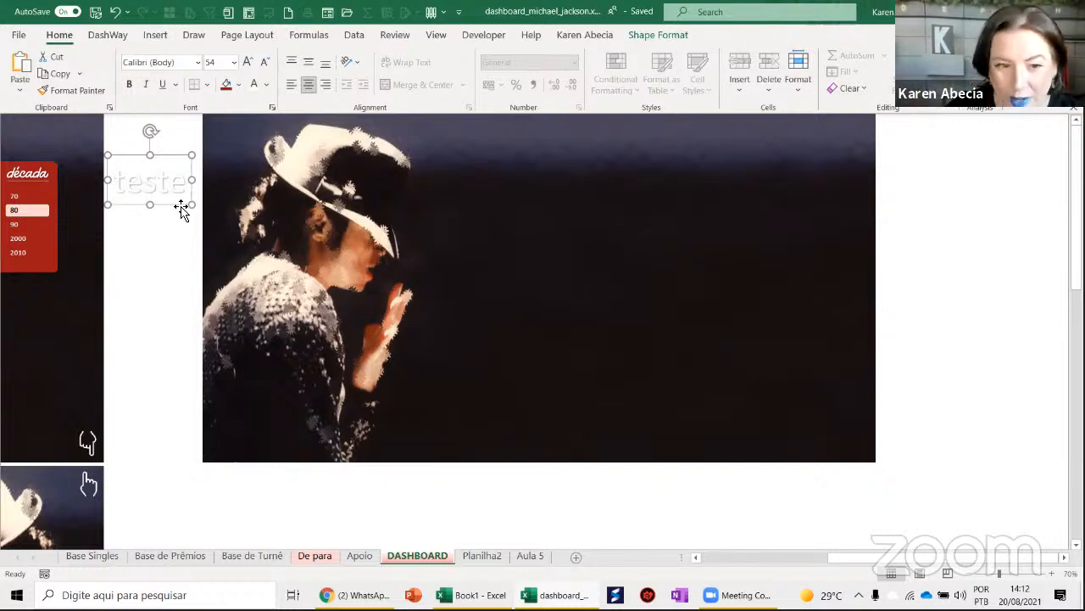
key("Delete")
left_click(177, 205)
key("Up")
key("Up")
key("Up")
key("Up")
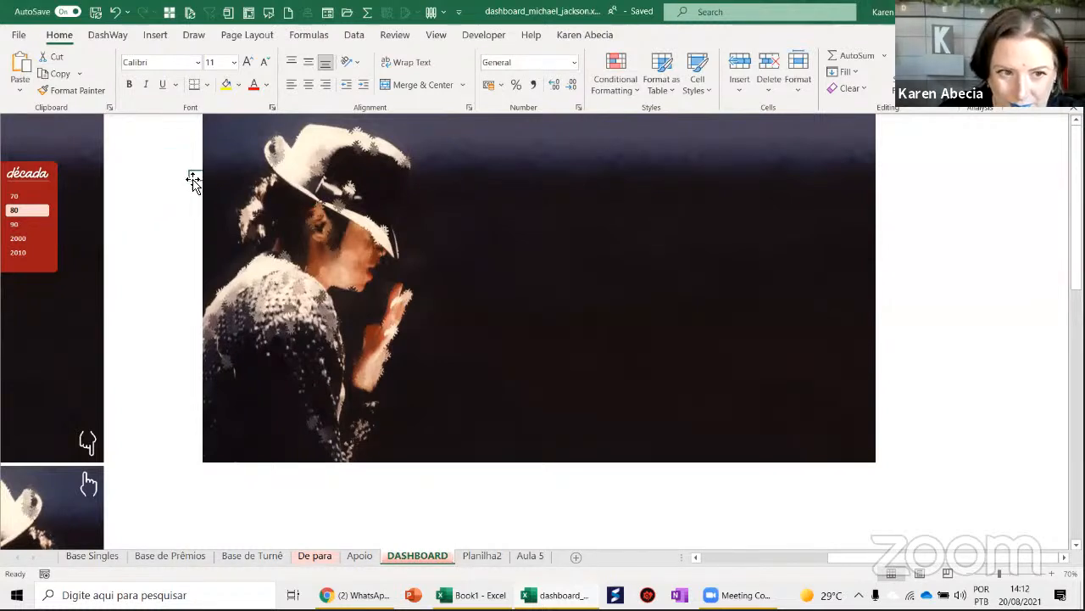
left_click(182, 147)
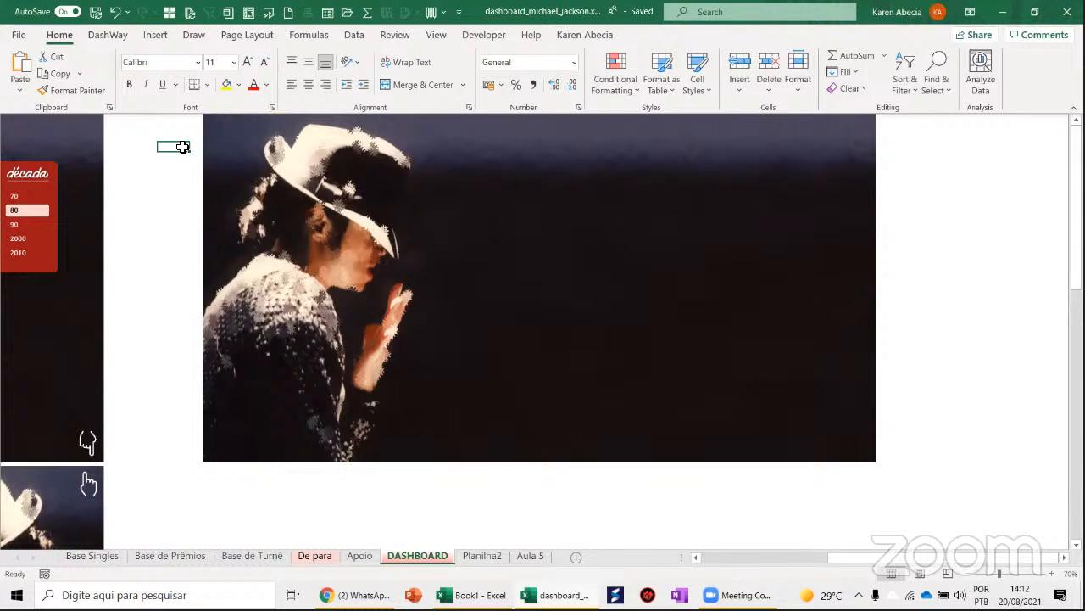
left_click_drag(184, 149, 178, 273)
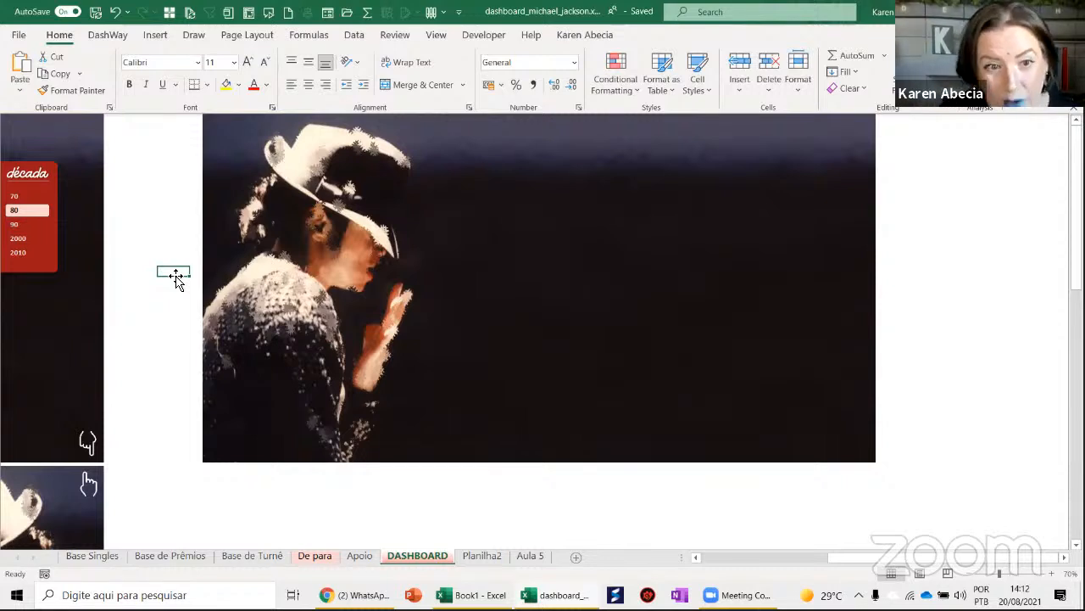
left_click_drag(169, 277, 138, 258)
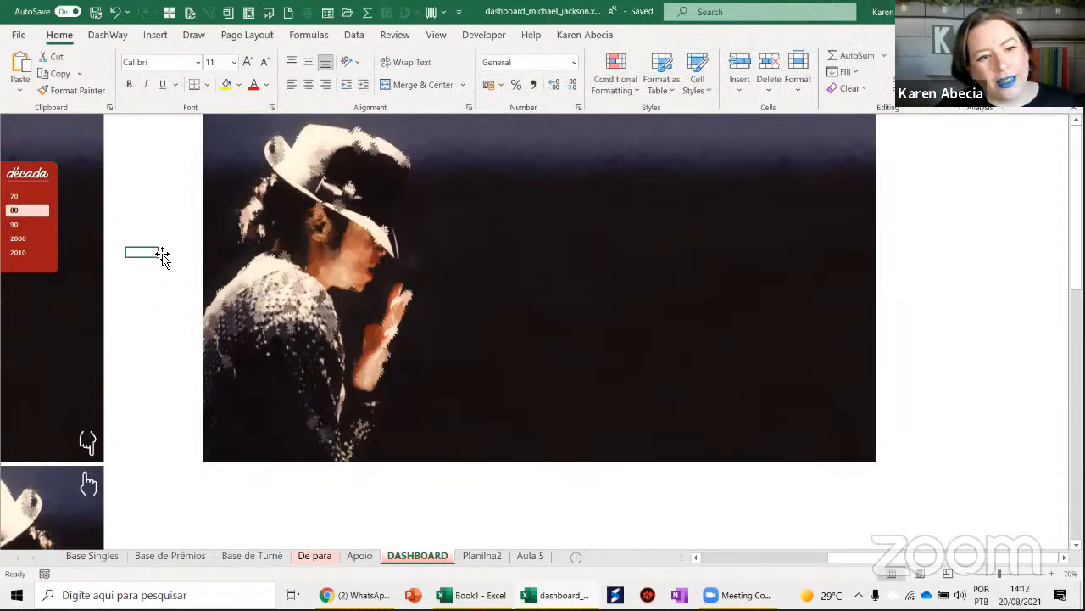
Draw a large plain rectangle over the copied background picture, covering most of it from the hat to near the lower edge
left_click(157, 36)
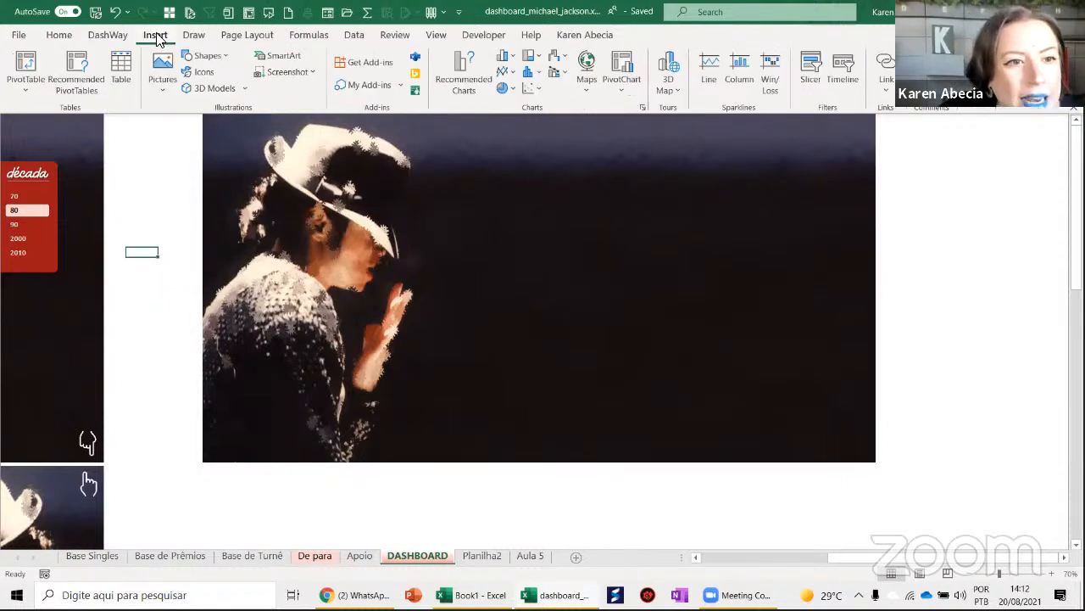
left_click(167, 89)
left_click(194, 57)
left_click(196, 56)
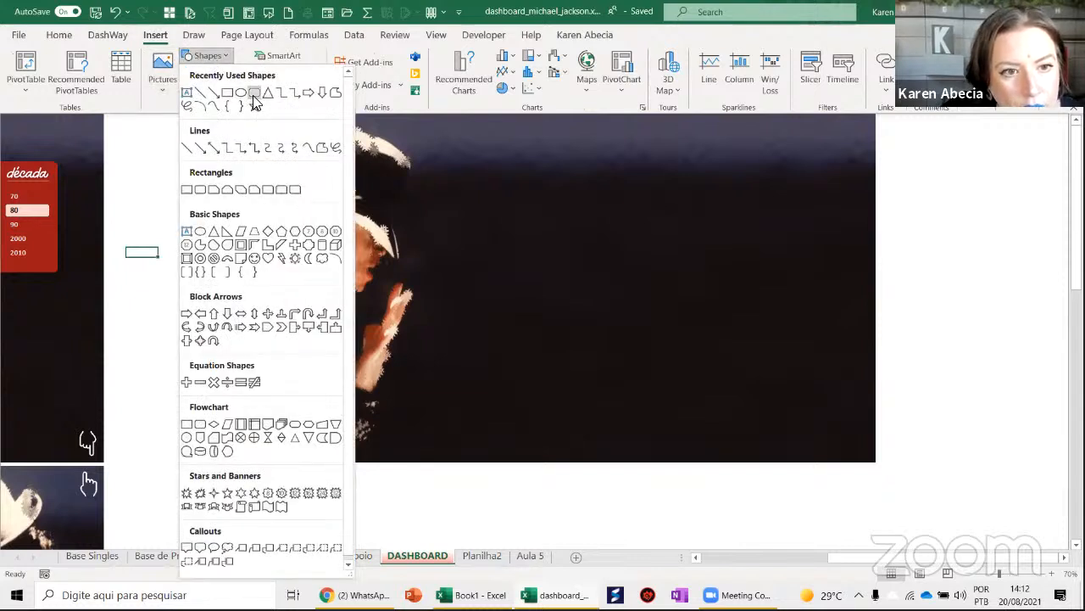
left_click(253, 94)
left_click(222, 63)
left_click(193, 187)
left_click_drag(391, 188, 741, 374)
left_click_drag(651, 353, 822, 418)
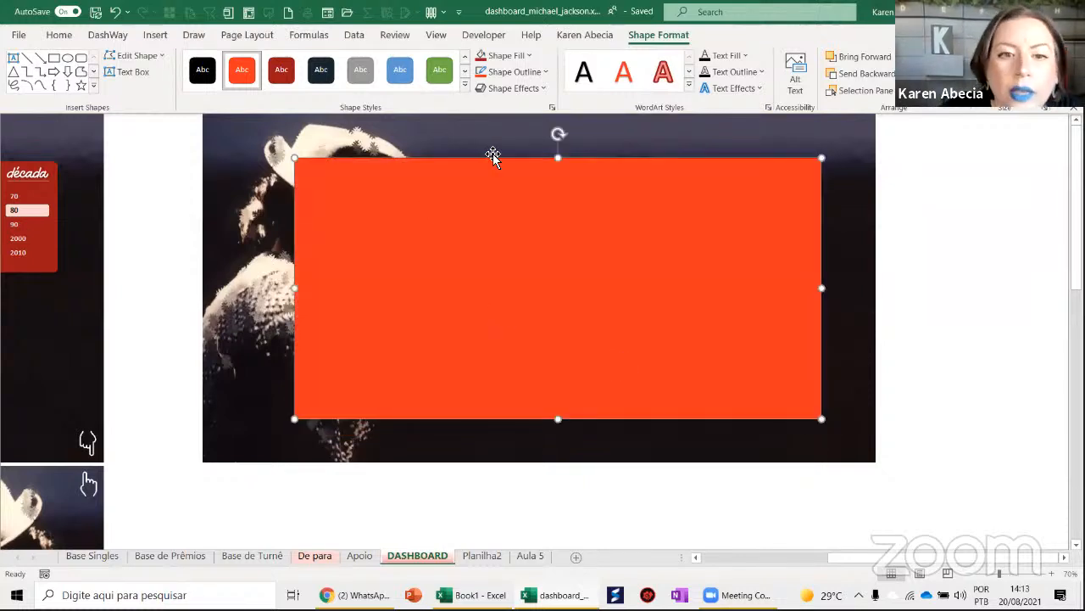
Fill the large rectangle with white and remove its outline
left_click(514, 60)
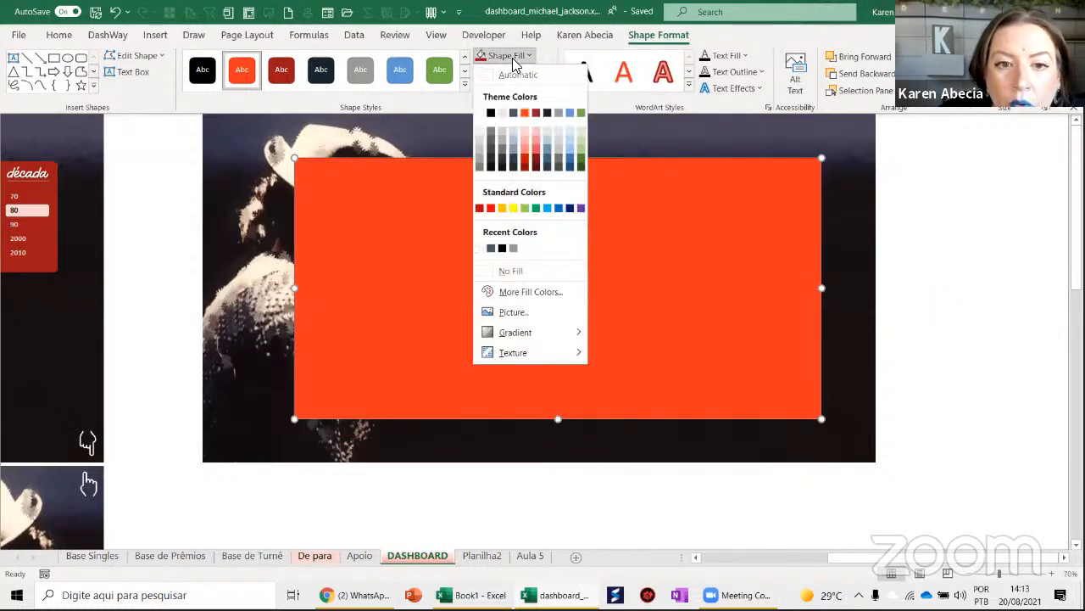
left_click(482, 114)
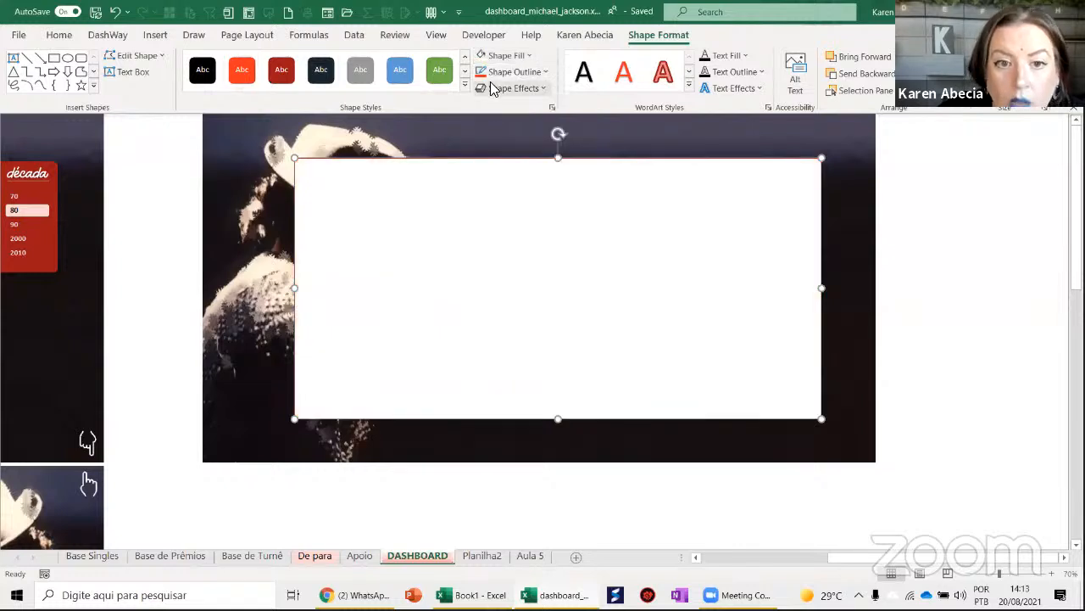
left_click(514, 71)
left_click(531, 288)
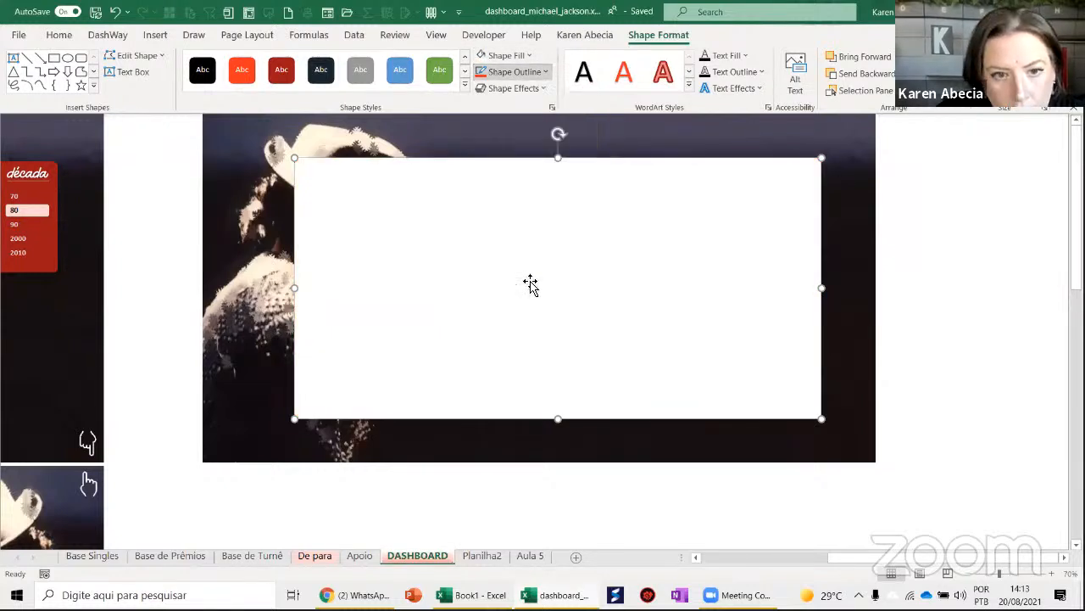
Set the rectangle's white fill to 30% transparency and shift the shape slightly over the picture
left_click(507, 57)
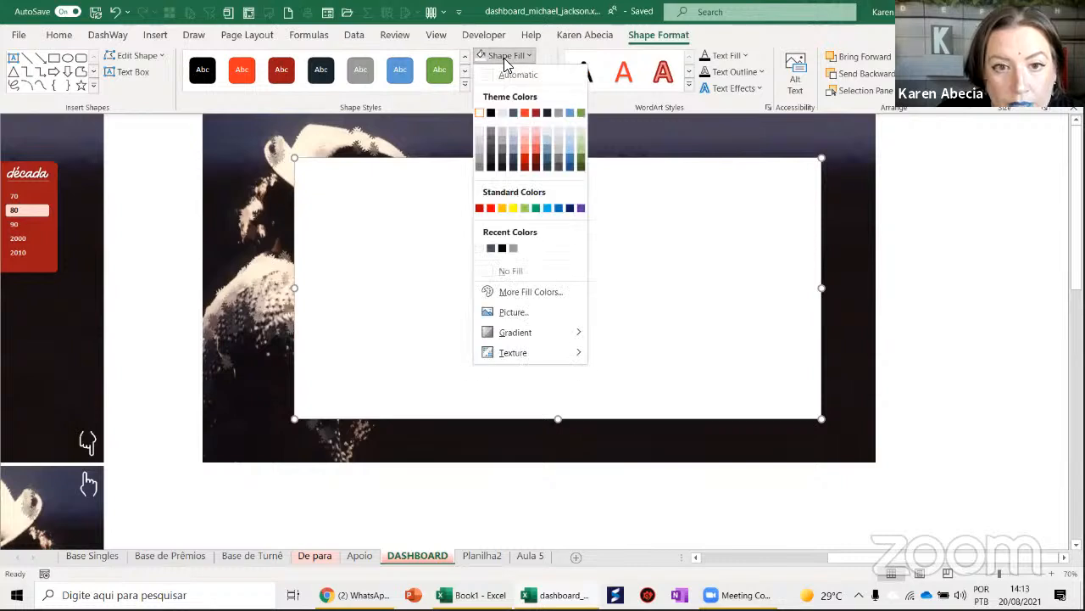
left_click(531, 291)
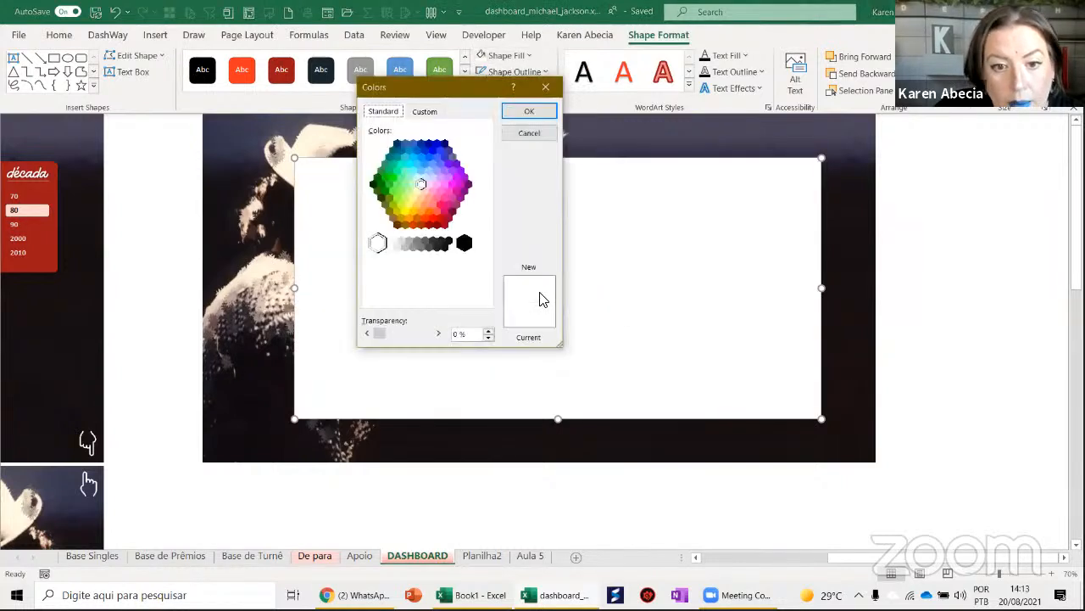
left_click_drag(465, 92, 191, 71)
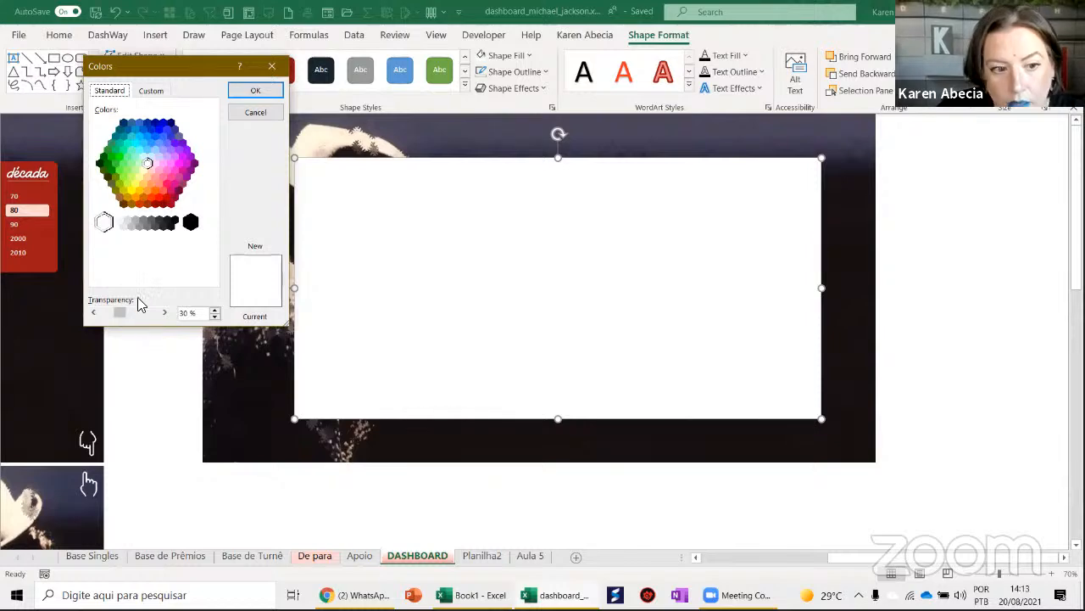
left_click(248, 90)
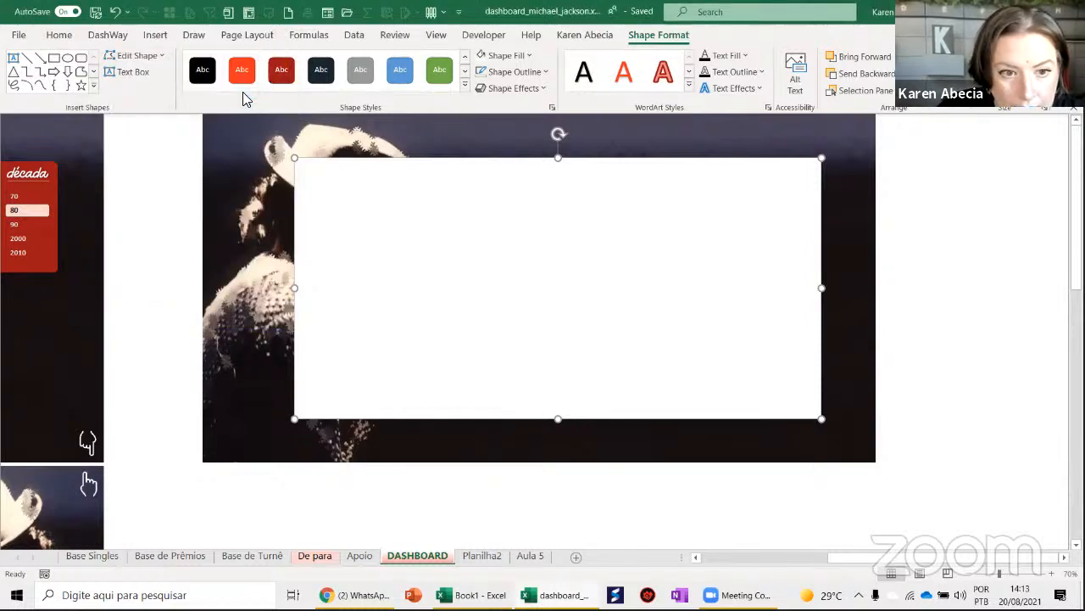
left_click(193, 263)
mouse_move(475, 309)
left_mouse_down()
mouse_move(477, 320)
mouse_move(470, 298)
left_mouse_up()
left_click(448, 310)
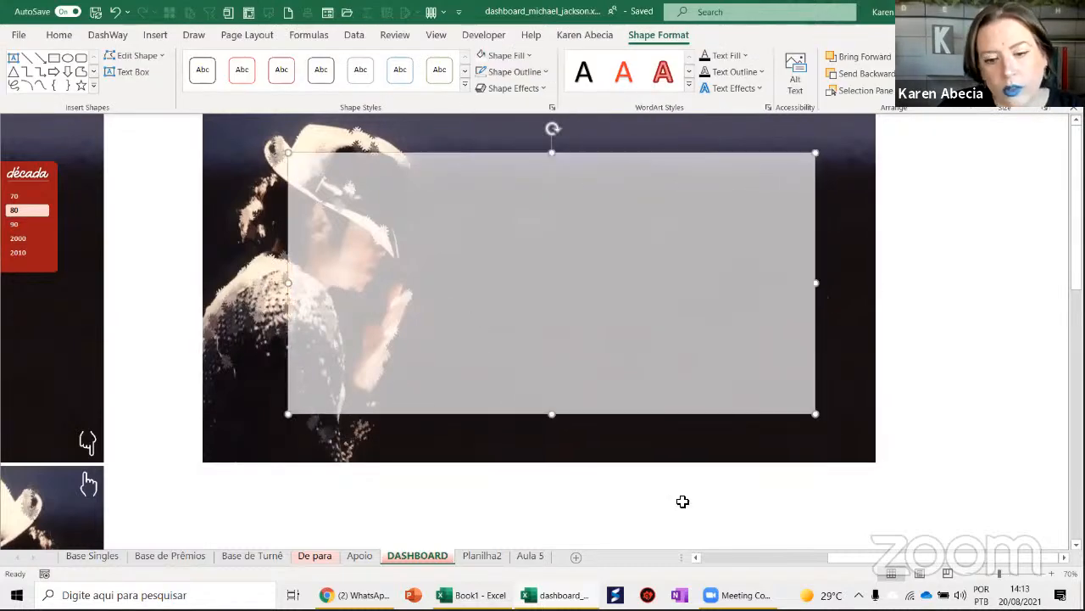
Try shifting the translucent panel behind the upper dashboard's charts and undo the shift
scroll(725, 522, "left", 5)
left_click(710, 280)
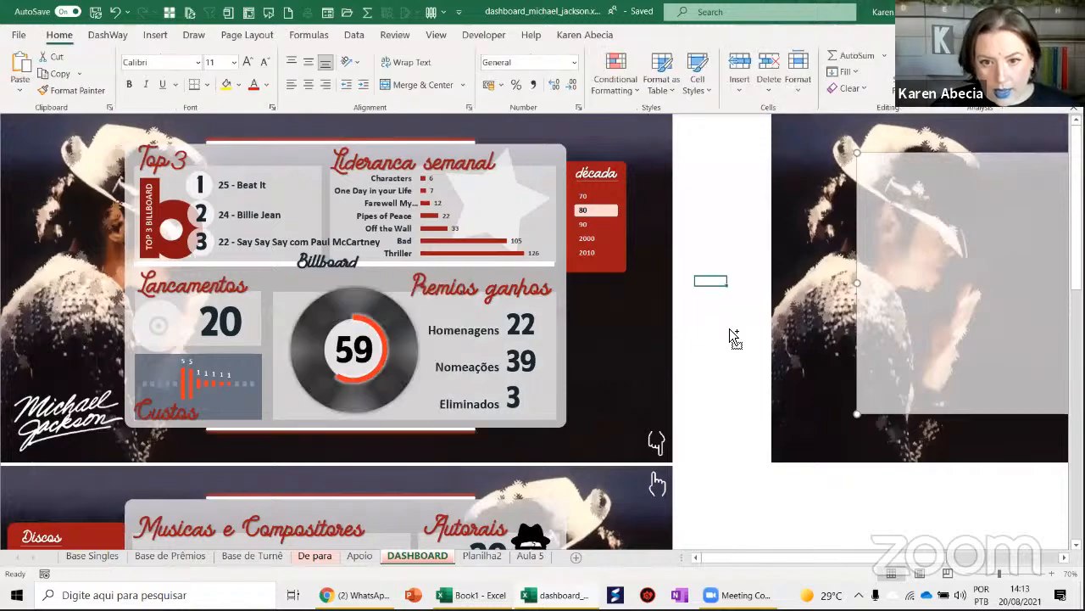
scroll(725, 331, "down", 2)
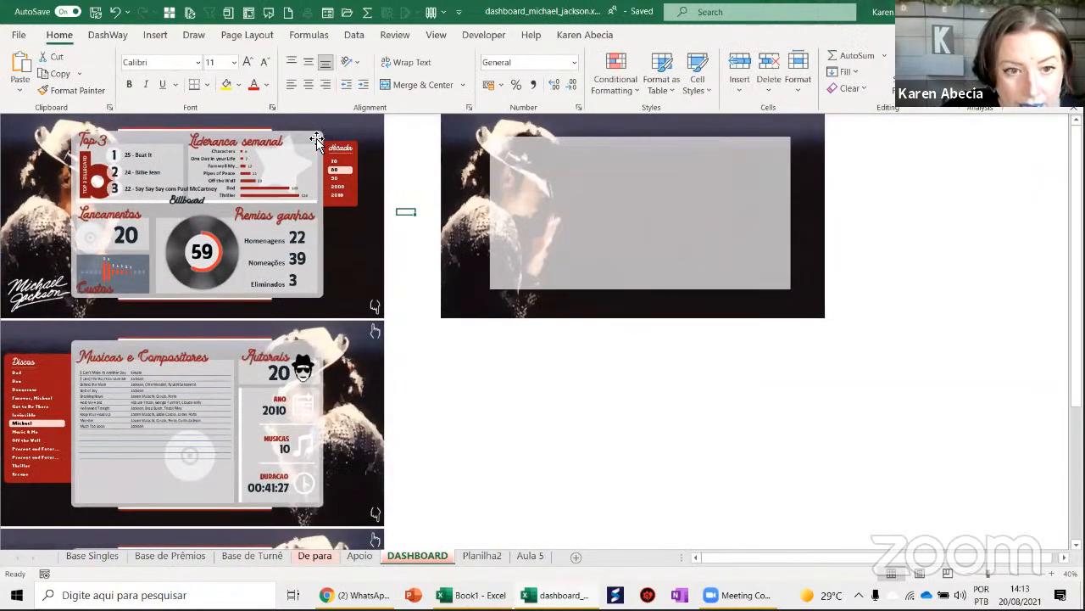
left_click(318, 140)
left_click_drag(318, 142, 307, 163)
key("ctrl+z")
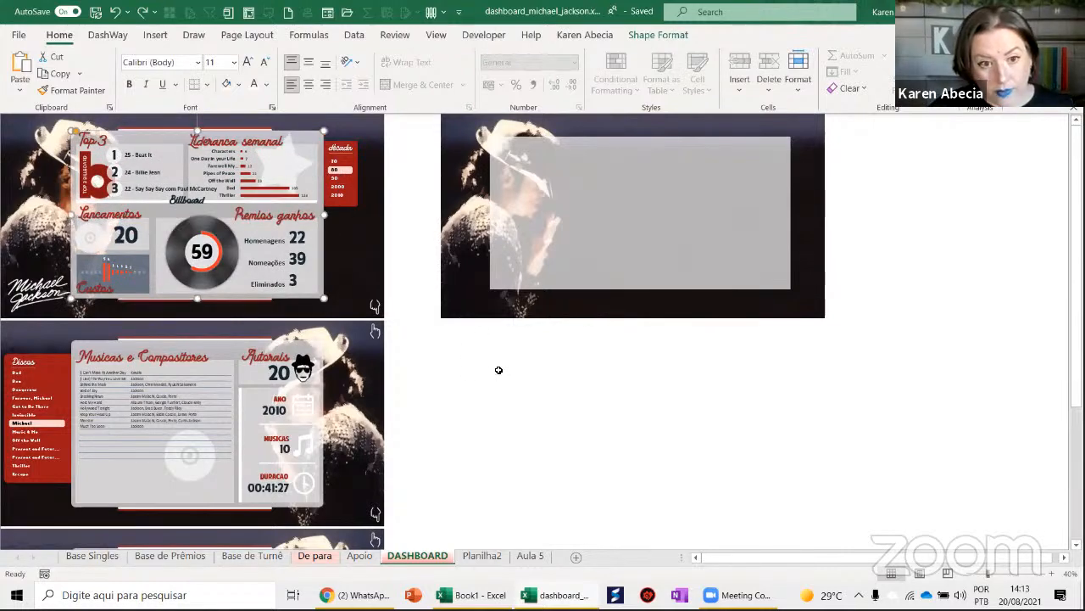
scroll(501, 371, "up", 1)
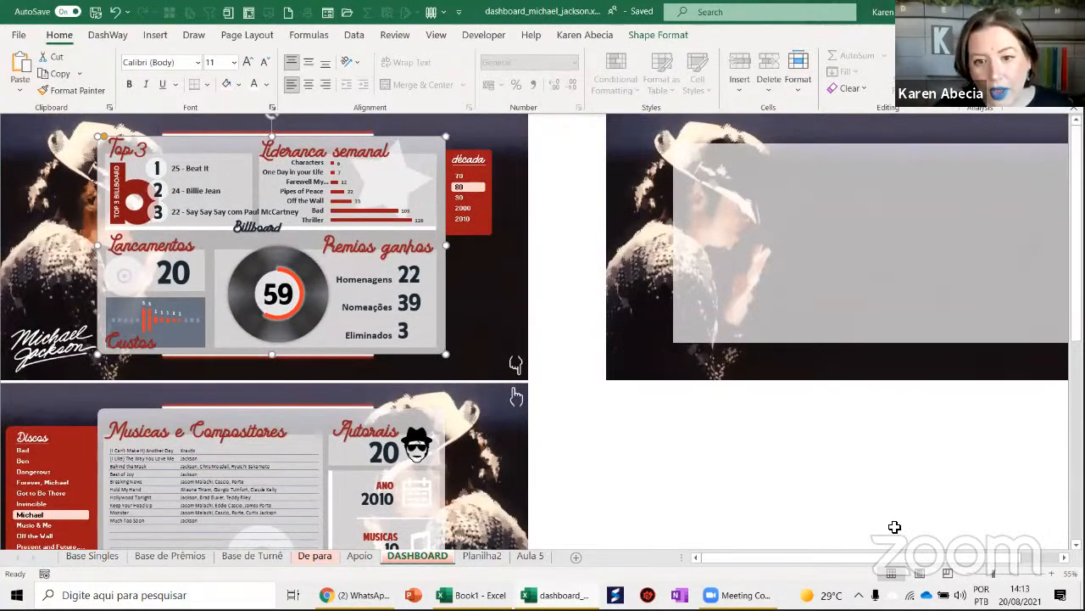
left_click(608, 408)
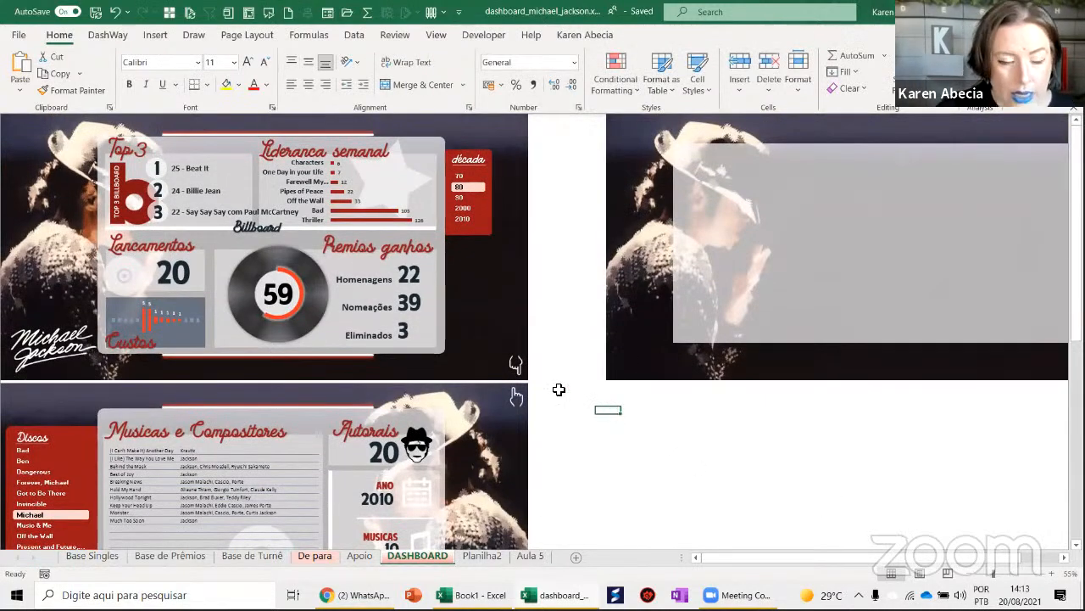
Examine the Top 3 block of the upper dashboard up close, including the Billboard emblem and its vertical caption
scroll(302, 270, "up", 3)
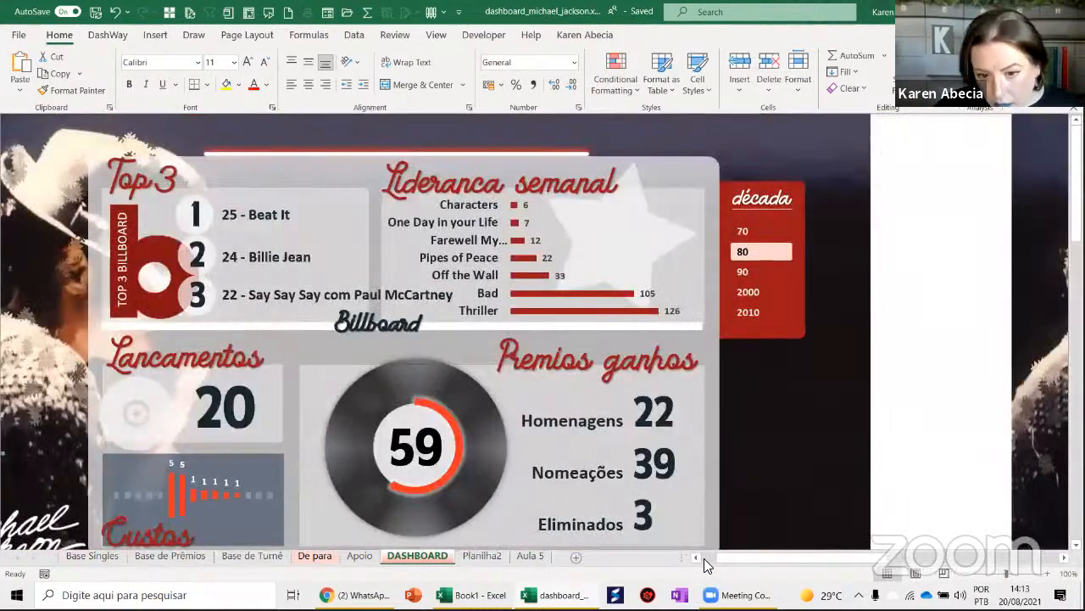
left_click(700, 558)
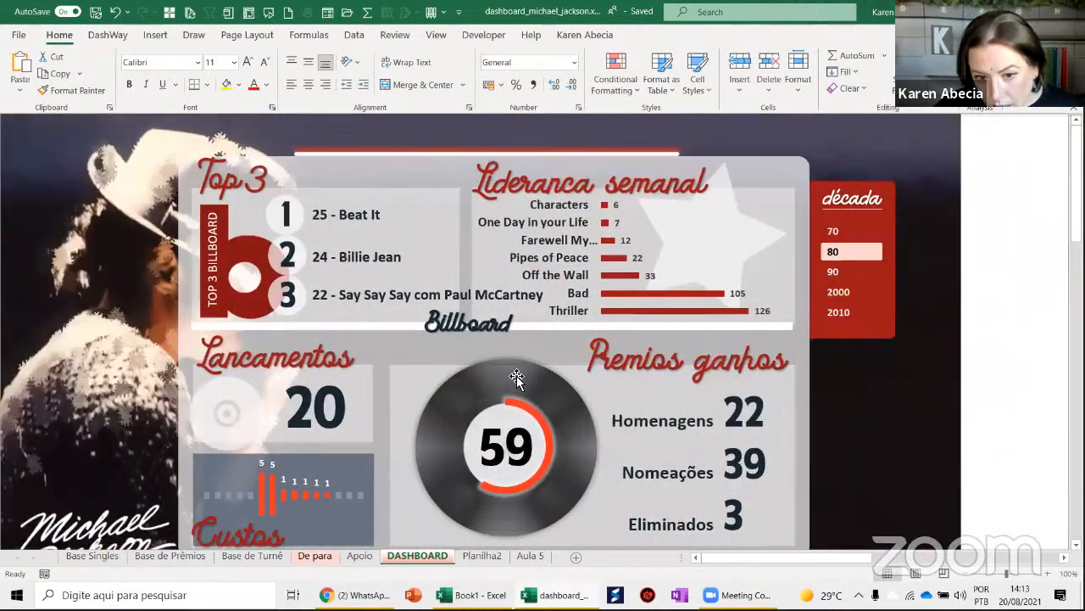
left_click(238, 256)
left_click(1001, 363)
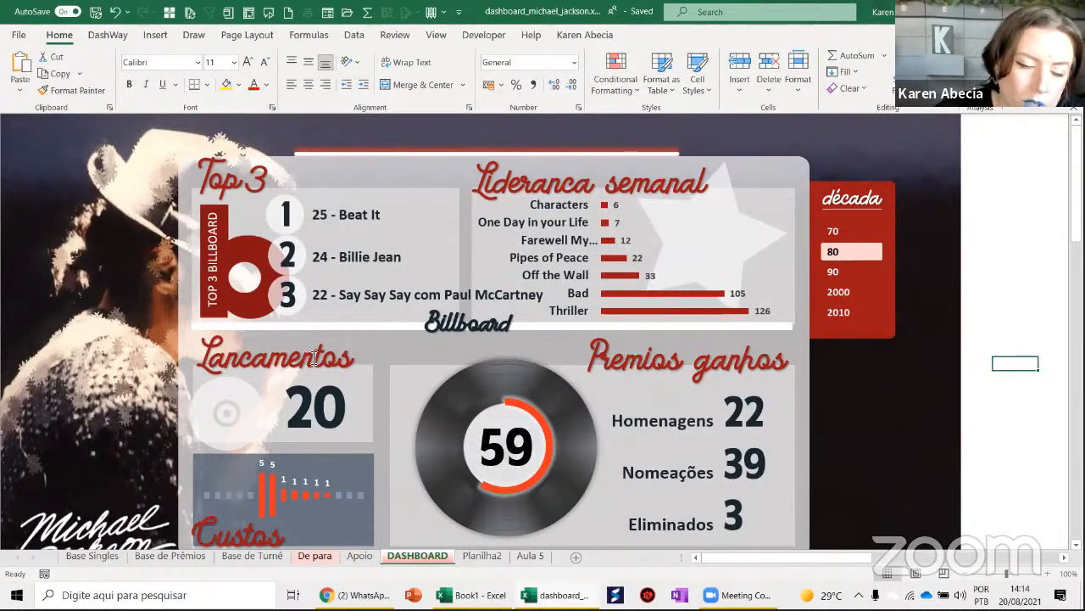
left_click(213, 255)
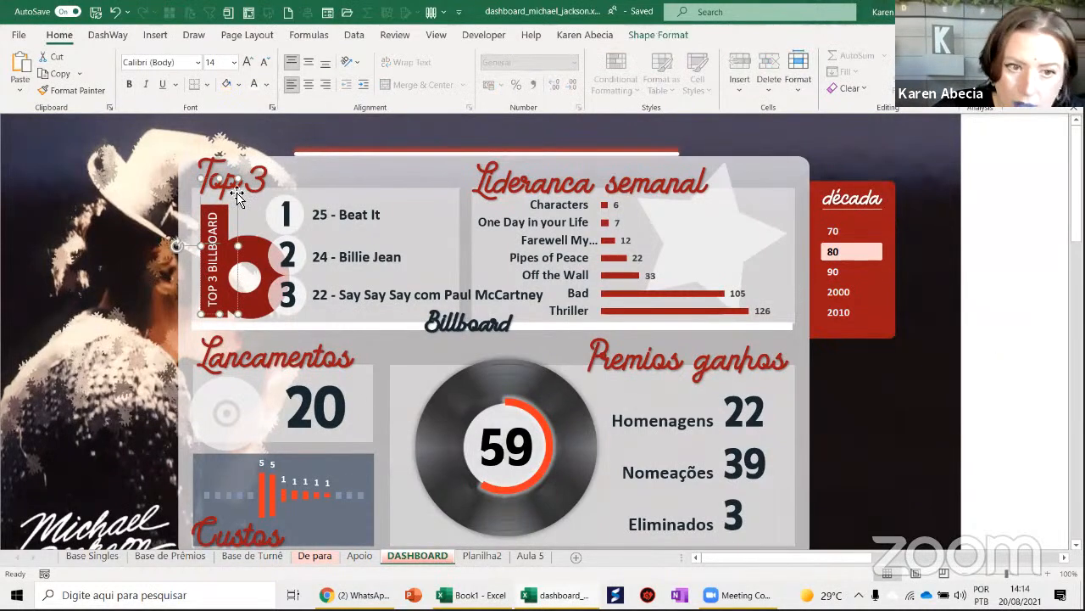
left_click(984, 339)
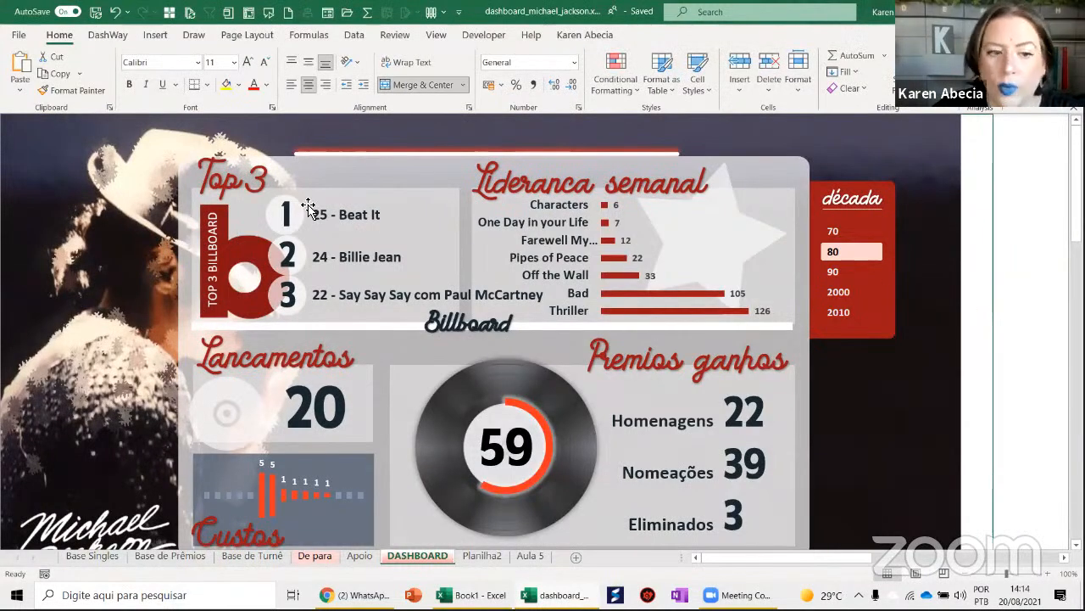
Switch to Chrome and search Google in a new tab for "biilboard top"
left_click(355, 594)
left_click(913, 11)
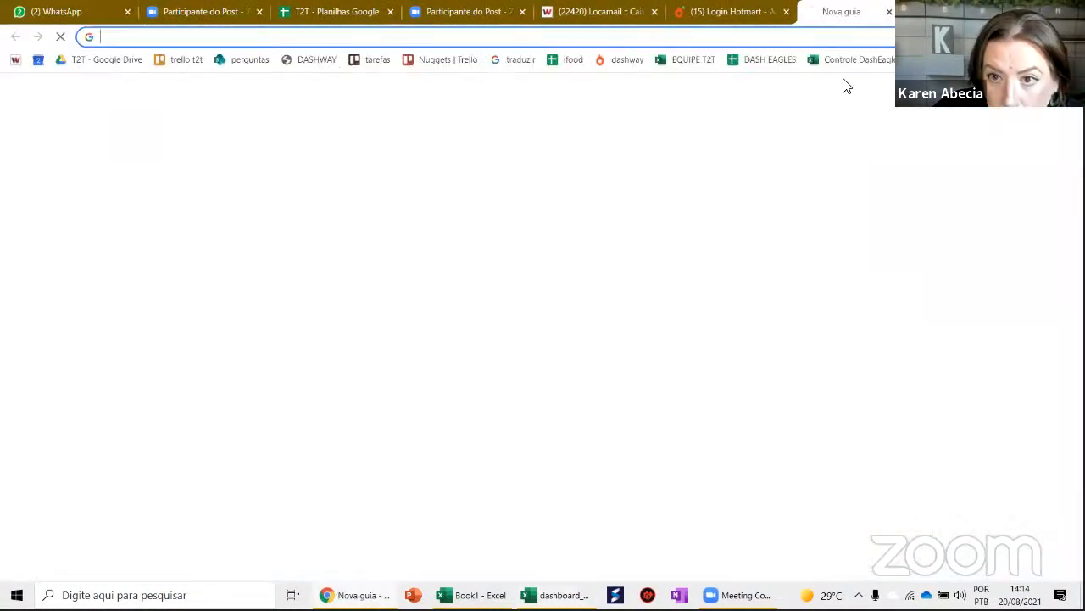
left_click(561, 292)
type("b")
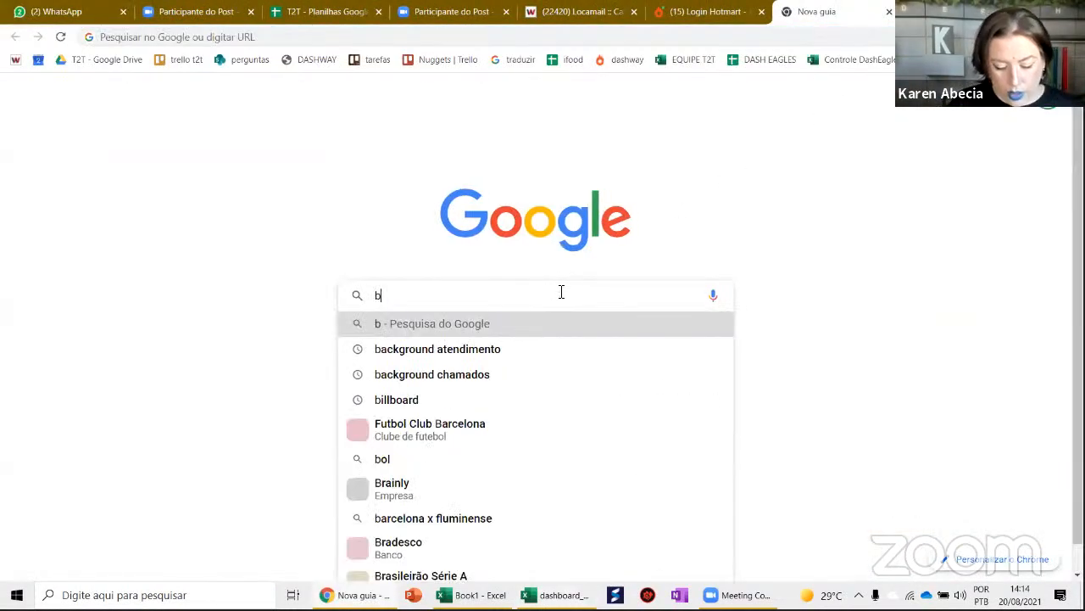
type("iilboard")
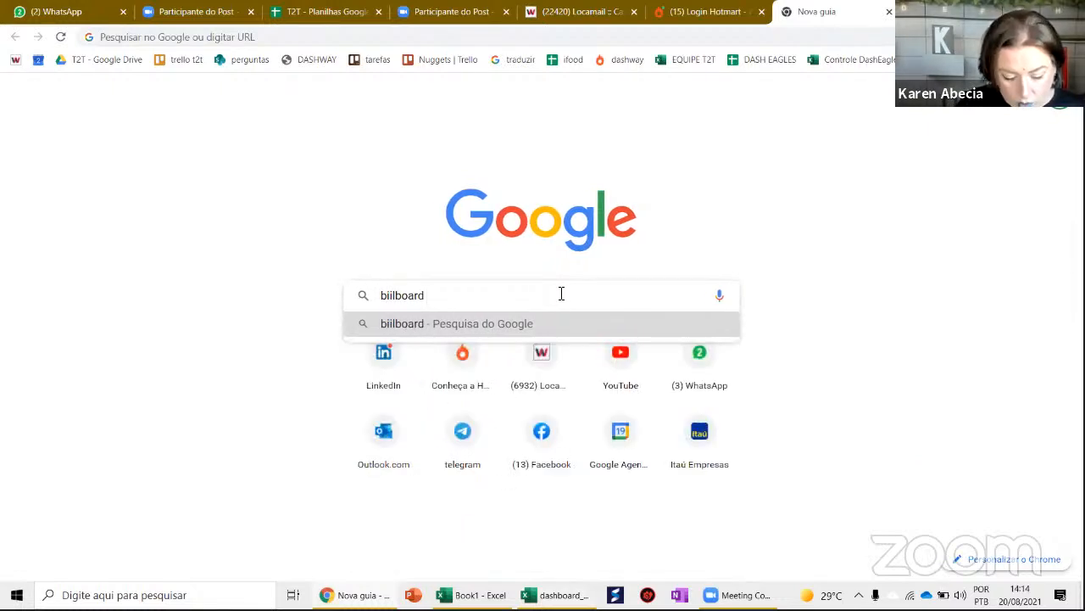
type(" top")
key("Return")
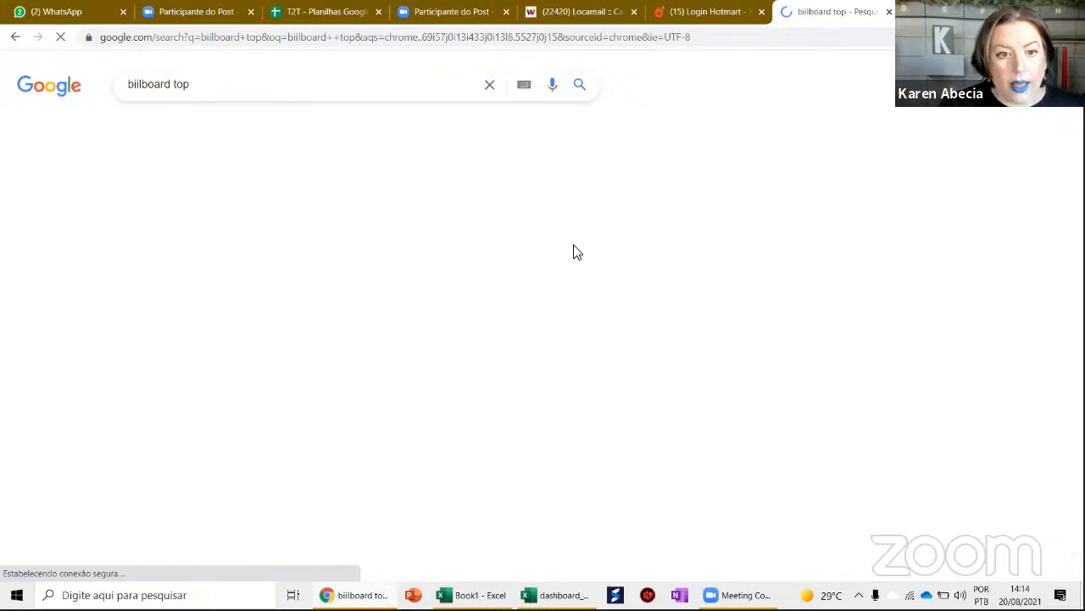
Open Billboard's Hot 100 chart page from the search results and look over its logo and weekly chart section
left_click(274, 262)
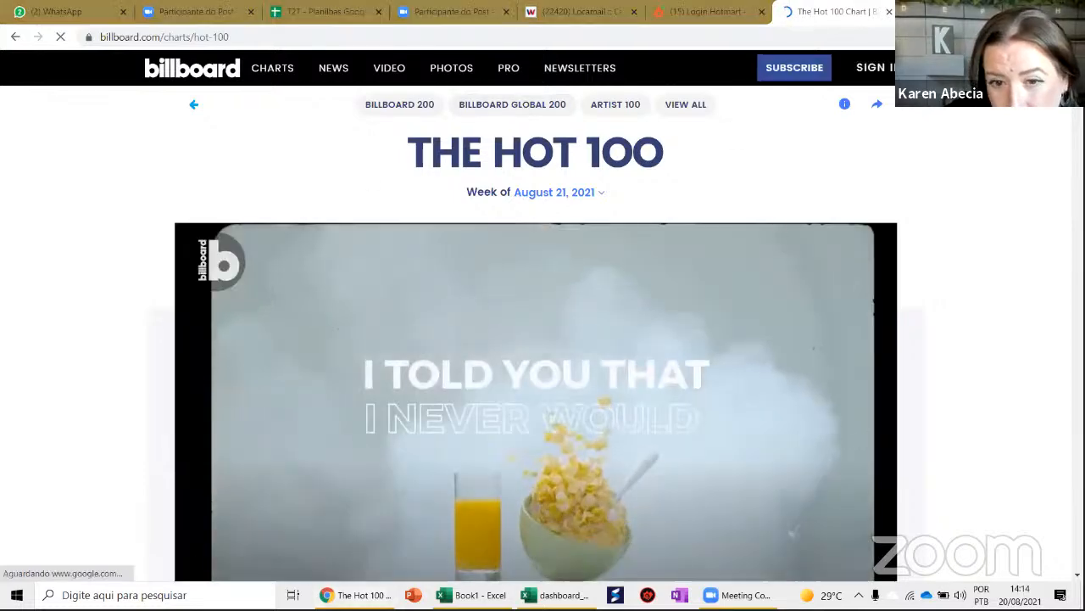
scroll(519, 111, "down", 2)
scroll(933, 356, "down", 1)
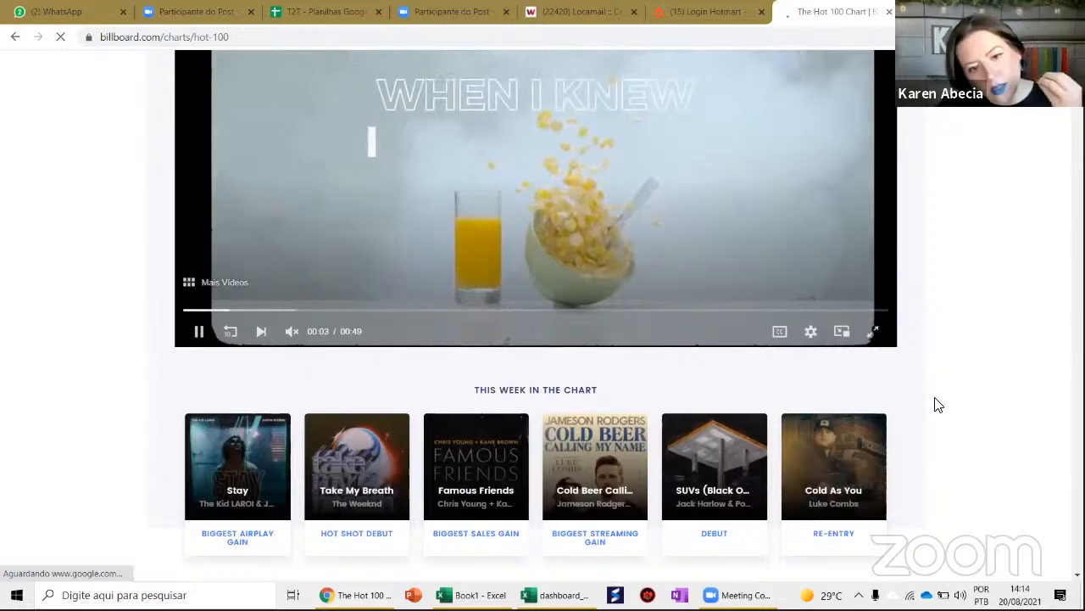
scroll(935, 416, "up", 3)
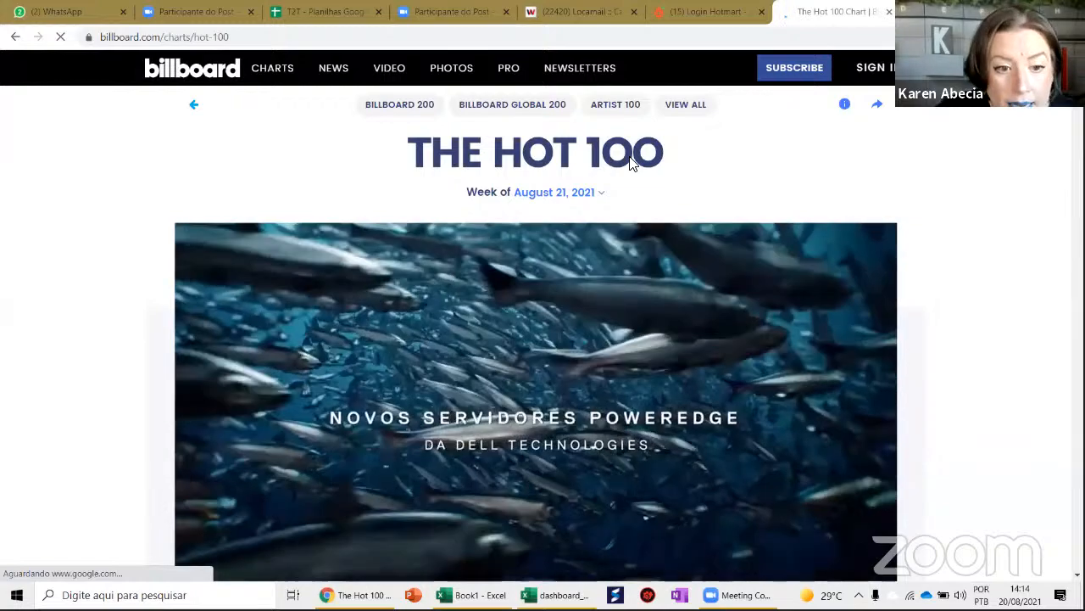
Switch back to the Excel dashboard and inspect the ranking number text boxes beside the Billboard emblem
key("alt+Tab")
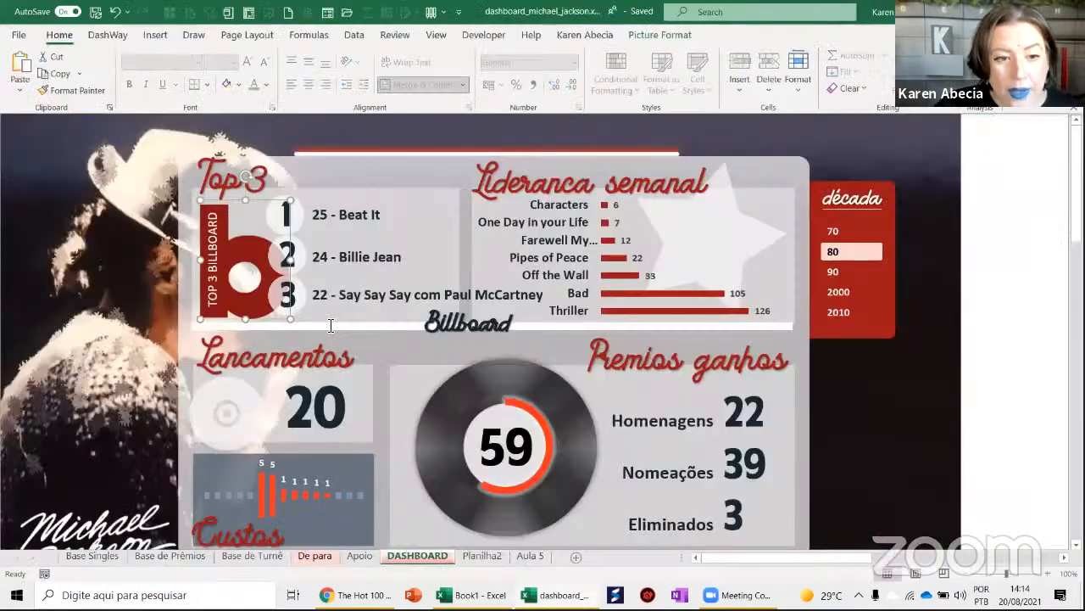
scroll(335, 335, "up", 3)
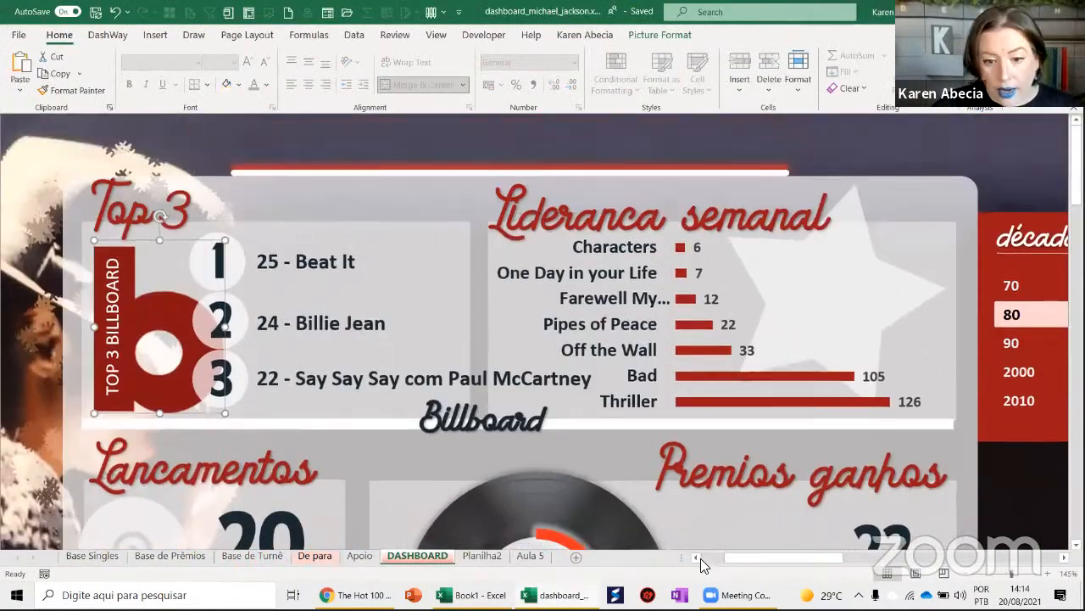
left_click(700, 558)
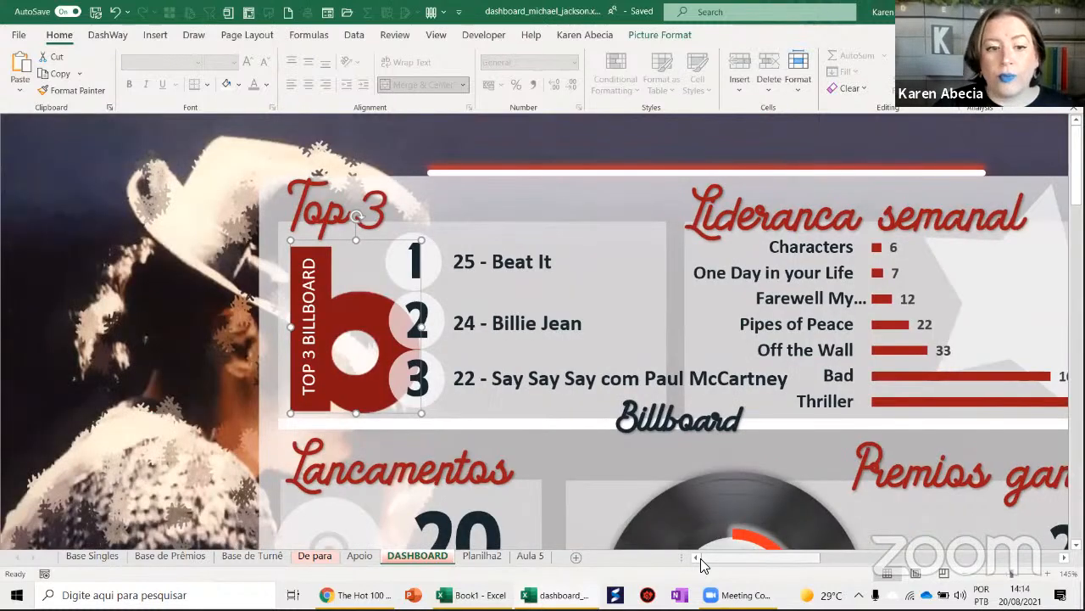
left_click(415, 263)
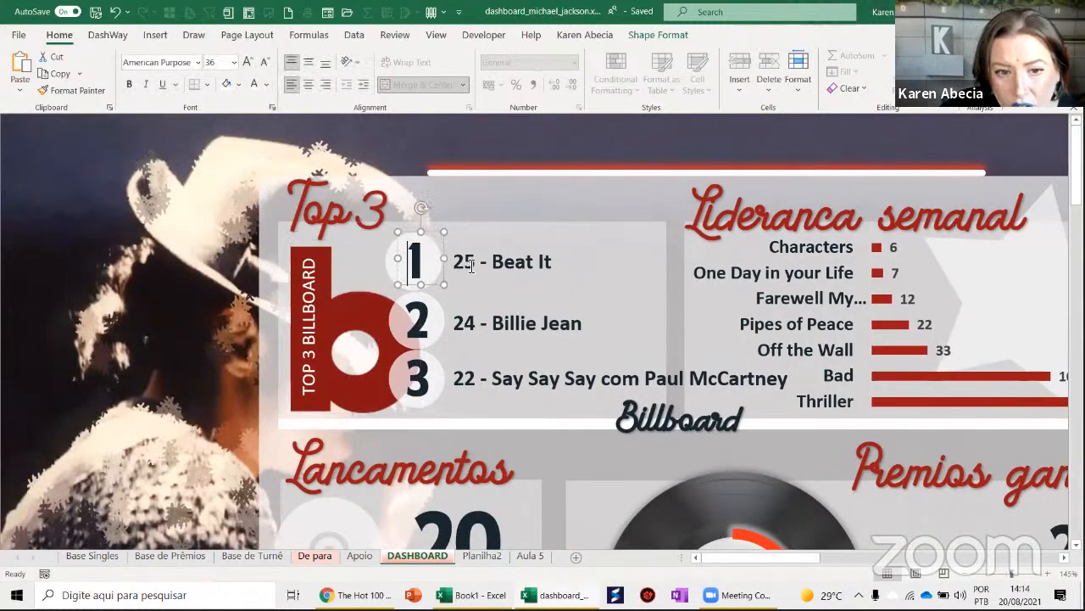
left_click(71, 307)
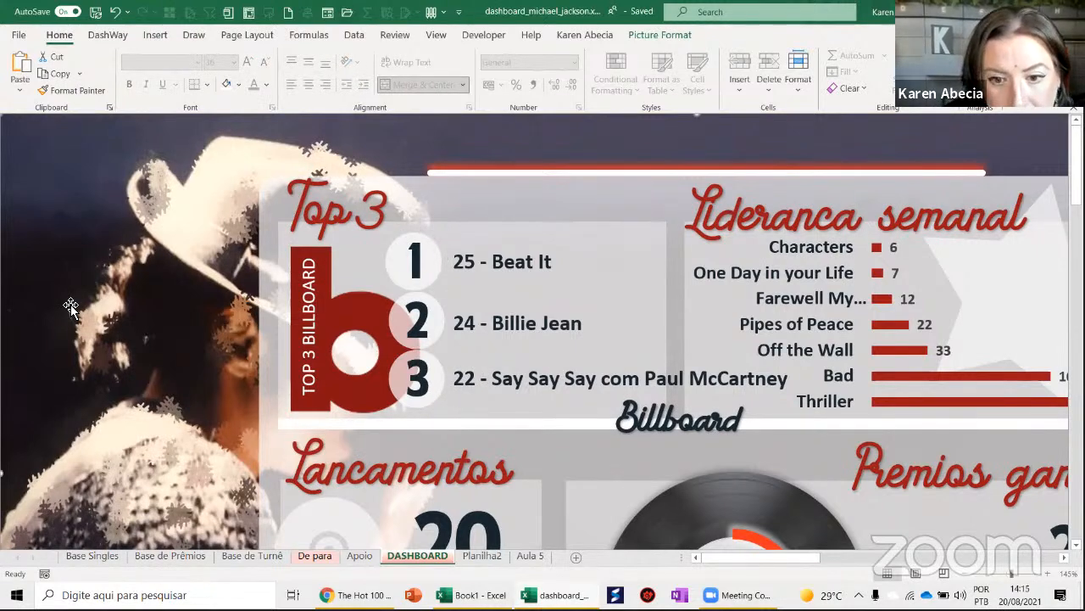
left_click(420, 264)
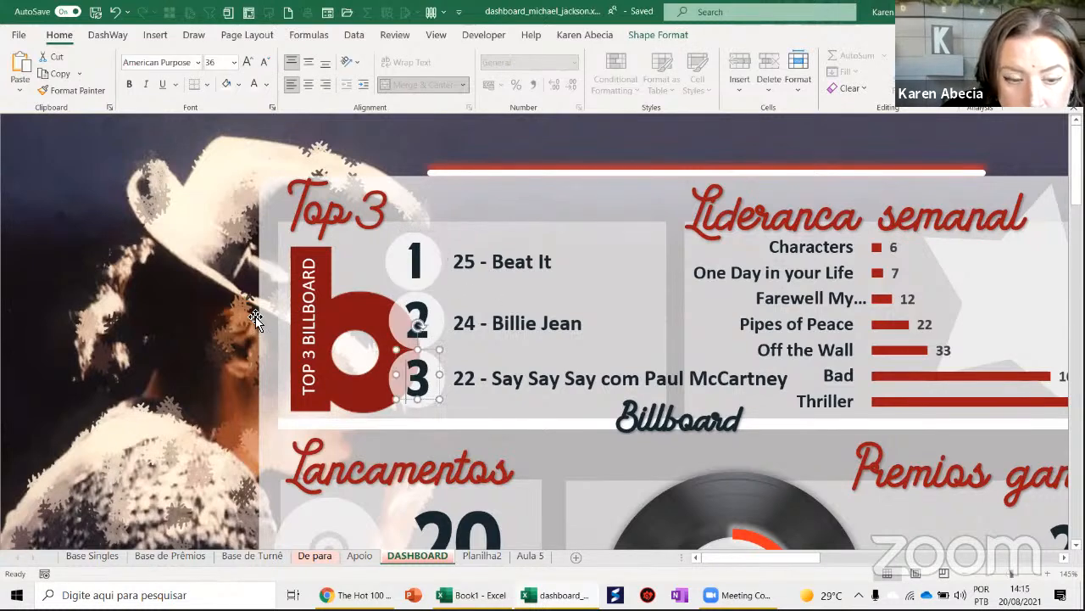
left_click(155, 287)
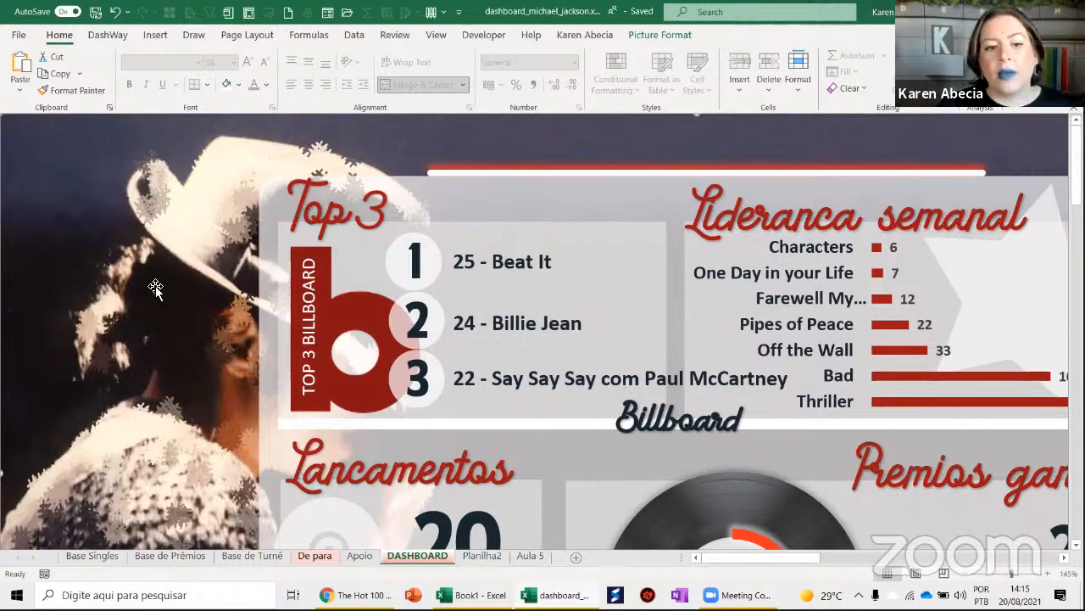
Enter 12, 25 and 36 in consecutive cells down the blank strip between the dashboard and the copied picture
scroll(285, 272, "down", 5)
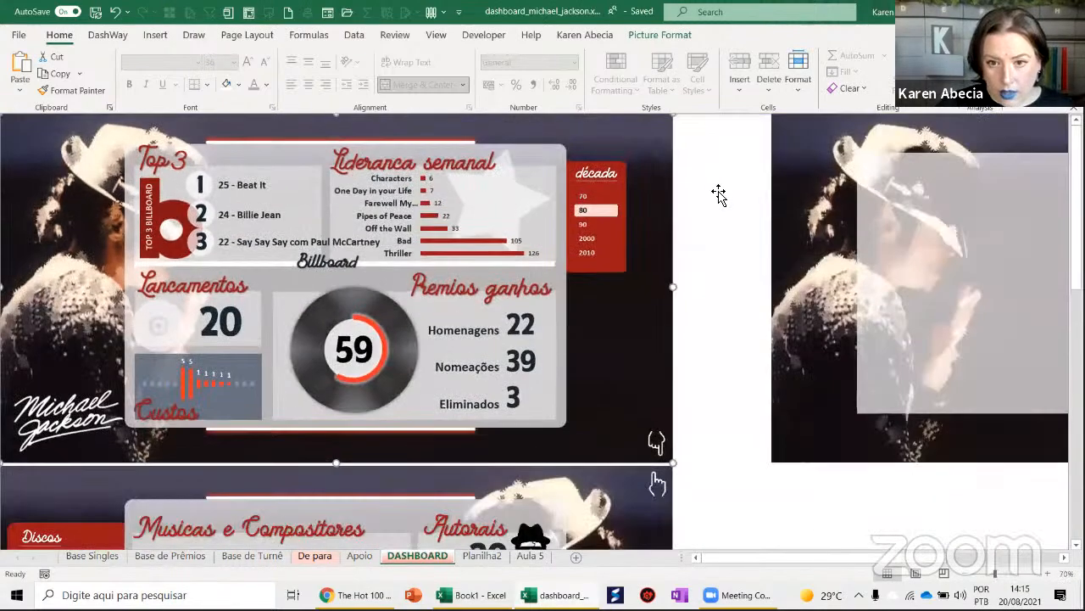
left_click(717, 186)
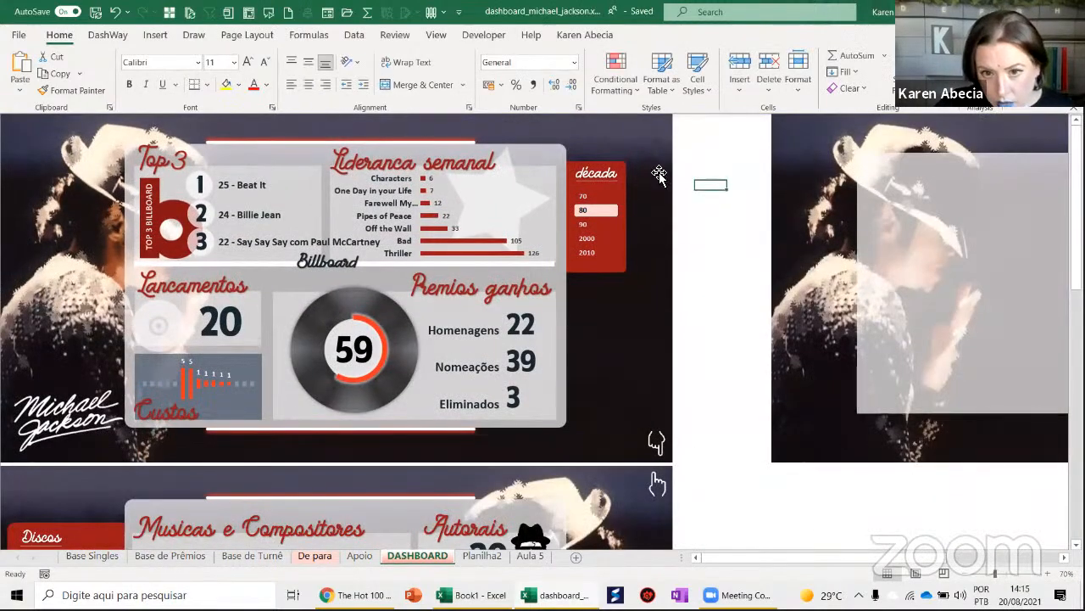
type("12")
key("Return")
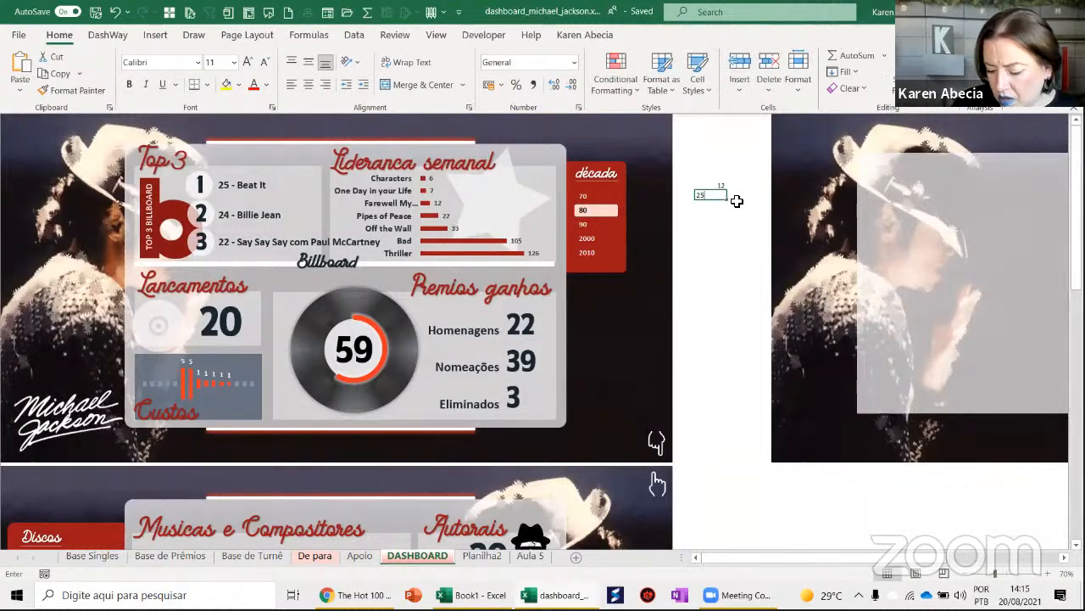
type("25")
key("Return")
type("36")
key("Return")
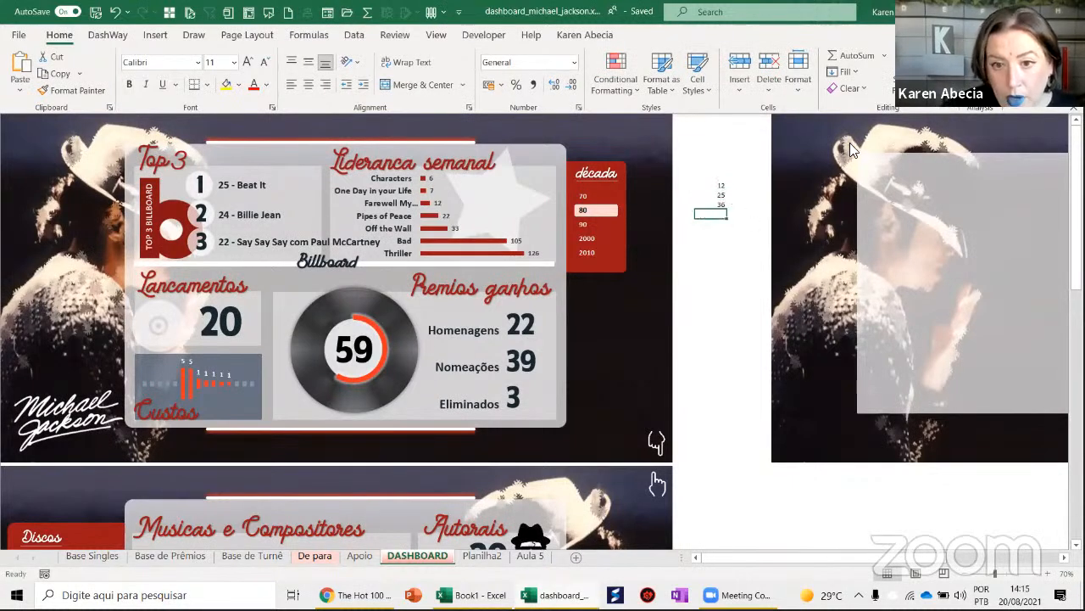
Insert a plain square beside the sample numbers, straddling the edge between the dashboard background and the blank strip
left_click(738, 185)
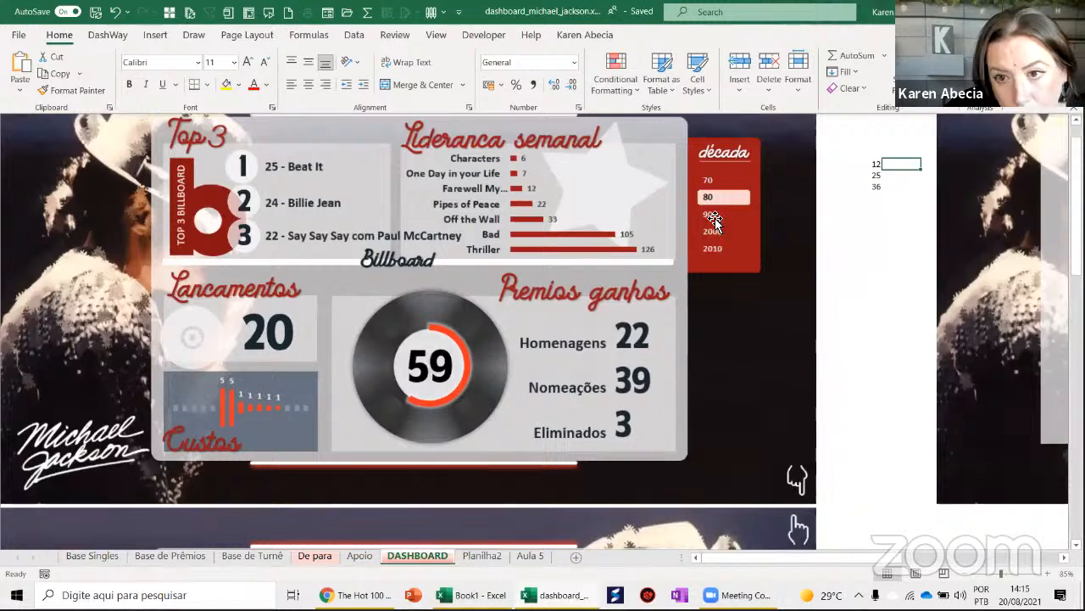
scroll(807, 287, "up", 10)
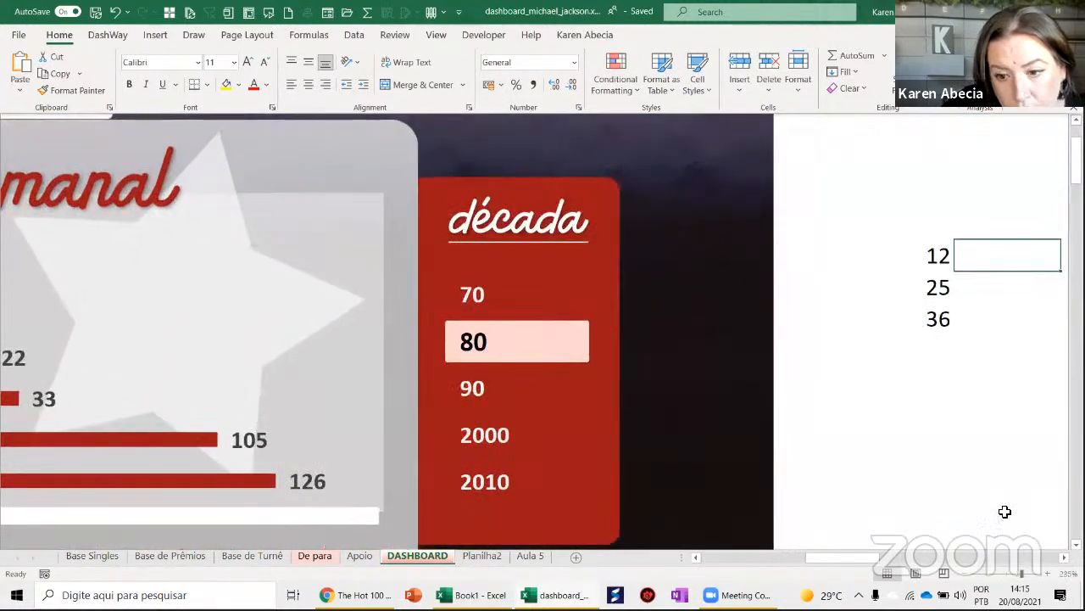
scroll(1005, 511, "right", 10)
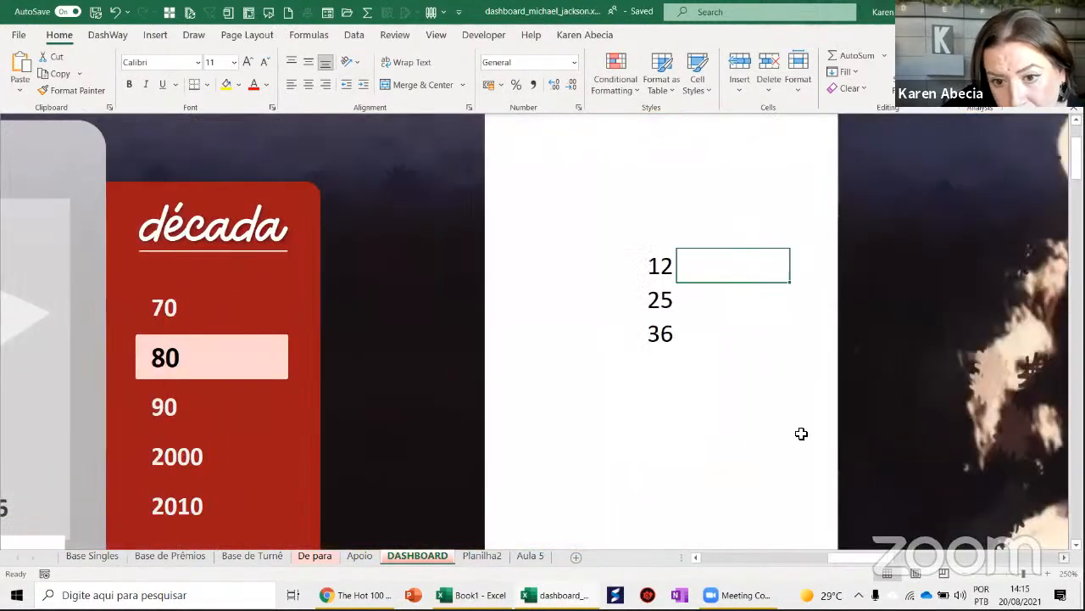
scroll(529, 288, "up", 1)
left_click(528, 288)
left_click(553, 373)
left_click(488, 165)
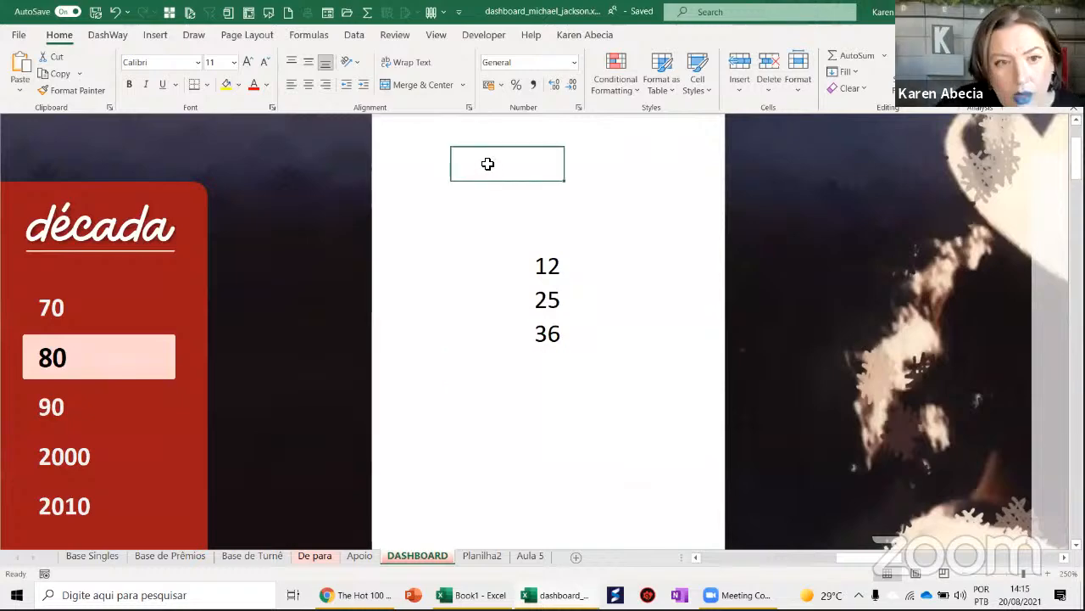
left_click(148, 37)
left_click(205, 56)
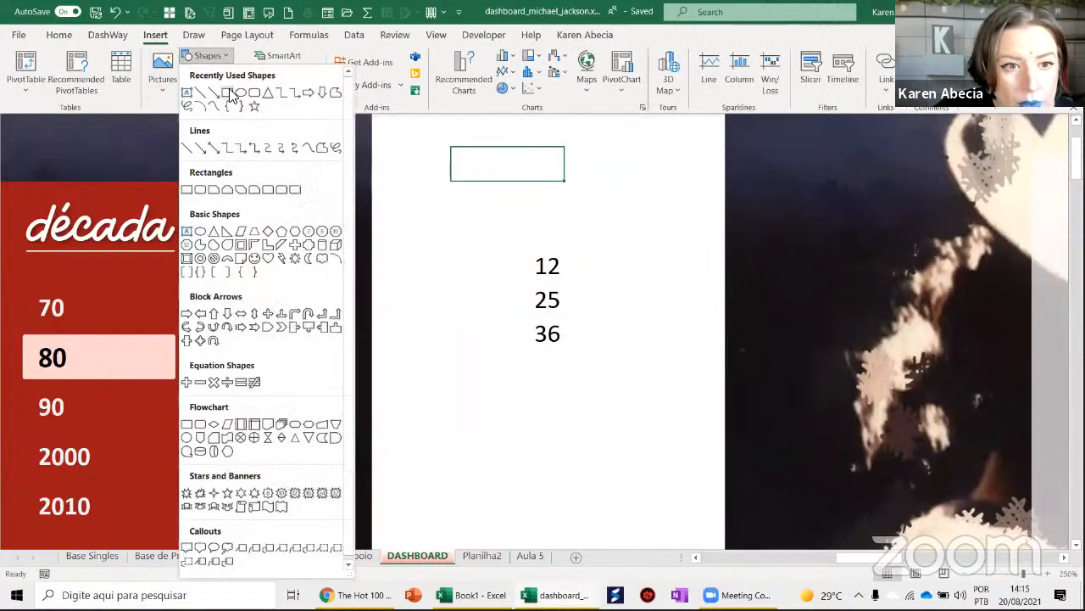
left_click_drag(265, 155, 411, 301)
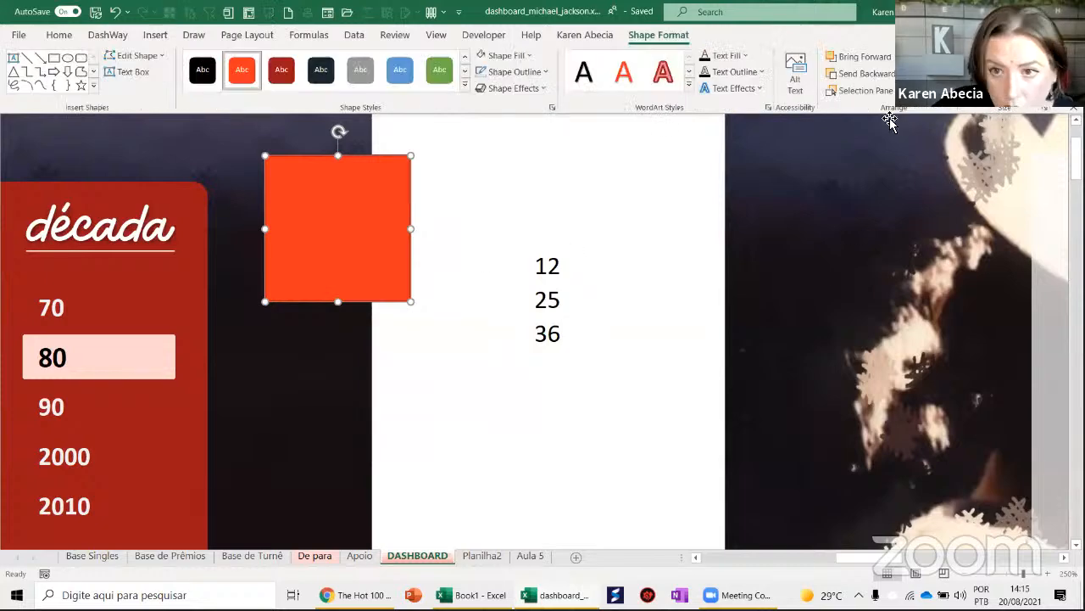
Insert a black shadowed WordArt with its placeholder text "Your text here" and move it just below the three sample numbers
left_click(161, 36)
left_click(967, 76)
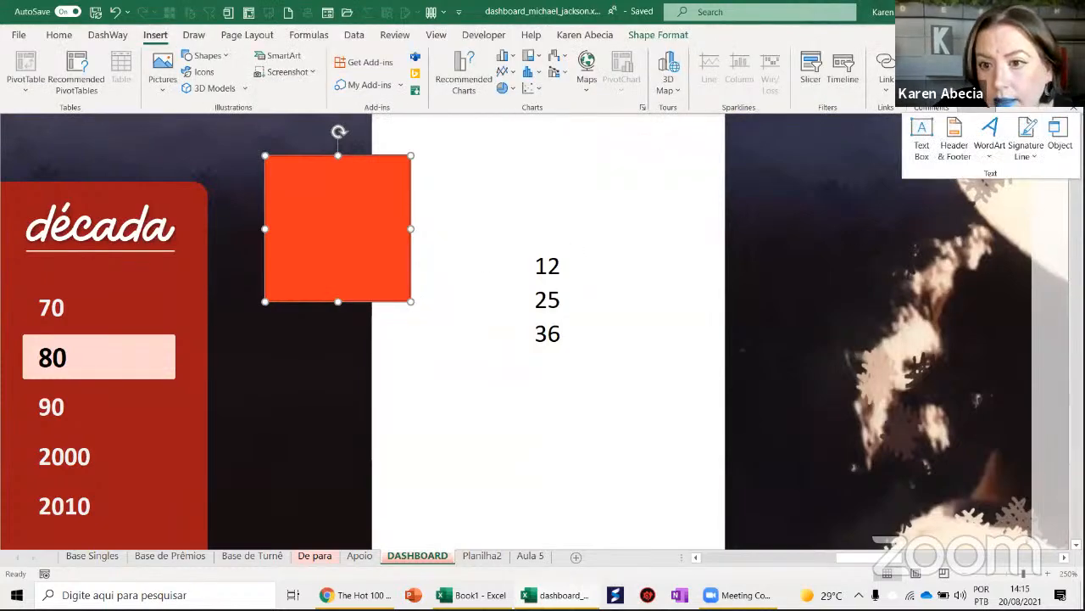
left_click(989, 140)
left_click(889, 187)
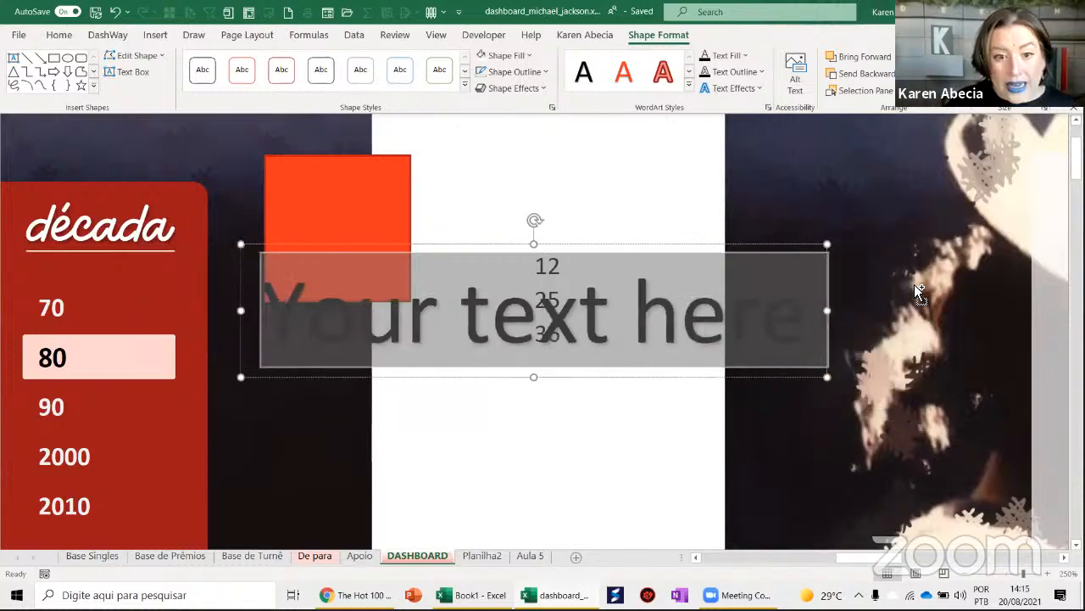
left_click_drag(702, 246, 791, 376)
left_click_drag(693, 371, 607, 359)
left_click(628, 211)
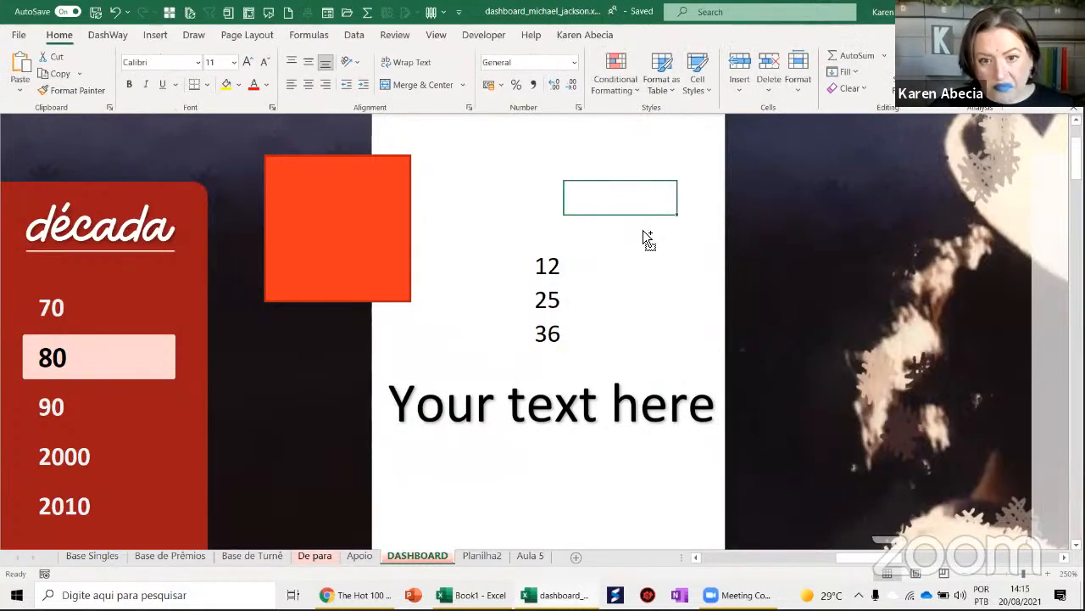
Return to the upper dashboard and inspect the number text boxes under Lancamentos and Premios ganhos
scroll(648, 238, "down", 2)
left_click_drag(844, 559, 746, 551)
scroll(485, 263, "down", 4)
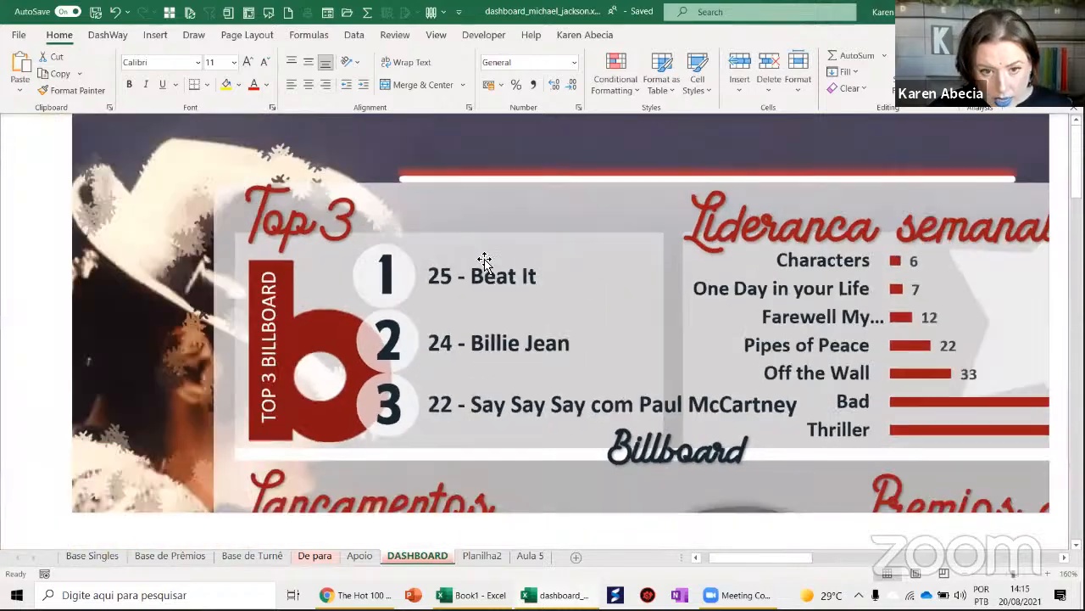
scroll(484, 261, "down", 2)
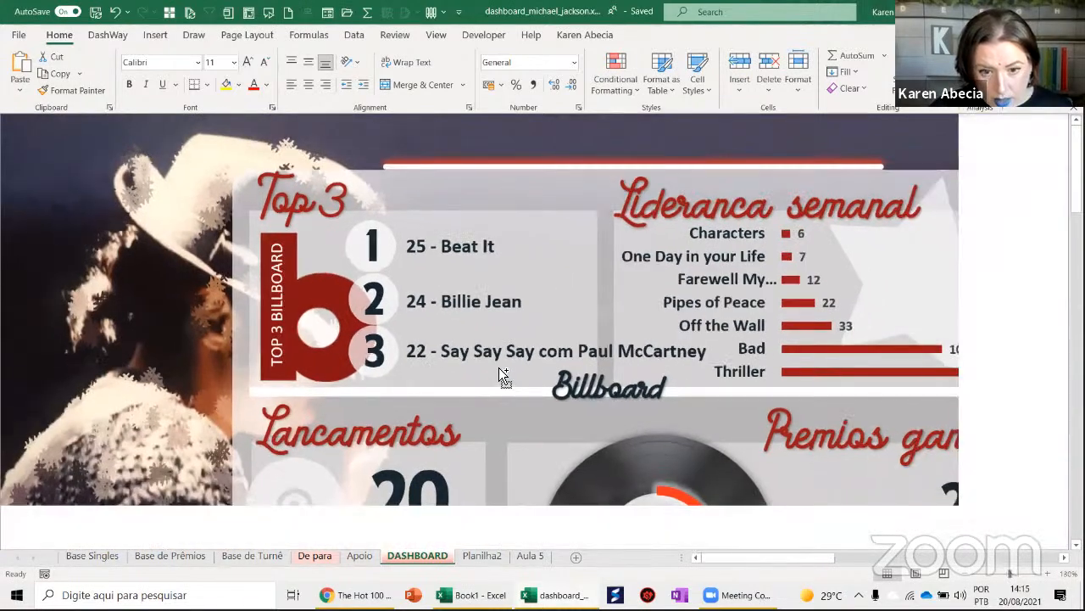
scroll(498, 367, "down", 7)
left_click(218, 320)
left_click(543, 325)
left_click(513, 396)
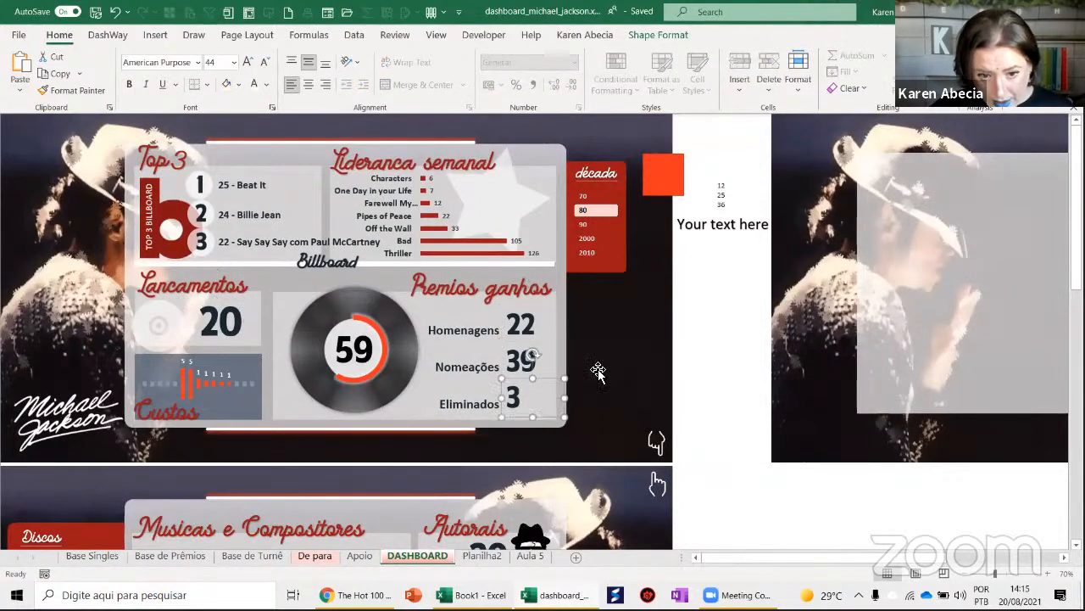
Inspect the number text boxes under Autorais, Ano and Duracao and the tour map panel further down the dashboard
scroll(598, 371, "down", 5)
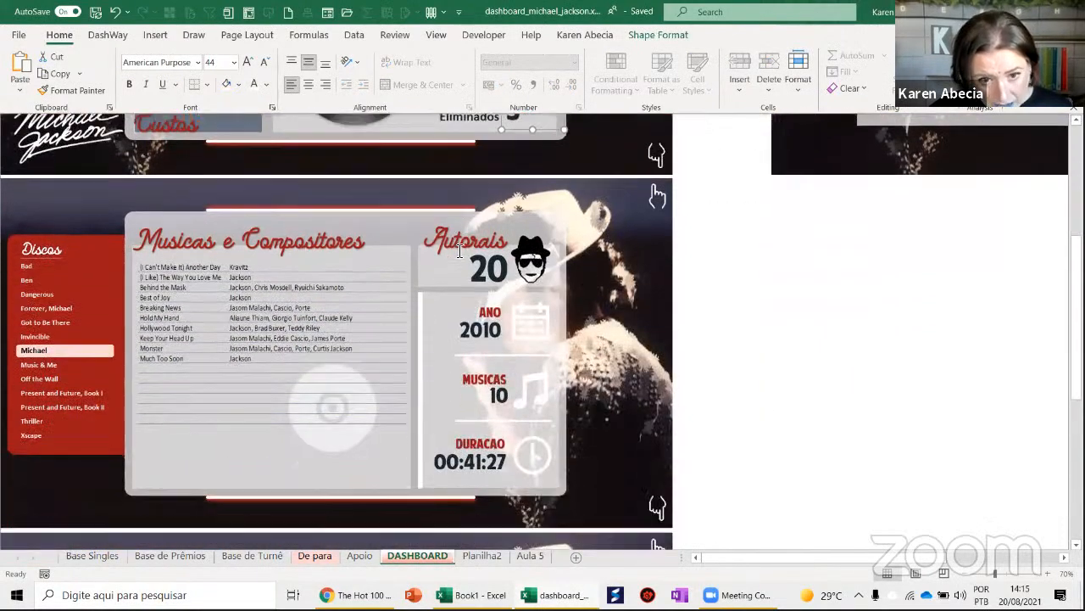
left_click(505, 280)
left_click(479, 315)
left_click(460, 469)
scroll(453, 440, "down", 2)
scroll(453, 439, "down", 5)
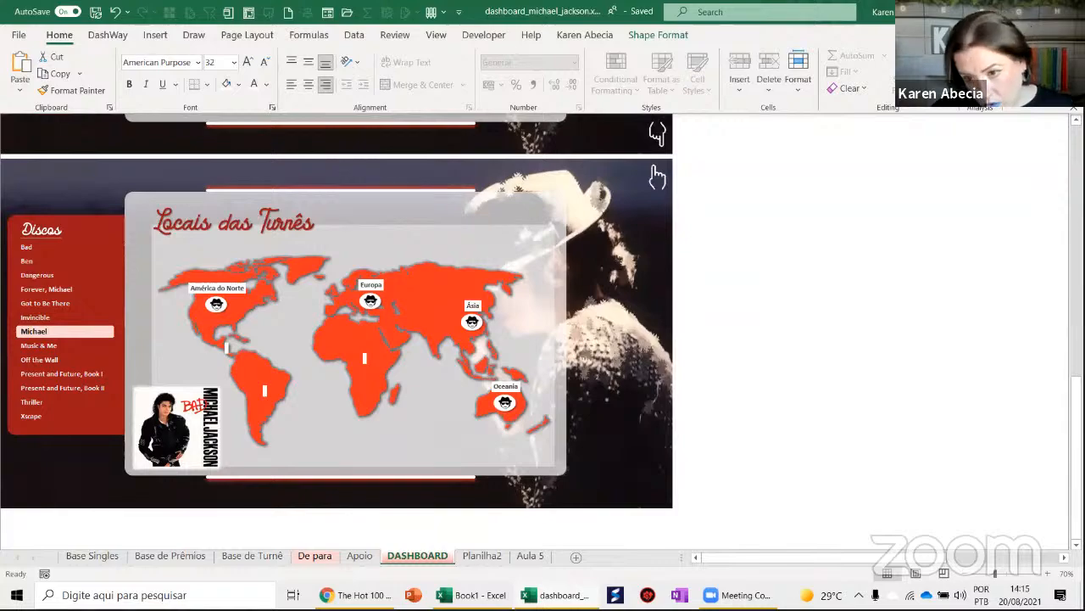
scroll(962, 215, "up", 9)
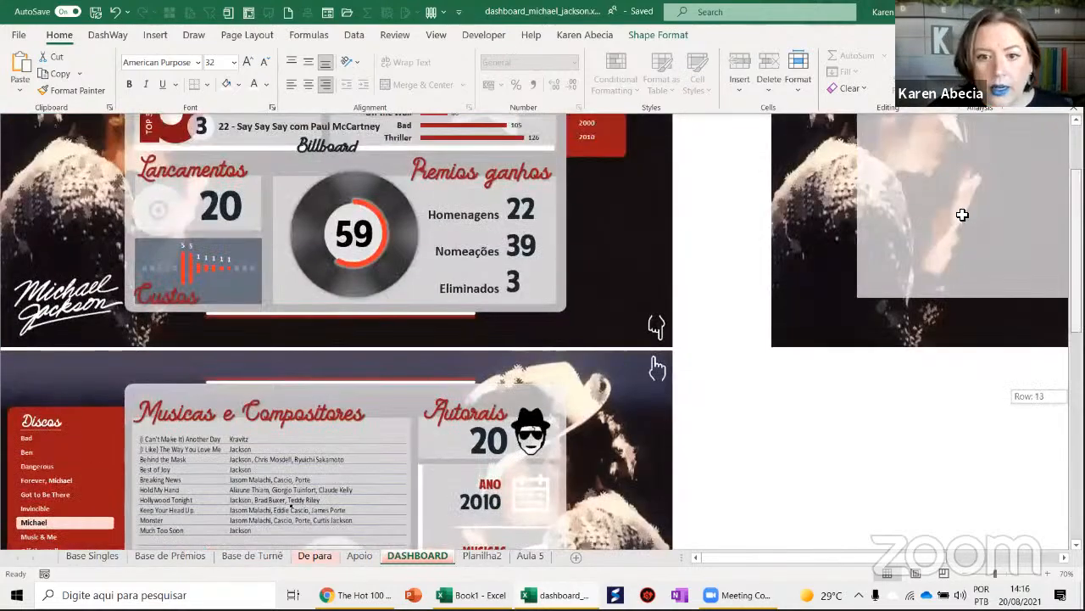
scroll(963, 215, "up", 2)
Show the row and column headings, gridlines and formula bar on the DASHBOARD sheet
left_click(708, 272)
scroll(768, 311, "up", 7)
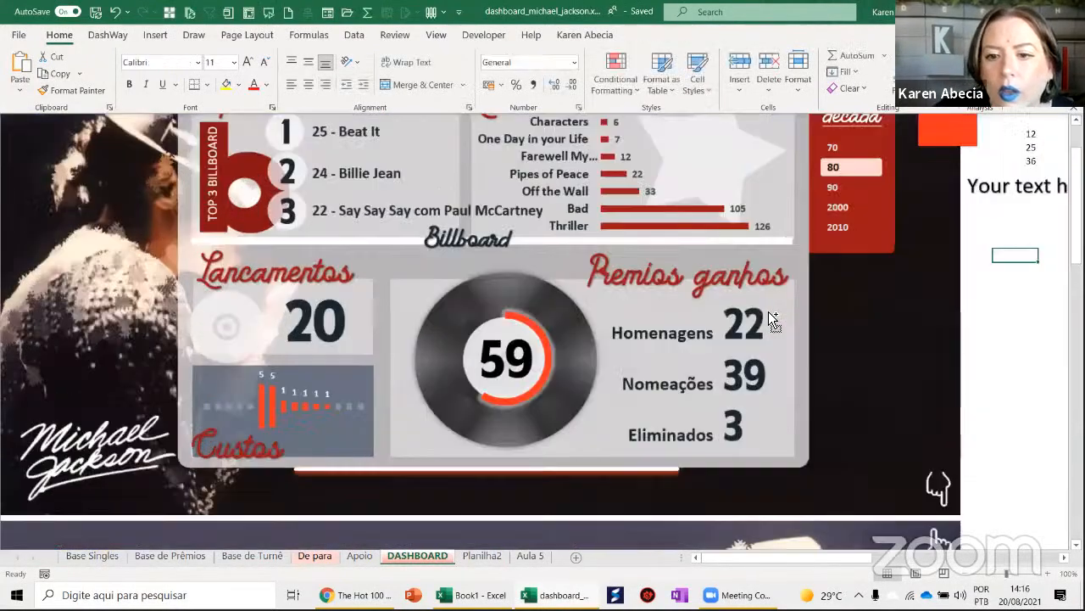
scroll(980, 537, "up", 3)
scroll(497, 362, "right", 6)
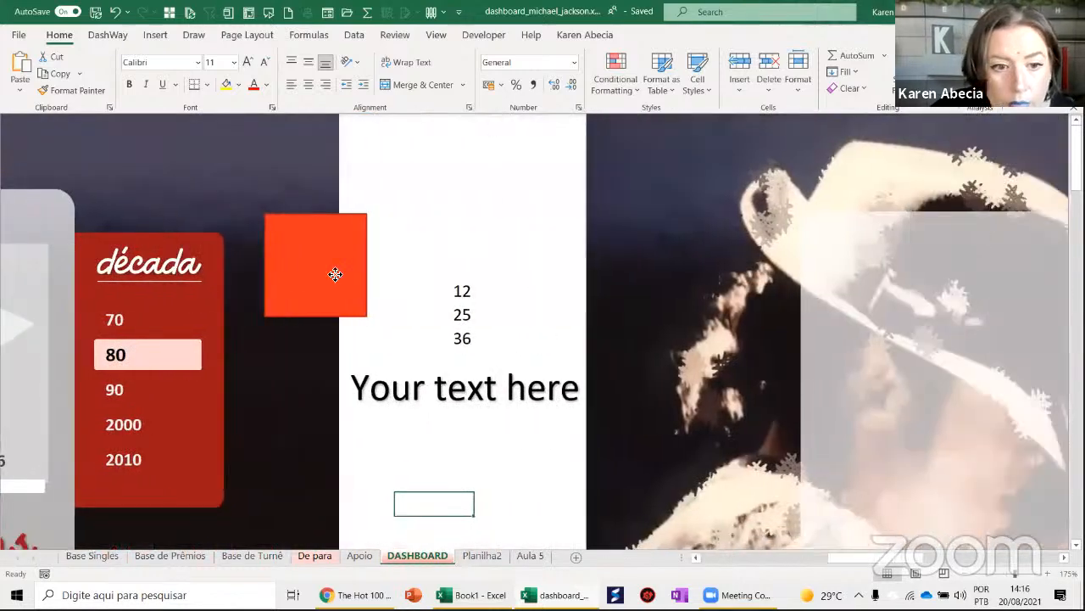
left_click(321, 288)
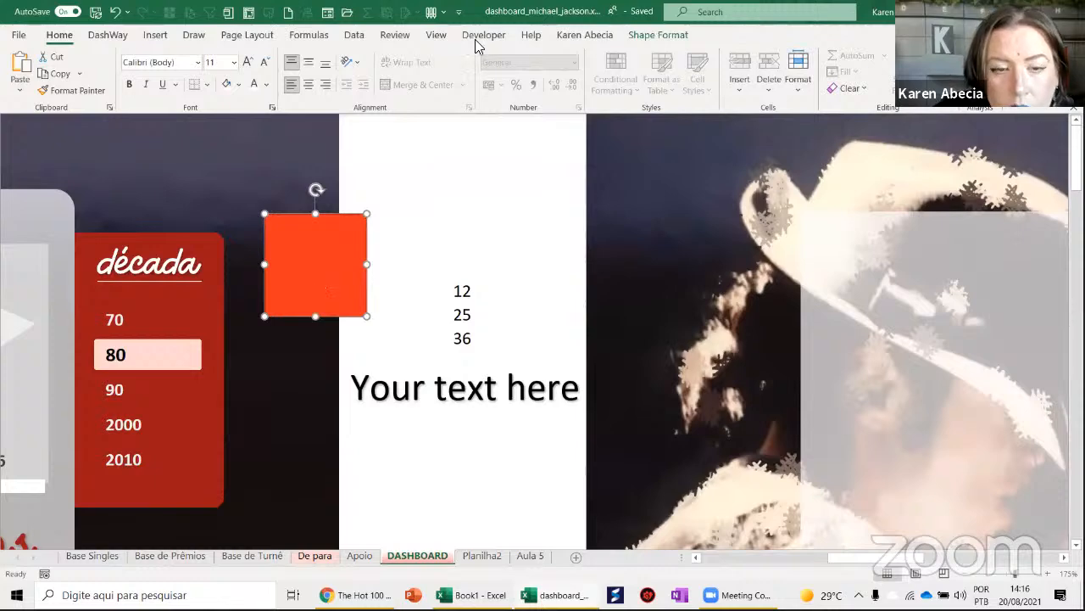
left_click(435, 35)
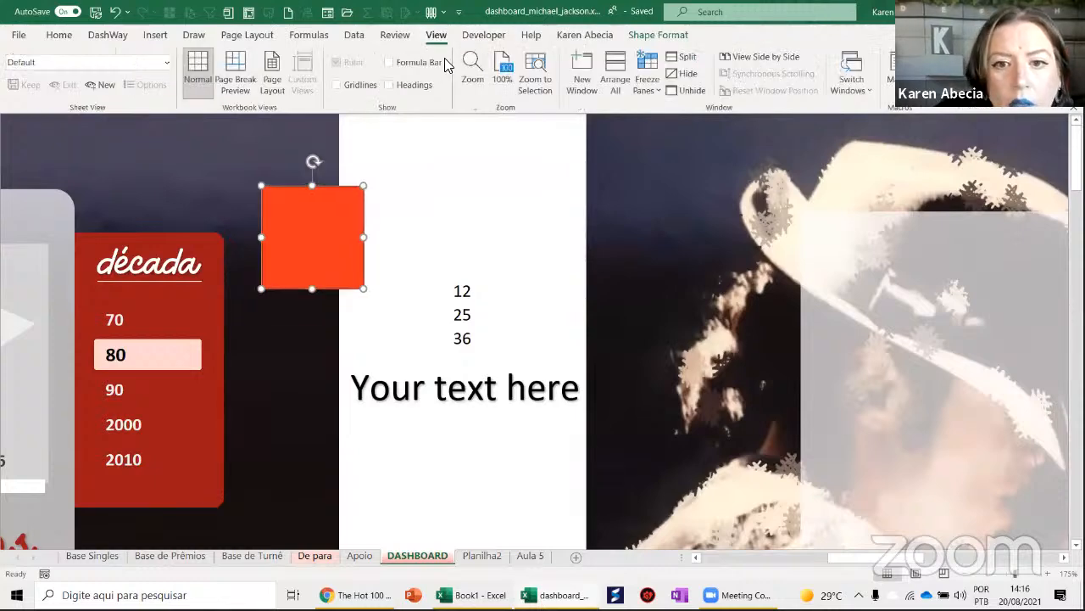
key("Escape")
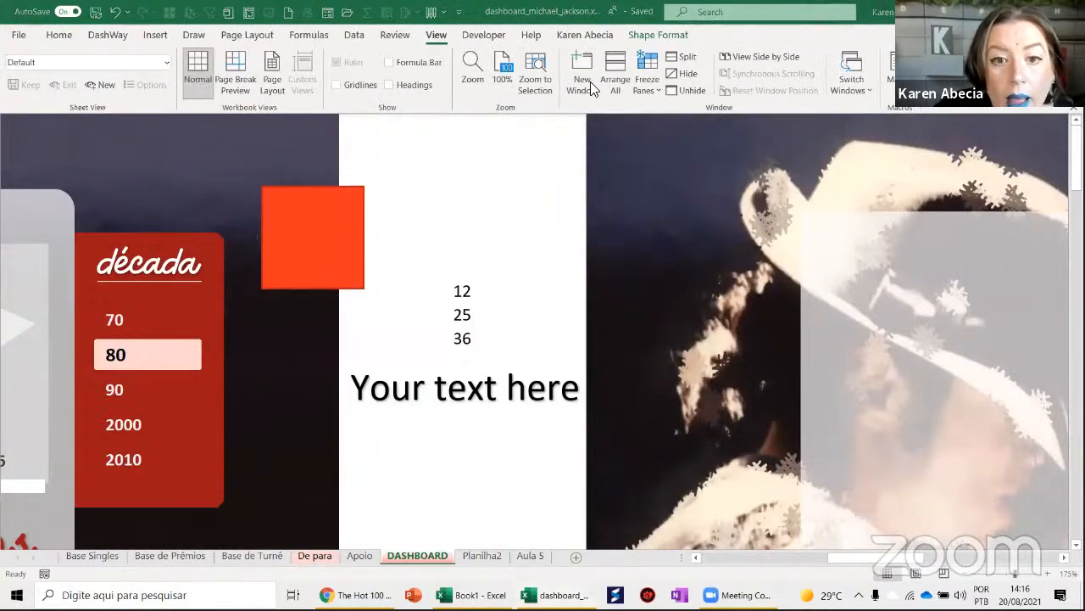
left_click(374, 91)
left_click(390, 85)
left_click(337, 84)
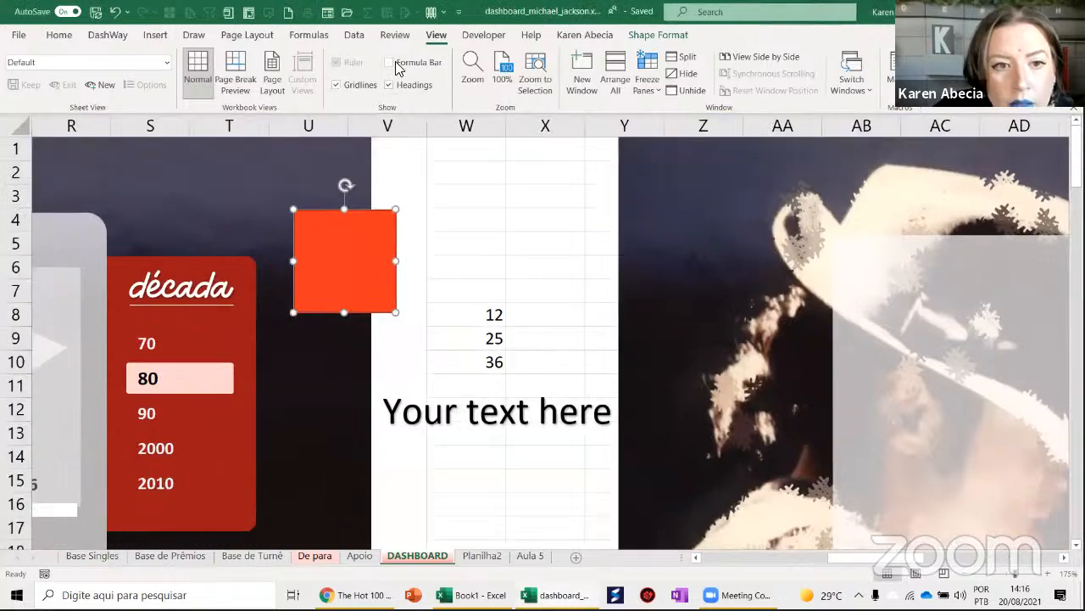
left_click(389, 62)
left_click(480, 231)
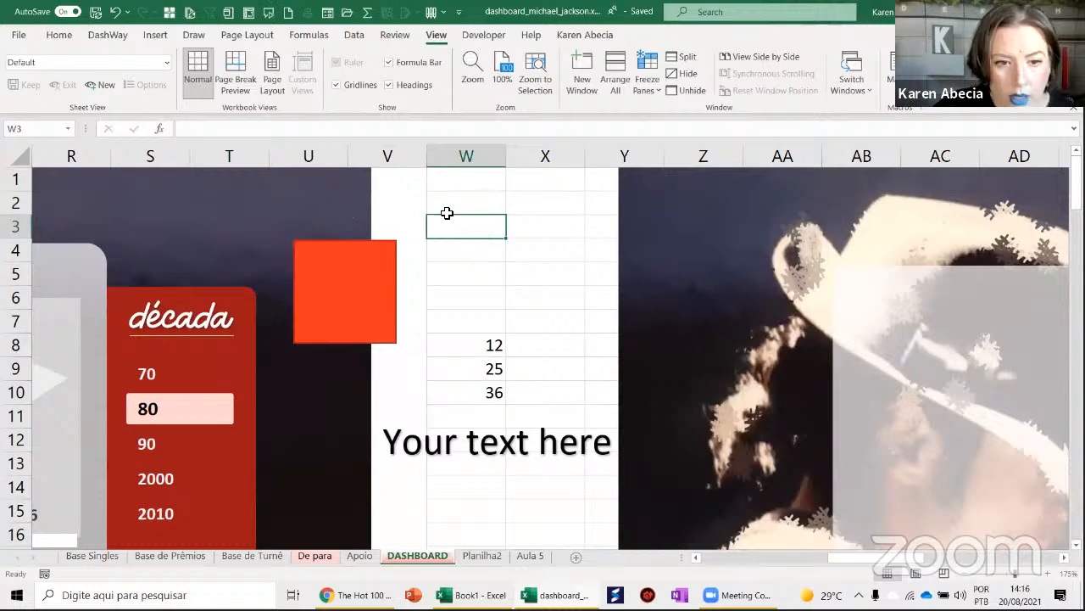
Link the orange square's text to cell W8 with the formula =$W$8
mouse_move(365, 288)
left_mouse_down()
mouse_move(351, 293)
mouse_move(351, 273)
mouse_move(368, 286)
left_mouse_up()
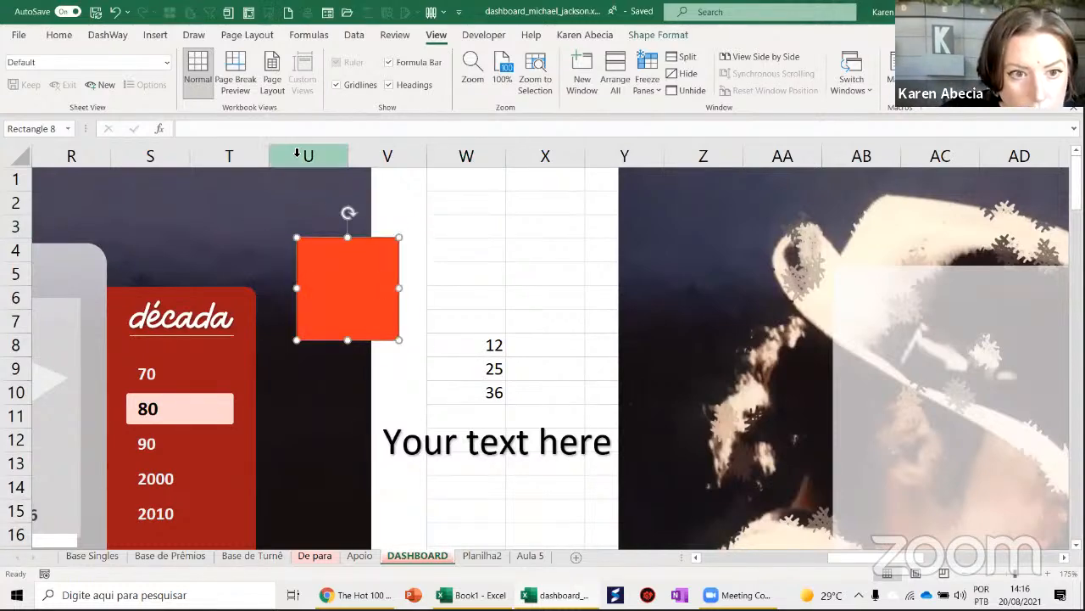
left_click(326, 130)
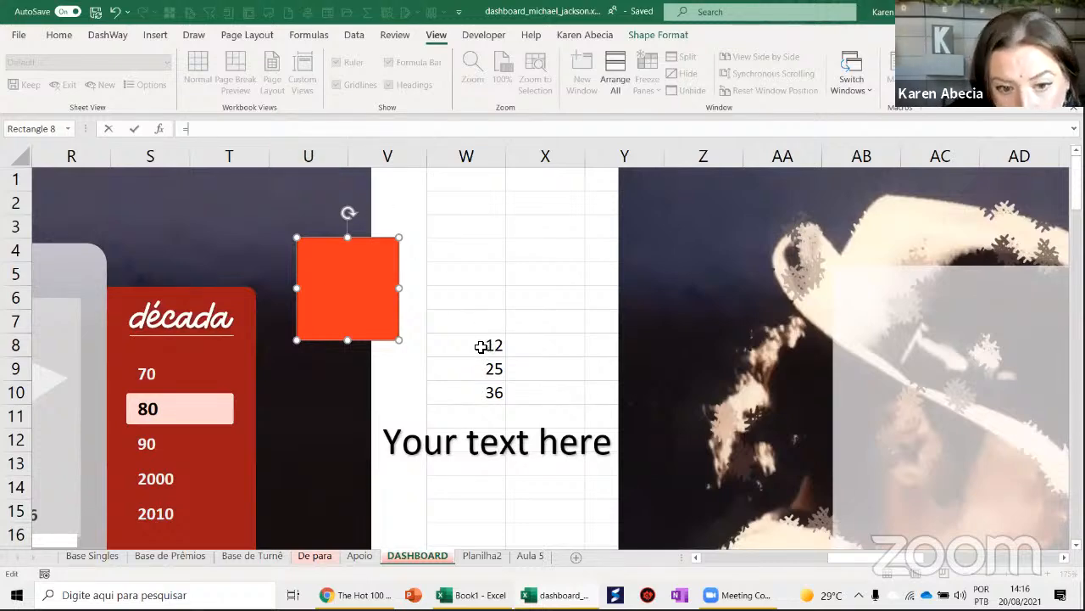
left_click(480, 346)
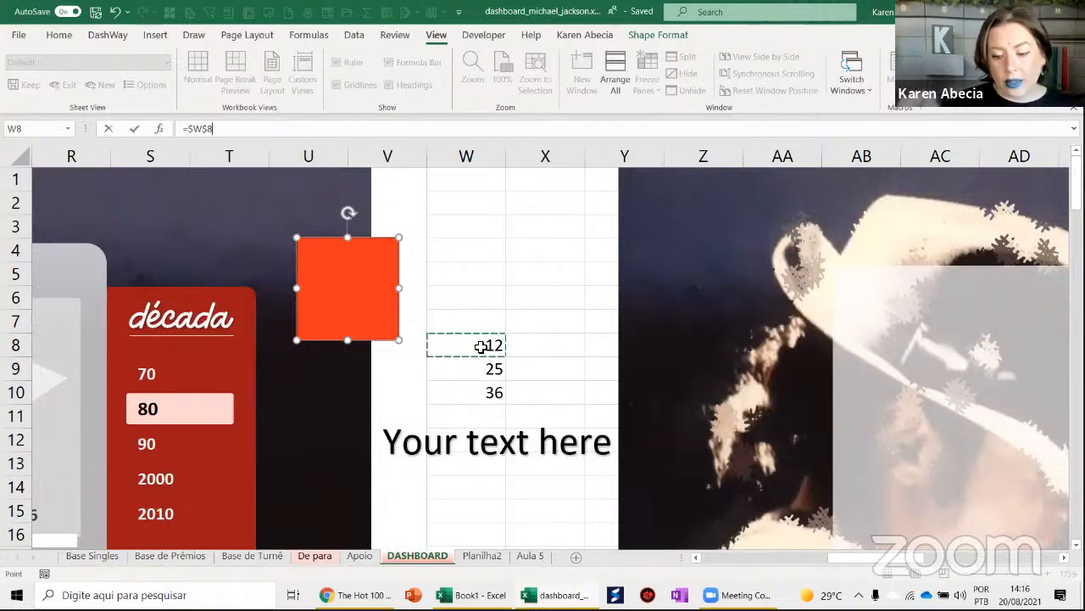
key("Return")
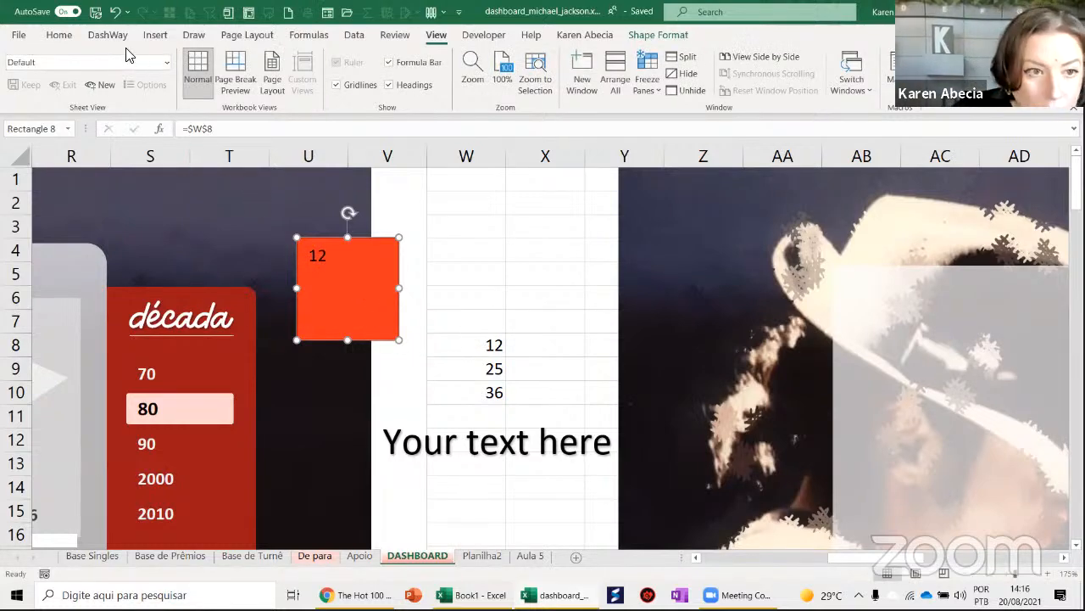
Move the linked square up onto the blank strip's edge and remove its fill and outline
left_click(56, 36)
left_click_drag(374, 306, 440, 273)
left_click(240, 85)
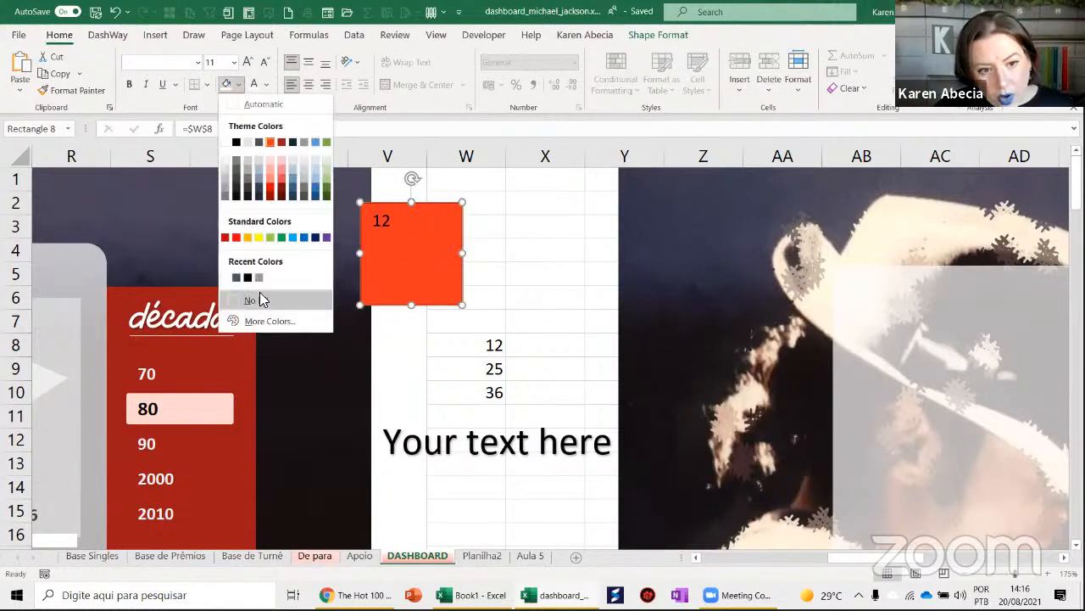
left_click(261, 299)
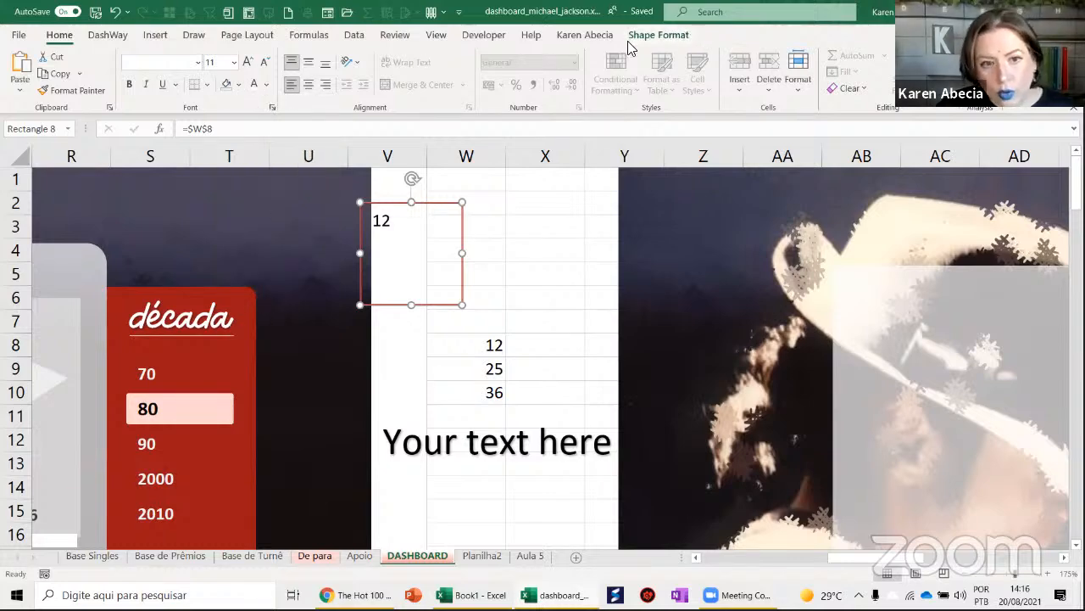
left_click(683, 36)
left_click(497, 76)
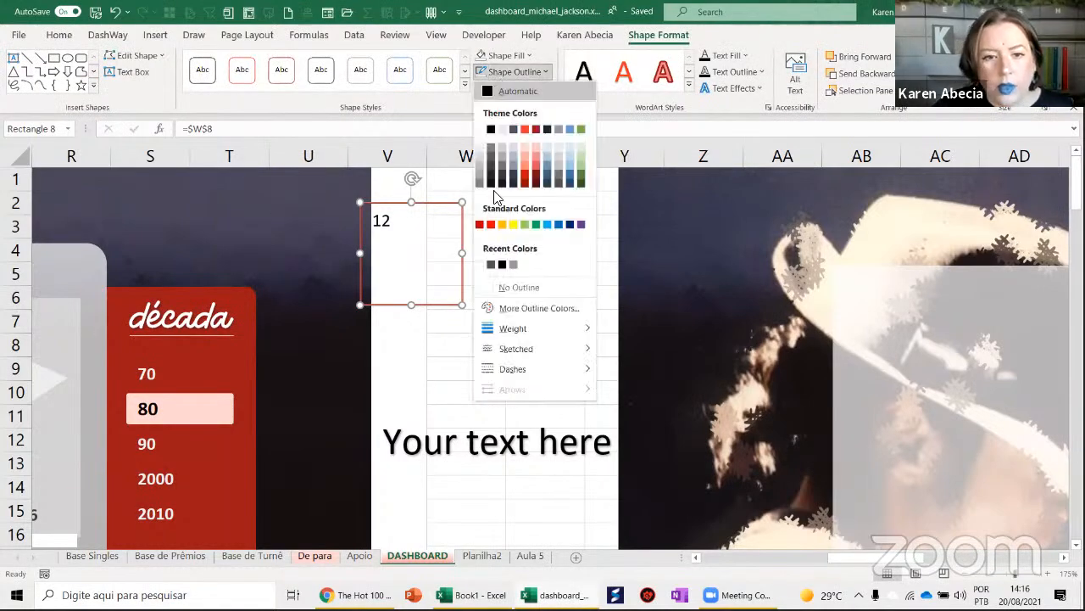
left_click(502, 288)
left_click(110, 38)
Enlarge the linked number's text to size 44 and set its font to Cartoonist
left_click(57, 35)
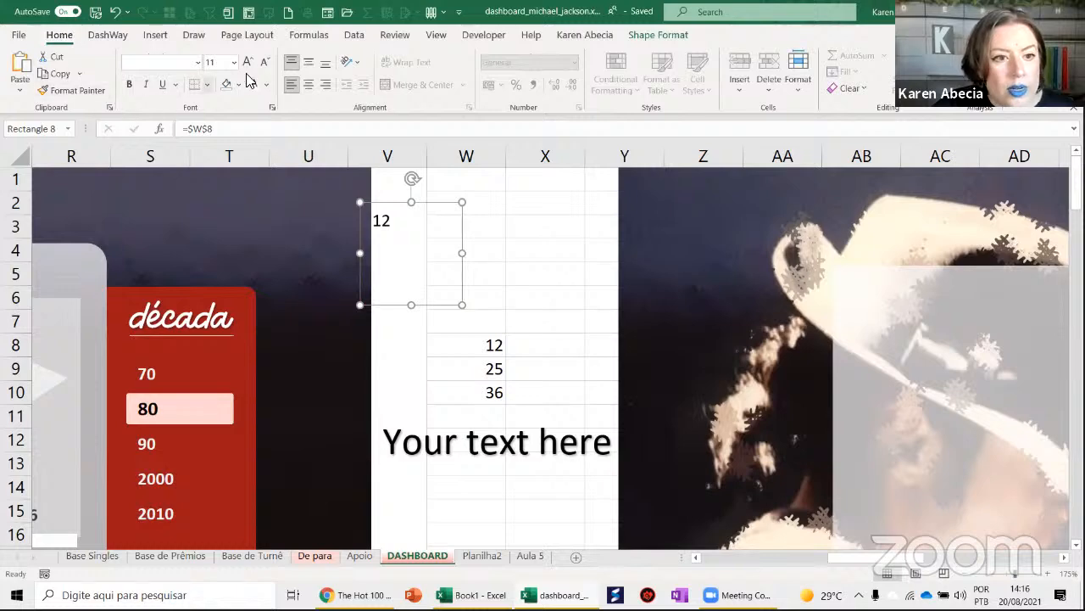
left_click(248, 63)
left_click(248, 63)
left_click(248, 63)
left_click(247, 63)
left_click(247, 63)
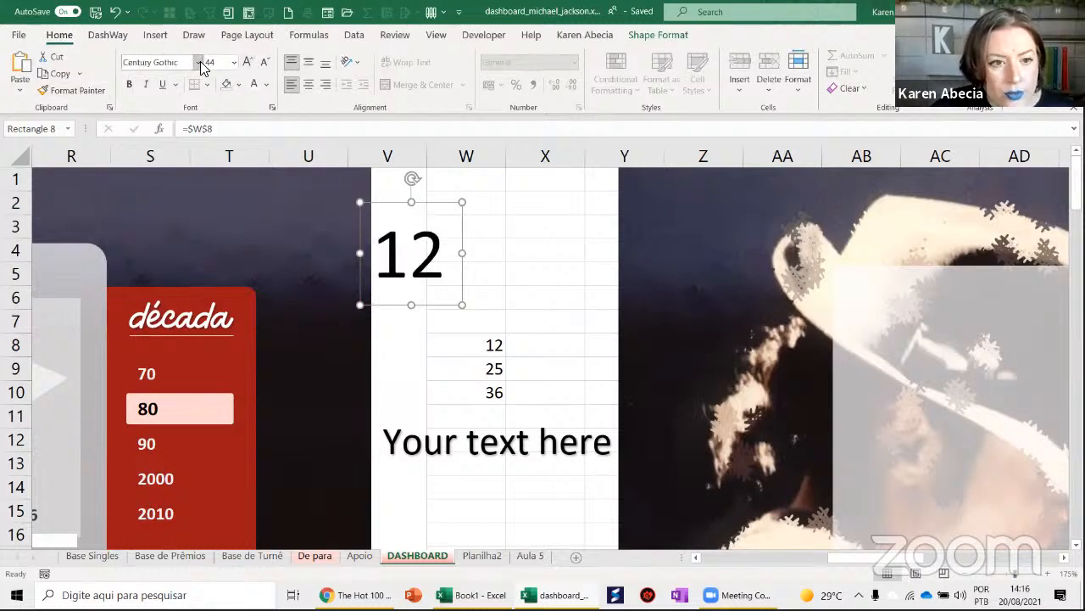
left_click(198, 62)
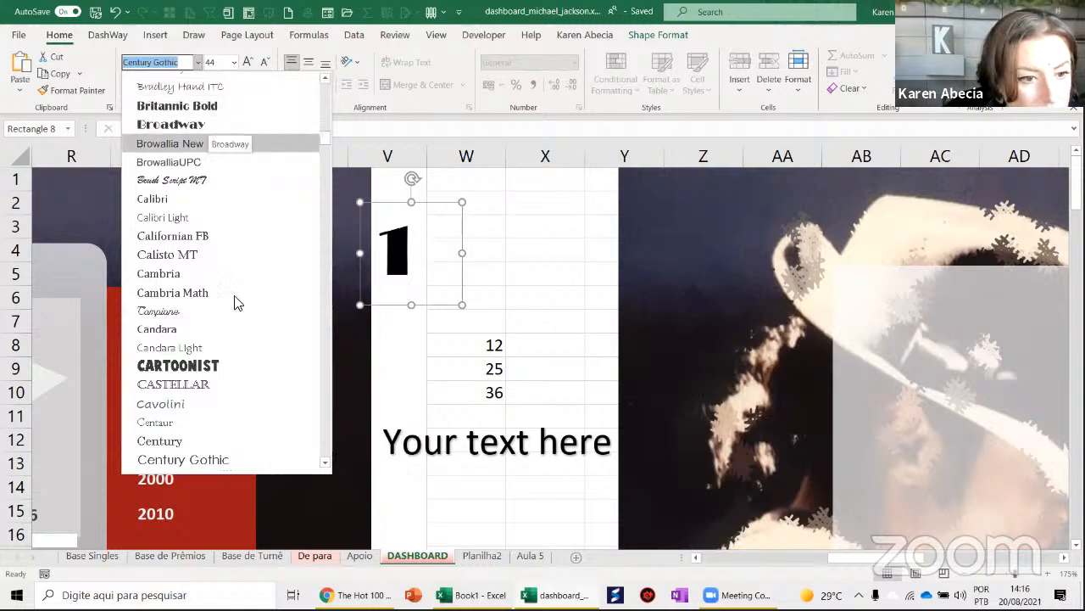
left_click(216, 373)
Move the linked number box to column W, just above the three sample numbers
left_click_drag(429, 294, 502, 305)
left_click(510, 350)
left_click(489, 347)
left_click(507, 347)
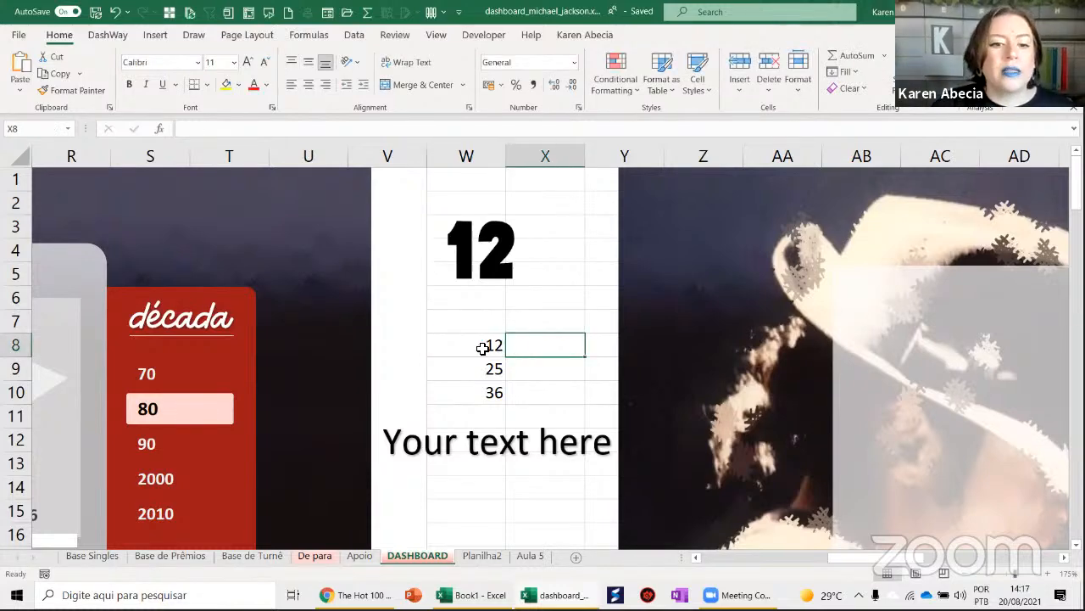
Change cell W8 to 50 and widen the linked number box so both digits fit
left_click(483, 348)
type("50")
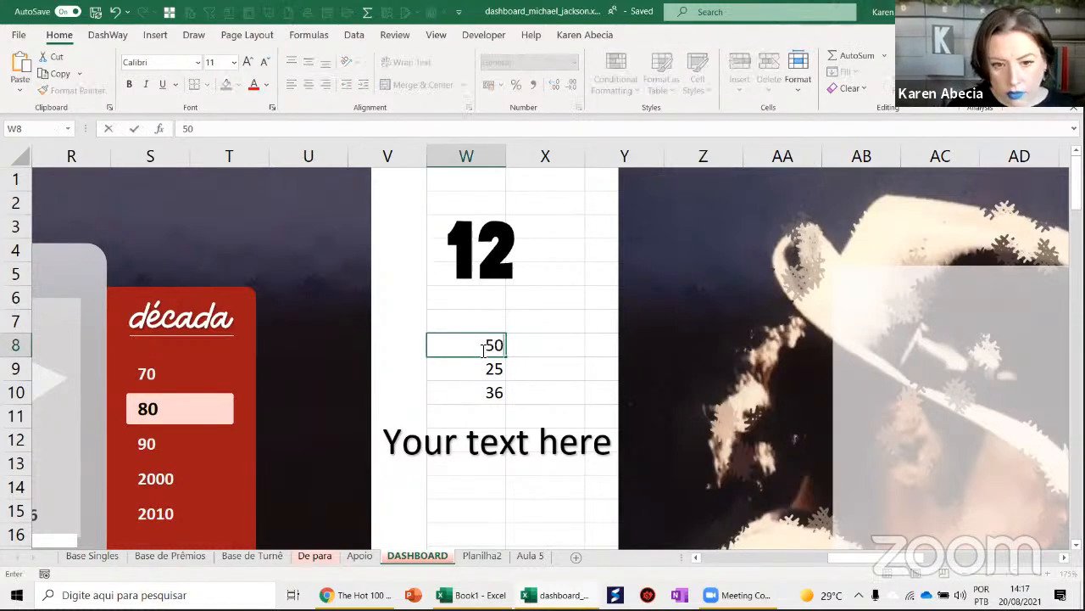
key("Return")
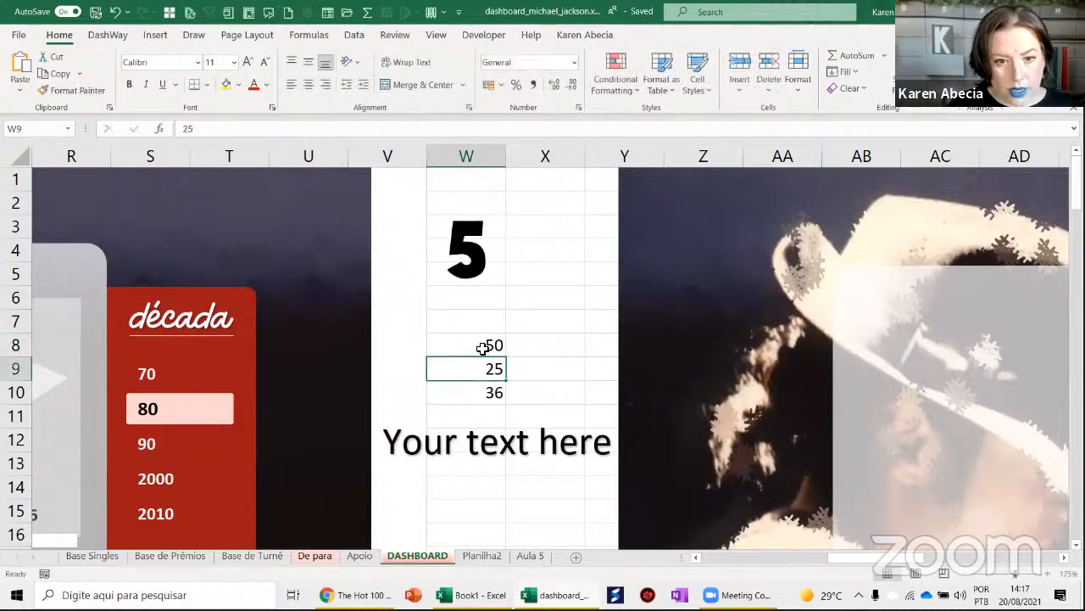
left_click(503, 250)
left_click_drag(537, 314, 622, 318)
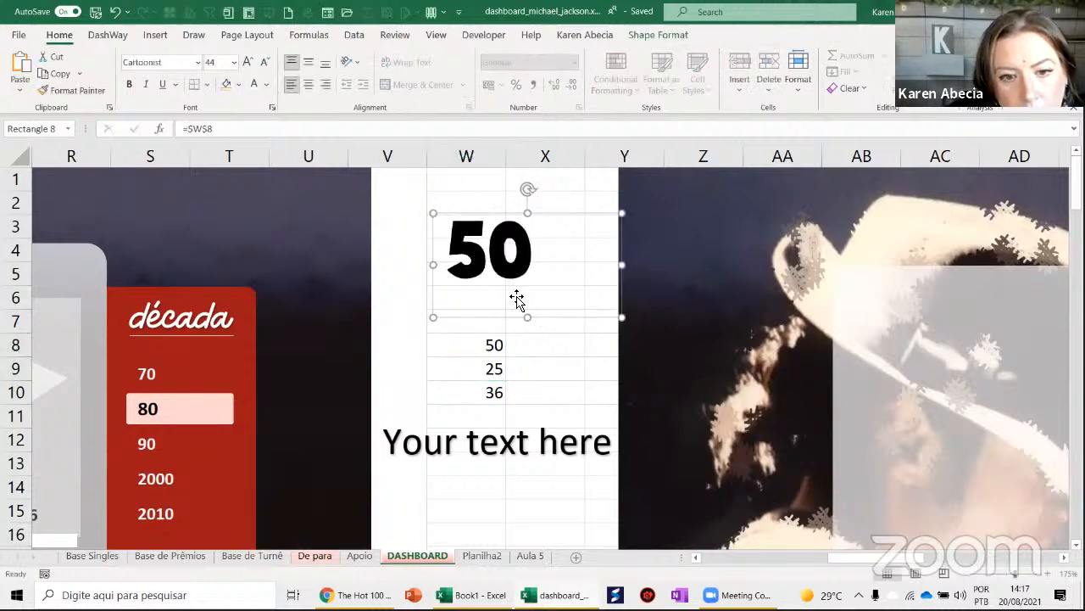
left_click_drag(471, 296, 459, 298)
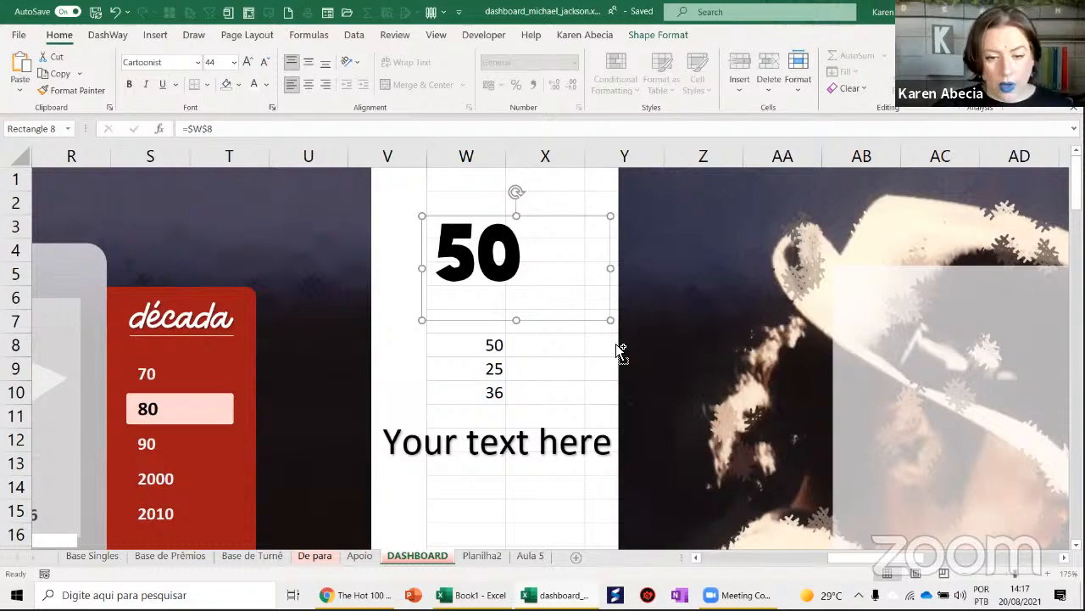
Bring the whole upper dashboard into view beside the linked number sample
scroll(620, 352, "down", 2)
scroll(617, 367, "down", 3)
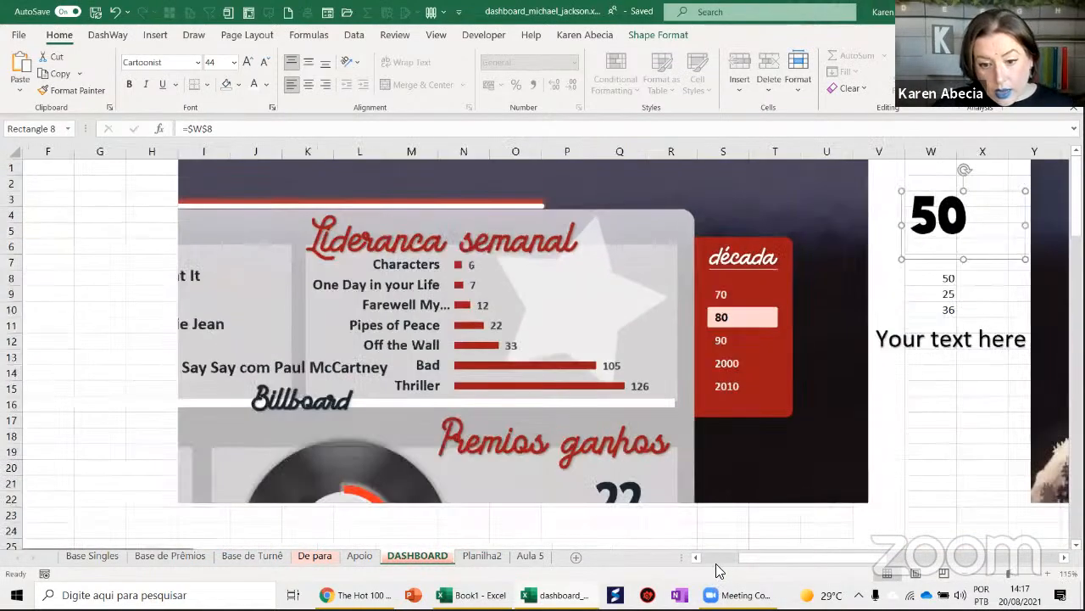
scroll(660, 462, "down", 3)
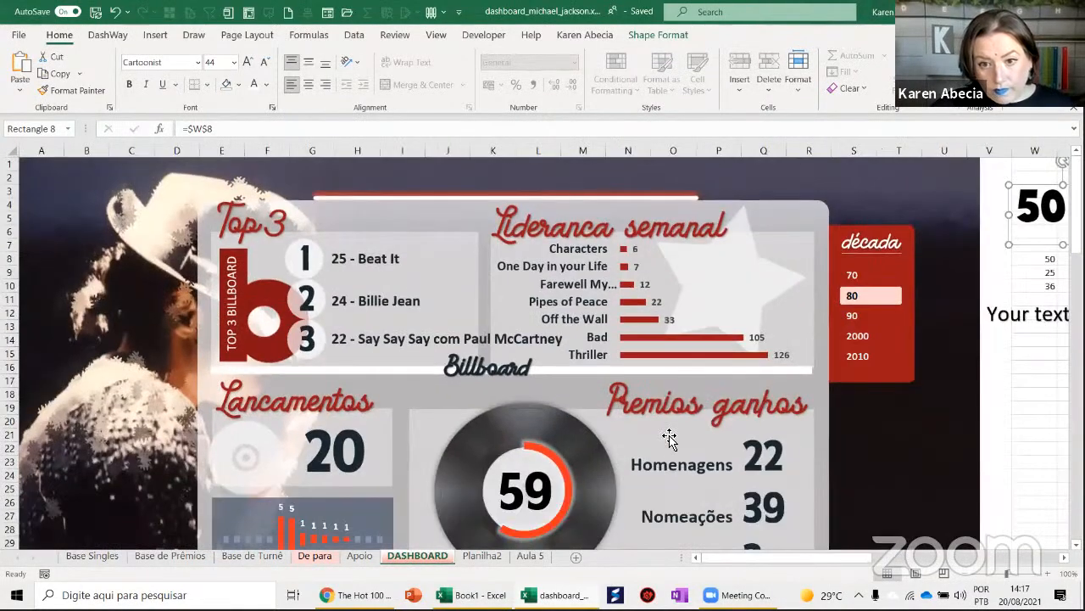
left_click(736, 331)
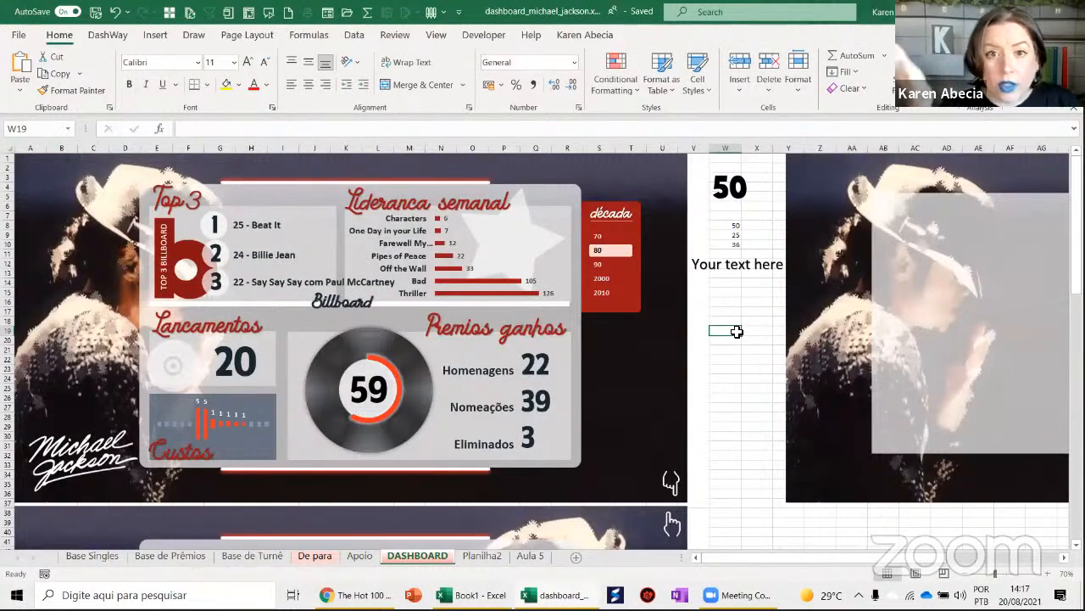
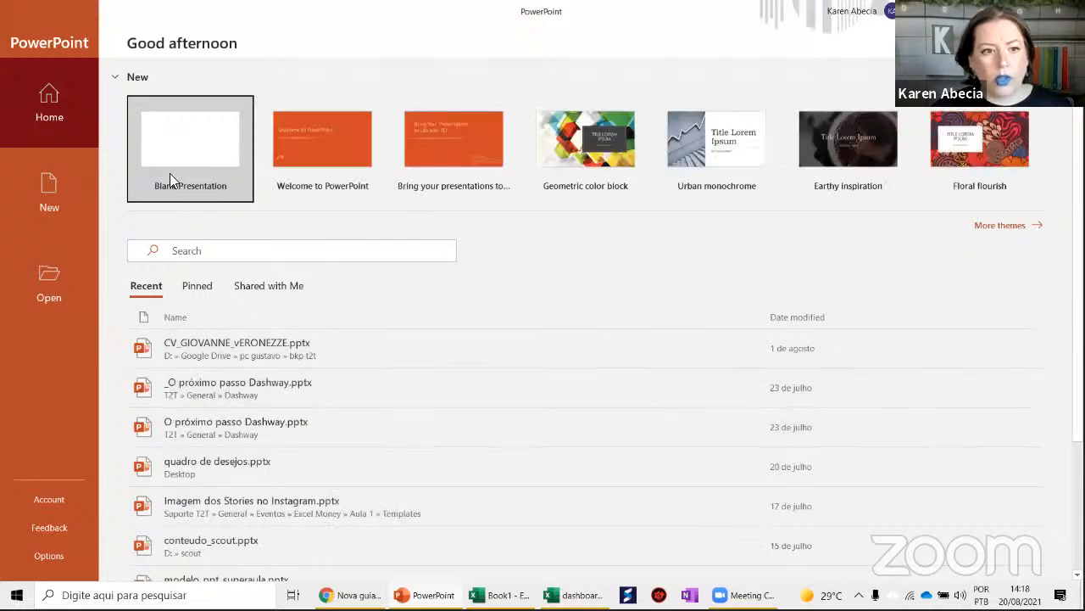
Create a blank PowerPoint presentation, delete the title and subtitle placeholders, and close the Design Ideas suggestions
left_click(169, 173)
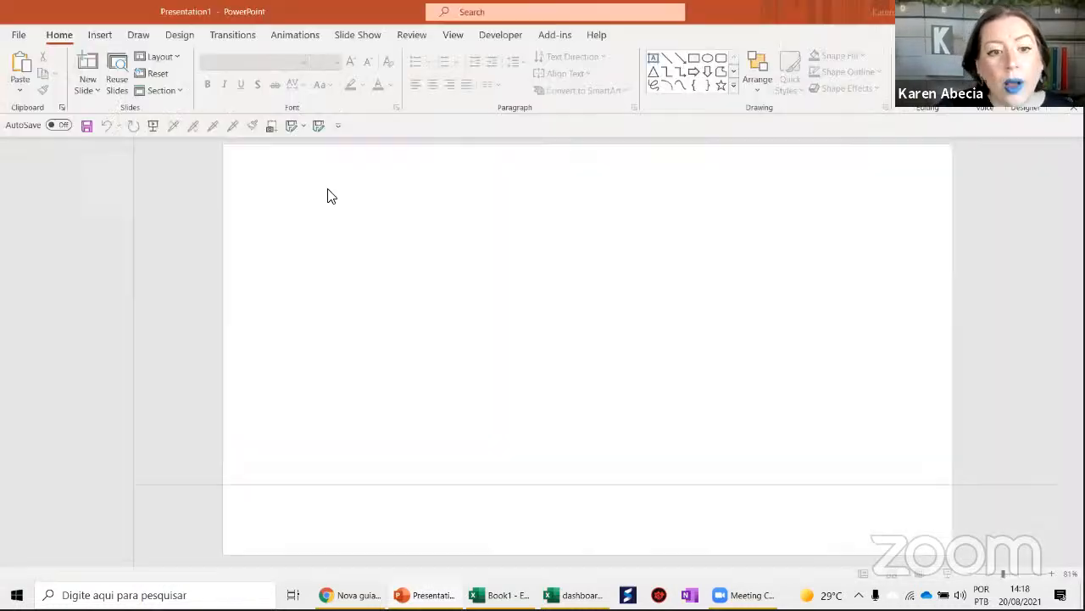
left_click_drag(300, 184, 1020, 504)
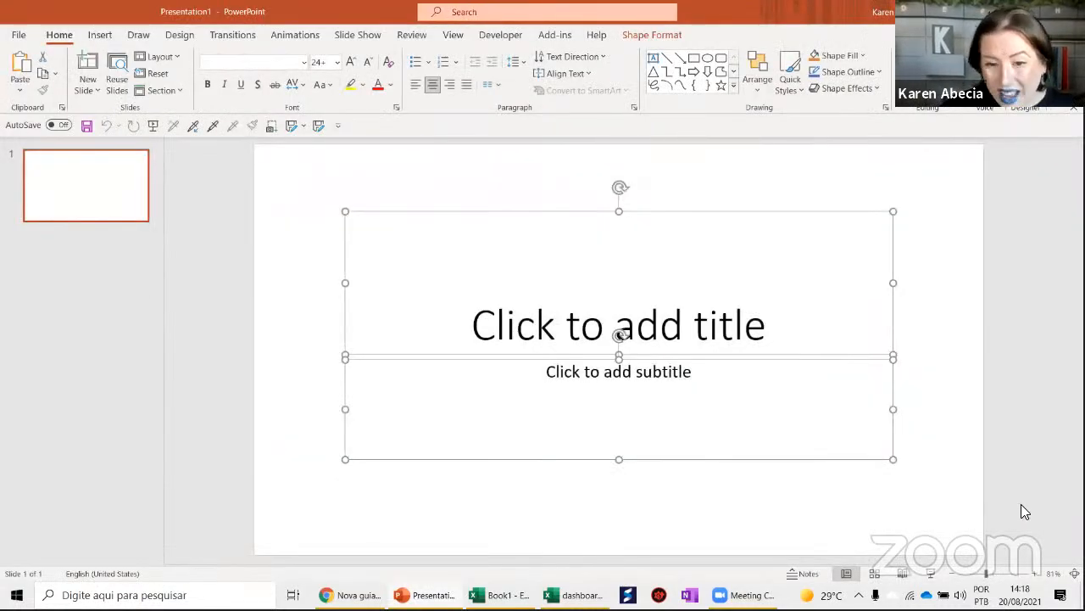
key("Delete")
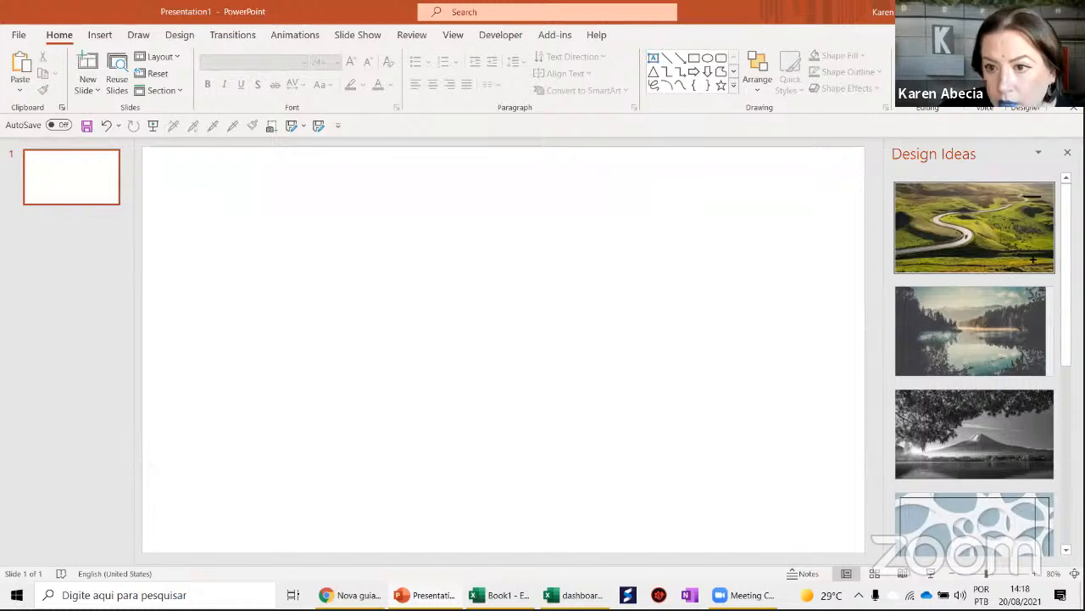
left_click(1068, 153)
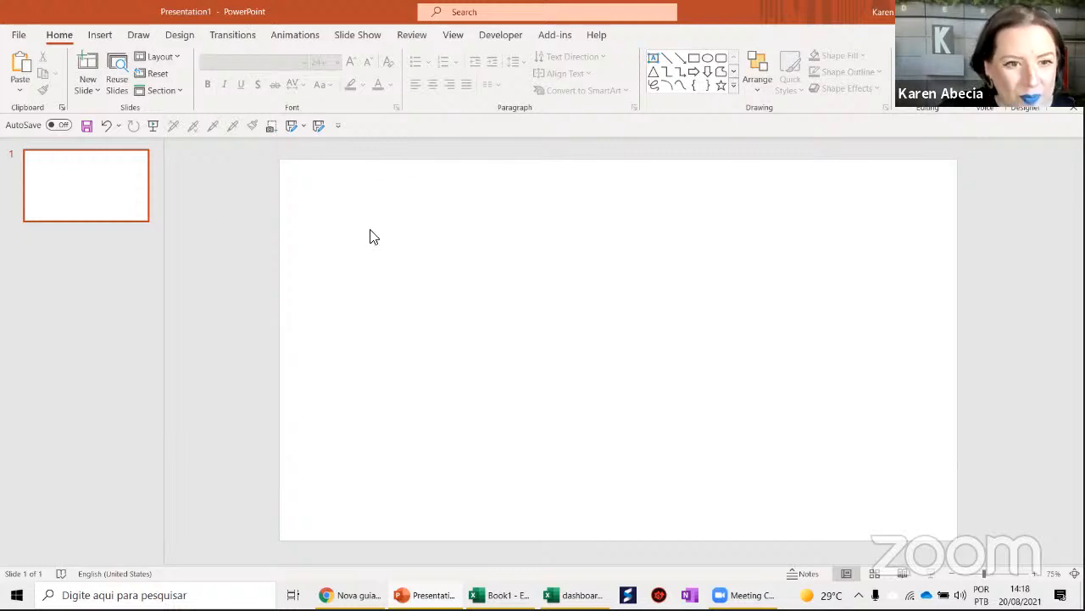
key("alt+Tab")
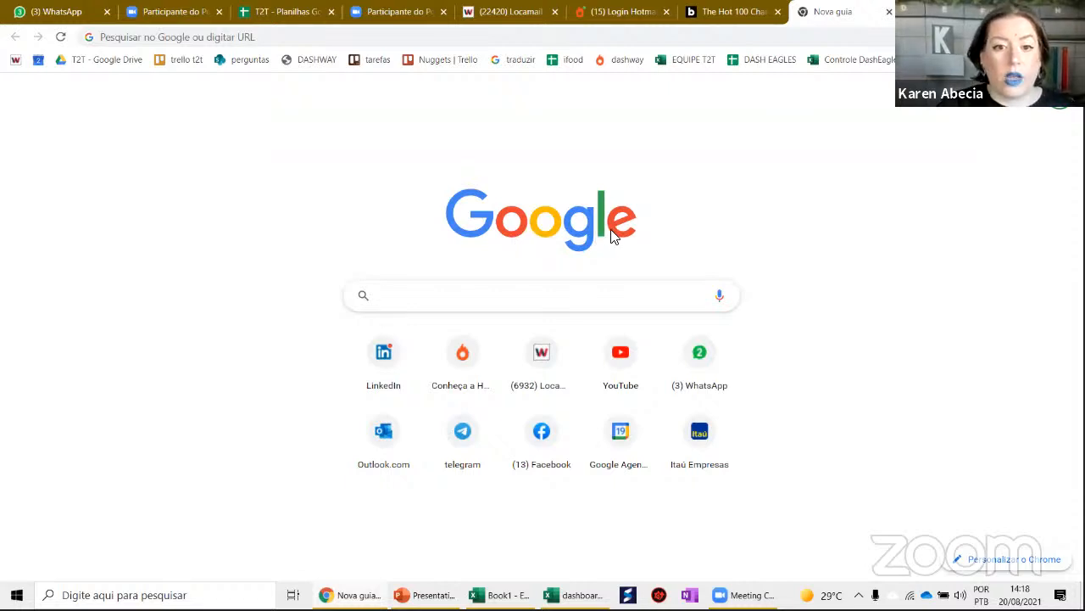
key("alt+Tab")
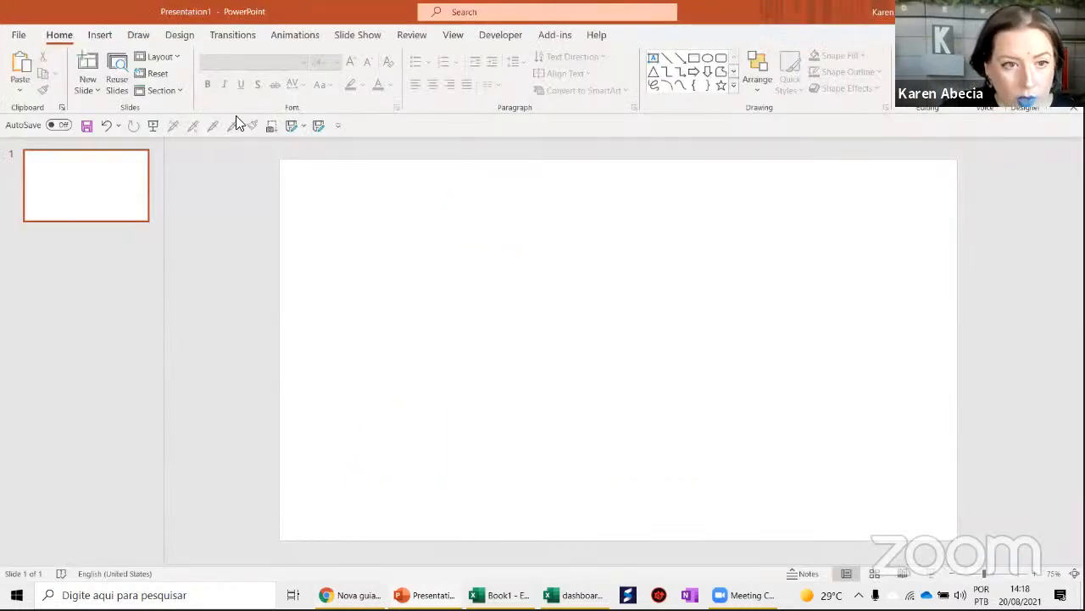
Insert a screen clipping of the Google logo from the browser's new tab page onto the blank slide
left_click(106, 37)
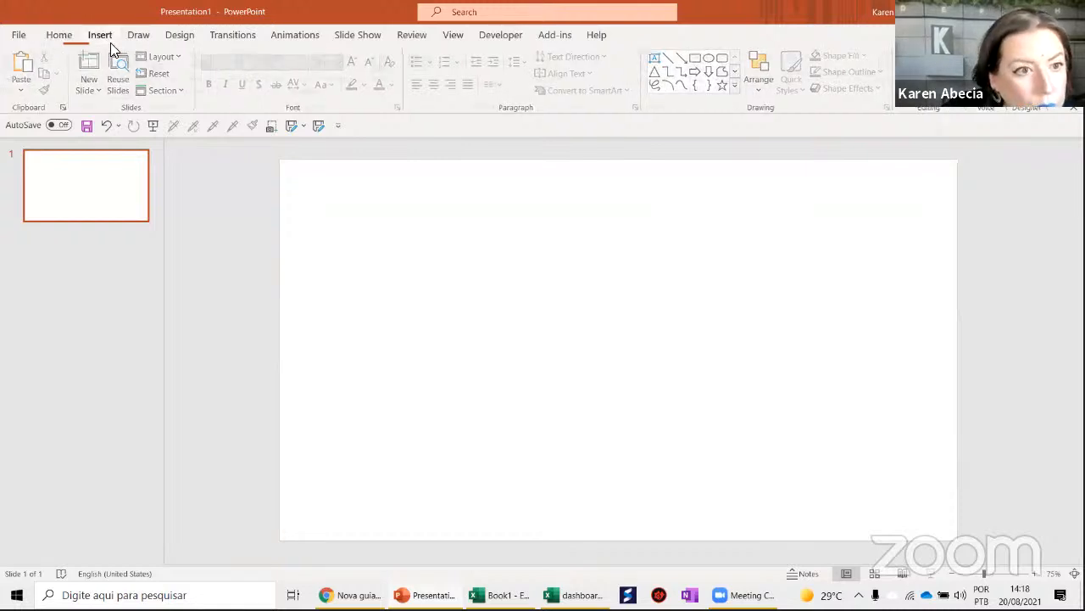
left_click(169, 85)
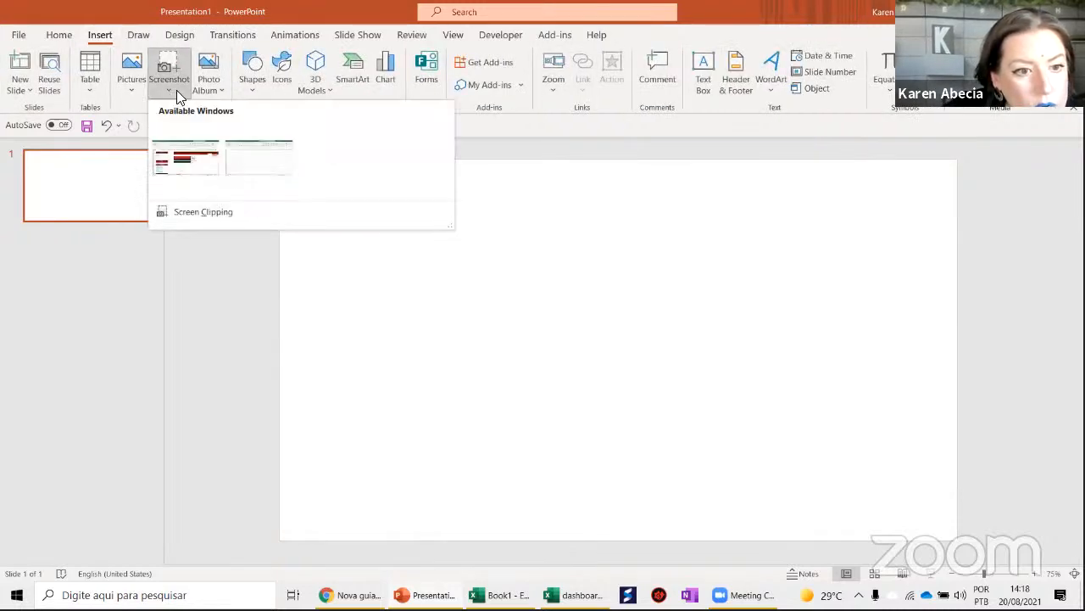
left_click(233, 211)
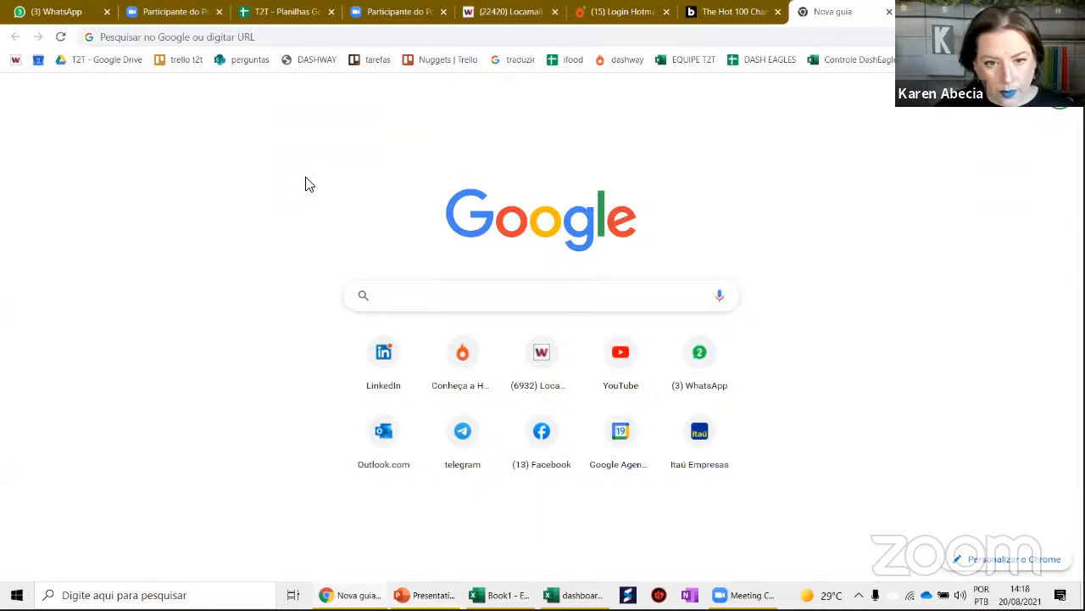
left_click_drag(416, 149, 672, 270)
Move the Google logo picture to the slide's upper-left area and close the Design Ideas suggestions
left_click_drag(407, 308, 235, 226)
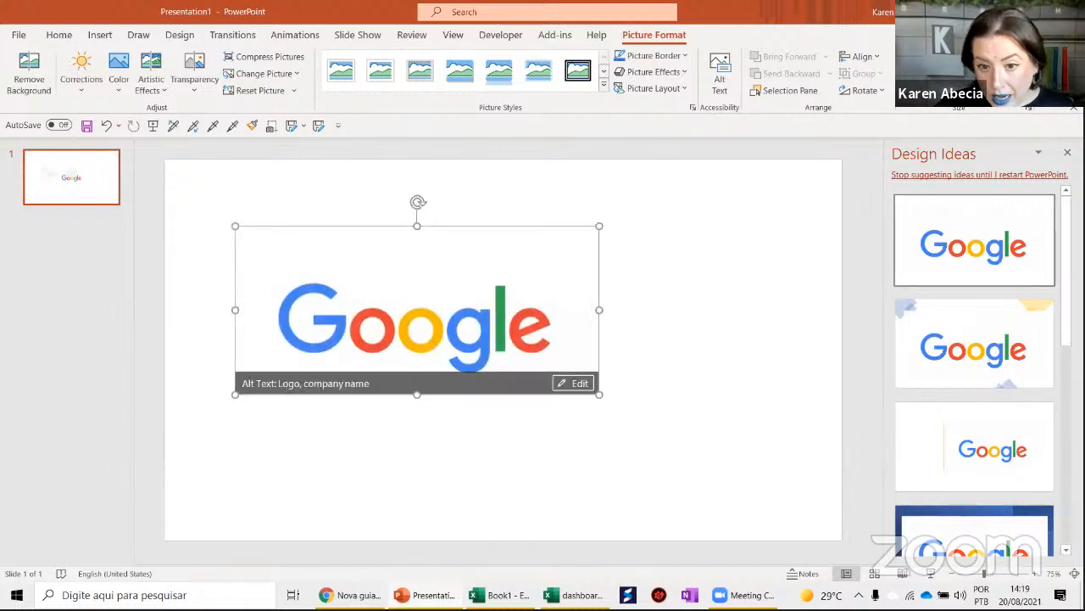
left_click(1067, 153)
left_click_drag(629, 350, 575, 299)
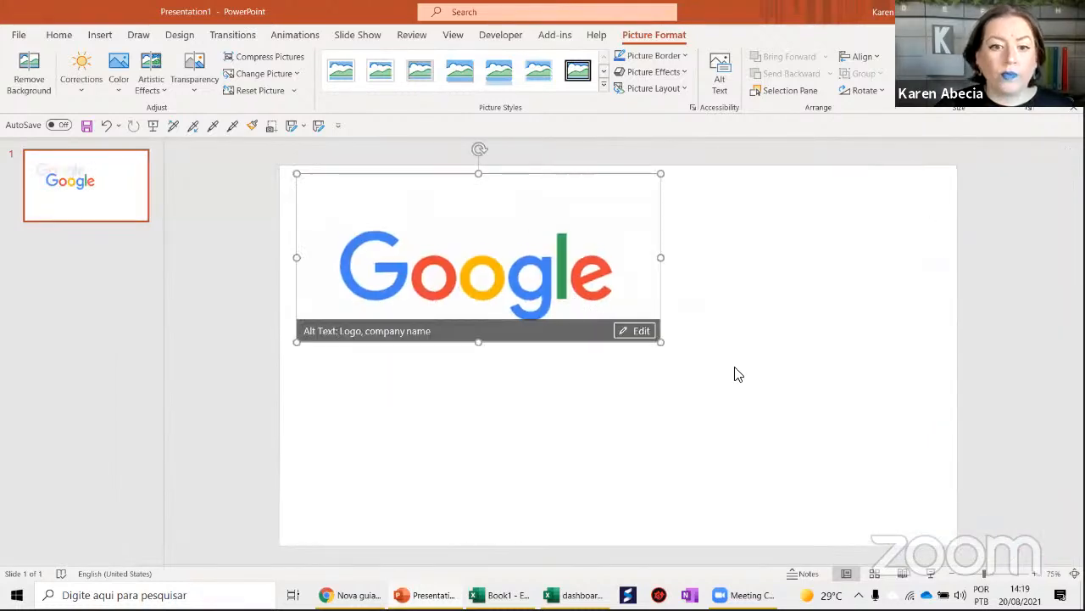
left_click(735, 375)
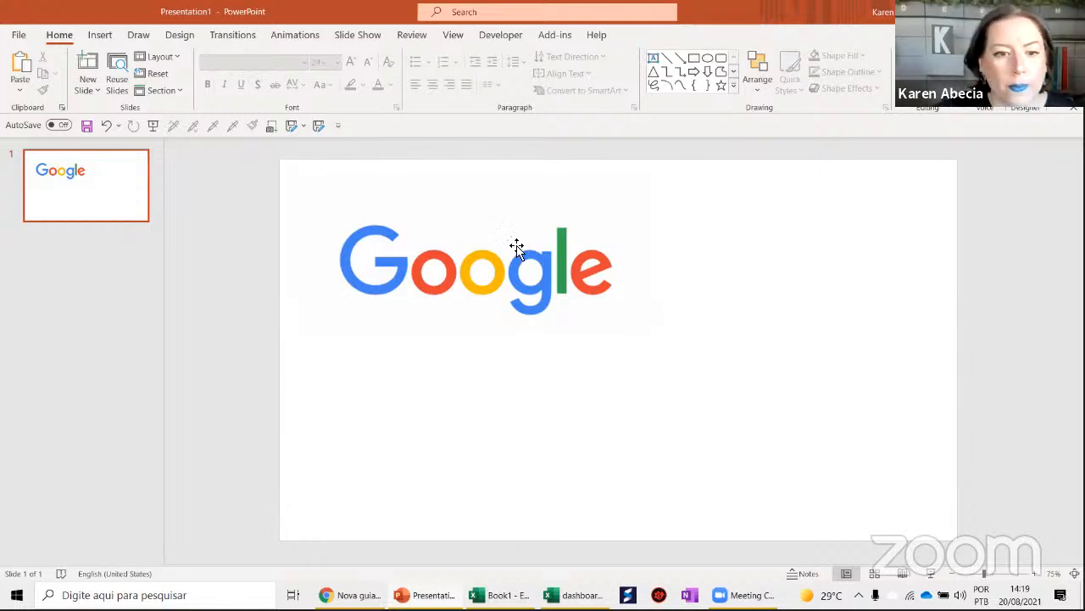
left_click(419, 308)
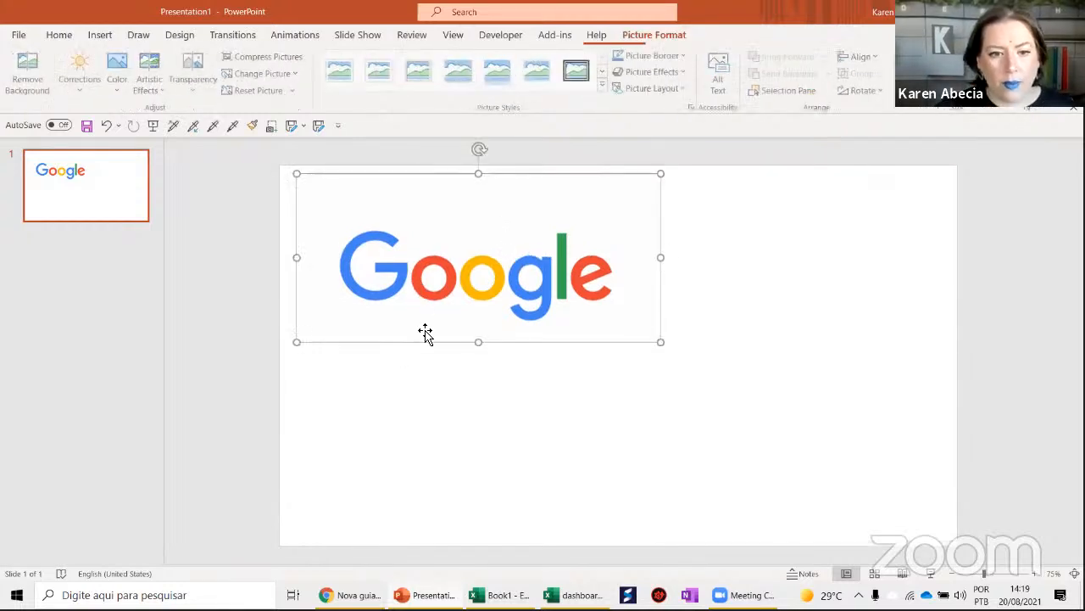
left_click(429, 375)
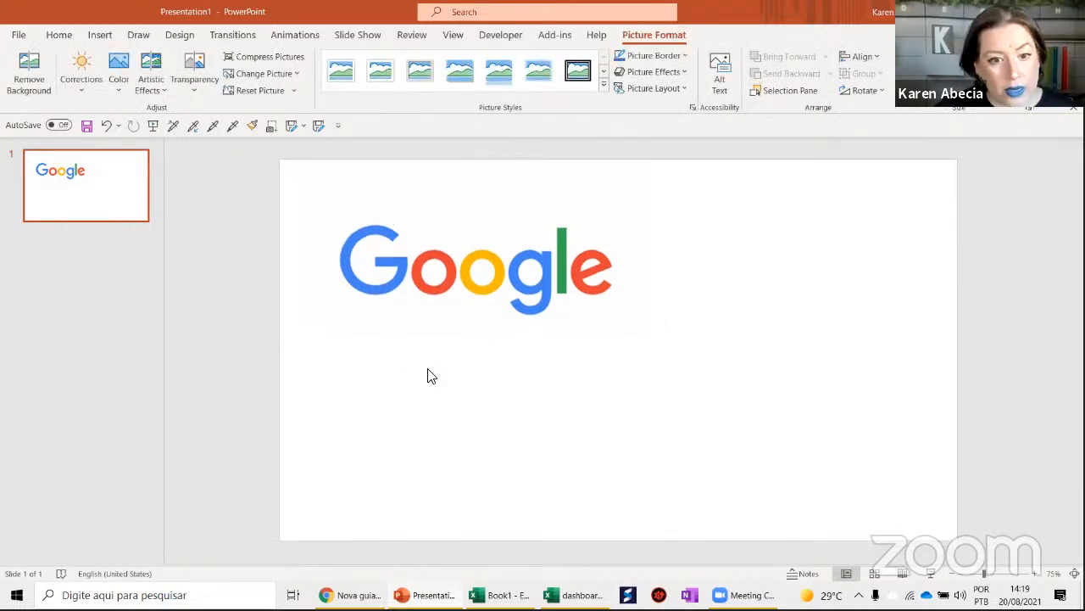
Draw a circle beside the logo and duplicate it into a grid of six circles, two columns by three rows
left_click(99, 35)
left_click(257, 99)
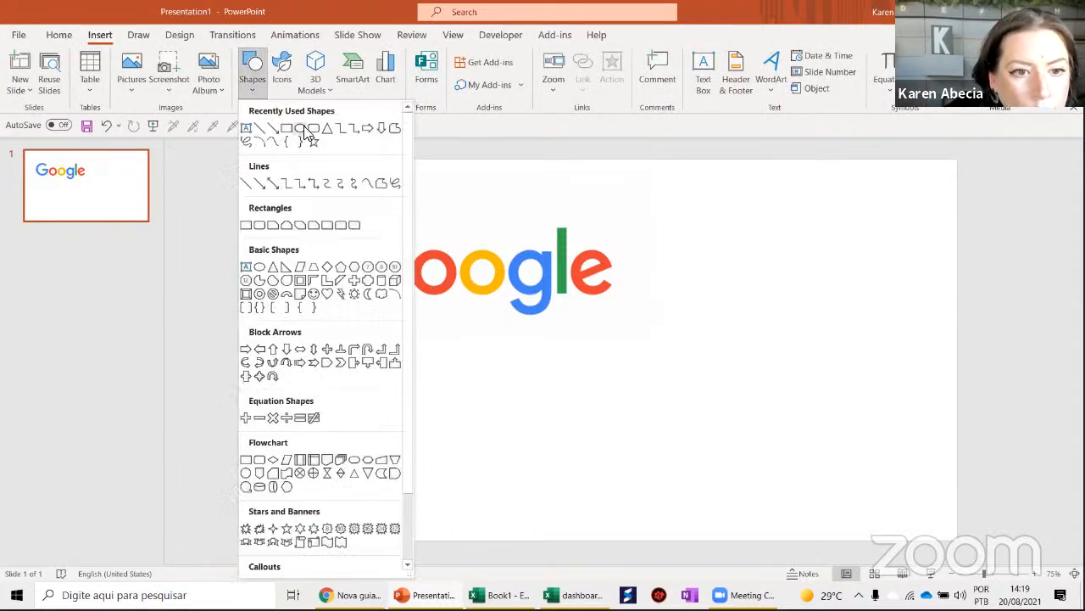
left_click(301, 130)
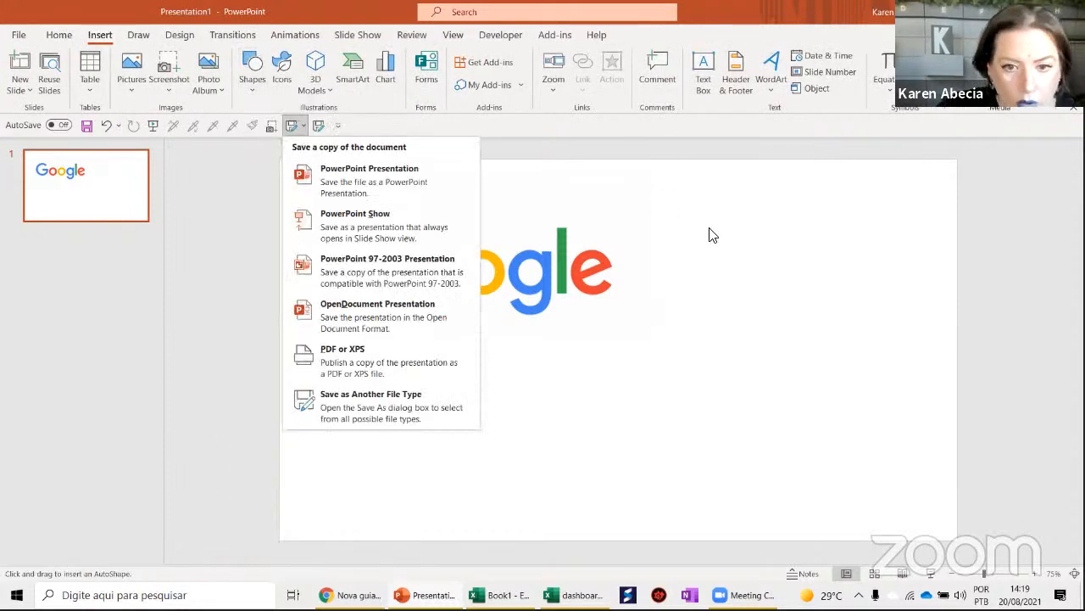
left_click_drag(707, 225, 756, 279)
left_click_drag(738, 240, 829, 253)
left_click(685, 378)
left_click(833, 358, "shift")
left_click_drag(833, 358, 852, 472)
left_click(921, 434)
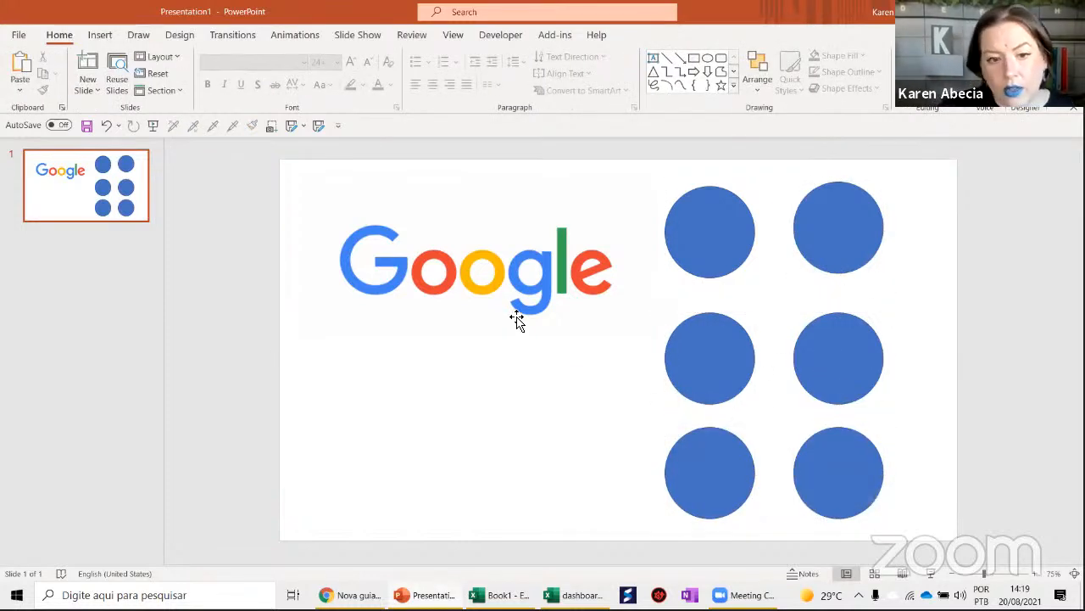
Fill the first circle of the upper row with the blue sampled from the logo's letter G using the Eyedropper
left_click(715, 251)
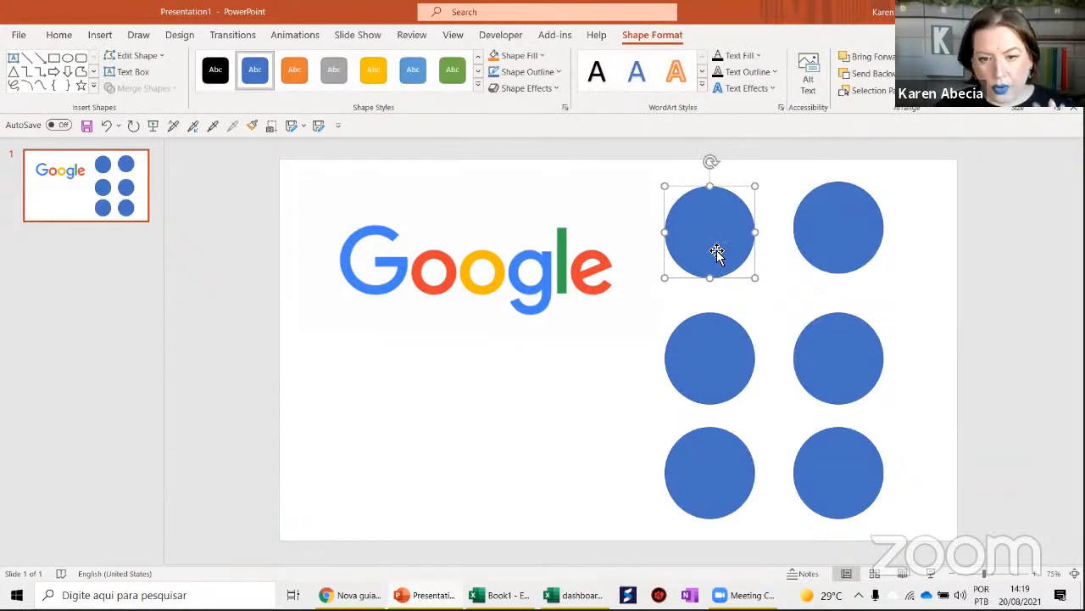
left_click(671, 183)
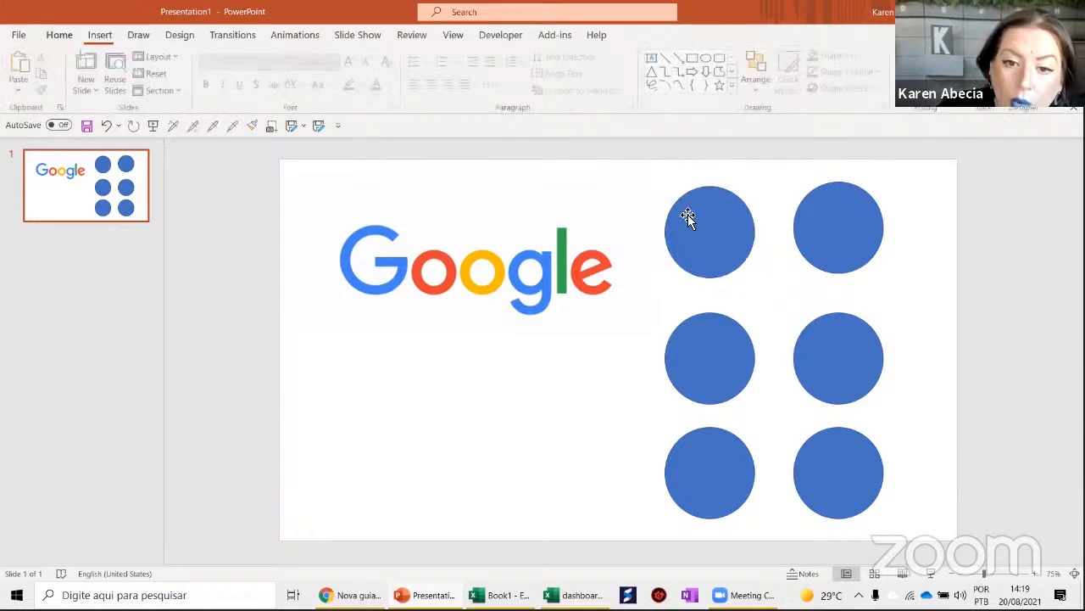
left_click(690, 218)
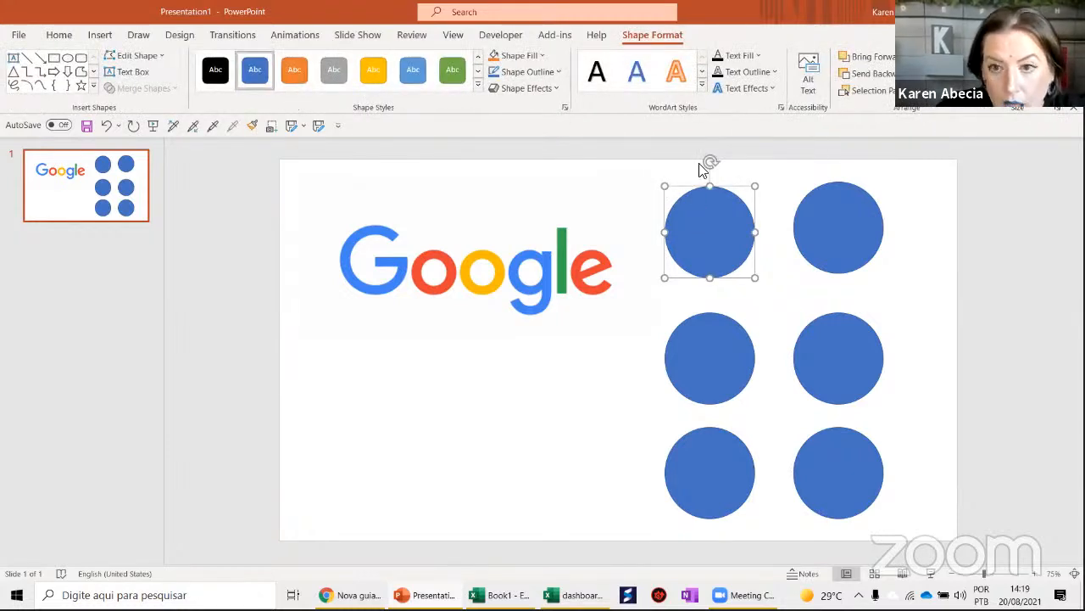
left_click(513, 60)
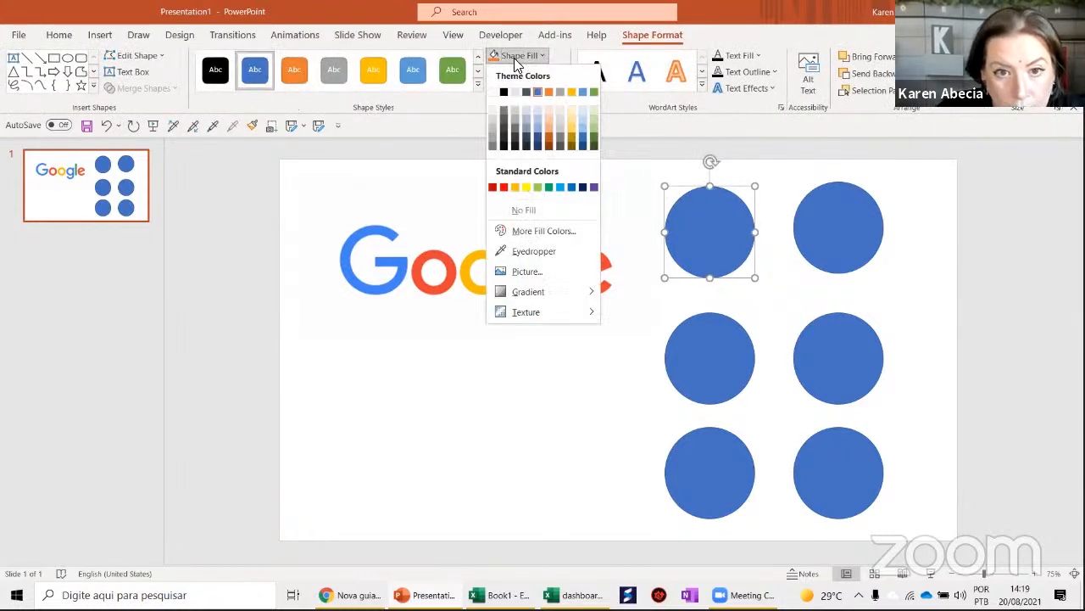
left_click(566, 254)
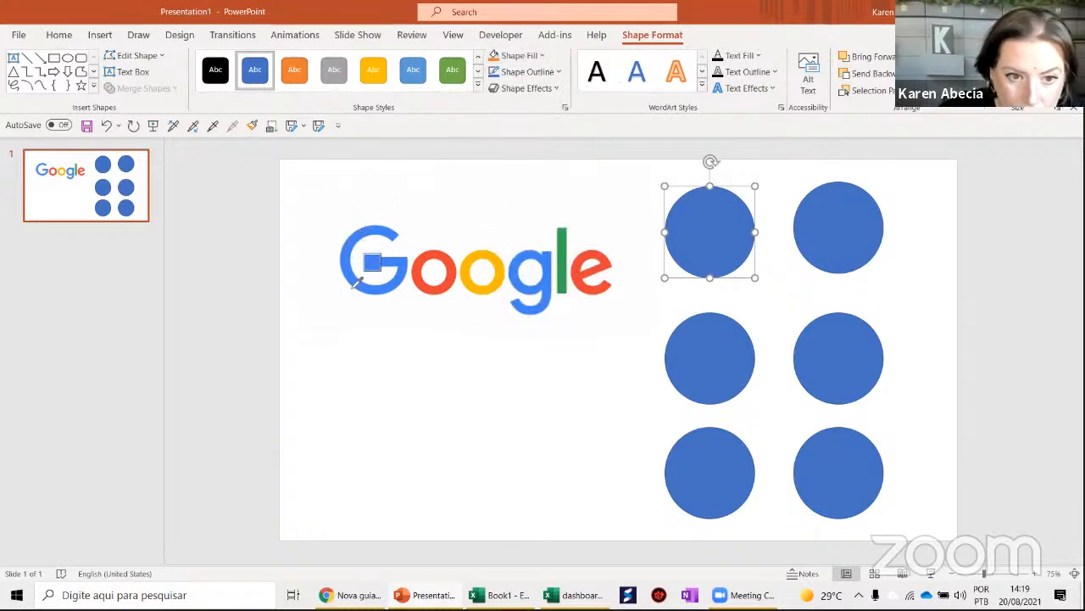
left_click(363, 233)
Label the blue circle with the RGB values 66, 131 and 242, each on its own line
type("6601310242")
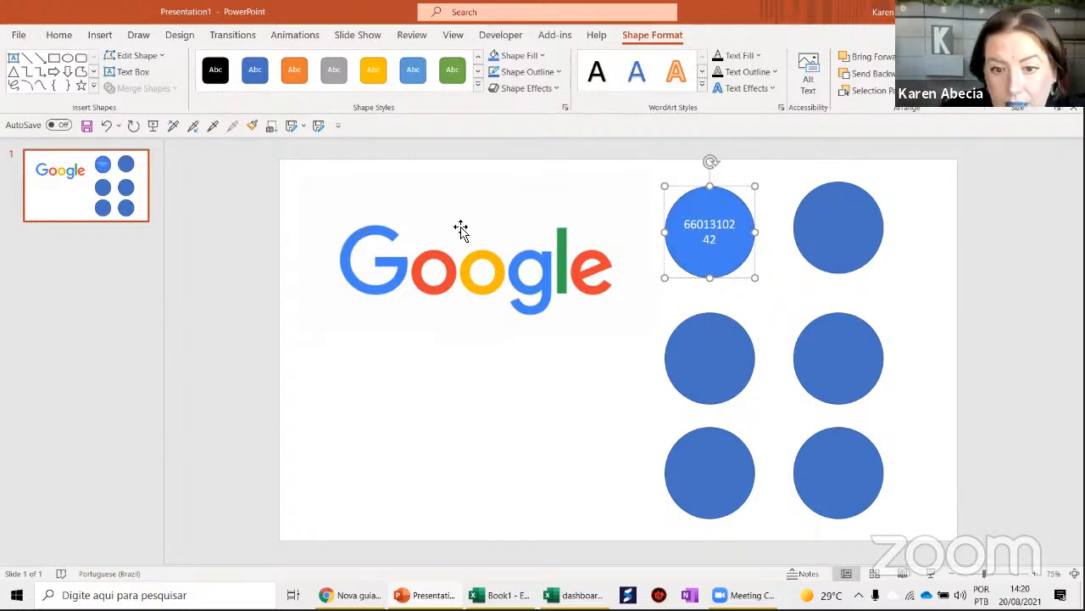
key("BackSpace")
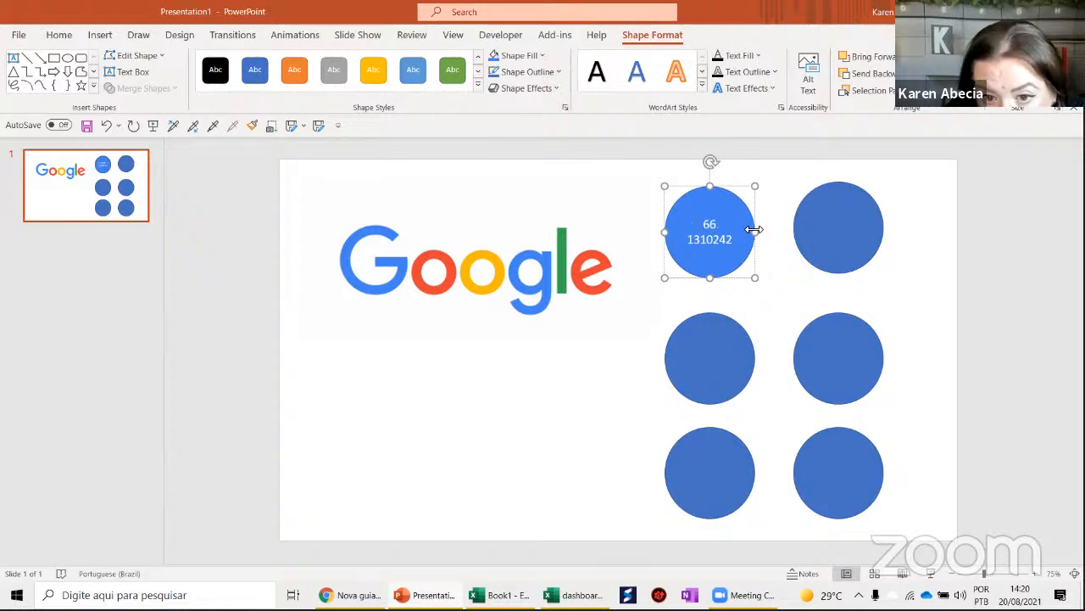
key("BackSpace")
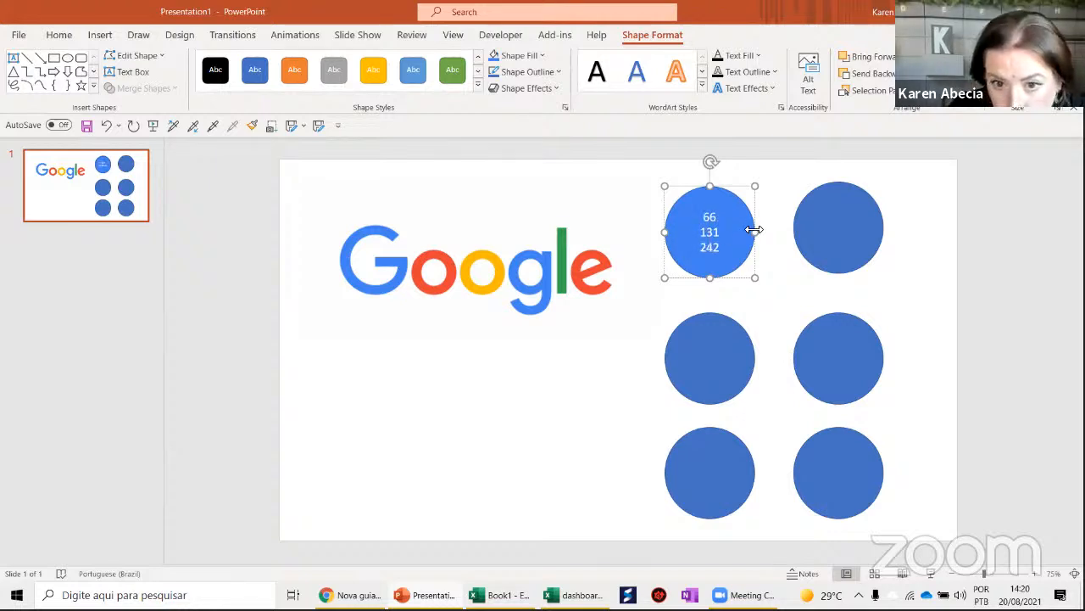
left_click(656, 168)
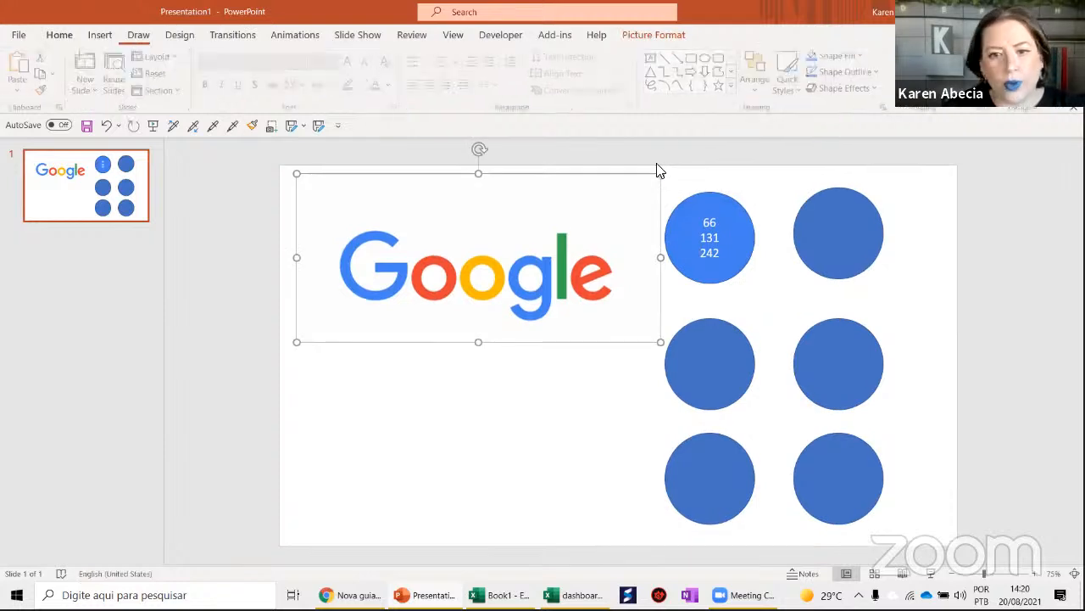
left_click(694, 167)
left_click(718, 208)
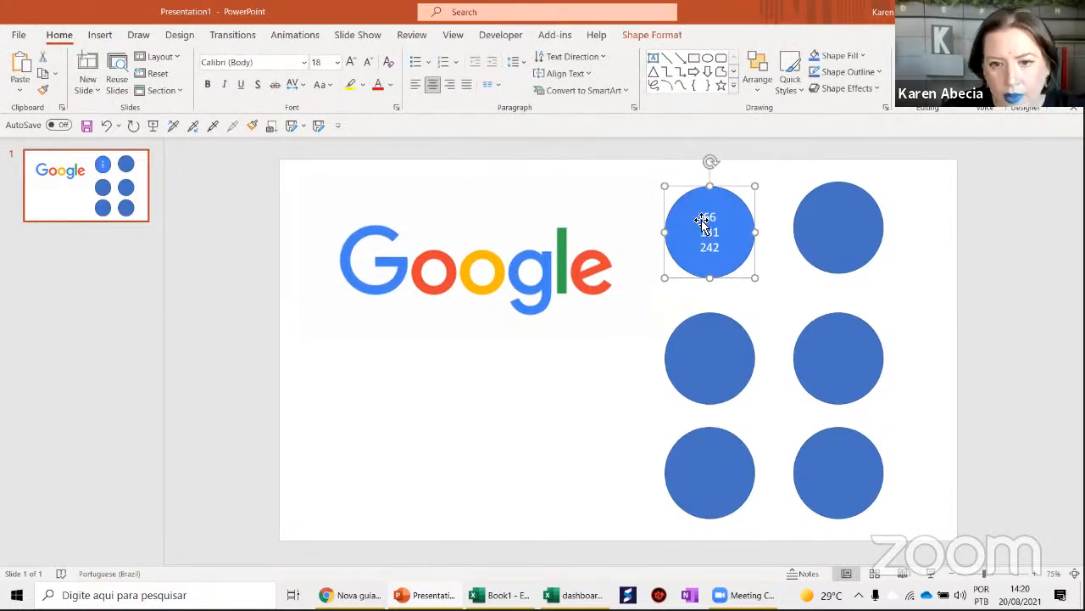
left_click_drag(709, 218, 733, 259)
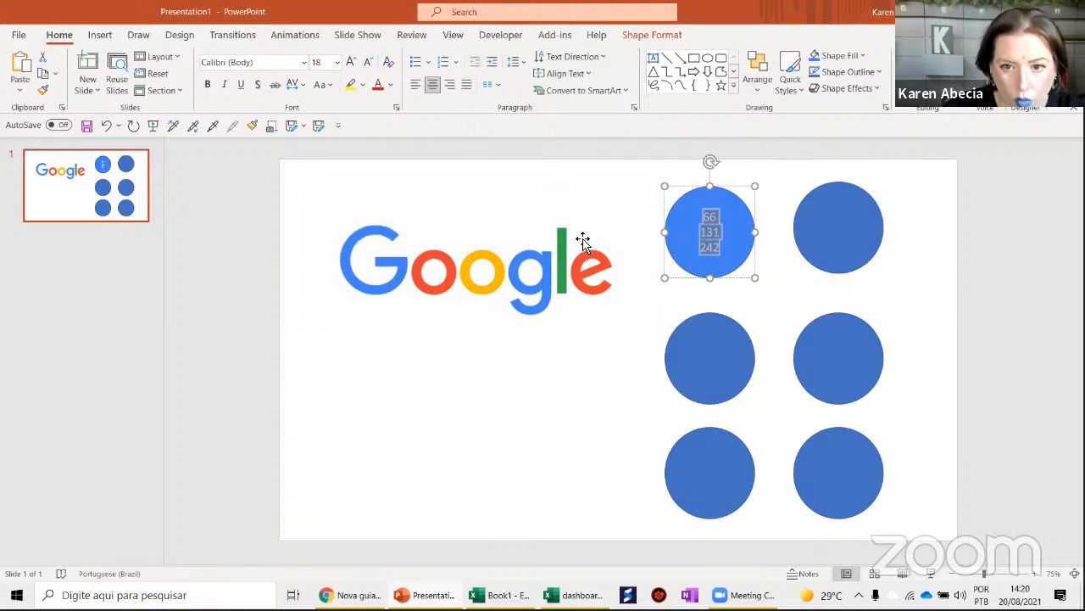
left_click(802, 182)
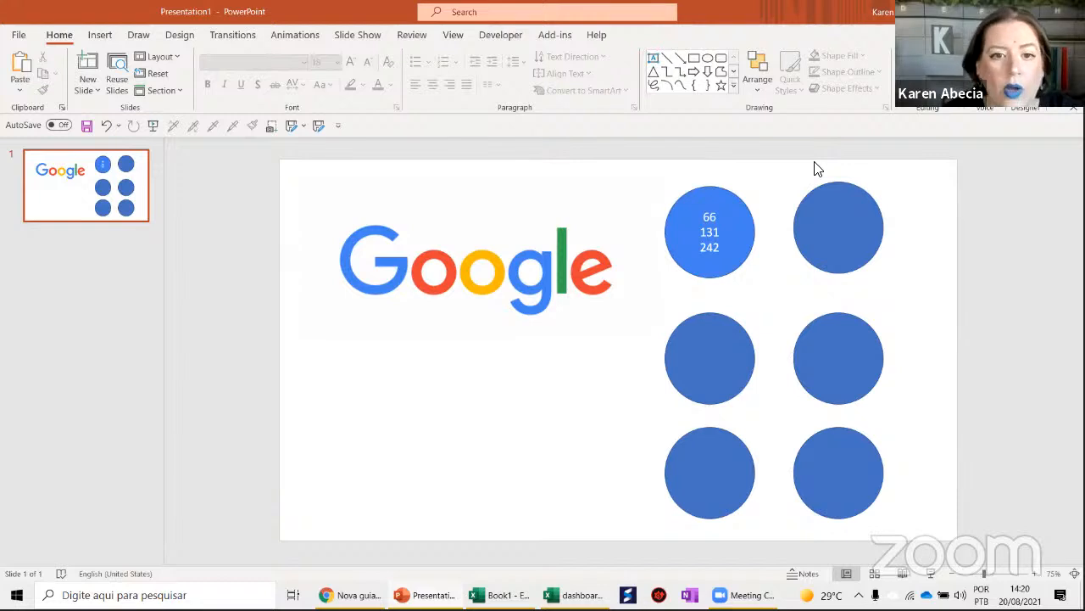
Fill the second circle of the upper row with the red sampled from the logo's first "o" and label it 232 67 53
left_click(850, 193)
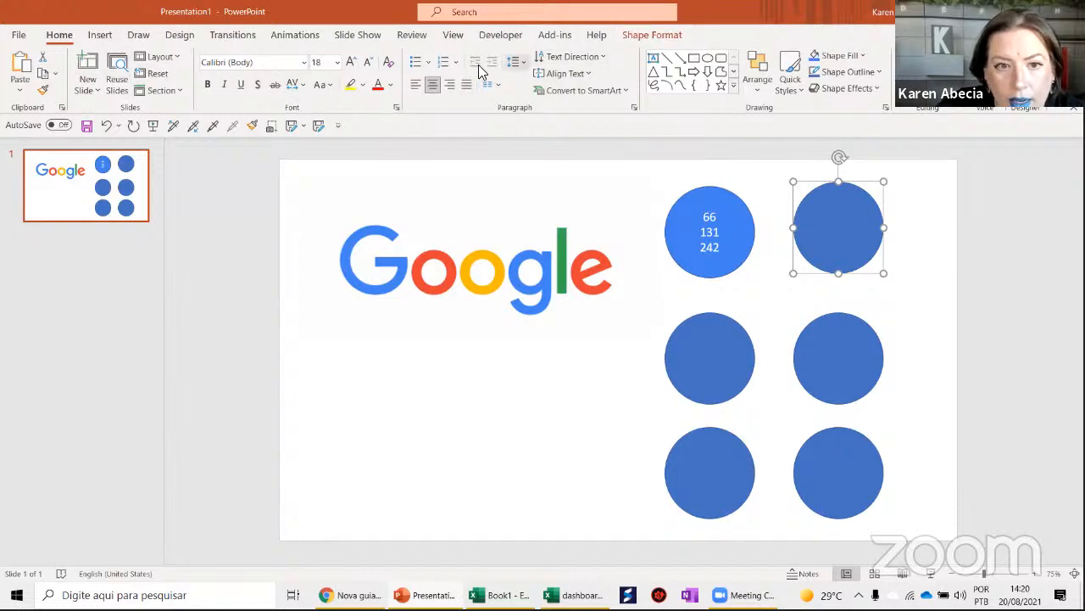
left_click(846, 55)
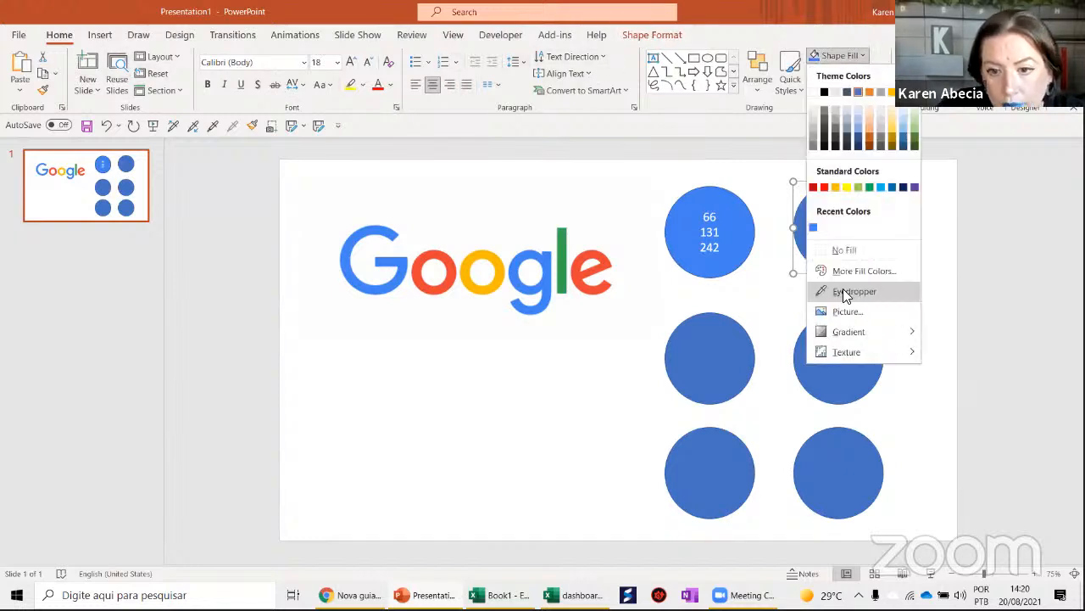
left_click(845, 292)
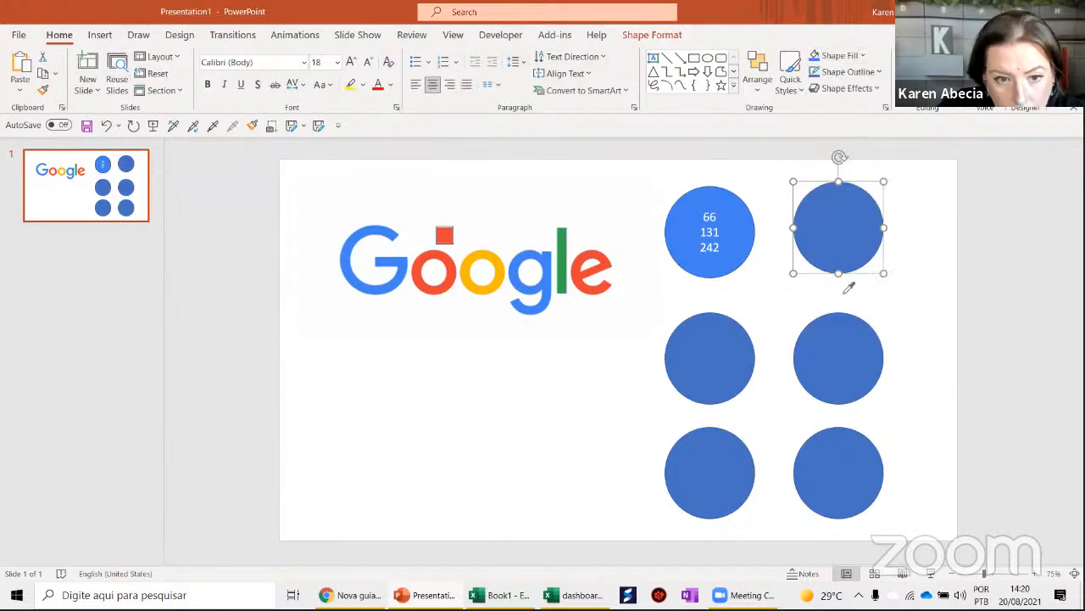
left_click(426, 255)
type("232 67 53")
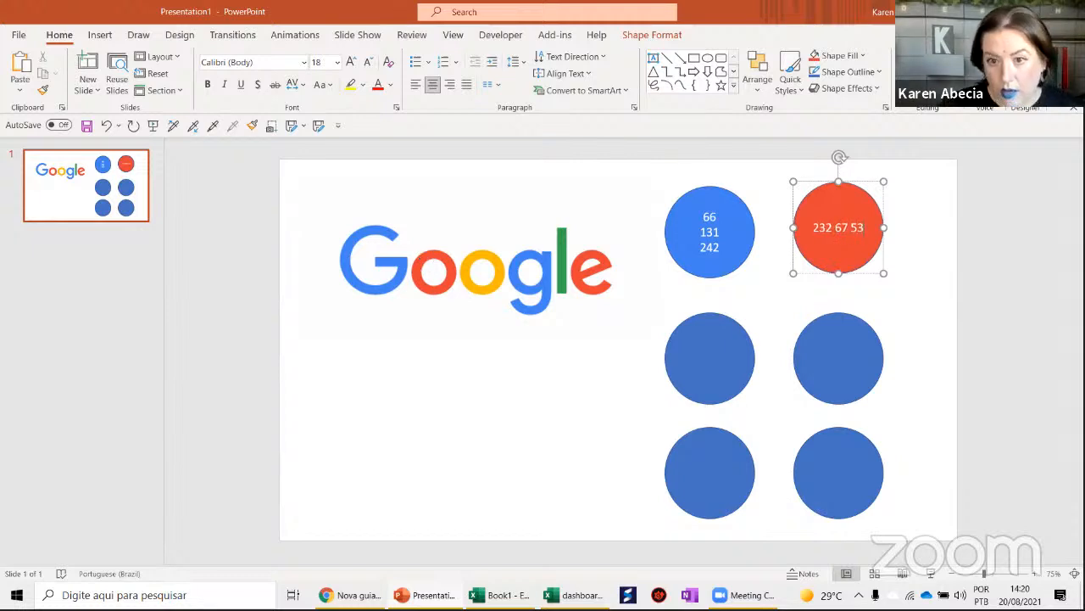
left_click(708, 204)
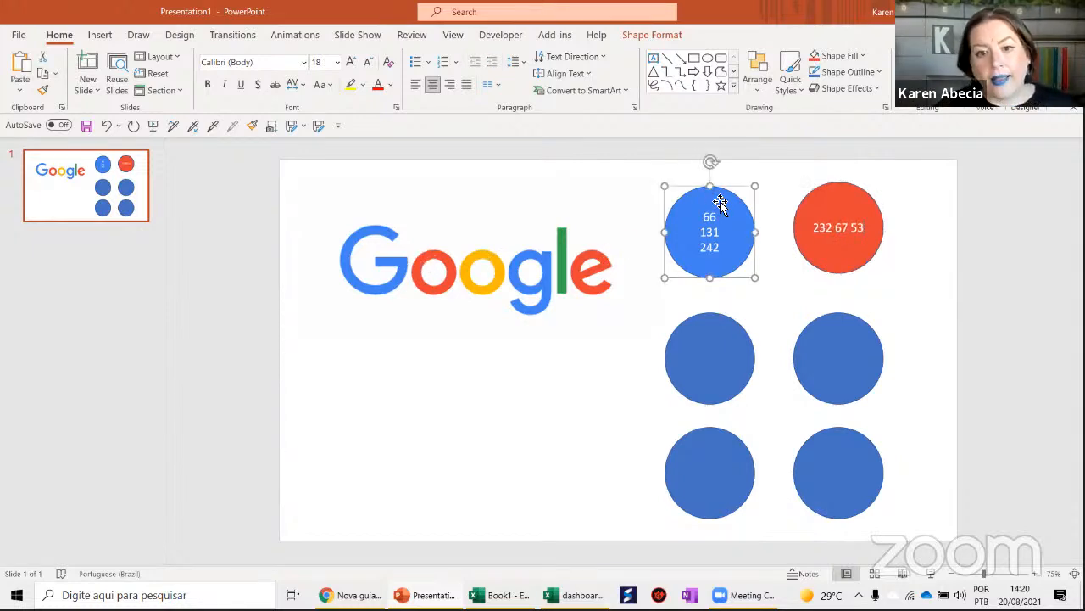
left_click(808, 215)
Switch to the dashboard_michael_jackson workbook in Excel and highlight the color swatches with their RGB codes in D5:E9 of the Apoio sheet
key("alt+Tab")
key("alt+Tab")
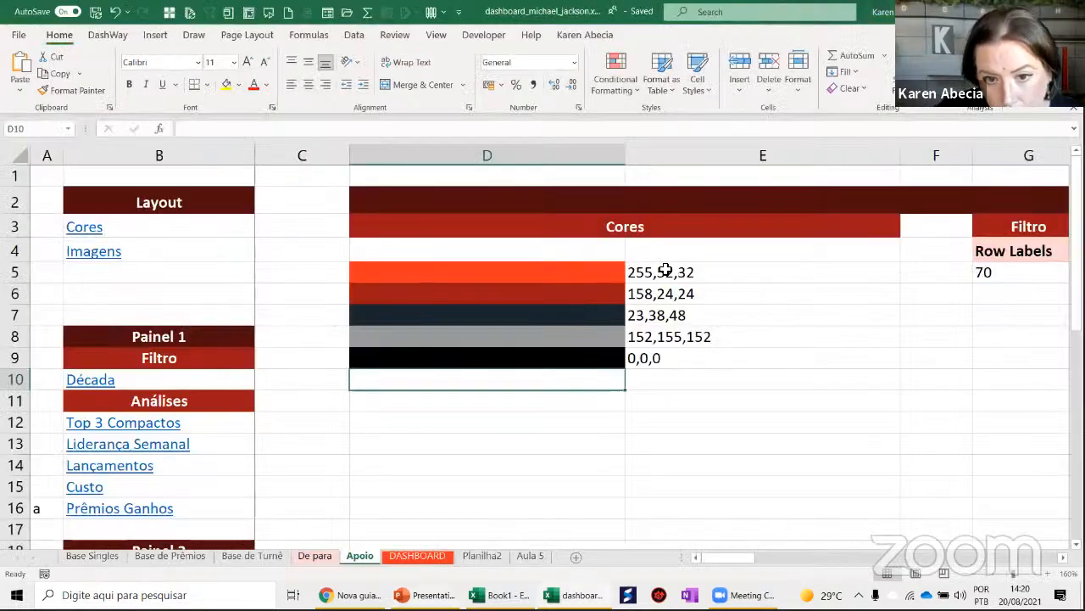
left_click_drag(666, 270, 566, 273)
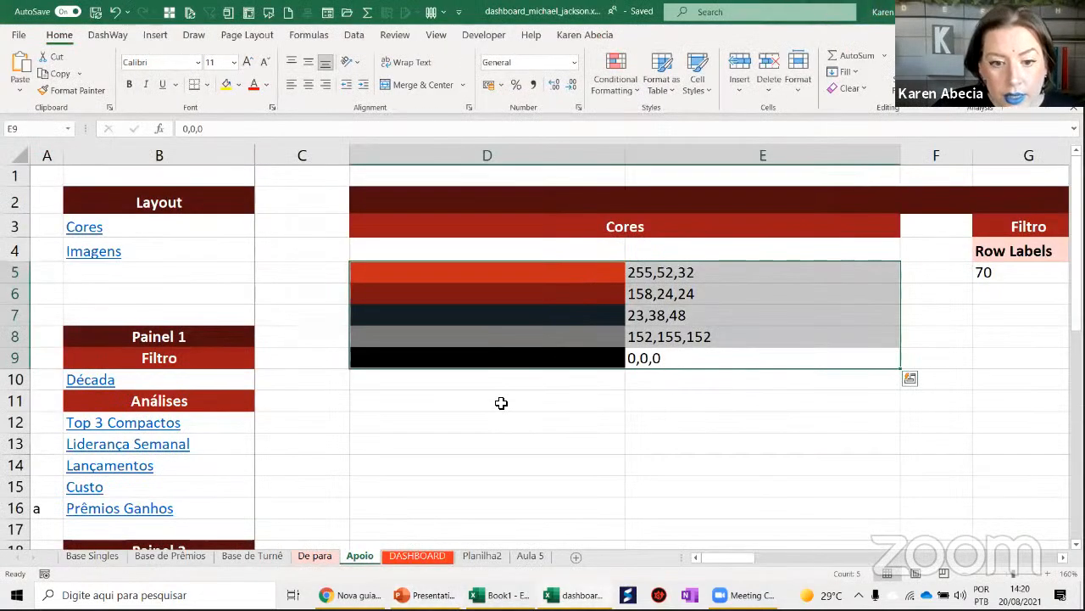
left_click(499, 401)
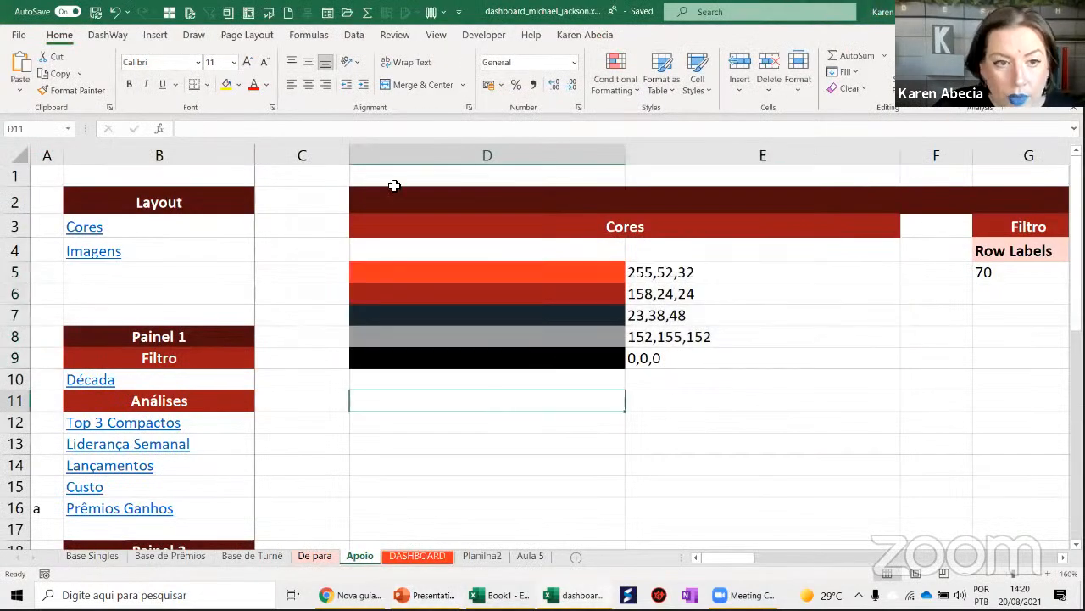
Look through the workbook's custom theme color palettes and close the list without choosing one
left_click(236, 41)
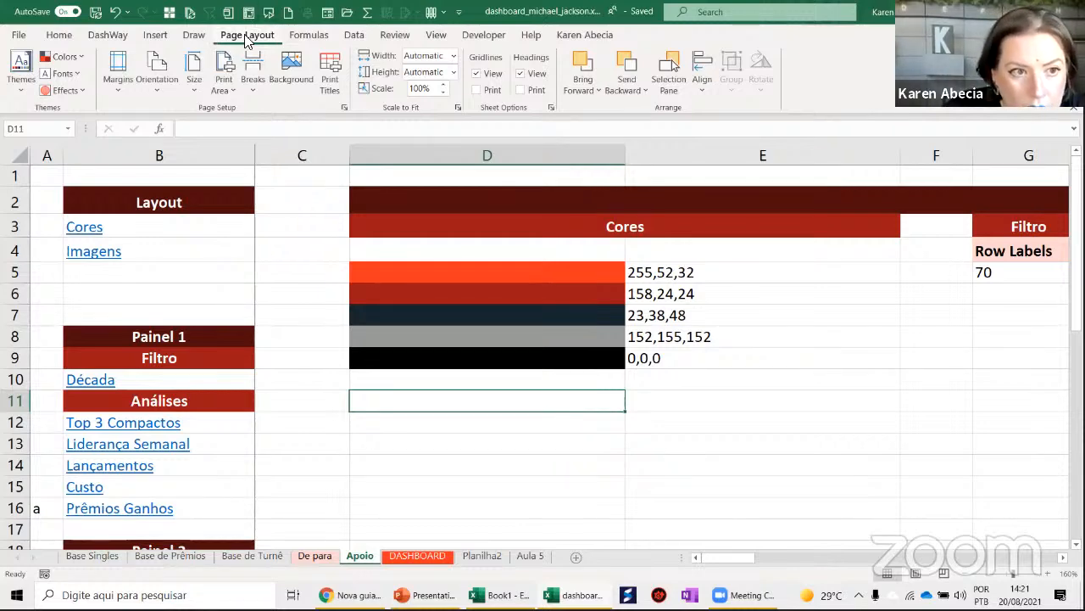
left_click(61, 58)
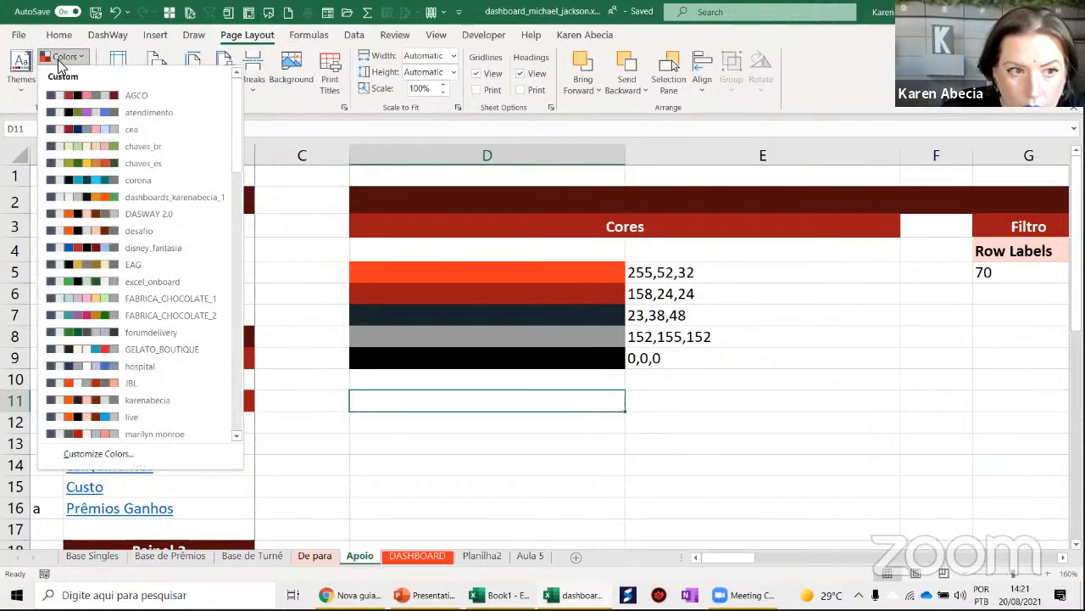
key("Escape")
left_click(703, 404)
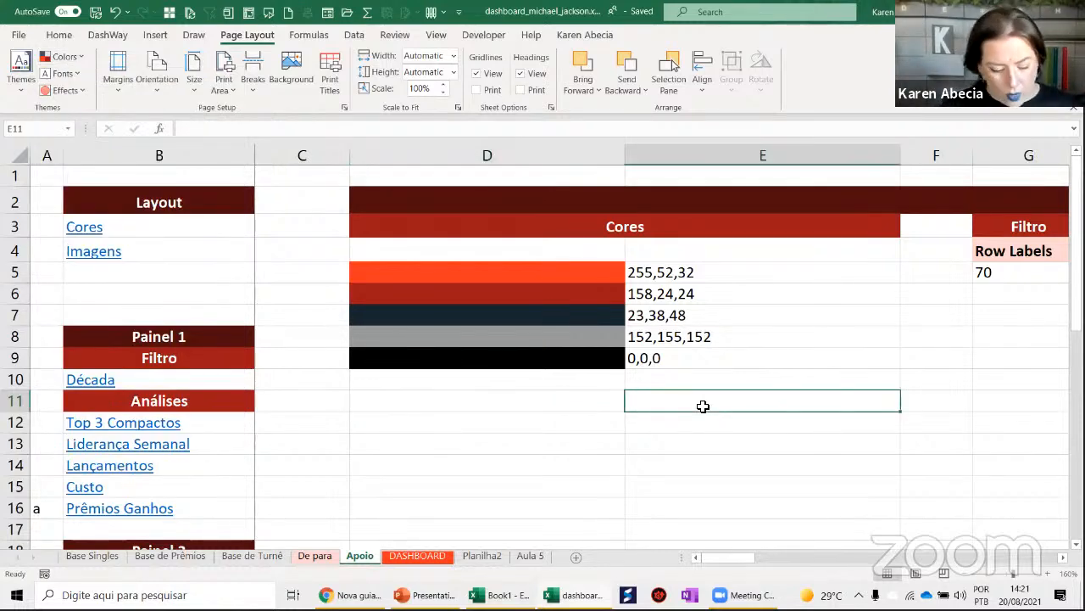
Create a new blank workbook
key("ctrl+o")
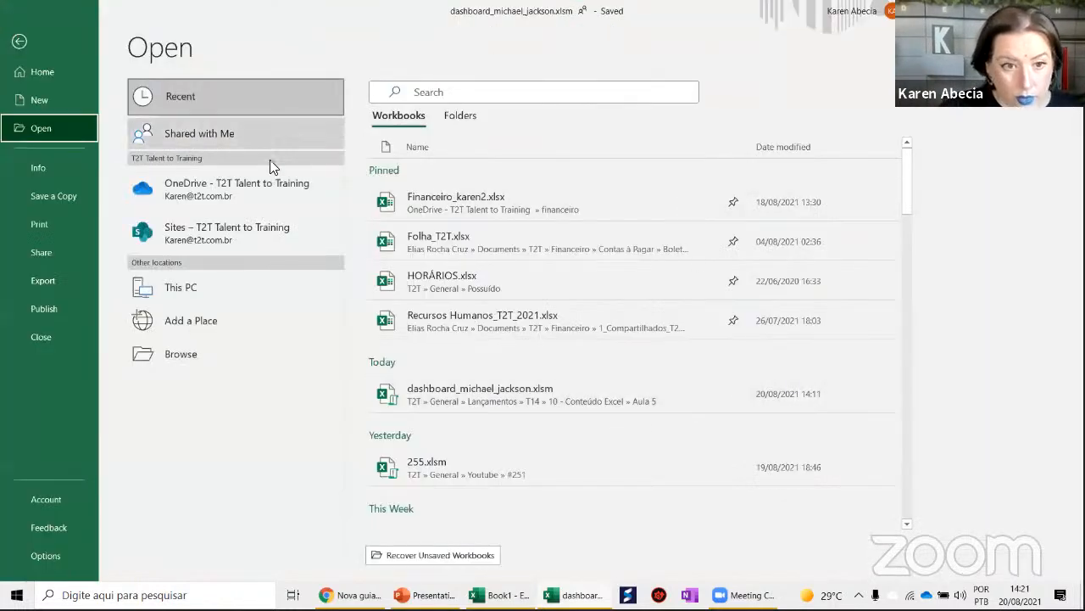
left_click(34, 99)
key("Escape")
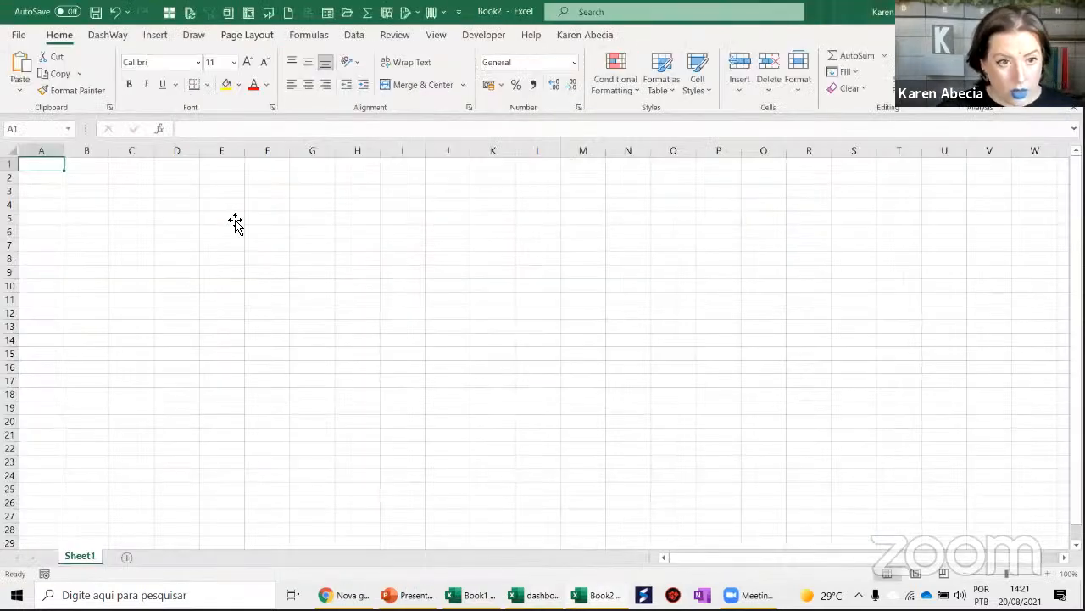
left_click(235, 219)
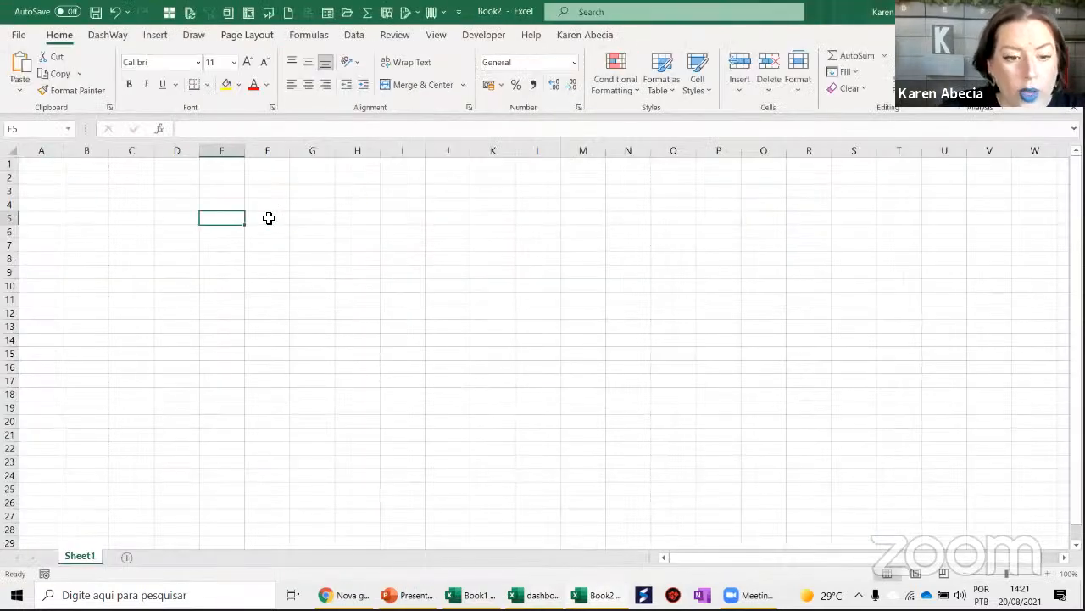
scroll(237, 235, "up", 6)
left_click(237, 235)
Apply the built-in Office theme colors to the blank workbook
left_click(252, 41)
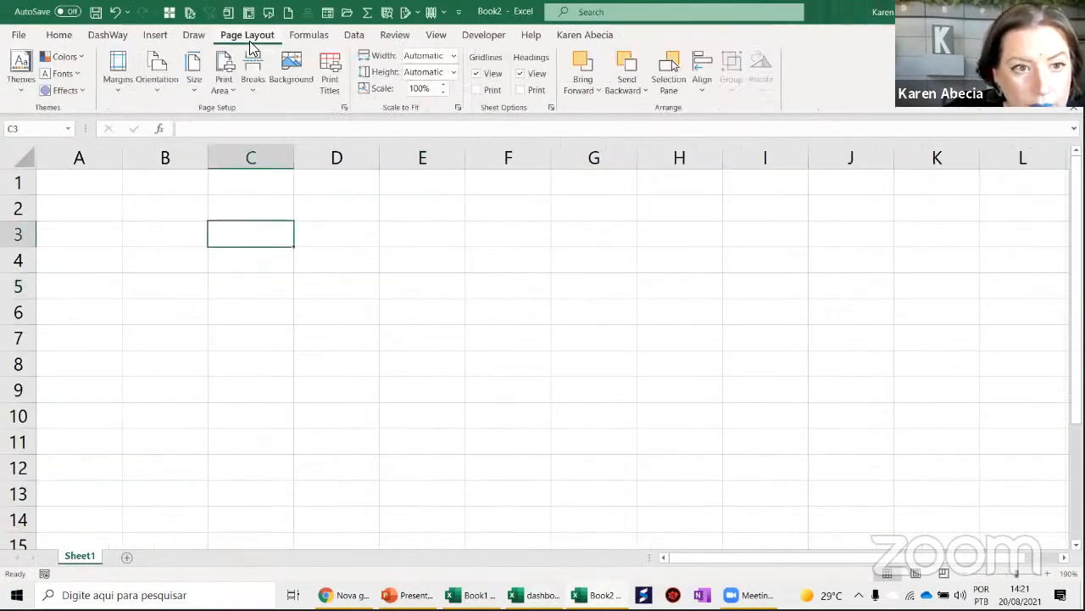
left_click(65, 56)
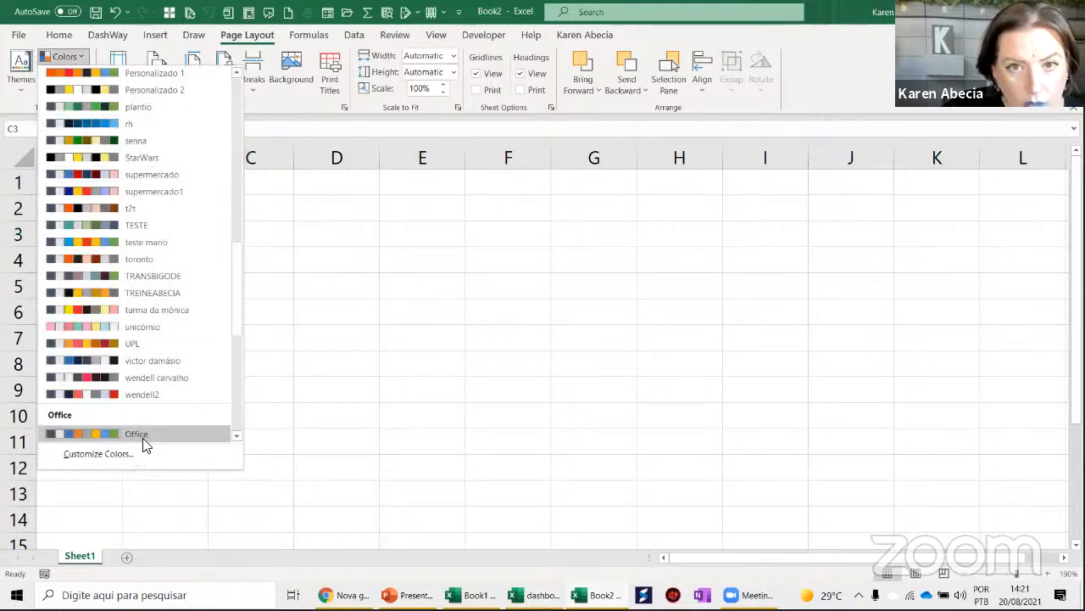
left_click_drag(237, 289, 237, 376)
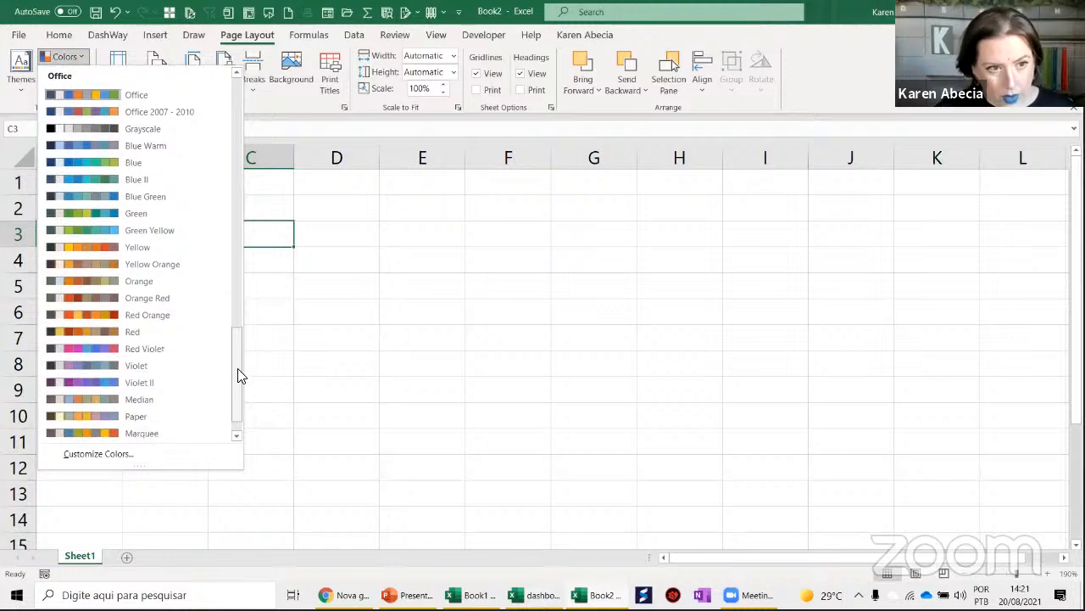
left_click(112, 95)
Preview the Office theme's fill colors on the range D1:J9 without applying one, and clear the selection
left_click_drag(337, 183, 818, 389)
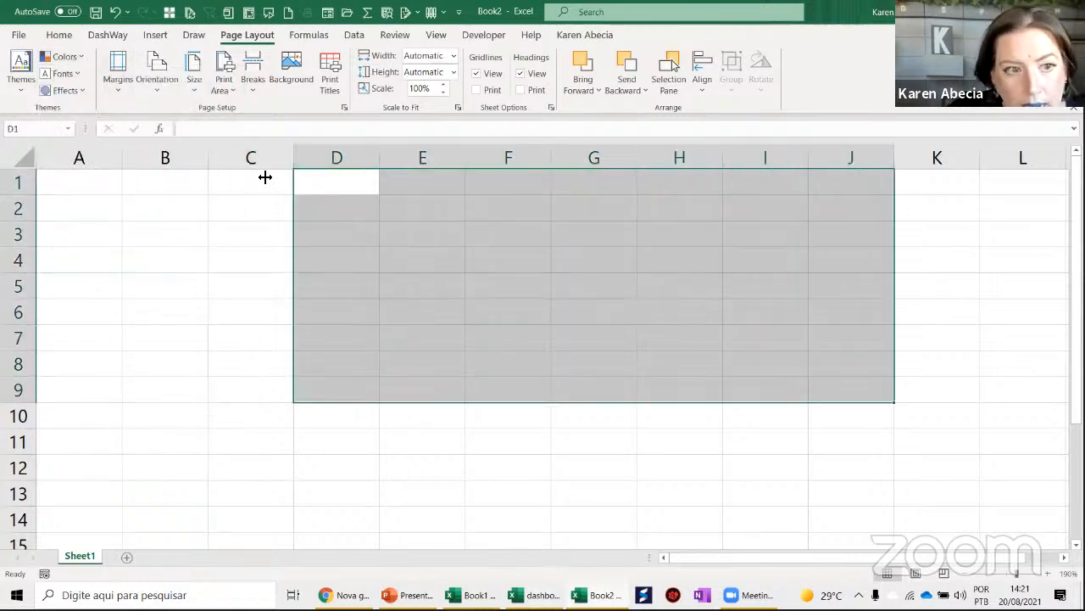
left_click(60, 35)
left_click(238, 85)
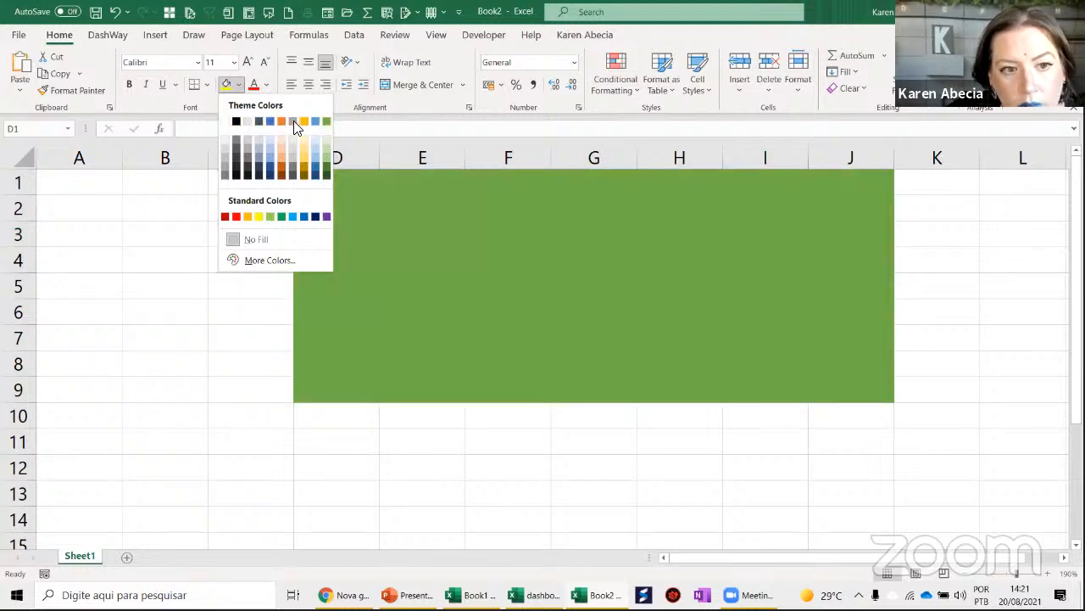
left_click(212, 221)
left_click(237, 233)
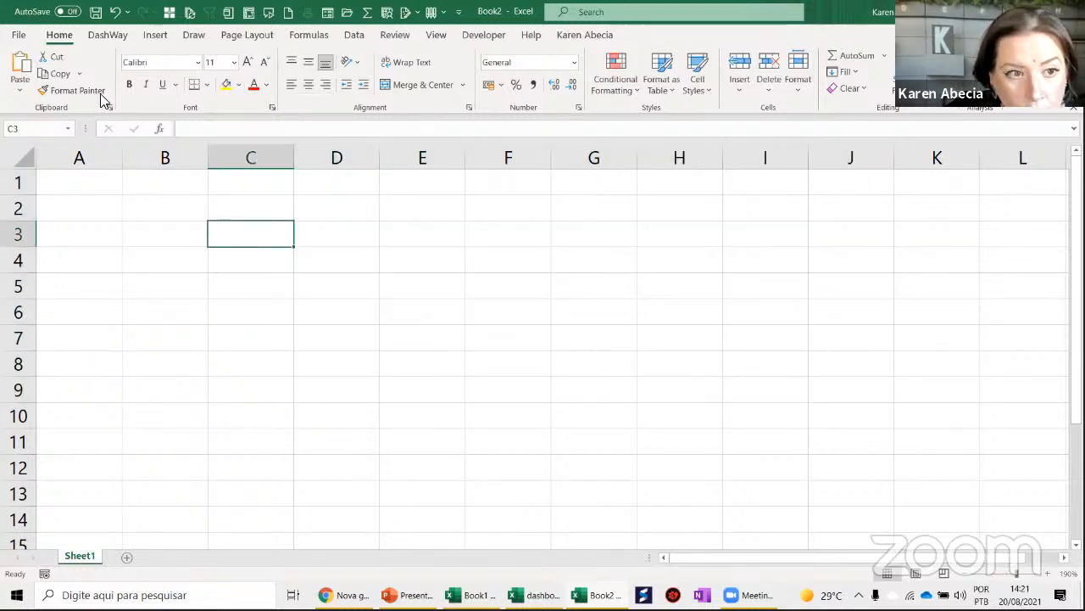
Apply the custom "mario" theme color palette to the blank workbook
left_click(253, 36)
left_click(78, 63)
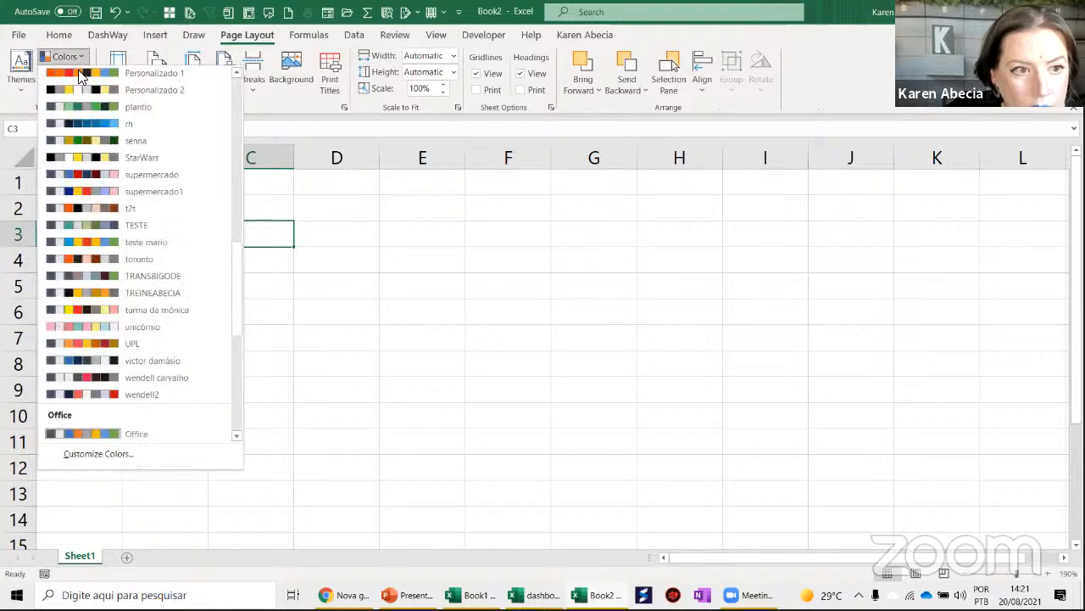
left_click_drag(237, 280, 246, 169)
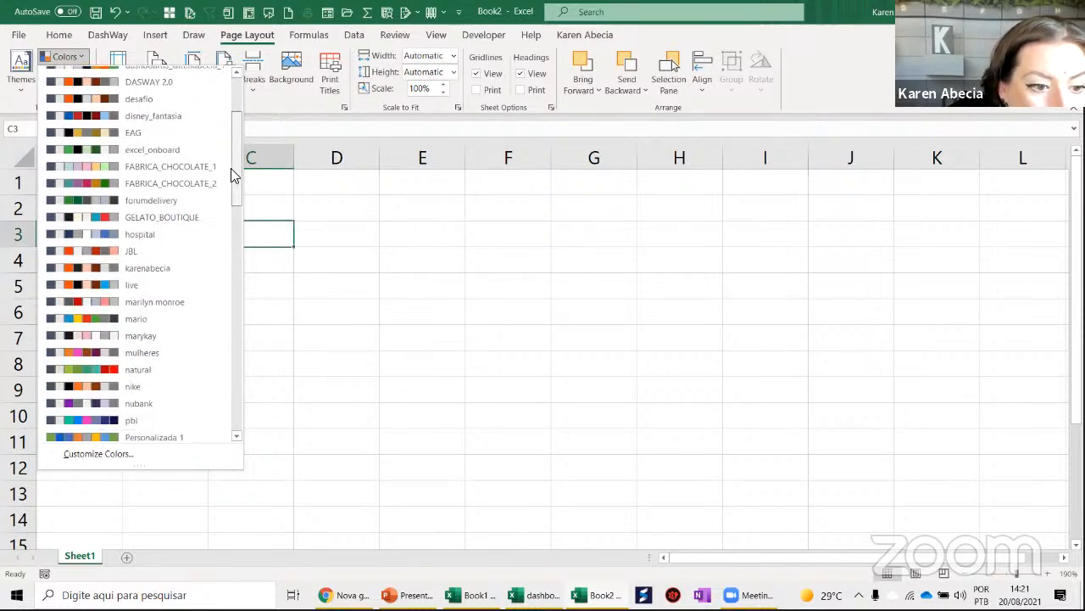
left_click(132, 319)
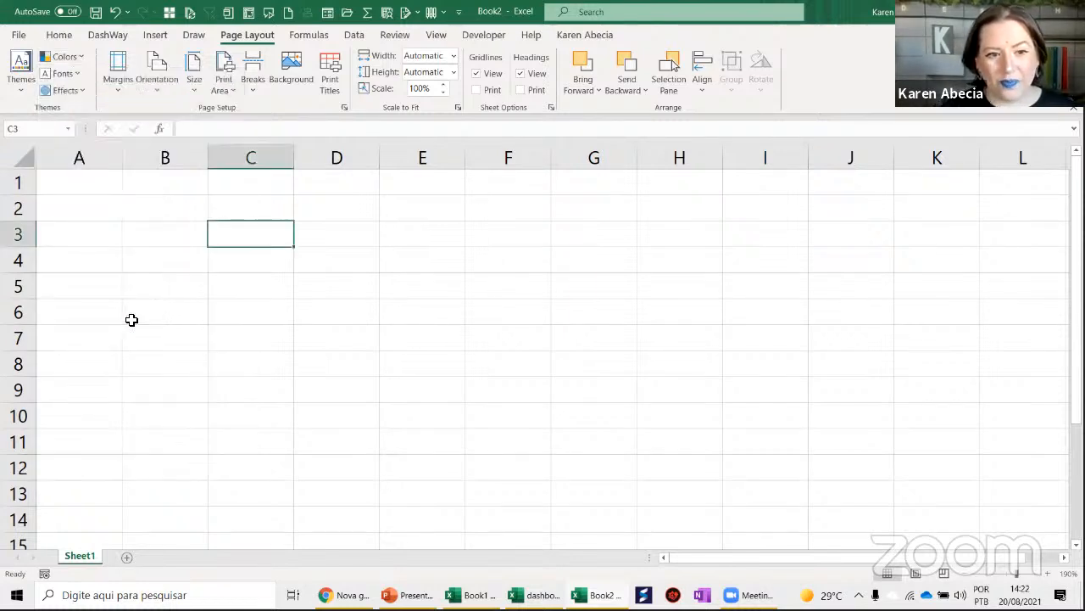
Select C3:I9 and examine the fill colors offered by the mario palette without choosing one
left_click_drag(223, 245, 763, 390)
left_click(59, 35)
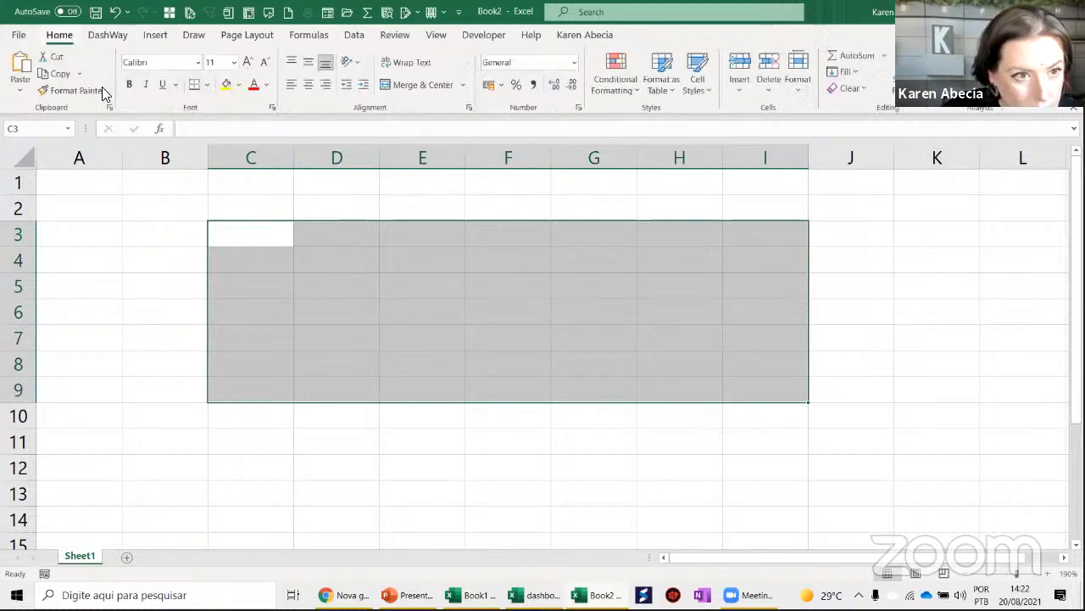
left_click(239, 85)
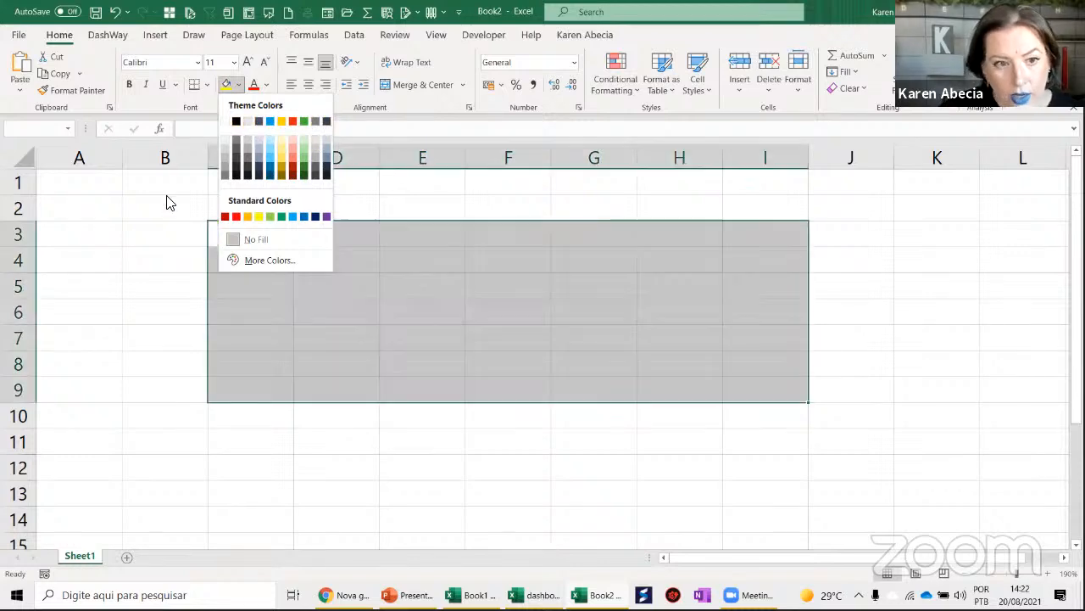
left_click(155, 241)
left_click(154, 245)
left_click(239, 236)
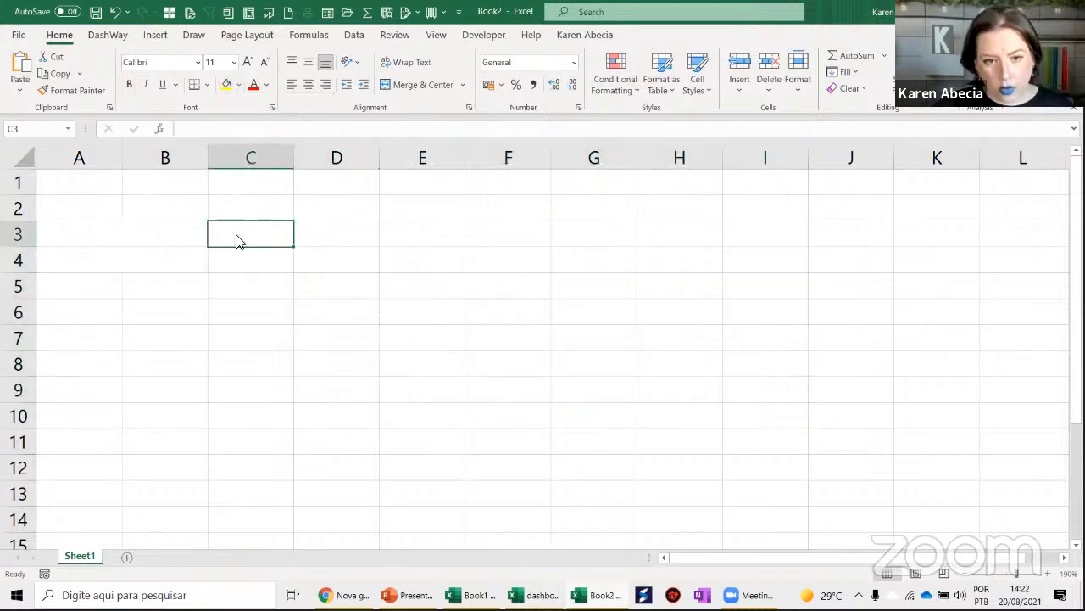
Switch to the dashboard_michael_jackson workbook and point out the color swatches and RGB codes in D5:E9
key("alt+Tab")
left_click_drag(625, 274, 580, 350)
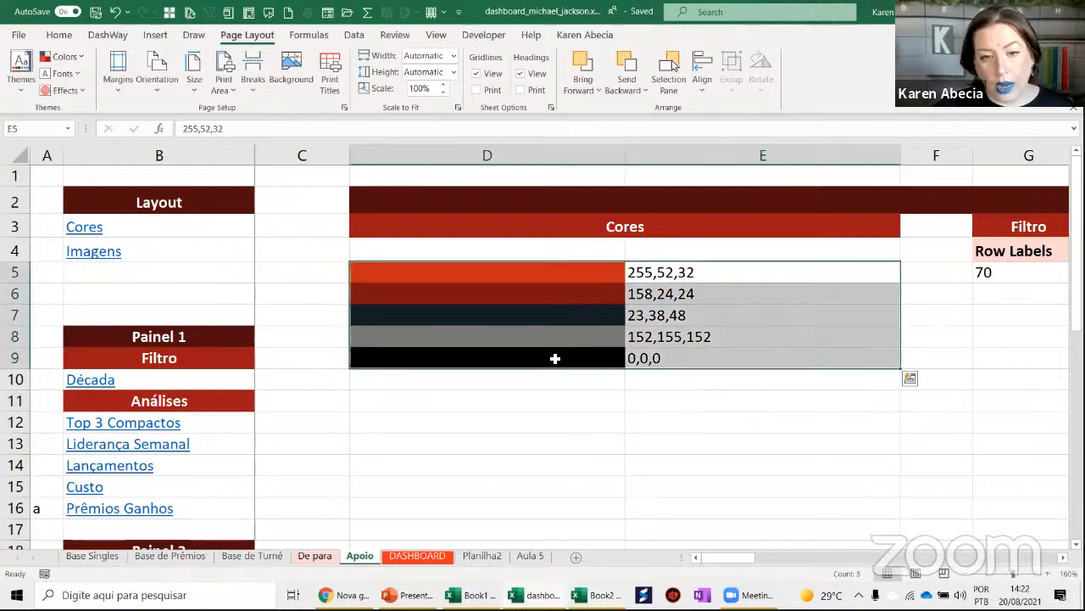
left_click(345, 270)
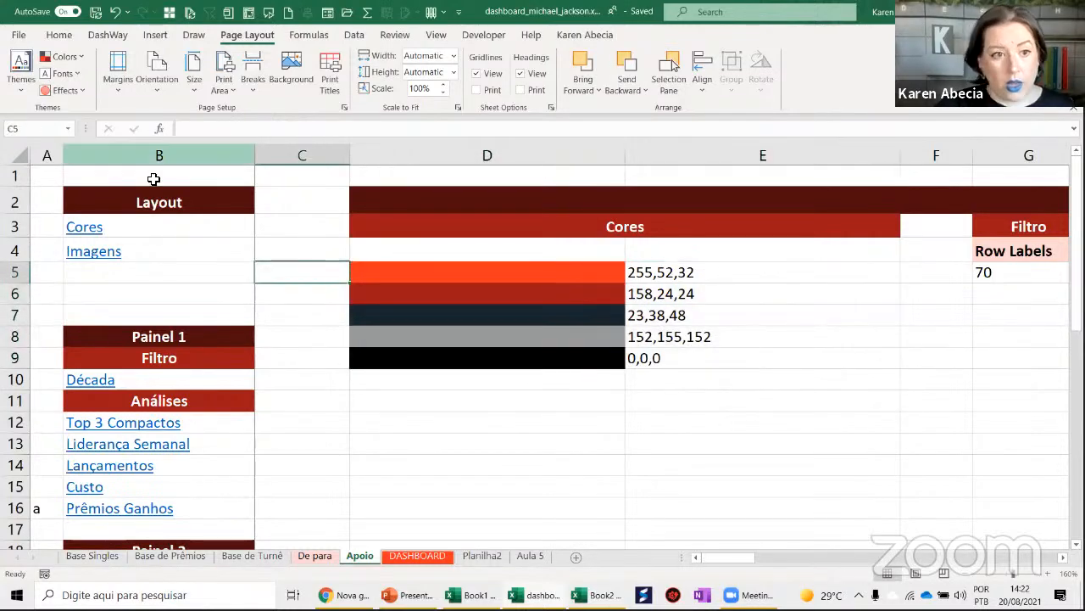
Select the empty cell D14 on the Apoio sheet and view the theme fill colors available in this workbook
scroll(550, 305, "down", 4)
left_click(450, 205)
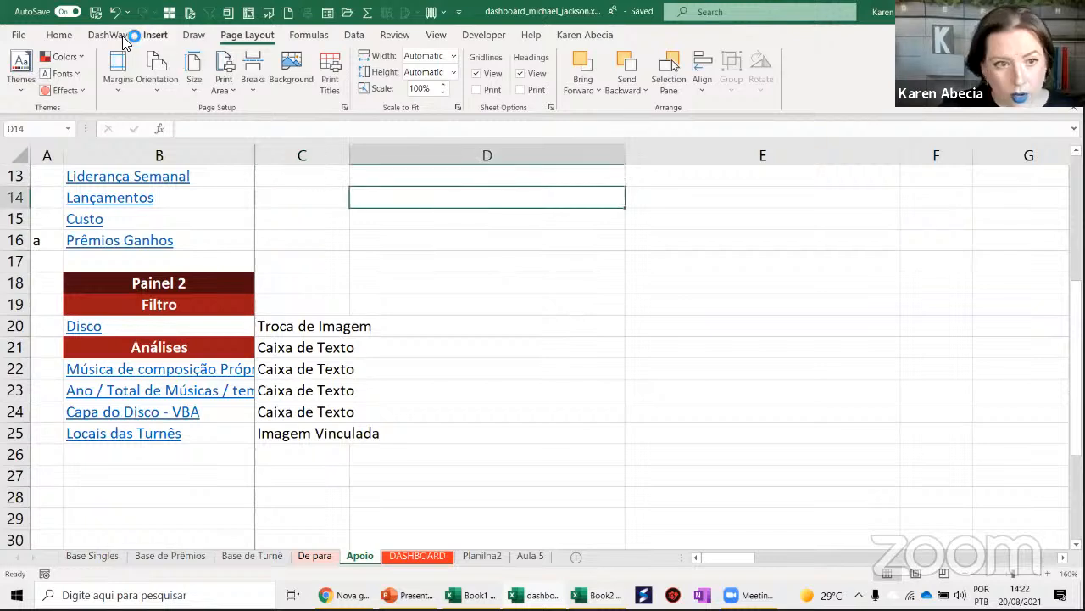
left_click(66, 35)
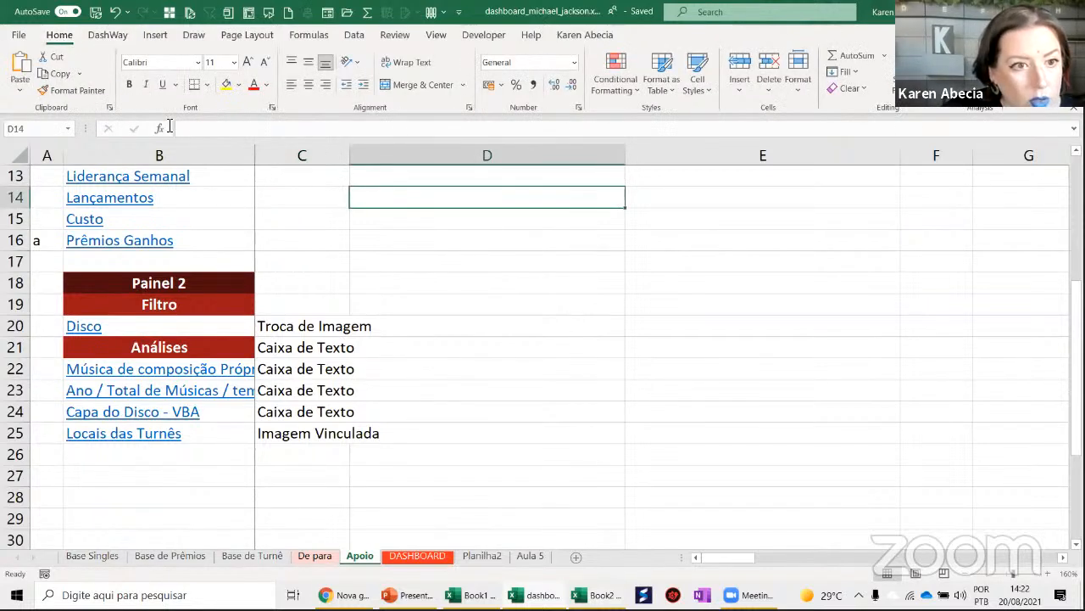
left_click(239, 84)
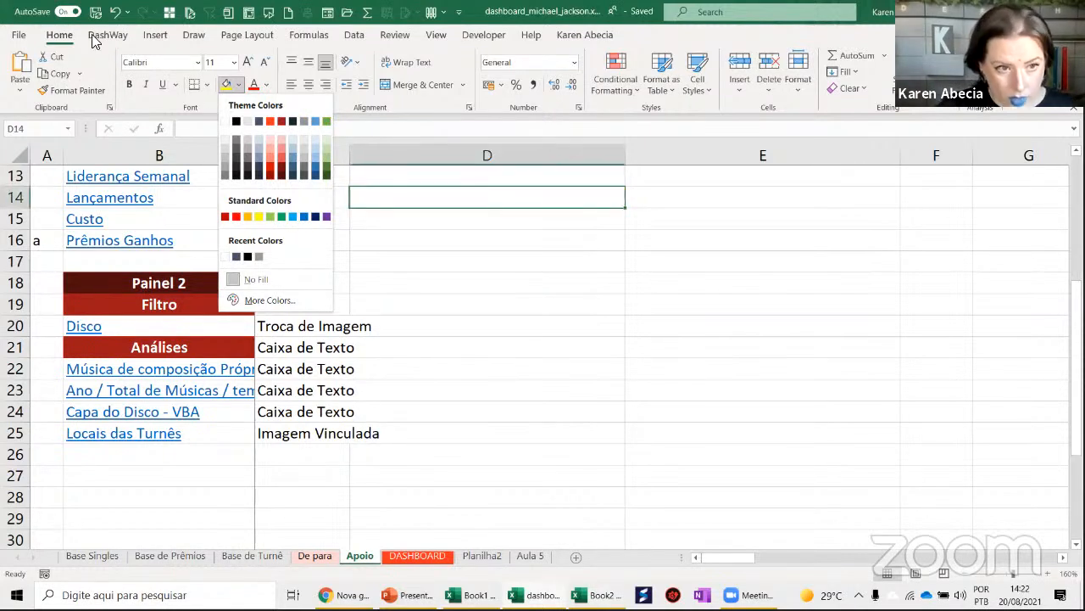
Start a new custom set of theme colors and name it "meetup"
left_click(237, 39)
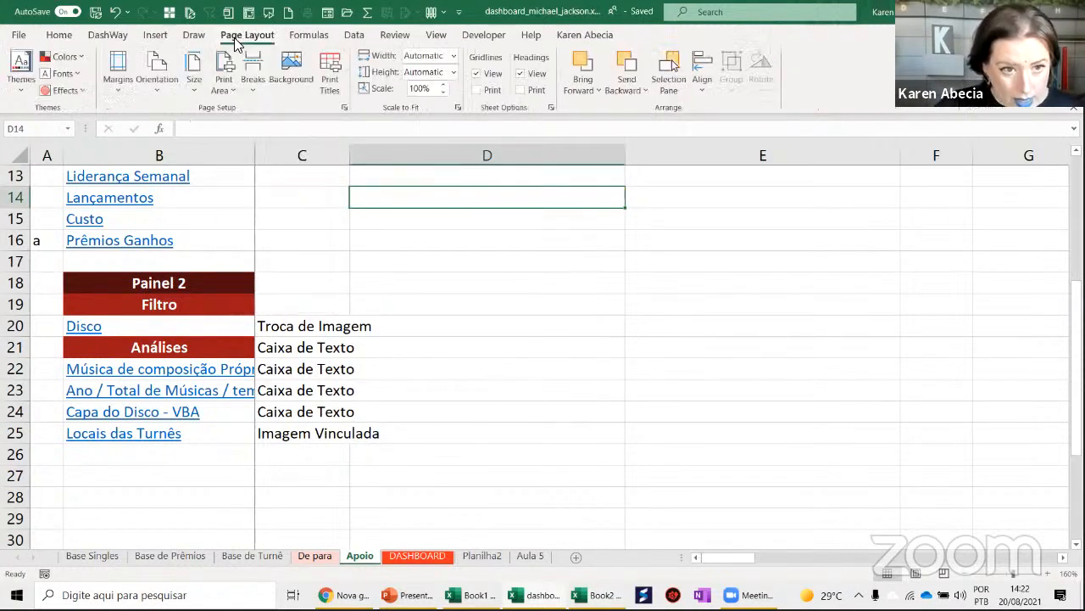
left_click(65, 56)
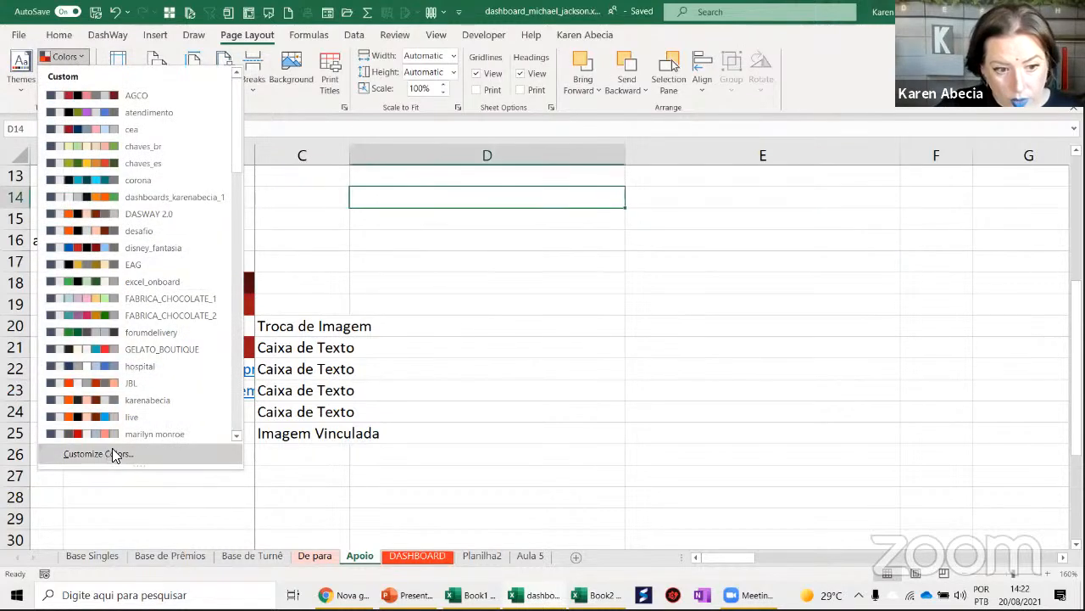
left_click(156, 455)
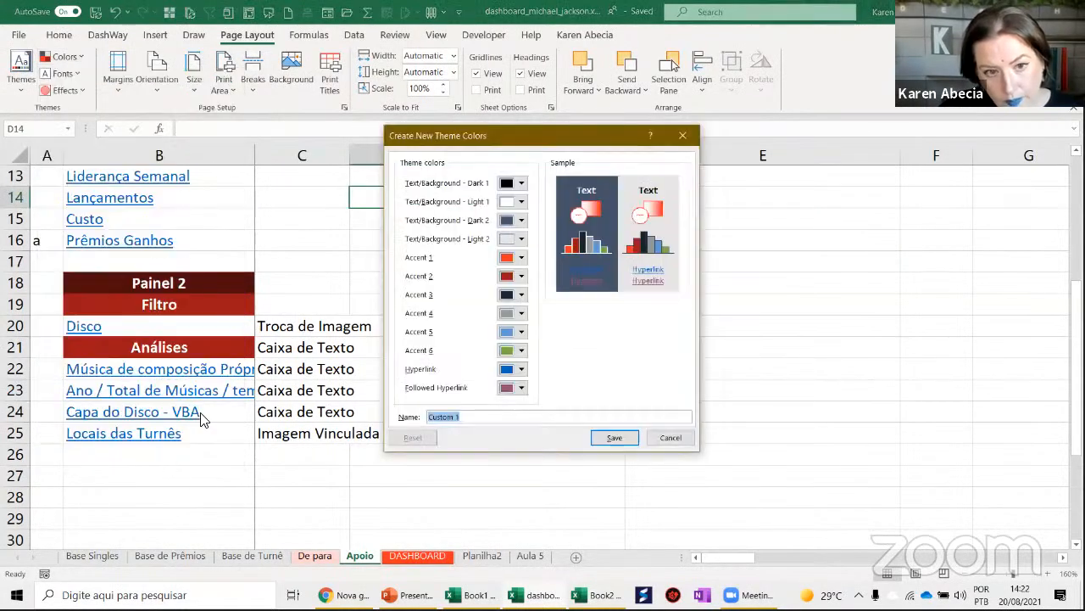
type("meetup")
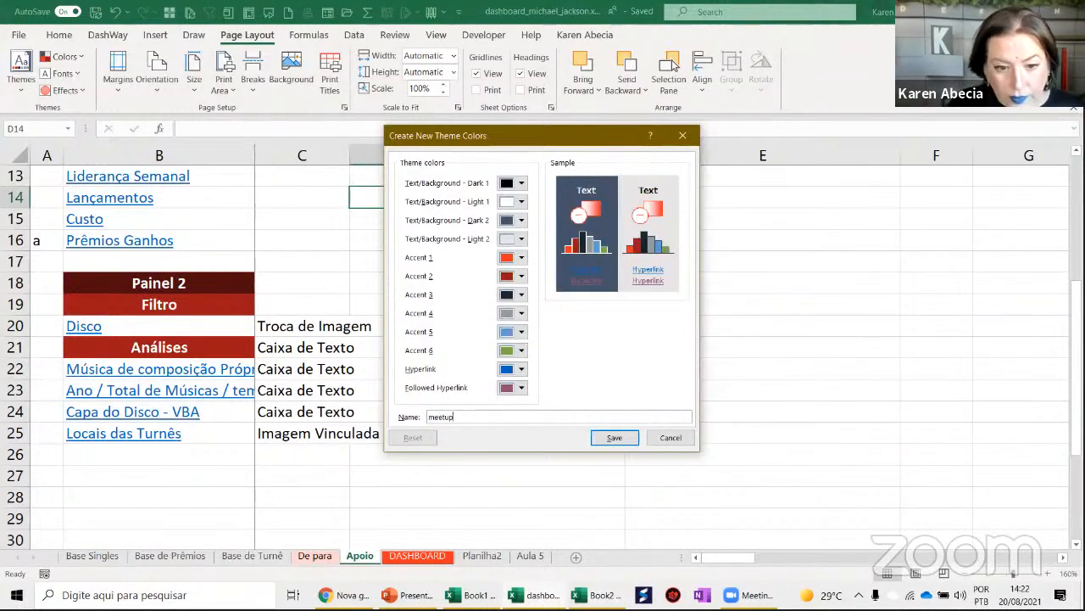
Open the custom RGB definition for Accent 1 and check the blue circle's RGB label in the PowerPoint presentation
left_click(521, 257)
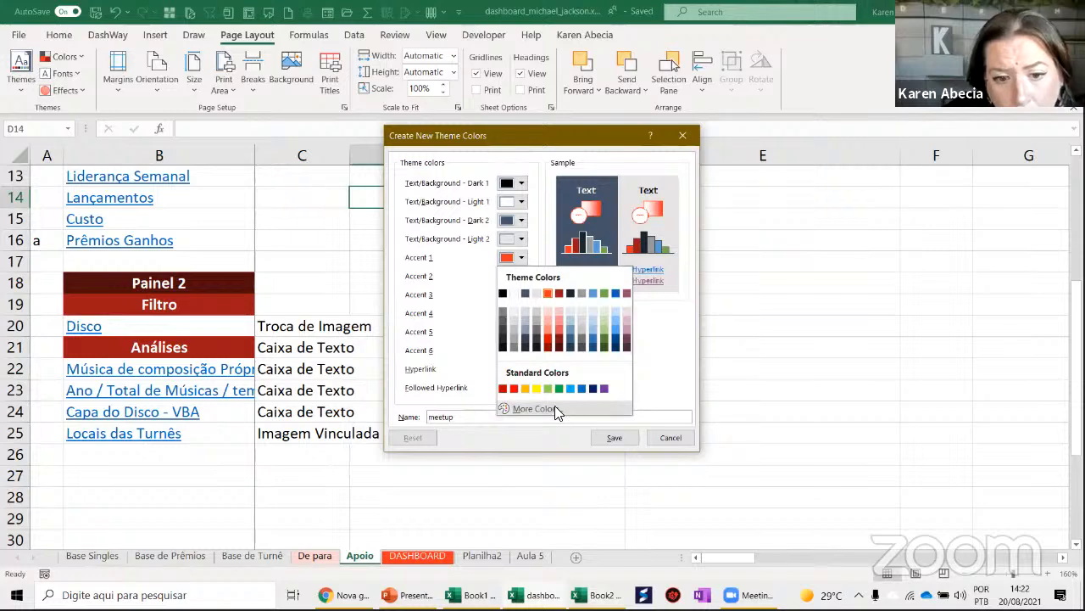
left_click(562, 407)
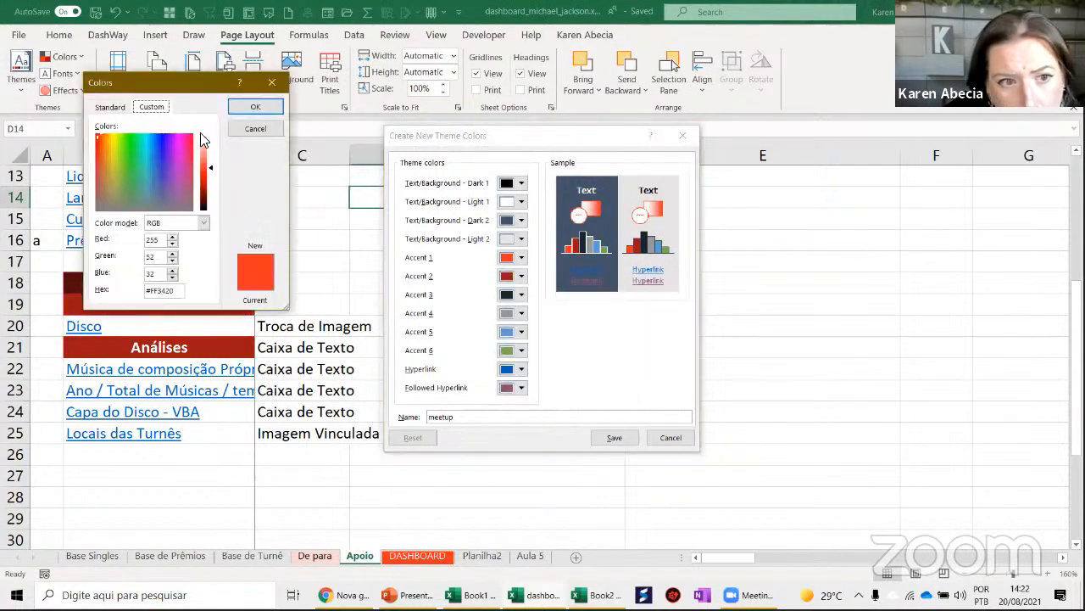
left_click_drag(187, 83, 281, 94)
double_click(247, 252)
key("alt+Tab")
key("alt+Tab")
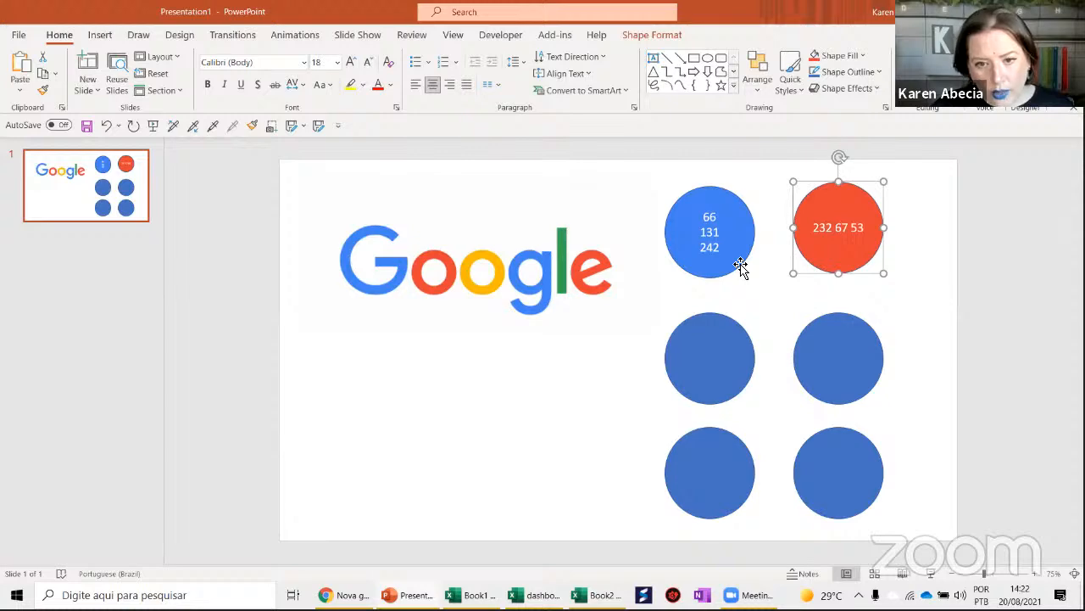
Return to Excel, set Accent 1 to RGB 66, 131, 242 and save the meetup theme colors
key("alt+Tab")
type("66")
key("Tab")
type("131")
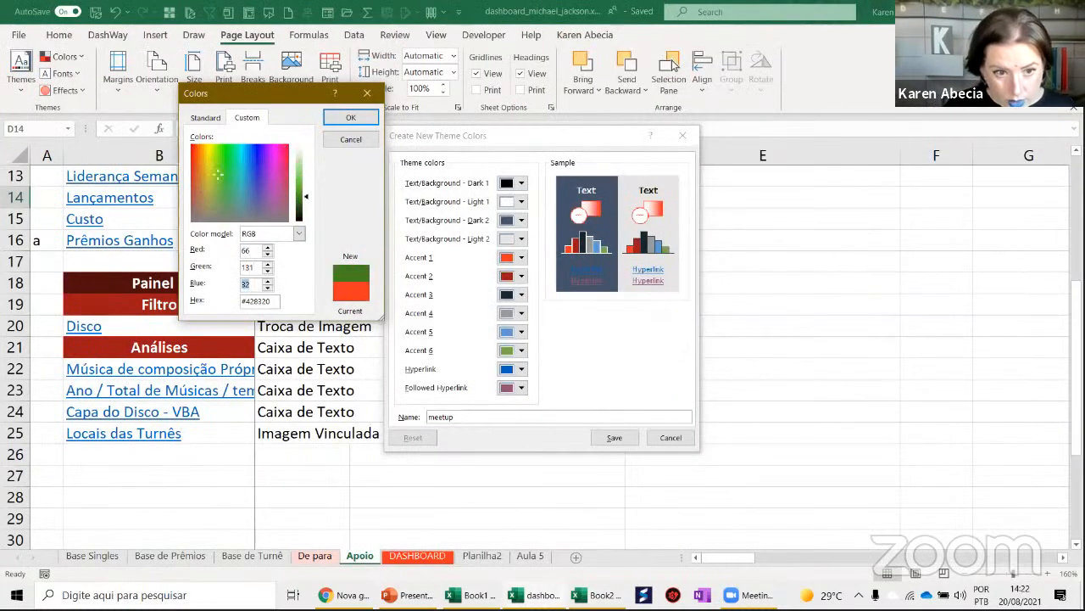
type("242")
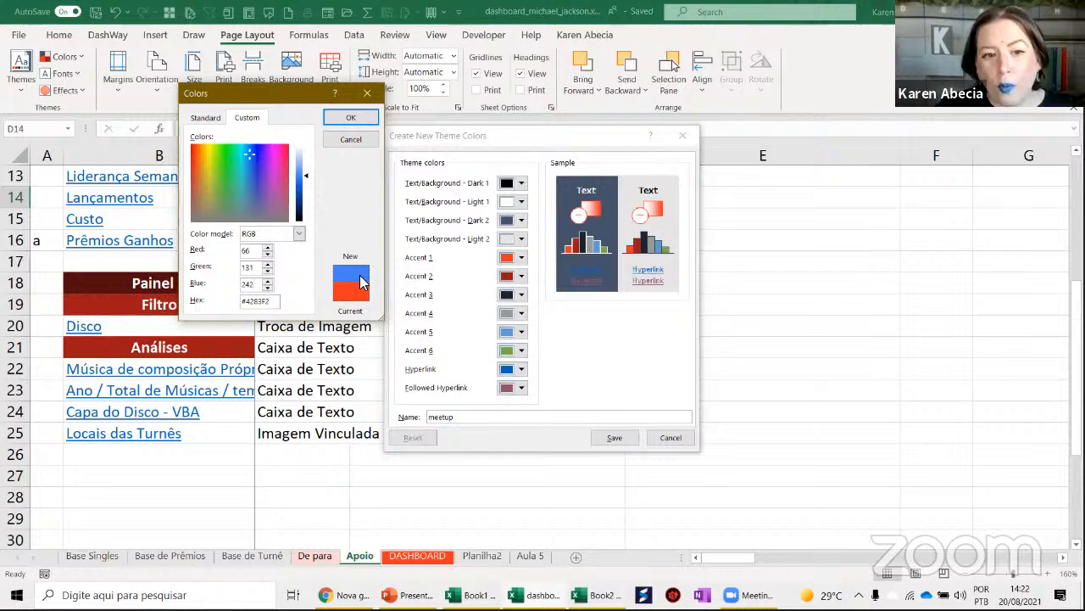
left_click(346, 120)
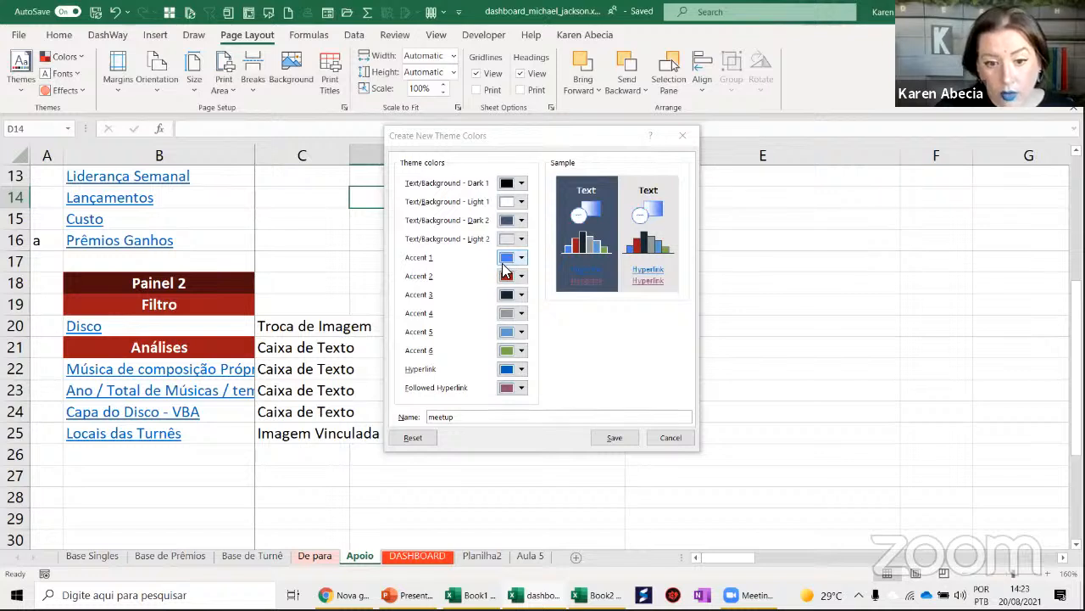
left_click(613, 439)
Examine the DASHBOARD sheet's charts, panels and tour map for the effect of the new Accent 1 color
left_click(496, 348)
left_click(432, 555)
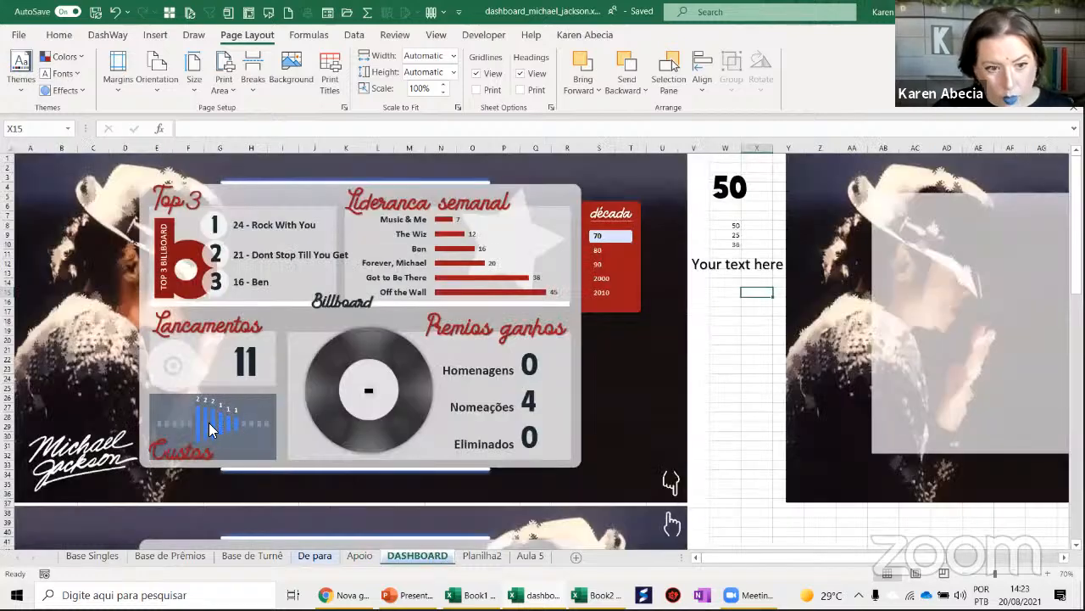
scroll(212, 428, "up", 3, "ctrl")
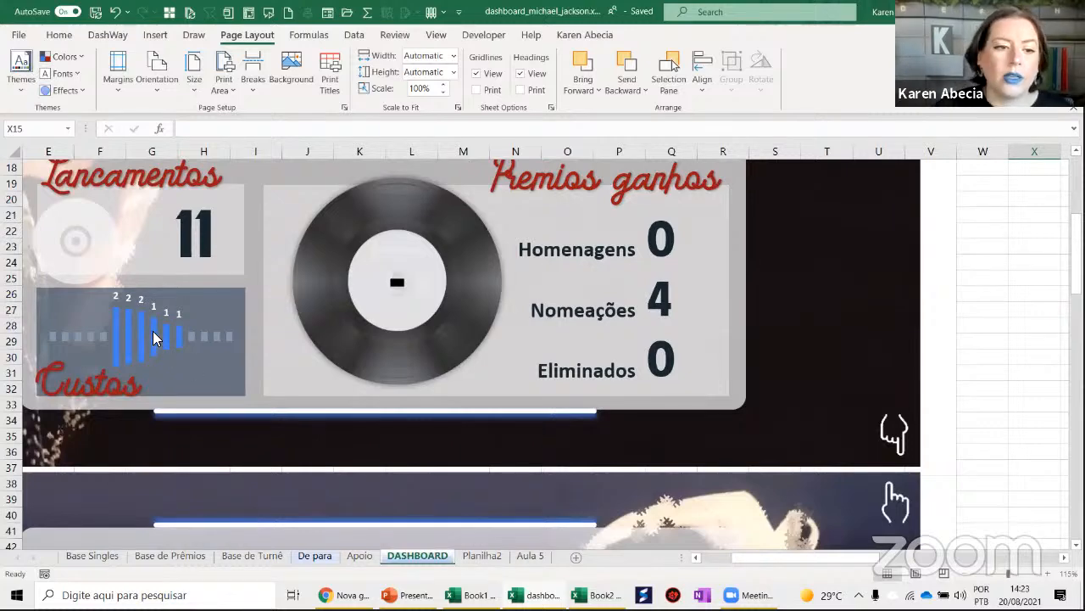
scroll(161, 361, "up", 2)
scroll(252, 344, "up", 4)
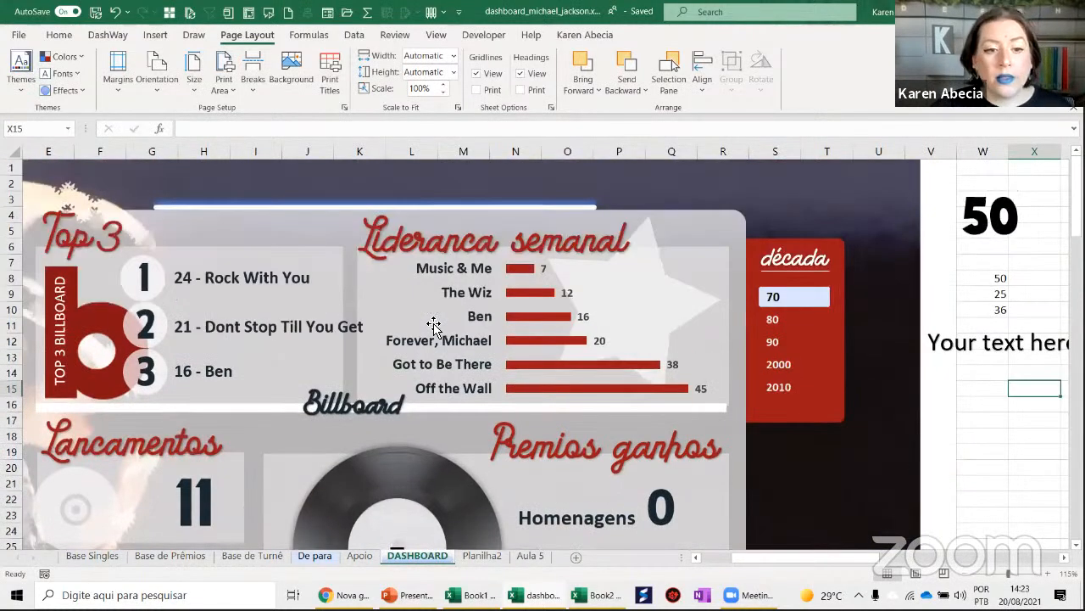
scroll(513, 294, "down", 13)
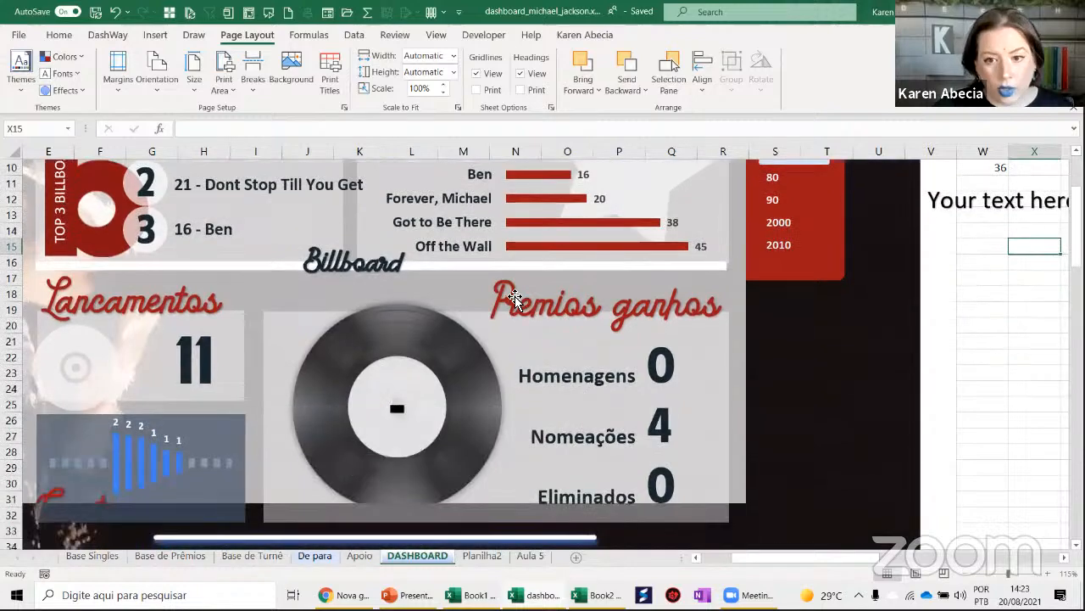
scroll(514, 299, "down", 14)
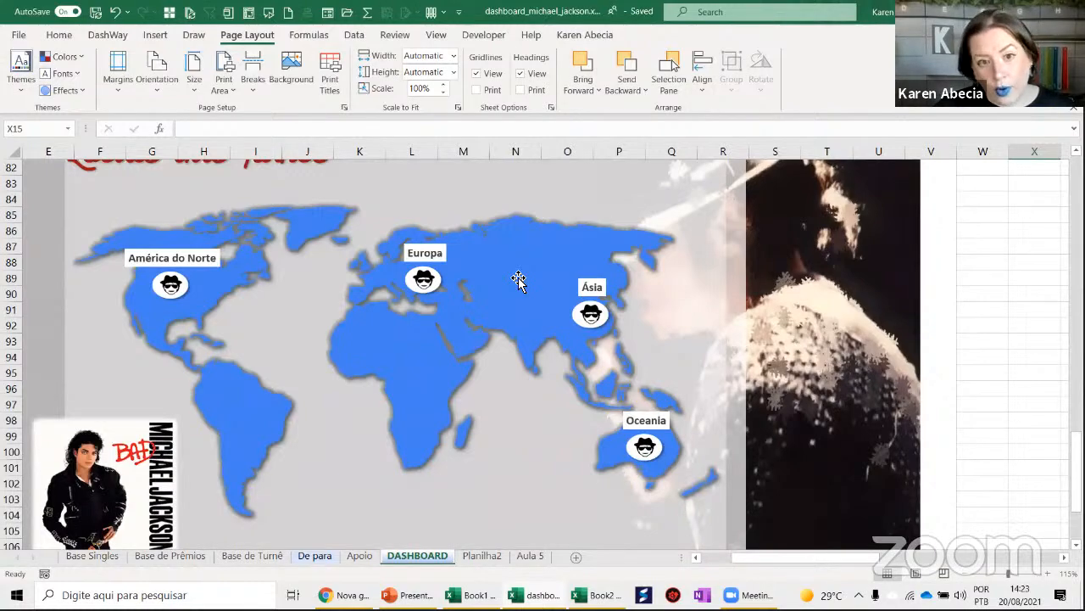
scroll(518, 280, "up", 17)
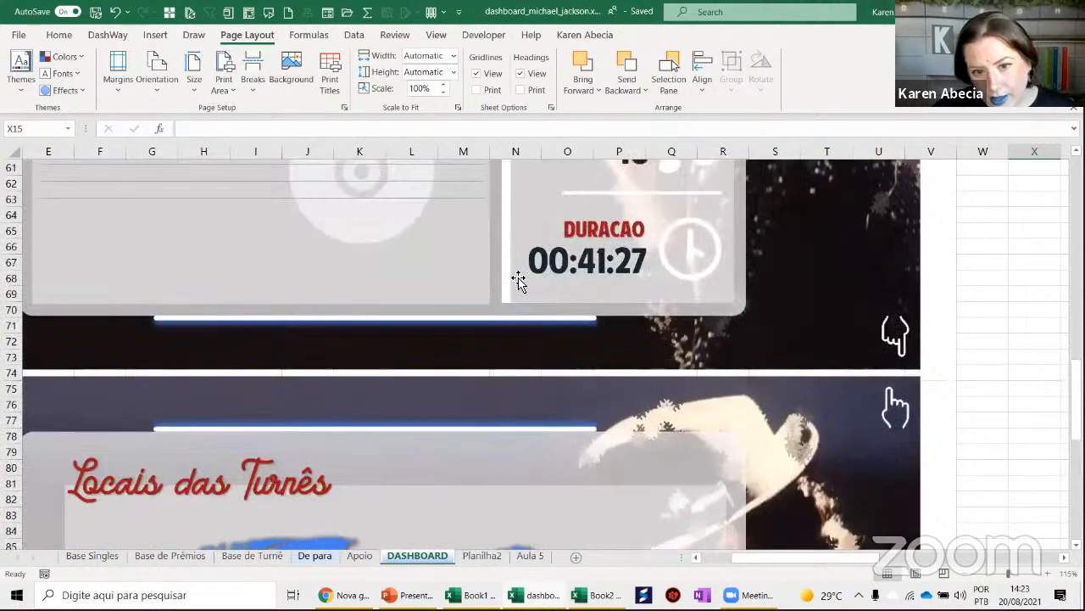
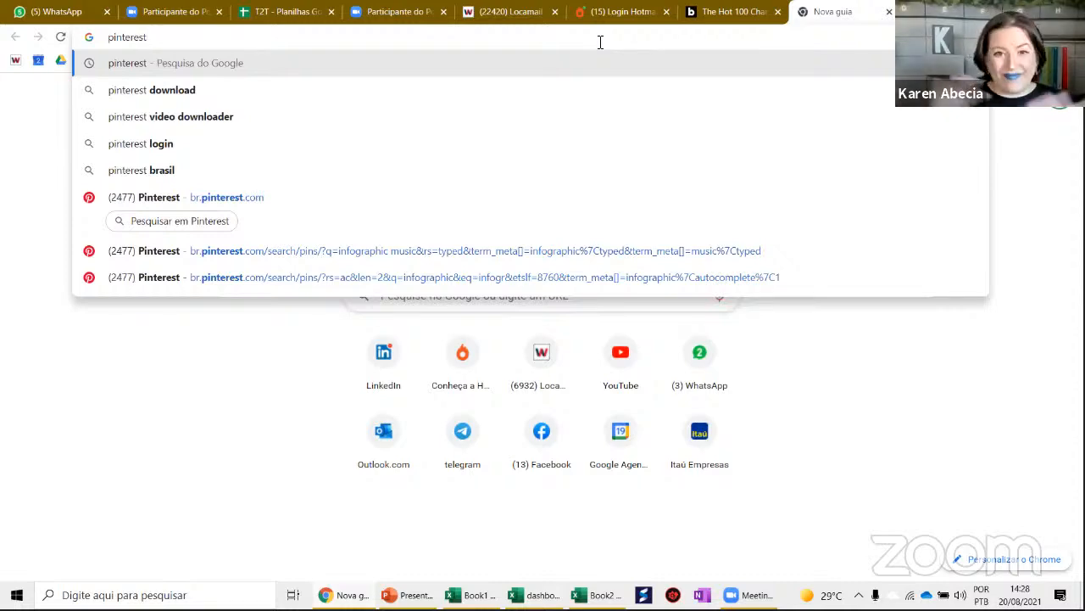
Open Pinterest Brasil through a Google search for "pinterest" and search the site for "infographic music"
key("Return")
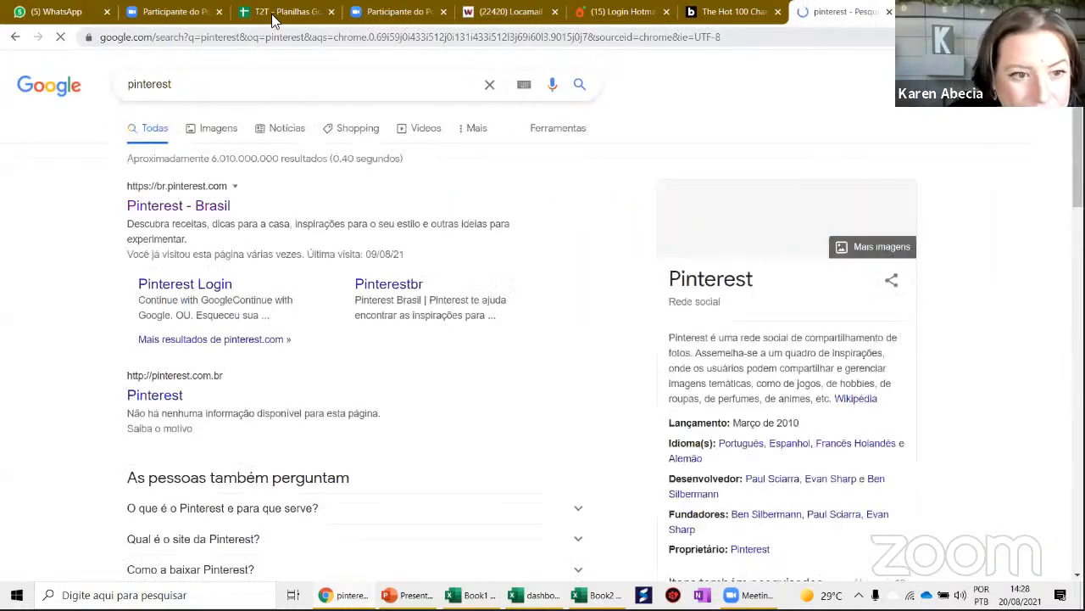
left_click(137, 214)
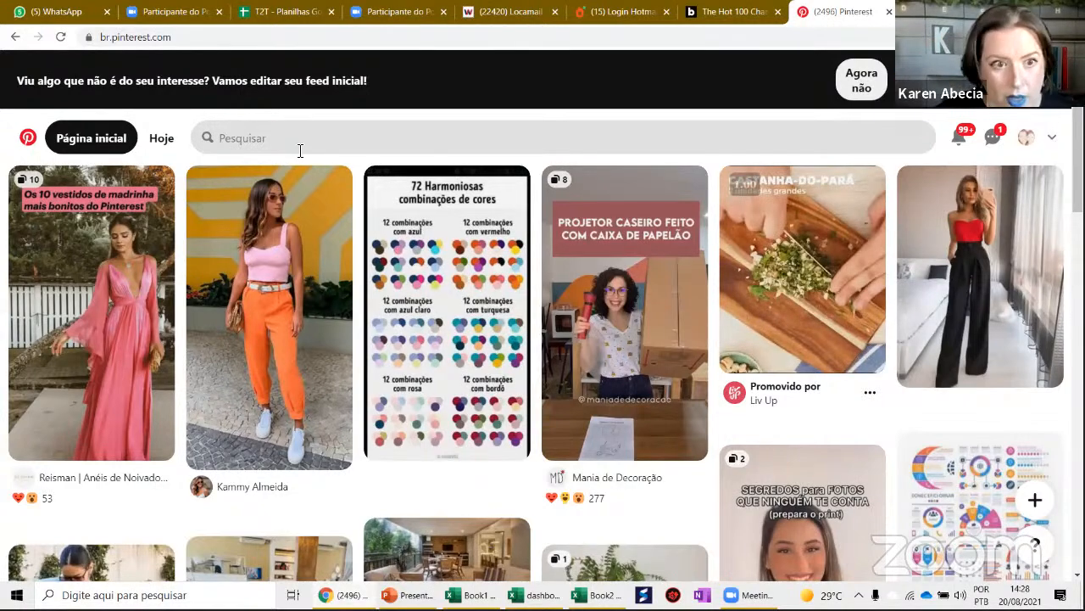
left_click(300, 146)
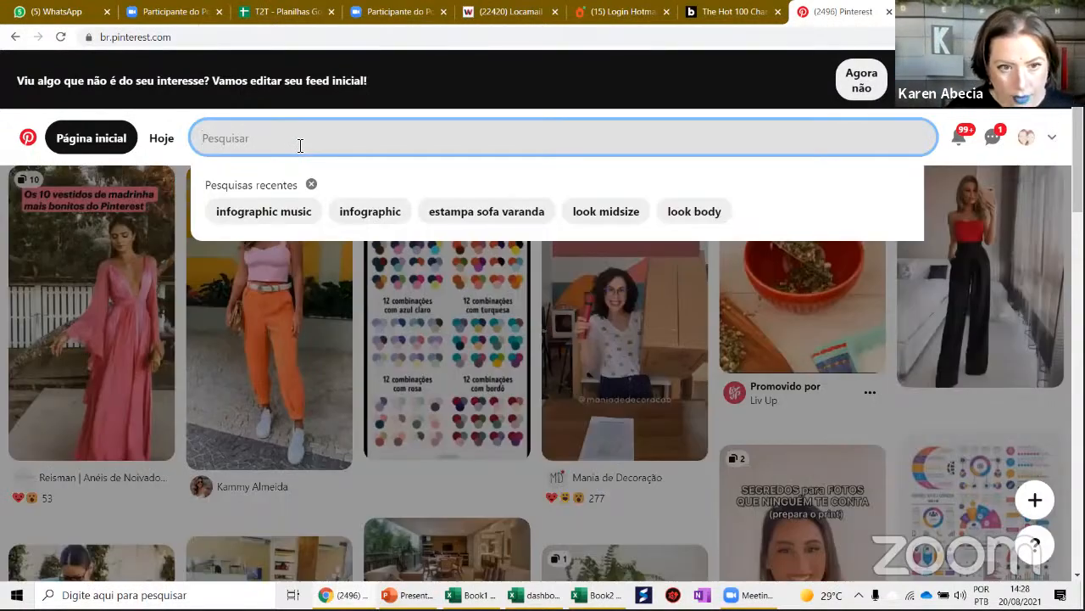
left_click(260, 211)
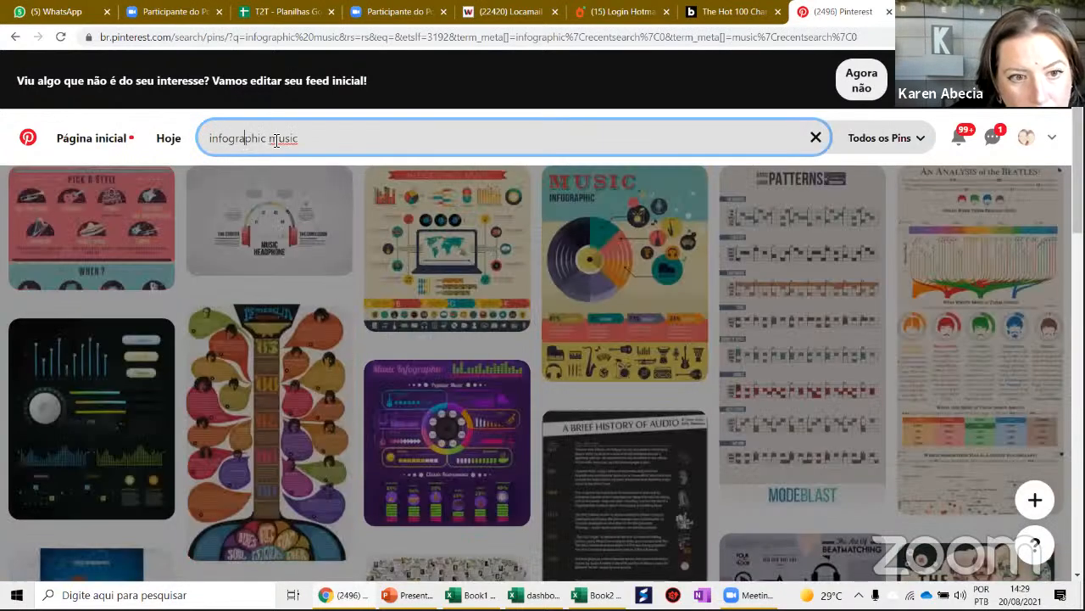
double_click(310, 143)
left_click(314, 143)
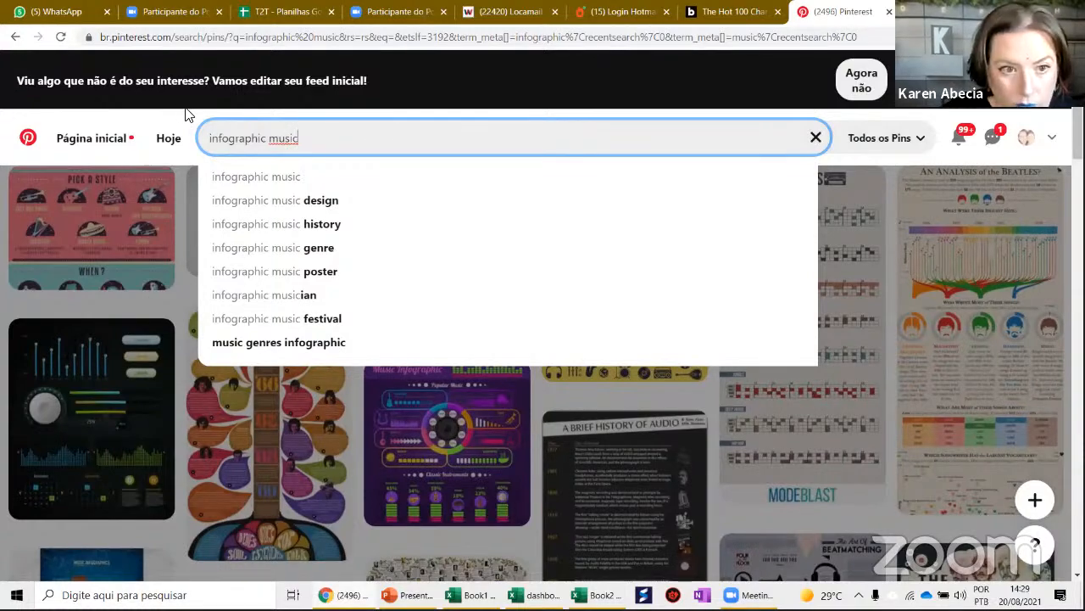
left_click(574, 142)
View the Music Infographic pin with the vinyl record chart in detail and return to the search results
mouse_move(634, 228)
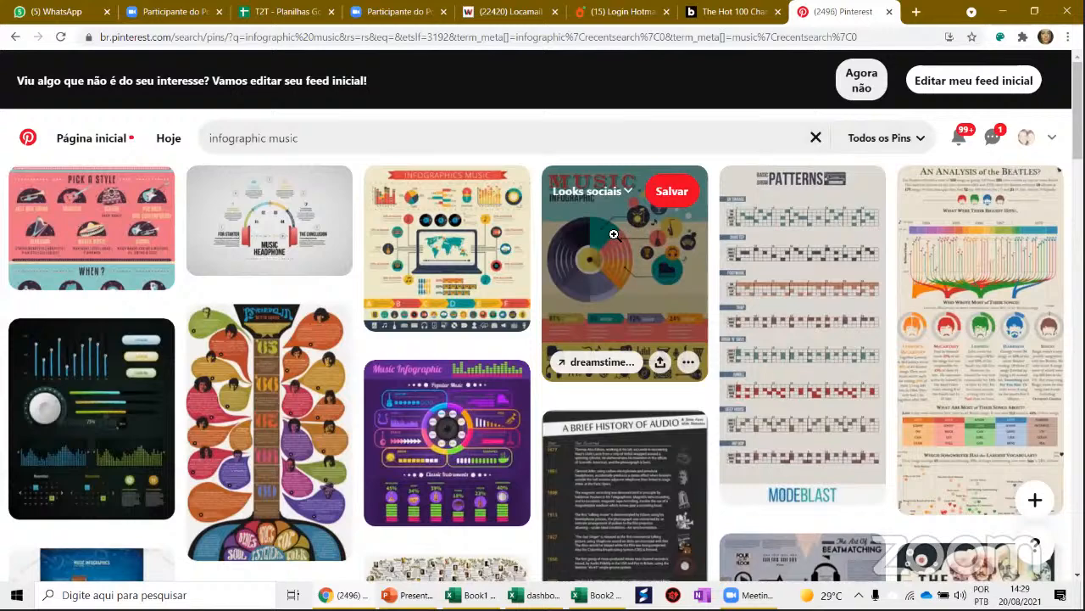
mouse_move(526, 238)
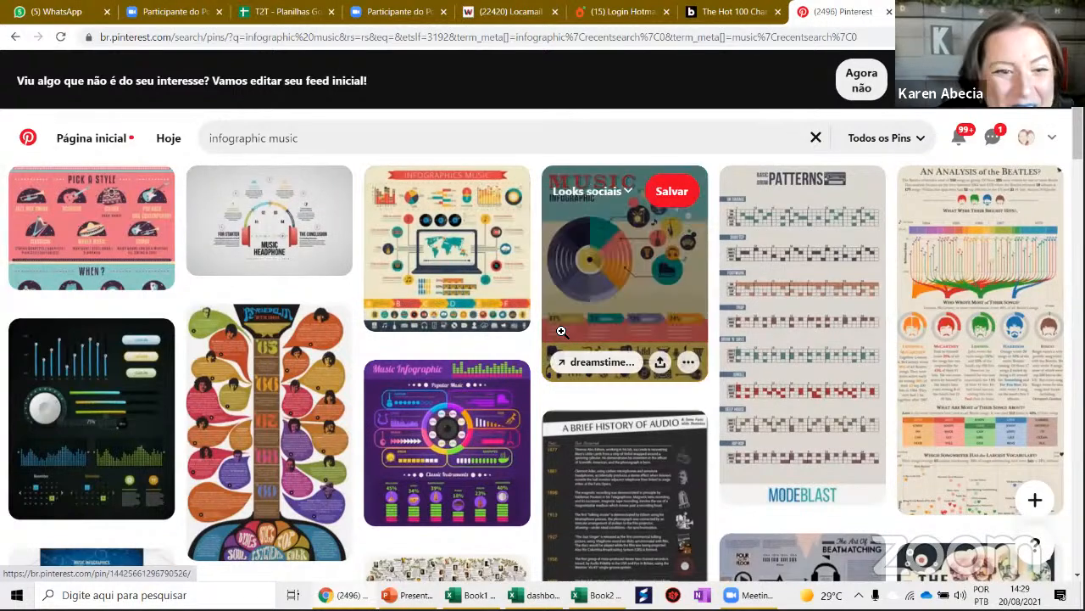
scroll(643, 318, "down", 1)
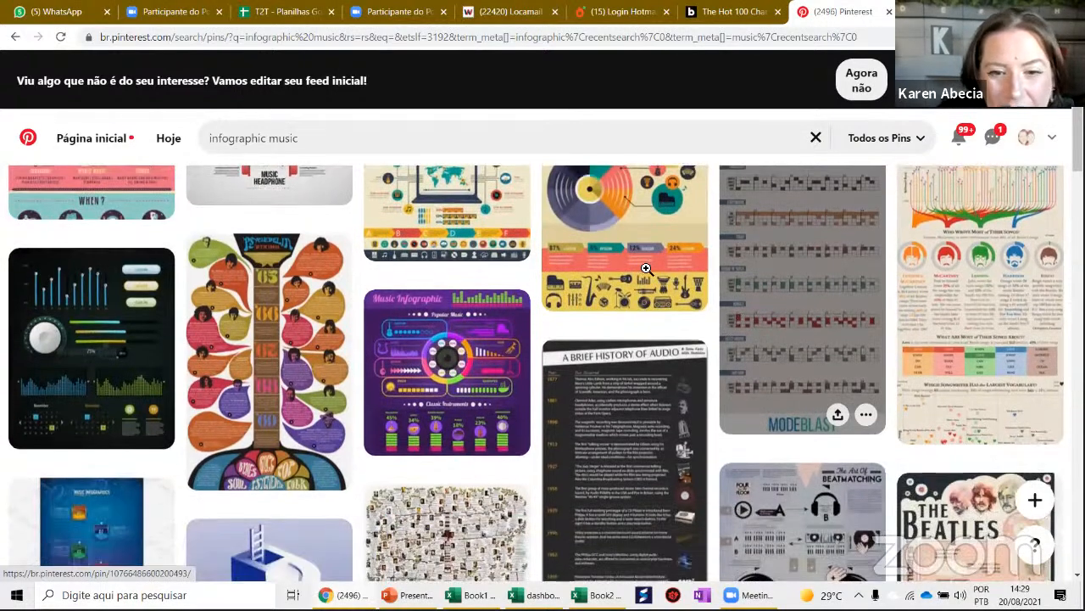
scroll(627, 270, "up", 1)
left_click(592, 273)
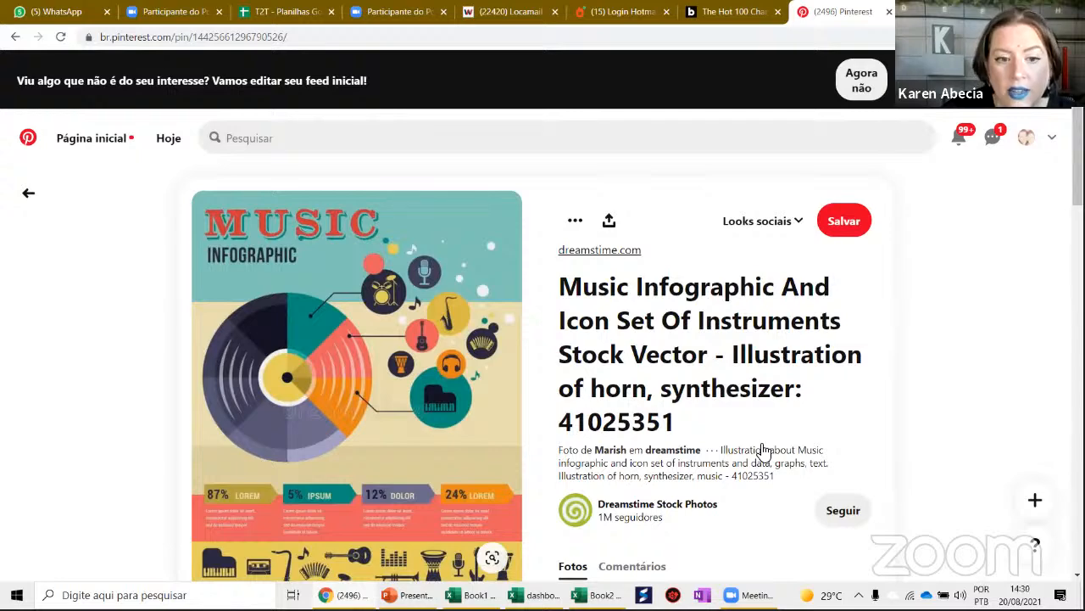
left_click(29, 200)
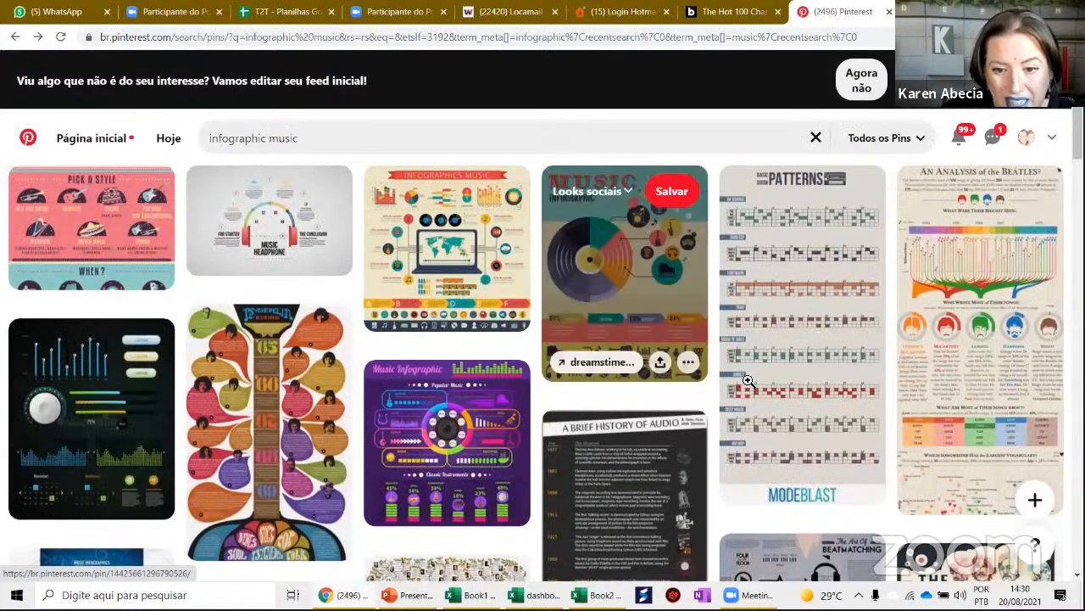
Browse further music infographics, view the electric and acoustic guitar anatomy pin, and return to the results
scroll(959, 527, "down", 1)
scroll(959, 527, "down", 3)
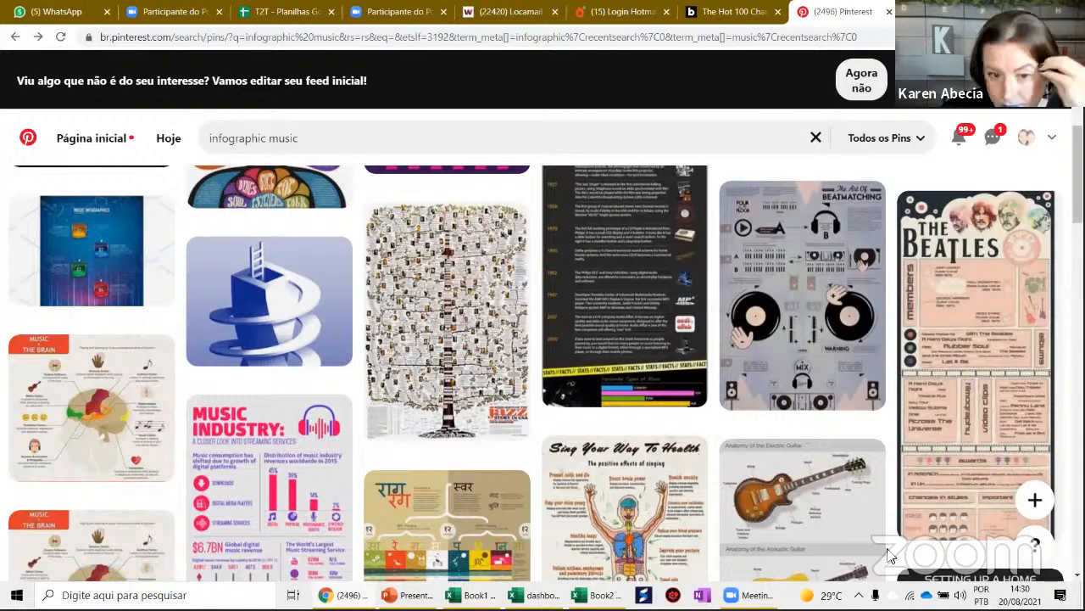
scroll(890, 555, "down", 2)
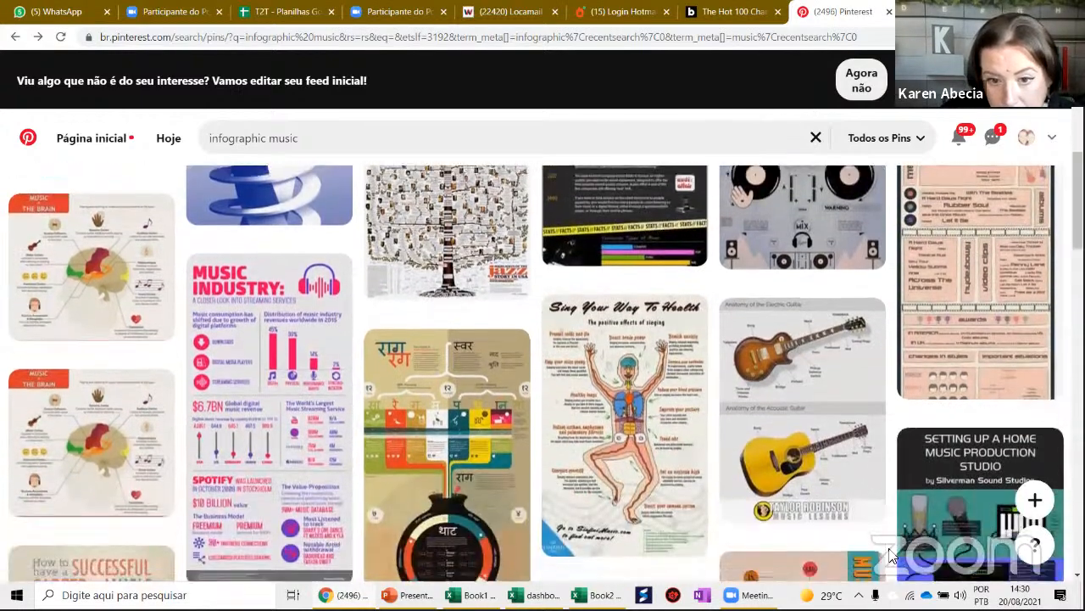
scroll(891, 555, "down", 2)
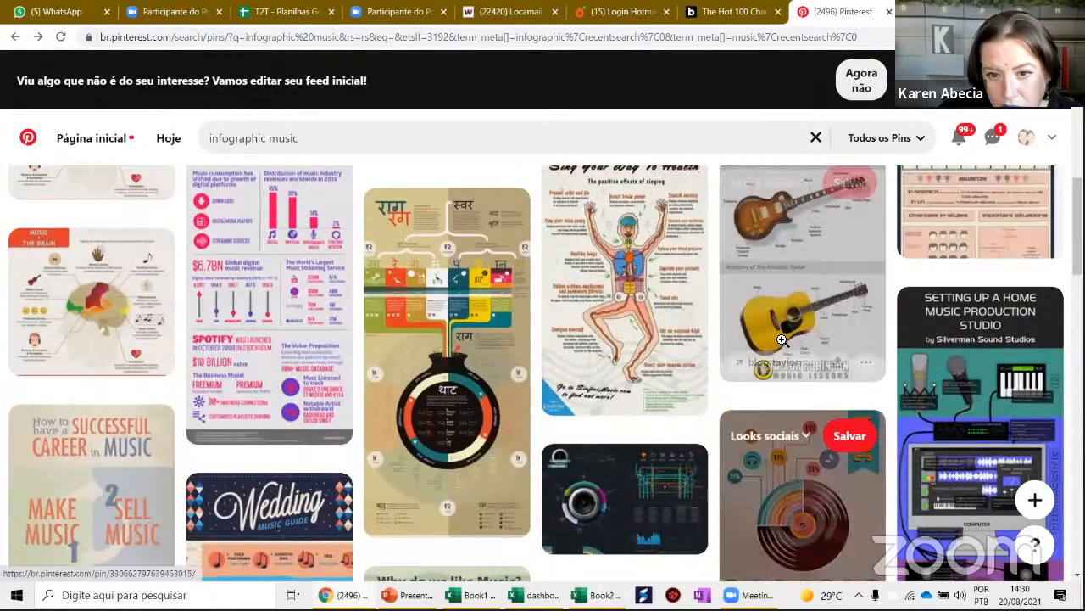
left_click(792, 370)
scroll(50, 309, "down", 2)
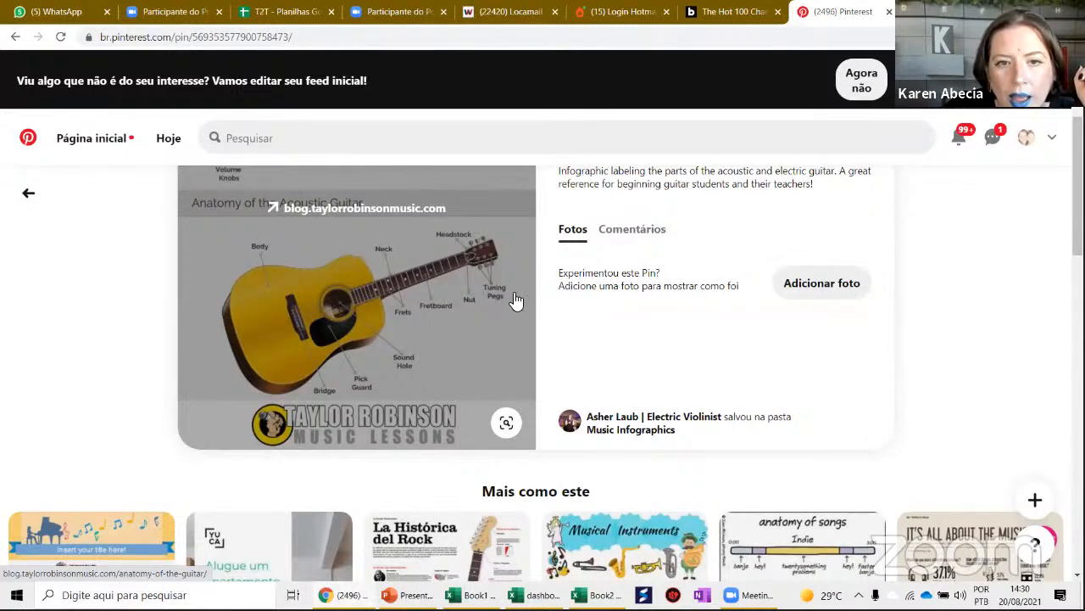
left_click(28, 193)
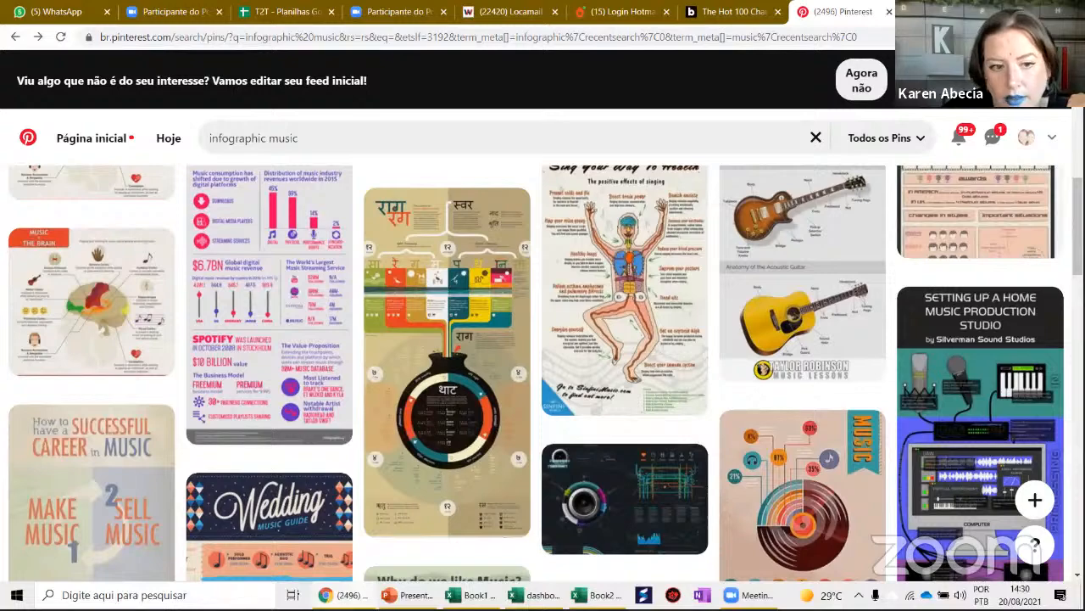
Open the Music Industry streaming services infographic and examine its charts, icons and two-color layout
left_click(222, 233)
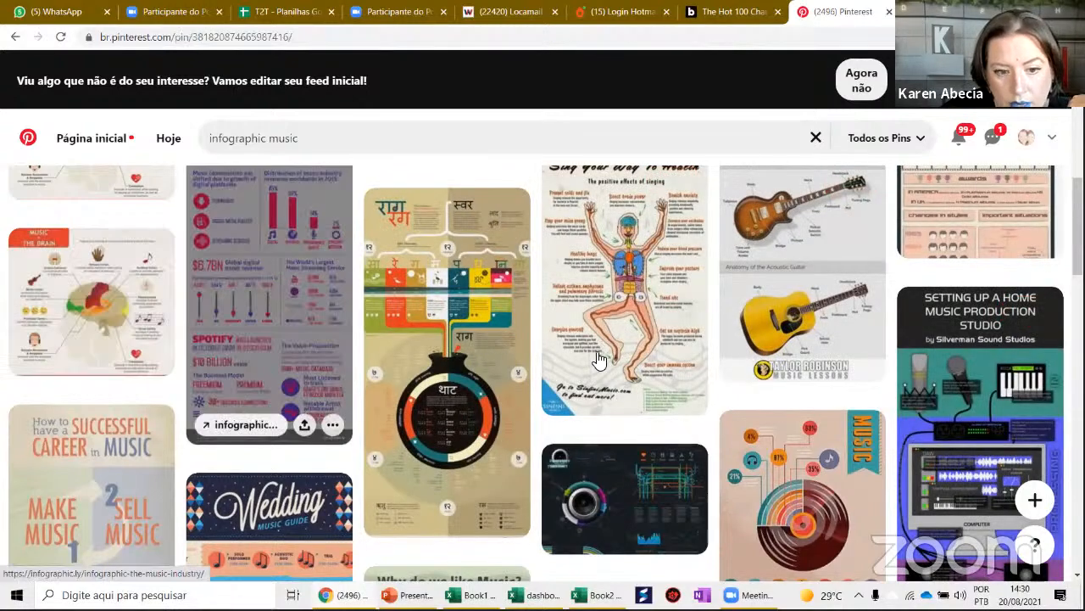
scroll(606, 358, "down", 2)
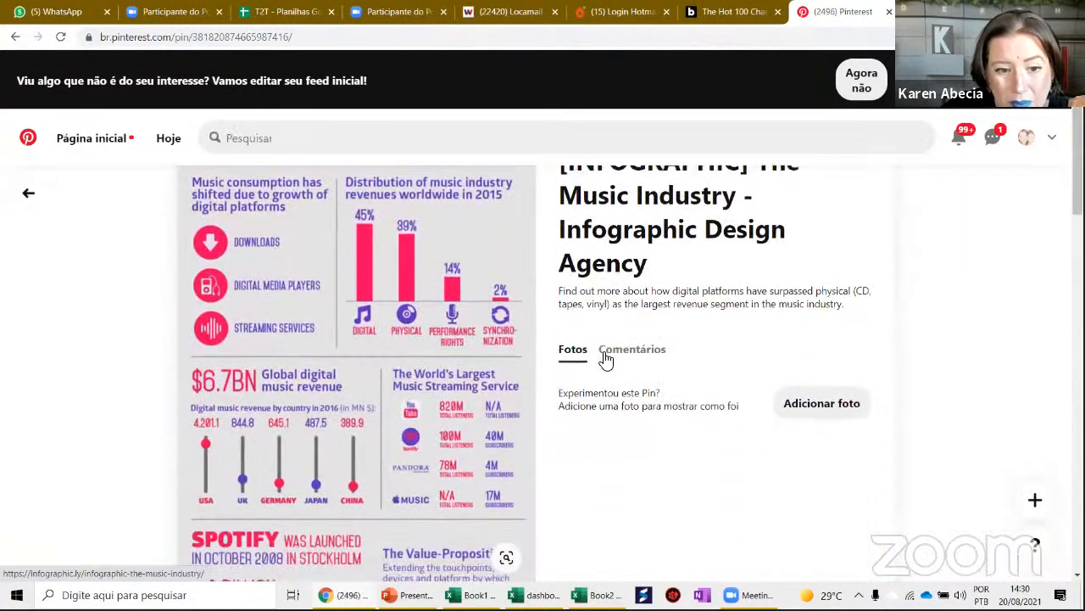
scroll(605, 359, "down", 1)
scroll(606, 360, "down", 3)
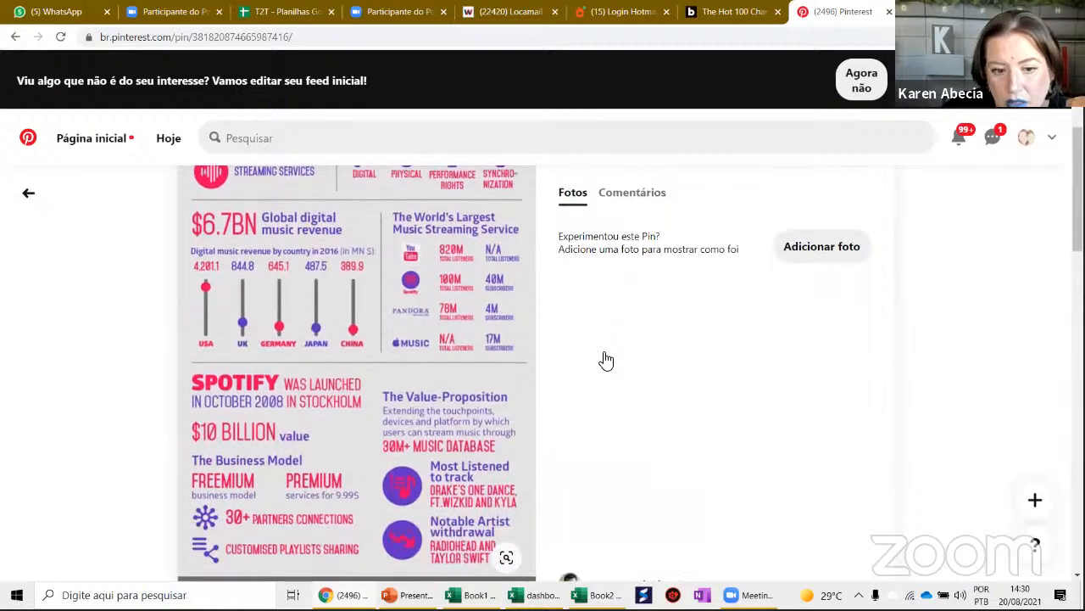
scroll(606, 360, "down", 2)
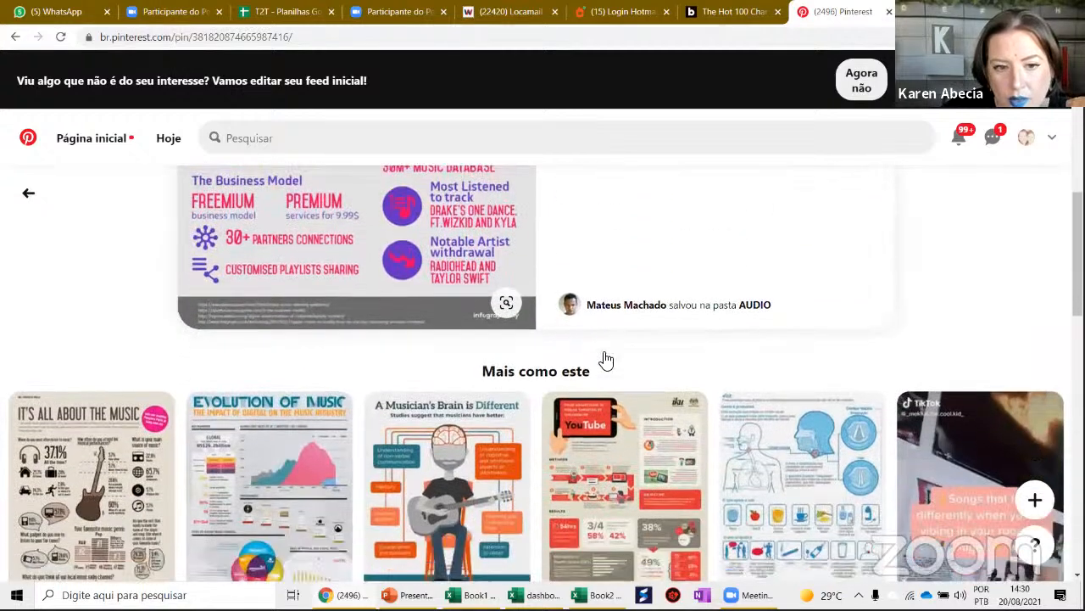
scroll(606, 360, "up", 3)
scroll(607, 360, "up", 3)
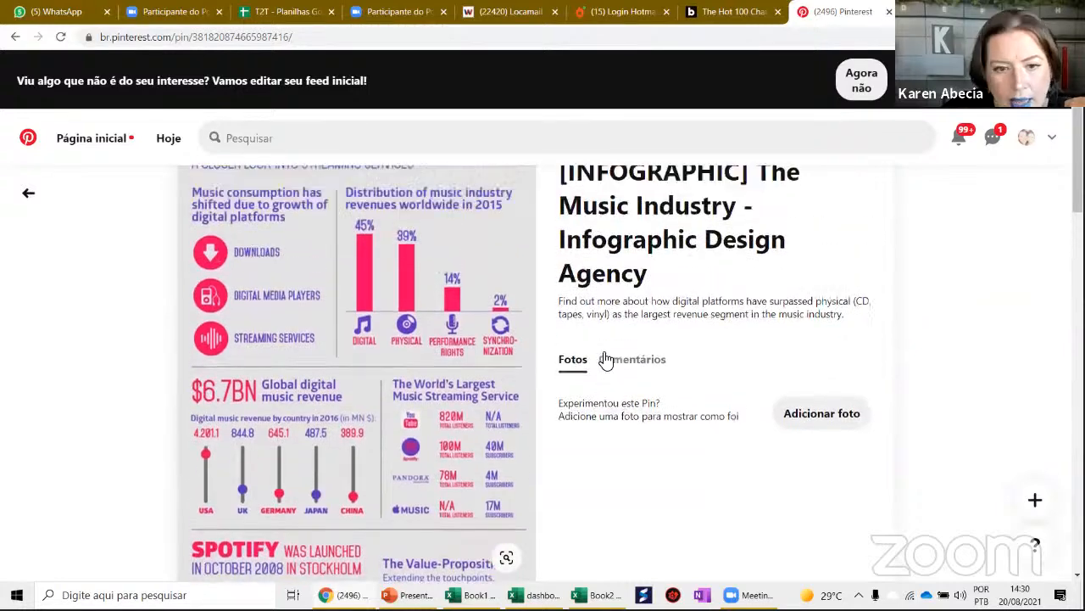
scroll(606, 361, "down", 3)
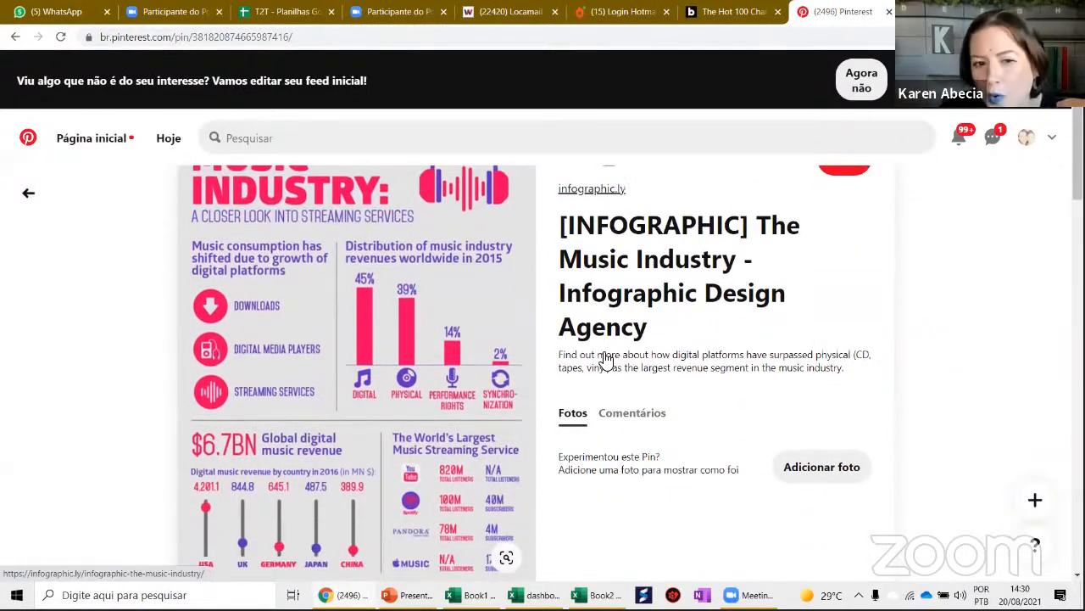
Open the related pin "It's All About the Music: Survey Says" and examine its guitar chart and icon-based figures
scroll(618, 361, "down", 4)
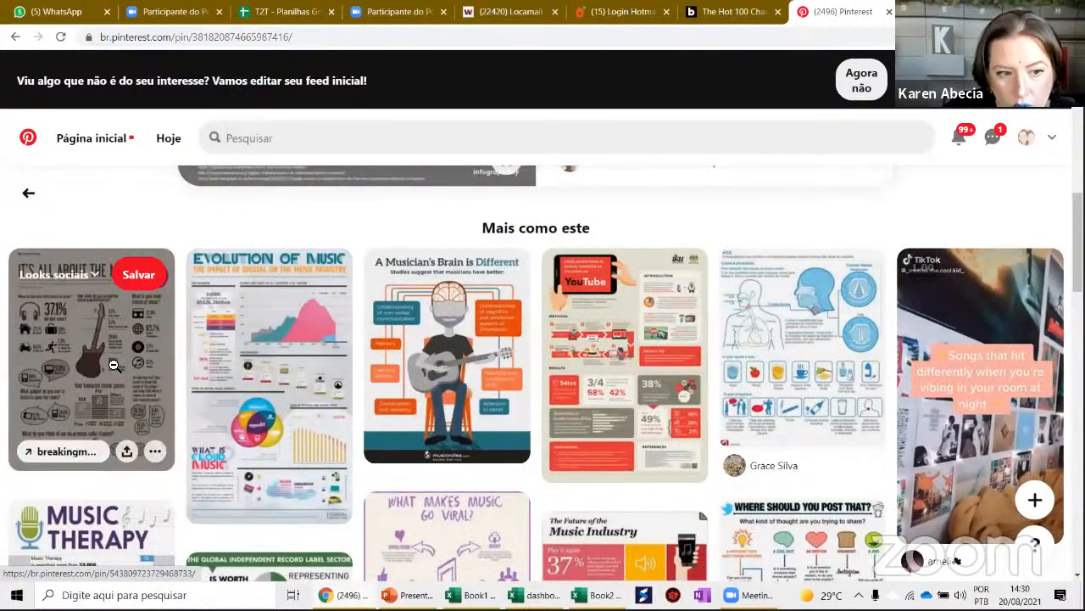
left_click(149, 372)
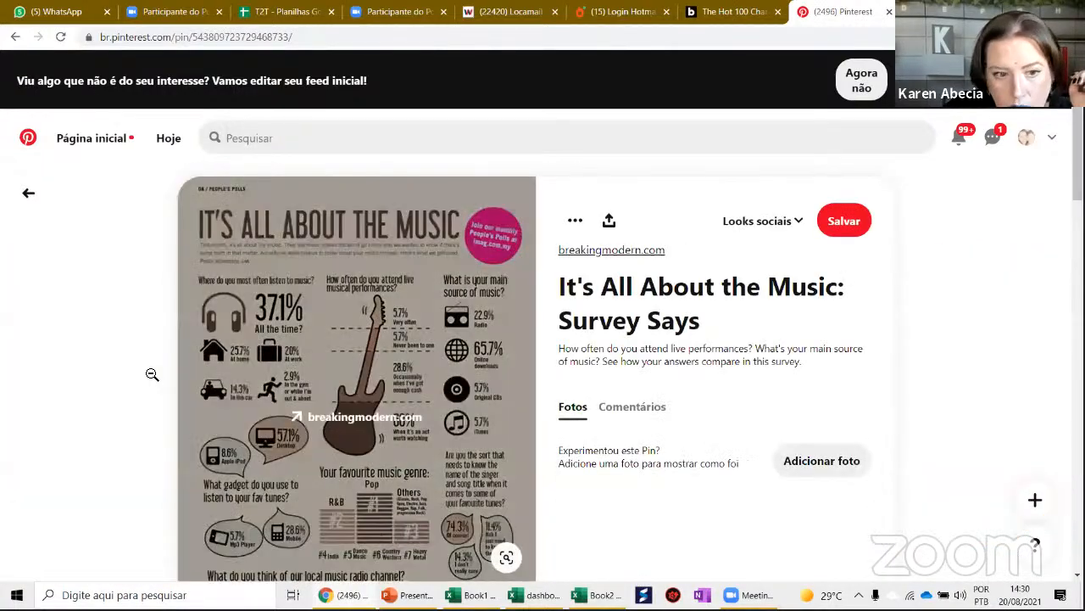
scroll(151, 374, "down", 1)
scroll(152, 374, "down", 3)
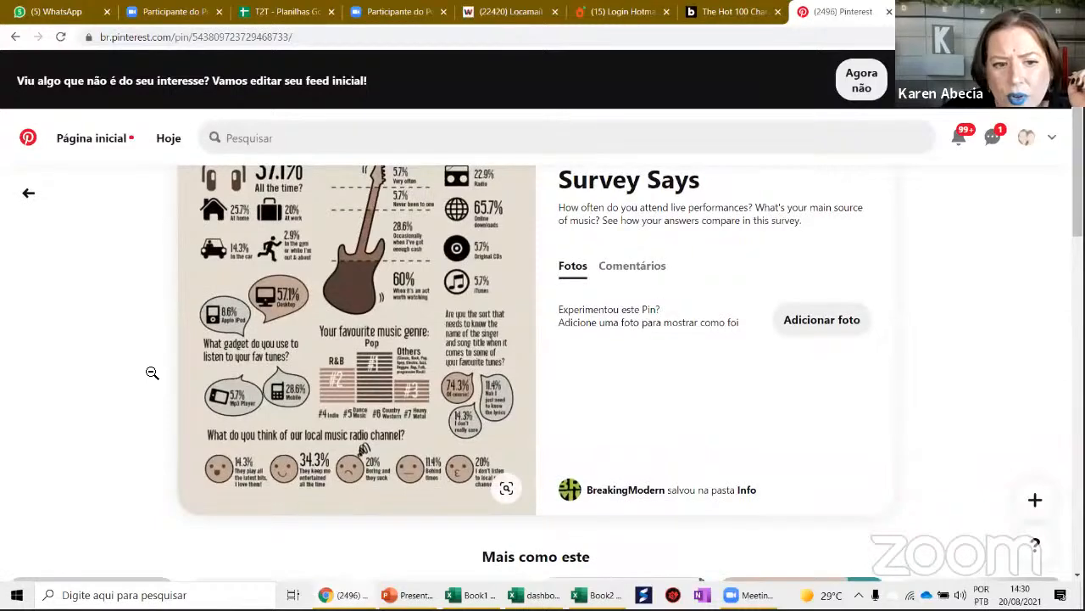
scroll(152, 372, "up", 4)
scroll(153, 373, "down", 2)
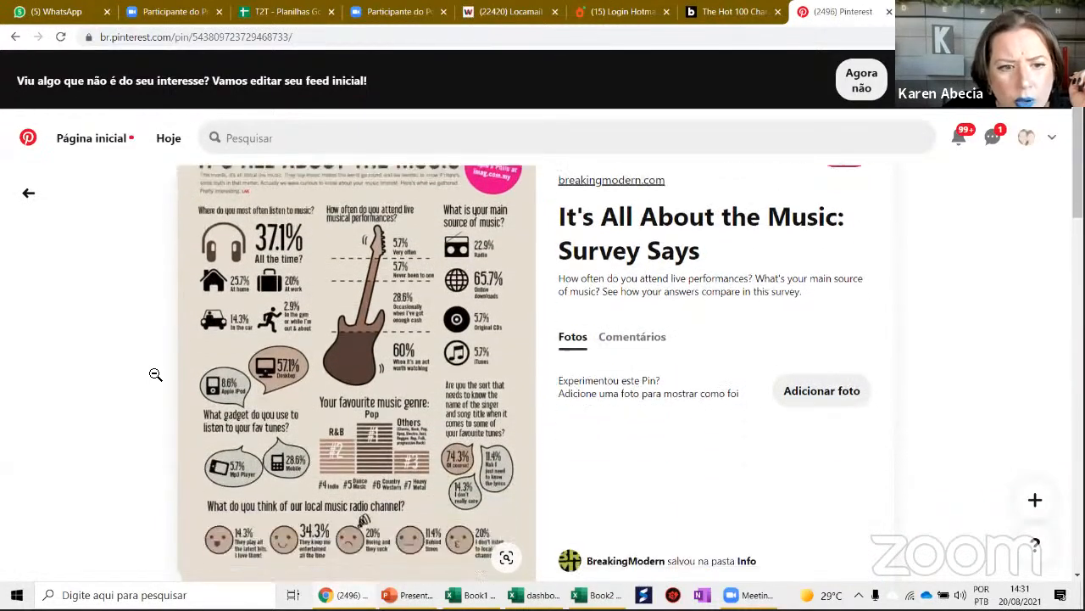
scroll(156, 374, "down", 3)
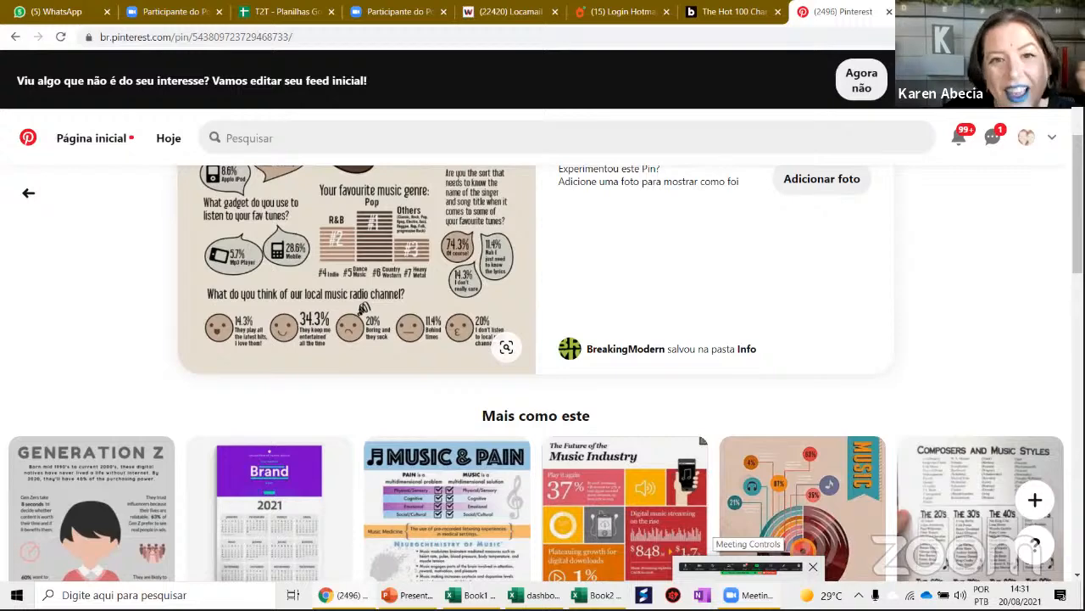
Switch back to the Michael Jackson dashboard workbook in Excel and zoom the DASHBOARD sheet out to 70%
left_click(596, 595)
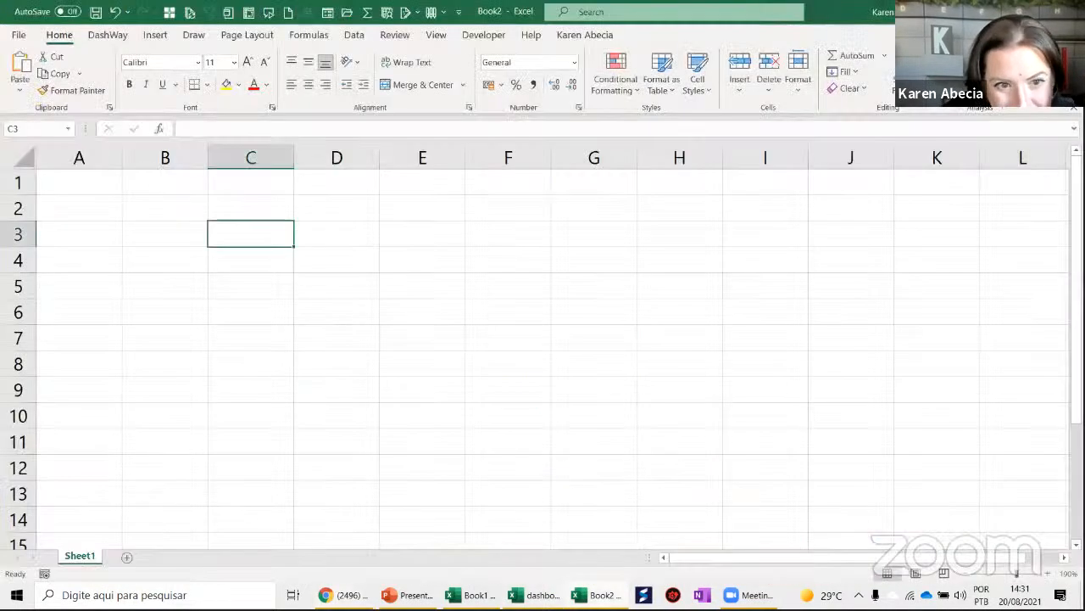
left_click(533, 595)
left_click(1022, 411)
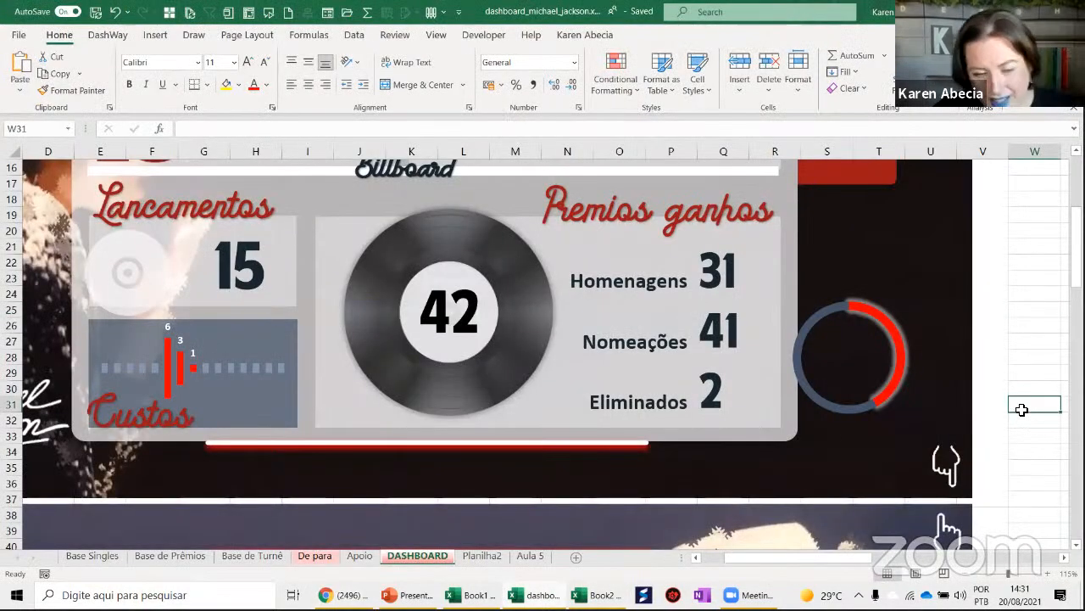
scroll(1022, 410, "down", 2, "ctrl")
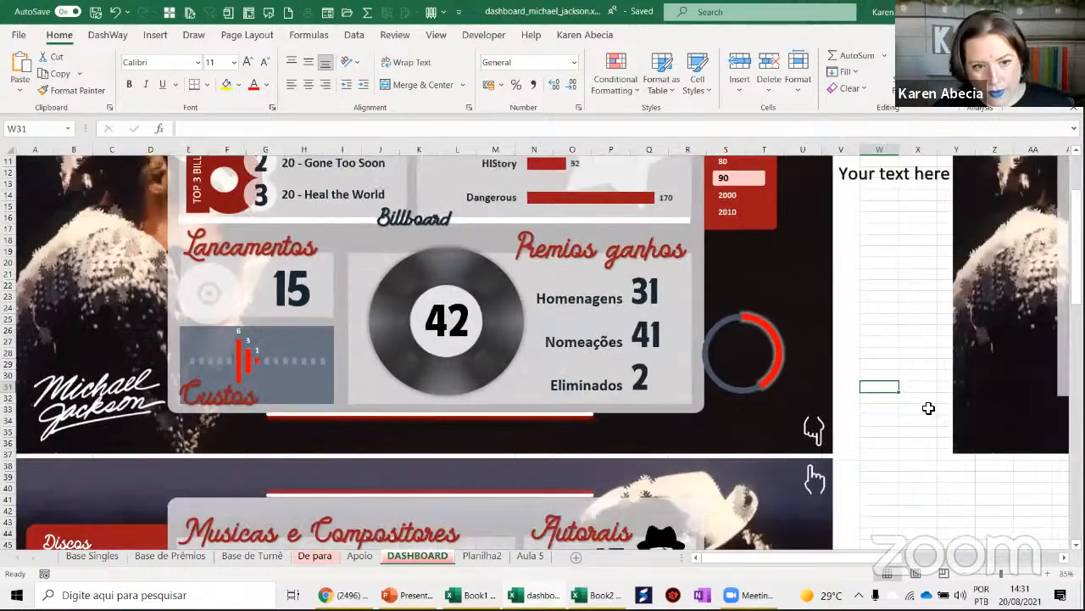
scroll(887, 387, "down", 1, "ctrl")
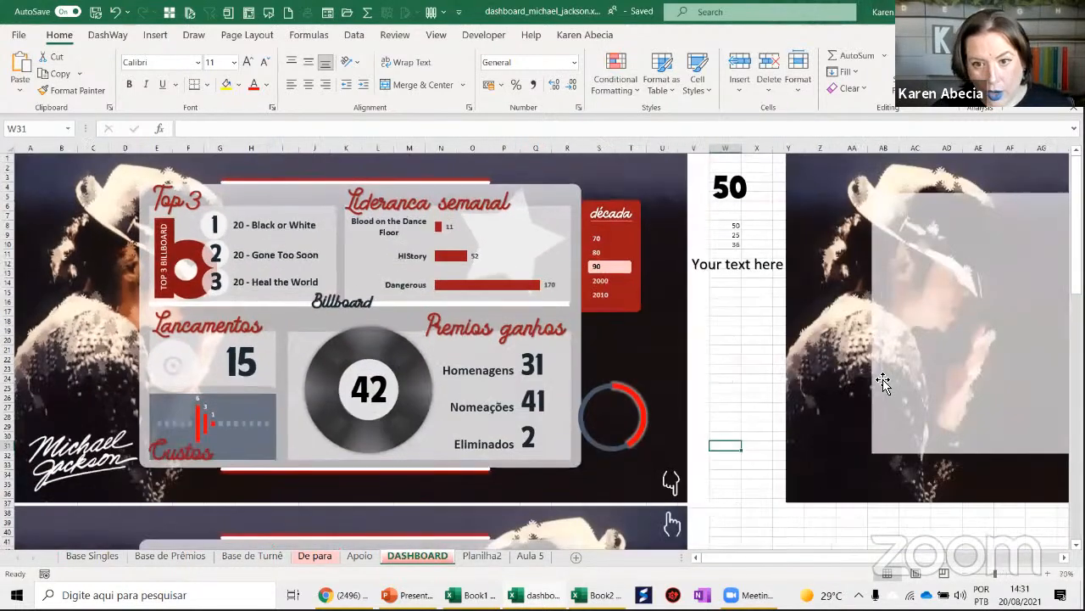
Move the red and blue-grey doughnut chart onto the center of the vinyl record, around the number 42
left_click(481, 289)
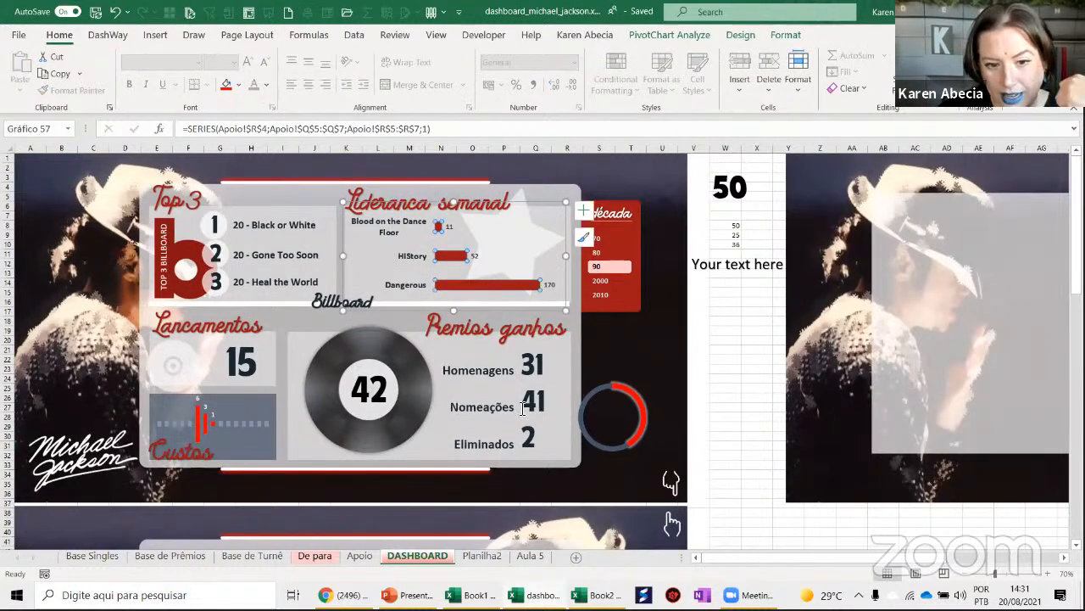
left_click(615, 451)
left_click_drag(607, 458, 398, 432)
Look up the pie and doughnut chart insertion option while the vinyl record's doughnut chart is selected
left_click(155, 34)
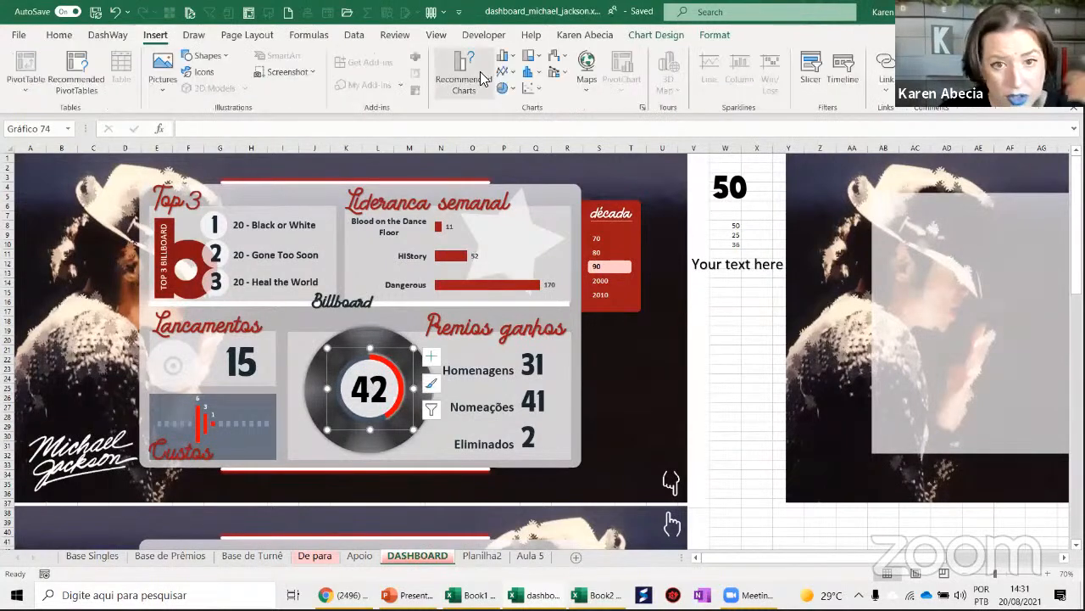
left_click(512, 91)
left_click(512, 92)
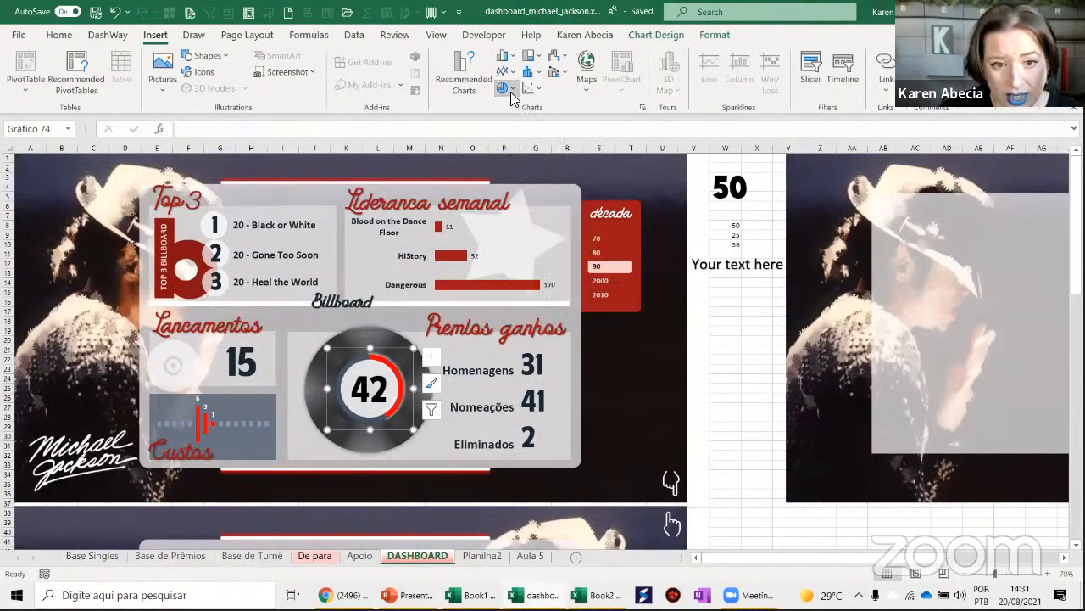
left_click(746, 398)
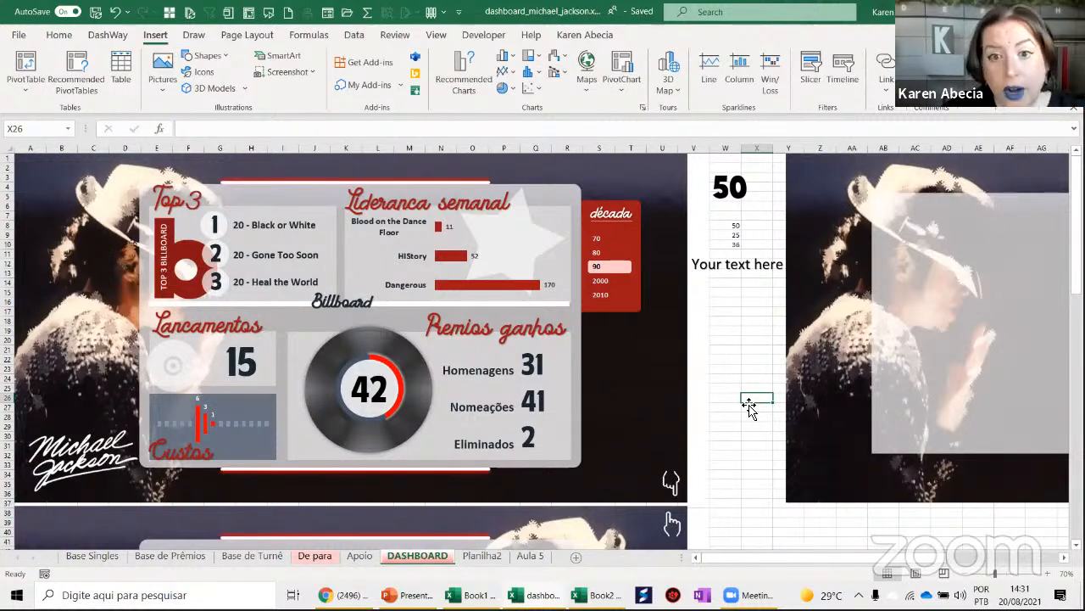
Zoom the DASHBOARD sheet in to 145% on the Custos chart and examine its mirrored red bars
left_click(205, 429)
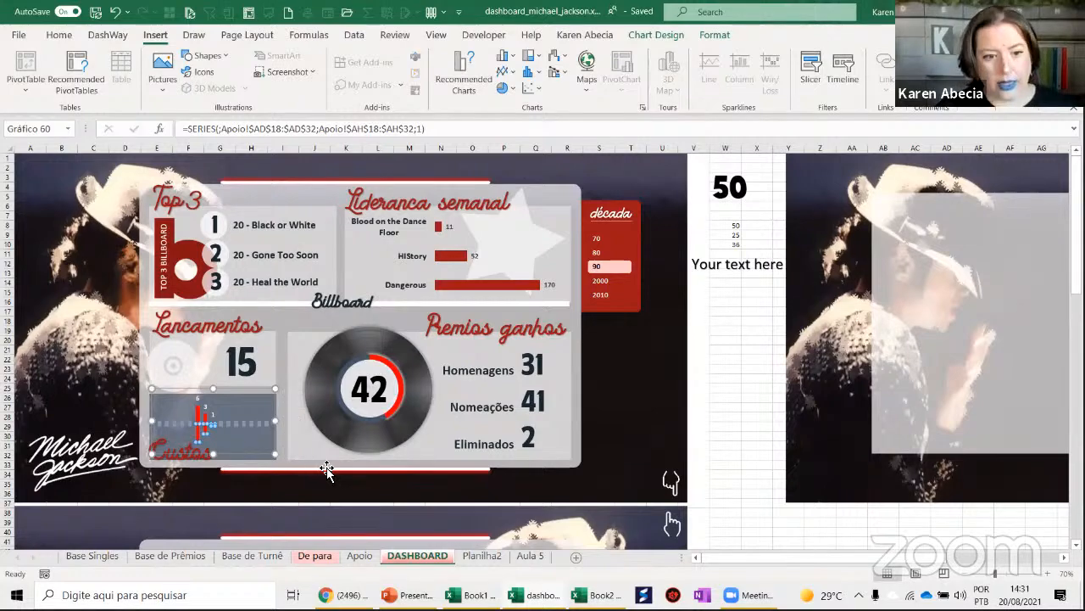
scroll(332, 472, "up", 1)
scroll(335, 457, "up", 4)
left_click(347, 434)
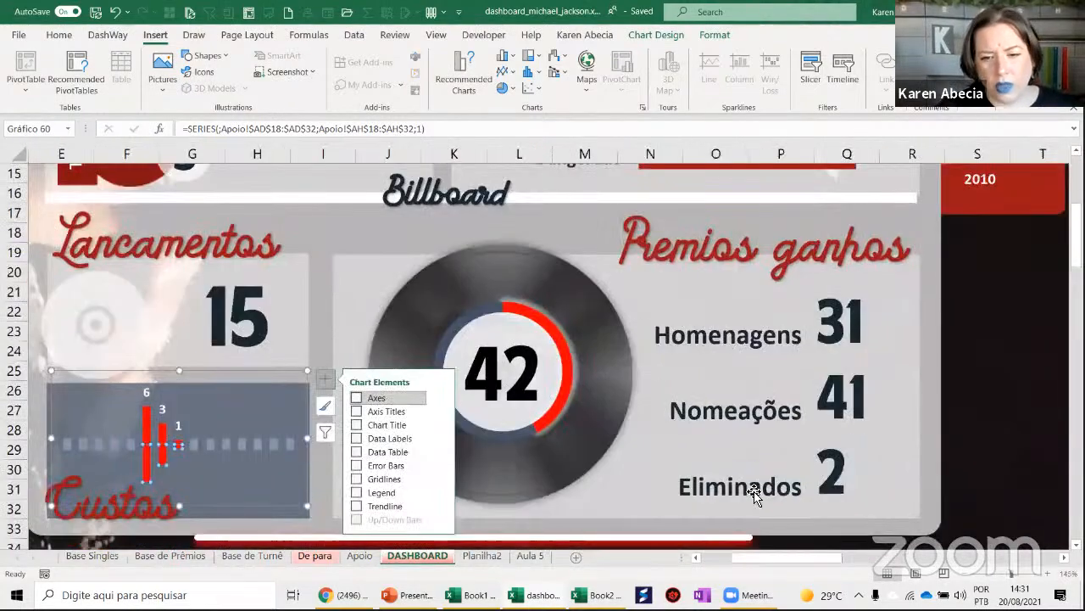
left_click(1003, 452)
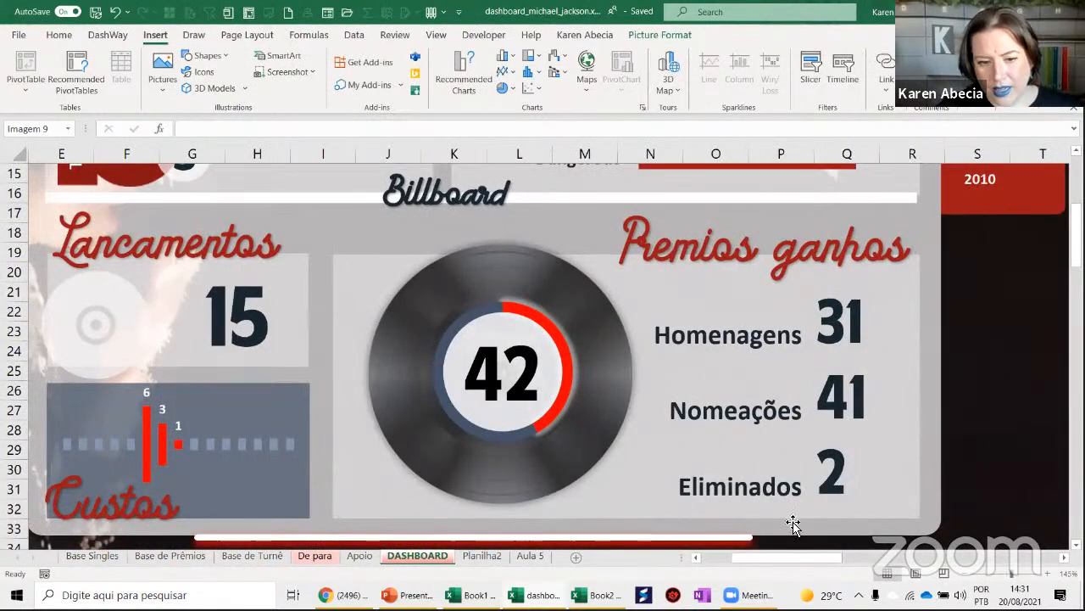
scroll(732, 443, "left", 2)
scroll(732, 444, "down", 2)
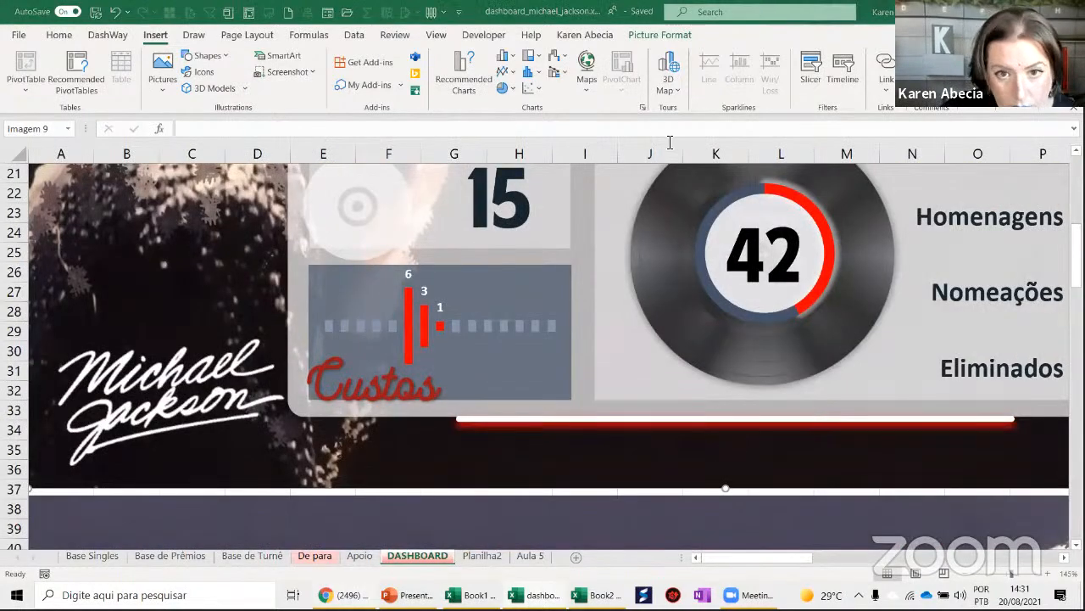
Switch to Chrome, search Google Images for "audio" in a new tab, and open the blue sound-wave picture with the microphone
key("alt+Tab")
key("ctrl+t")
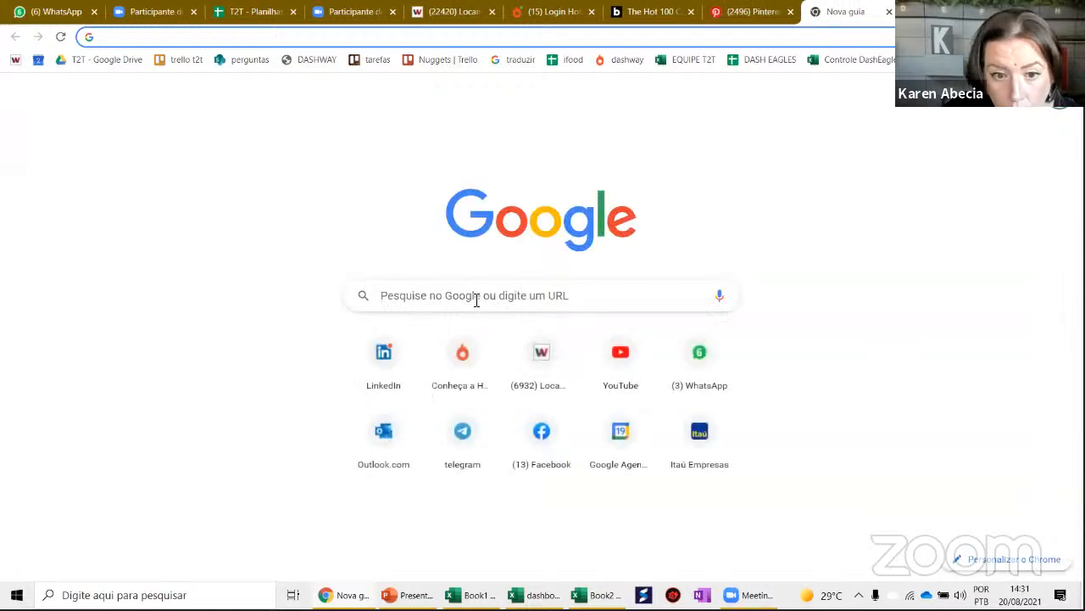
left_click(476, 296)
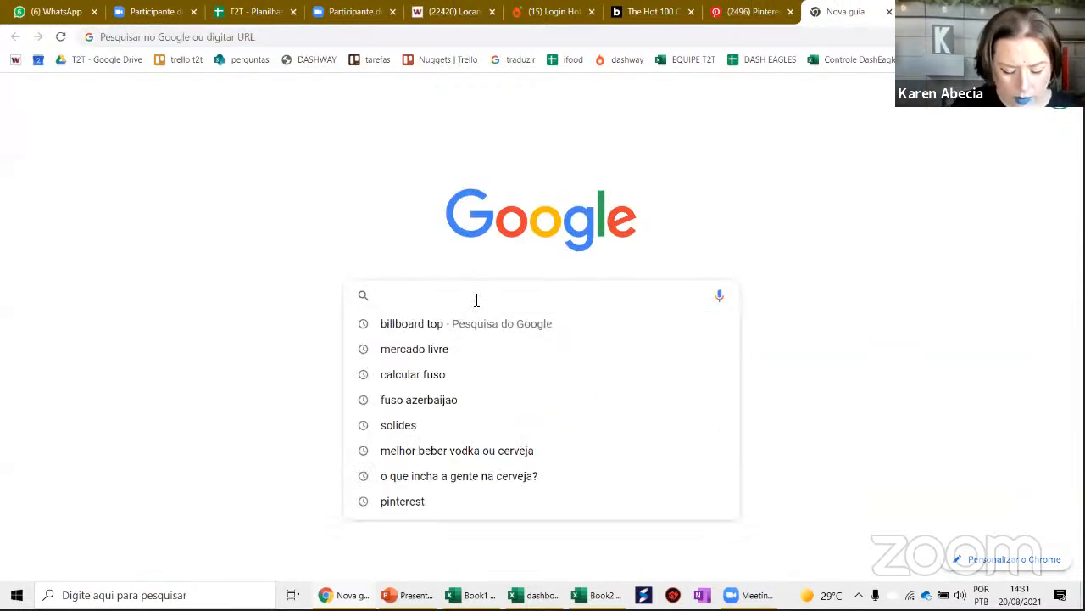
type("audio")
key("Return")
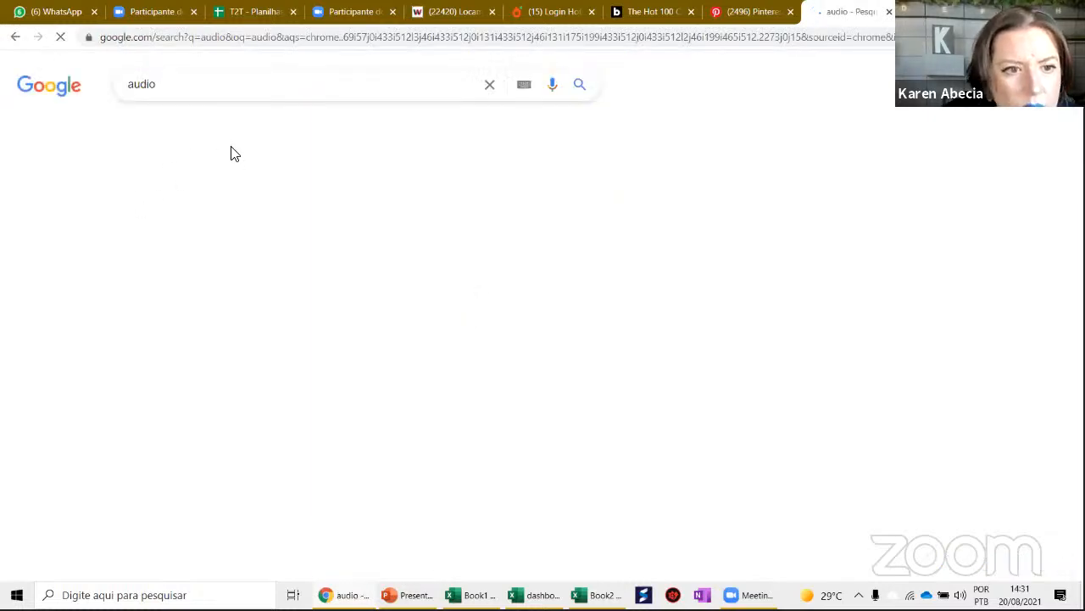
left_click(334, 129)
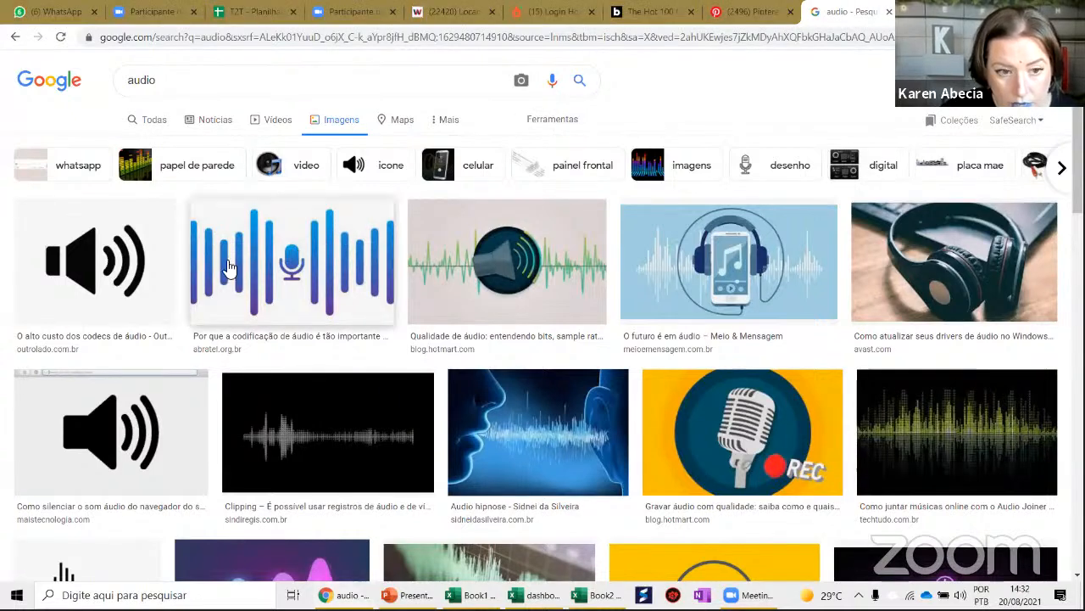
left_click(320, 292)
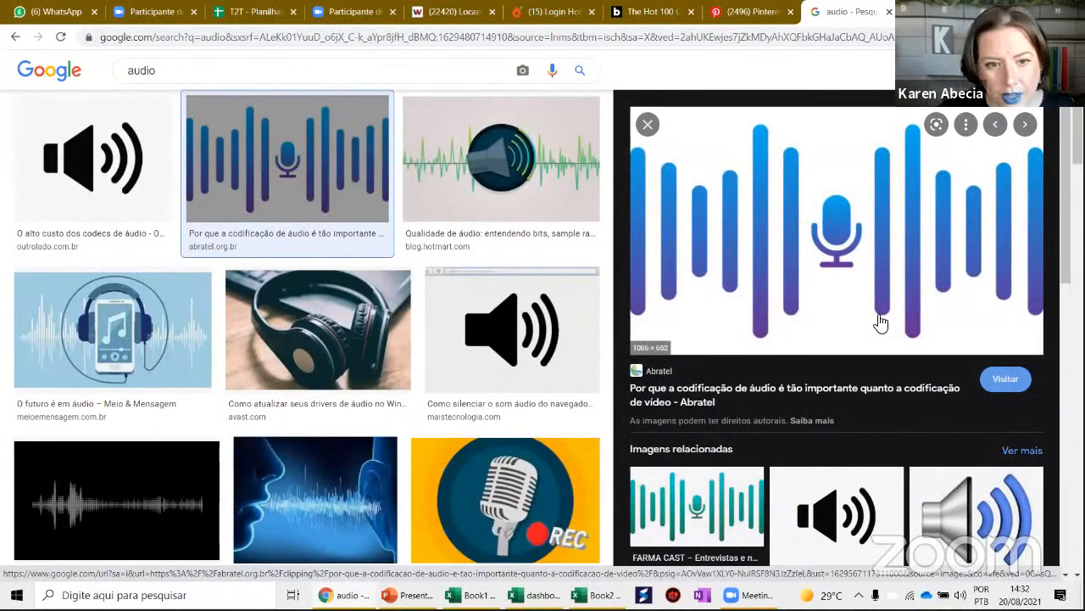
Return to the dashboard in Excel and inspect the Custos chart's mirrored series and plot area
key("alt+Tab")
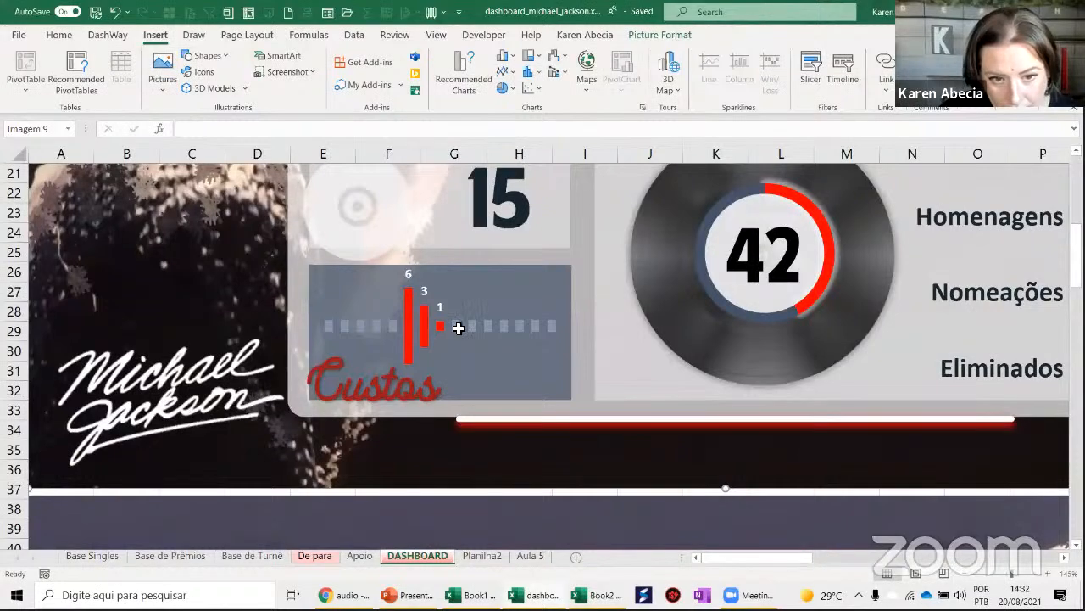
left_click(458, 329)
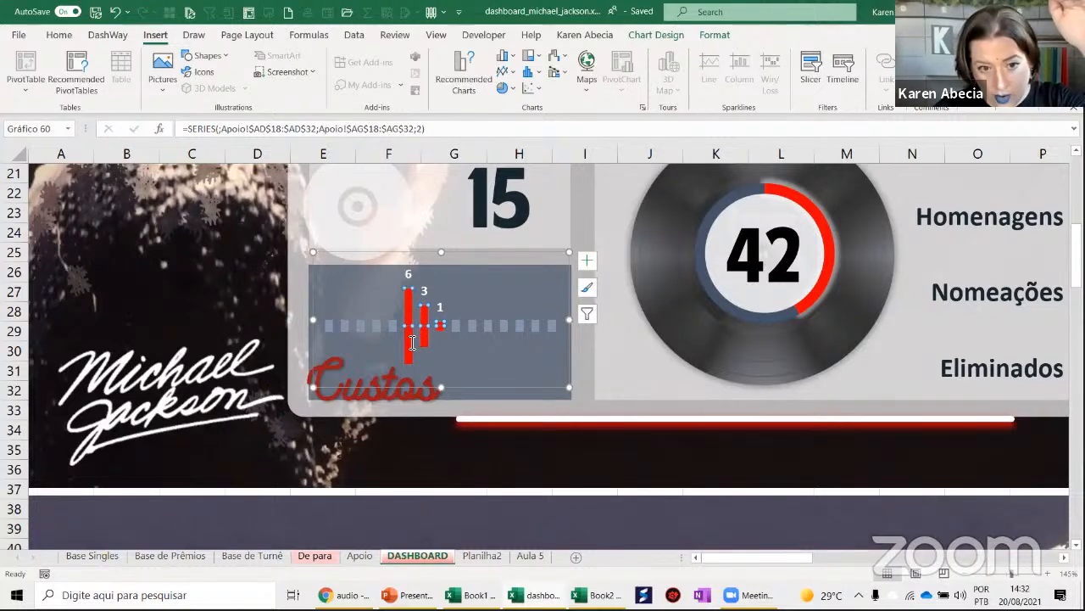
left_click(412, 343)
left_click(506, 353)
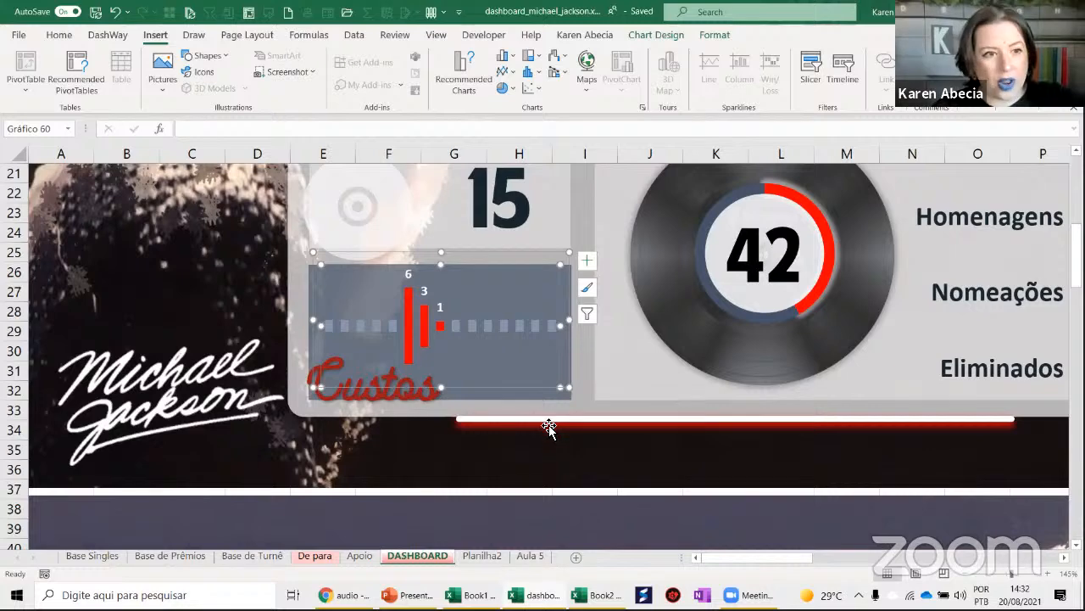
left_click(278, 304)
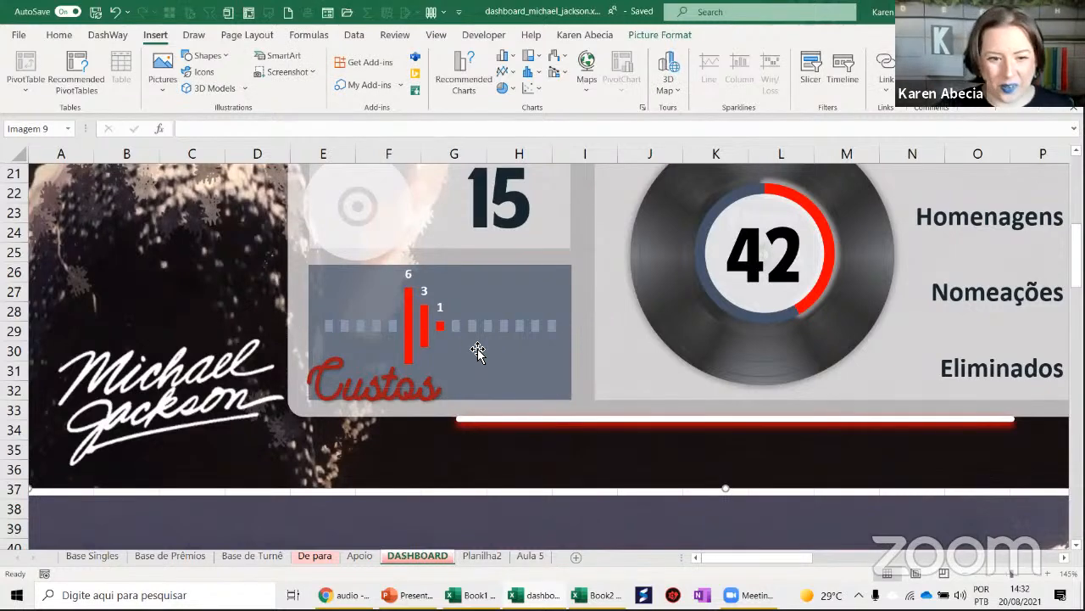
Zoom the dashboard out to 85% and follow its hand-shaped links to the Musicas e Compositores panel and back
scroll(478, 352, "up", 3)
scroll(479, 351, "down", 6)
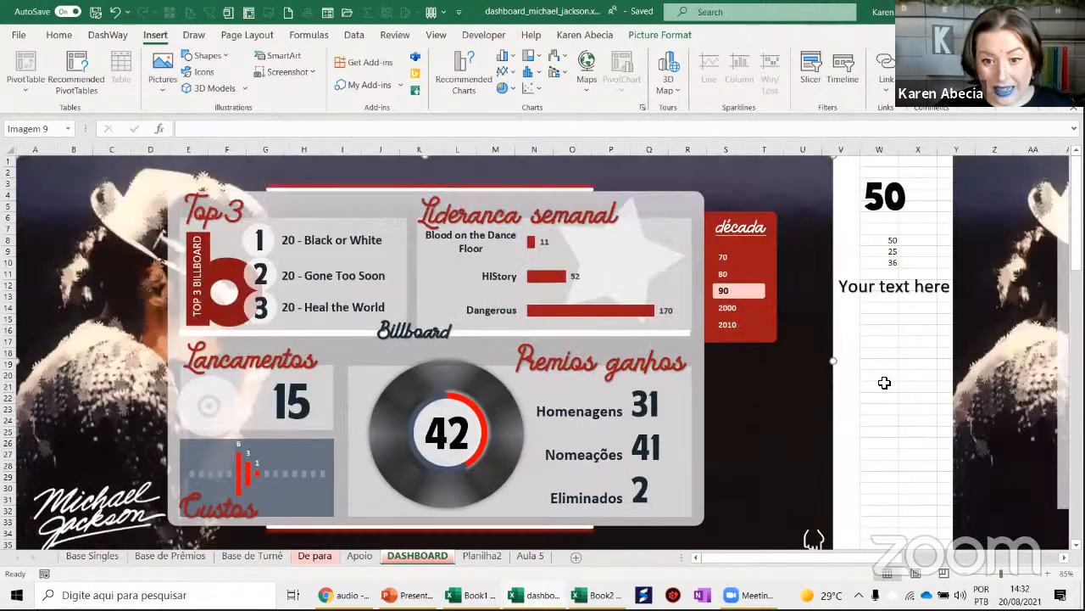
key("Escape")
scroll(879, 386, "down", 1)
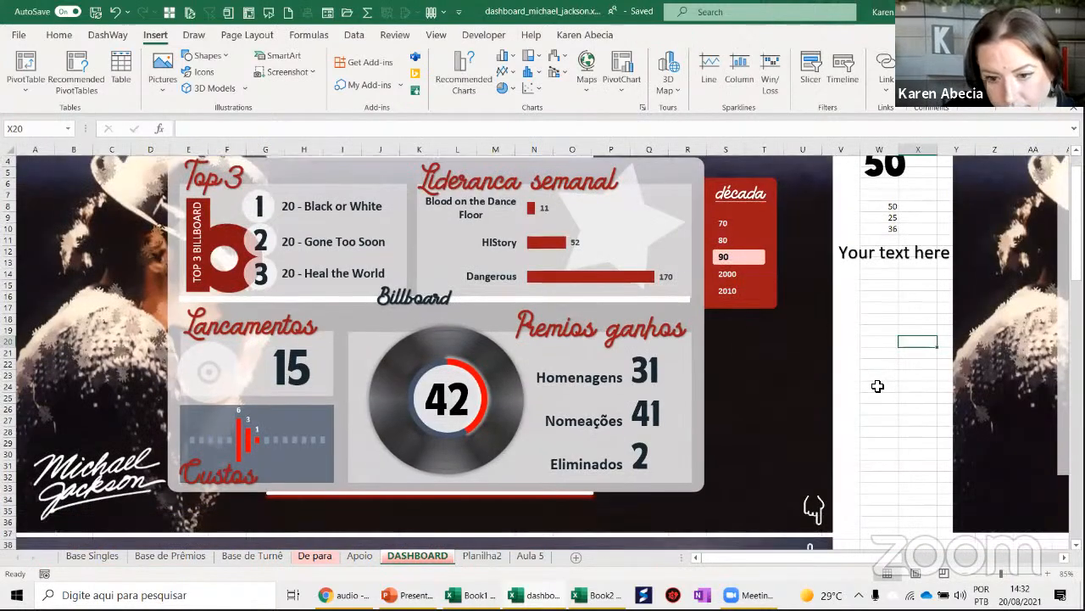
left_click(818, 509)
left_click(810, 177)
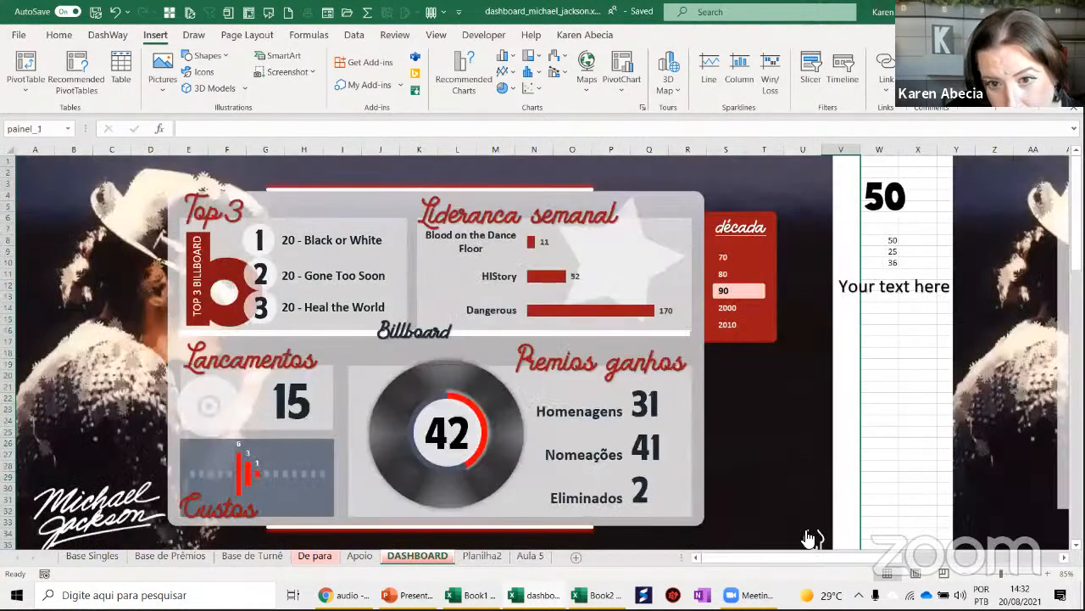
Set the dashboard zoom to 70% and test the hand-shaped links between the first two panels again
left_click(810, 539)
scroll(831, 332, "down", 1, "ctrl")
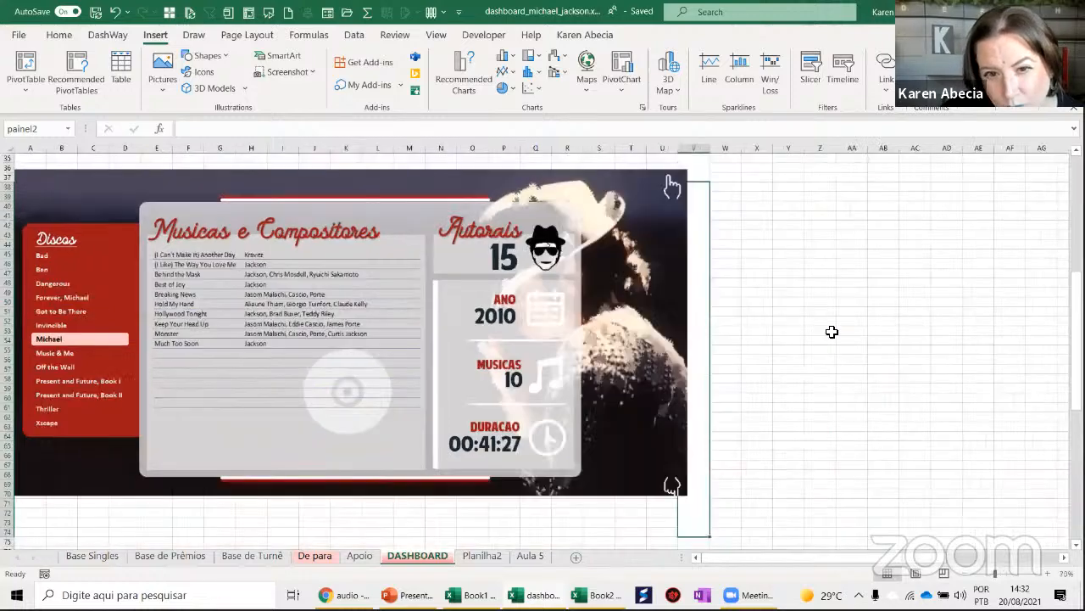
scroll(829, 333, "up", 2)
scroll(830, 333, "up", 4)
scroll(683, 454, "up", 6)
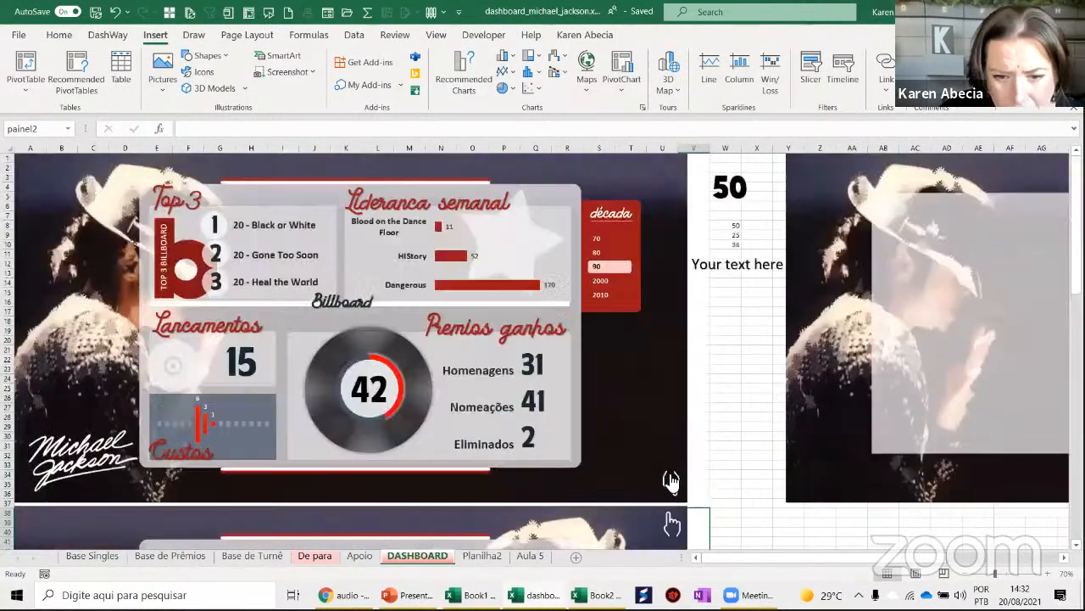
left_click(670, 485)
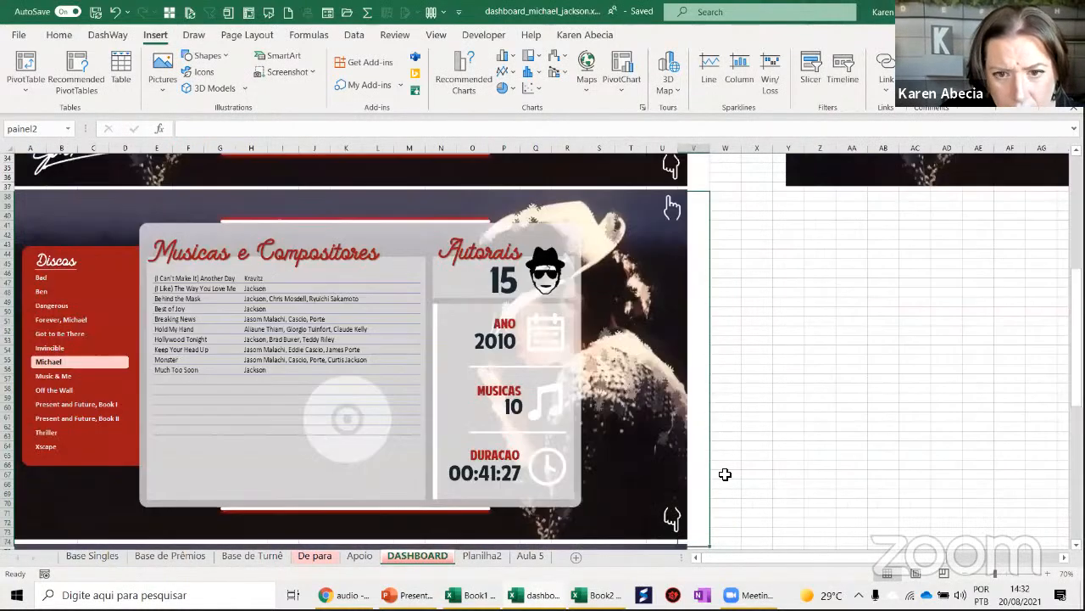
left_click(670, 208)
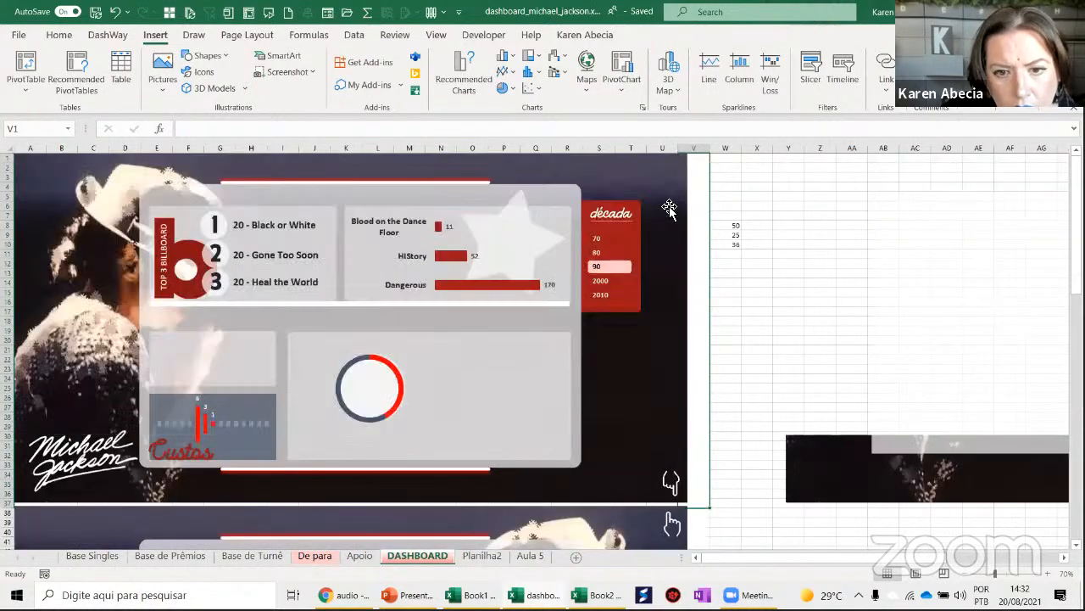
Collapse the ribbon and check how the hand-shaped links jump between the first two dashboard panels
key("ctrl+F1")
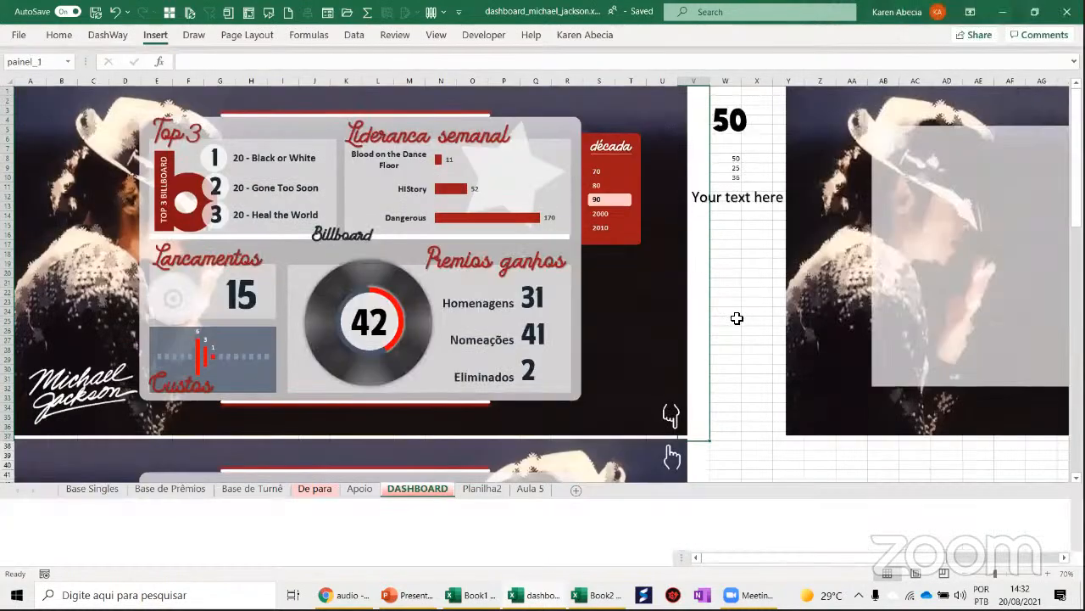
left_click(725, 348)
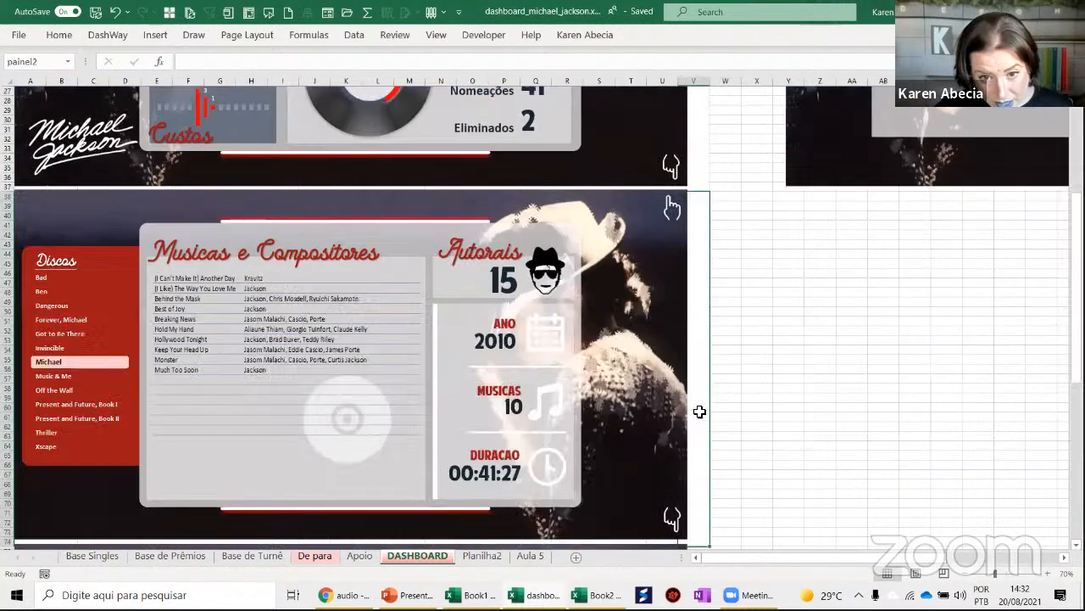
left_click(671, 415)
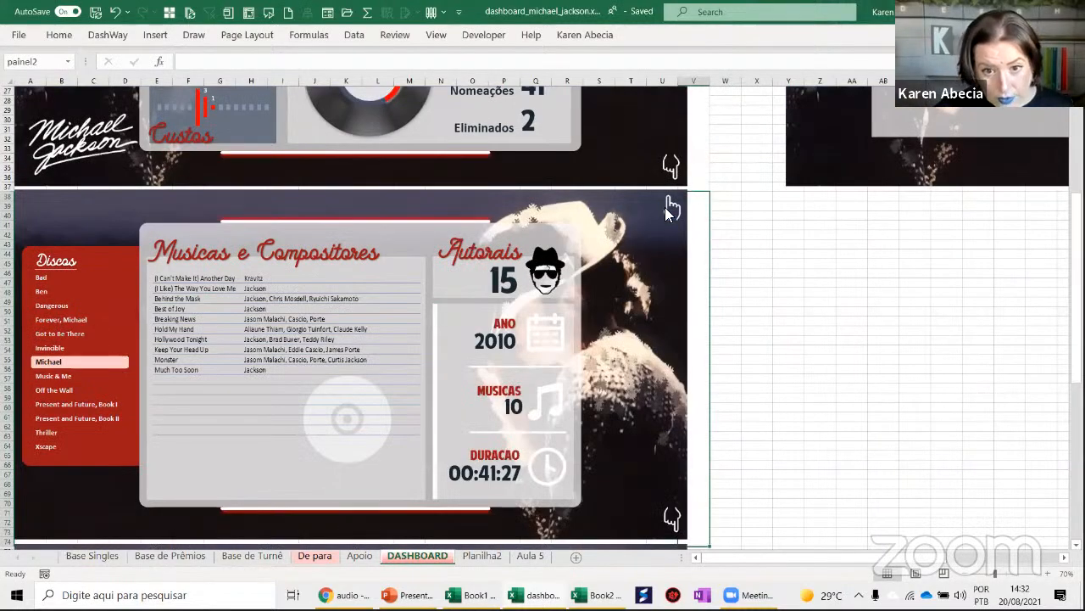
left_click(668, 207)
Browse the stacked panels down to the Locais das Turnês map, return to the first, and retest the hand-shaped links
scroll(730, 271, "down", 7)
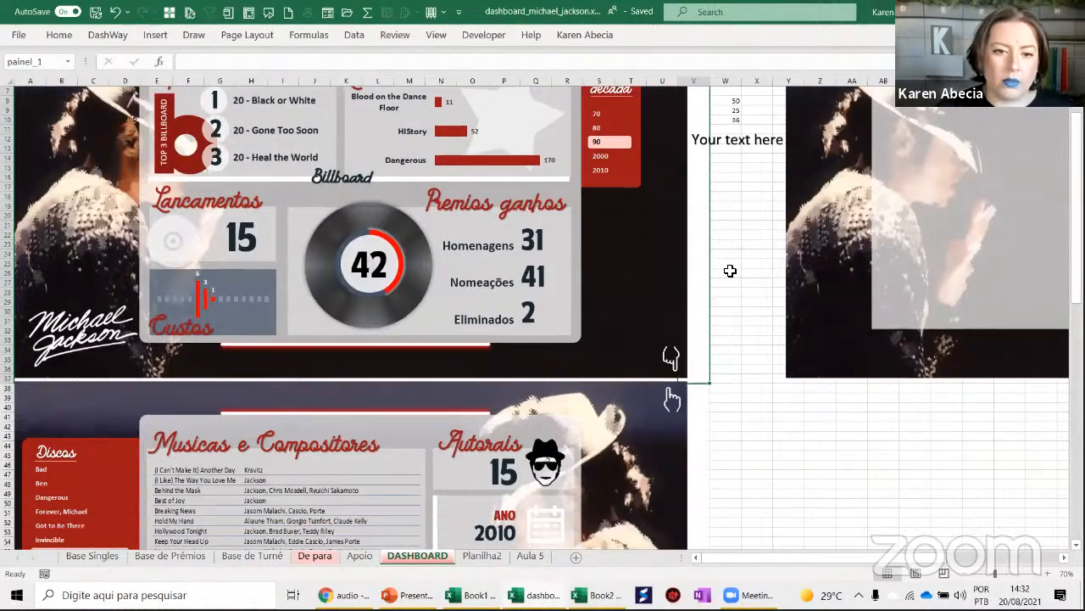
scroll(720, 292, "down", 11)
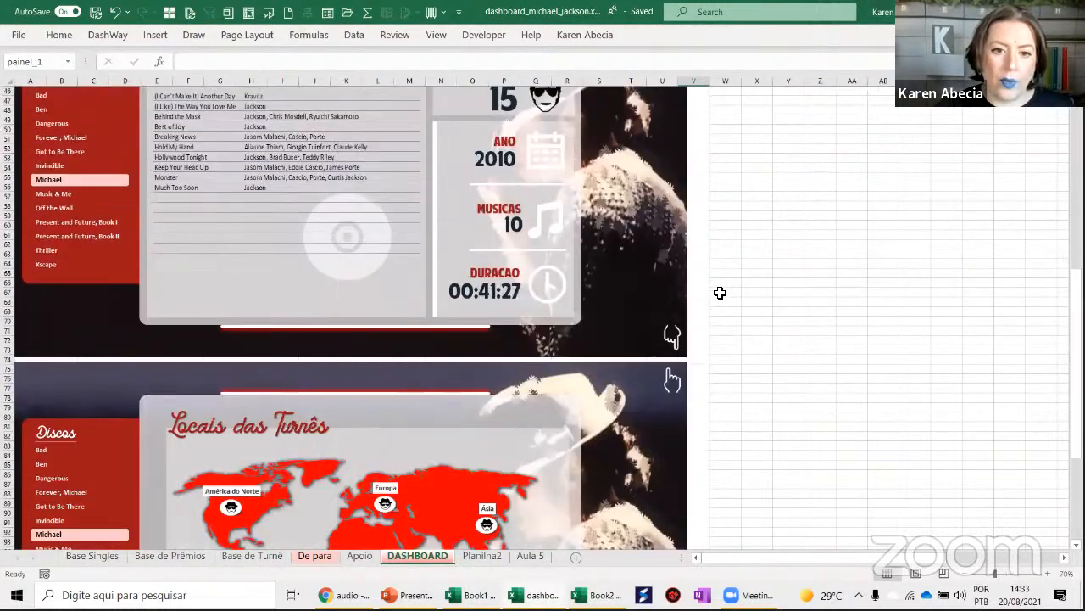
scroll(720, 292, "down", 4)
scroll(720, 293, "up", 7)
scroll(720, 292, "up", 8)
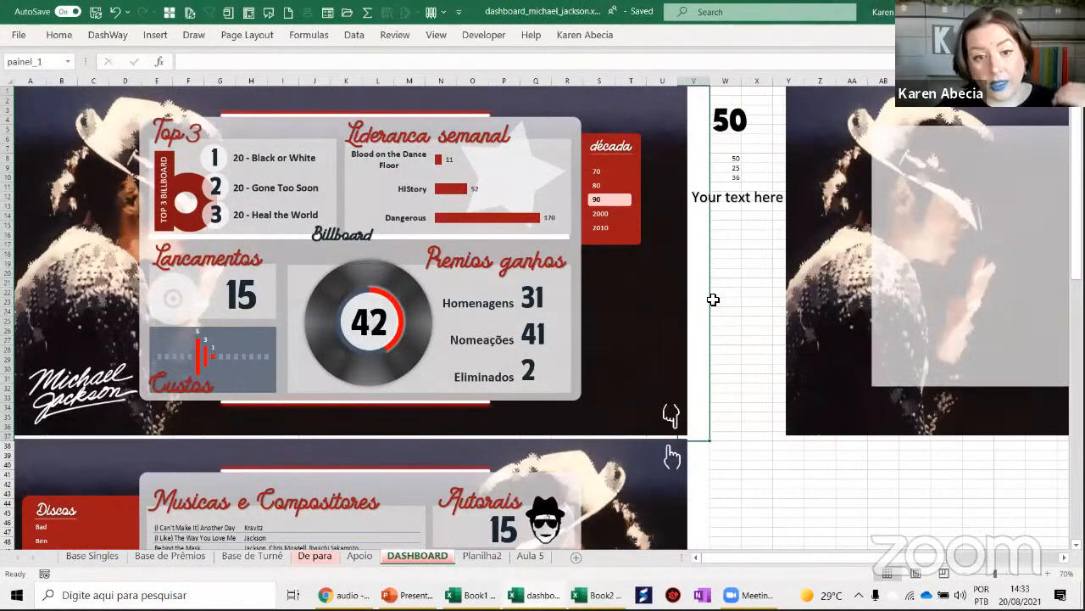
left_click(675, 420)
left_click(669, 212)
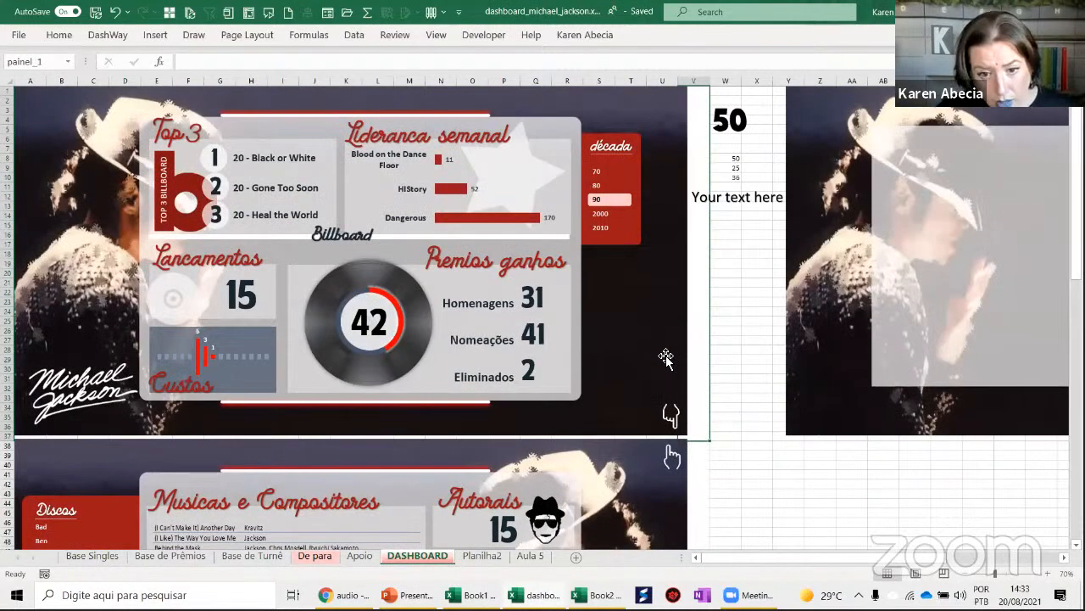
left_click(671, 417)
left_click(669, 212)
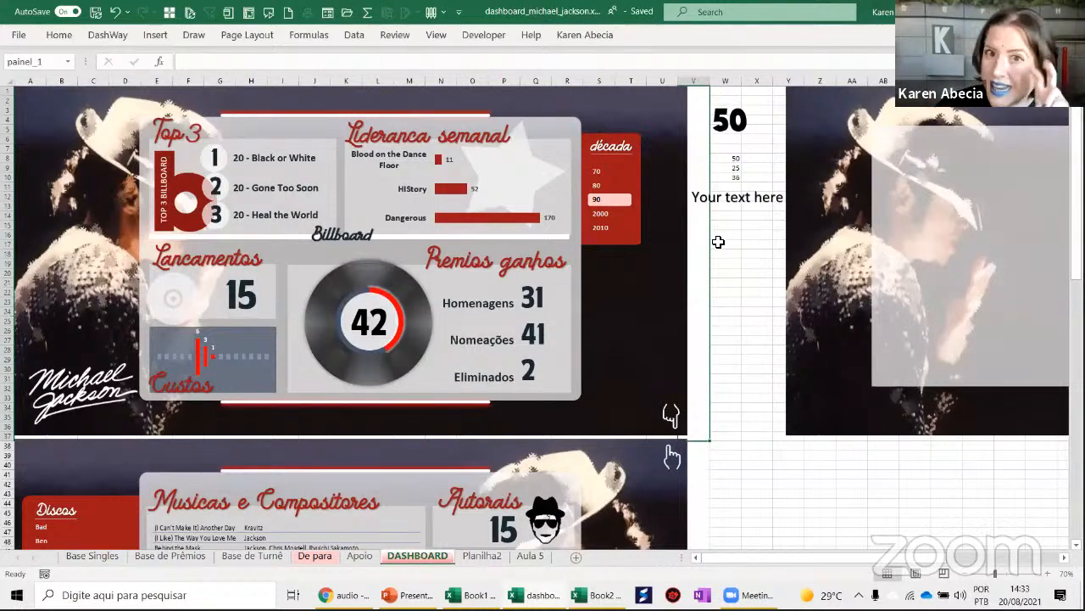
Move the "Your text here" and 50 text boxes from column W onto the translucent panel of the spare background copy
left_click(720, 245)
left_click(721, 213)
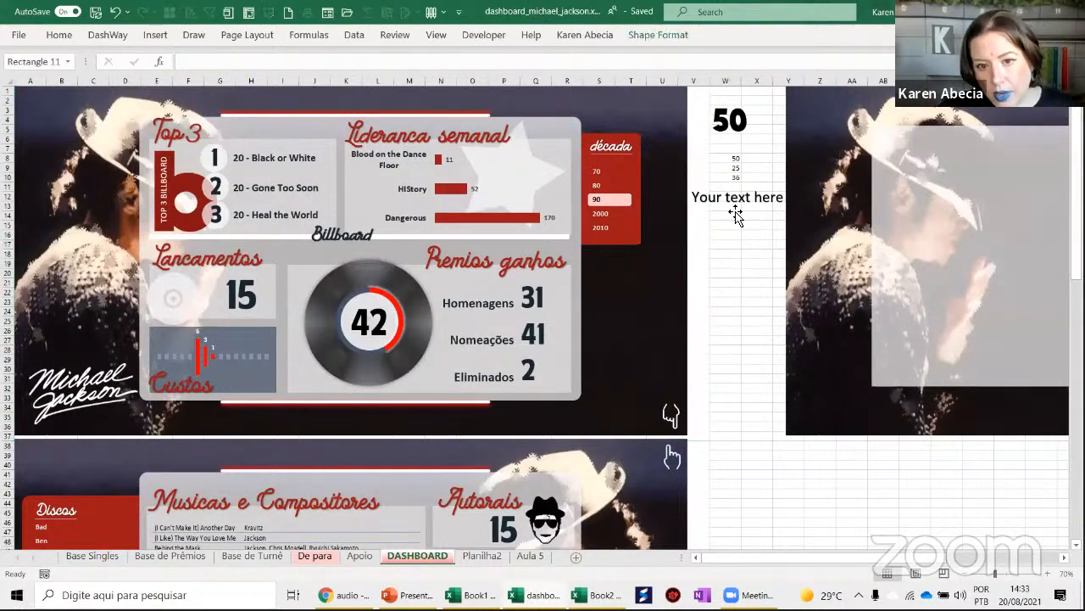
left_click_drag(723, 214, 940, 193)
left_click_drag(729, 120, 969, 293)
left_click(729, 150)
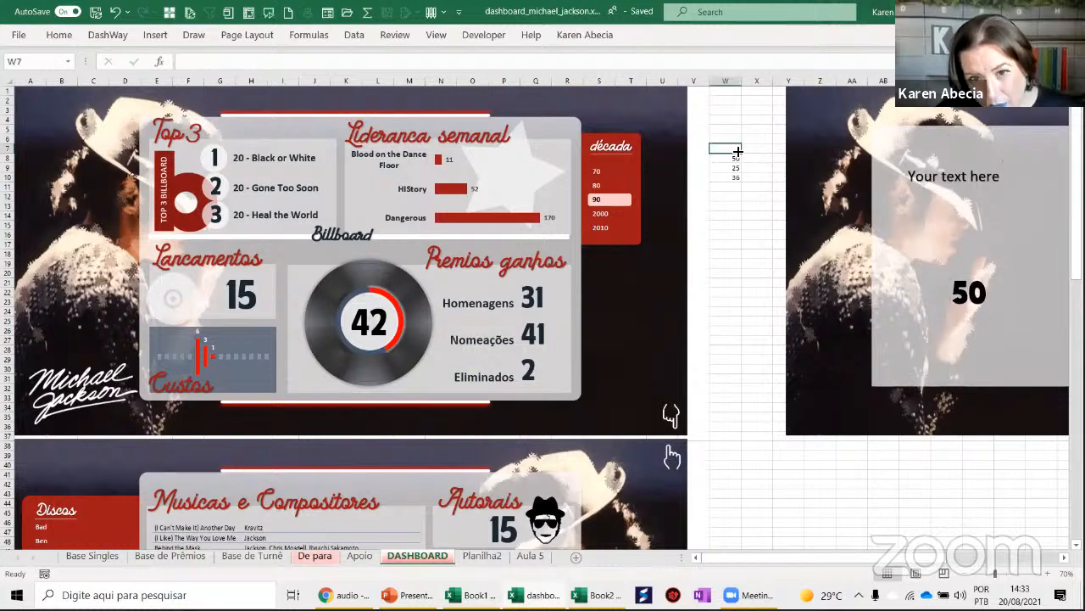
left_click(725, 225)
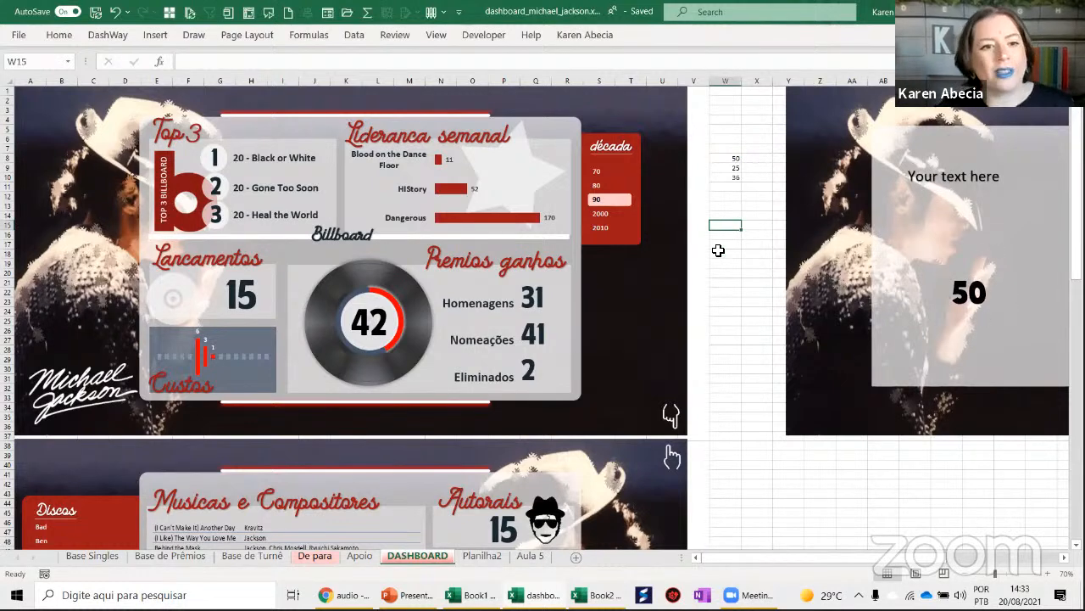
left_click(734, 216)
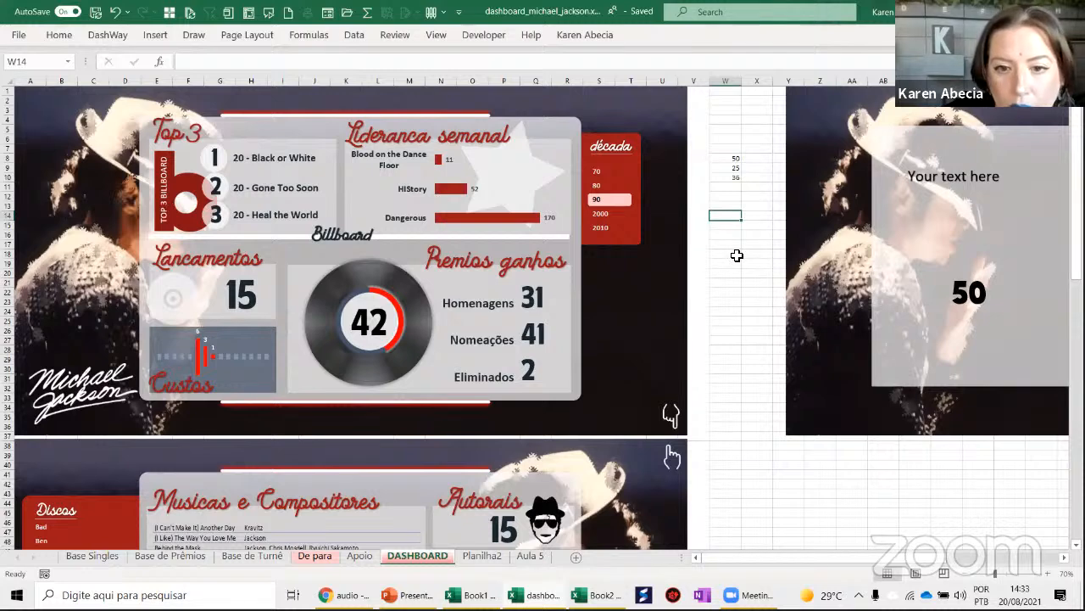
Select the merged painel_1 cell in column V, then add a new worksheet with the ribbon expanded
left_click(705, 143)
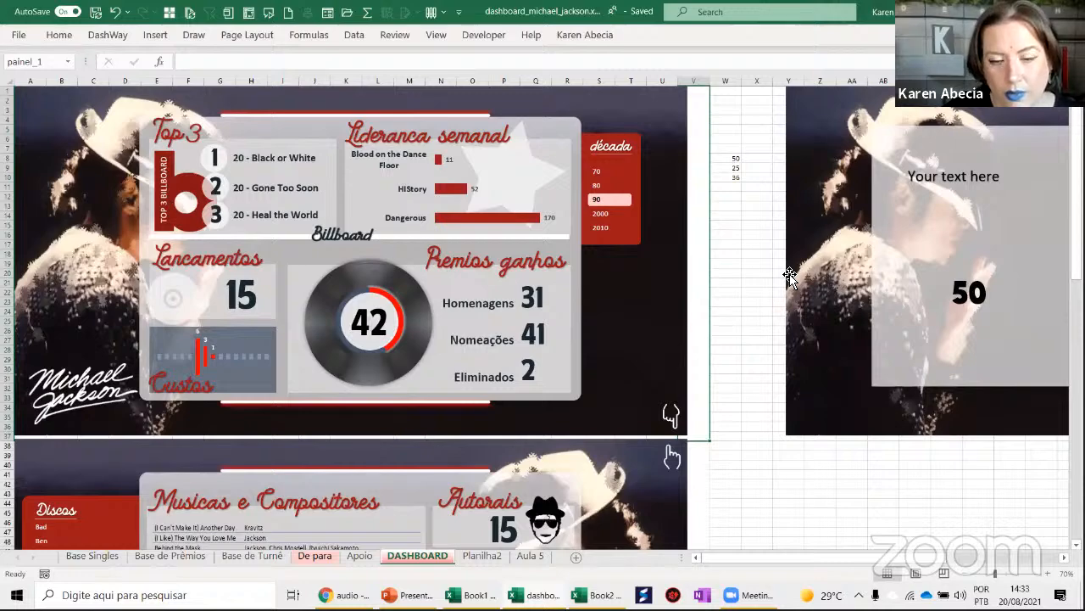
left_click(541, 558)
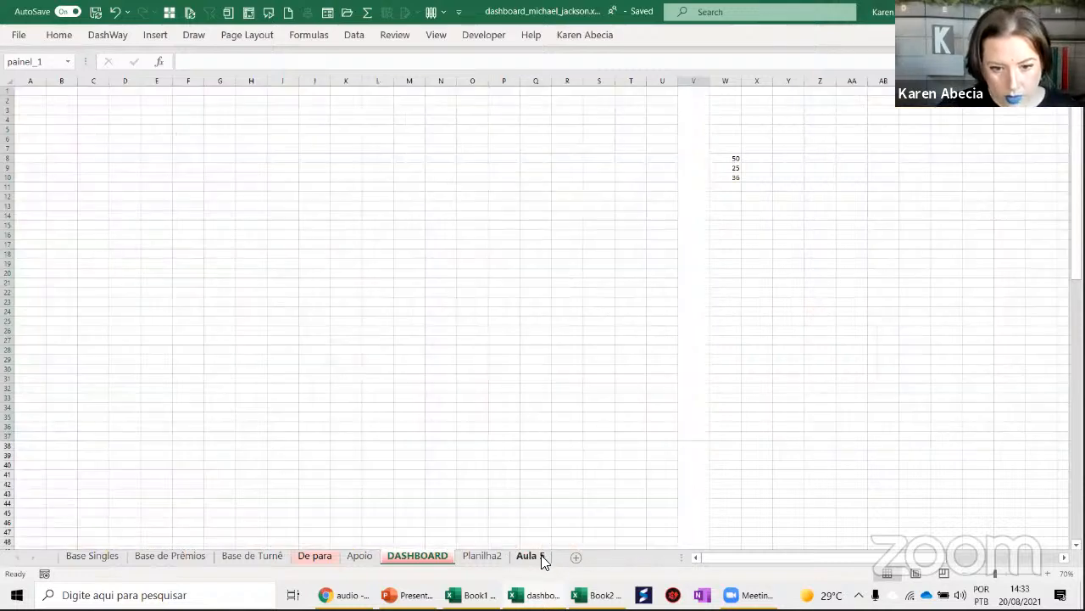
left_click(575, 558)
left_click_drag(183, 101, 166, 436)
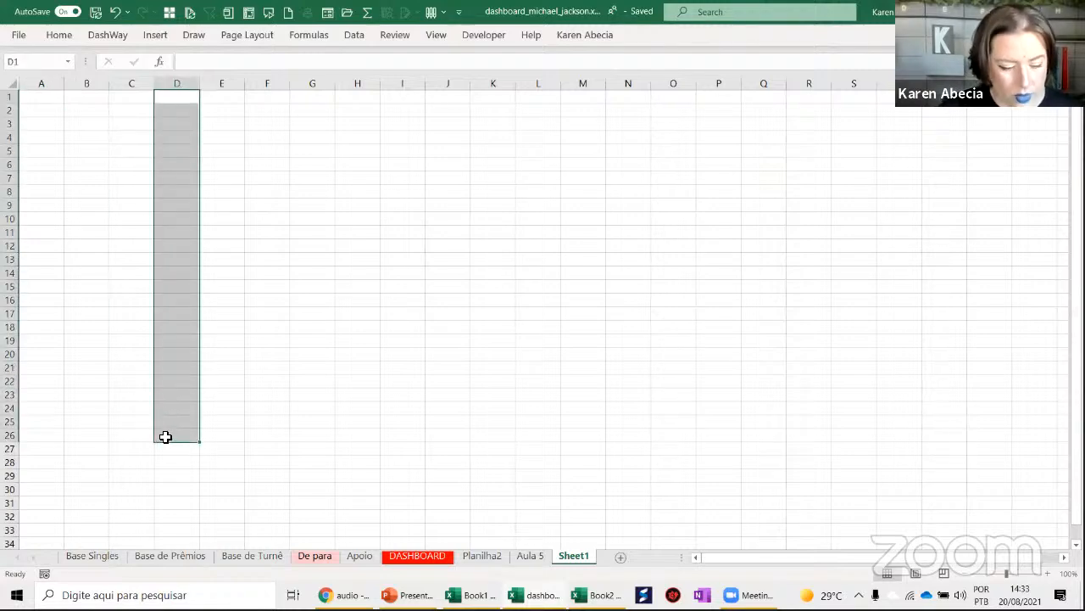
key("ctrl+F1")
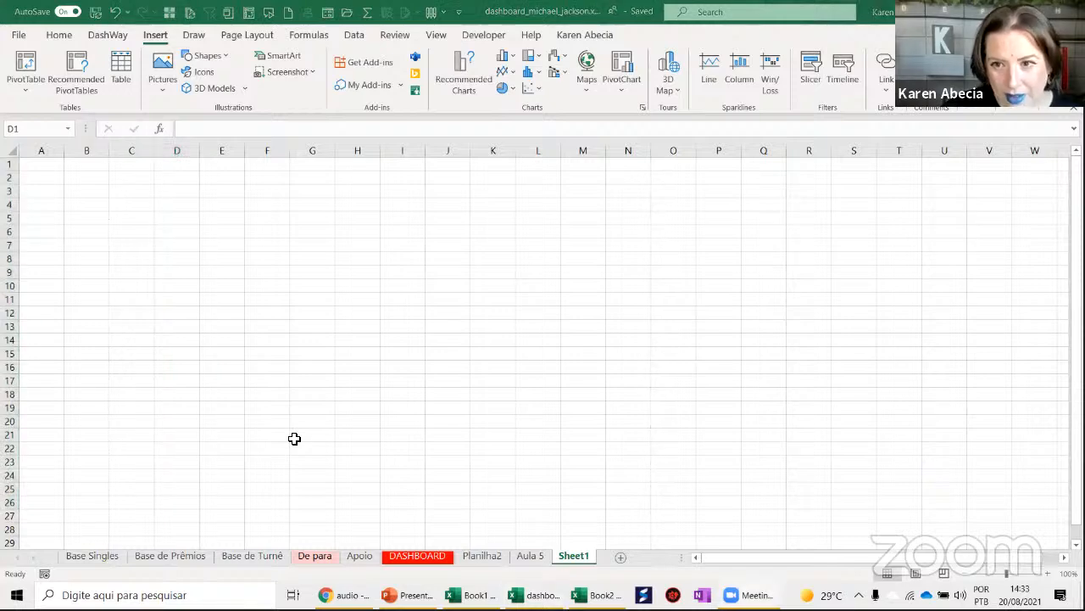
Merge and center cells D1:D27 on the new sheet and fill the merged cell with yellow
left_click_drag(179, 166, 186, 517)
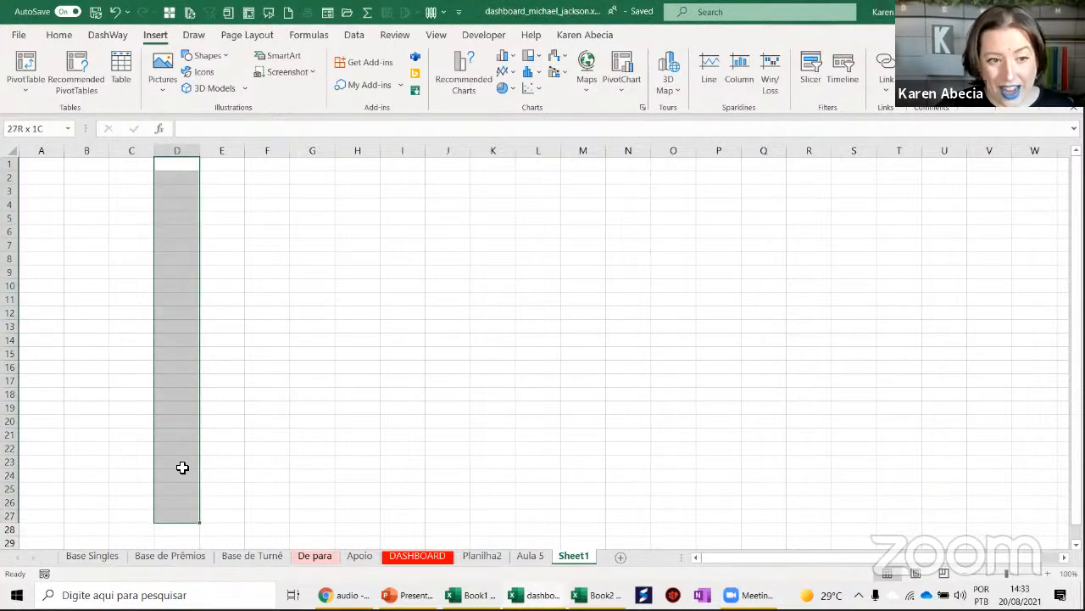
left_click(61, 36)
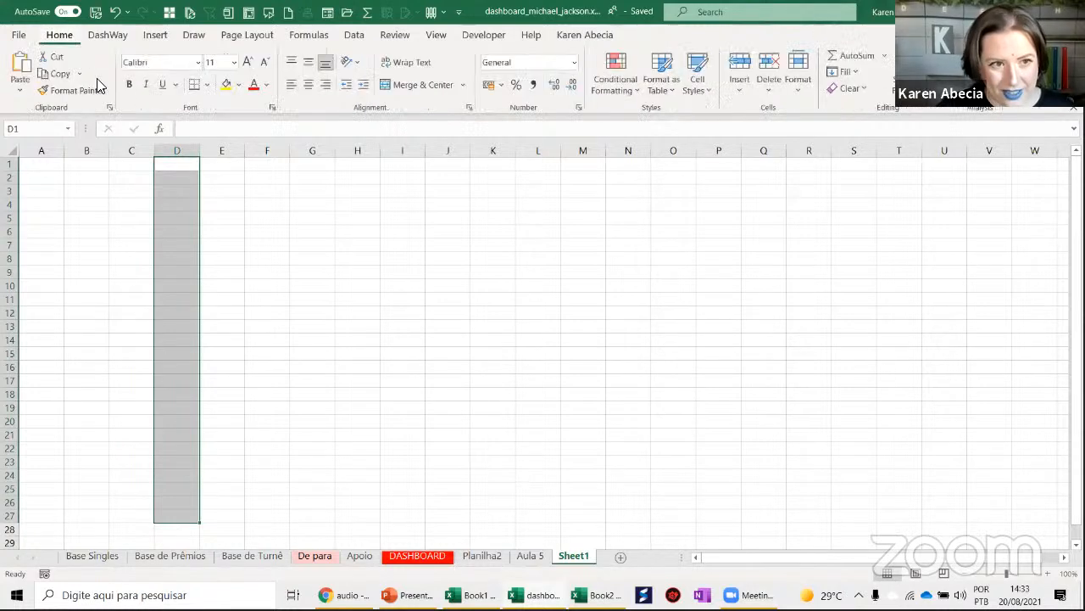
left_click(405, 85)
scroll(237, 288, "down", 4)
scroll(233, 267, "up", 4)
left_click(226, 84)
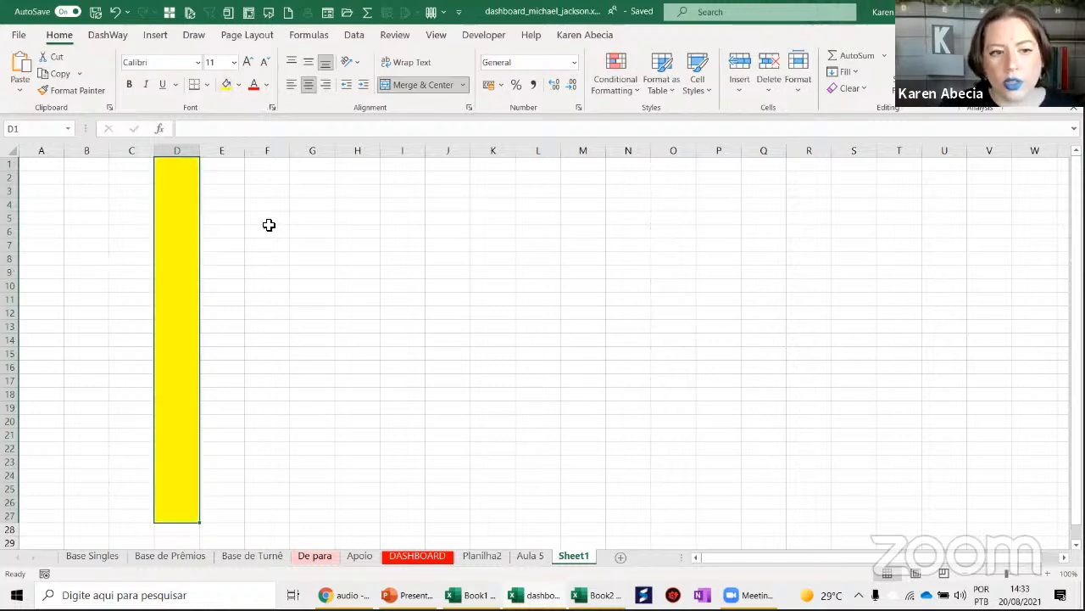
left_click(277, 266)
Fill cells D28:D52, directly below the yellow merged cell, with red
left_click_drag(188, 244, 211, 244)
scroll(212, 245, "down", 8)
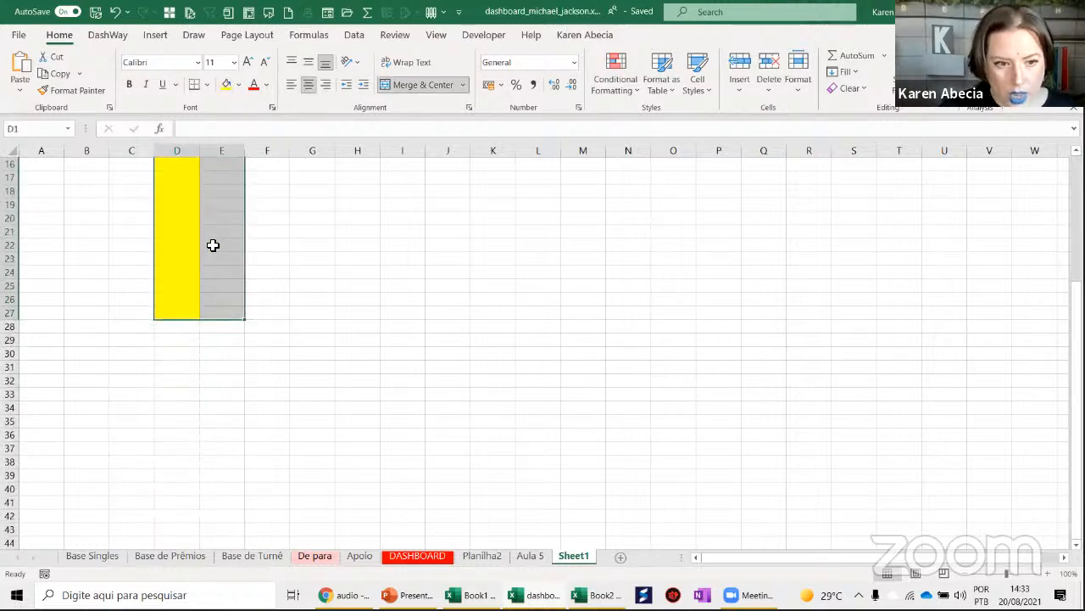
left_click_drag(188, 205, 189, 529)
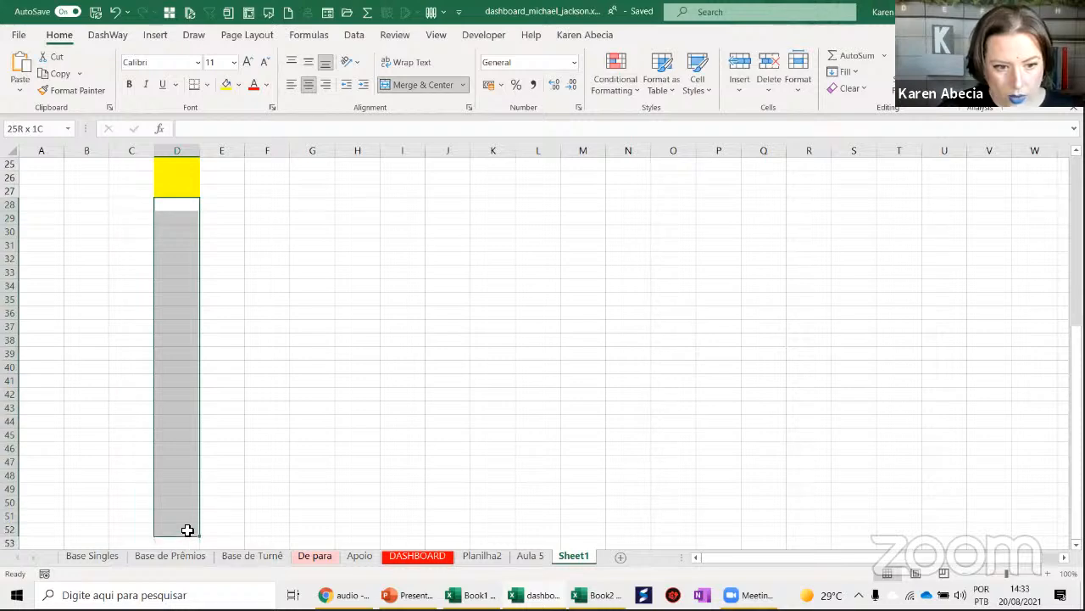
left_click(238, 84)
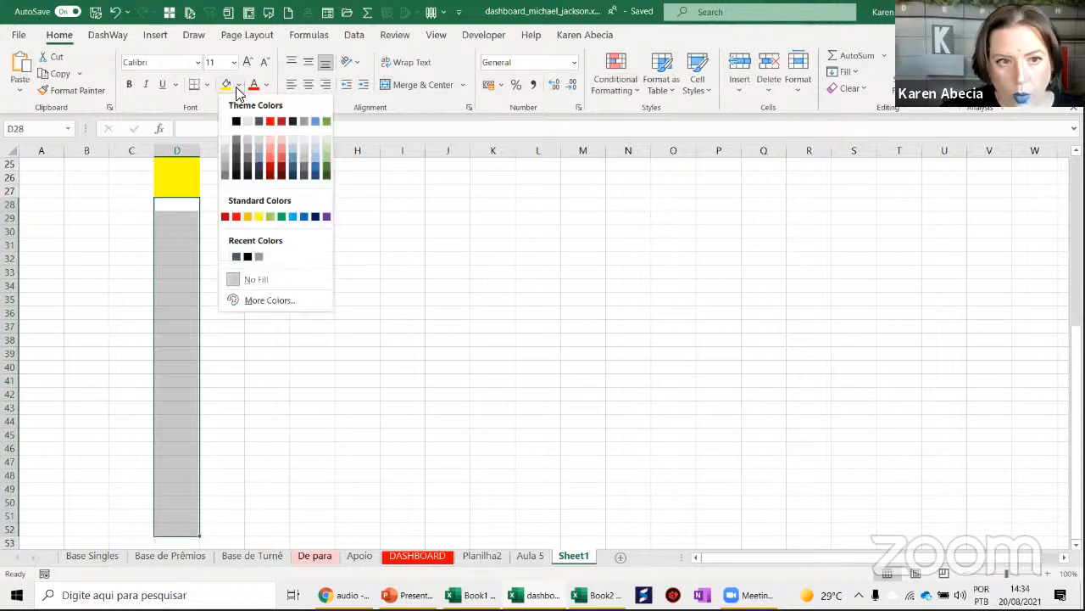
left_click(270, 127)
key("Up")
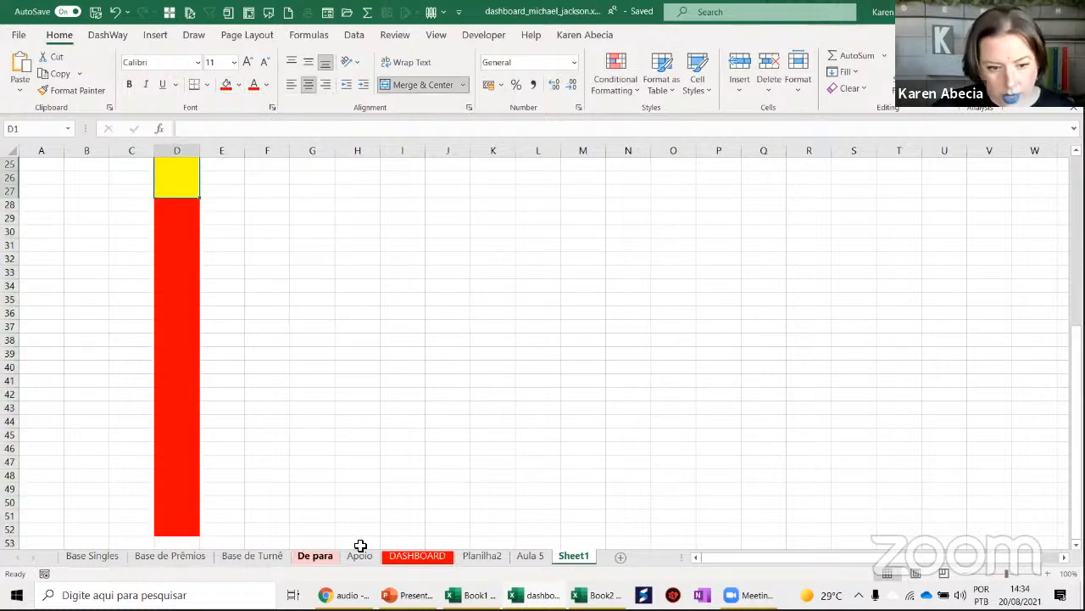
Compare the painel_1 cell on the DASHBOARD sheet with the yellow and red column D blocks on Sheet1
left_click(416, 557)
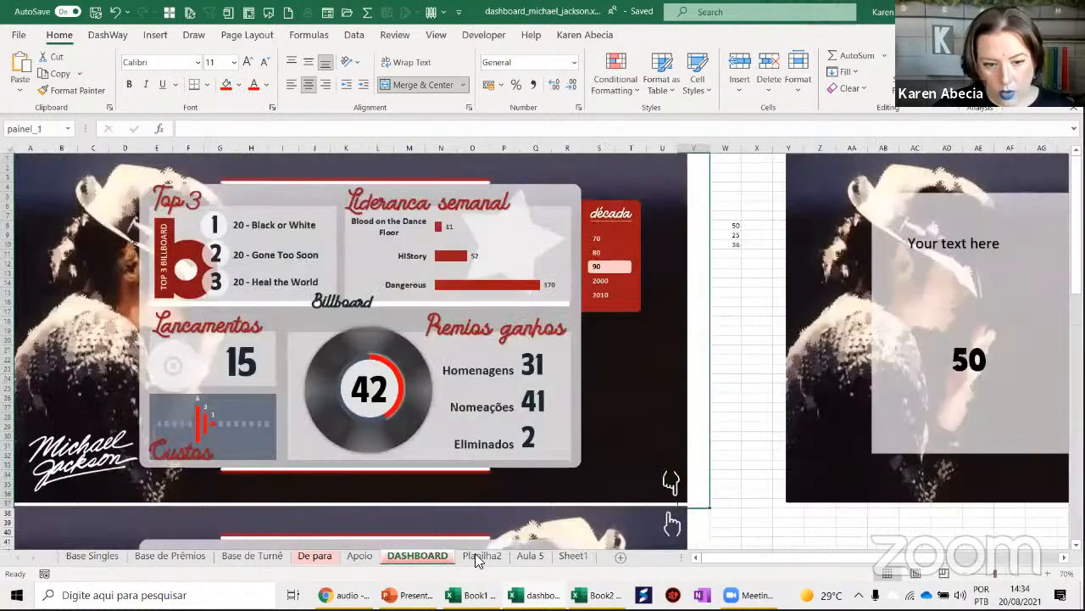
left_click(574, 557)
left_click(262, 356)
scroll(311, 295, "up", 1)
scroll(311, 295, "up", 7)
left_click(182, 264)
scroll(292, 269, "down", 1, "ctrl")
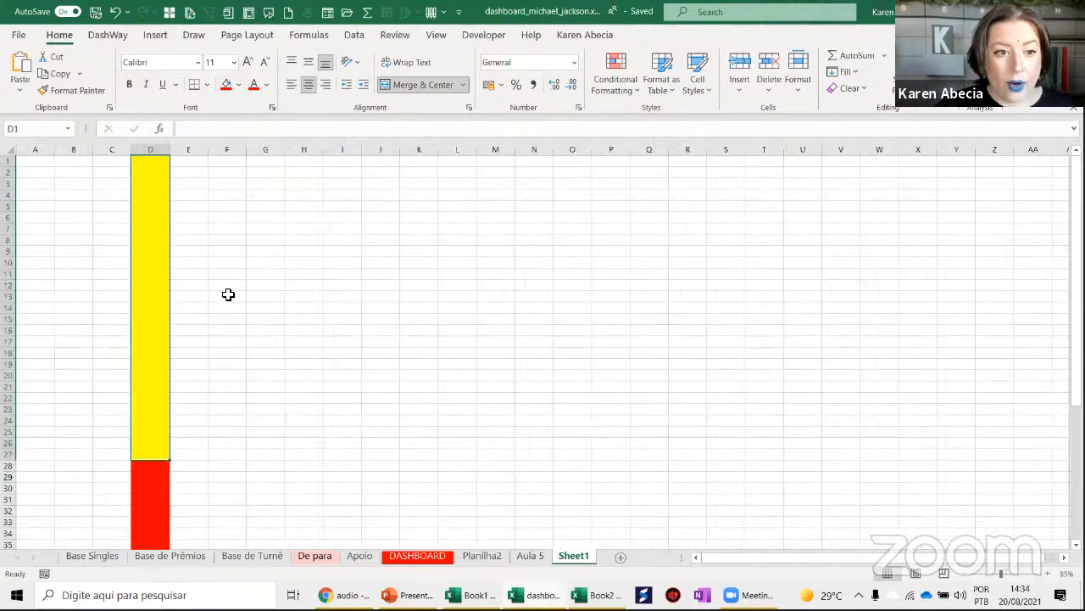
scroll(269, 303, "down", 7)
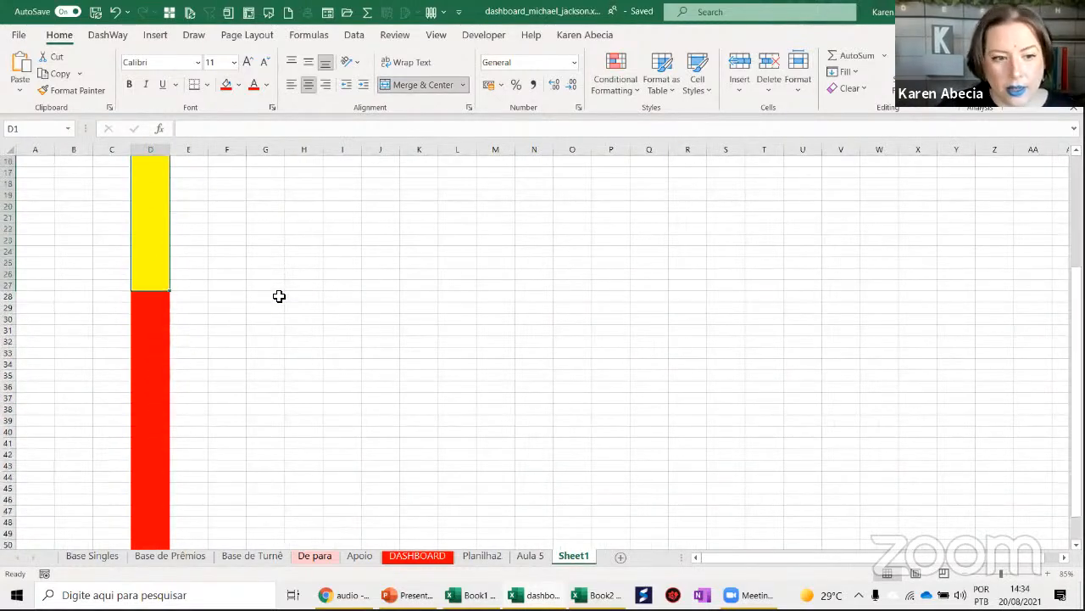
Merge and center the red cells D28:D52 into a single cell
left_click_drag(150, 235, 150, 504)
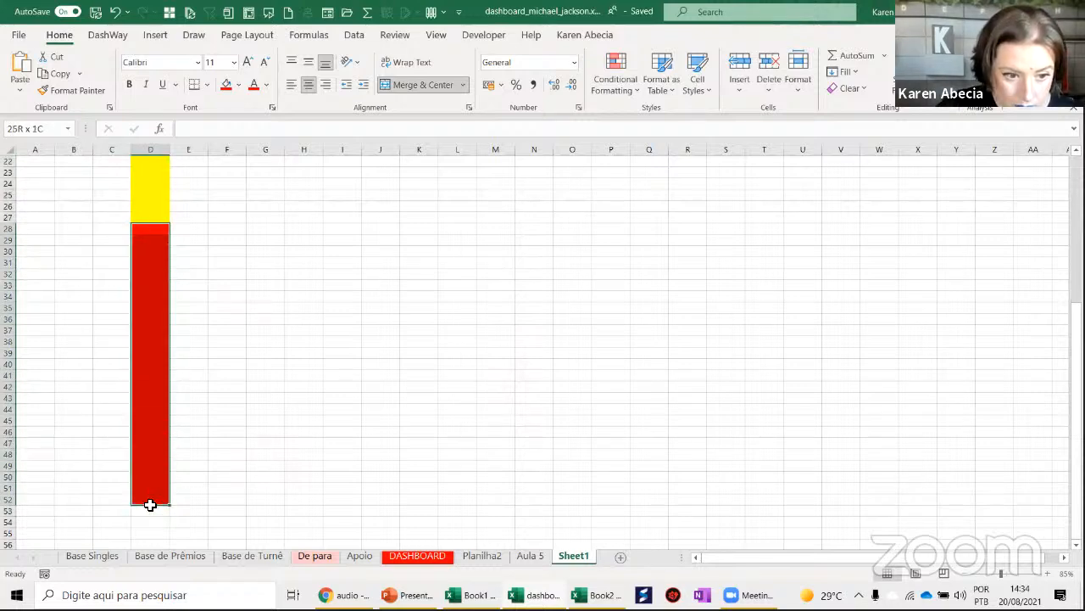
left_click(416, 86)
left_click(335, 323)
scroll(276, 281, "up", 7)
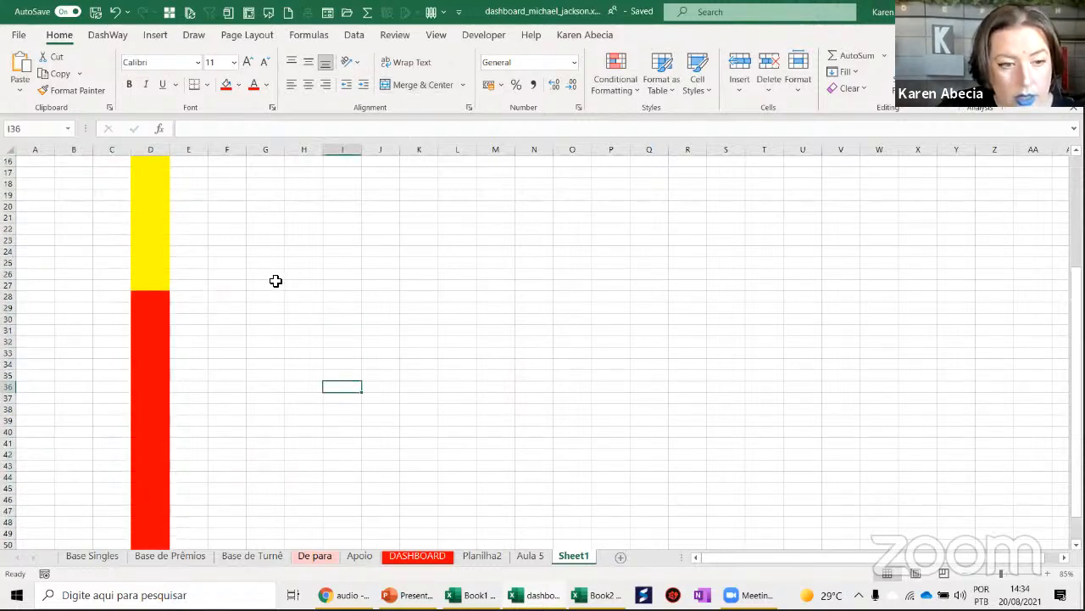
Name the yellow merged cell in column D "yellow"
left_click(147, 179)
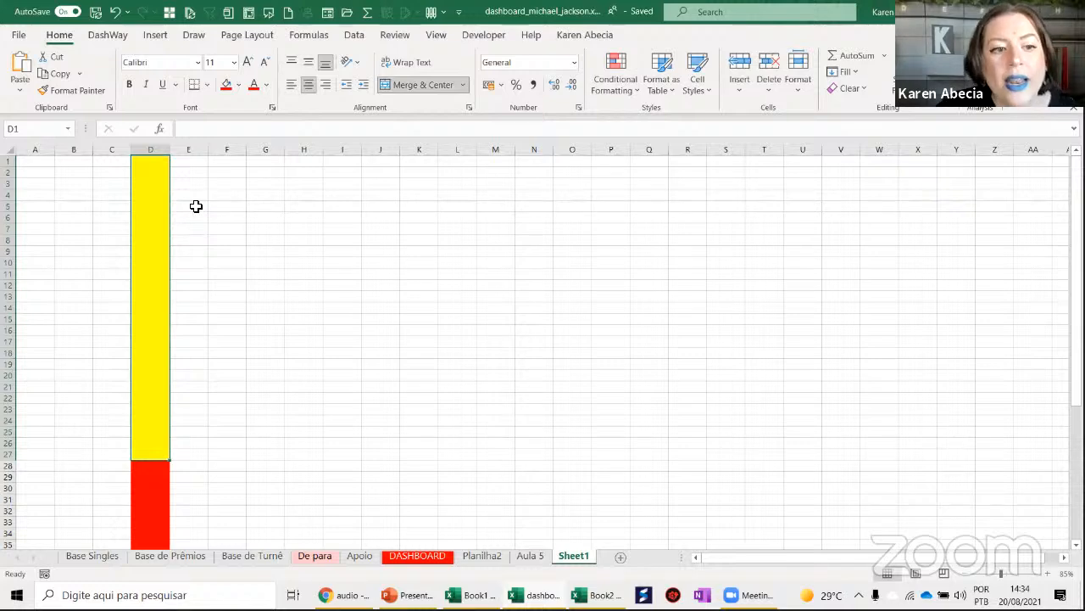
left_click(212, 205)
left_click(157, 213)
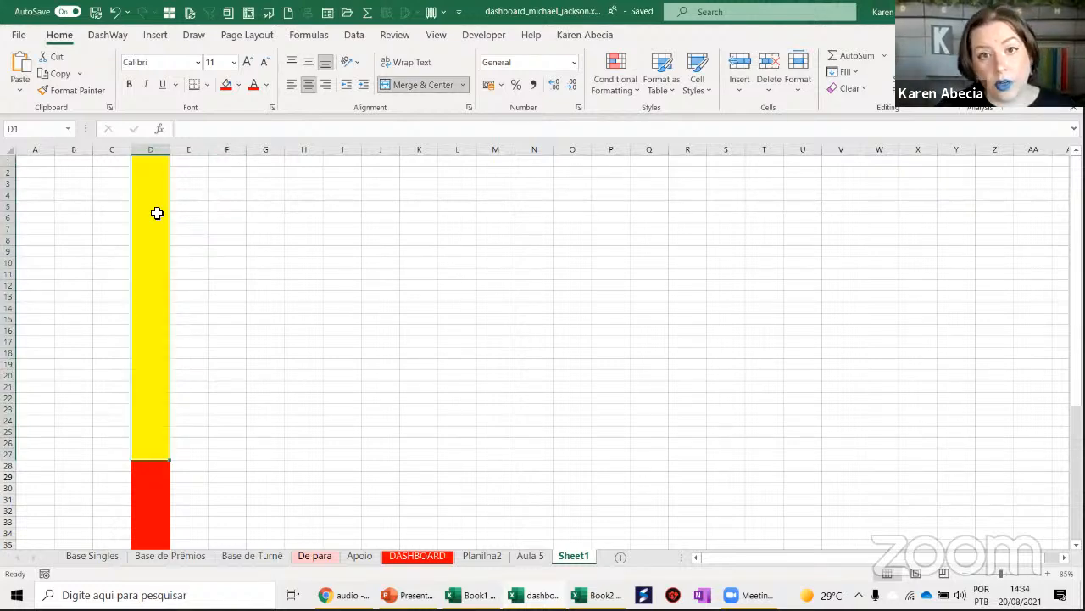
left_click(226, 194)
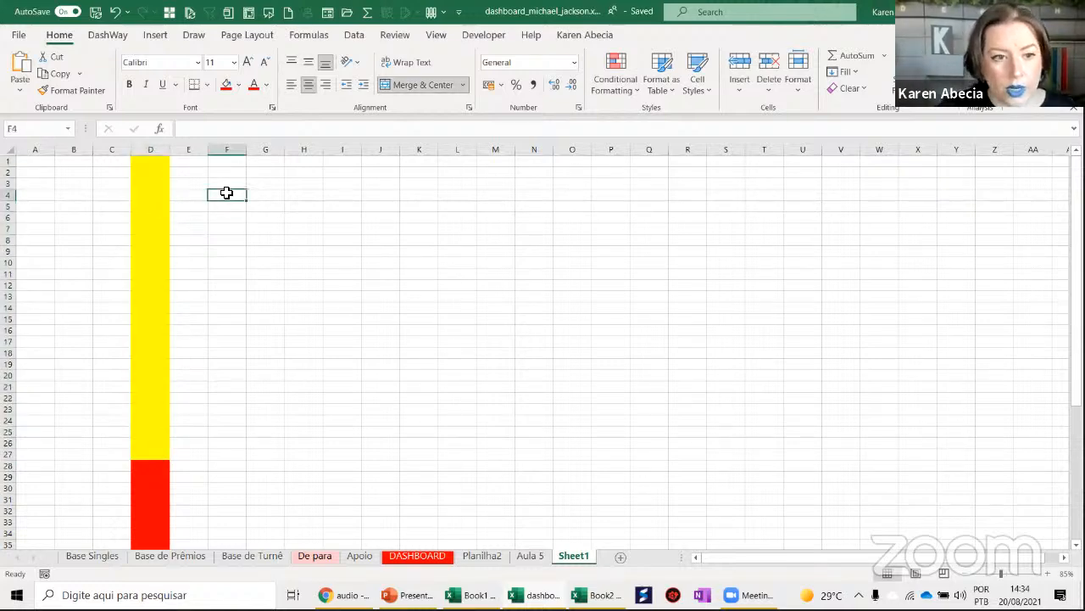
left_click(160, 202)
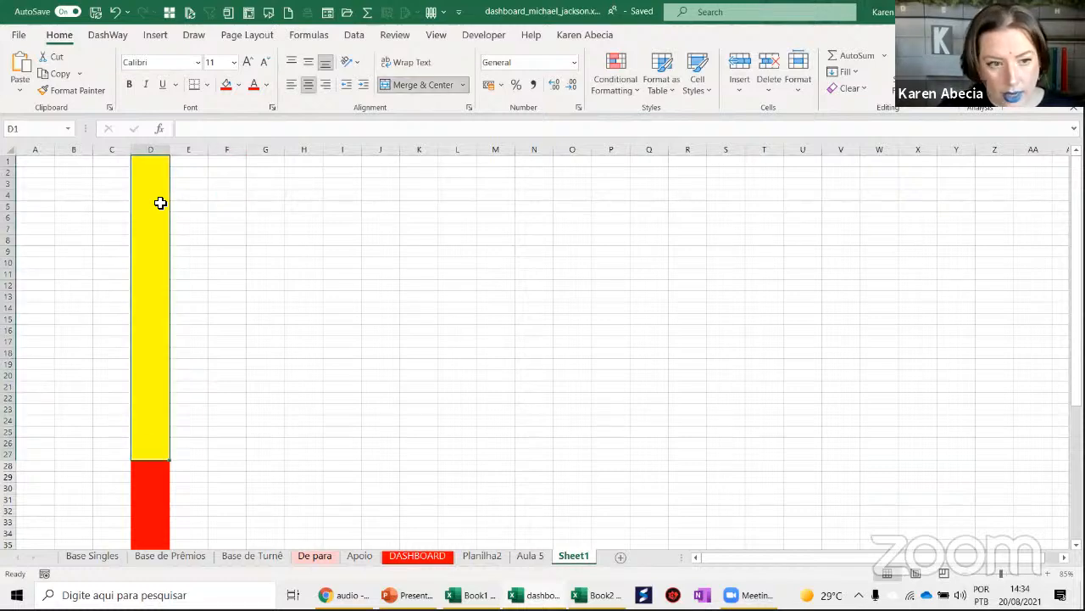
left_click(29, 129)
type("yellow")
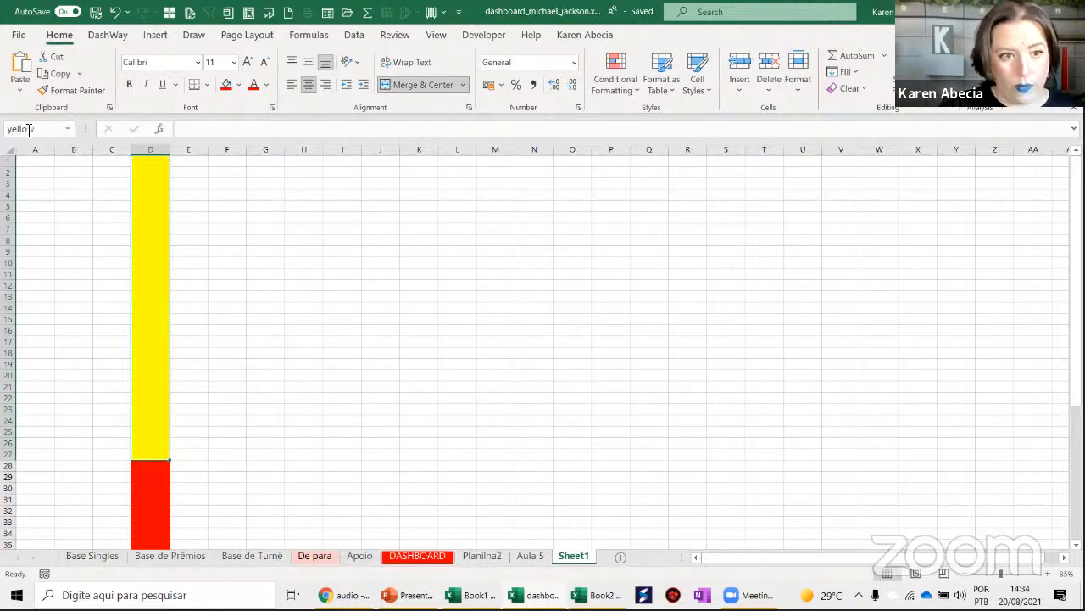
key("Return")
Name the red merged cell starting at D28 "red"
scroll(250, 254, "down", 8)
left_click(151, 216)
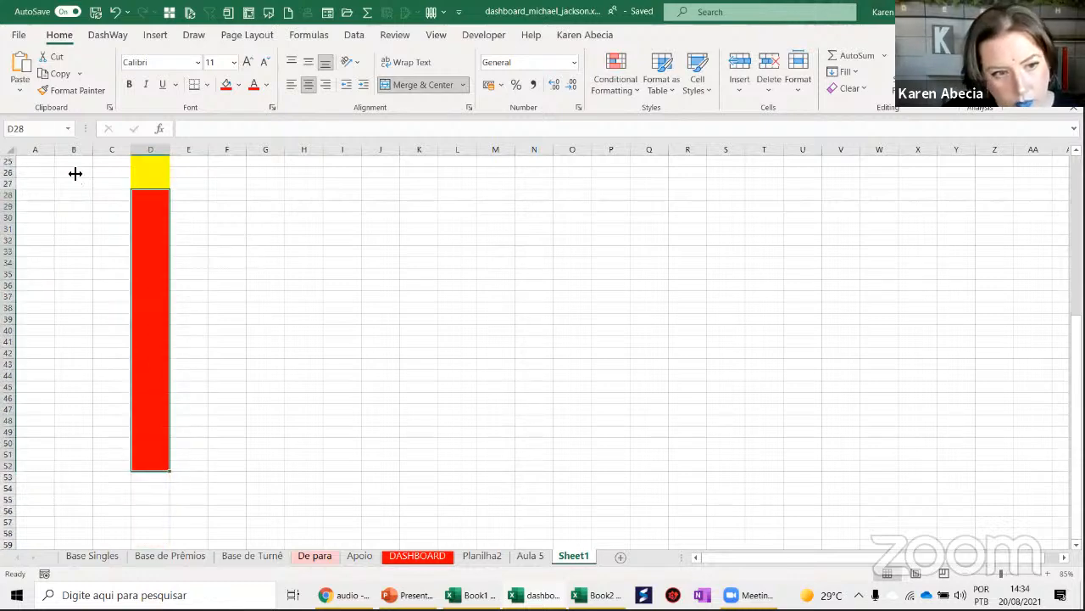
type("red")
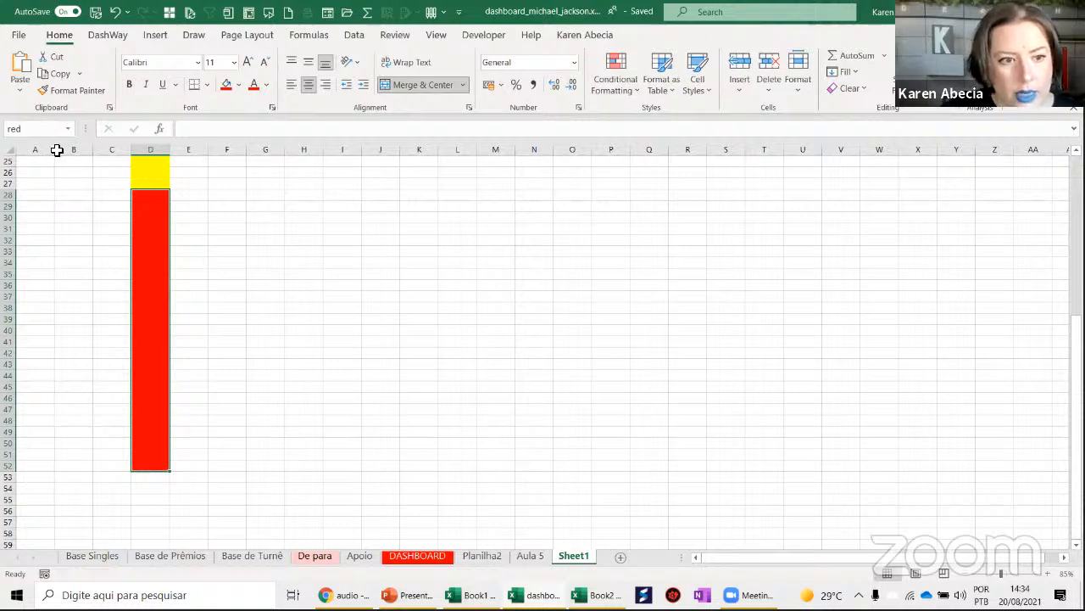
scroll(274, 283, "up", 1)
left_click(278, 283)
Draw an isosceles triangle across columns G and H, about rows 5 to 10, beside the yellow cell
scroll(284, 289, "up", 7)
left_click(184, 223)
left_click(111, 185)
left_click(157, 36)
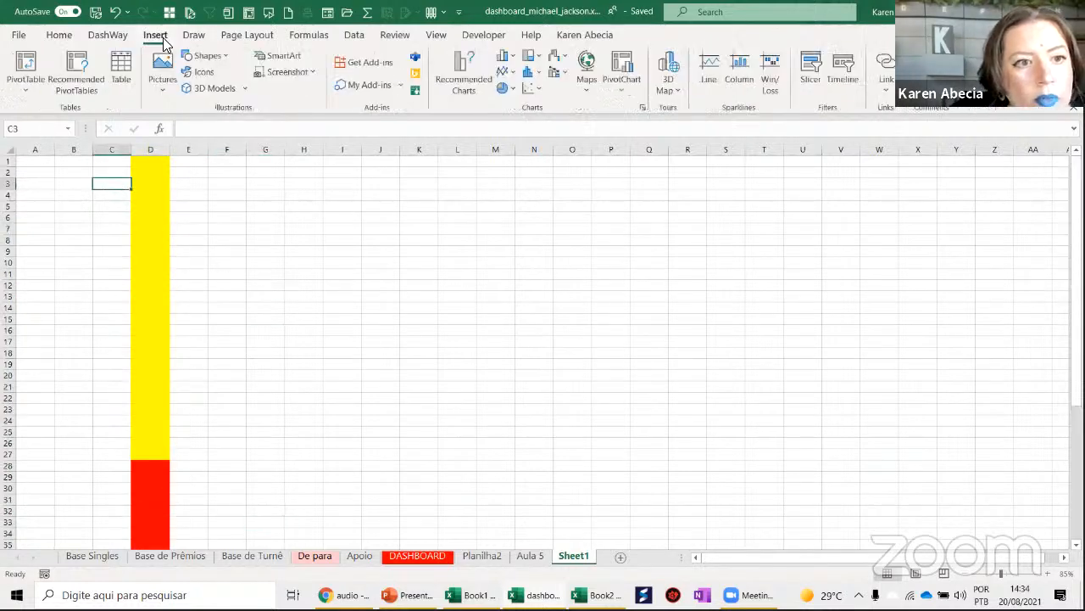
left_click(205, 57)
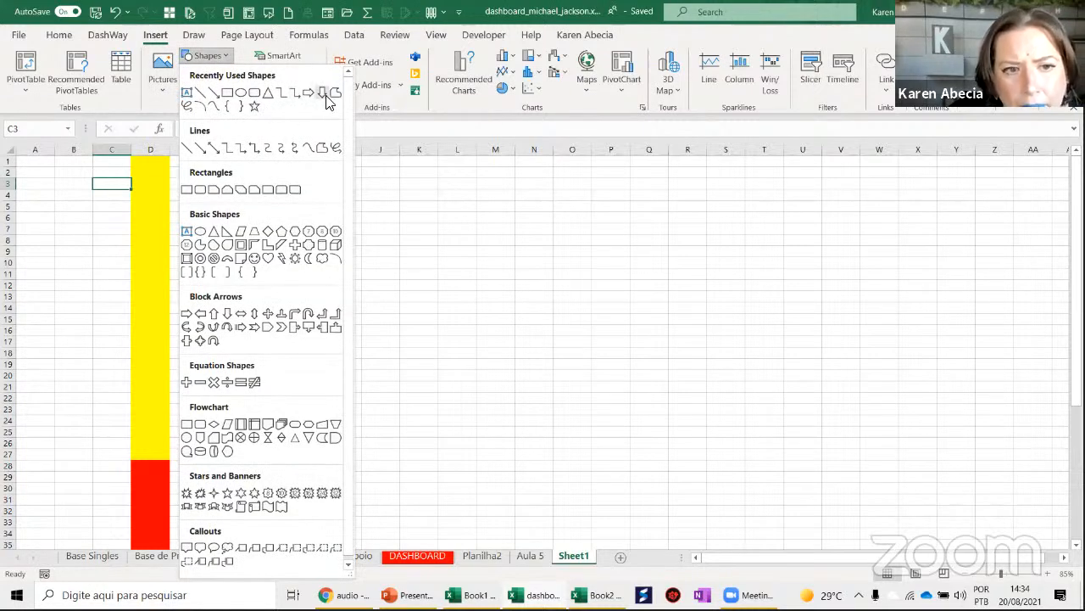
left_click(268, 93)
left_click_drag(258, 204, 307, 261)
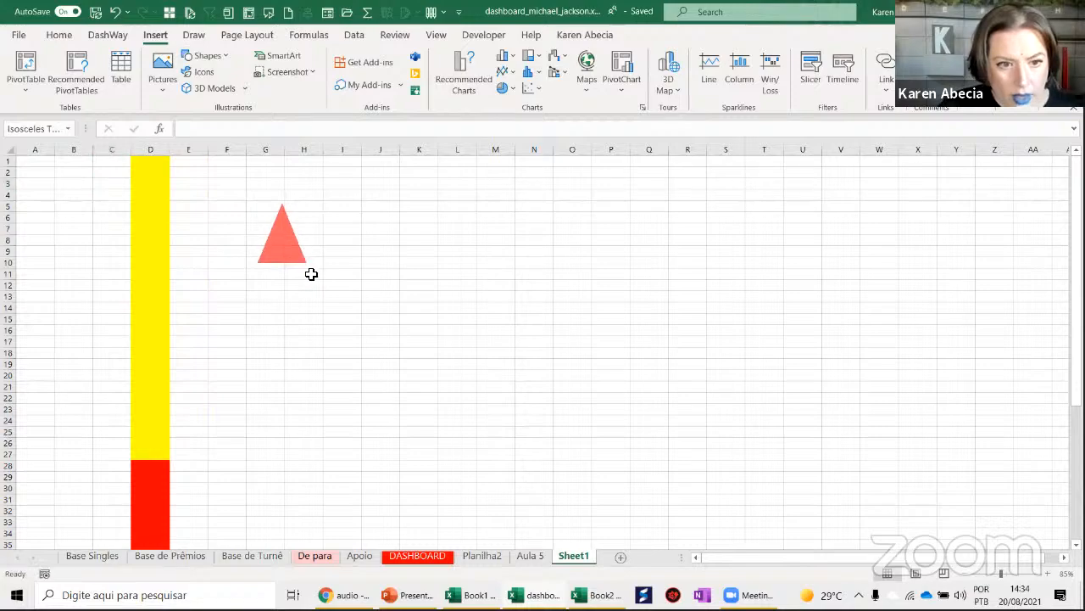
After viewing the DASHBOARD sheet's second panel, place the red triangle on Sheet1 pointing down near the lower end of the yellow block in column D
left_click(414, 556)
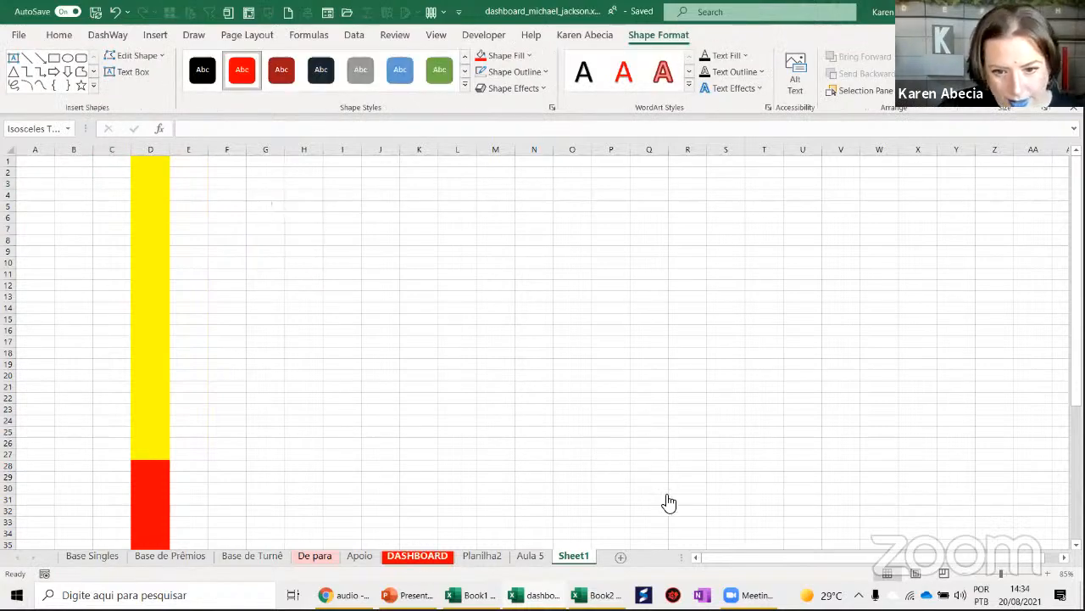
scroll(664, 222, "down", 11)
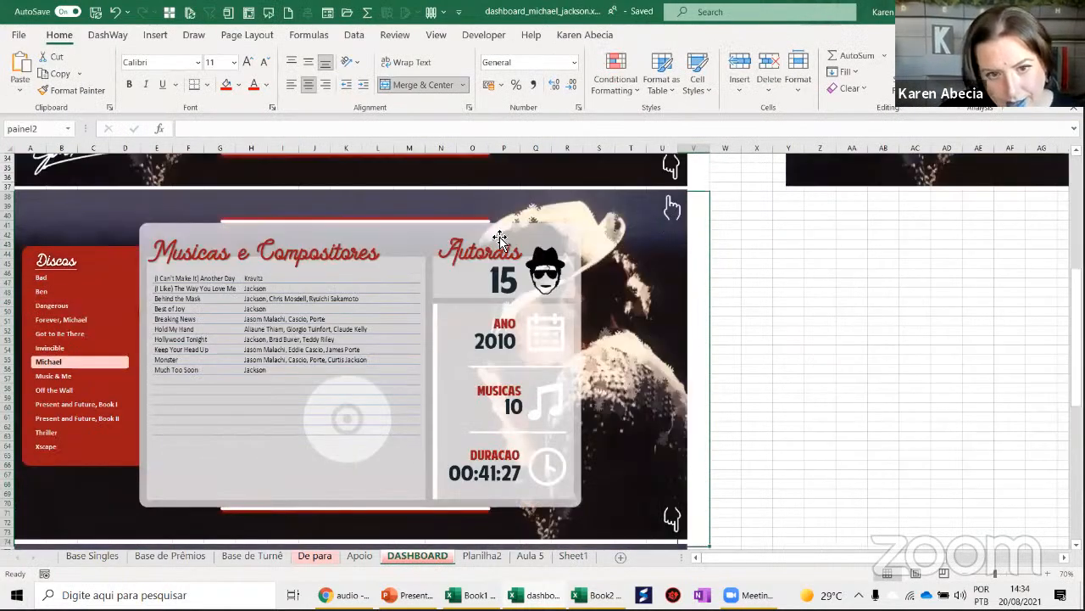
scroll(619, 240, "up", 11)
left_click(573, 556)
left_click_drag(285, 178, 148, 423)
left_click(265, 398)
left_click(149, 418)
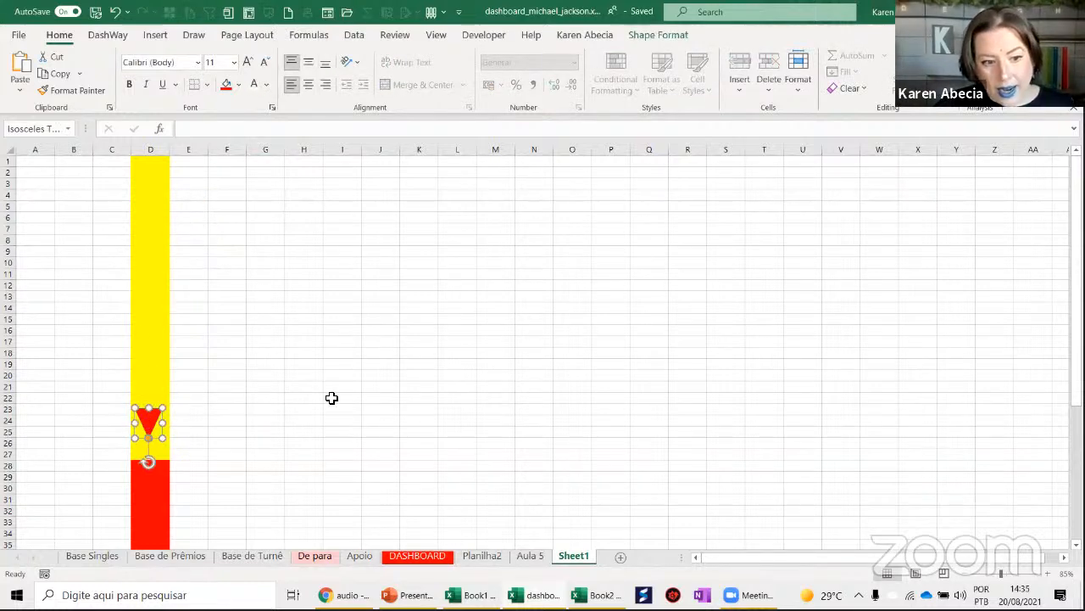
key("ctrl+k")
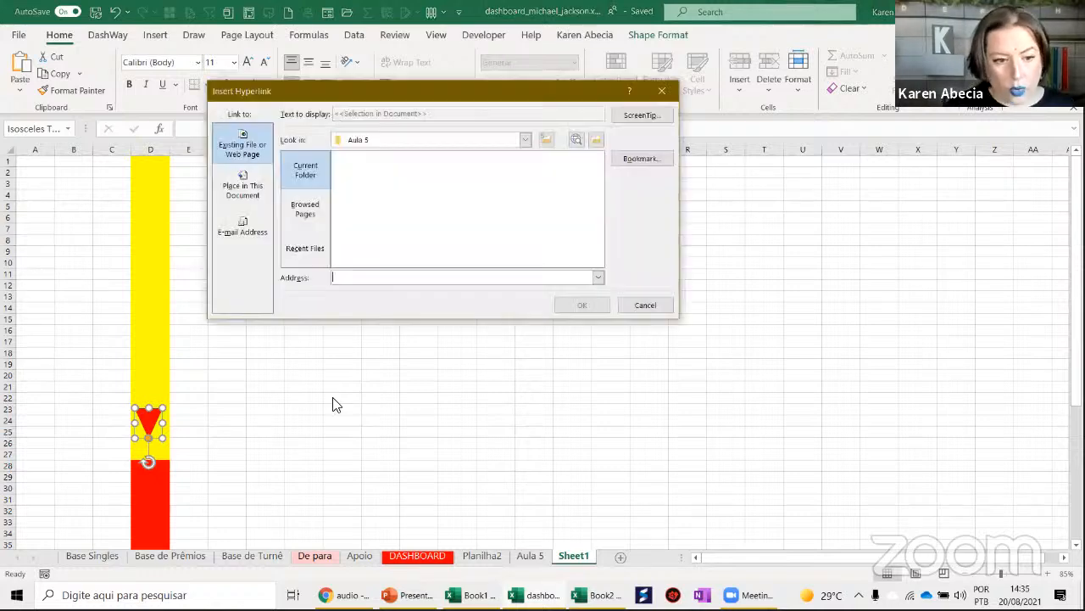
left_click_drag(273, 100, 351, 228)
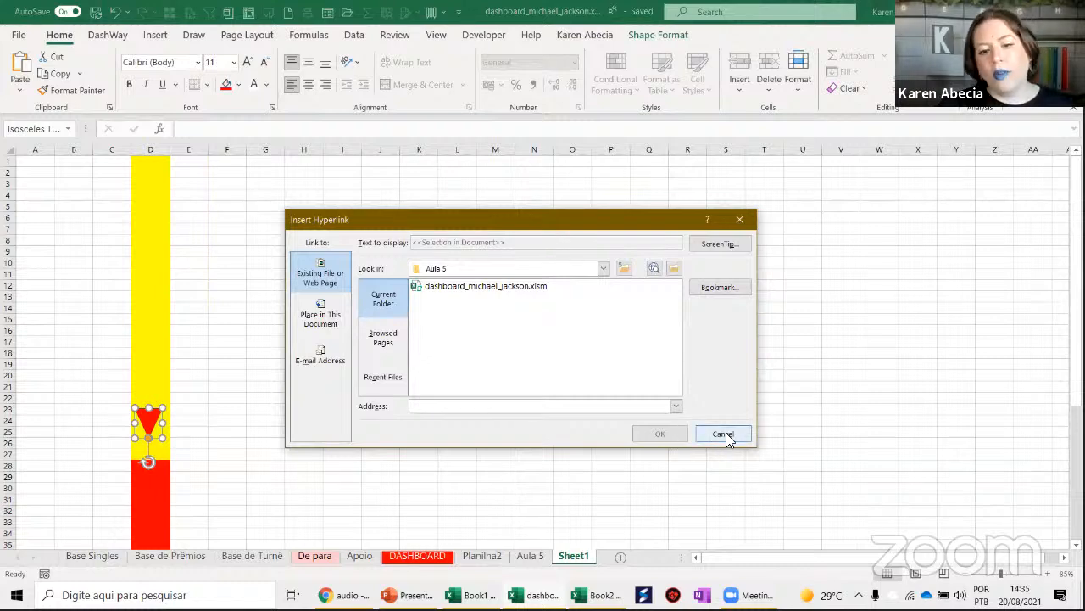
left_click(726, 433)
left_click(348, 430)
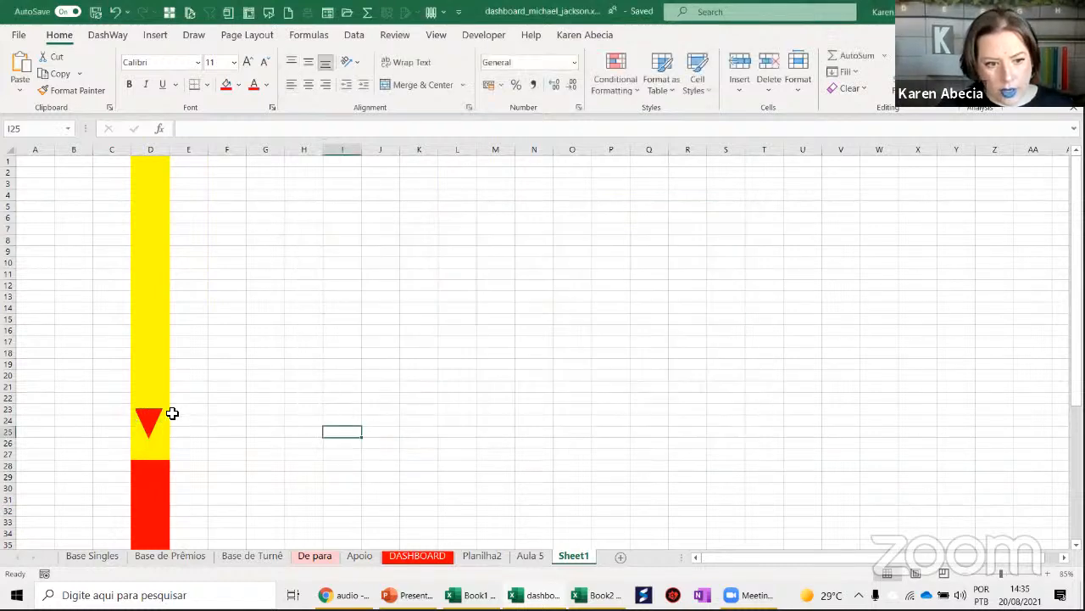
Start a hyperlink on the red triangle that targets a place in this document and show the defined names
right_click(147, 421)
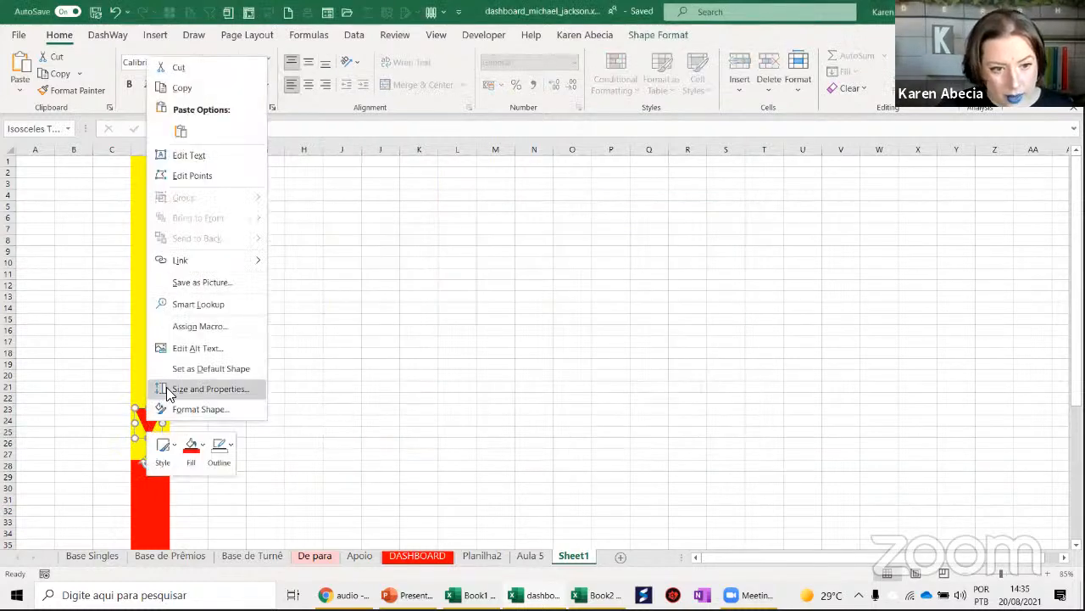
left_click(180, 261)
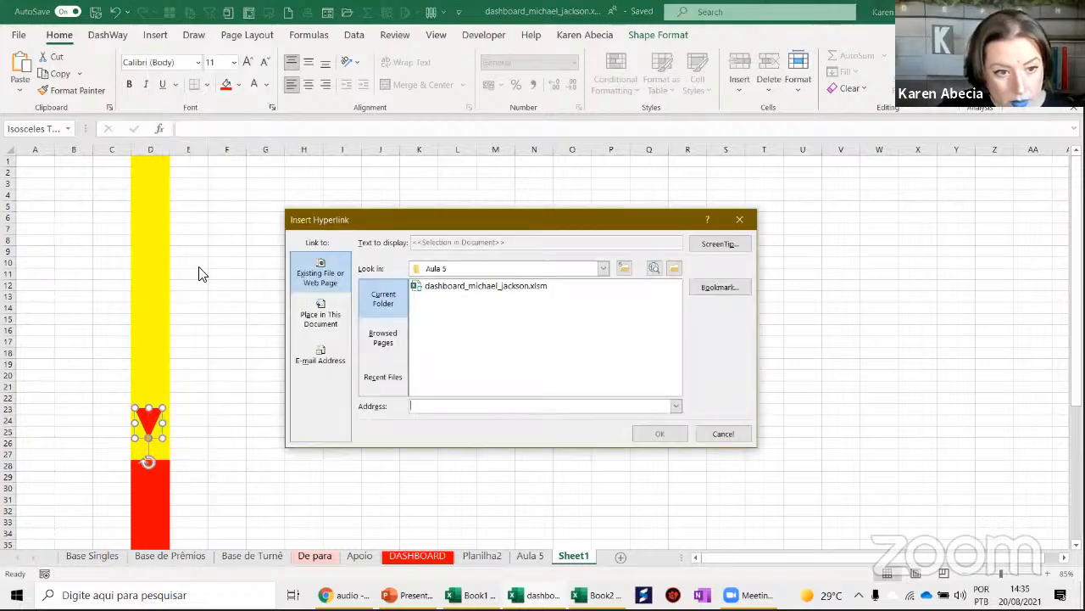
left_click_drag(462, 220, 476, 229)
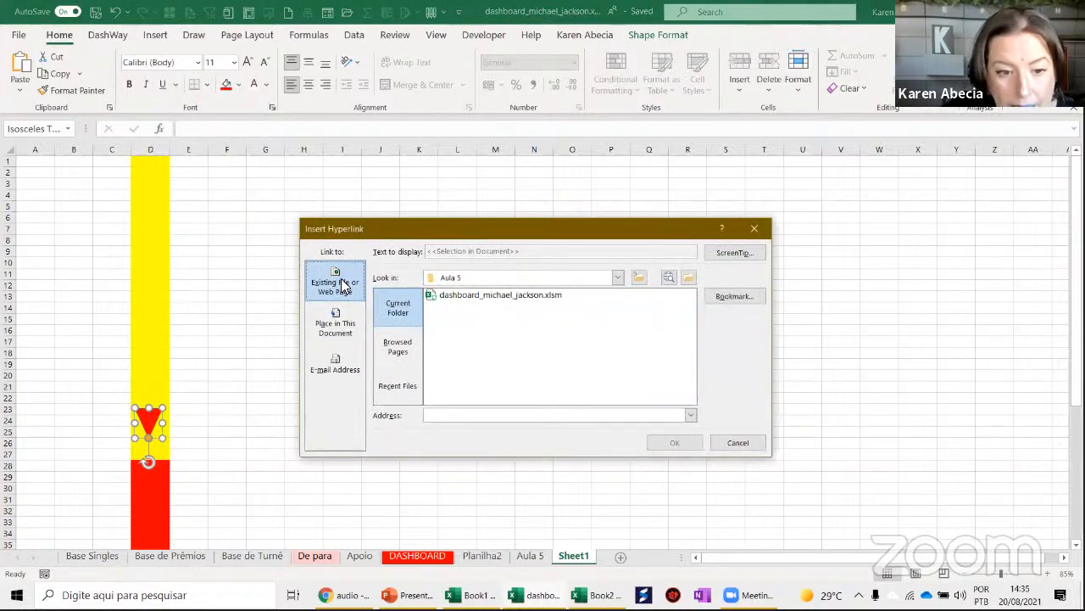
left_click(335, 326)
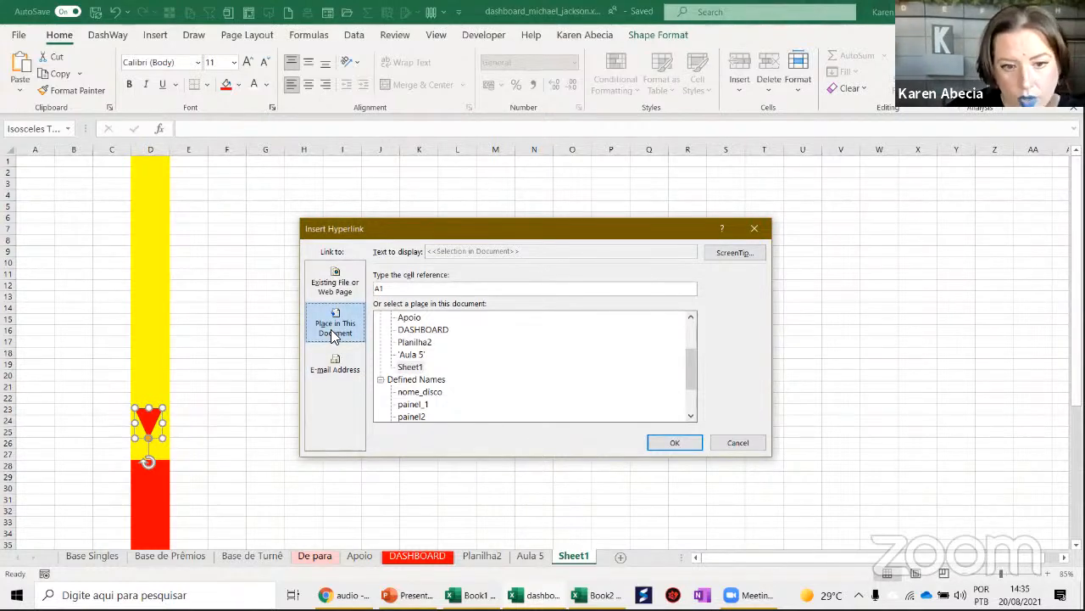
left_click_drag(692, 379, 570, 436)
Set the triangle's link target to the defined name red and apply the hyperlink
left_click(405, 392)
left_click(412, 405)
left_click(407, 394)
left_click(409, 404)
left_click(407, 393)
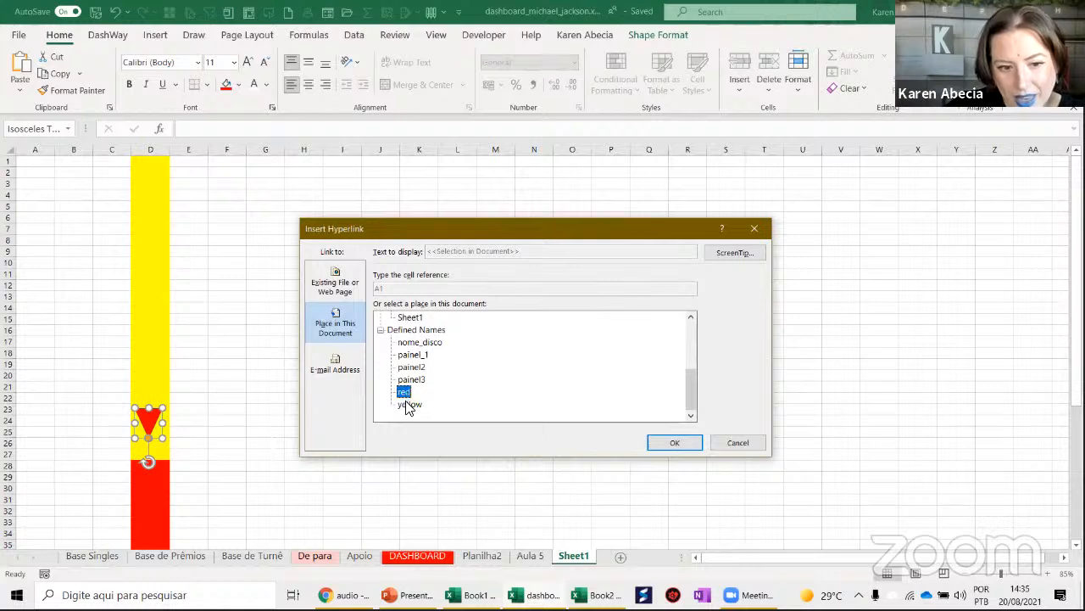
left_click(408, 404)
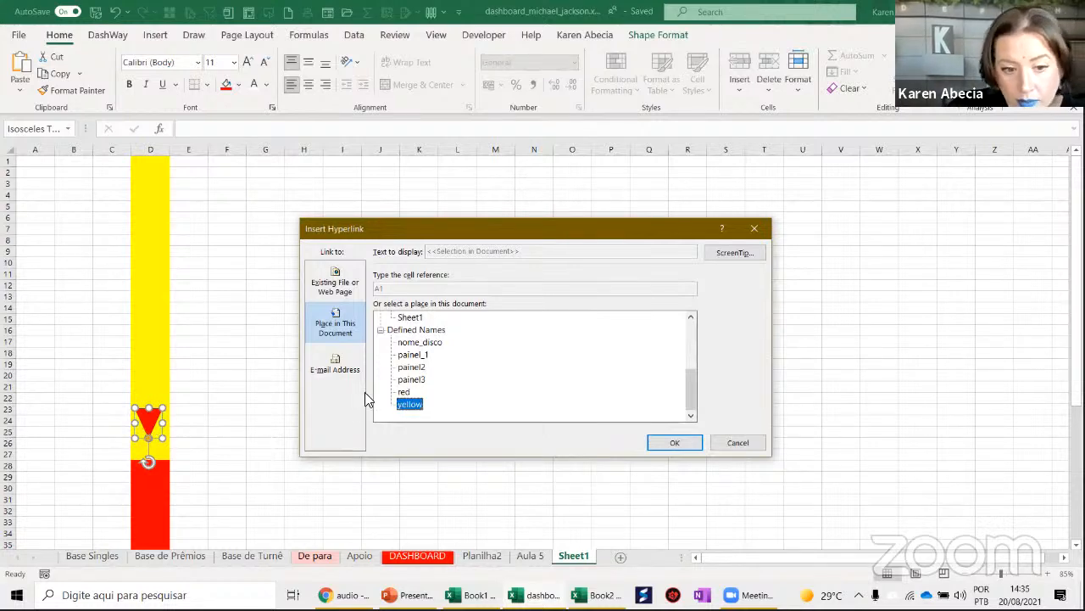
left_click(404, 392)
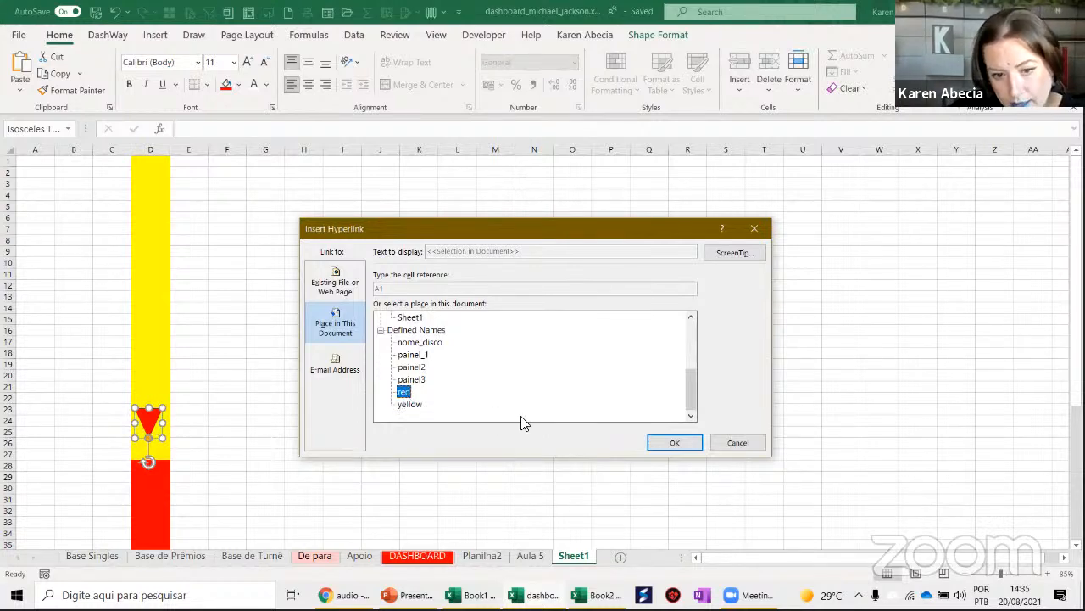
left_click(670, 442)
left_click(381, 420)
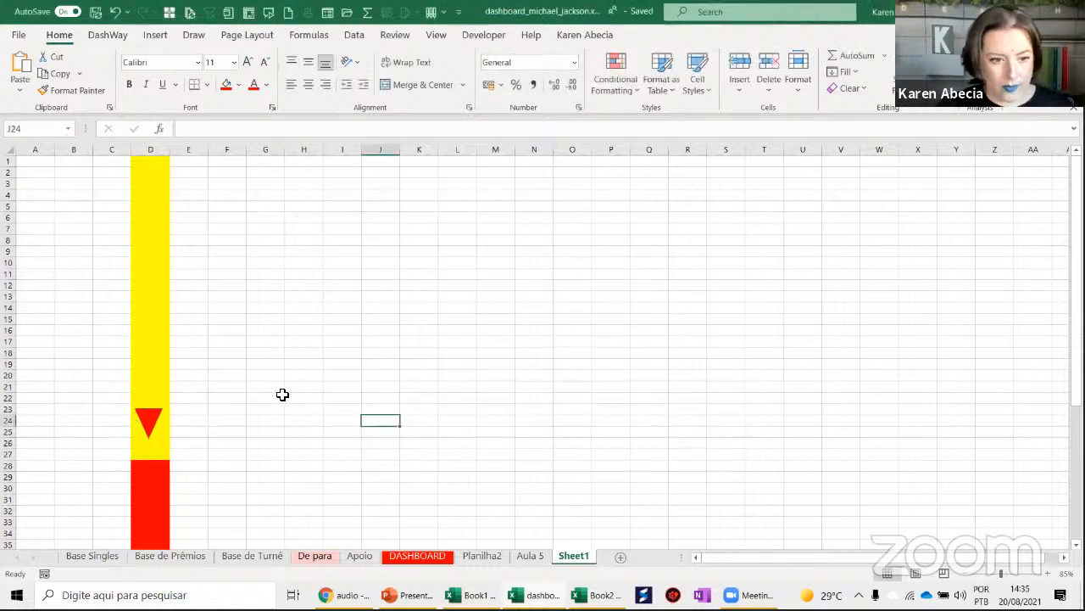
Test the triangle's link to the red block, return to the start of the sheet, and follow the link again
left_click(148, 422)
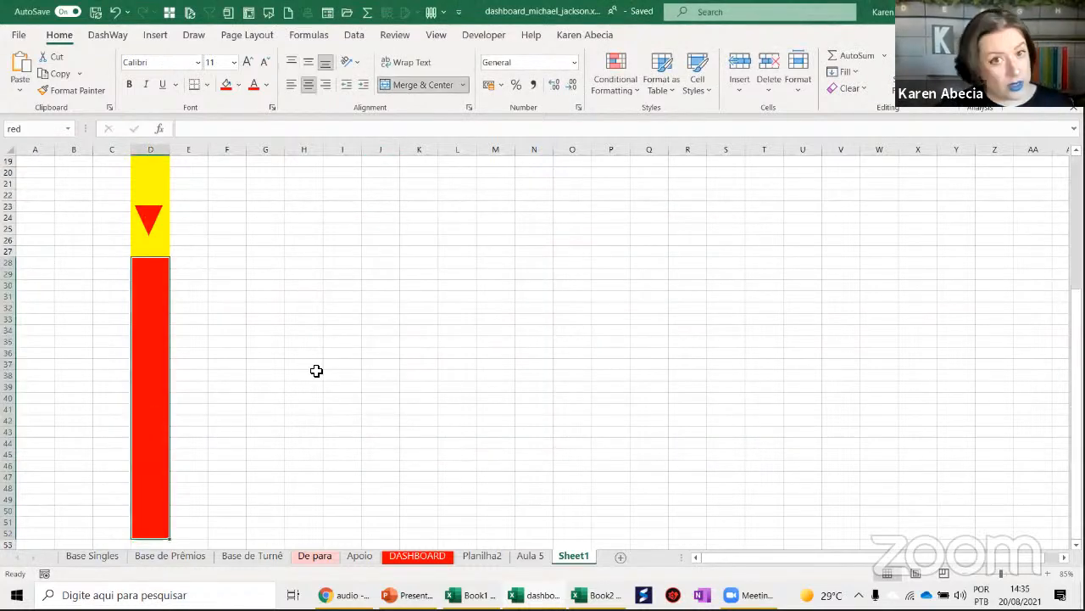
scroll(318, 369, "up", 7, "ctrl")
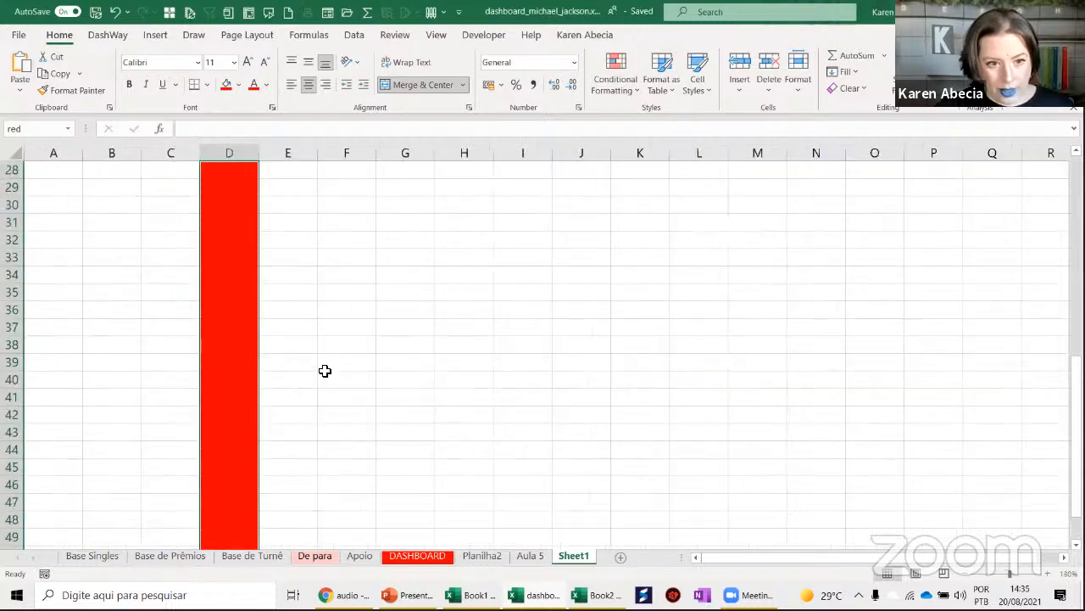
scroll(330, 371, "up", 9)
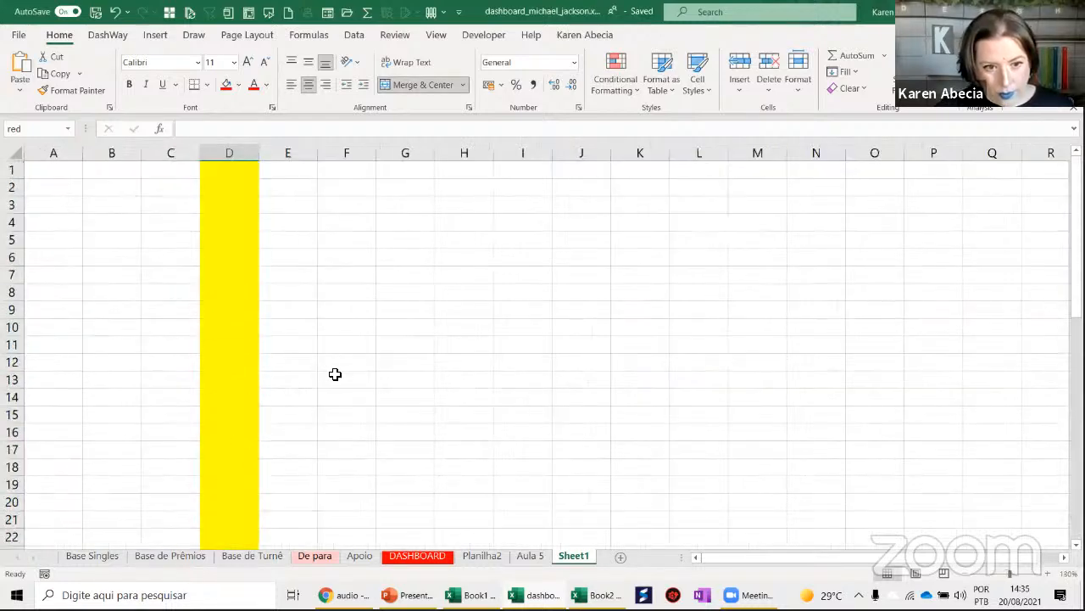
scroll(335, 374, "down", 4, "ctrl")
scroll(335, 374, "down", 1)
left_click(304, 411)
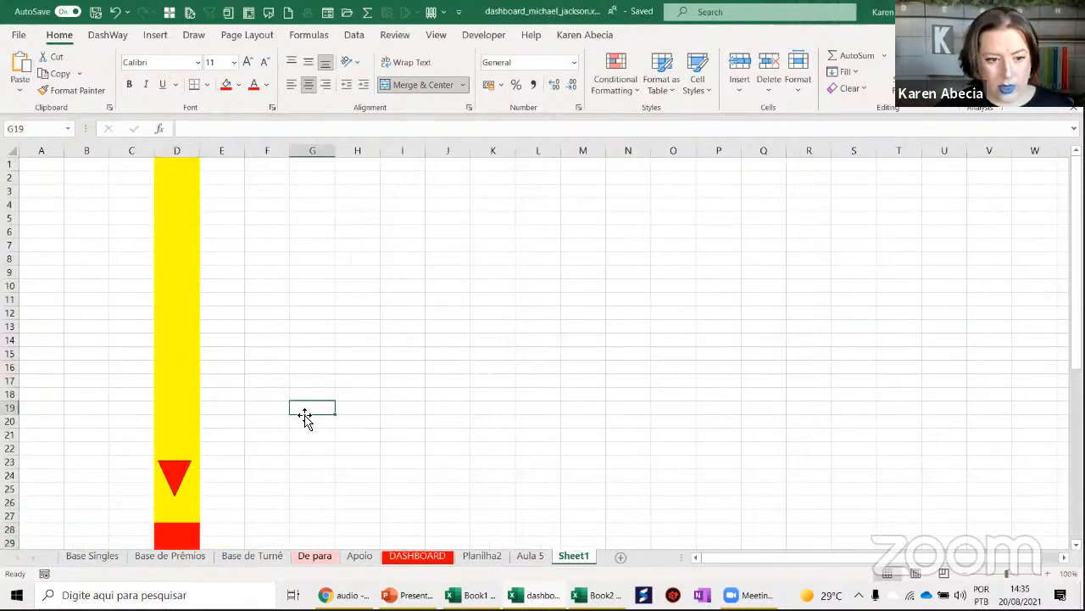
left_click(179, 472)
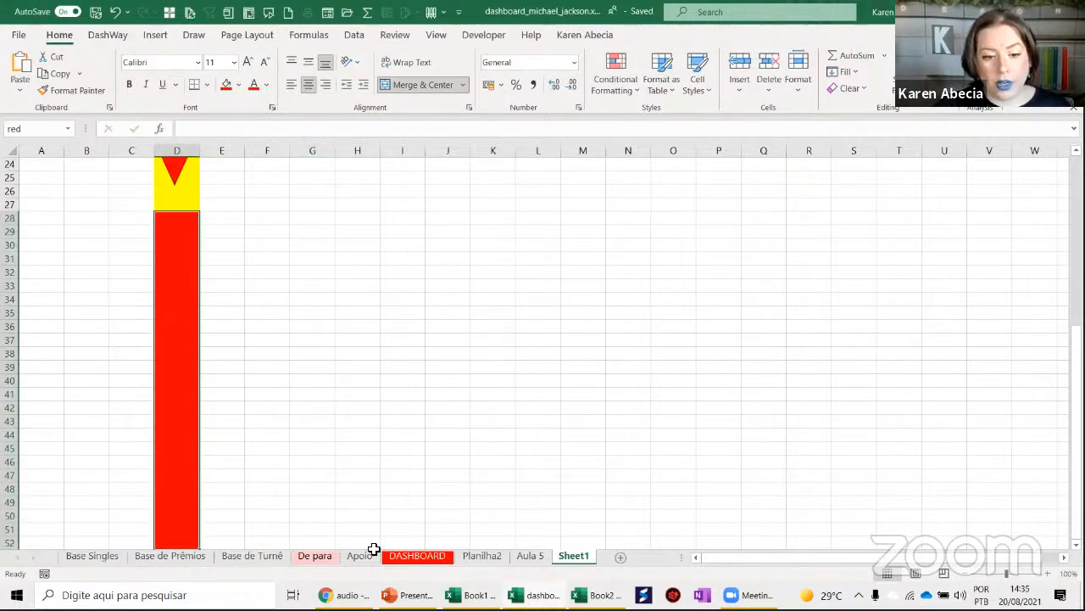
On the DASHBOARD sheet, try the hand-icon links from the first panel to the second panel and back
left_click(407, 557)
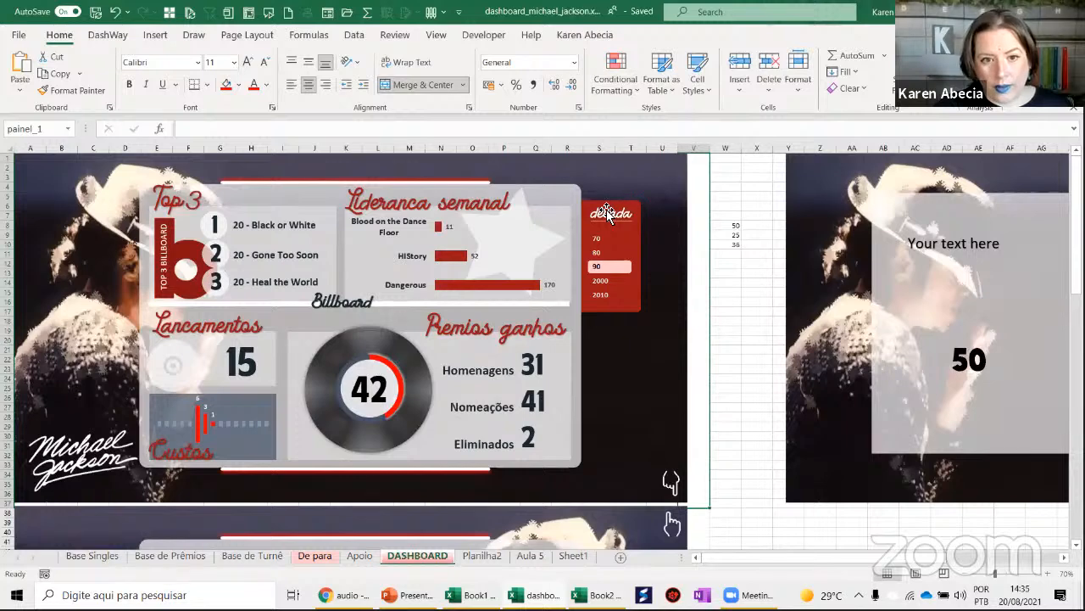
left_click(733, 284)
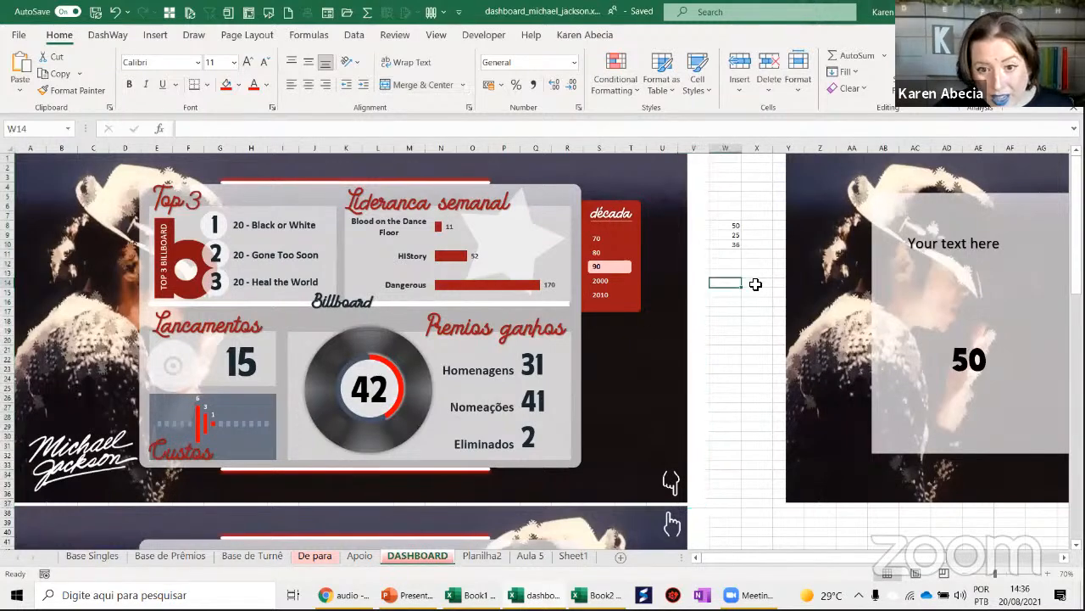
left_click(754, 283)
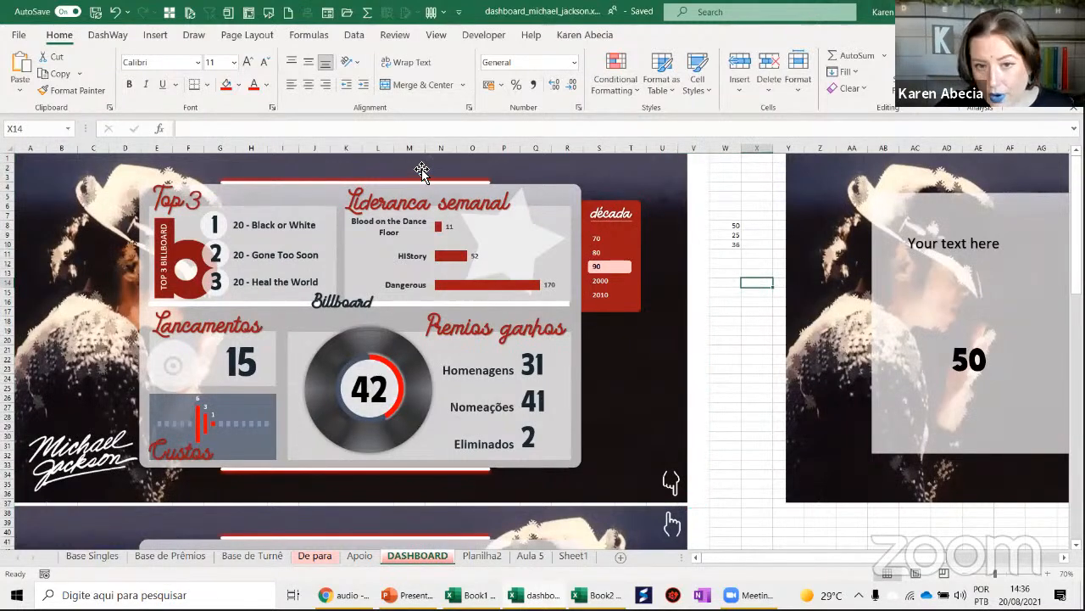
left_click(725, 263)
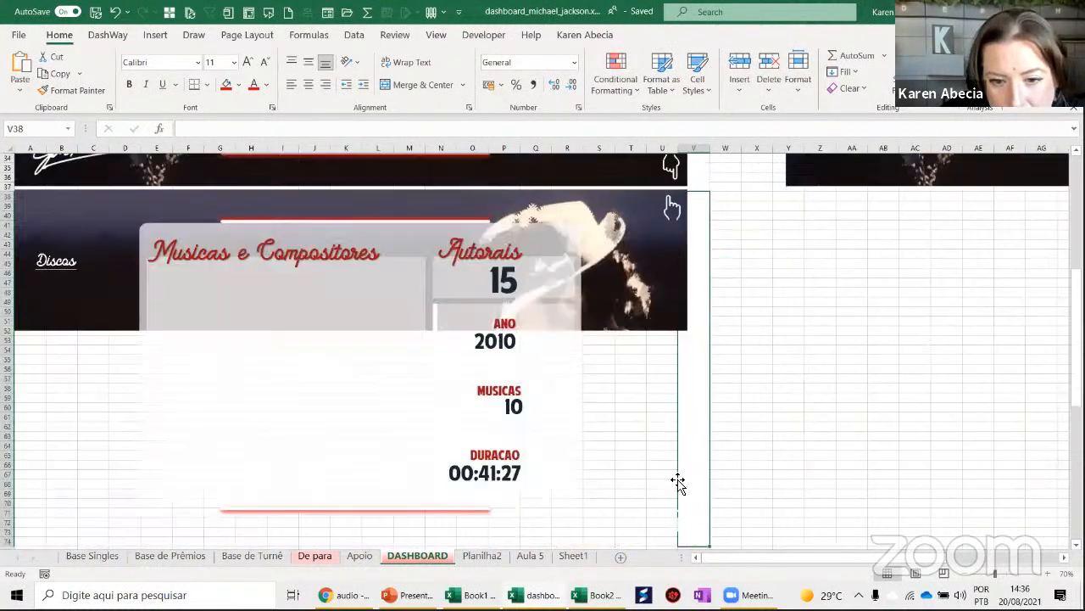
left_click(674, 483)
left_click(668, 212)
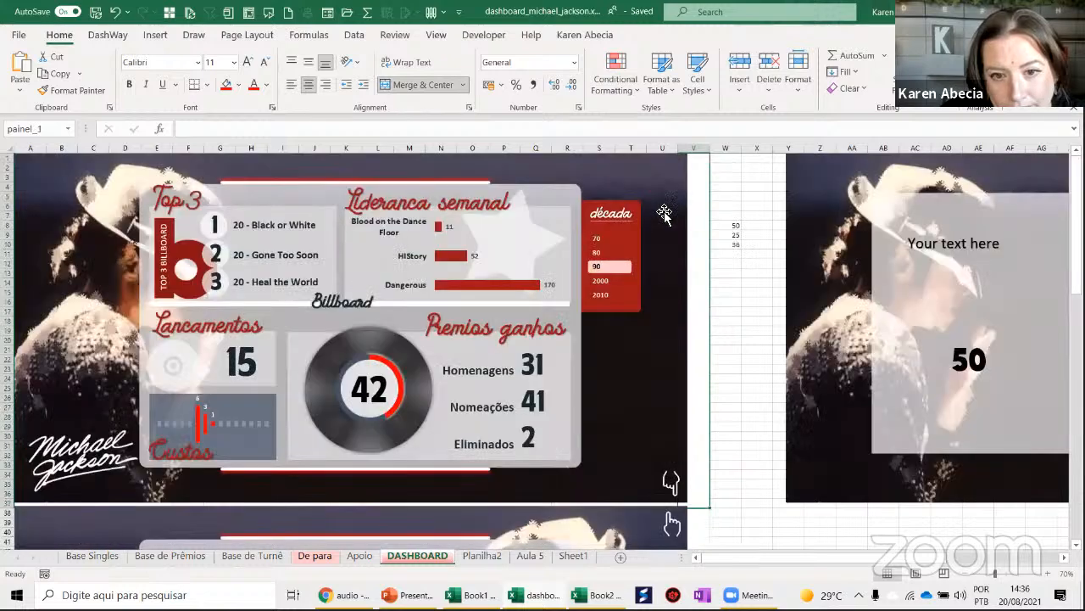
Protect the DASHBOARD sheet without a password, allowing only selection of locked and unlocked cells, and remove the protection again
left_click(726, 273)
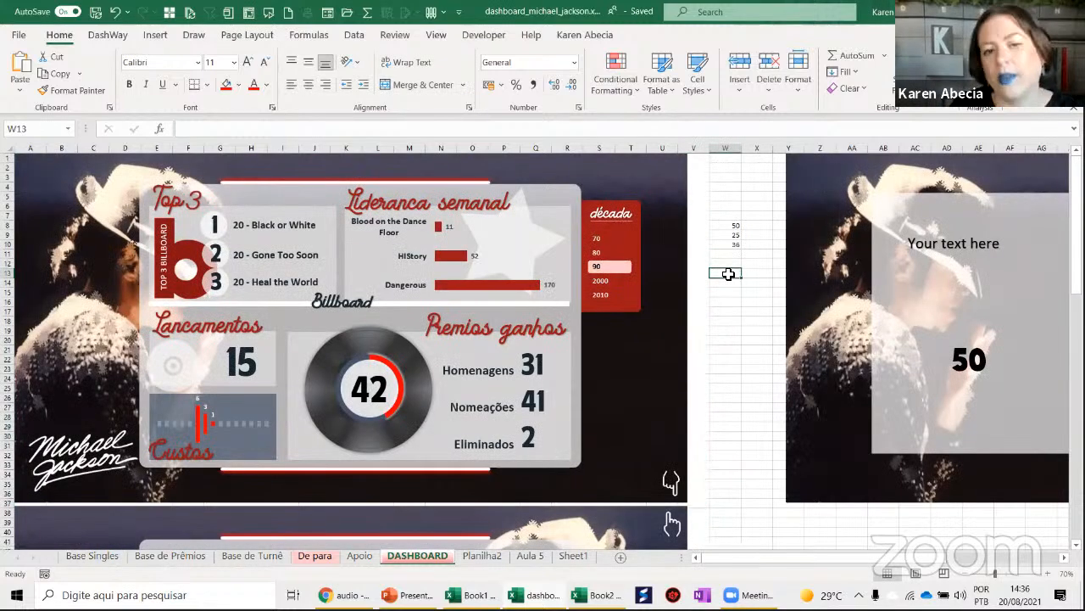
left_click(723, 302)
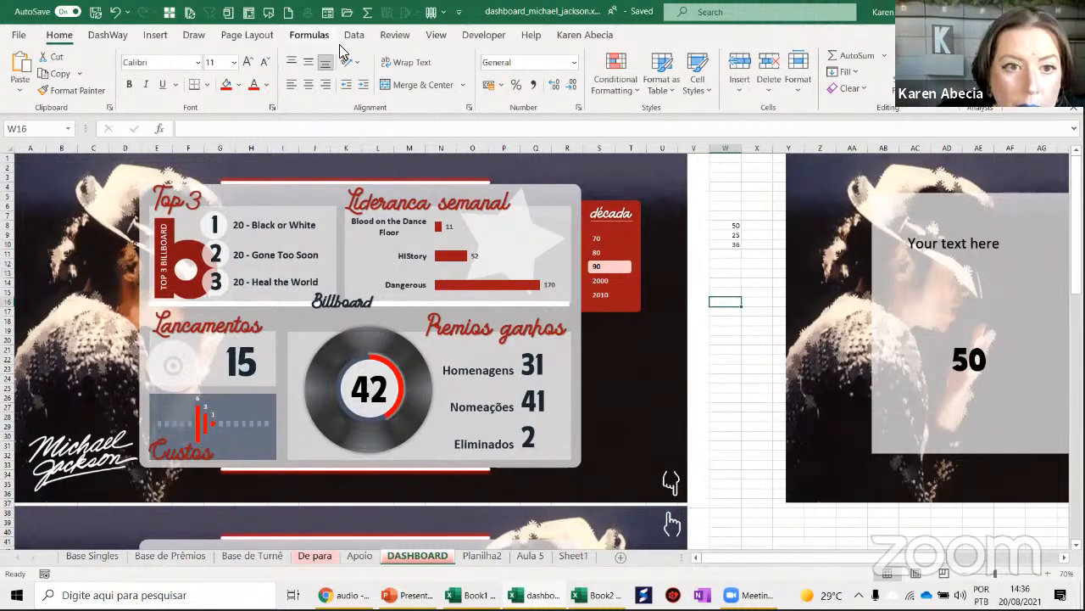
left_click(435, 35)
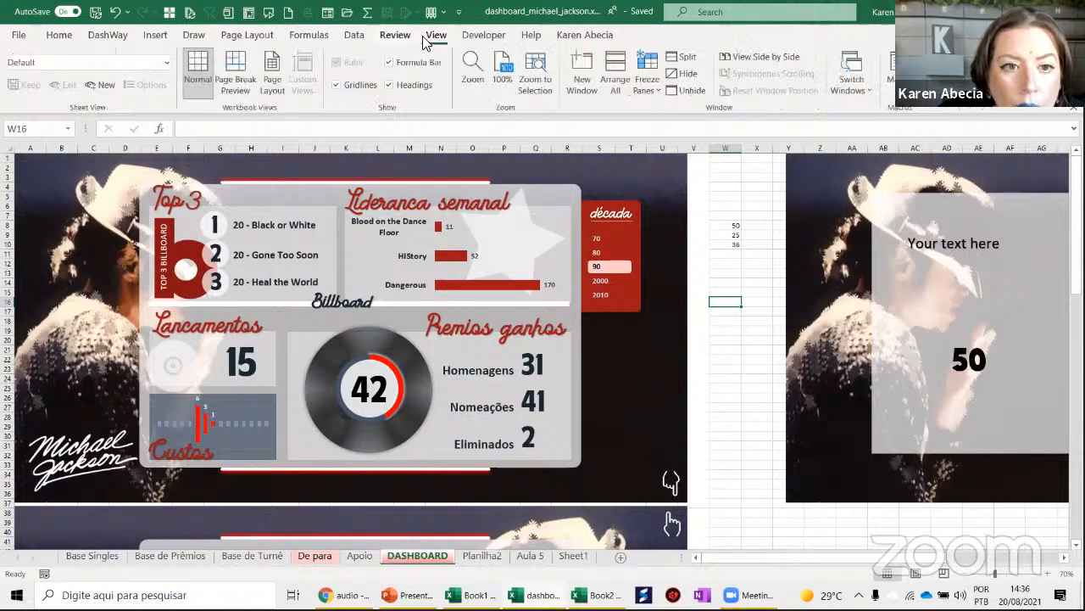
left_click(405, 36)
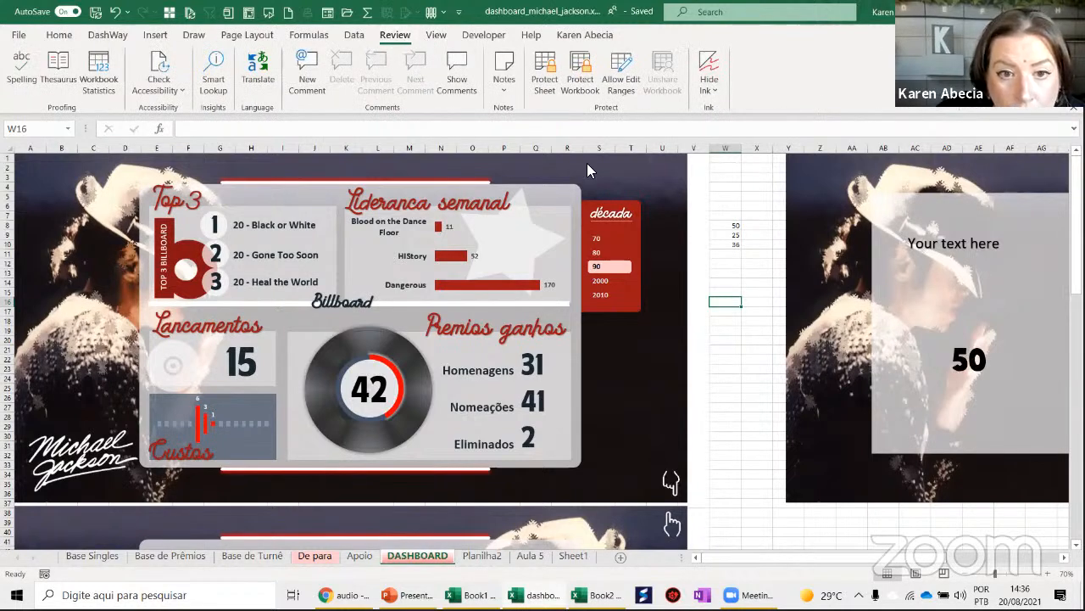
left_click(546, 85)
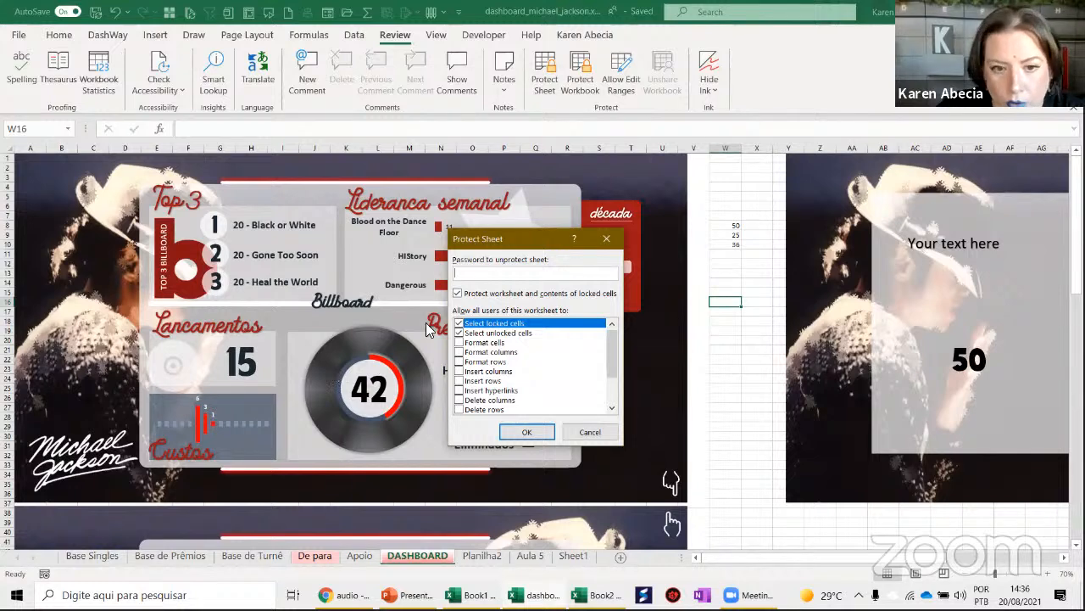
left_click(515, 434)
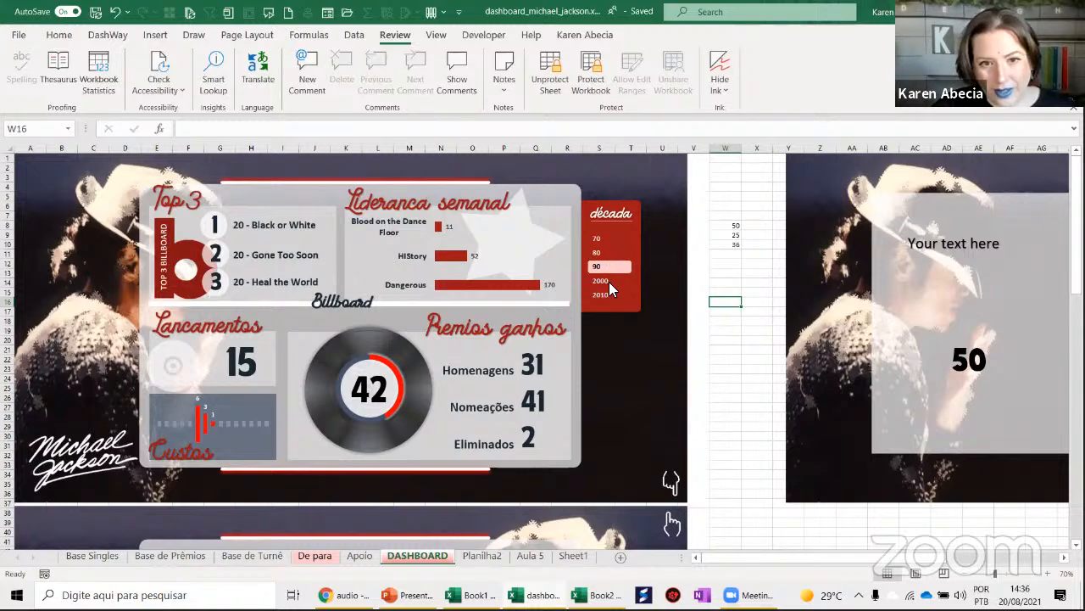
left_click(546, 87)
left_click(728, 320)
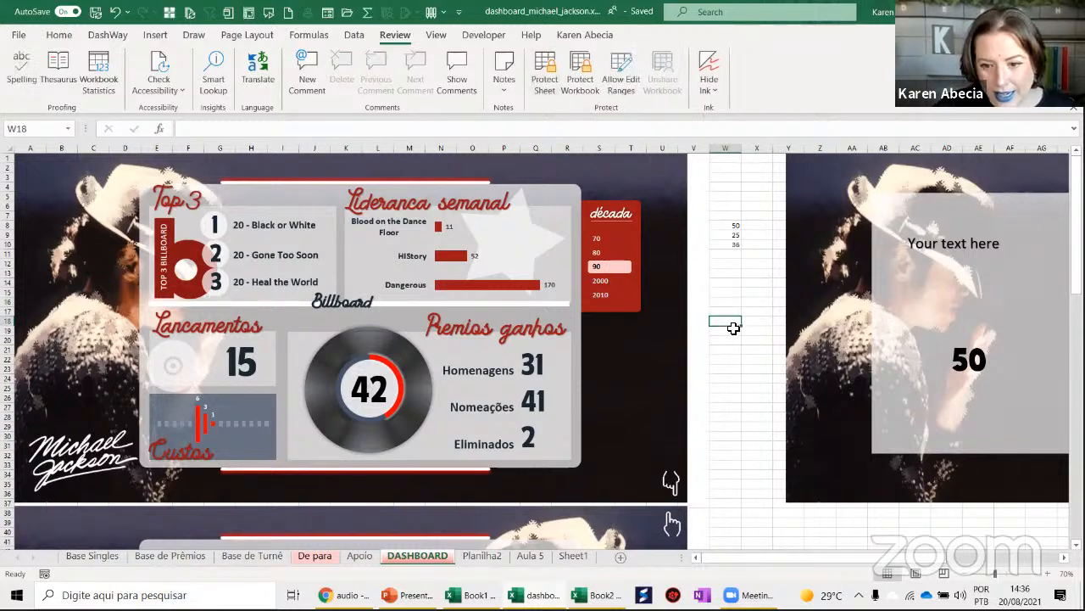
Check that dashboard elements can be selected: the Lideranca semanal chart, the Top 3 rank number 2, and the Custos chart
scroll(749, 405, "up", 1)
scroll(747, 405, "up", 1)
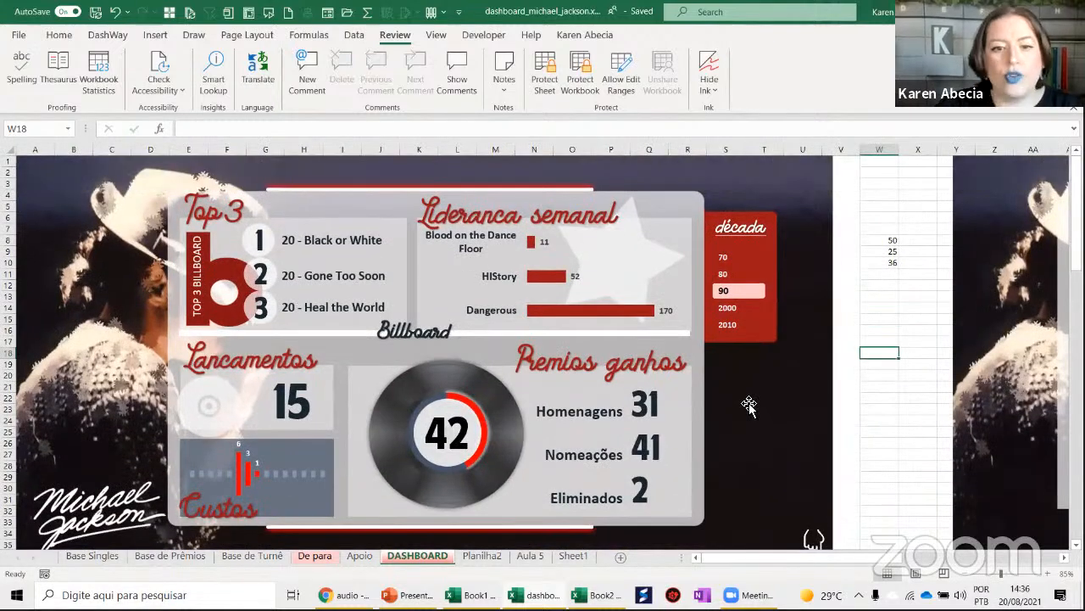
left_click(551, 283)
left_click(551, 282)
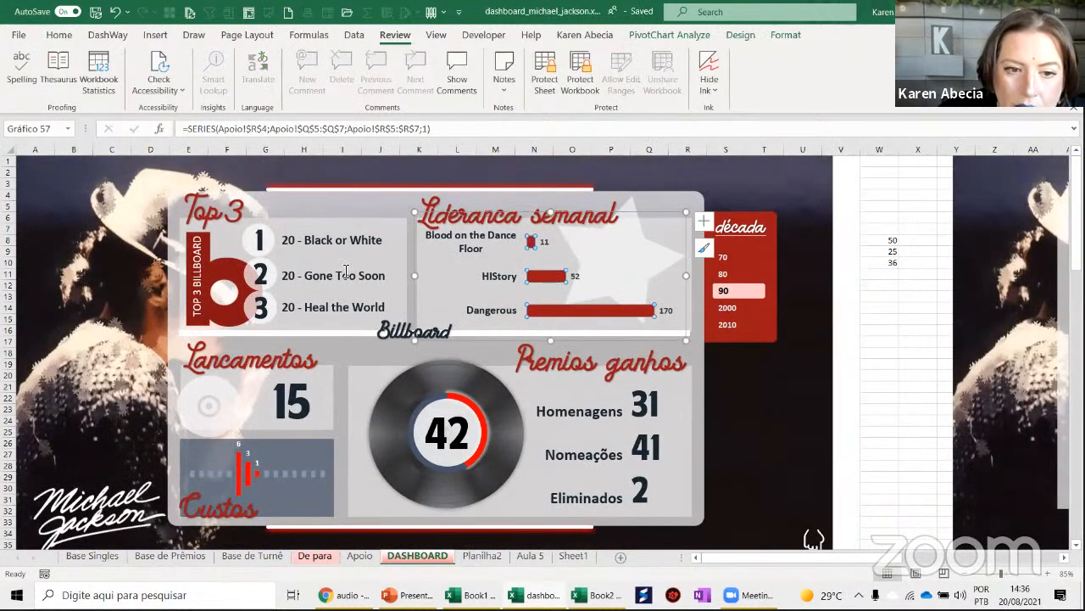
left_click(285, 291)
left_click(263, 275)
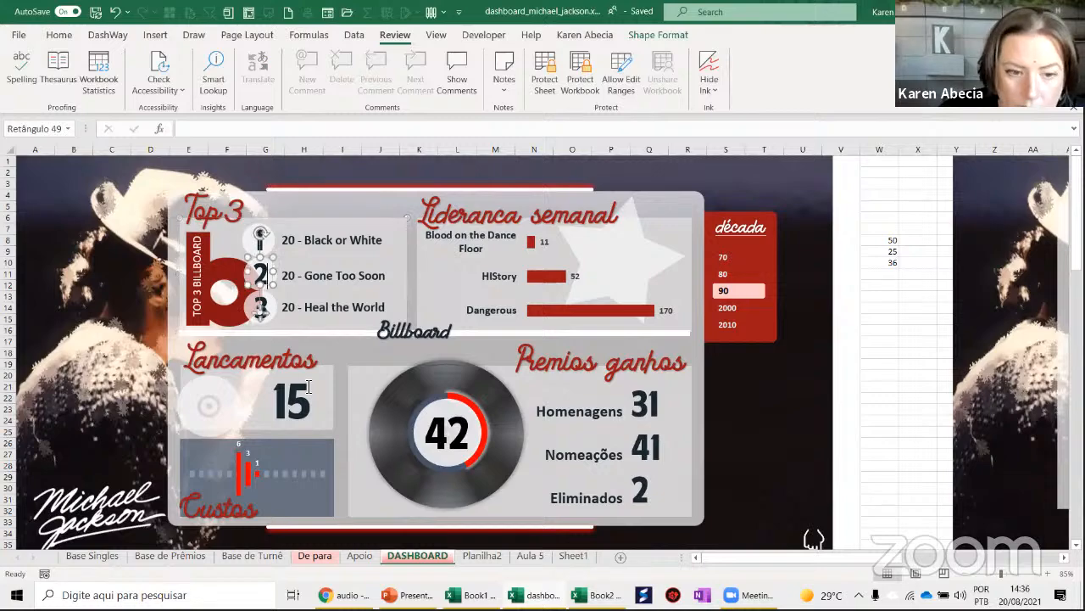
left_click(310, 497)
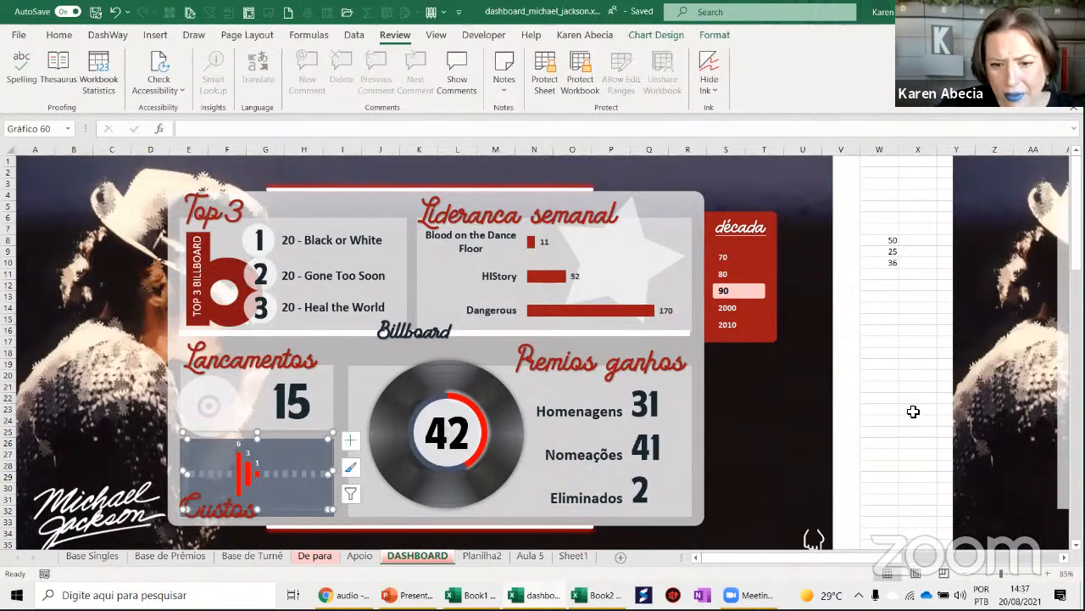
Deselect the Custos chart and filter the first dashboard panel to the 70 decade with the década slicer
left_click(883, 421)
scroll(587, 400, "down", 13)
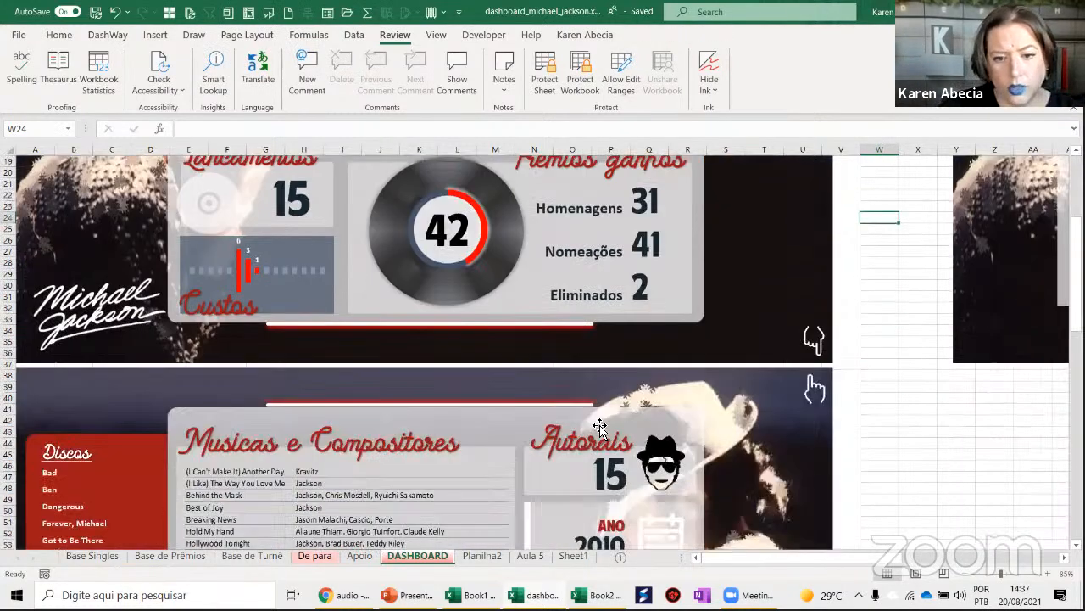
scroll(606, 424, "up", 13)
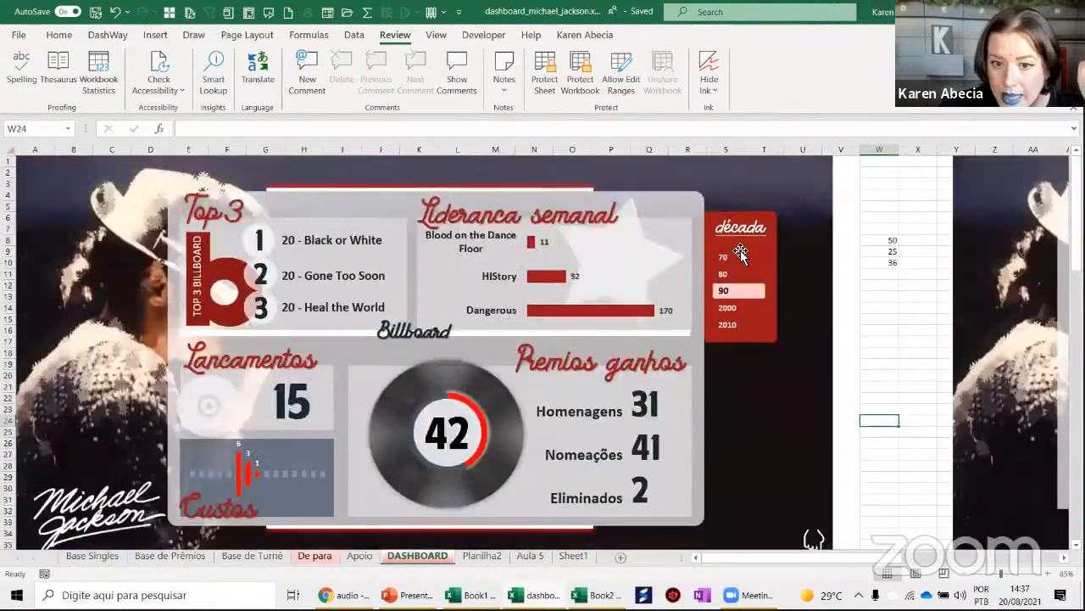
left_click(750, 262)
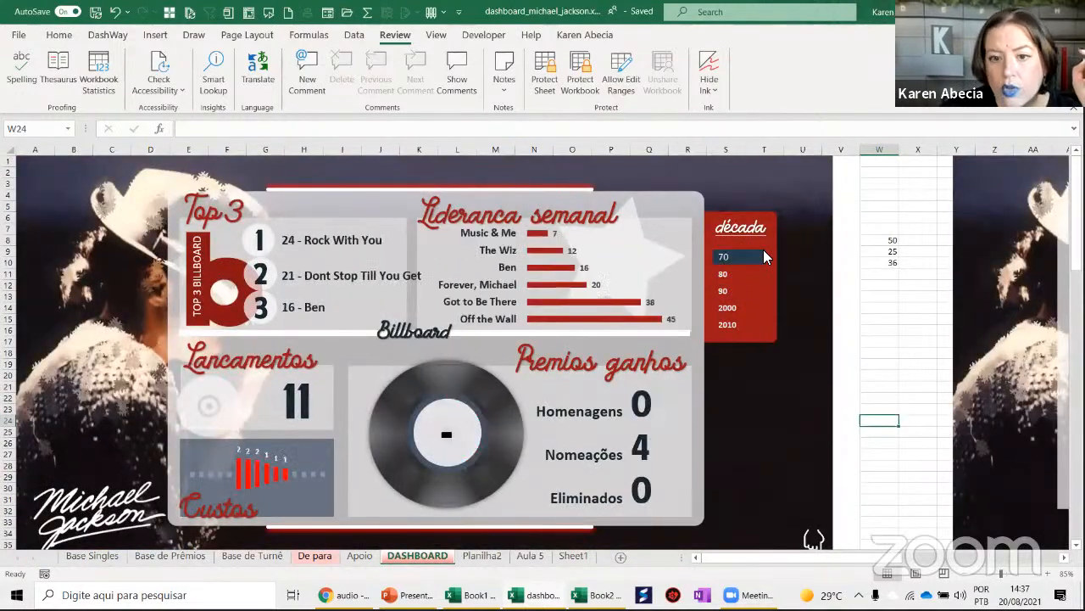
Disable resizing and moving for the década slicer in its size and position settings
left_click(764, 252)
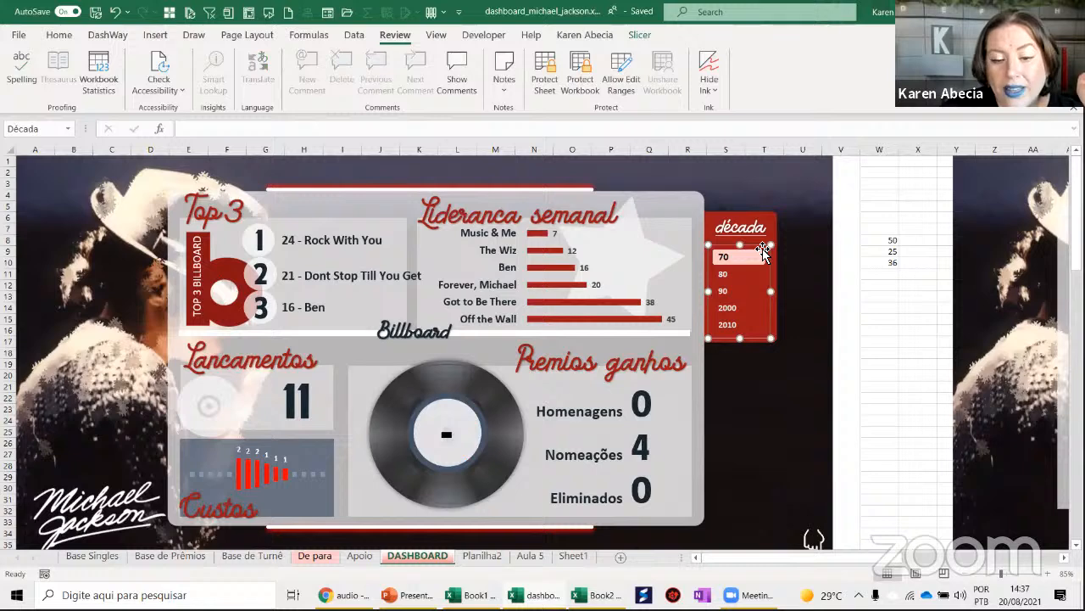
left_click_drag(753, 251, 756, 248)
right_click(755, 251)
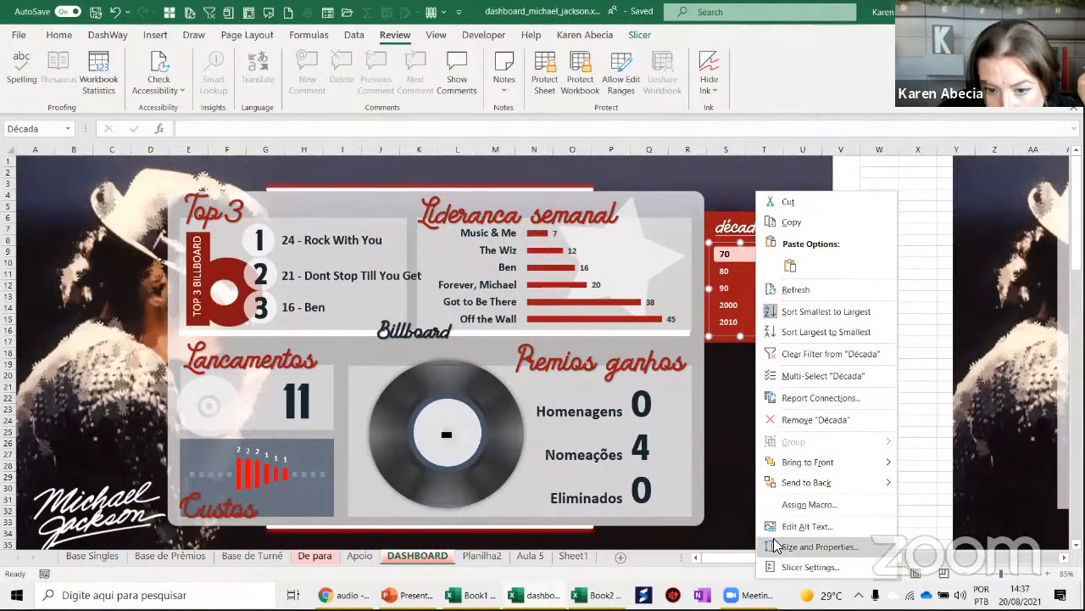
left_click(819, 547)
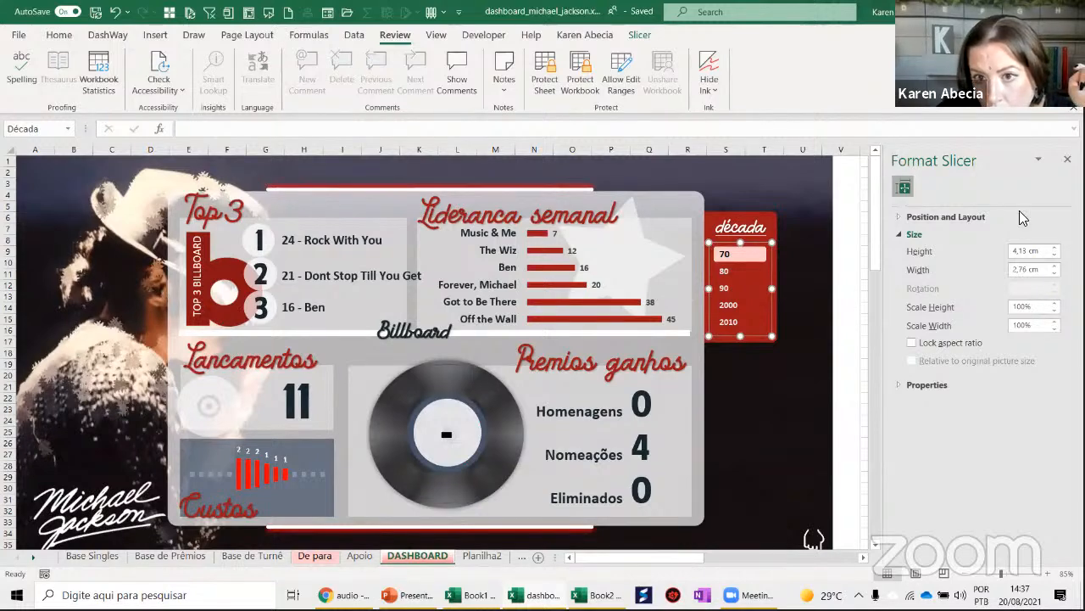
left_click(901, 221)
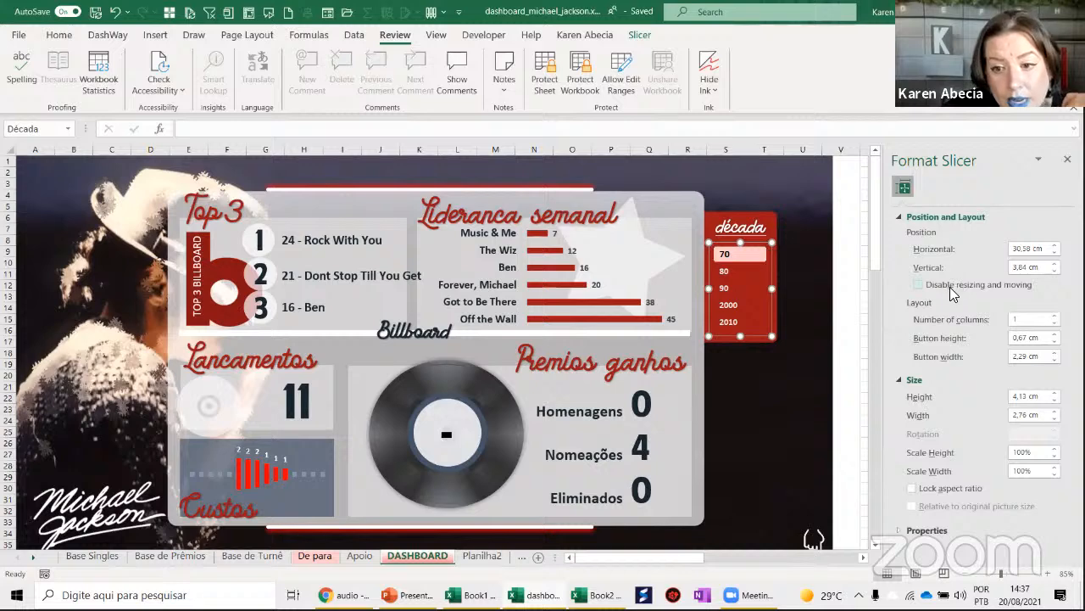
left_click(919, 285)
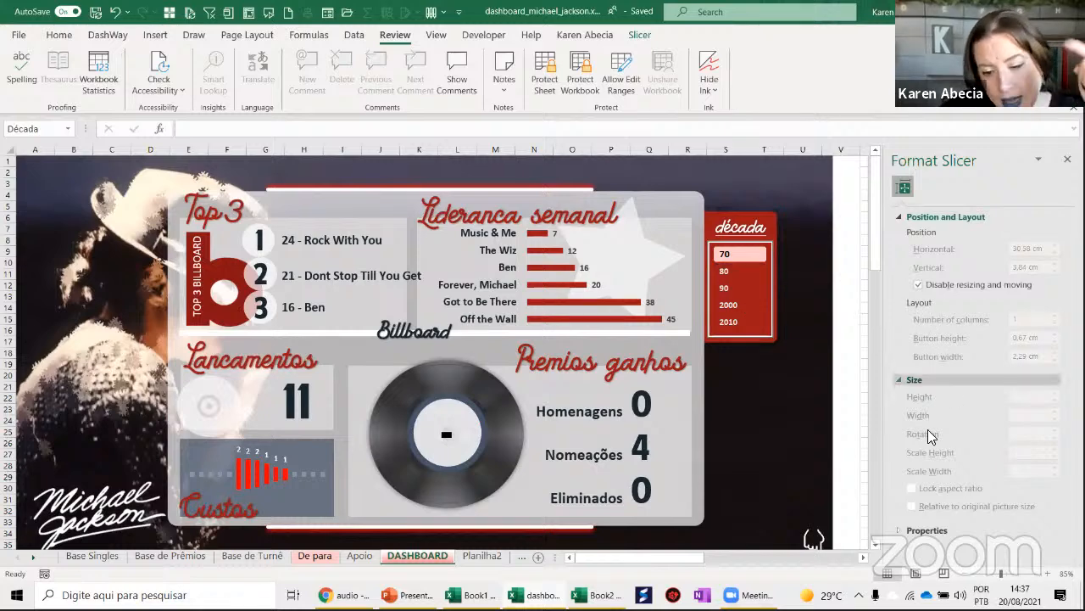
Turn off the Locked property of the década slicer
left_click(927, 530)
scroll(931, 368, "down", 1)
scroll(931, 367, "down", 1)
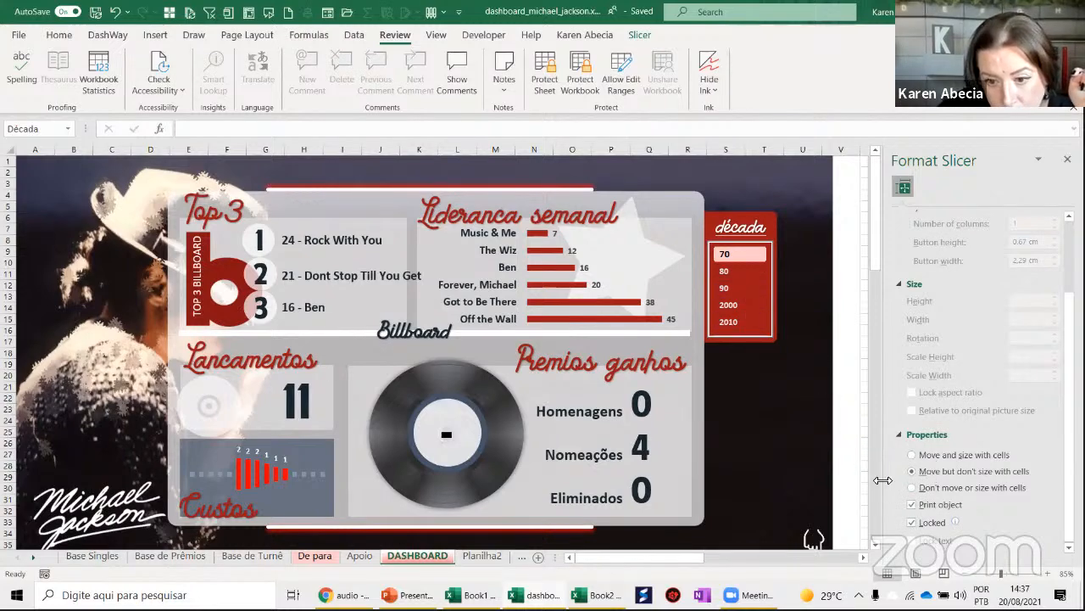
left_click(912, 523)
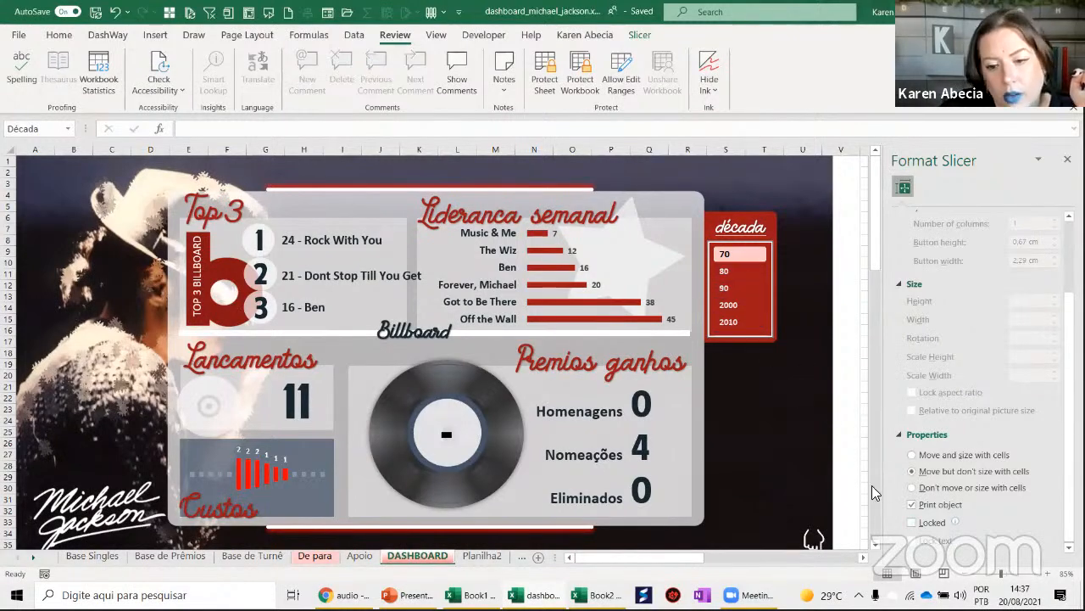
Select the Discos slicer on the second panel and turn off its Locked property
left_click_drag(877, 222, 887, 338)
left_click(142, 244)
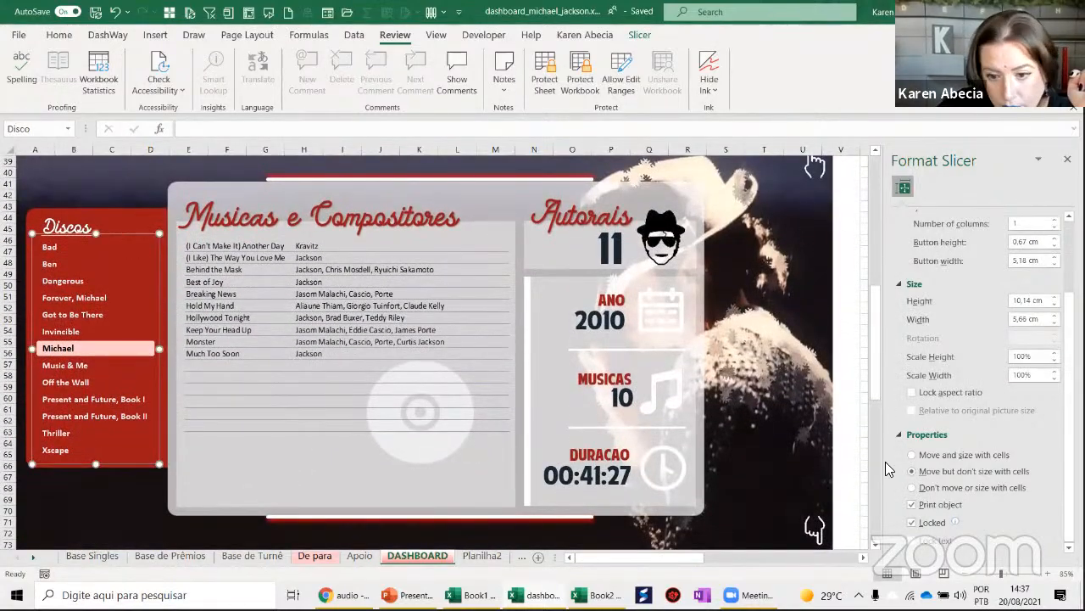
left_click(912, 522)
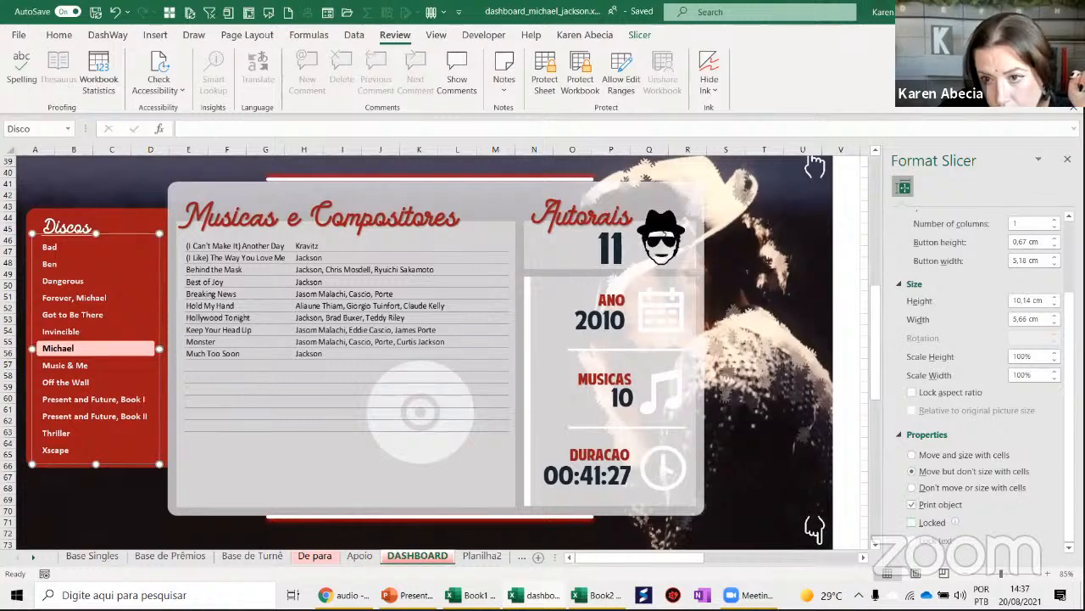
scroll(918, 291, "up", 3)
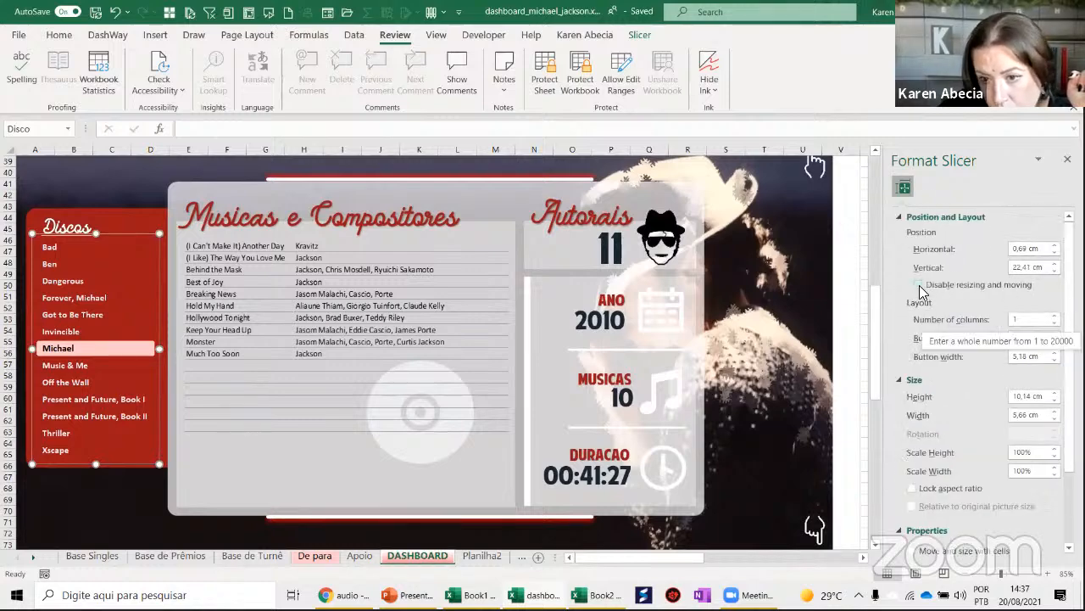
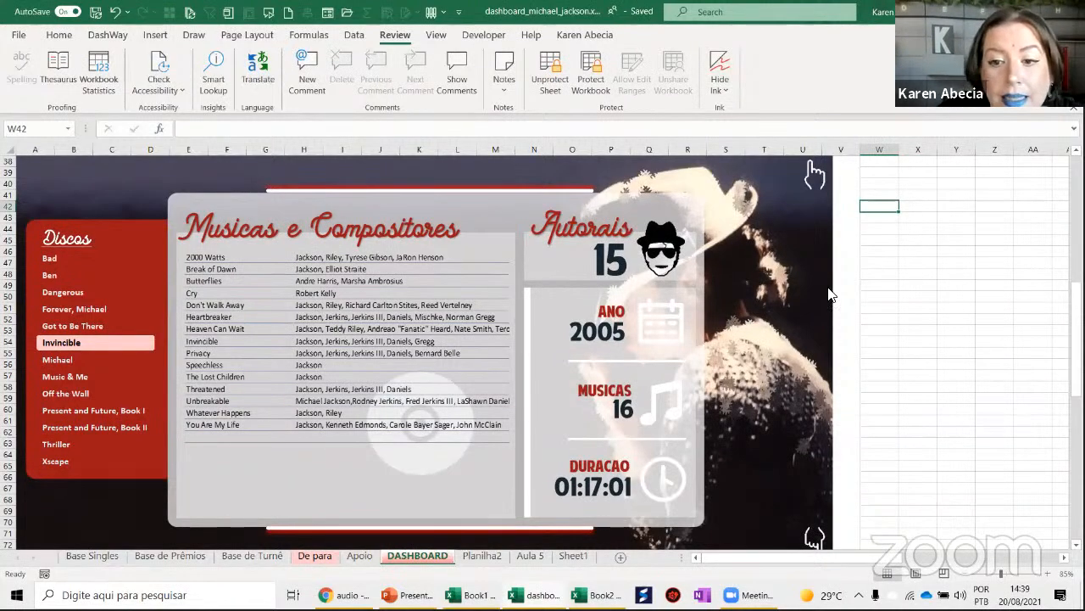
Unprotect the DASHBOARD sheet and enter a list of three sample first names in X47:X49 under the header "nomes" in X46
left_click(550, 78)
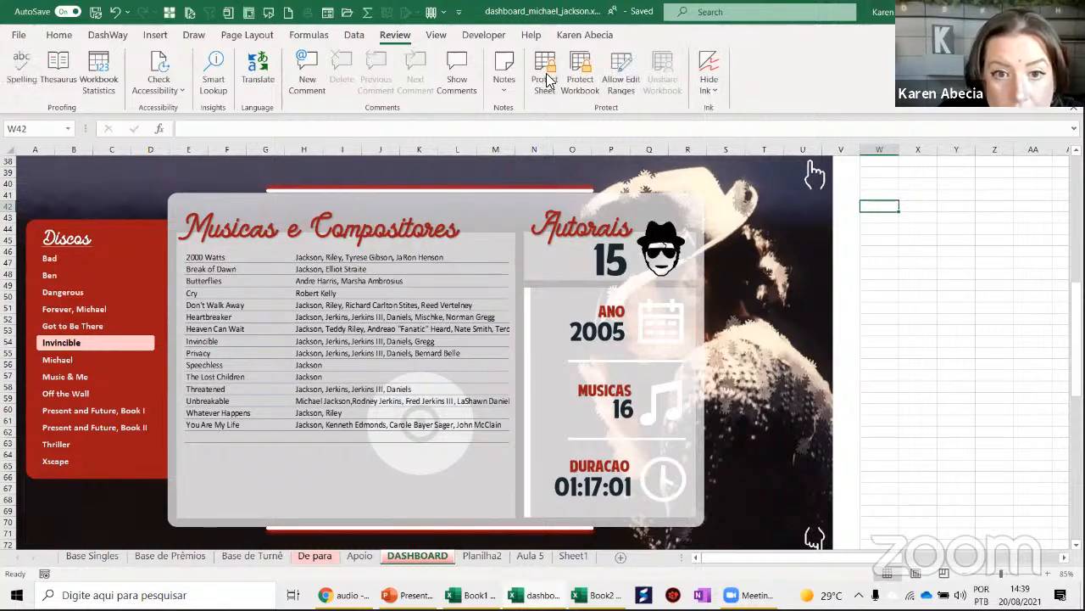
left_click(914, 263)
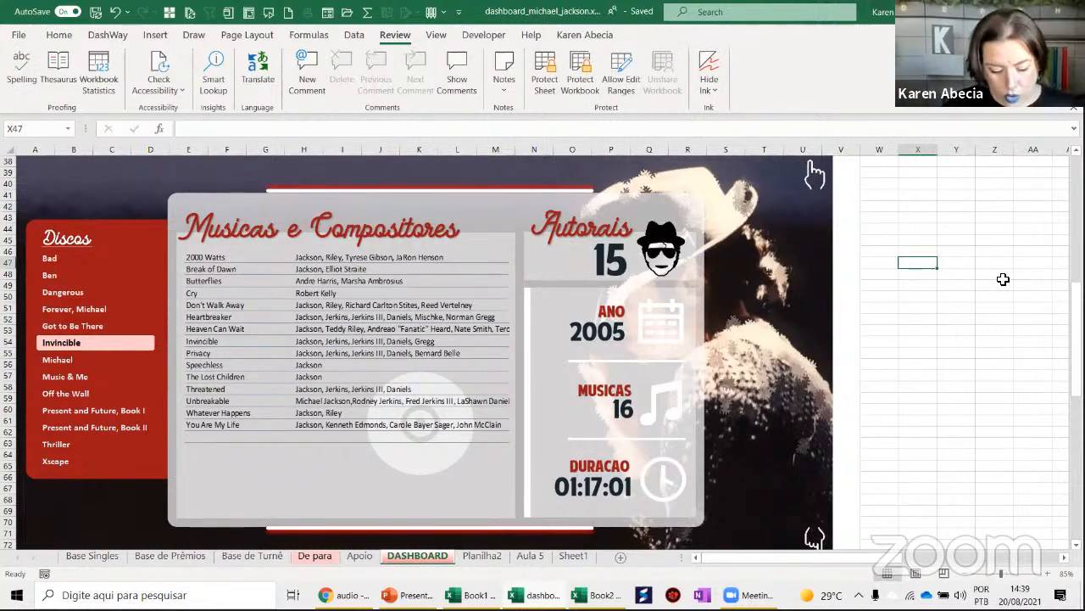
type("ana")
key("Return")
type("amaria")
key("Return")
type("bete")
key("Return")
key("Up")
key("Up")
key("Up")
key("Up")
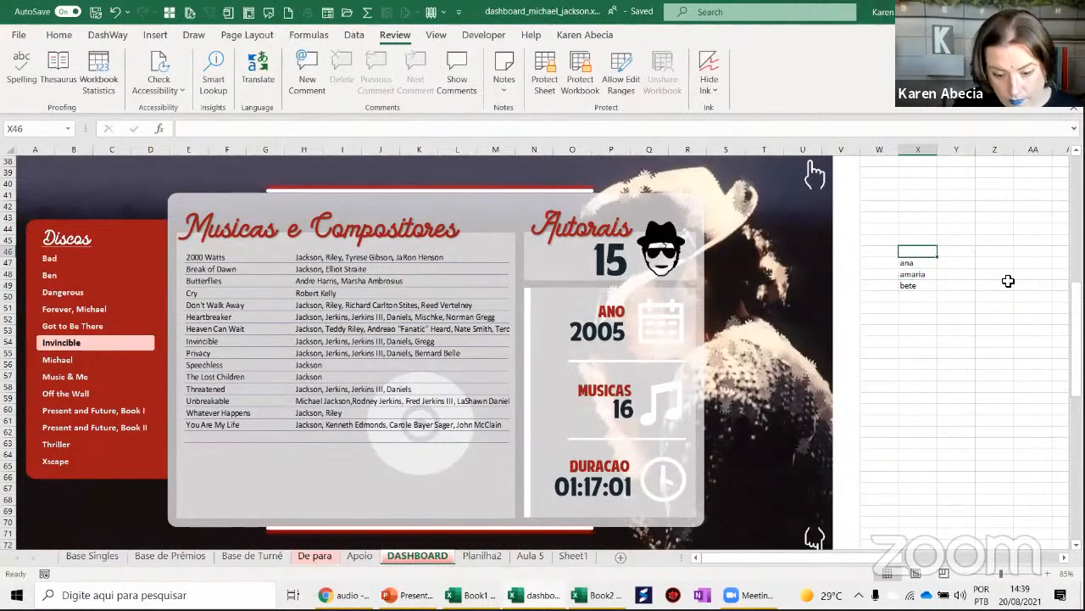
type("nomes")
key("Return")
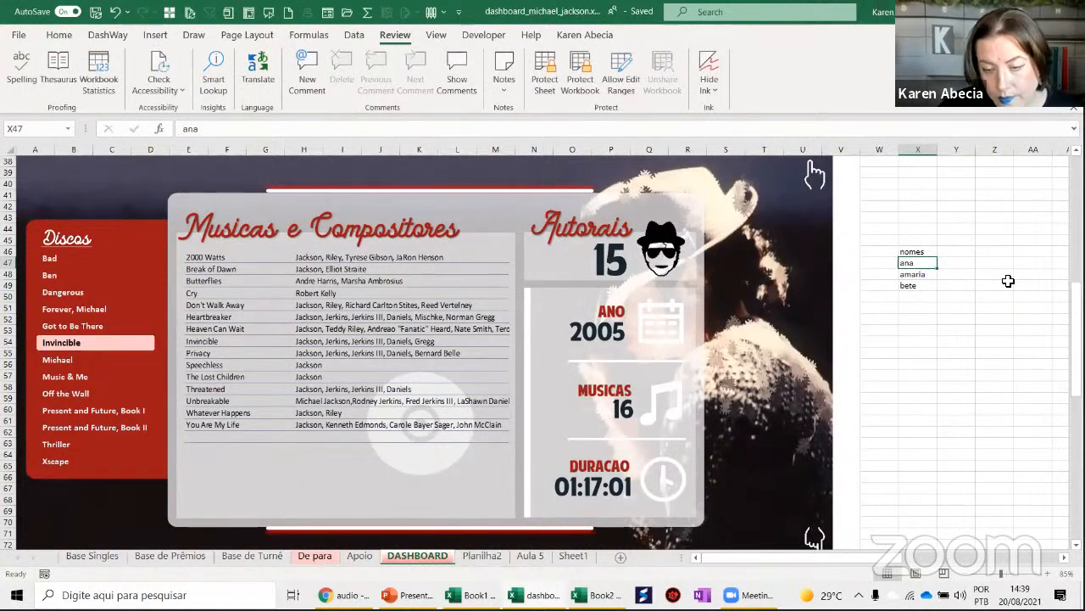
Copy X46:X49, paste it at Z46 as a linked picture, and move the picture onto the dark photo in column U
scroll(886, 358, "up", 10)
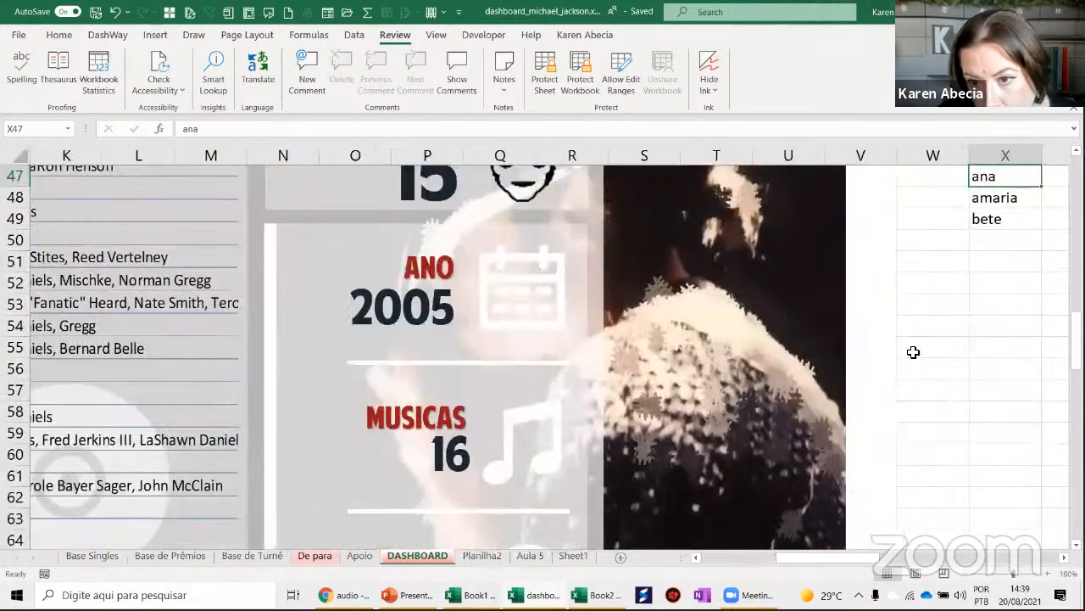
scroll(905, 371, "up", 2)
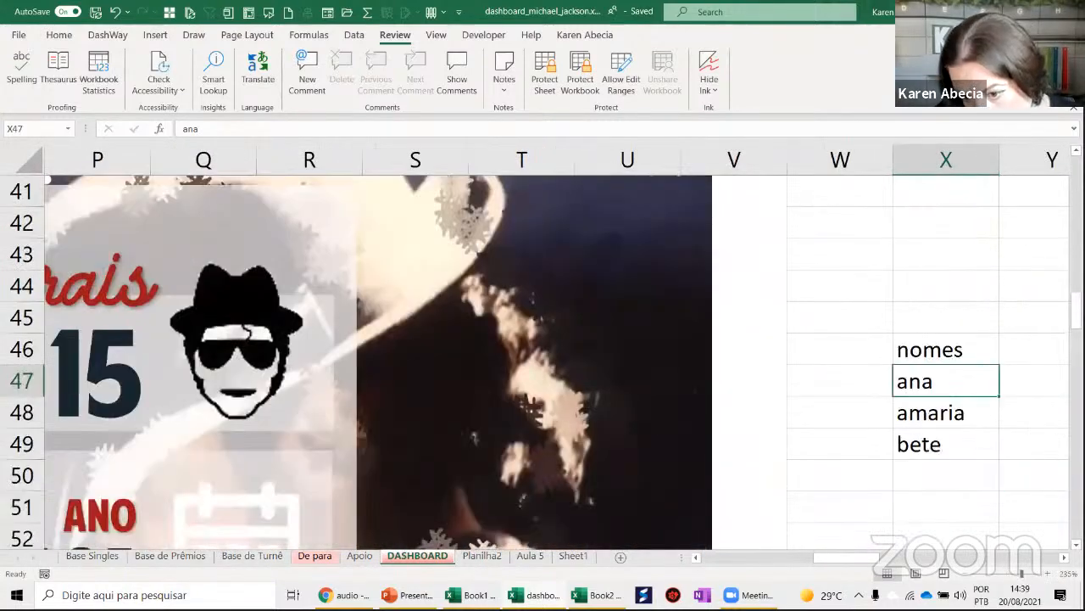
scroll(905, 371, "right", 3)
scroll(722, 392, "right", 1)
scroll(720, 390, "down", 1)
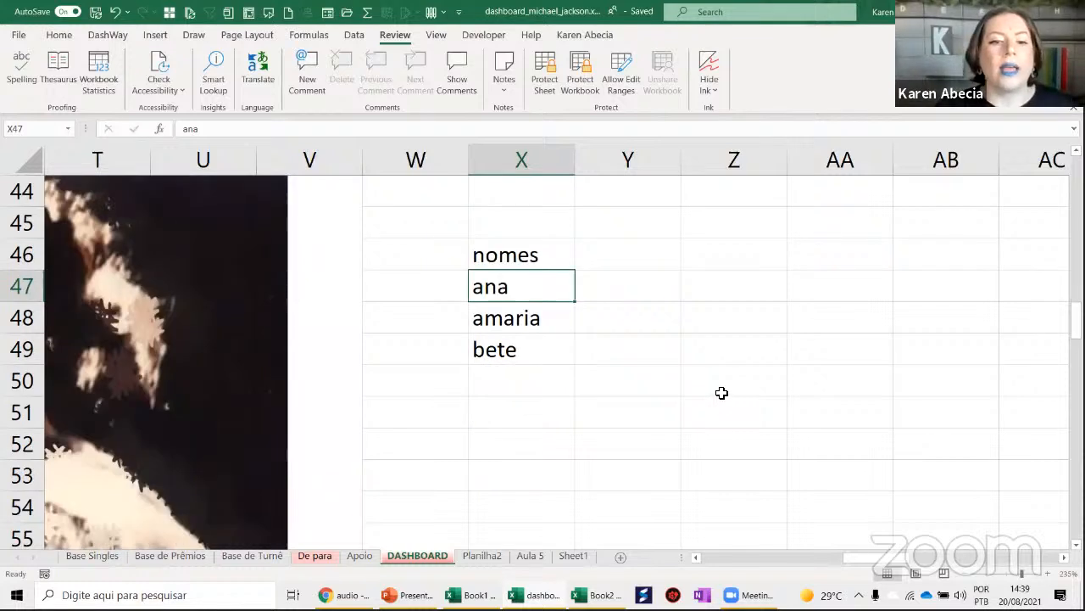
left_click_drag(548, 259, 538, 341)
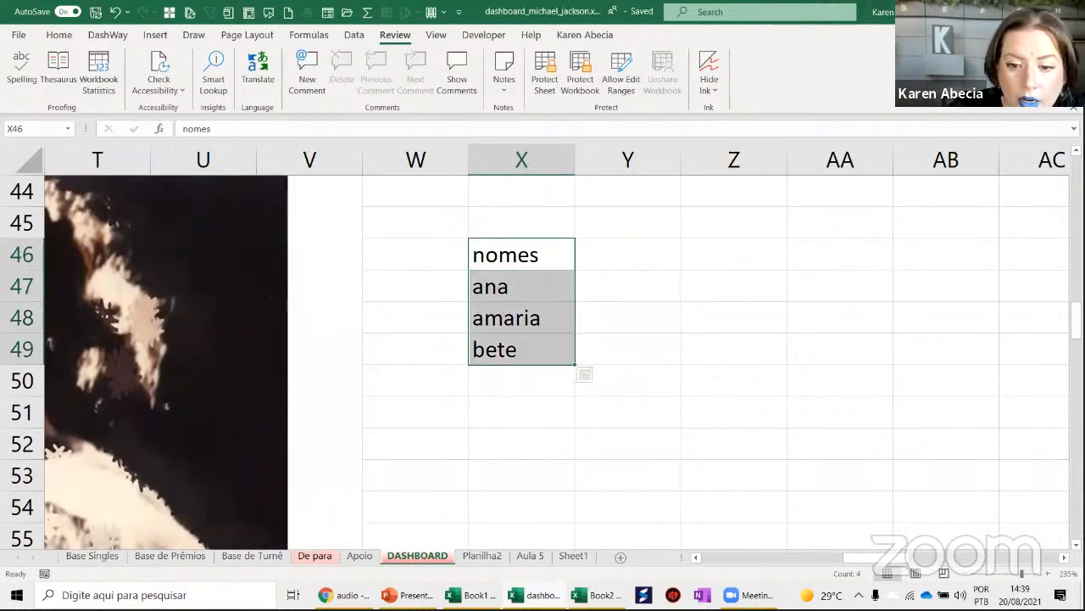
mouse_move(872, 558)
left_mouse_down()
mouse_move(801, 569)
mouse_move(889, 567)
left_mouse_up()
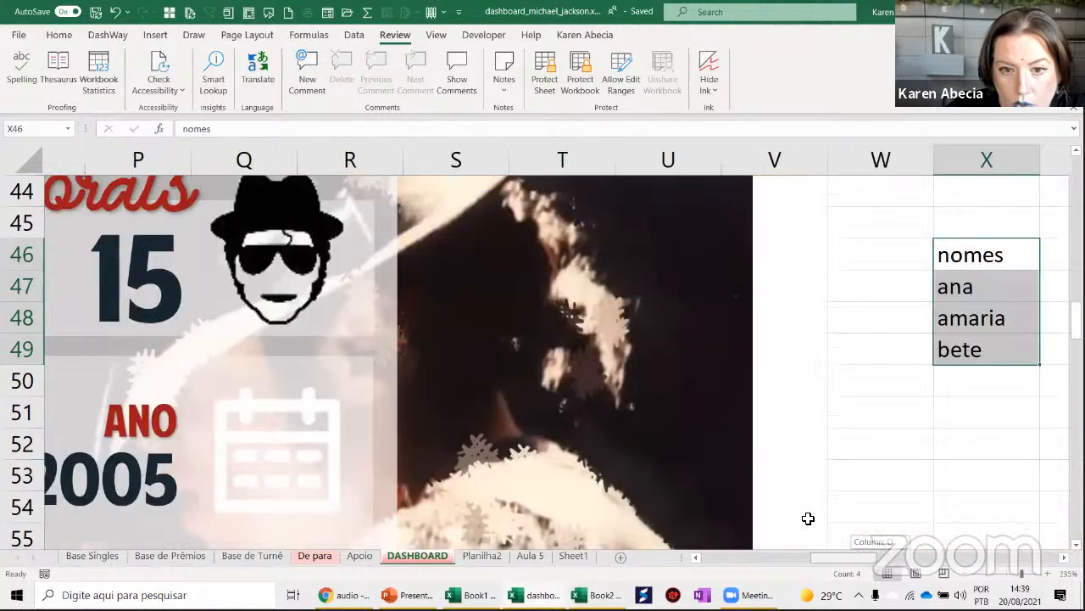
left_click_drag(450, 256, 450, 344)
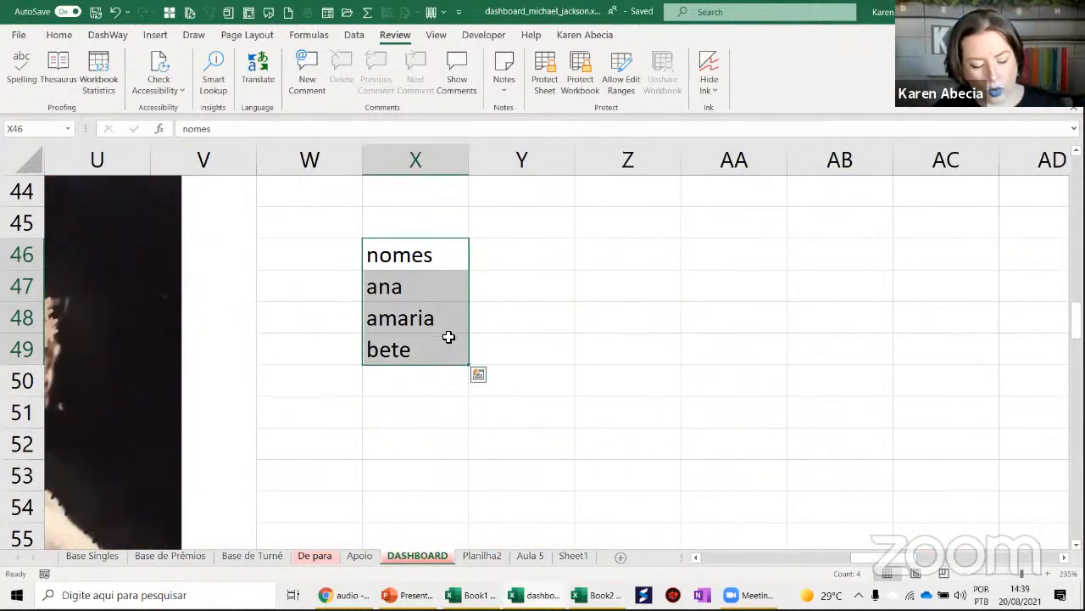
key("ctrl+c")
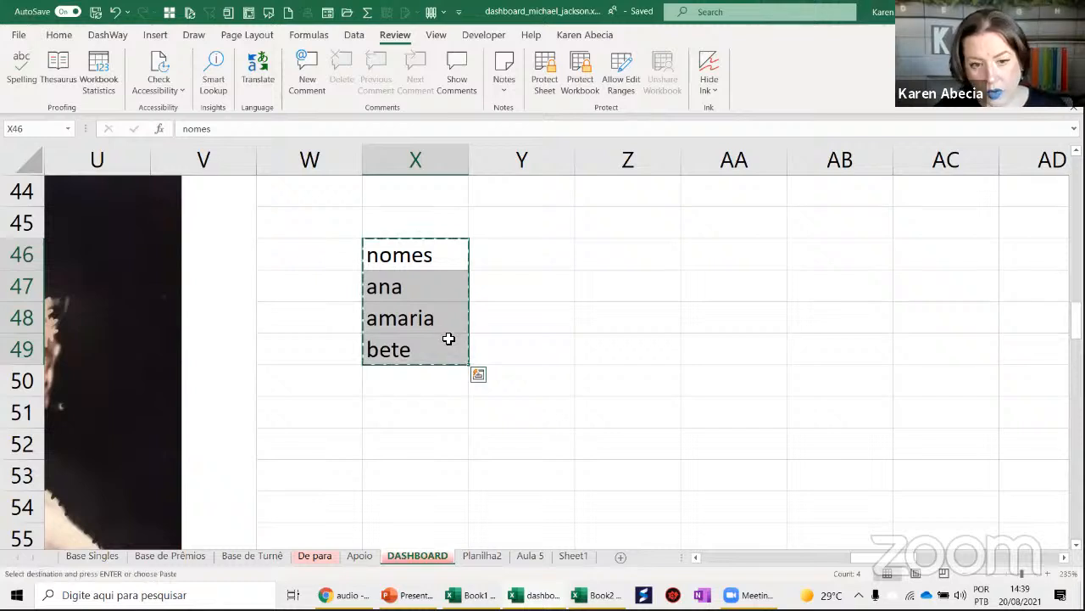
left_click(608, 253)
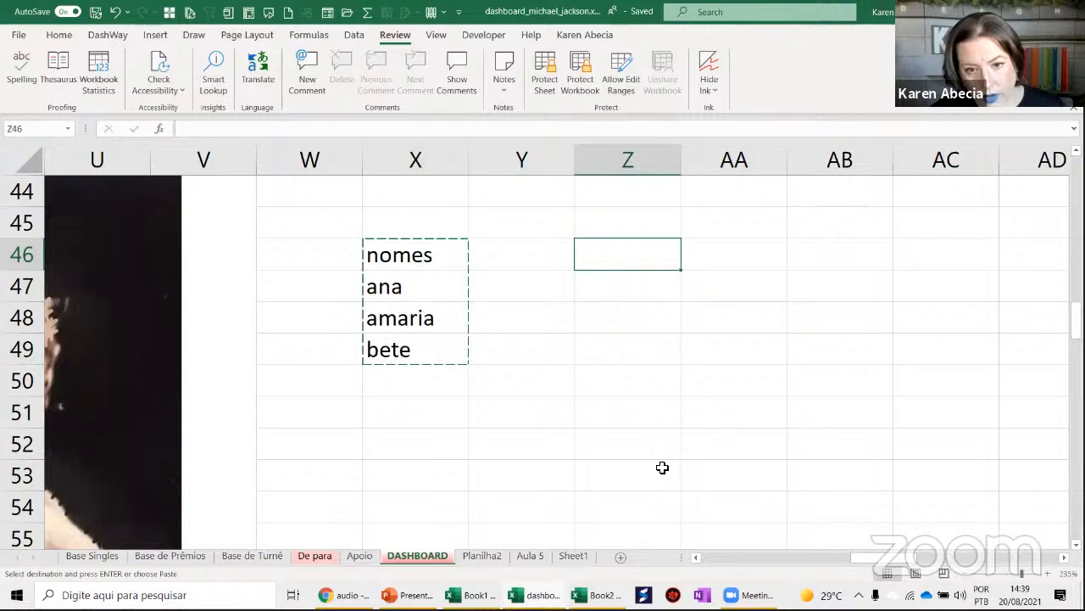
key("ctrl+v")
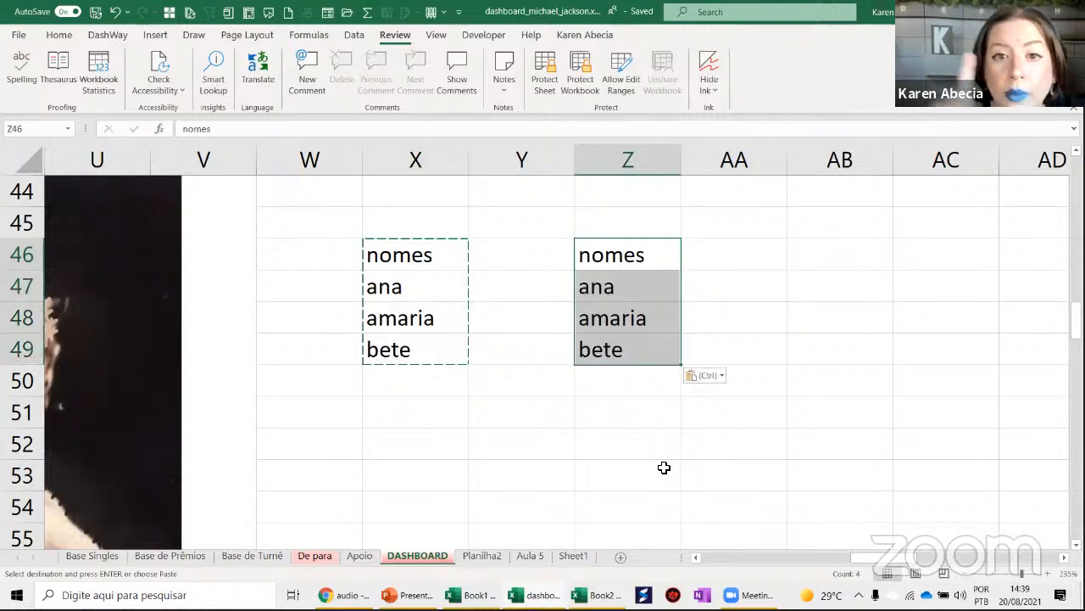
left_click(701, 380)
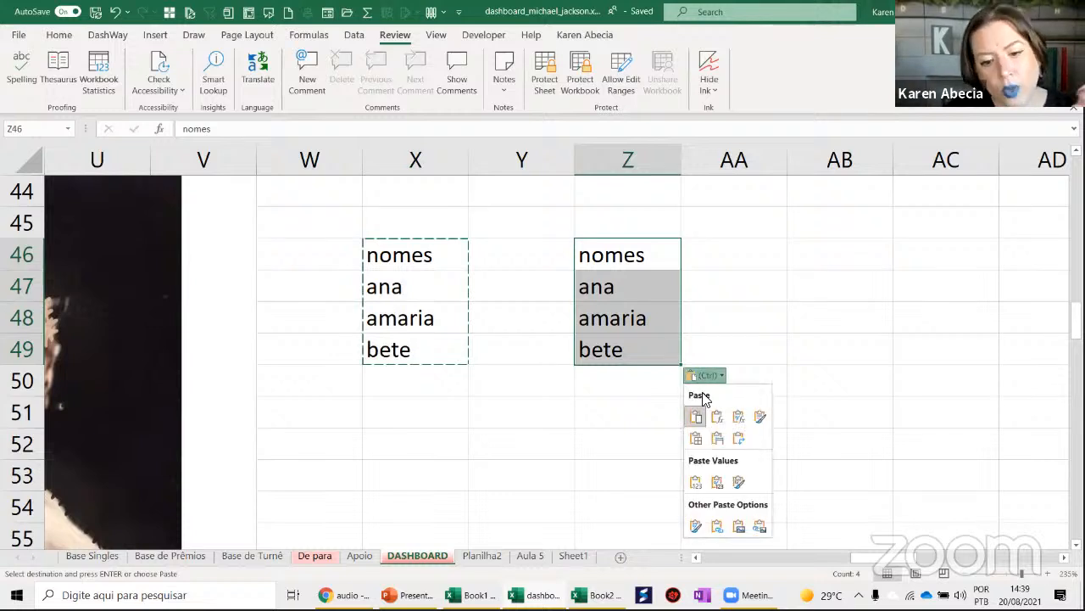
left_click(761, 526)
left_click_drag(622, 308, 108, 332)
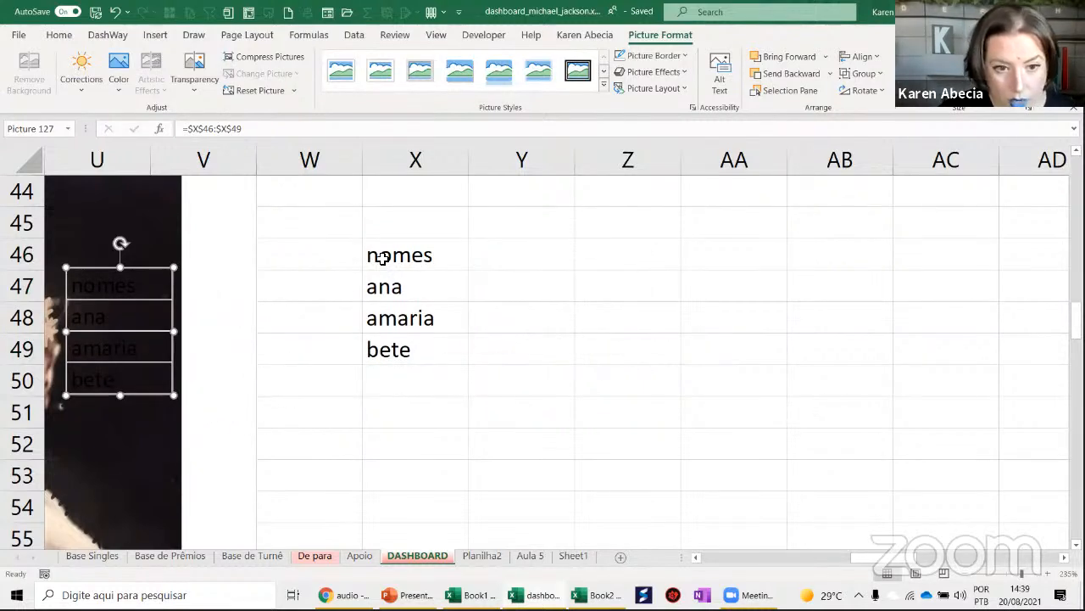
Set the font colour of the source cells X46:X49 to white
left_click_drag(376, 250, 395, 347)
left_click(265, 85)
left_click(254, 146)
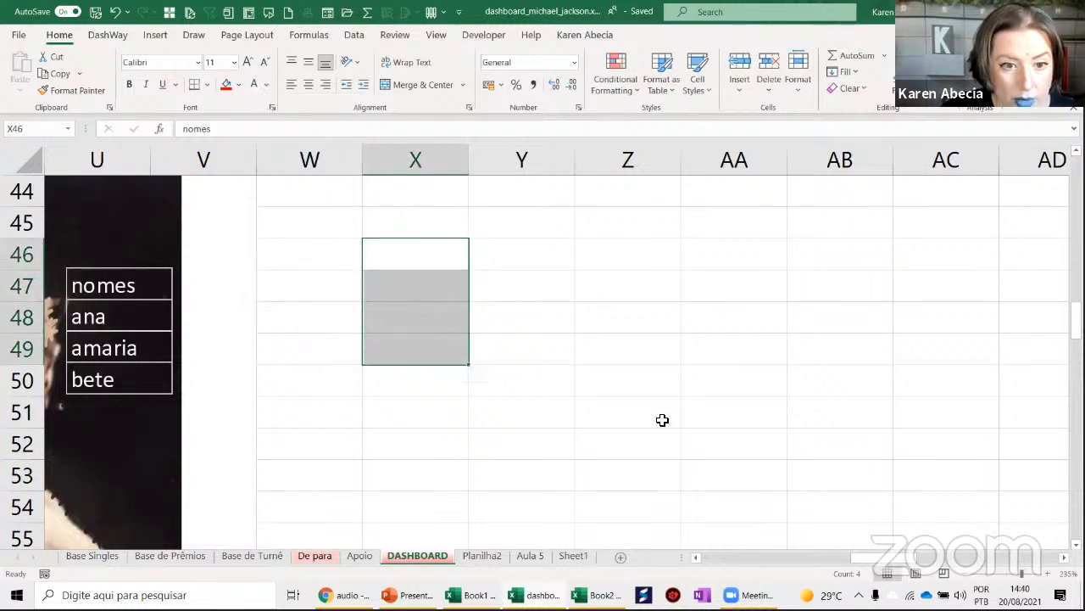
left_click(662, 421)
Replace the sample name in source cell X48 with a different first name, re-entering it once to alter the spelling
scroll(712, 559, "left", 2)
scroll(712, 560, "left", 1)
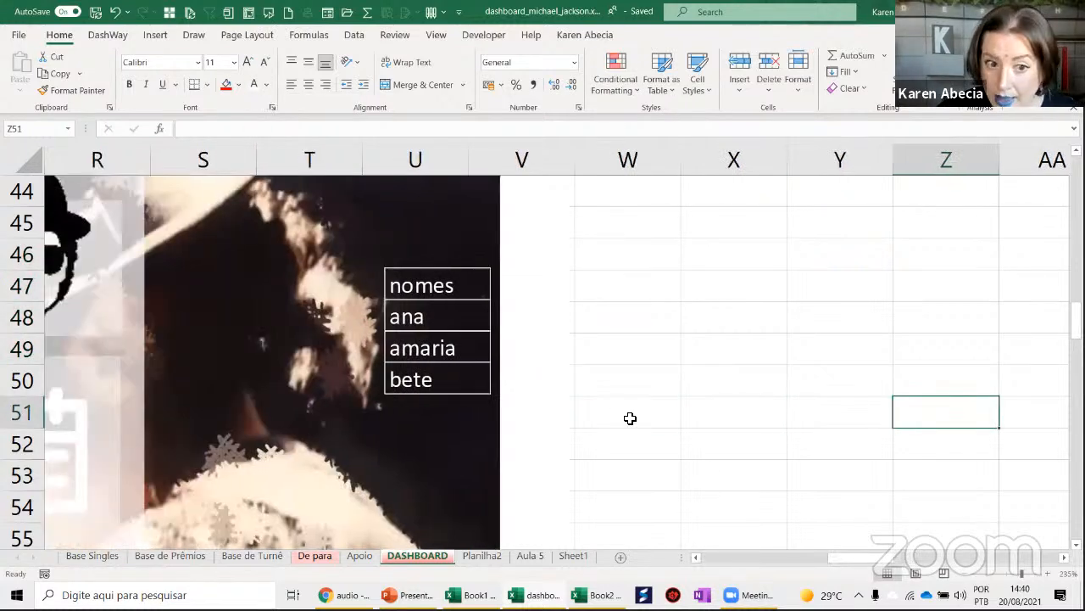
left_click(684, 332)
left_click(739, 294)
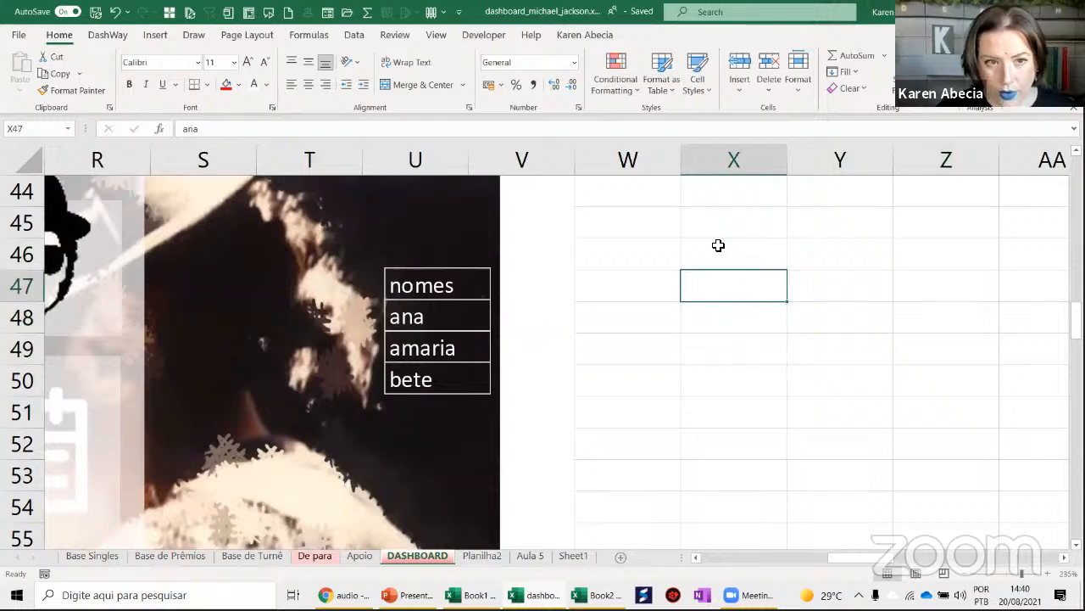
key("Down")
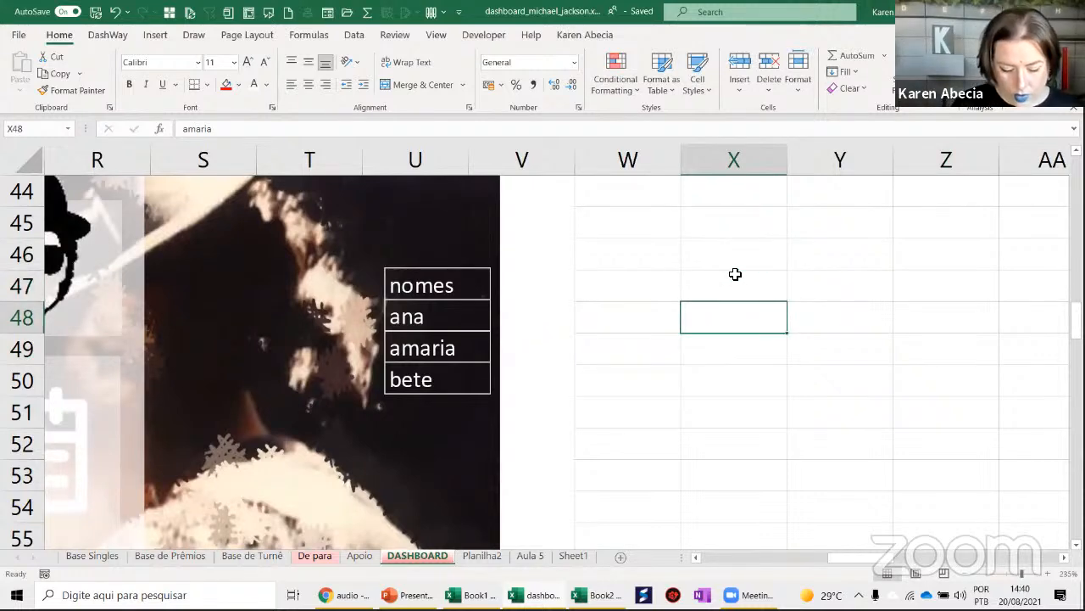
type("c")
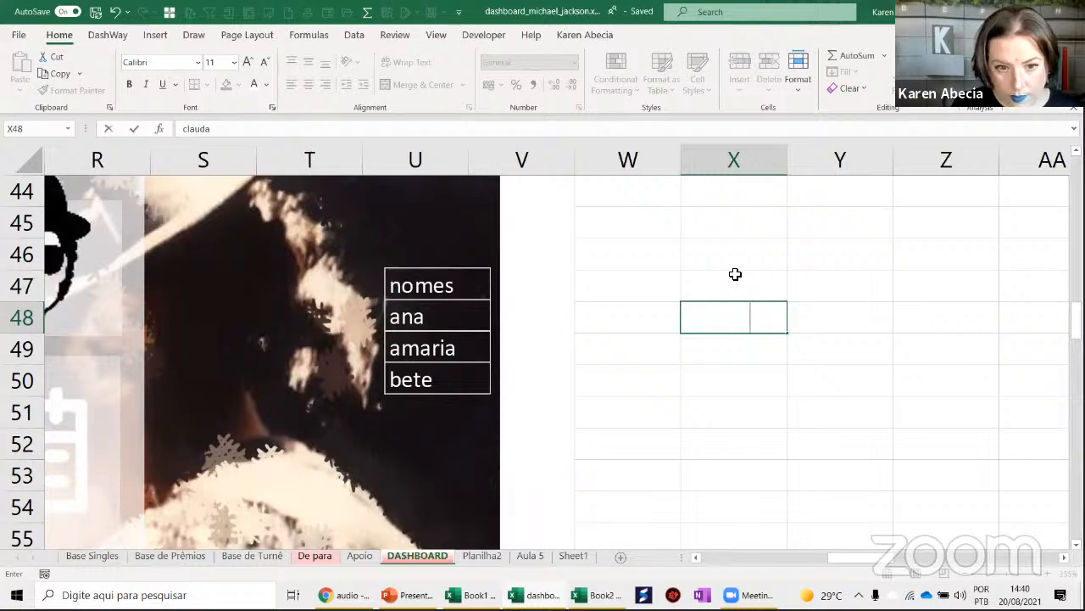
type("lauda")
key("Return")
key("Up")
type("ca")
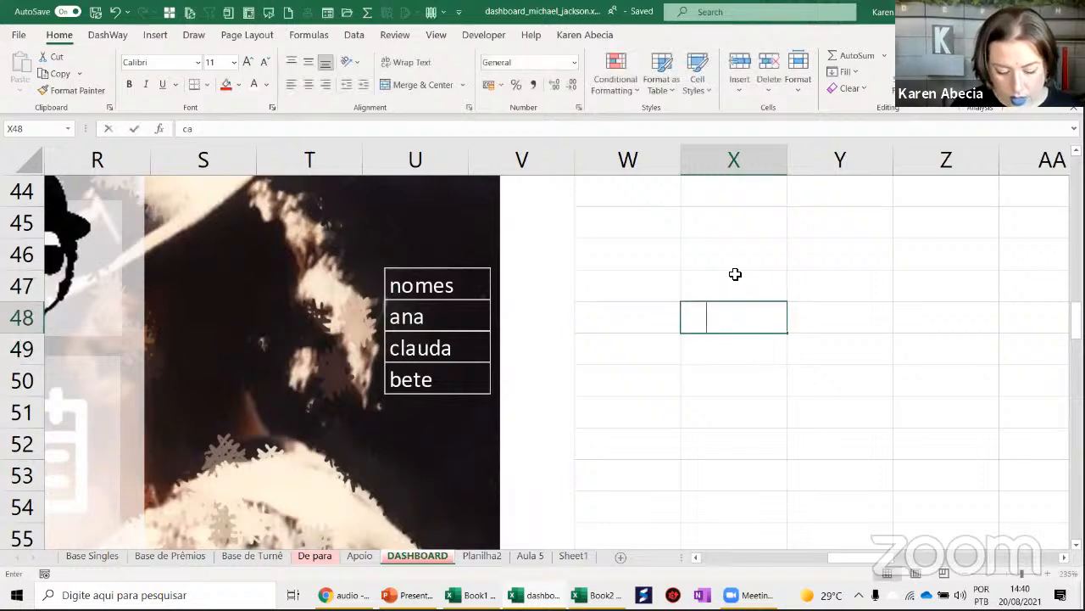
type("ludia")
key("Return")
Replace the sample names in source cells X47 and X49 with two other first names
key("Up")
key("Up")
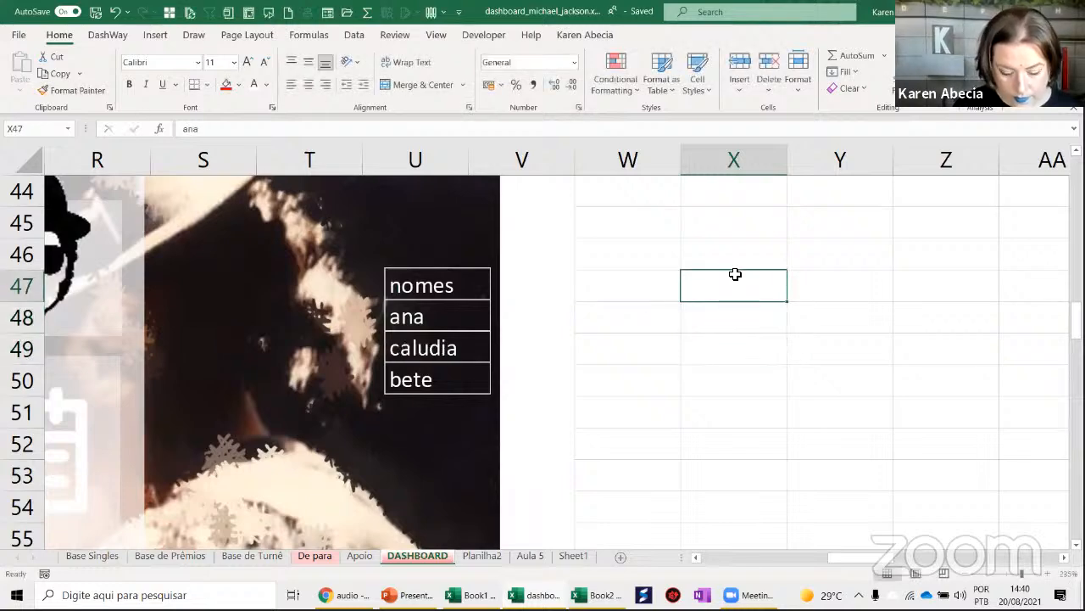
type("karen")
key("Return")
key("Return")
type("ilgar")
key("Return")
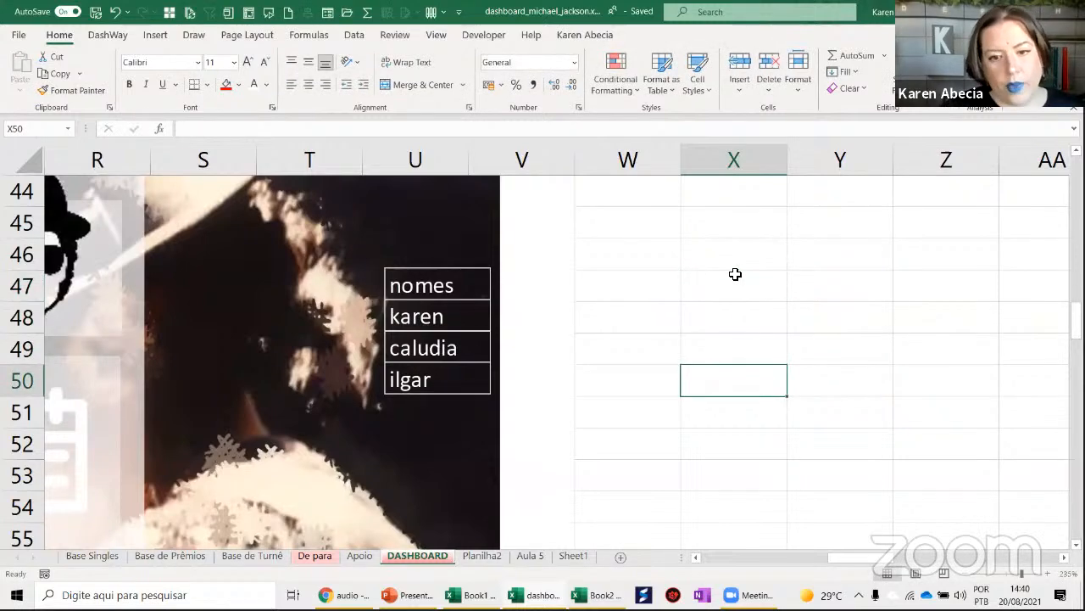
Select the linked names picture and the Musicas e Compositores picture in turn to check their source ranges
left_click(704, 356)
left_click(433, 315)
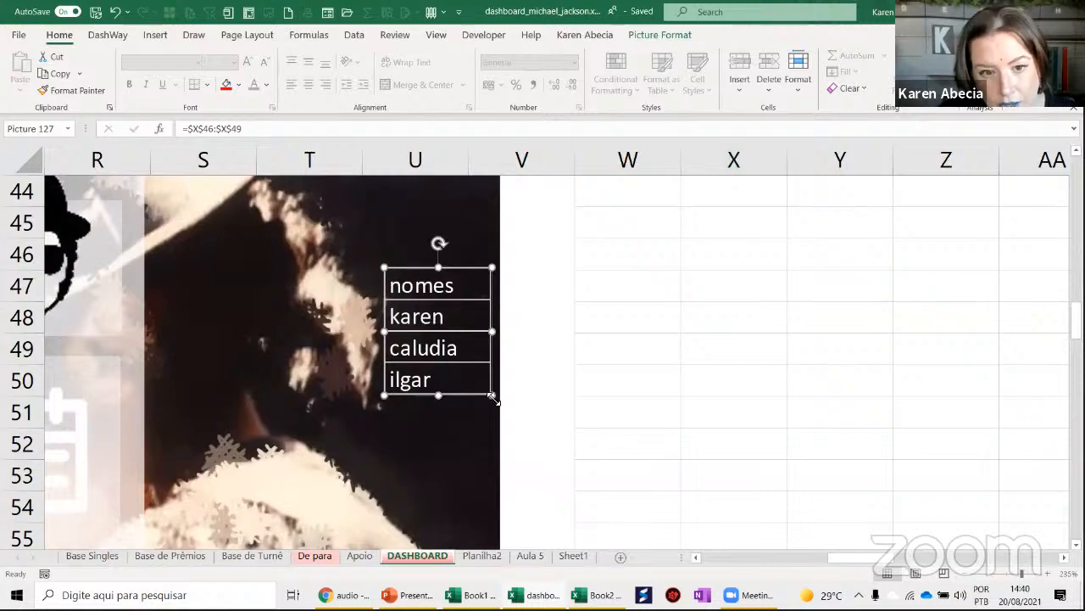
scroll(690, 450, "down", 3, "ctrl")
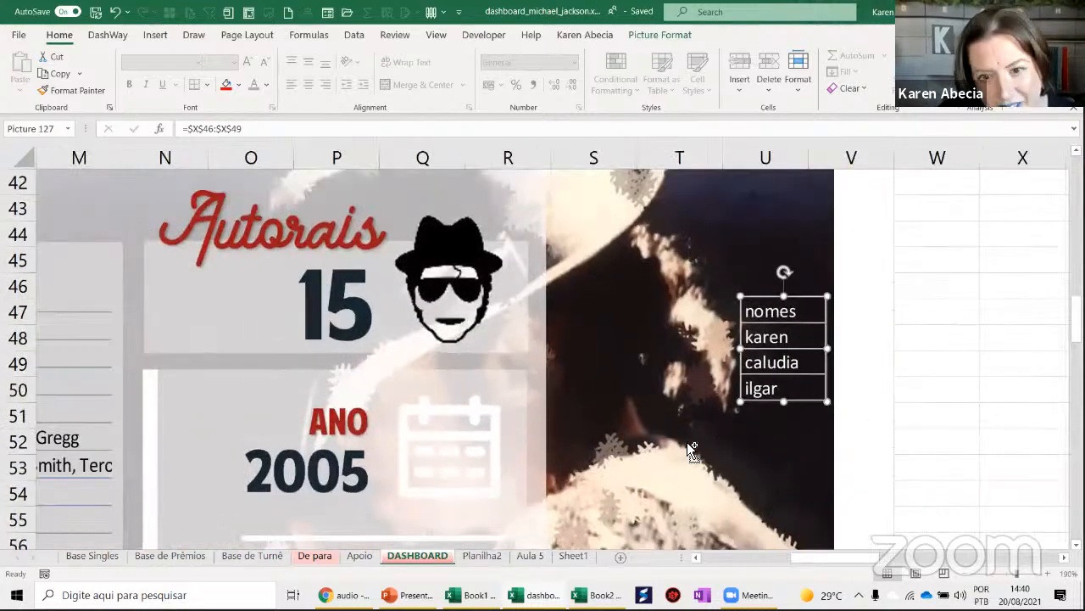
scroll(690, 448, "down", 4, "ctrl")
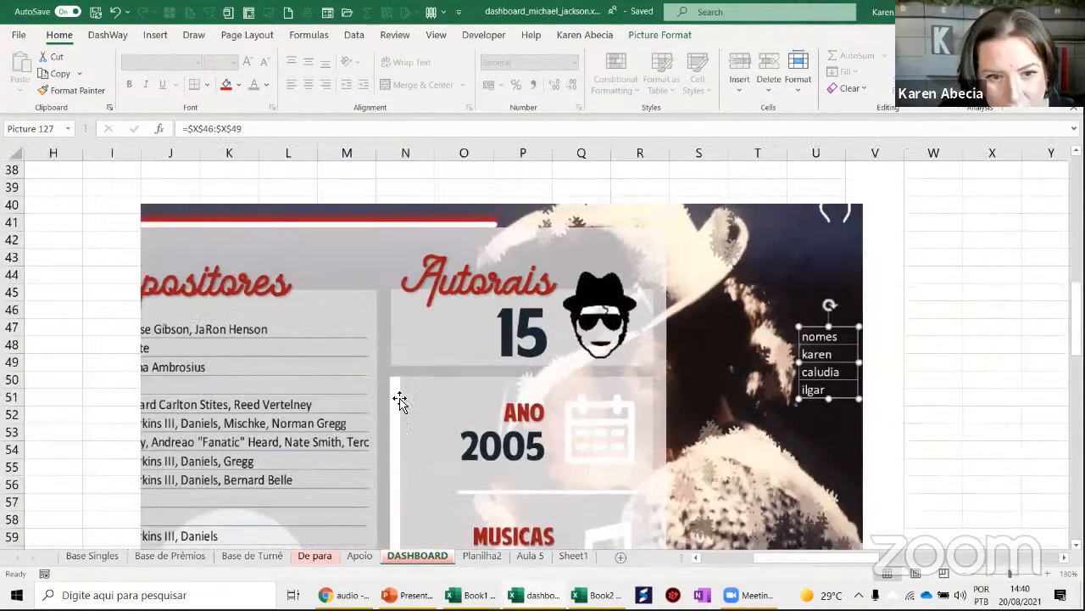
scroll(400, 402, "down", 3, "ctrl")
left_click(399, 405)
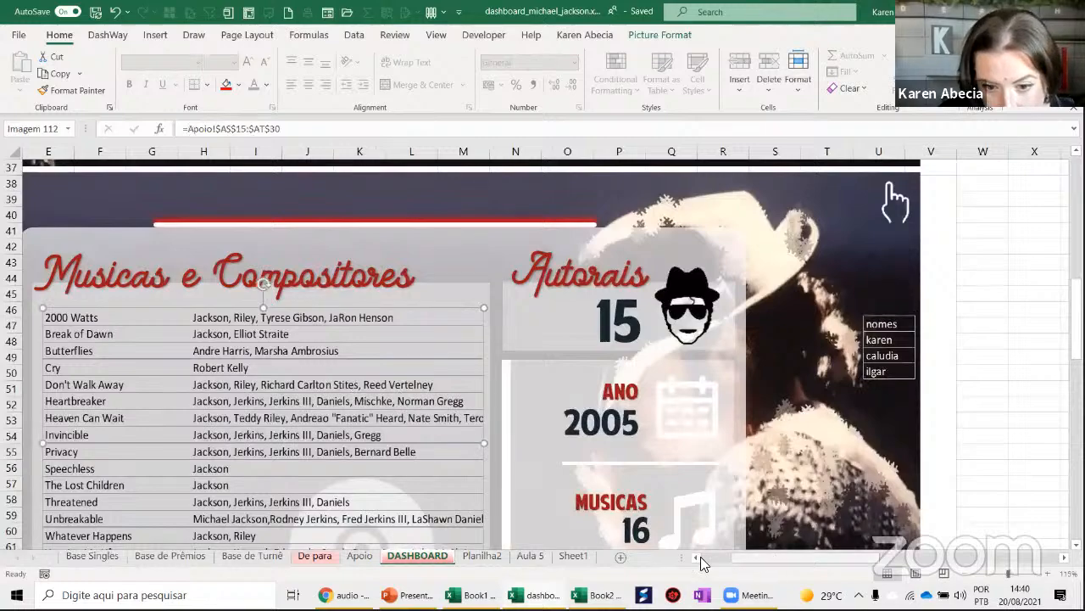
scroll(642, 477, "down", 2, "ctrl")
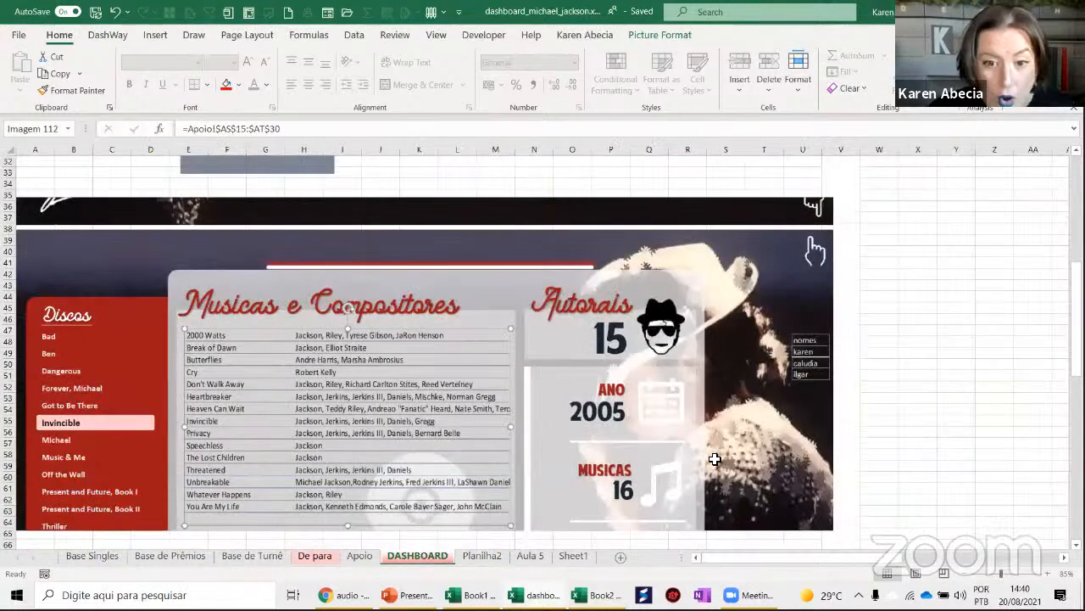
scroll(714, 458, "down", 1, "ctrl")
Look over the supporting pivot tables on the Apoio sheet and return to the DASHBOARD sheet
left_click(788, 446)
left_click(371, 556)
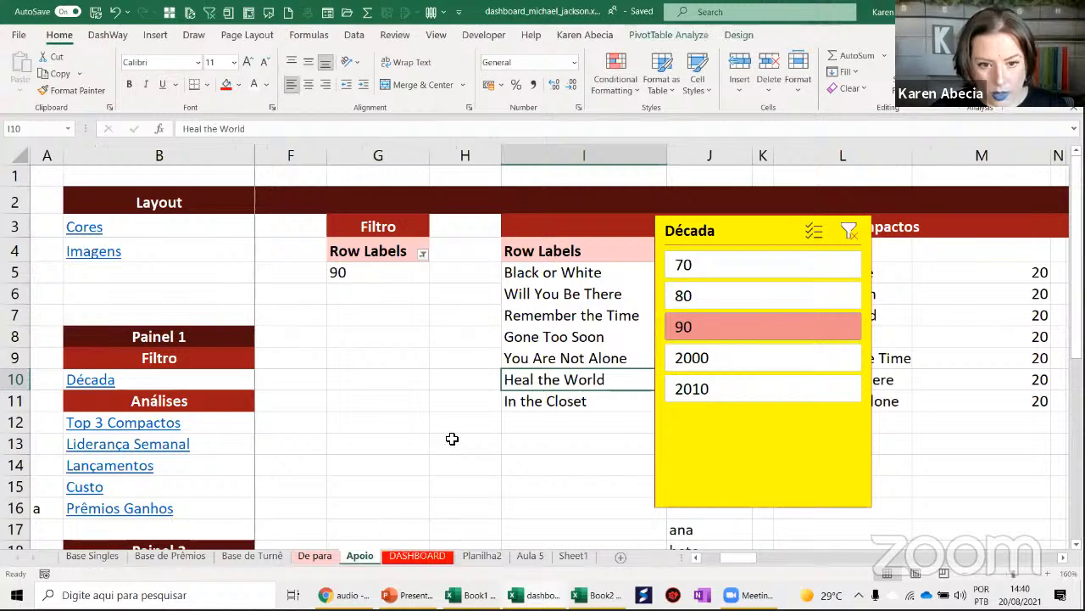
left_click(464, 336)
left_click(577, 337)
left_click(577, 443)
left_click(417, 555)
left_click(438, 514)
left_click(789, 446)
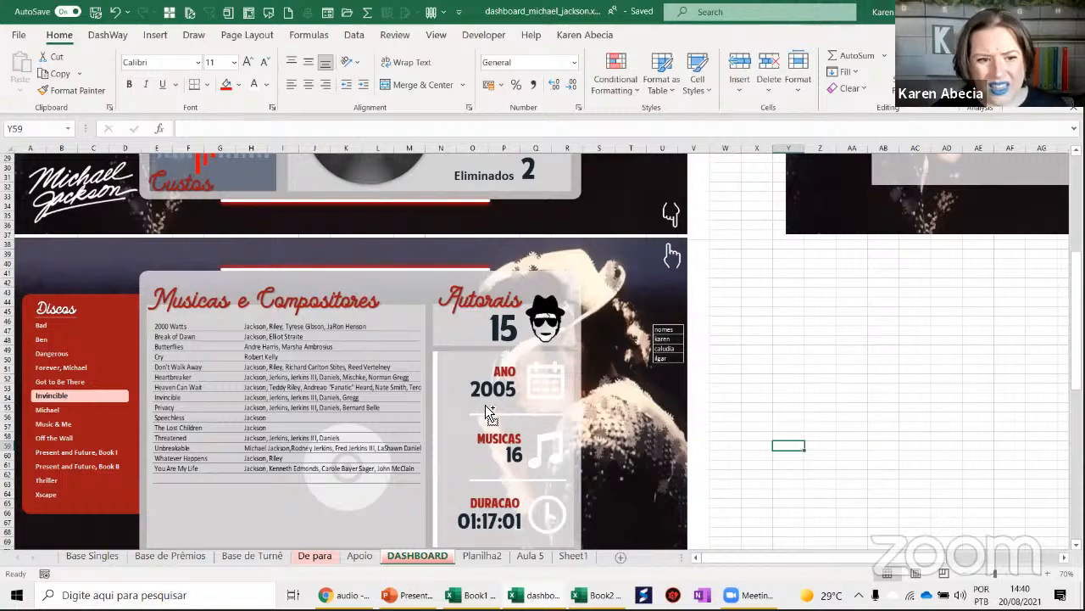
Filter the second panel by Dangerous, Bad, Forever, Michael and Invincible in the Discos slicer, ending on Got to Be There
scroll(489, 413, "up", 2)
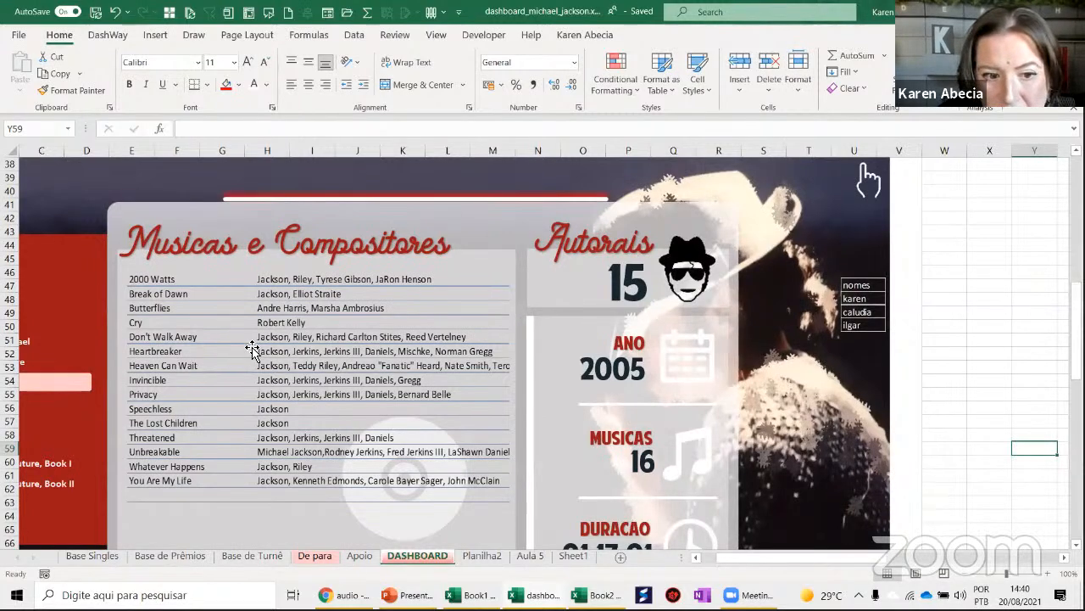
left_click(704, 558)
left_click(121, 321)
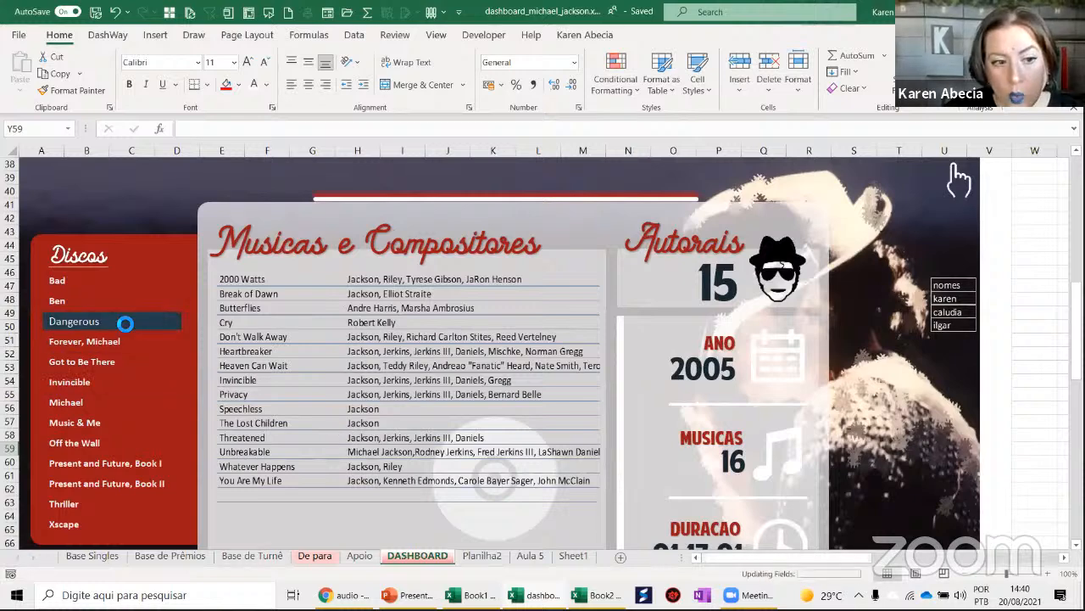
left_click(88, 280)
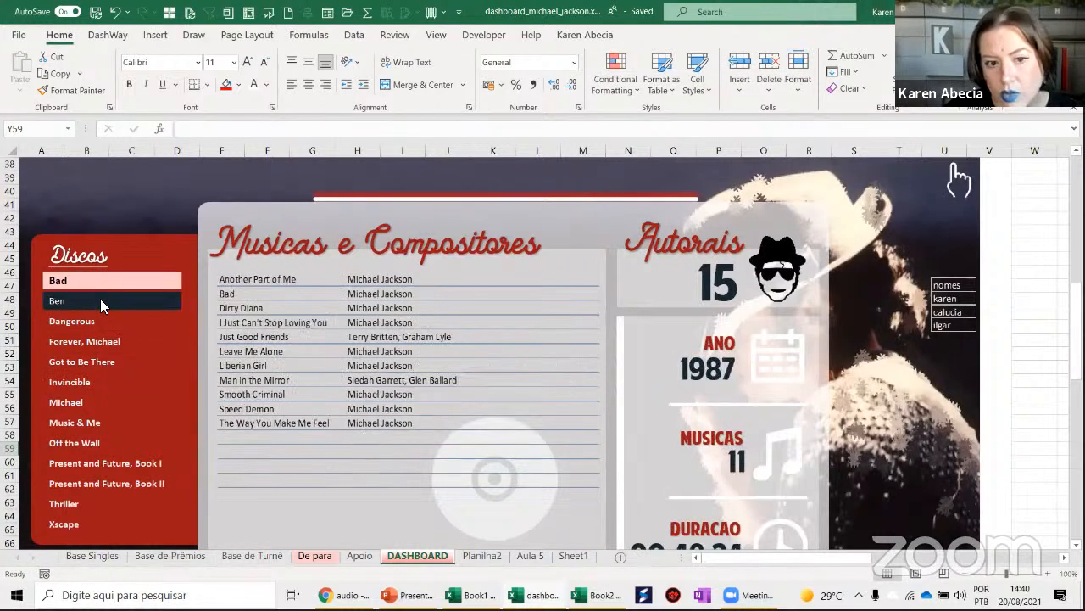
left_click(107, 343)
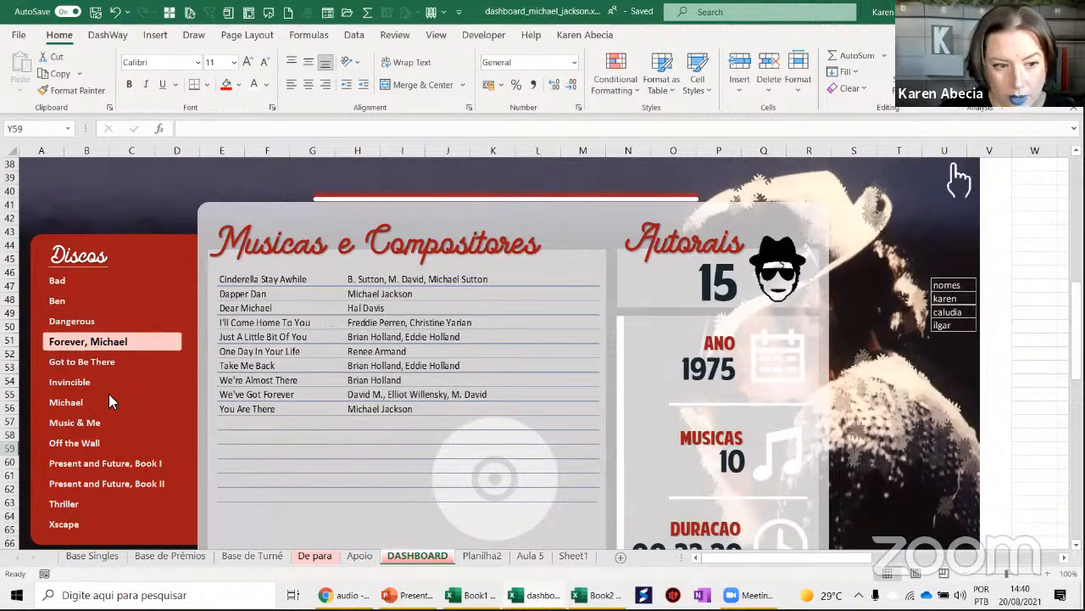
left_click(110, 382)
left_click(119, 363)
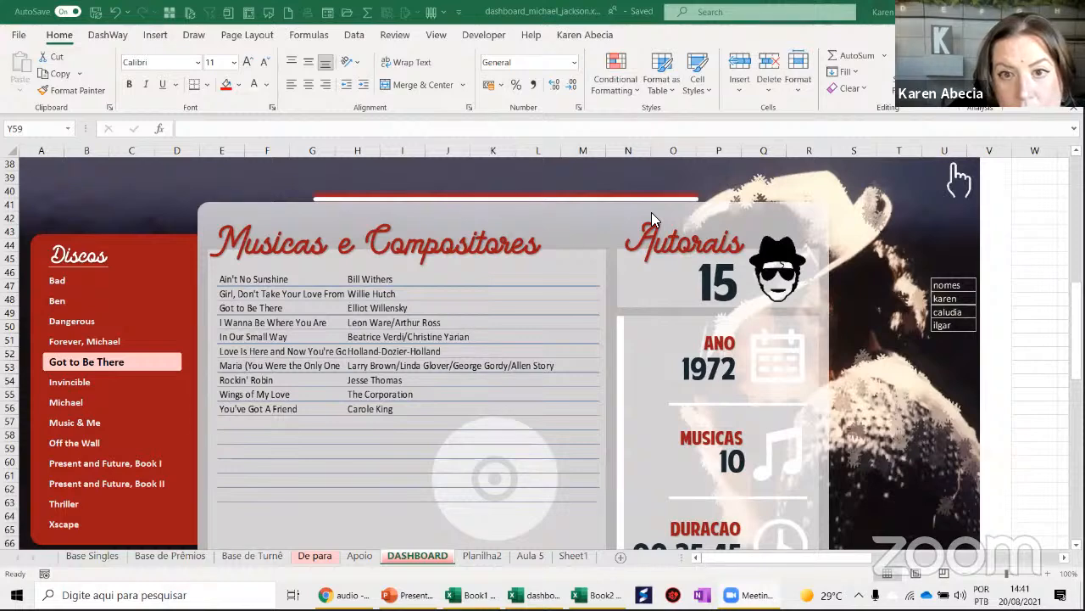
Examine the first panel of the DASHBOARD sheet and the loose numbers beside it in column W
left_click(1029, 196)
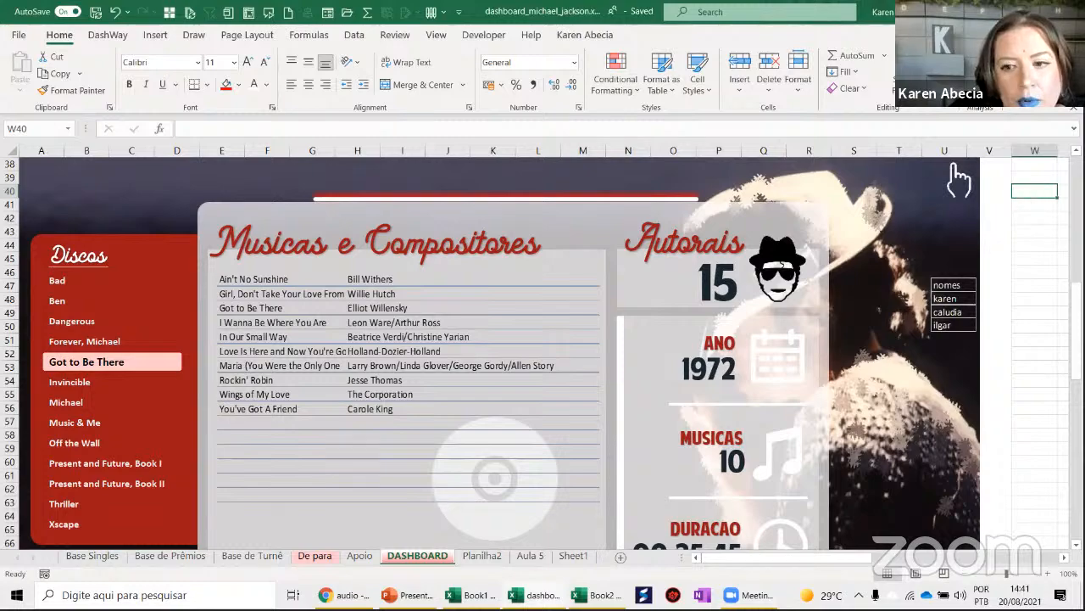
scroll(1028, 204, "up", 8)
scroll(1044, 218, "up", 4)
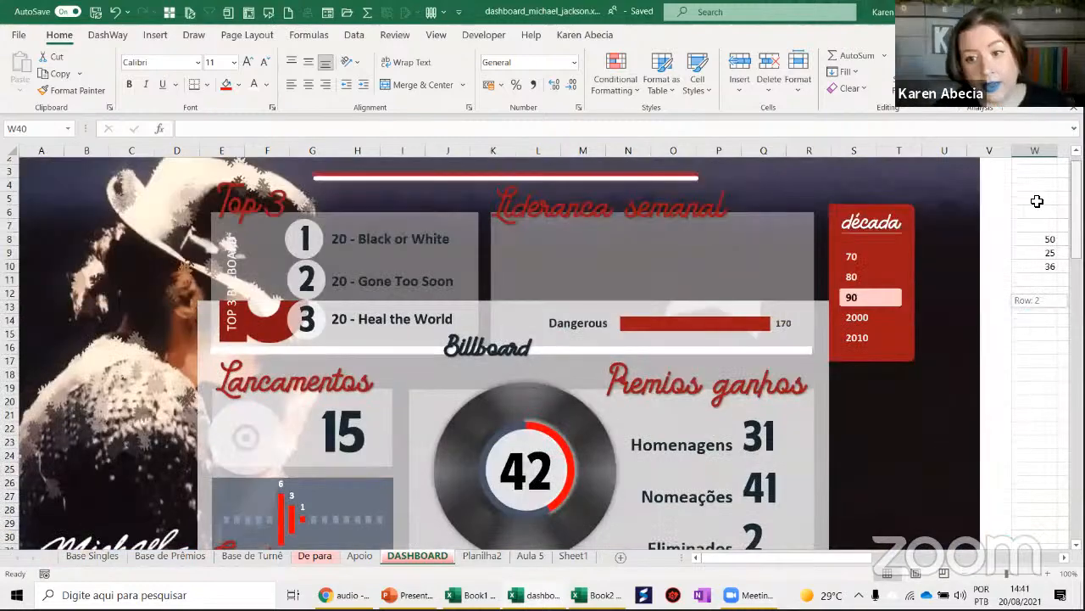
left_click(1035, 204)
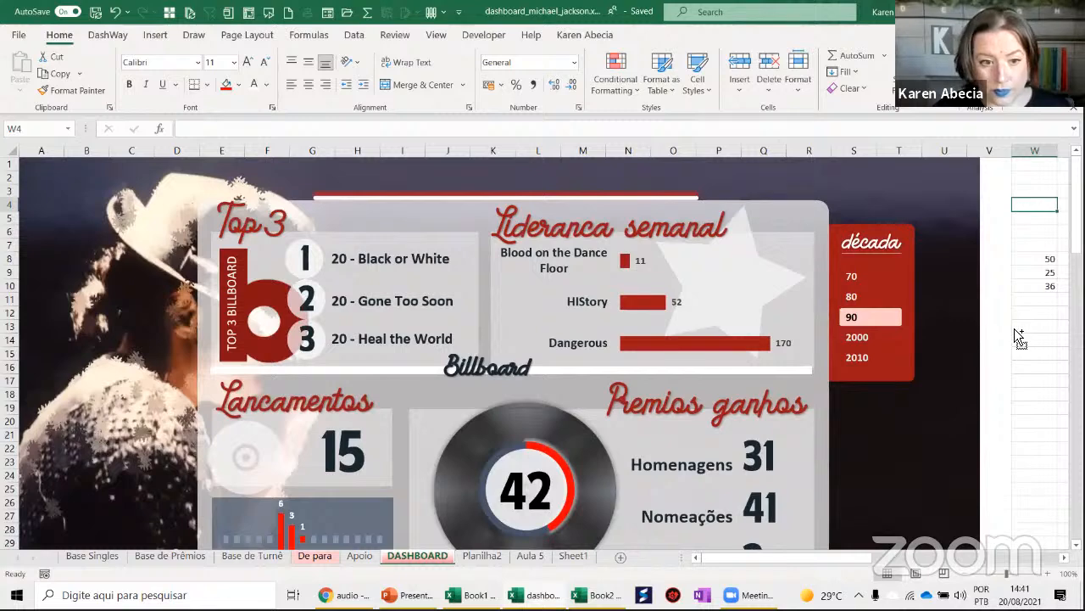
scroll(1014, 328, "down", 2, "ctrl")
left_click(734, 268)
left_click(727, 217)
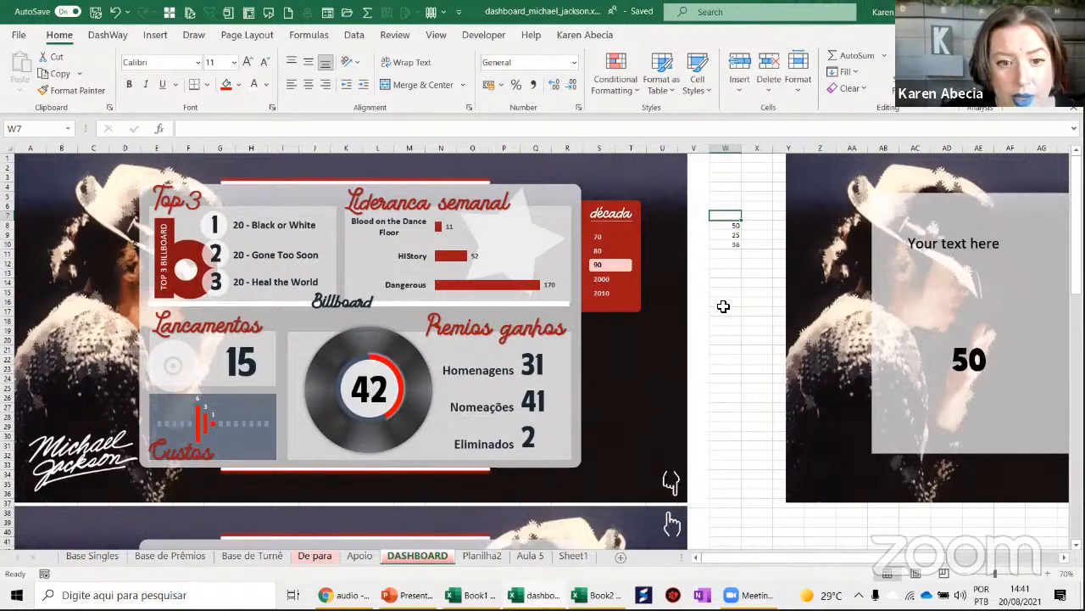
left_click(735, 254)
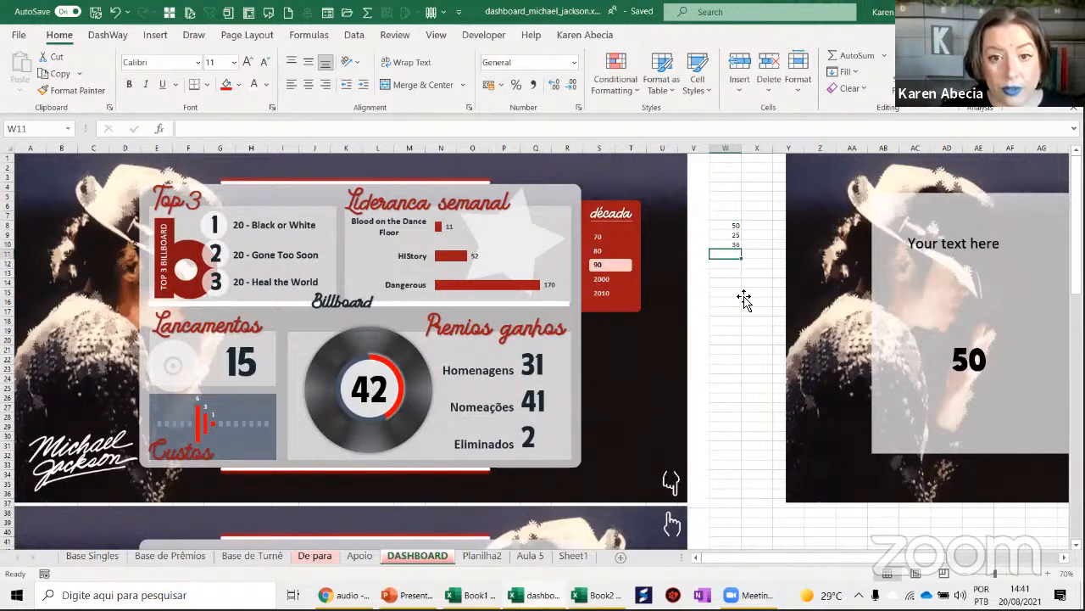
left_click(744, 297)
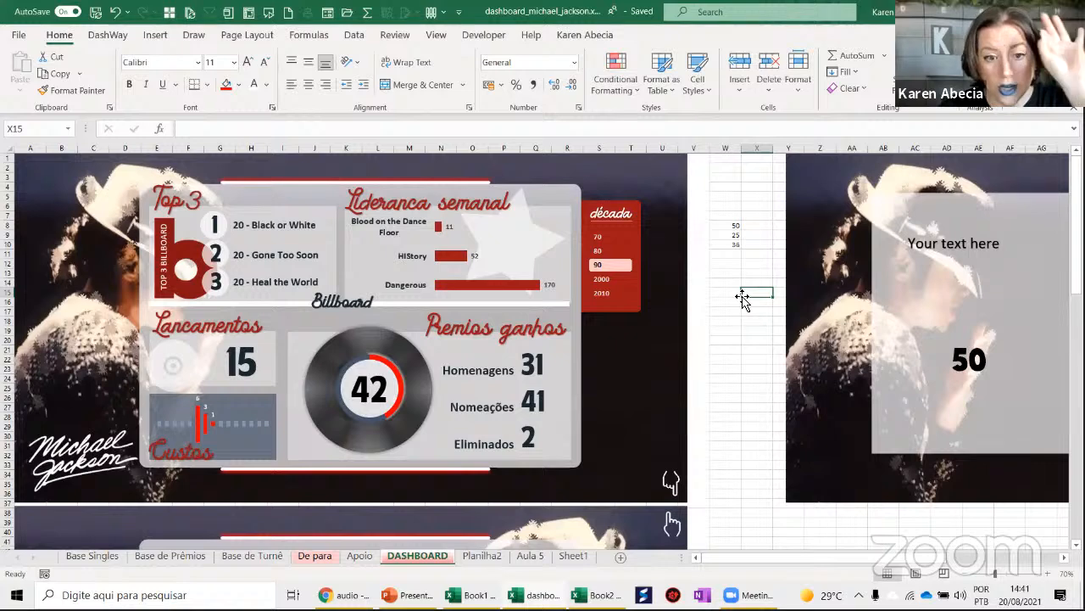
Follow the first panel's hand link to the second panel and delete the linked names picture from the dark photo
left_click(676, 486)
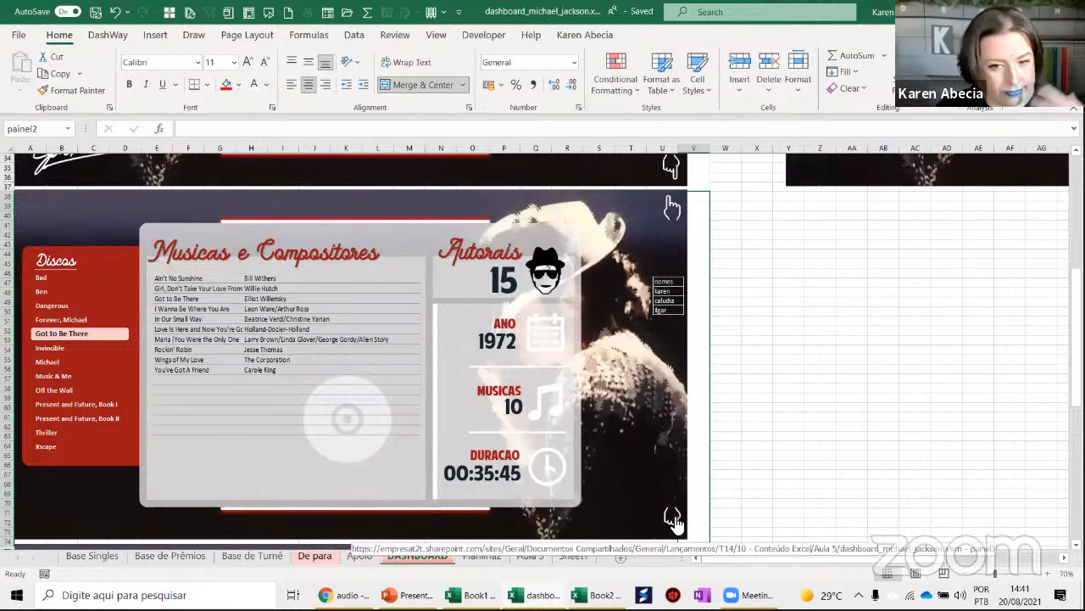
left_click(722, 323)
left_click(720, 212)
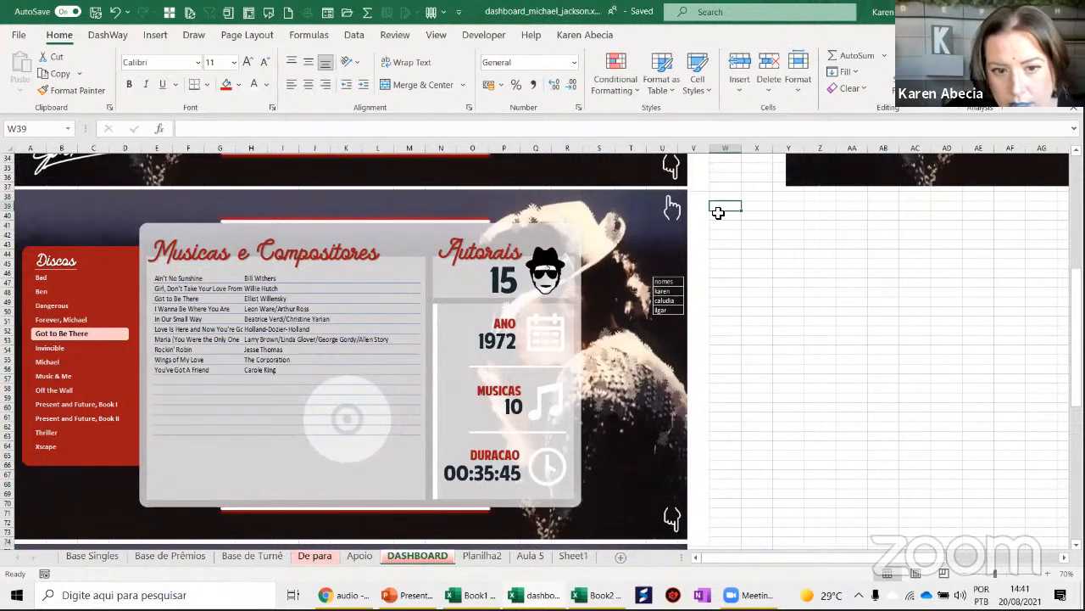
left_click(549, 271)
left_click(726, 342)
left_click(724, 254)
left_click_drag(682, 298, 781, 276)
key("Delete")
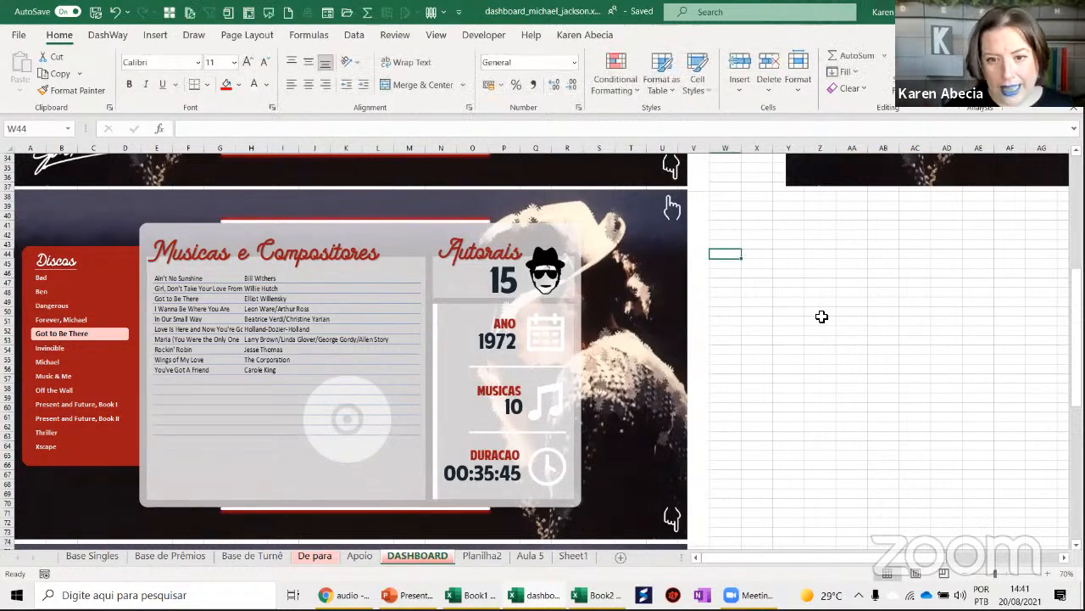
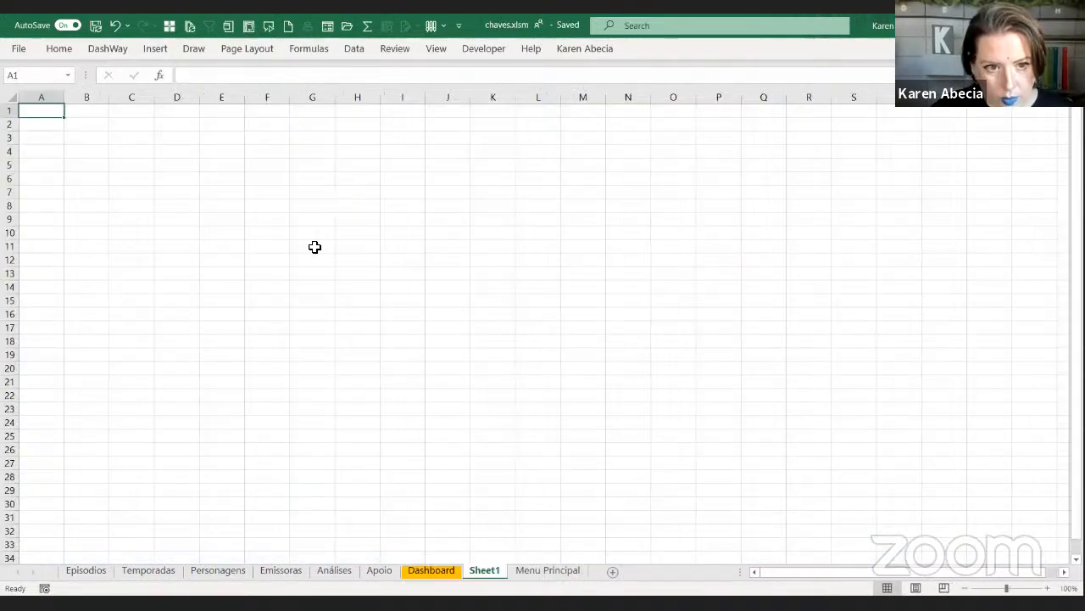
Enter the label "vendas" in cell C4 of Sheet1 in the chaves.xlsm workbook
left_click(314, 246)
scroll(320, 282, "up", 7)
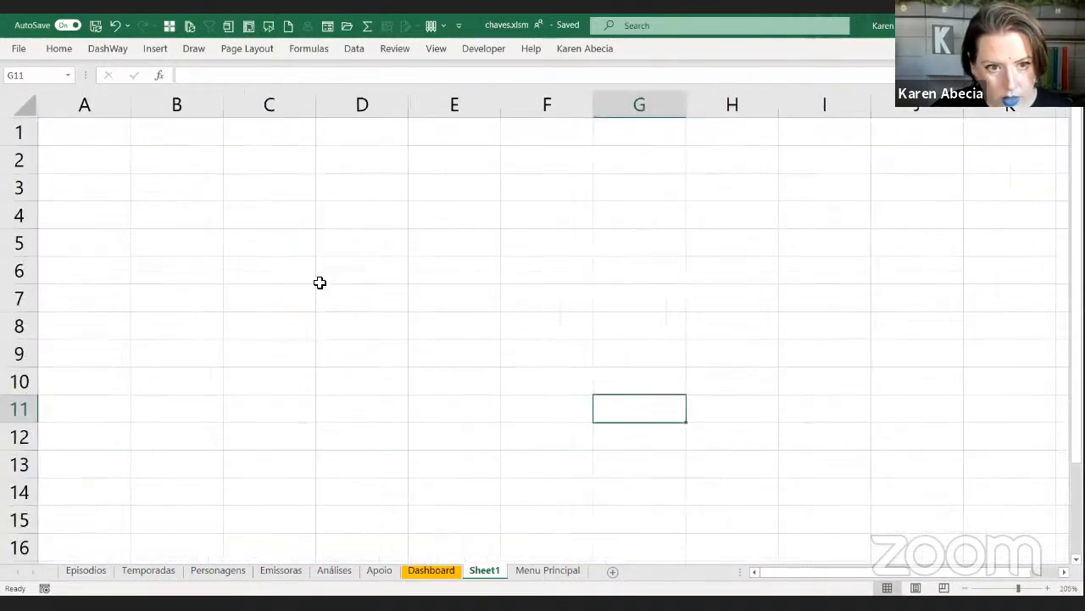
scroll(319, 283, "up", 6)
left_click(320, 283)
left_click(276, 203)
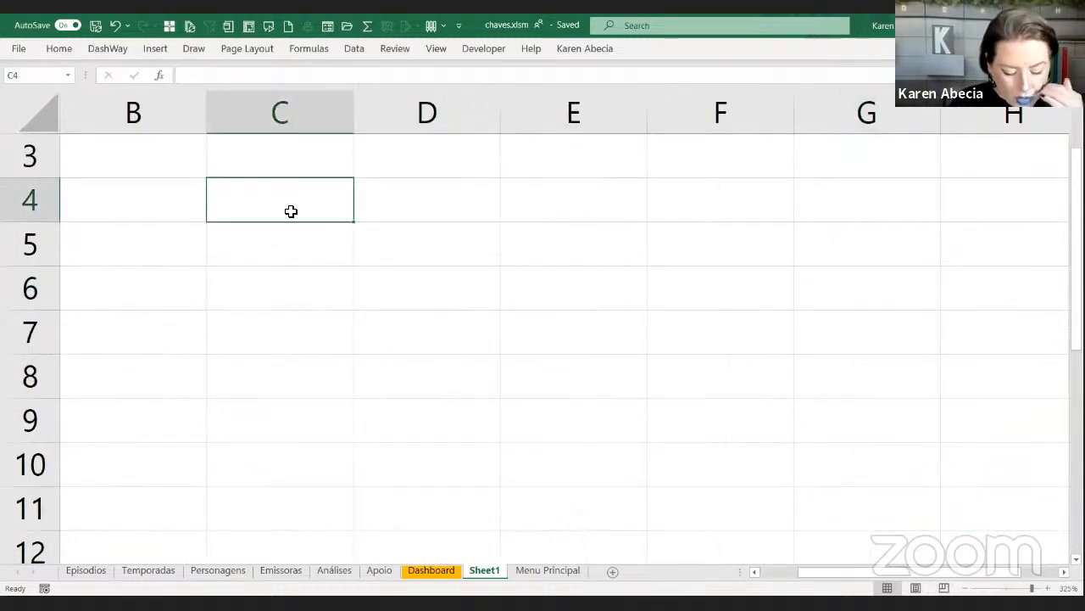
type("vendas")
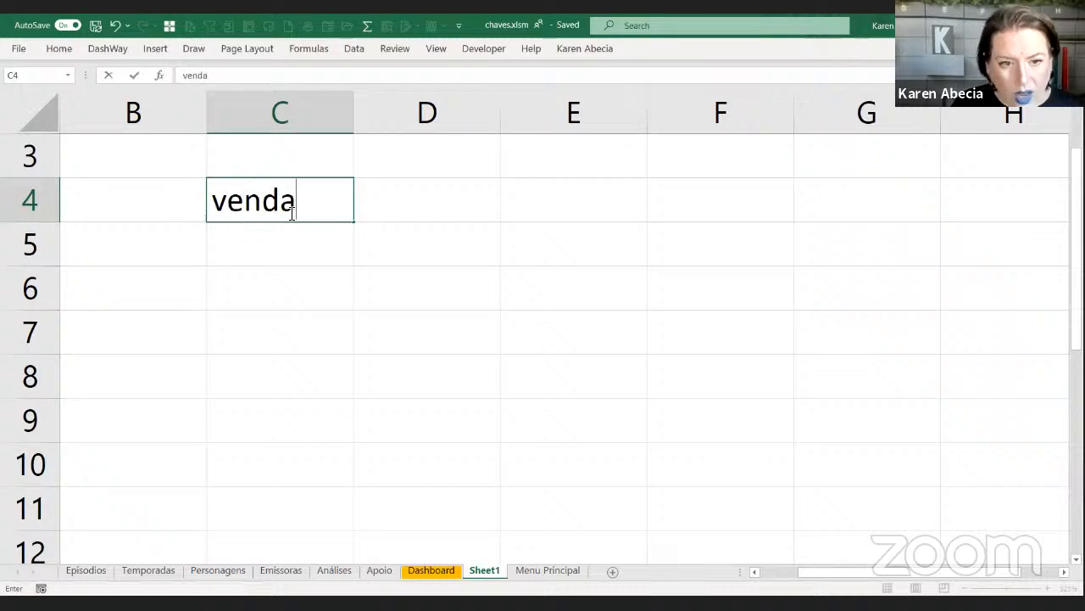
key("Return")
key("Up")
key("Up")
key("Up")
key("Up")
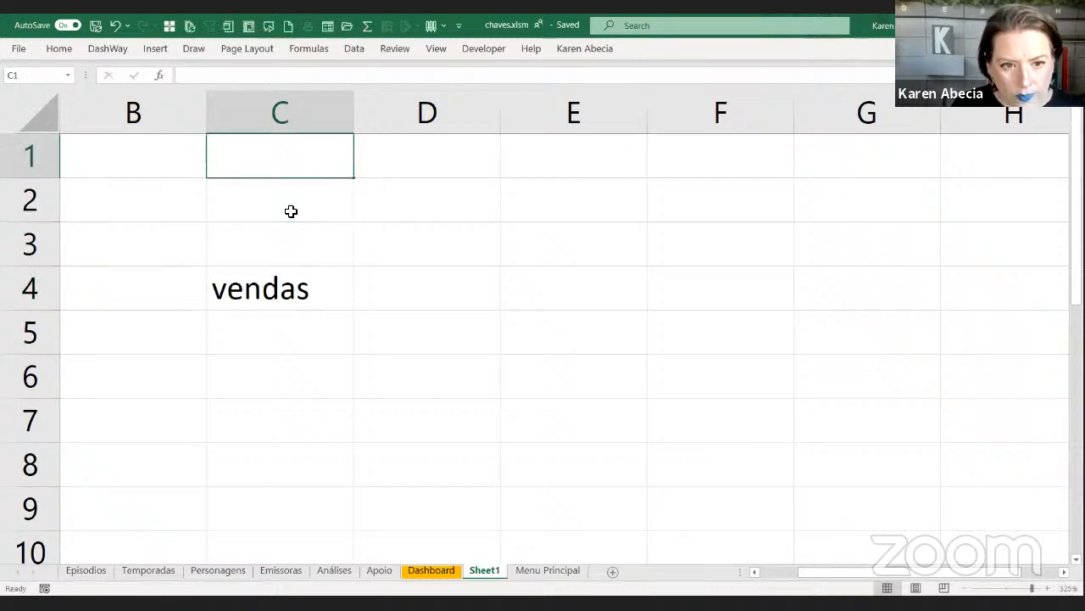
Enter "jan" in cell D3 and extend the month series across row 3 to "abr" in G3
key("Down")
key("Down")
key("Down")
key("Down")
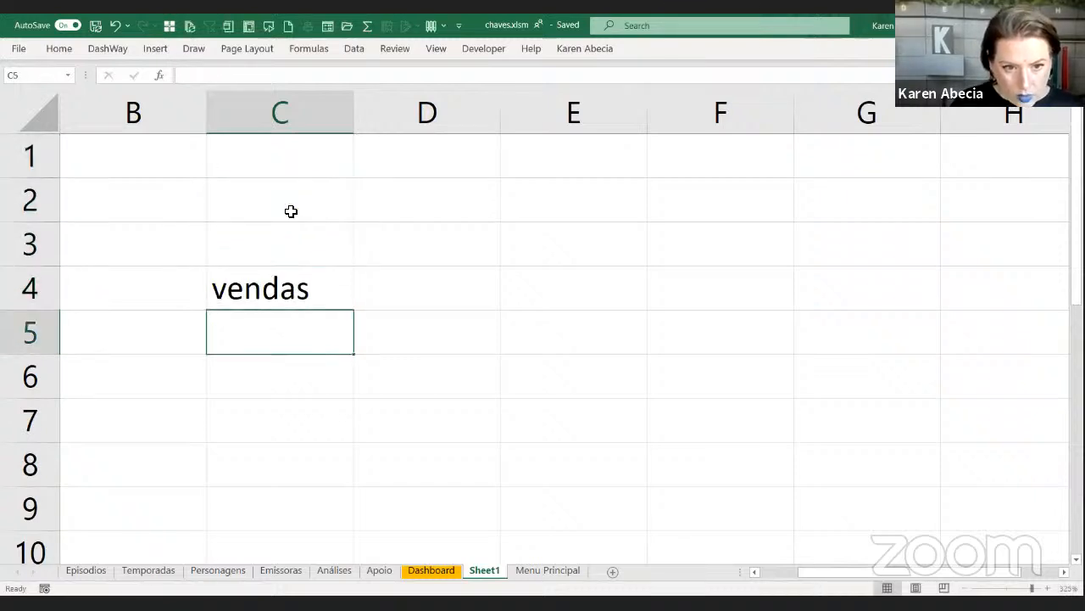
key("Up")
key("Up")
key("Right")
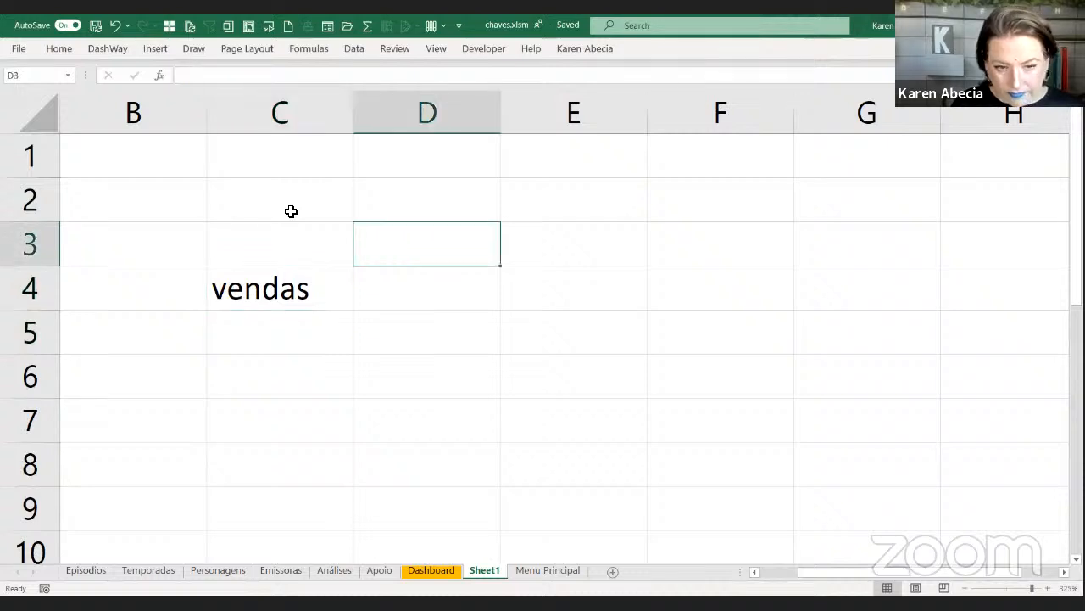
key("Down")
key("Up")
type("jan")
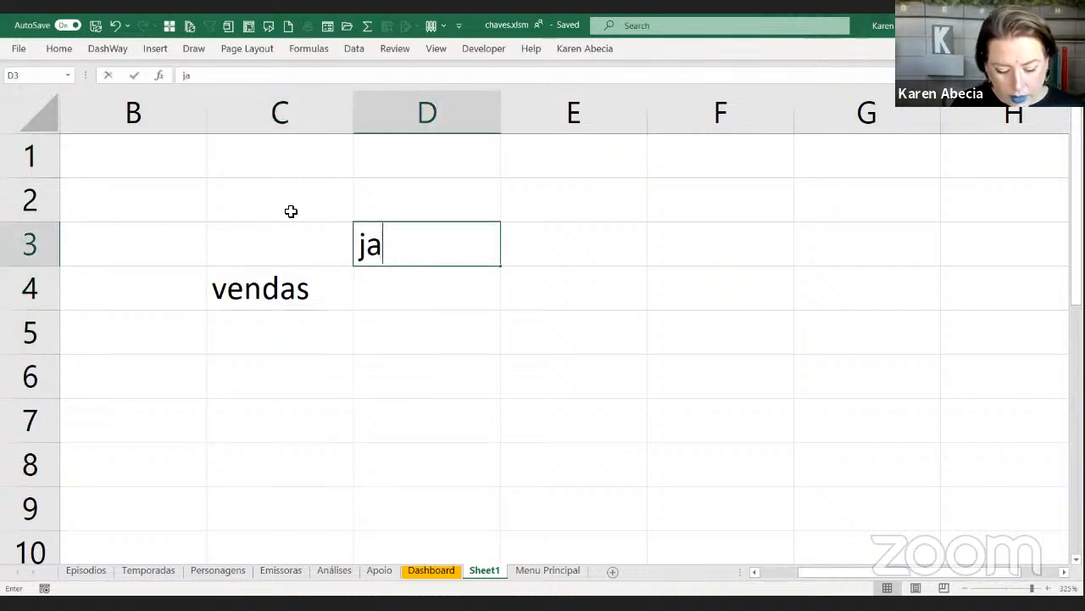
key("Return")
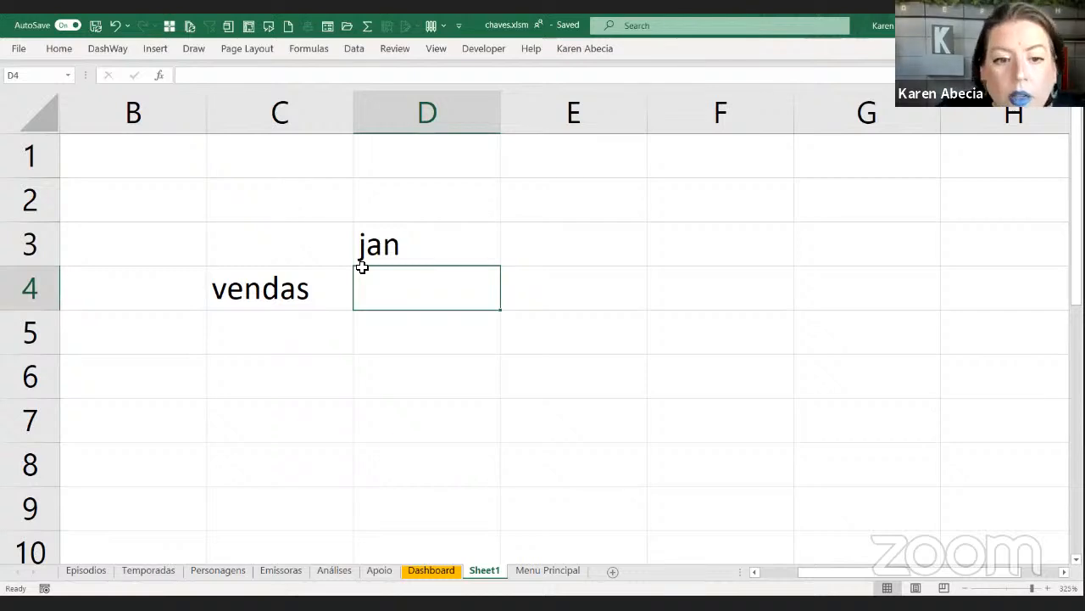
left_click(365, 259)
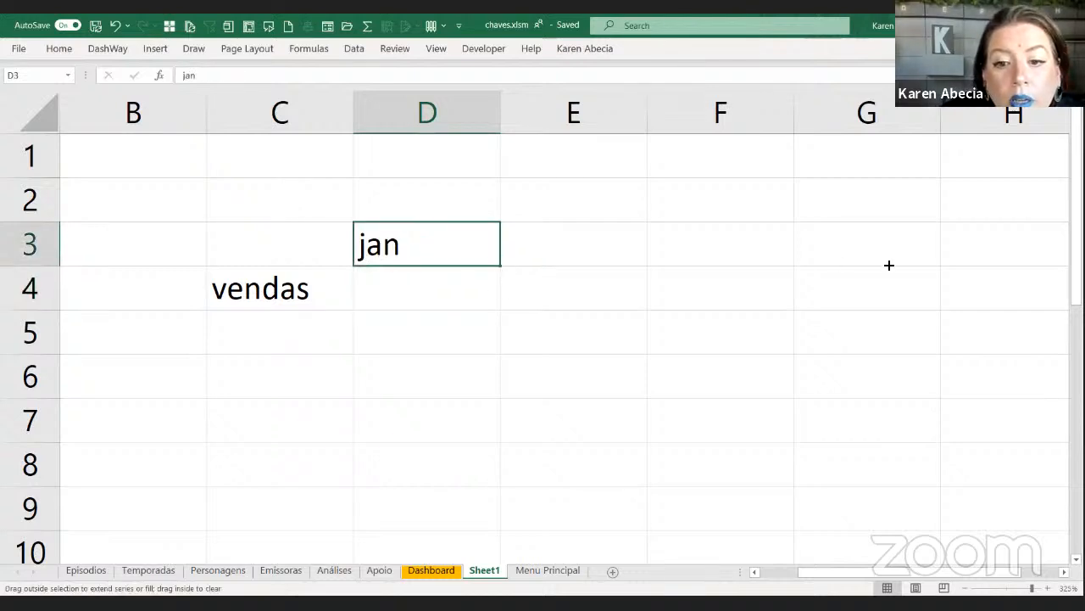
left_click_drag(500, 266, 888, 264)
left_click(865, 284)
scroll(704, 278, "down", 4)
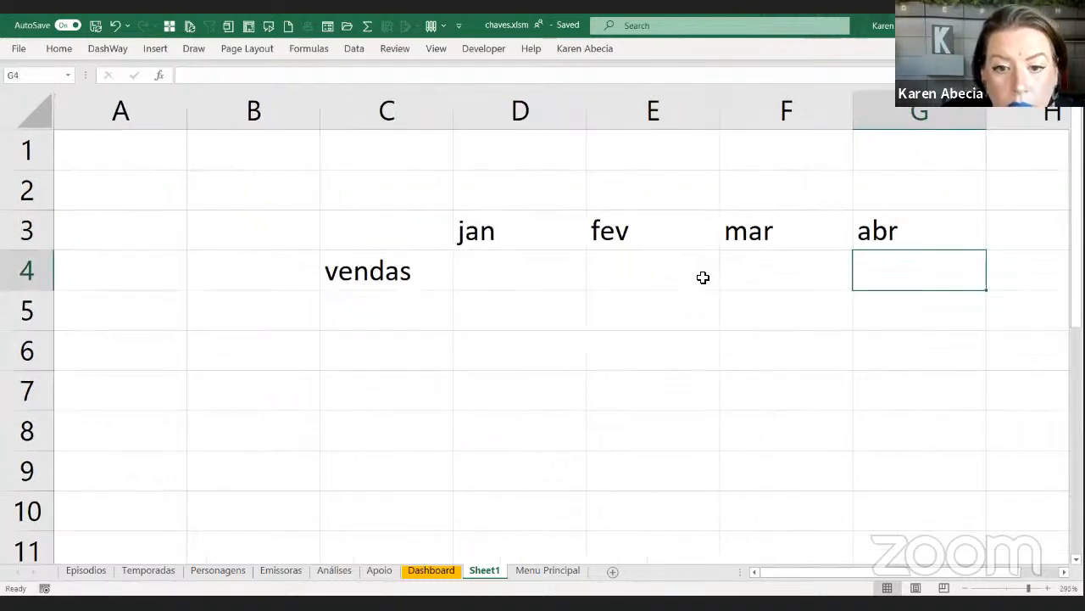
Clear the range C3:G4 and enter the headers "sales" in B3 and "month" in C3
scroll(703, 277, "down", 3)
left_click_drag(358, 212, 754, 235)
key("Delete")
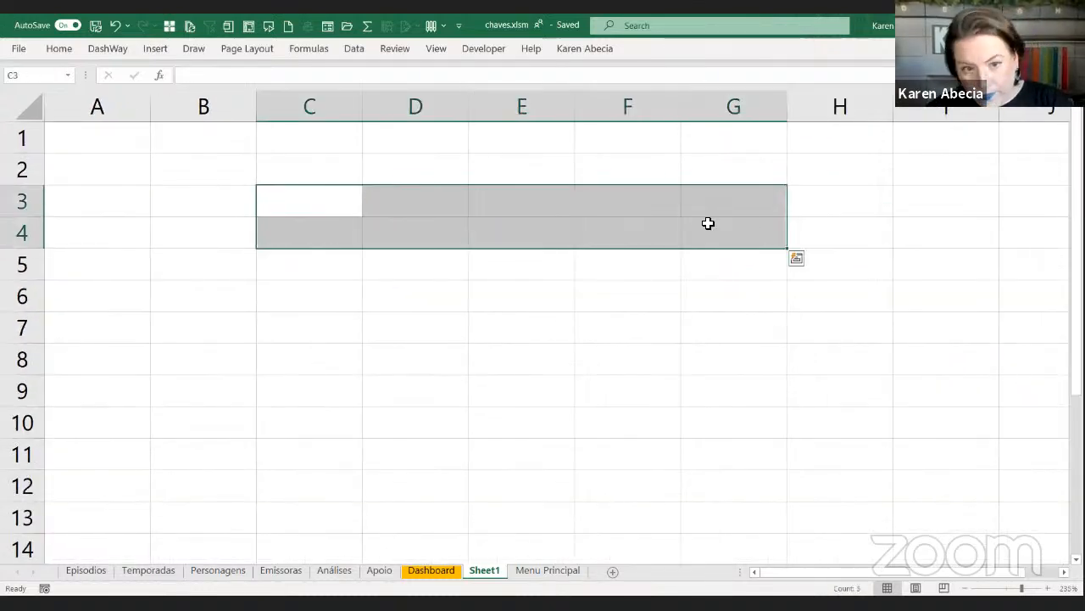
left_click(235, 204)
type("sales")
key("Return")
key("Up")
key("Right")
type("mo")
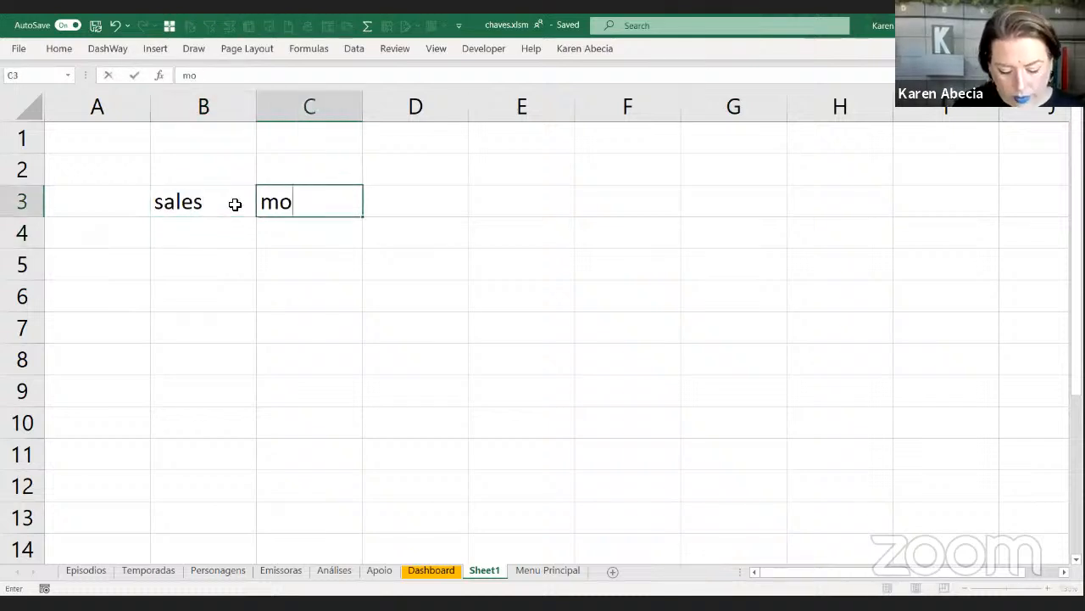
type("ntthh")
key("Return")
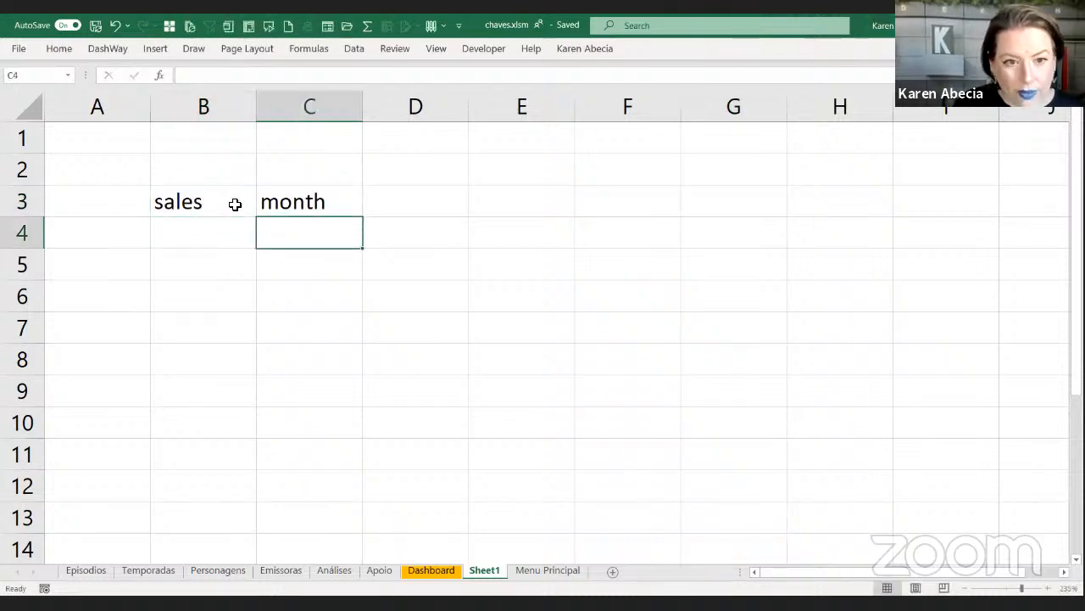
Enter the values 12, 41, 5, 8 and 514 under the sales header in B4:B8
key("Left")
type("12")
key("Return")
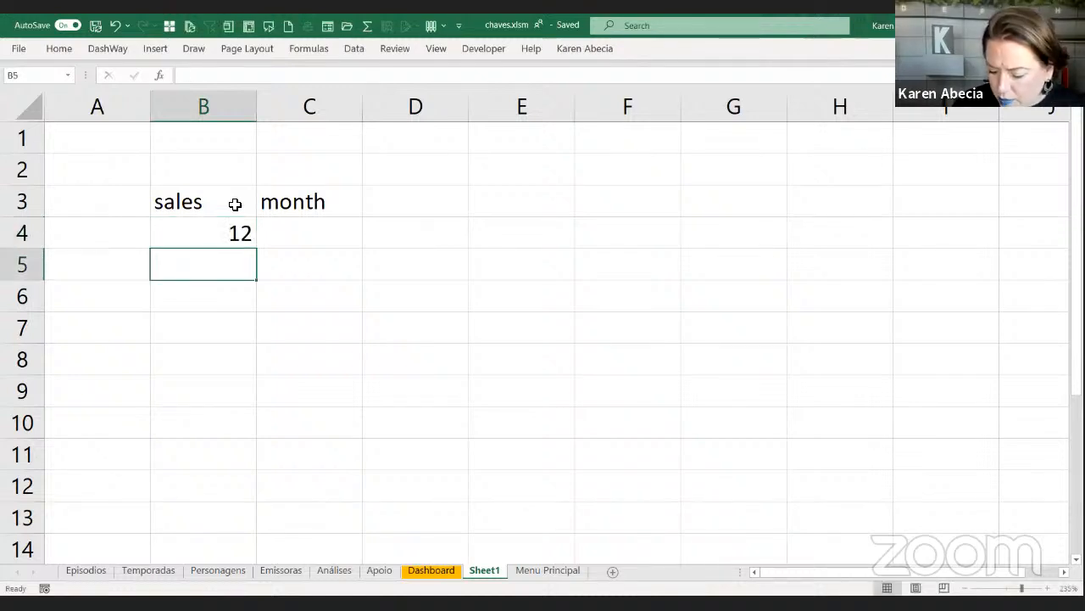
type("41")
key("Return")
type("5")
key("Return")
type("8")
key("Return")
type("514")
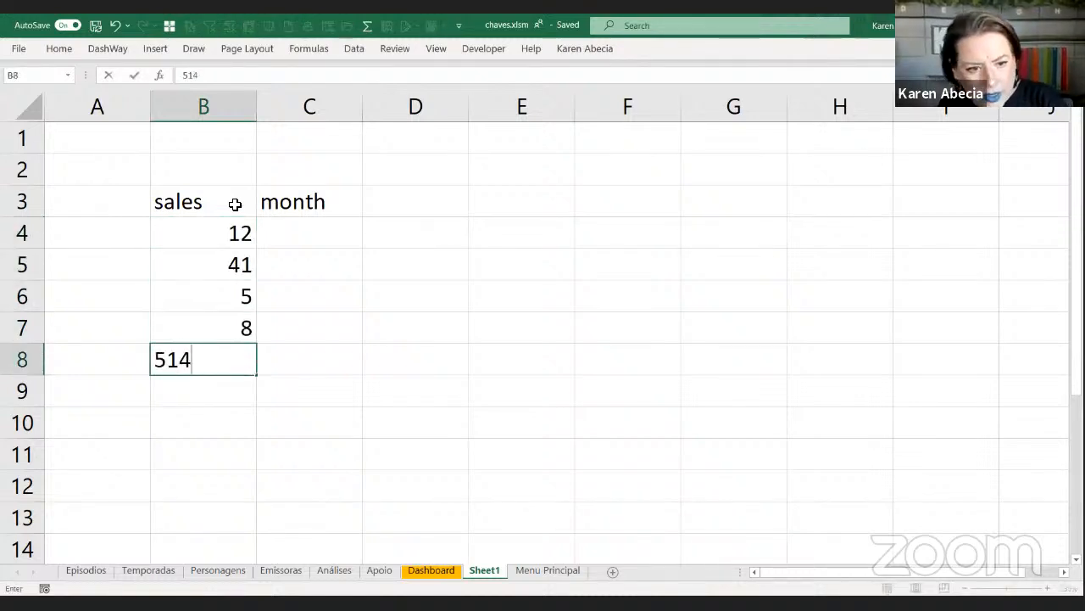
key("Return")
Shift the sales and month block one column to the right and enter the header "name" in B3
left_click_drag(235, 204, 266, 370)
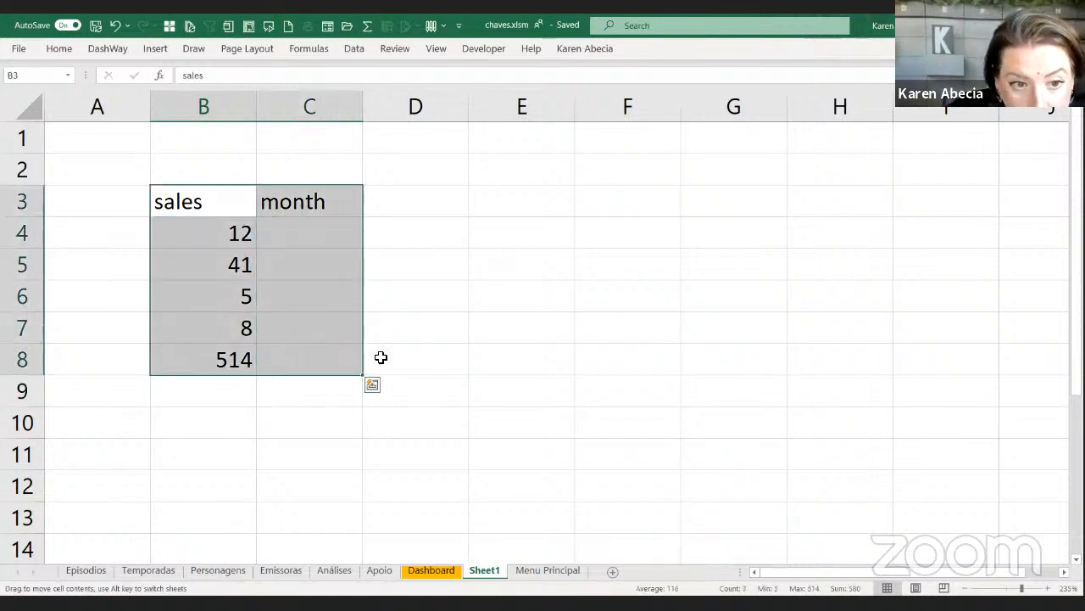
left_click(215, 204)
type("name")
key("Return")
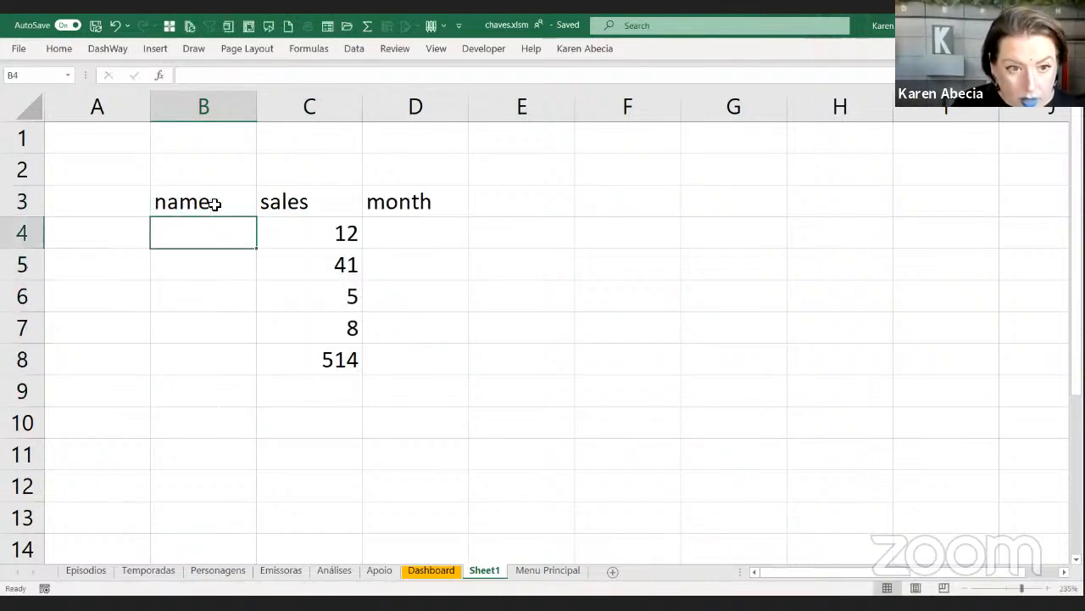
Enter three sellers' first names under the name header in B4:B6
type("karen")
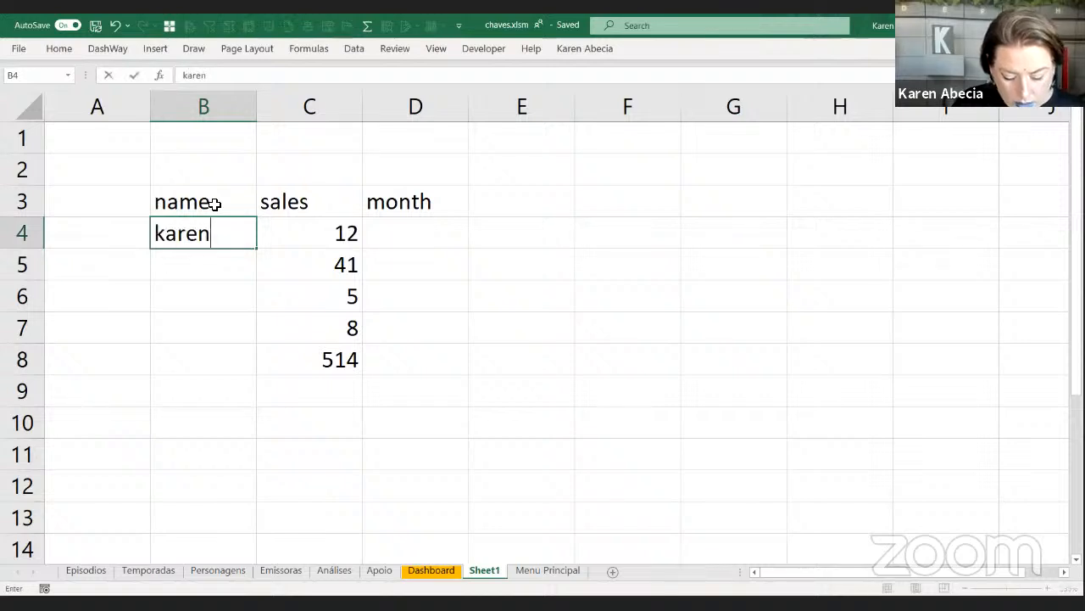
key("Return")
type("ilgar")
key("Return")
type("claud")
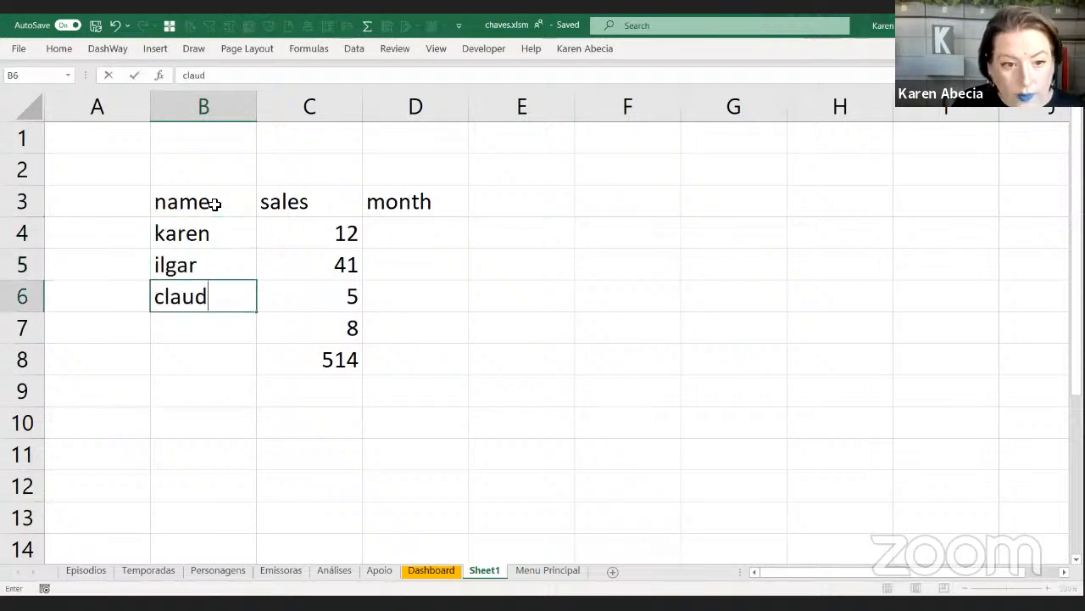
type("ia")
key("Return")
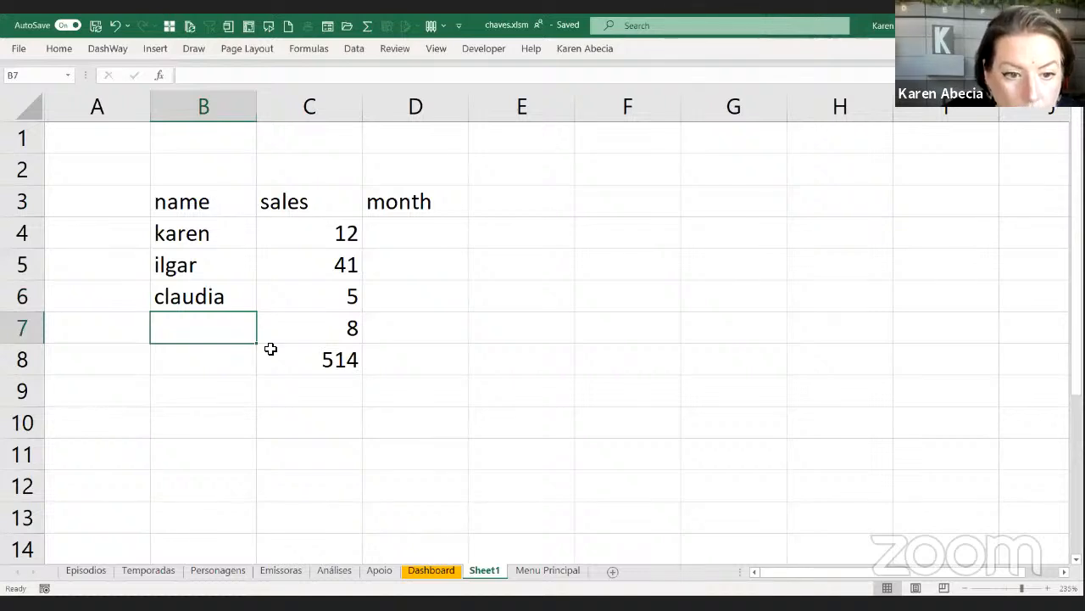
Fill the name and sales columns down to row 11
left_click(230, 238)
left_click_drag(230, 239, 253, 458)
left_click_drag(316, 235, 362, 458)
Enter "jan" in D4 and fill the month series down alongside the existing rows
left_click(413, 235)
type("jan")
key("Return")
left_click(414, 234)
left_click_drag(465, 252, 471, 252)
left_click(467, 246)
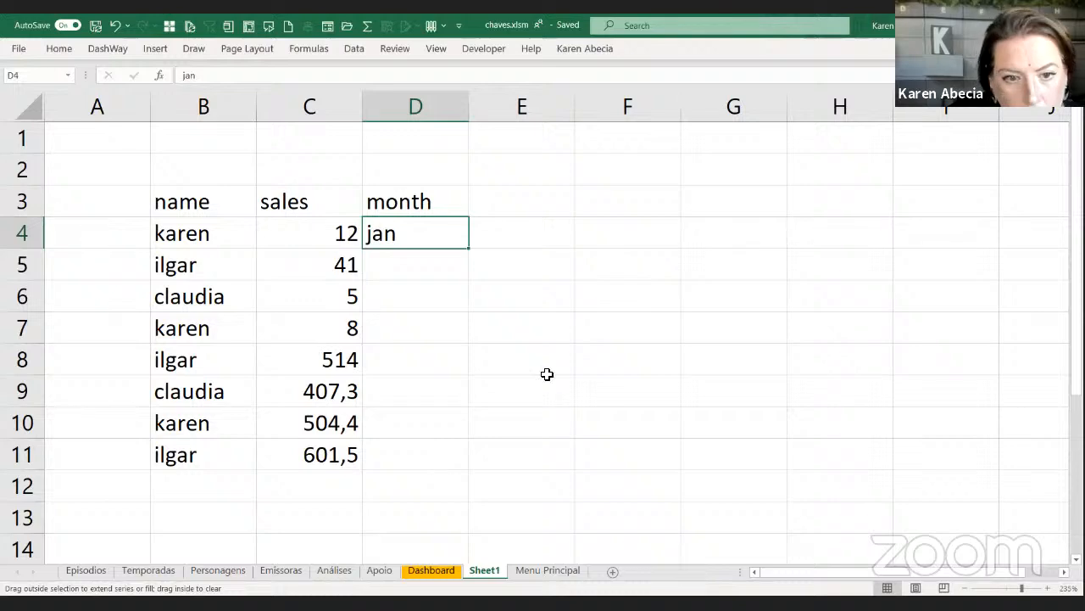
double_click(468, 247)
Extend the name, sales and month columns down to row 530 and return to the top of the sheet
scroll(477, 345, "down", 6)
left_click_drag(138, 184, 292, 528)
left_click(170, 395)
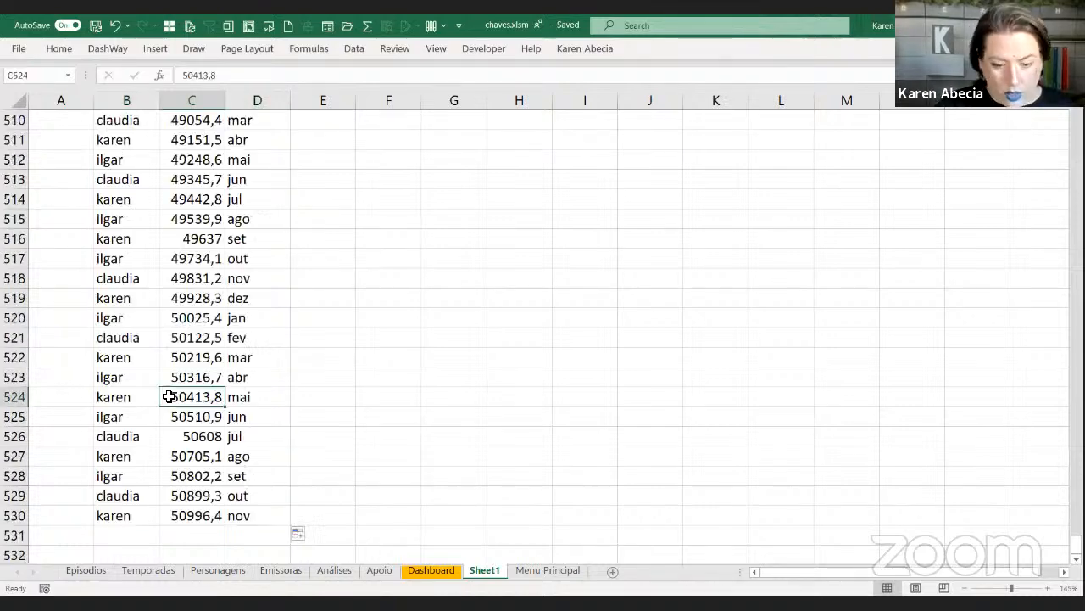
key("ctrl+Up")
key("ctrl+Up")
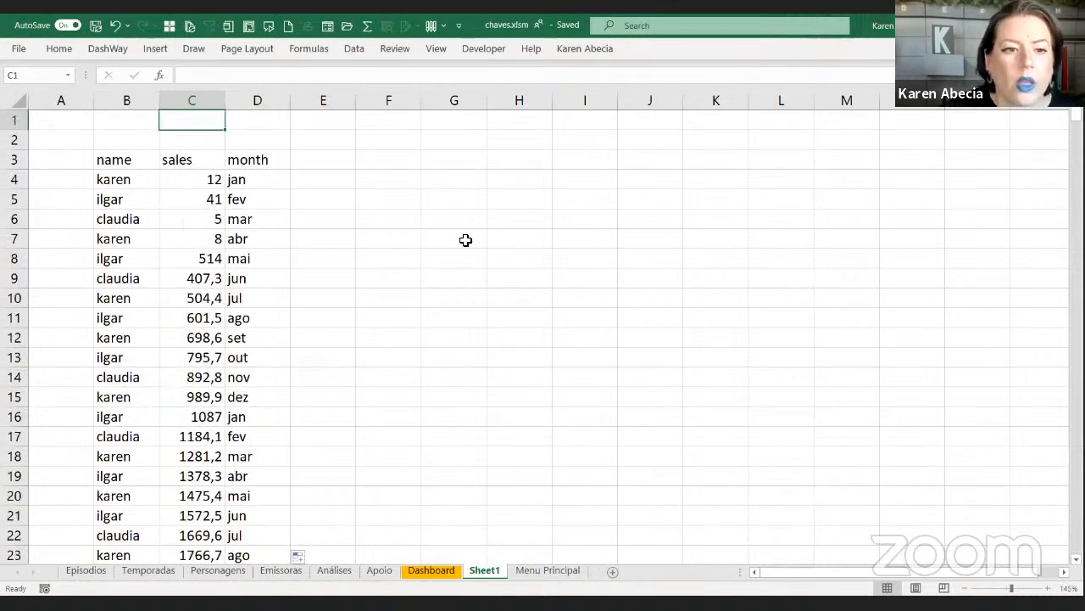
left_click(466, 240)
left_click(213, 219)
scroll(246, 267, "up", 1, "ctrl")
scroll(304, 266, "up", 1)
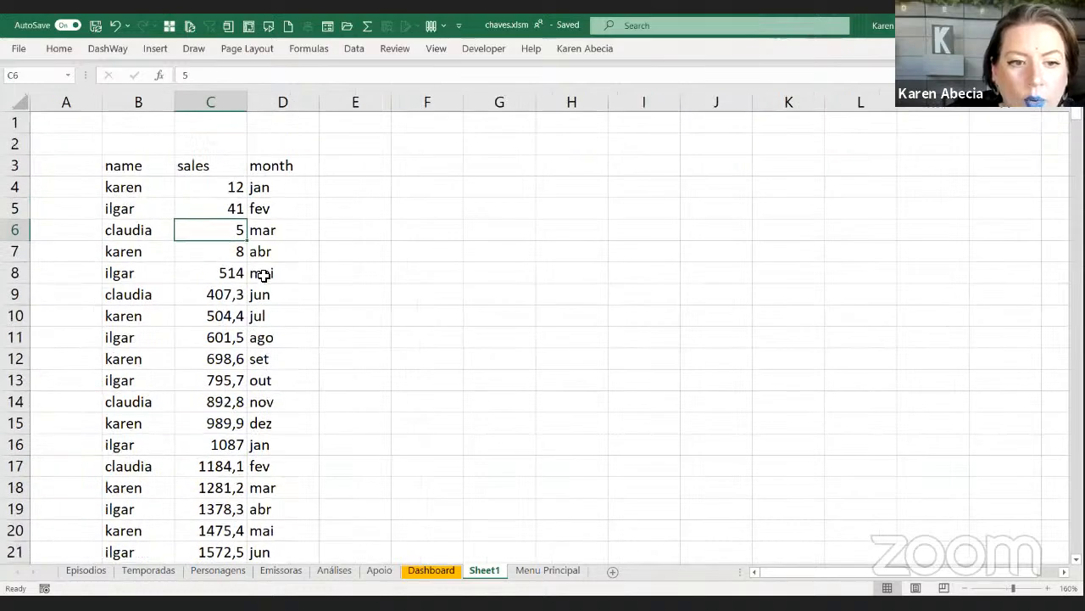
left_click(416, 171)
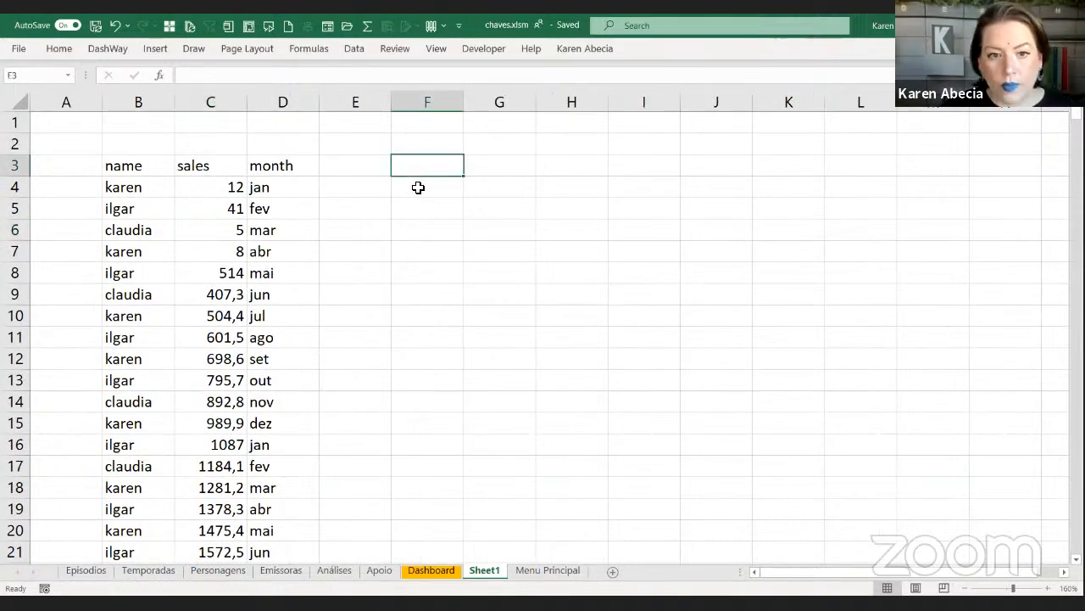
key("Down")
key("Down")
key("Down")
key("Down")
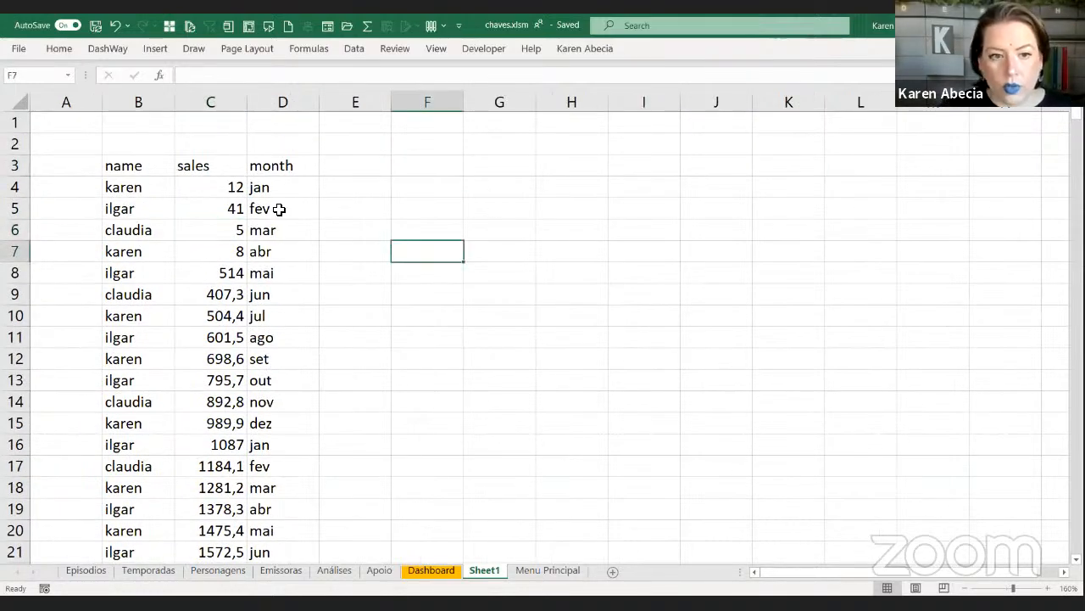
Format the range B3:D530 as a table with headers, using the Dark Green, Table Style Light 10 style
left_click(176, 196)
left_click(61, 48)
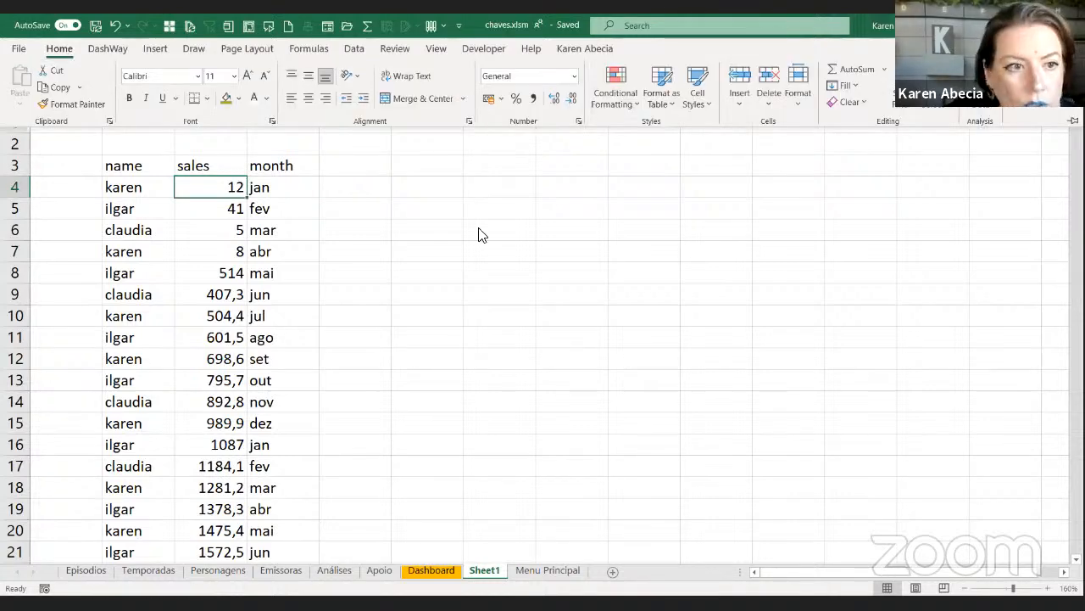
left_click(655, 100)
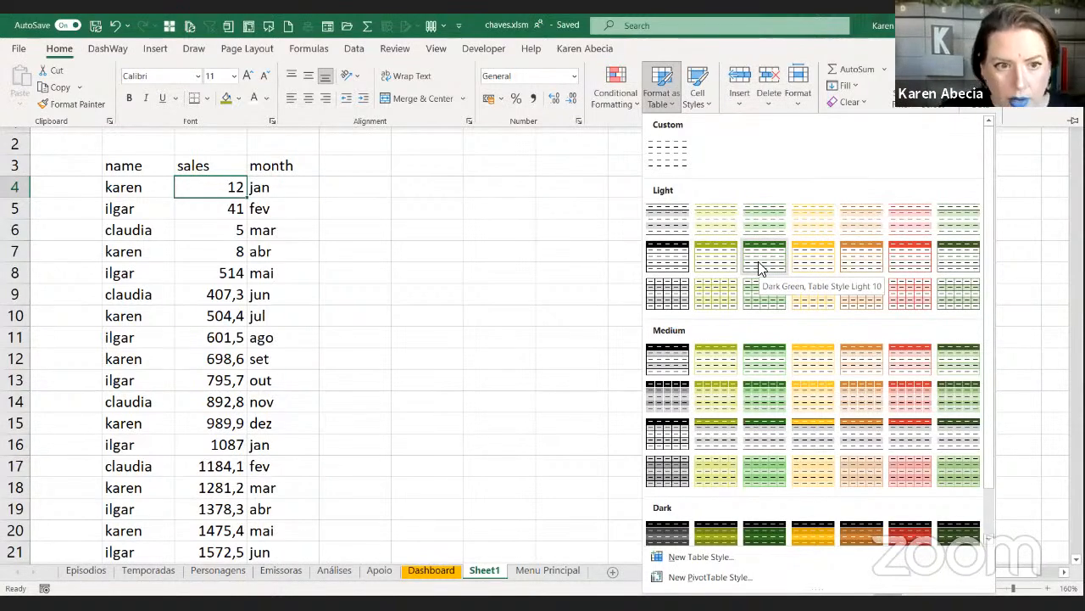
key("Tab")
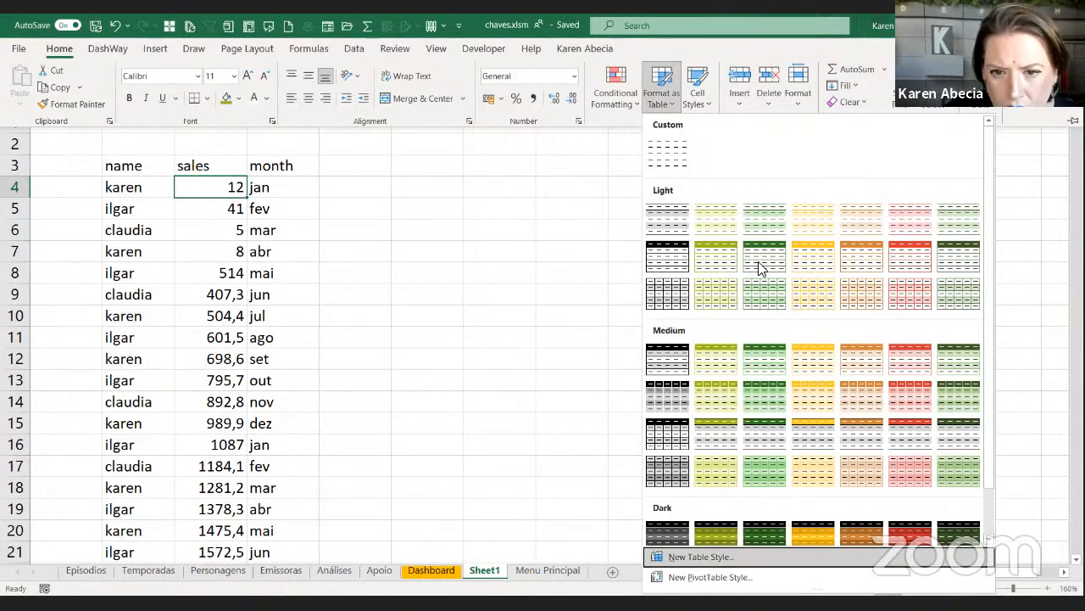
left_click(759, 264)
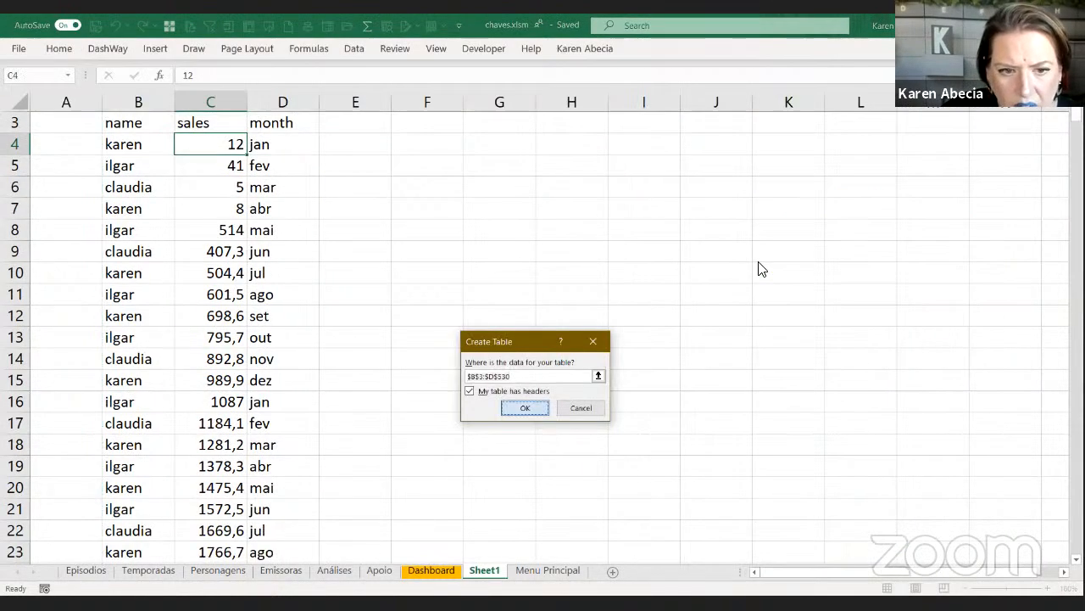
left_click(521, 407)
left_click(347, 279)
scroll(423, 172, "up", 1)
Insert a PivotTable based on the sales table at cell F3 of the existing worksheet
left_click(423, 172)
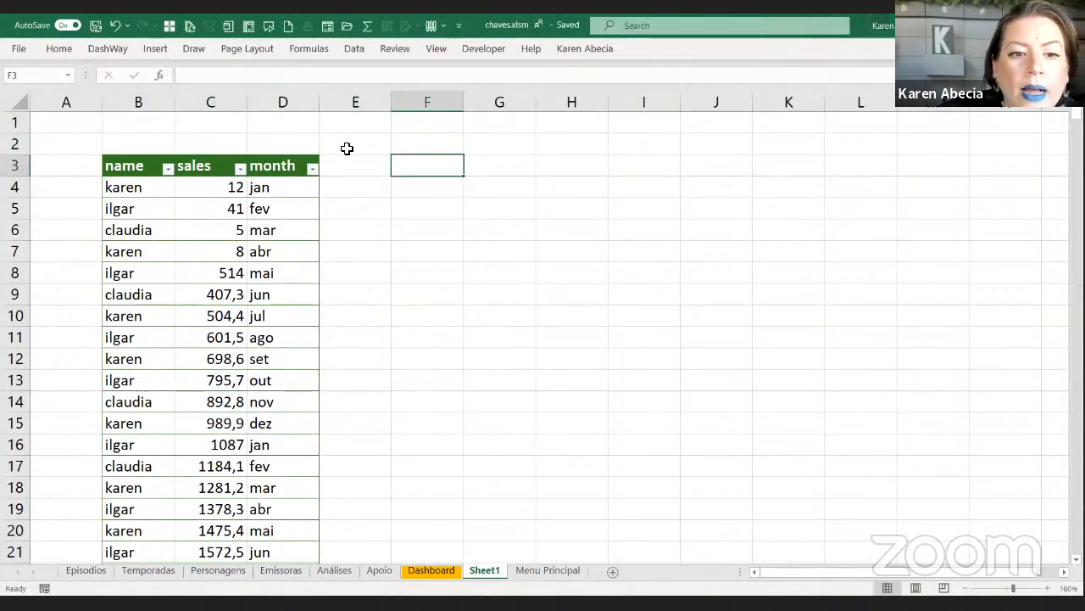
left_click(156, 49)
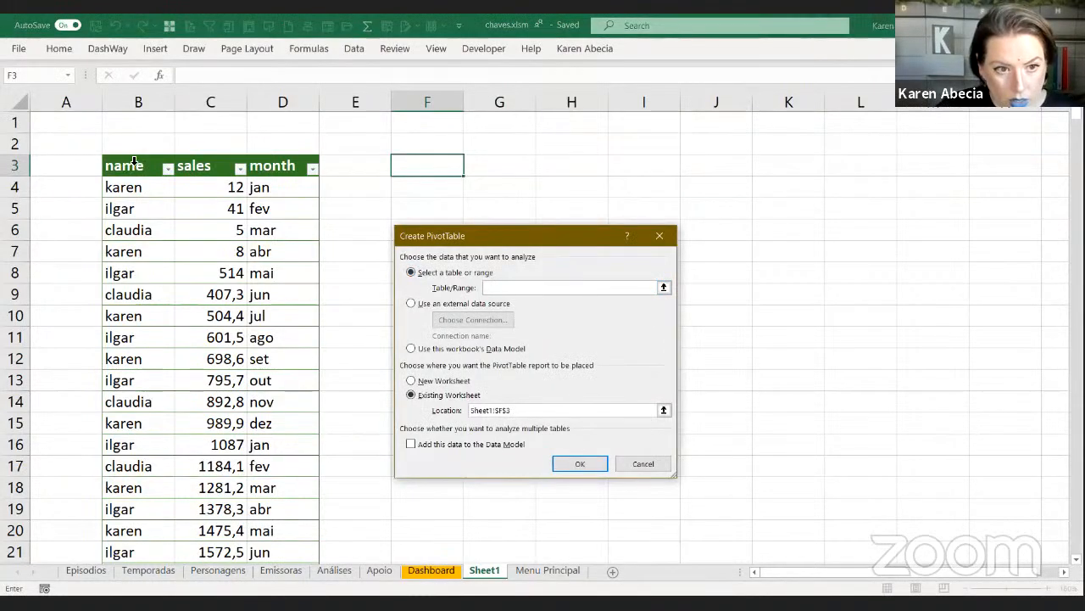
left_click(100, 156)
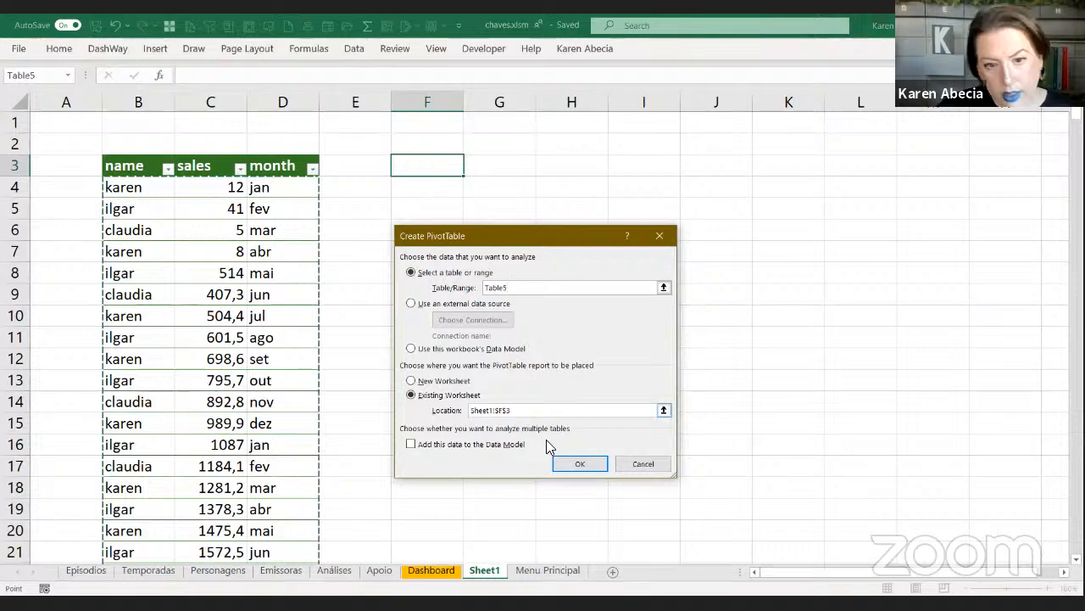
left_click(578, 462)
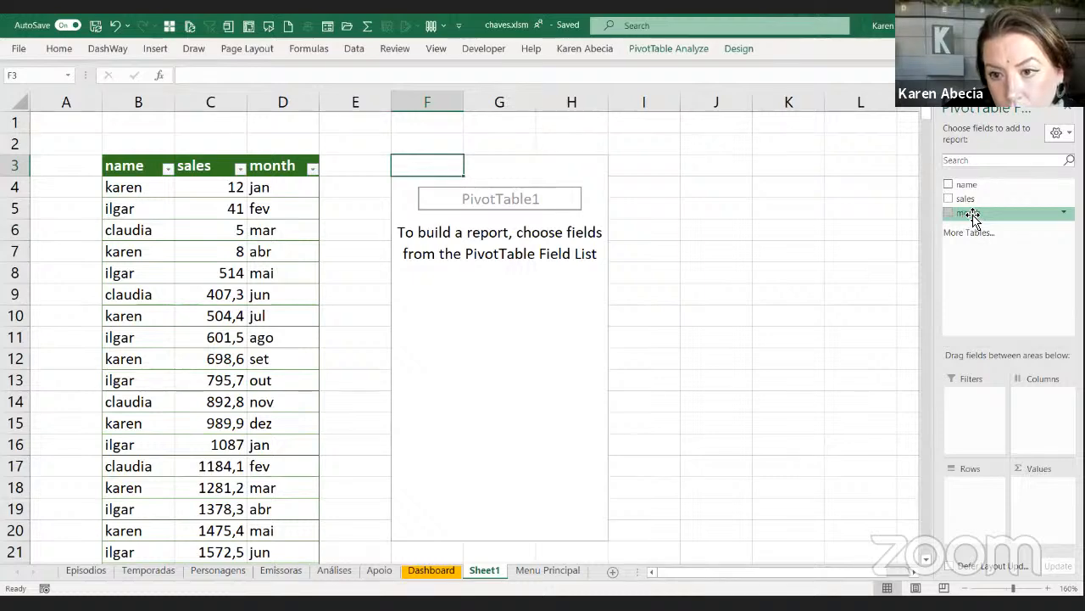
Place the month field in the PivotTable's rows and the sum of sales in its values
left_click_drag(989, 211, 968, 517)
left_click_drag(975, 199, 1039, 507)
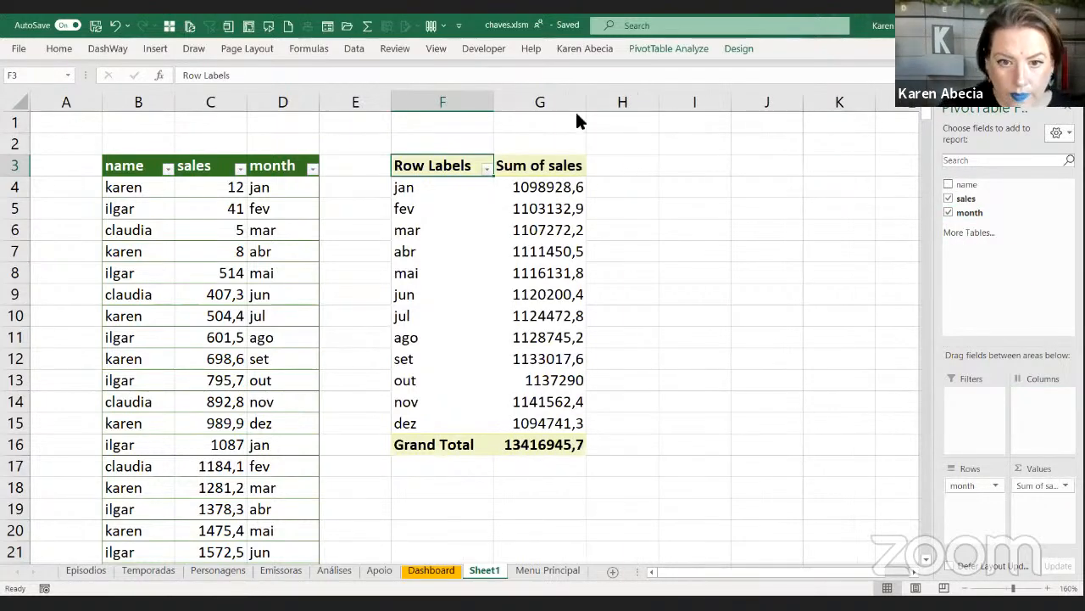
left_click(645, 251)
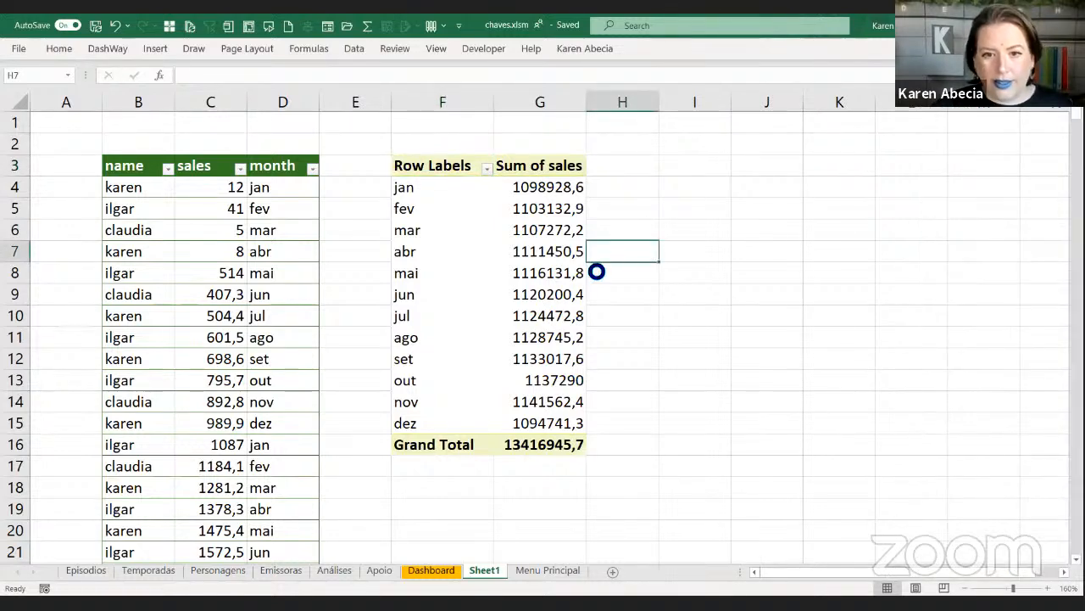
scroll(594, 269, "down", 1)
scroll(594, 269, "down", 1)
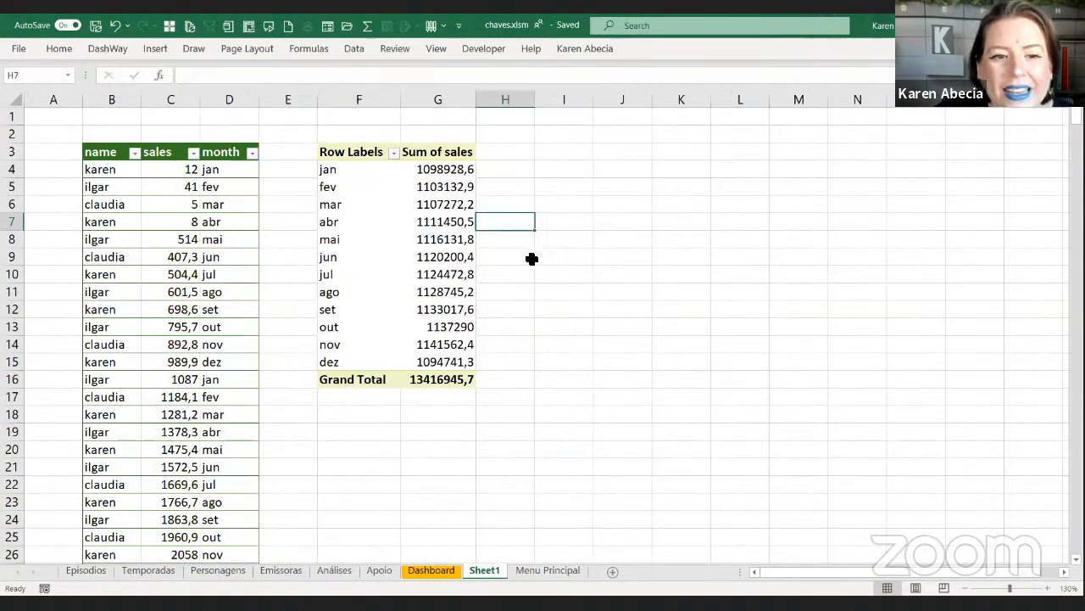
Select the "mar" row label in the PivotTable and switch to the Dashboard sheet
left_click(375, 206)
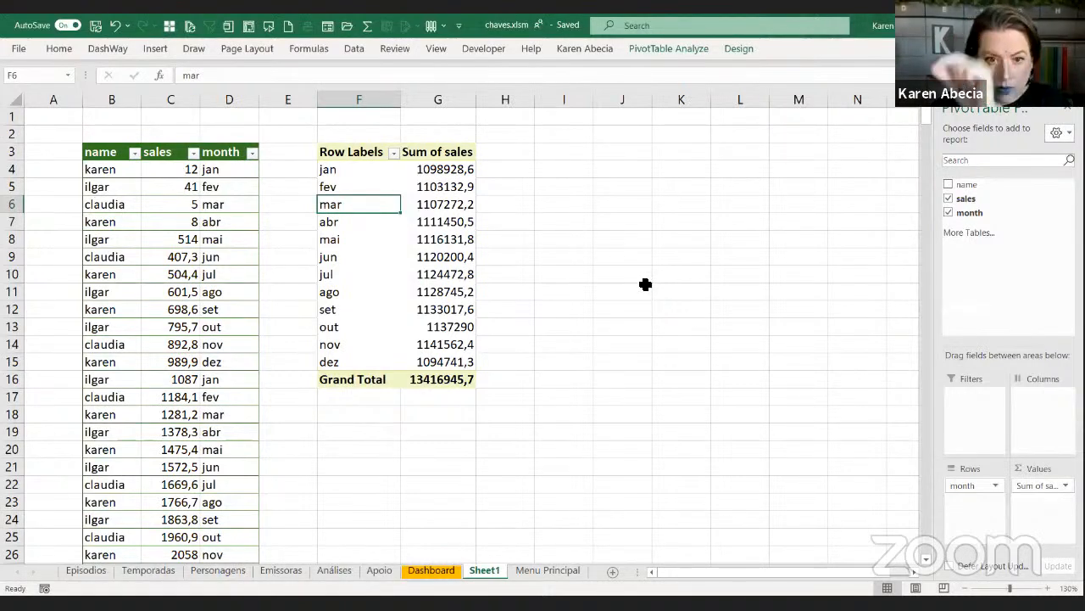
left_click(626, 240)
left_click(431, 575)
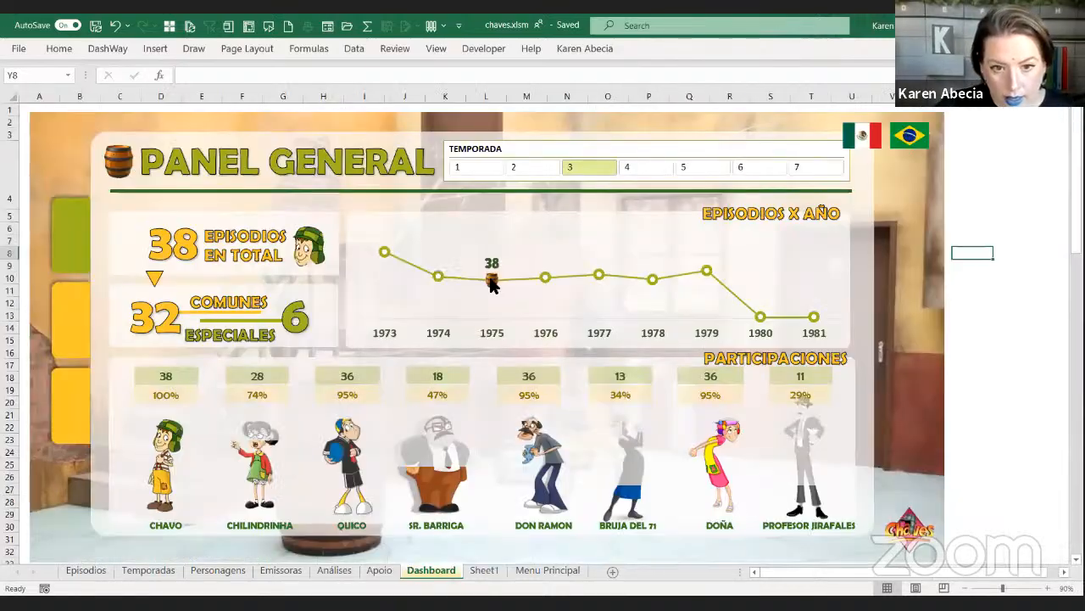
Filter the Dashboard's TEMPORADA slicer to season 2 and return to Sheet1
left_click(526, 169)
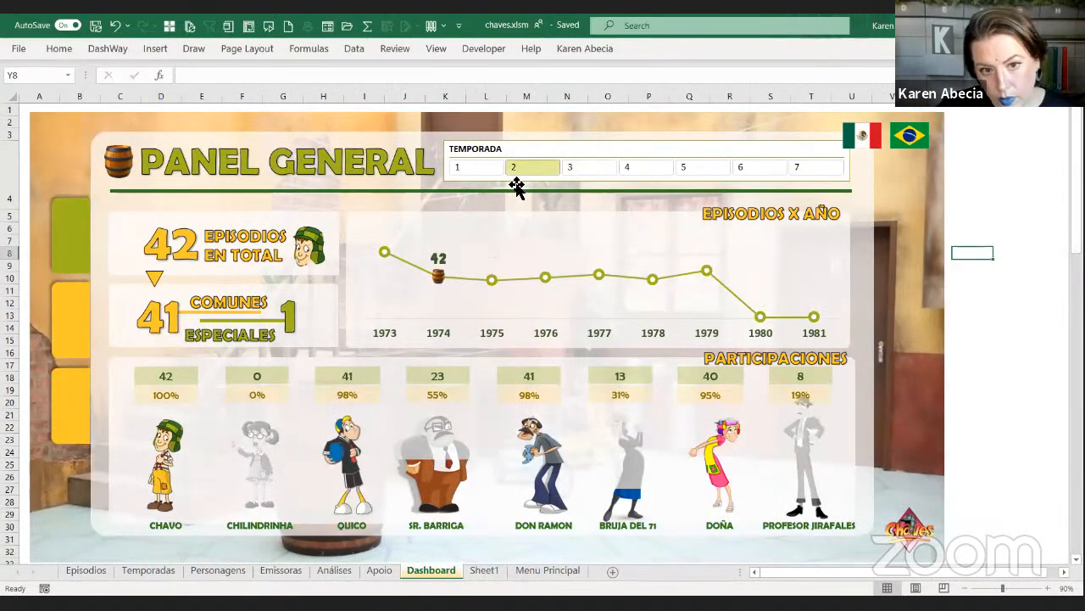
left_click(517, 571)
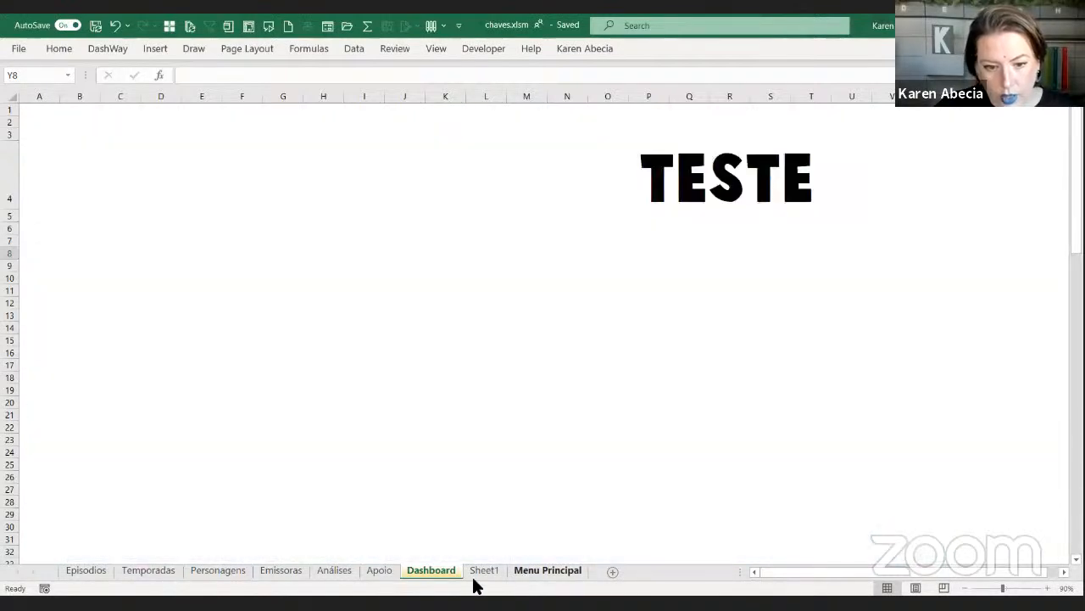
left_click(484, 570)
left_click(598, 188)
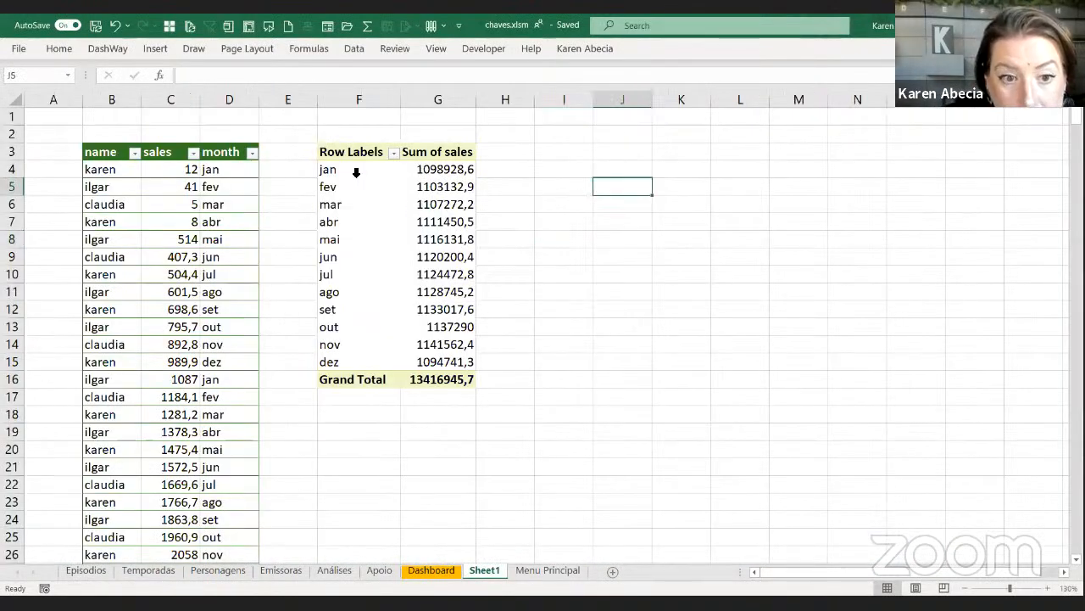
Insert a month slicer for the sales PivotTable and place it over the lower part of the sales table
left_click(371, 169)
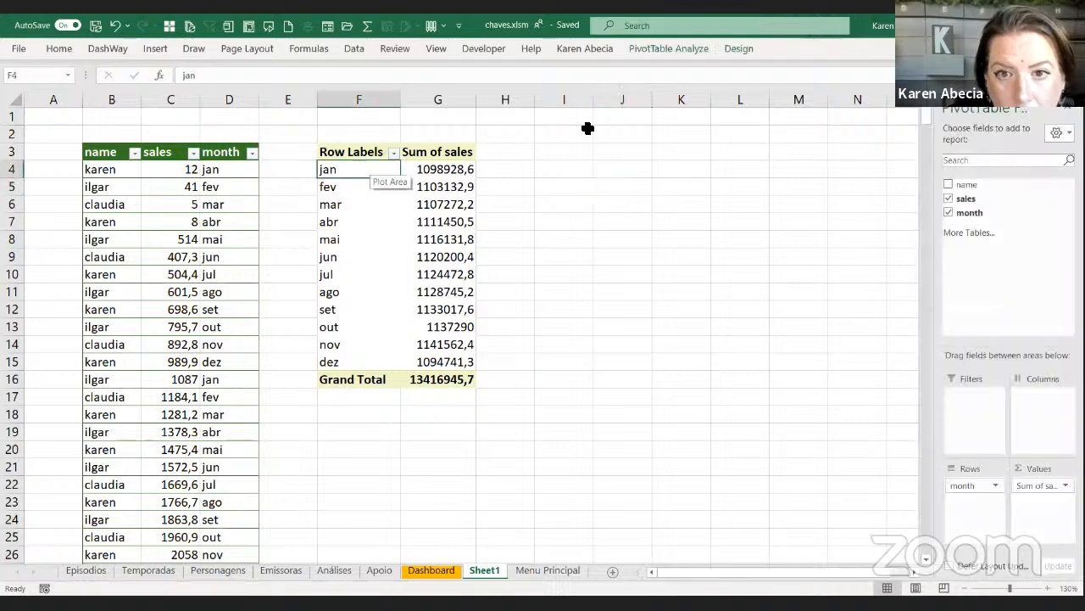
left_click(643, 51)
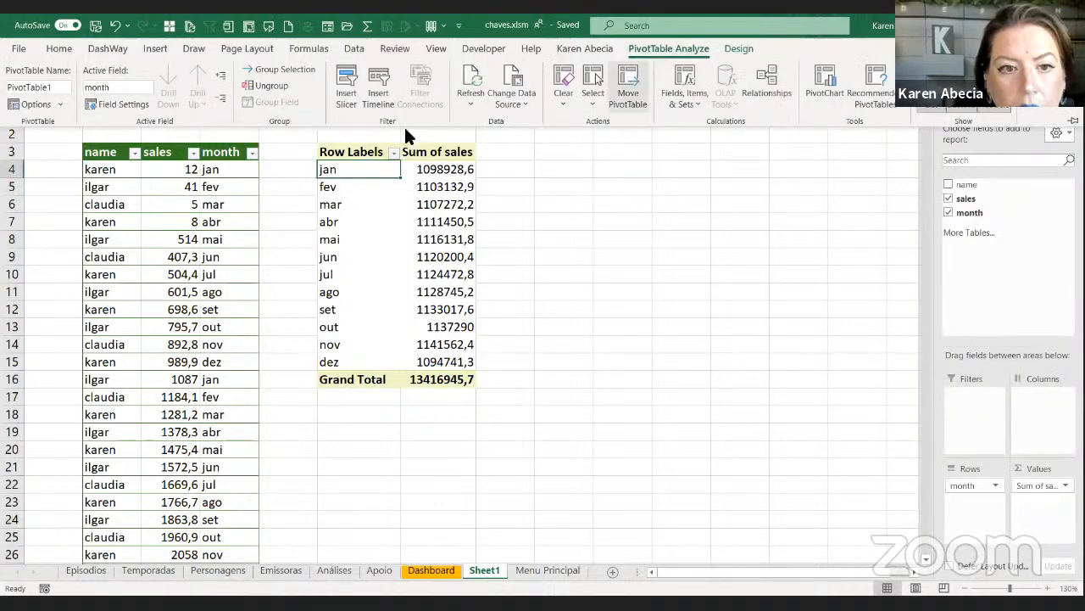
left_click(343, 95)
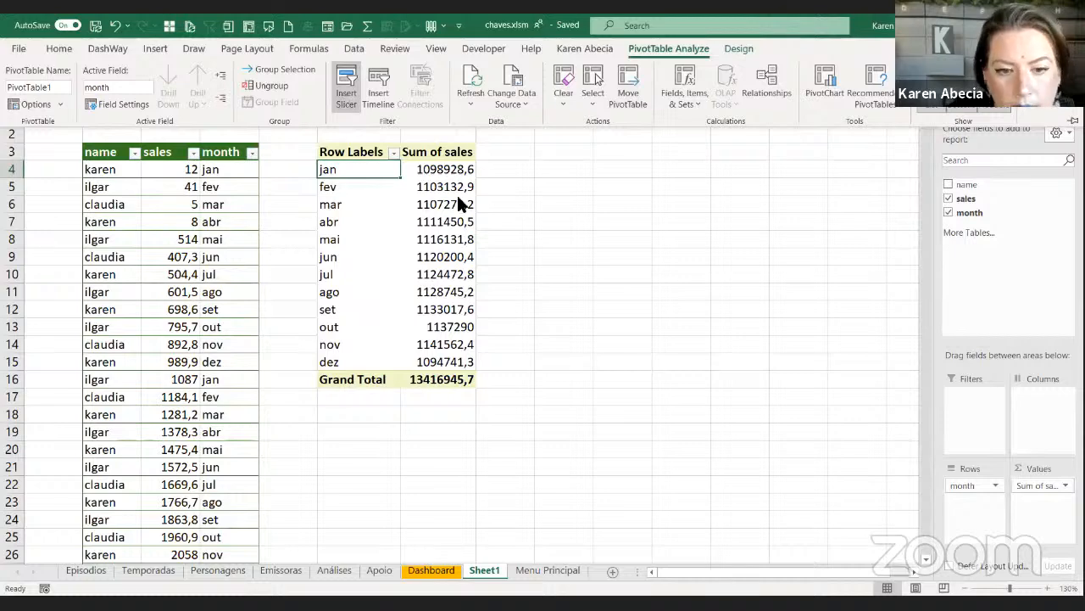
left_click(466, 290)
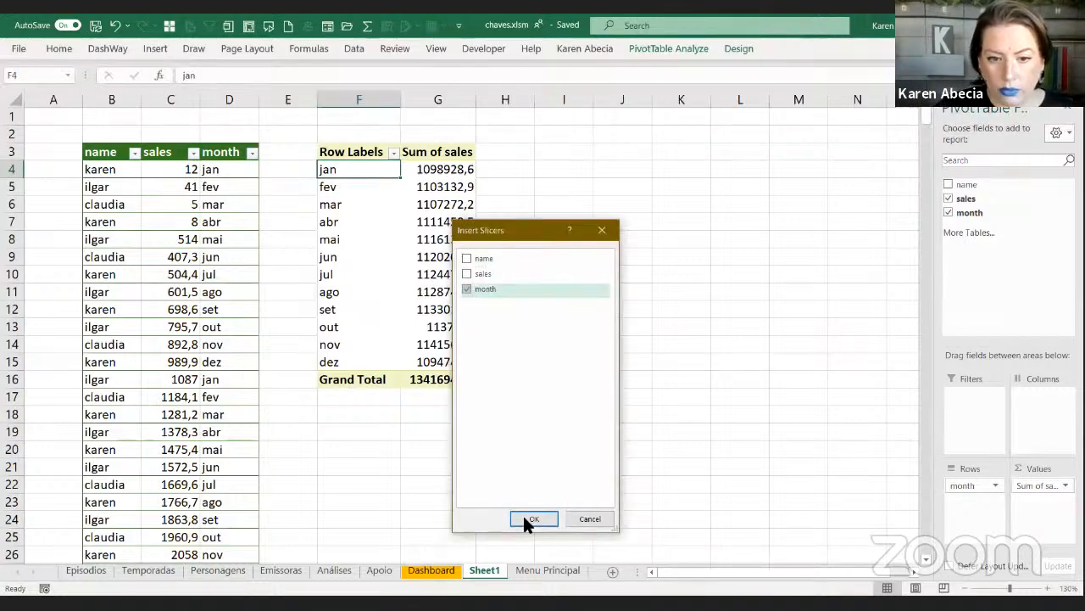
left_click(526, 519)
left_click_drag(462, 245, 167, 246)
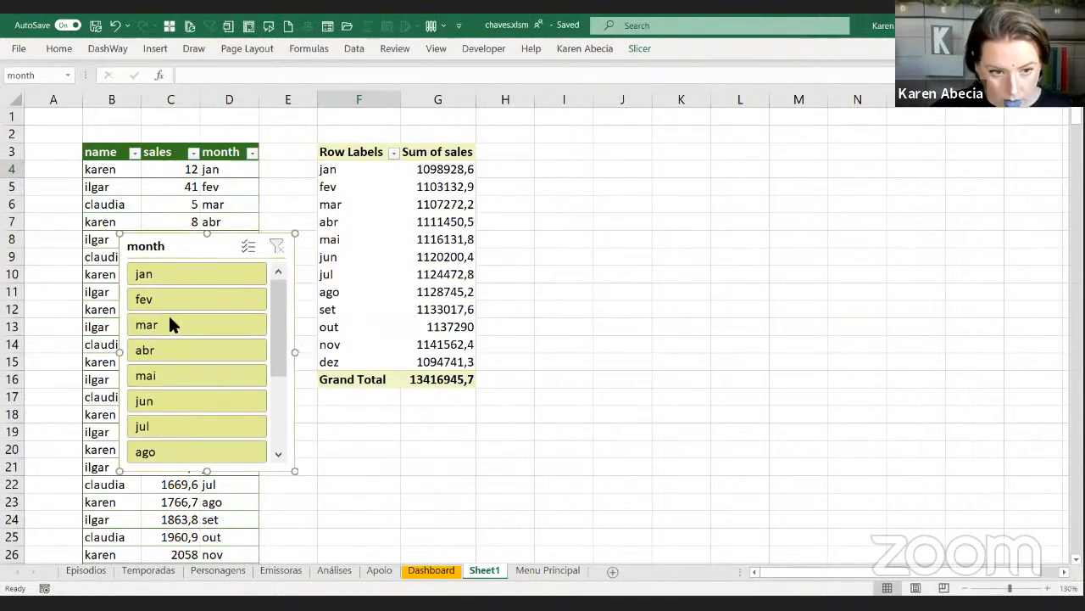
Filter the PivotTable through the month slicer by mar, abr, jun and fev in turn, and extend the selection from fev to mai
left_click(169, 325)
left_click(195, 351)
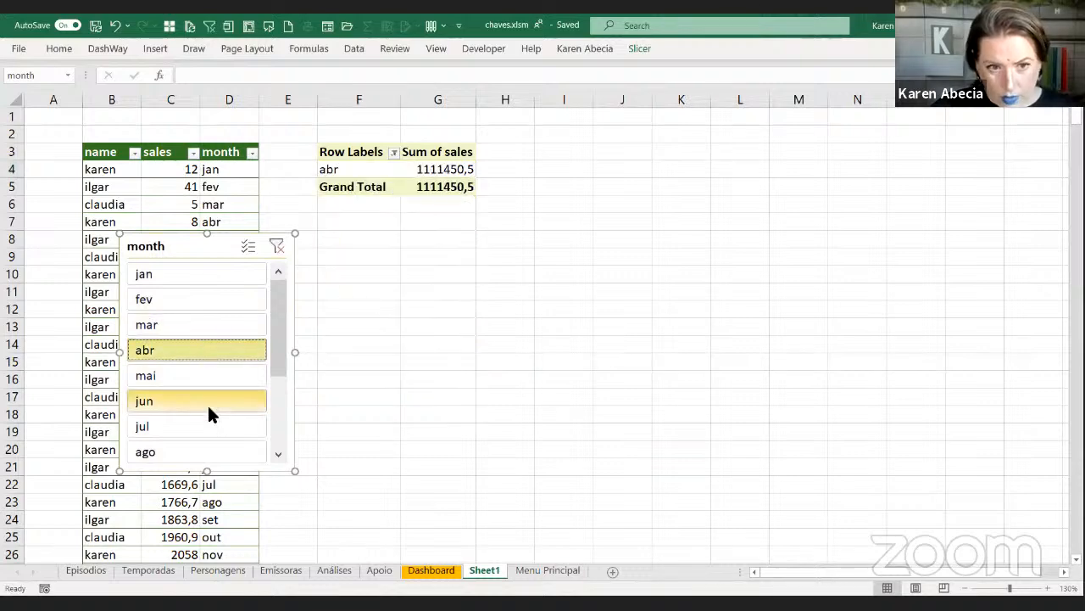
left_click(207, 403)
left_click(239, 297)
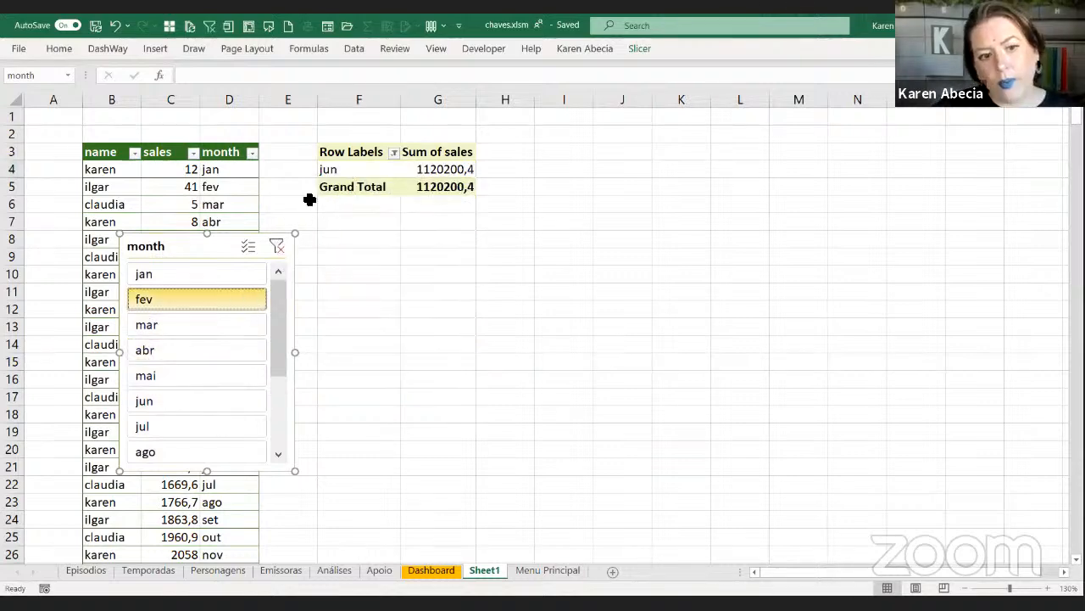
left_click(345, 173)
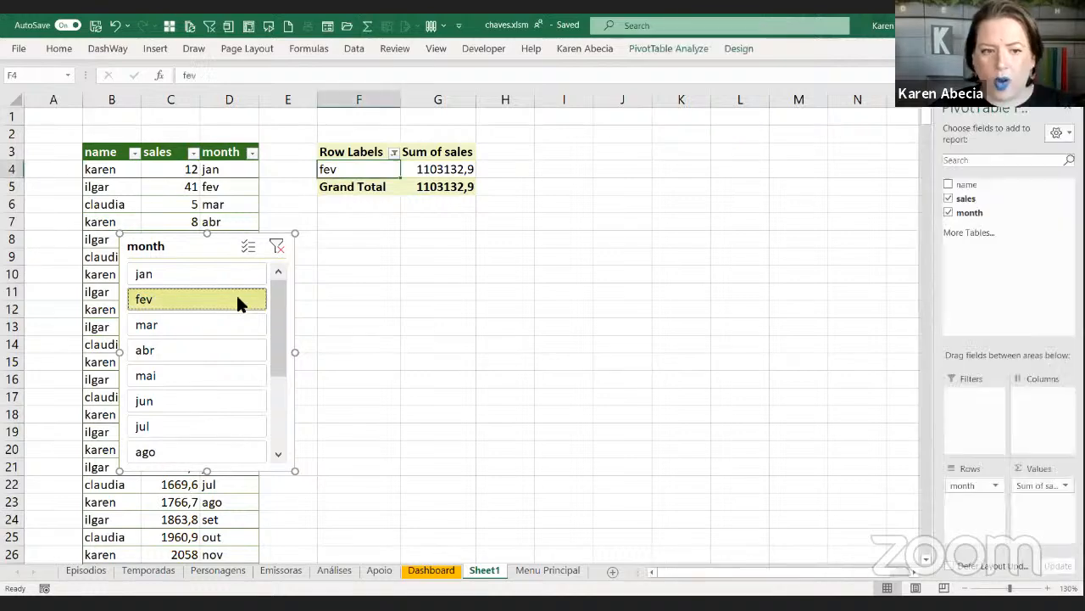
left_click(220, 373, "shift")
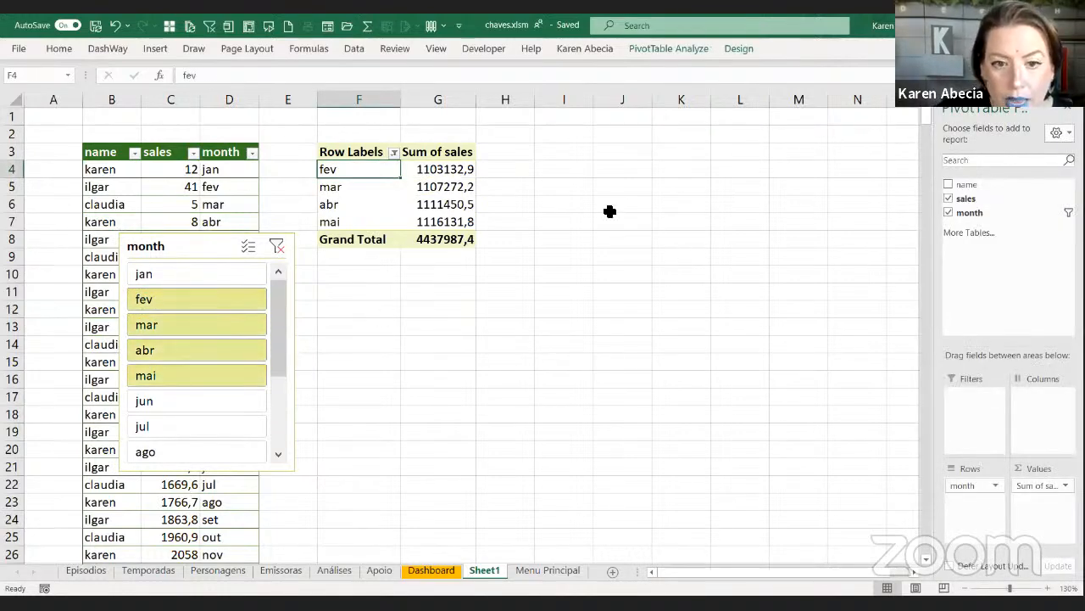
Enter a month list from jan to dez in I4:I15, clearing the surplus month below it
left_click_drag(563, 154, 568, 468)
left_click(574, 169)
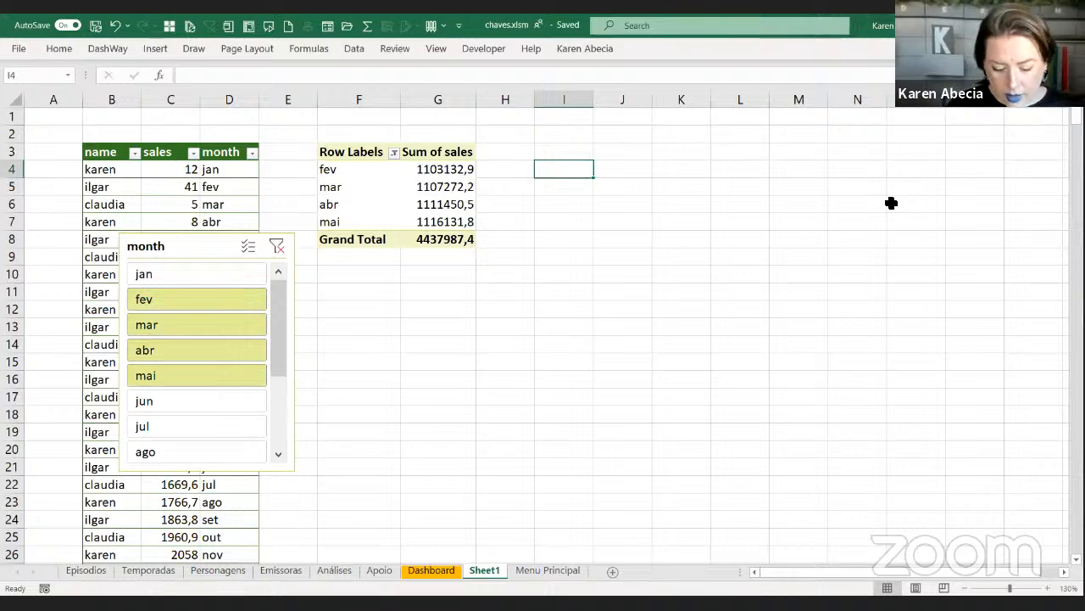
type("jan")
key("Return")
left_click(585, 173)
left_click_drag(593, 176, 592, 191)
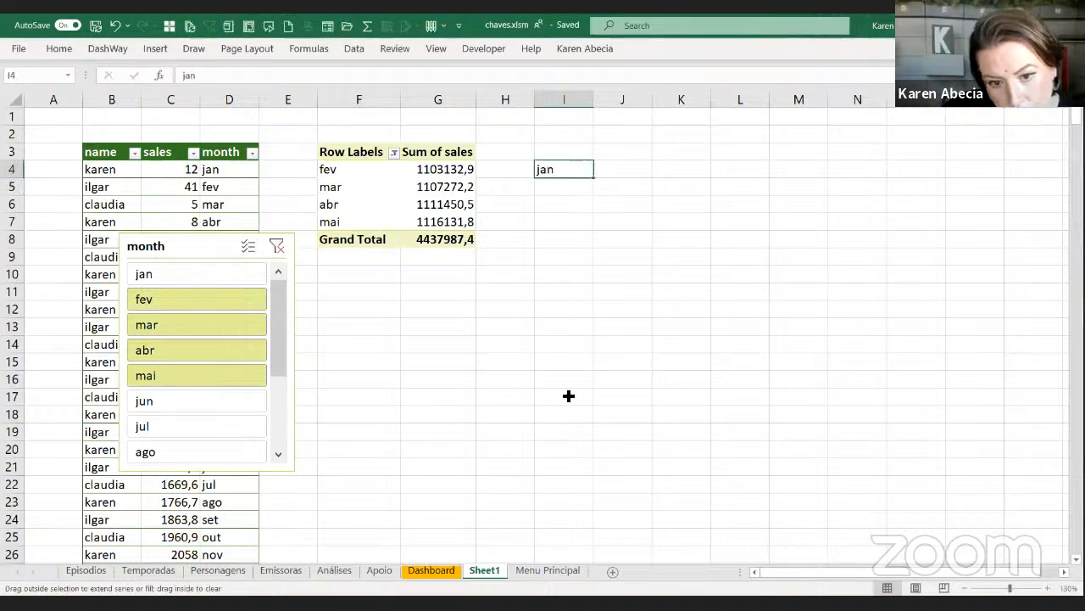
left_click_drag(569, 396, 569, 396)
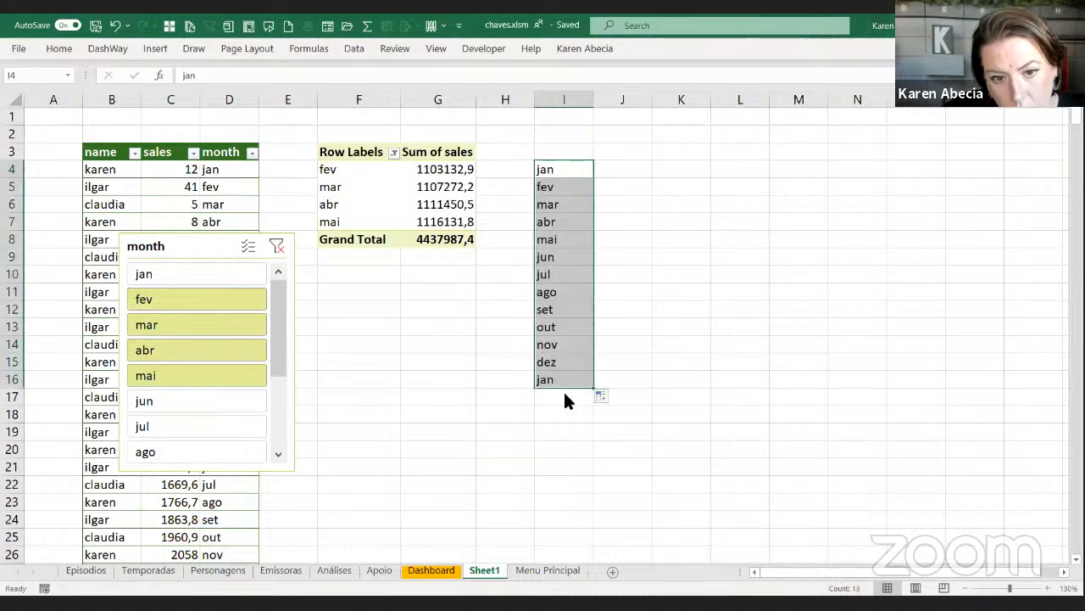
left_click_drag(547, 431, 555, 378)
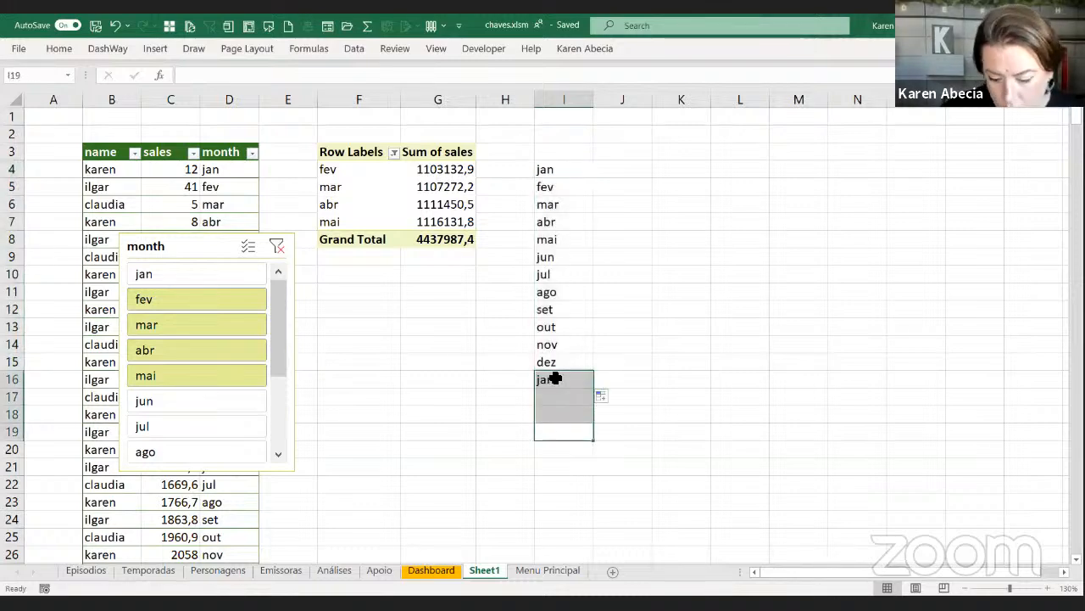
key("Delete")
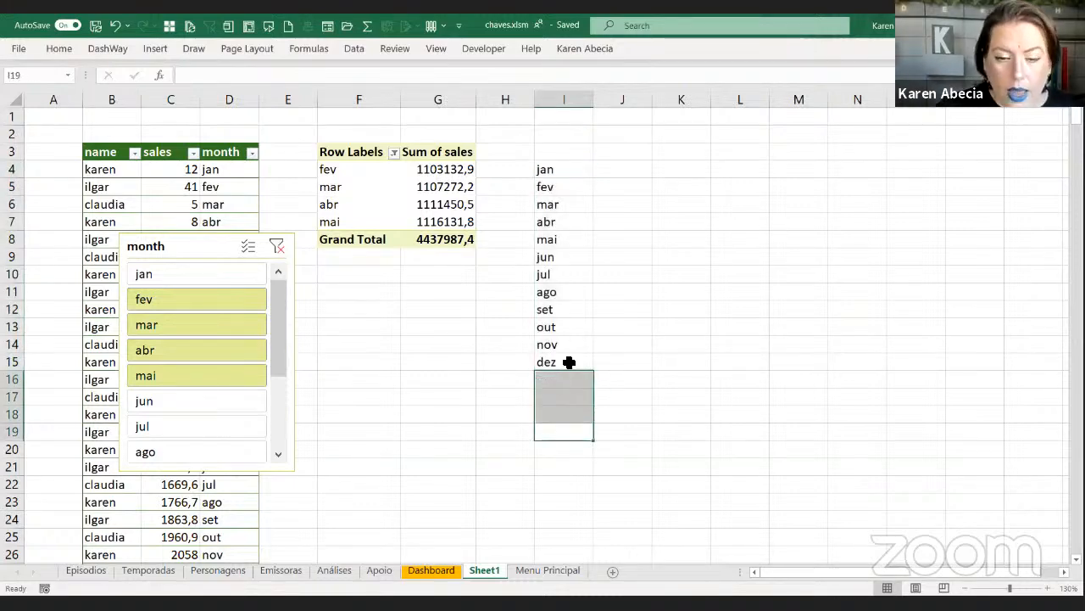
Examine the PivotTable's filtered month rows against the full month list and the empty cells J4:J15
left_click(581, 172)
scroll(690, 399, "up", 2)
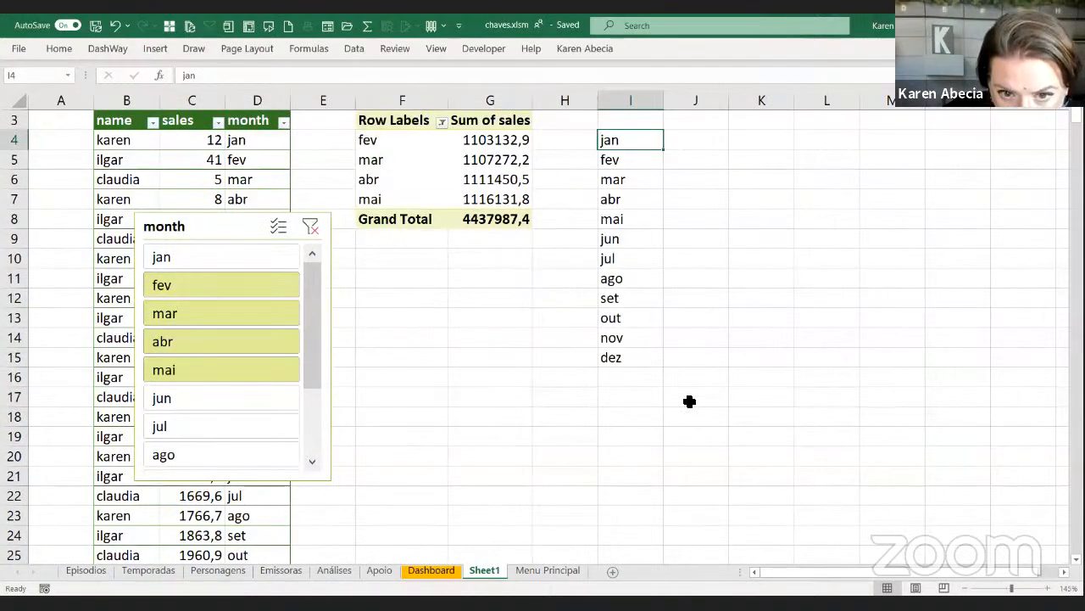
left_click_drag(768, 190, 756, 412)
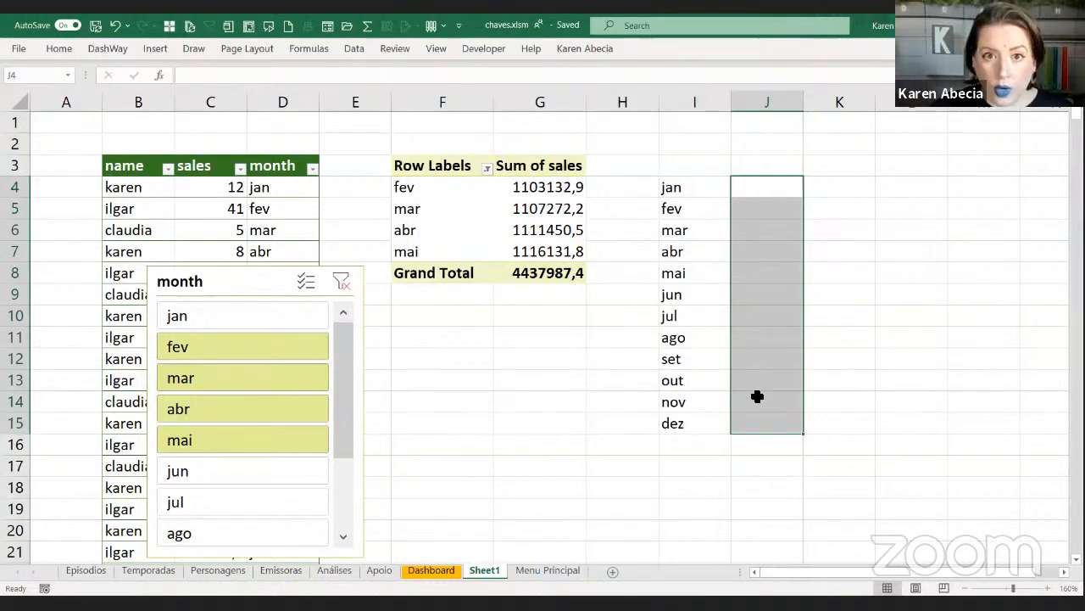
left_click(789, 191)
left_click(480, 185)
left_click(458, 210)
left_click(454, 233)
left_click(455, 258)
left_click(458, 188)
left_click(455, 212)
left_click(458, 231)
left_click(465, 252)
left_click(709, 299)
left_click(763, 195)
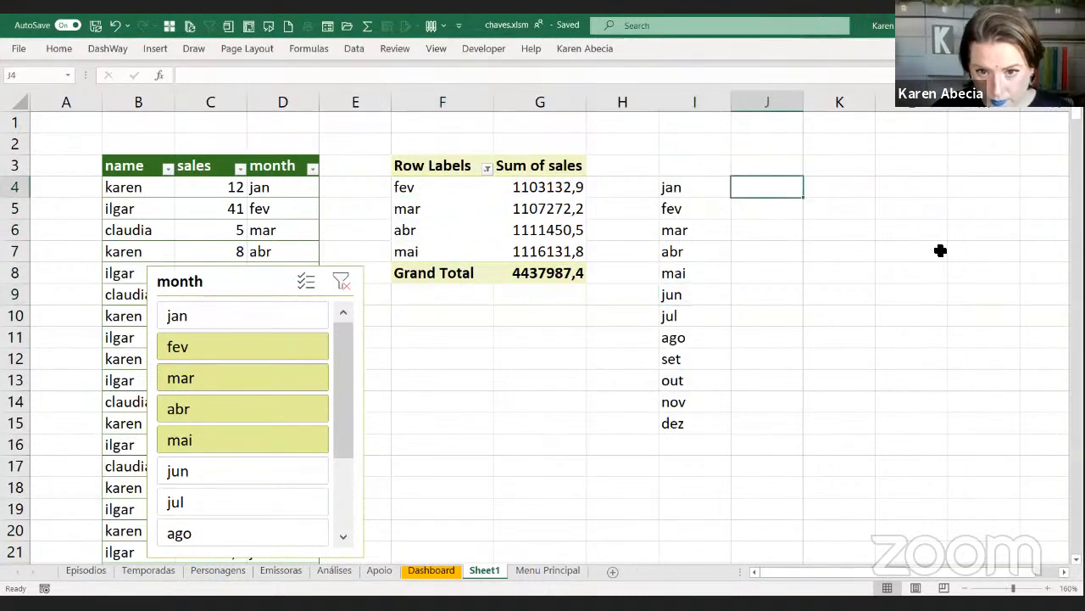
type("=")
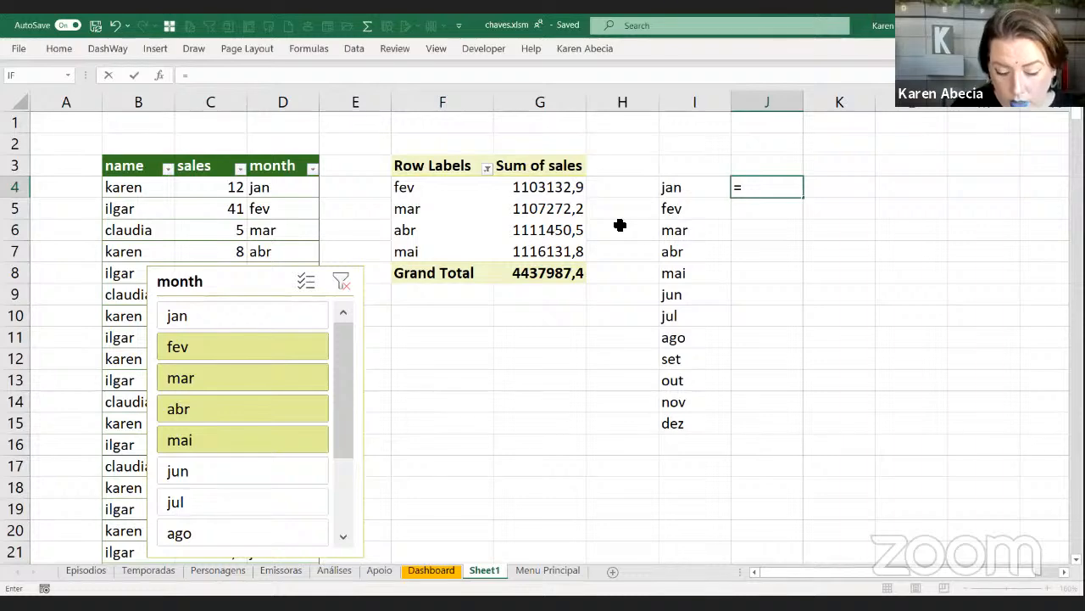
type("if(")
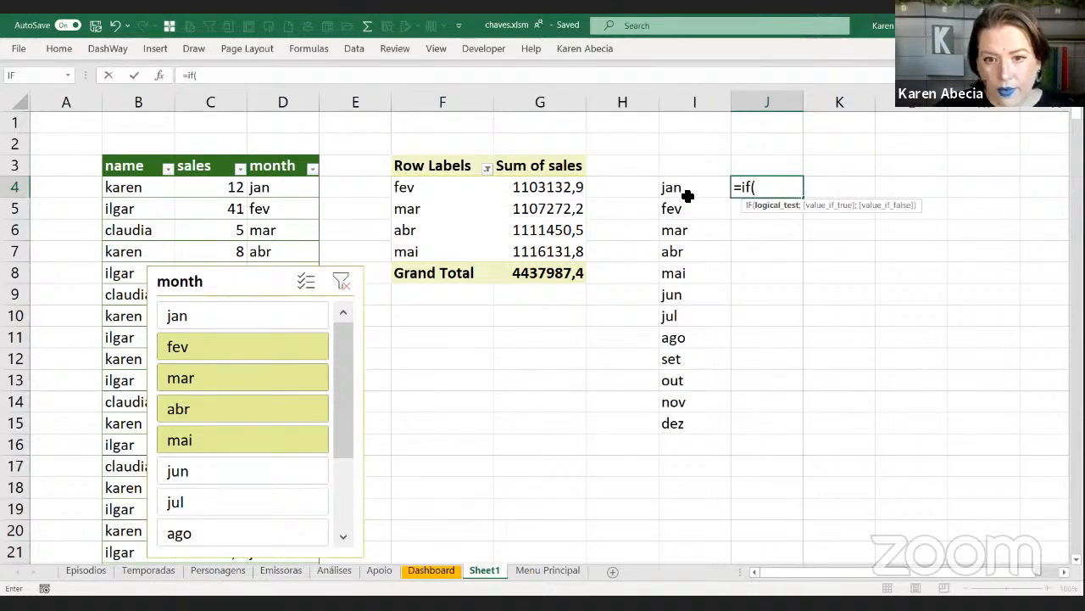
left_click(687, 192)
type("=")
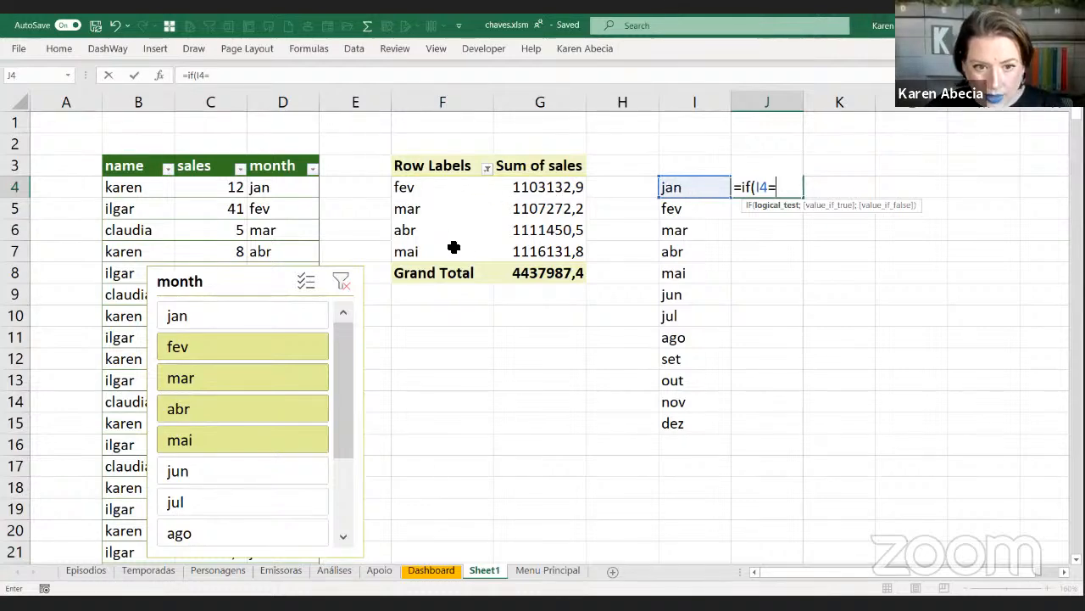
key("Escape")
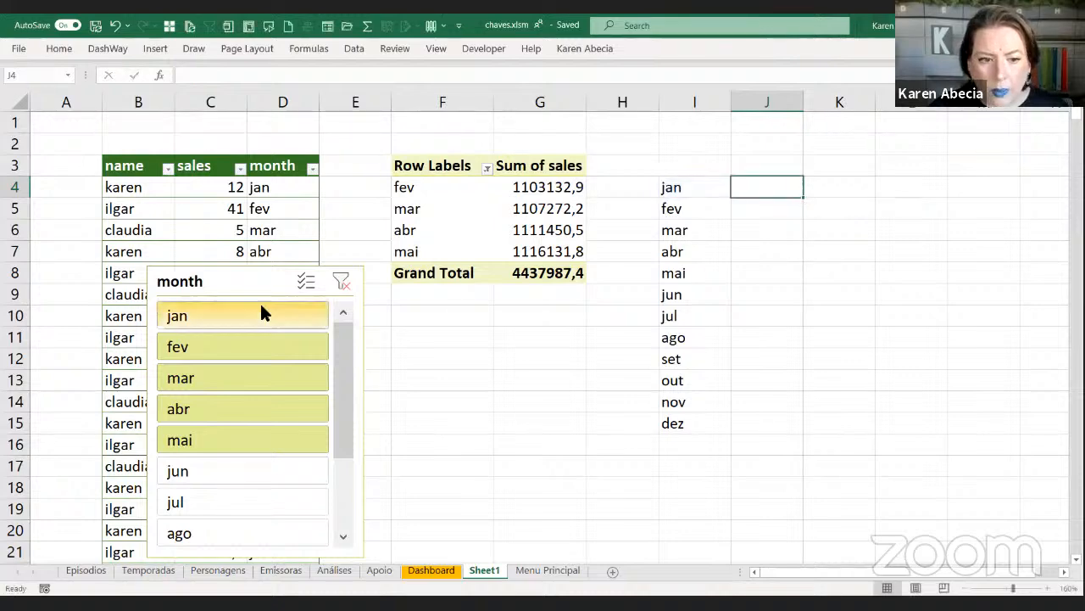
Filter the month slicer to fev and enter the formula =IF(I4=$F$4;G4;0) in J4
left_click(263, 354)
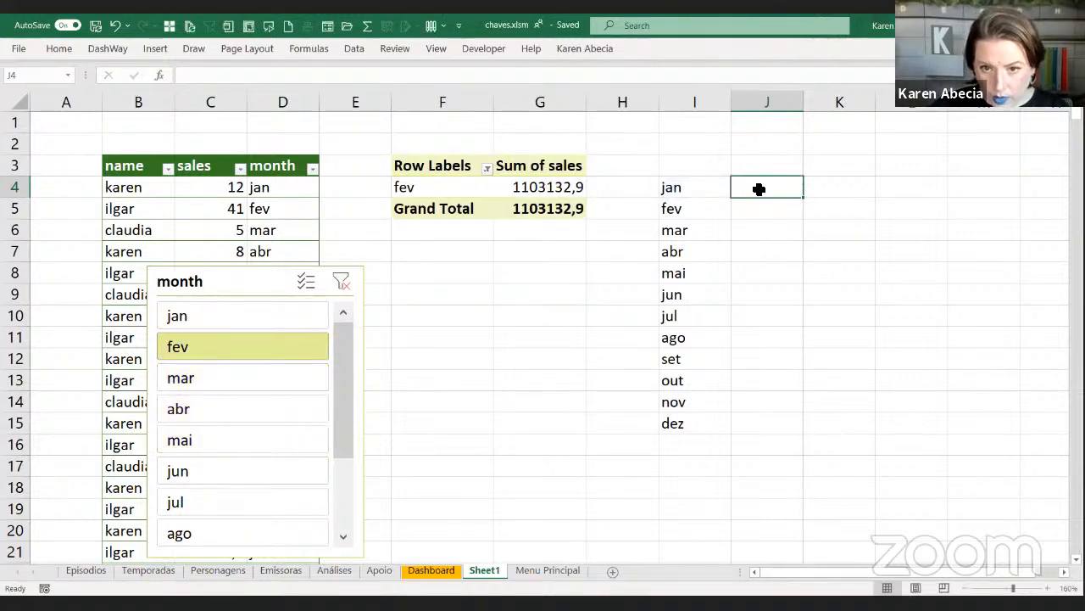
type("=")
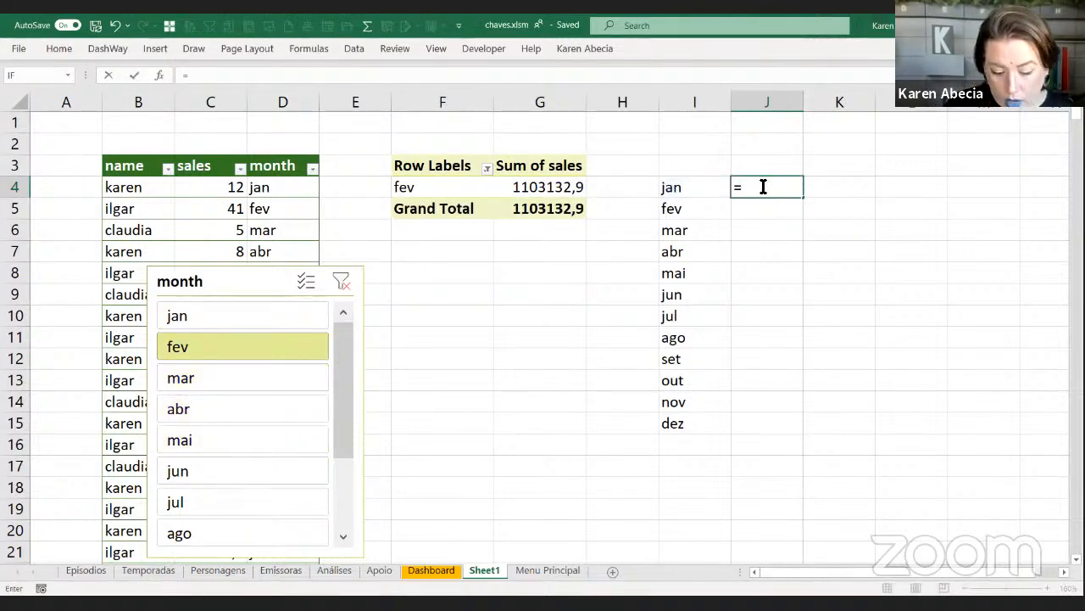
type("if(")
left_click(702, 195)
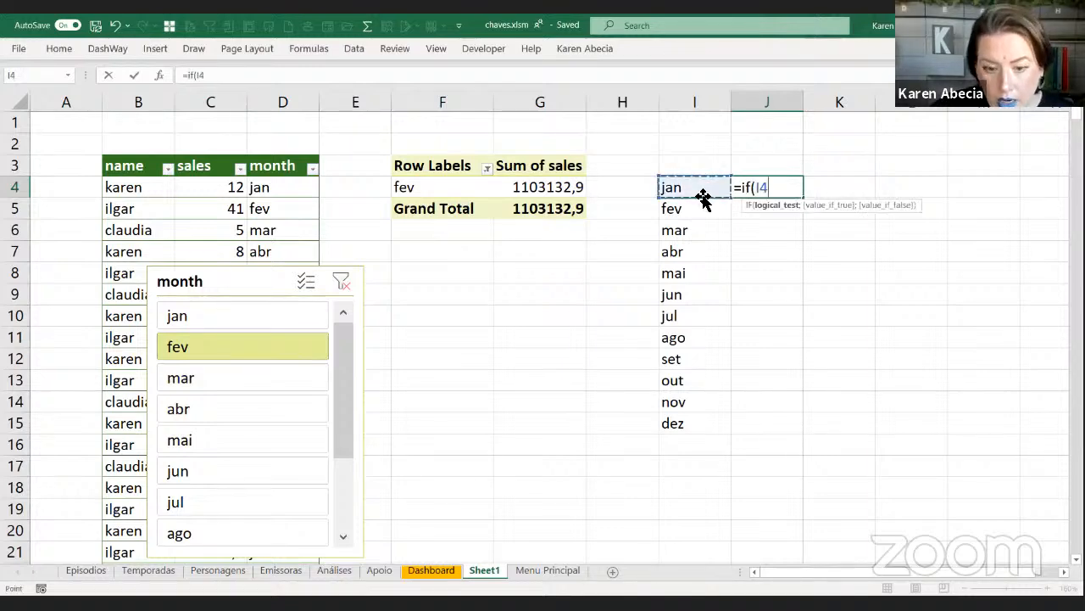
type("=")
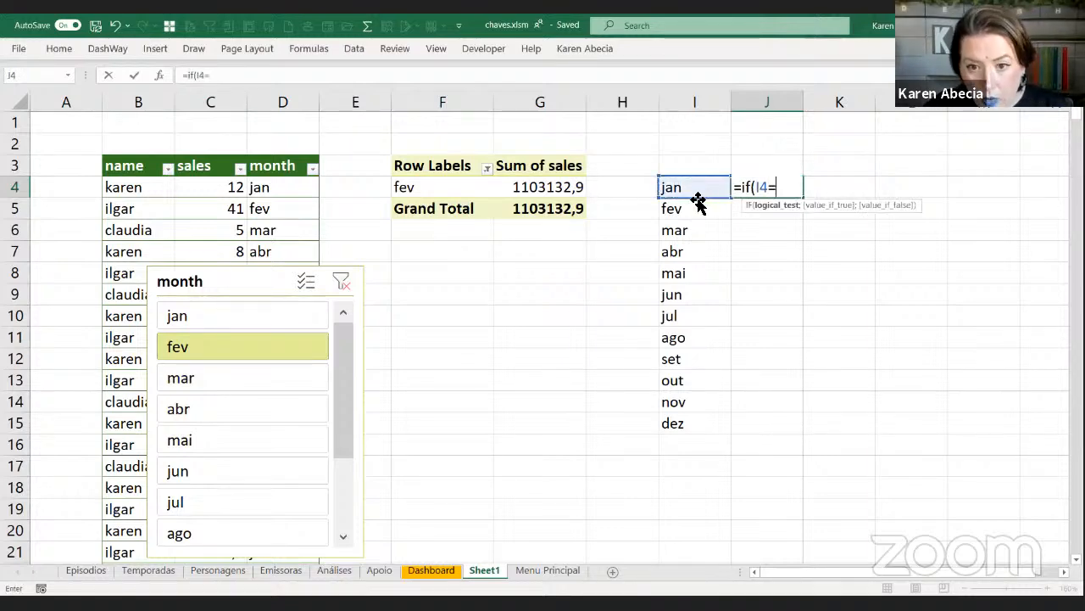
left_click(445, 192)
key("F4")
left_click(826, 192)
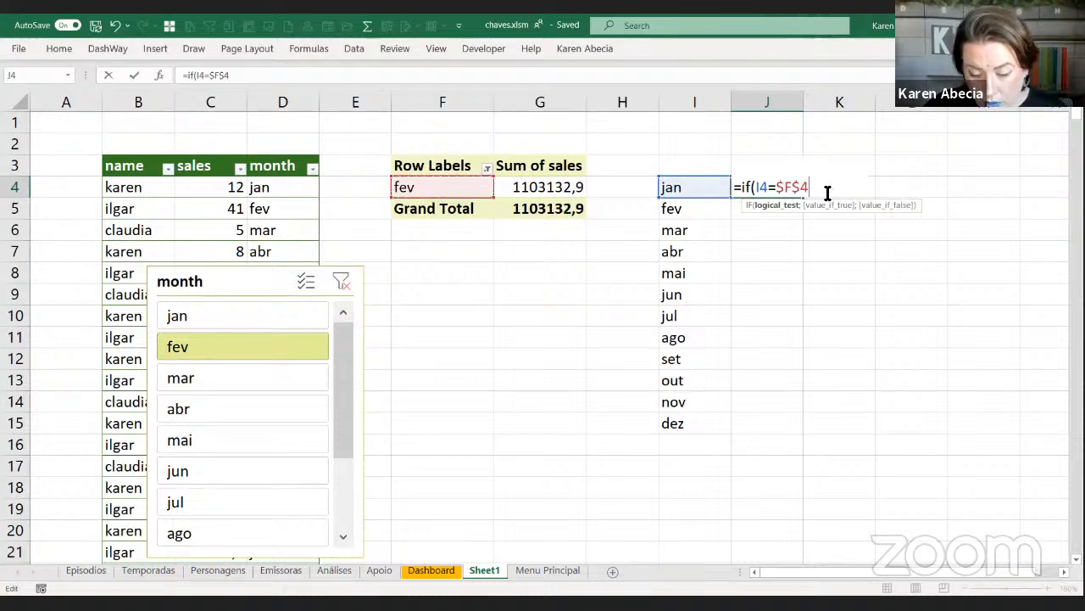
type(";")
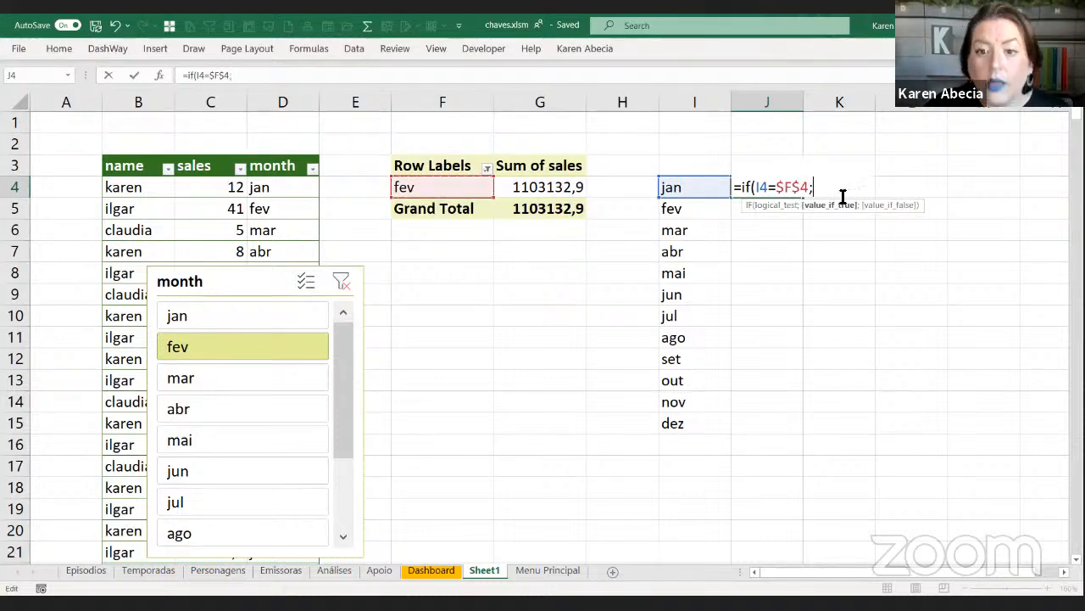
left_click(520, 188)
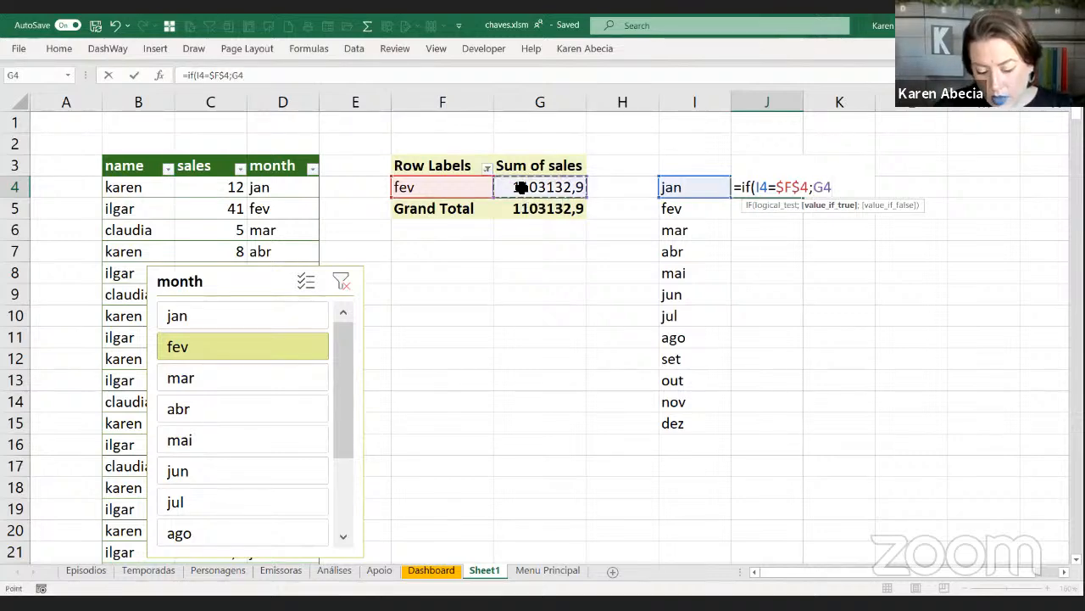
type(";0")
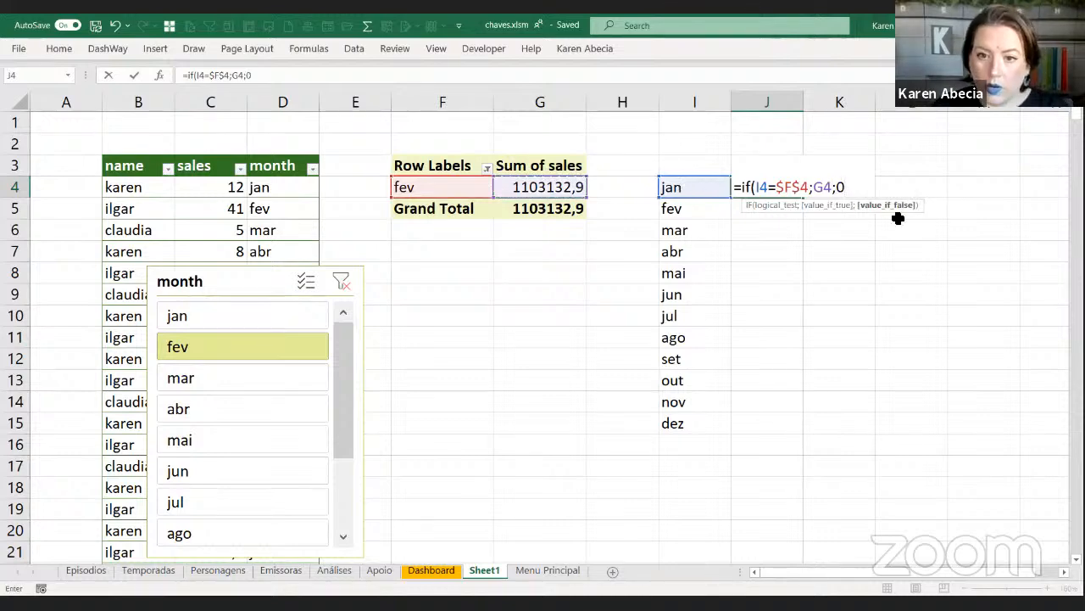
key("ctrl+Return")
Fill the J4 formula down to J15, review its references, and select J4:J15
left_click_drag(802, 197, 780, 434)
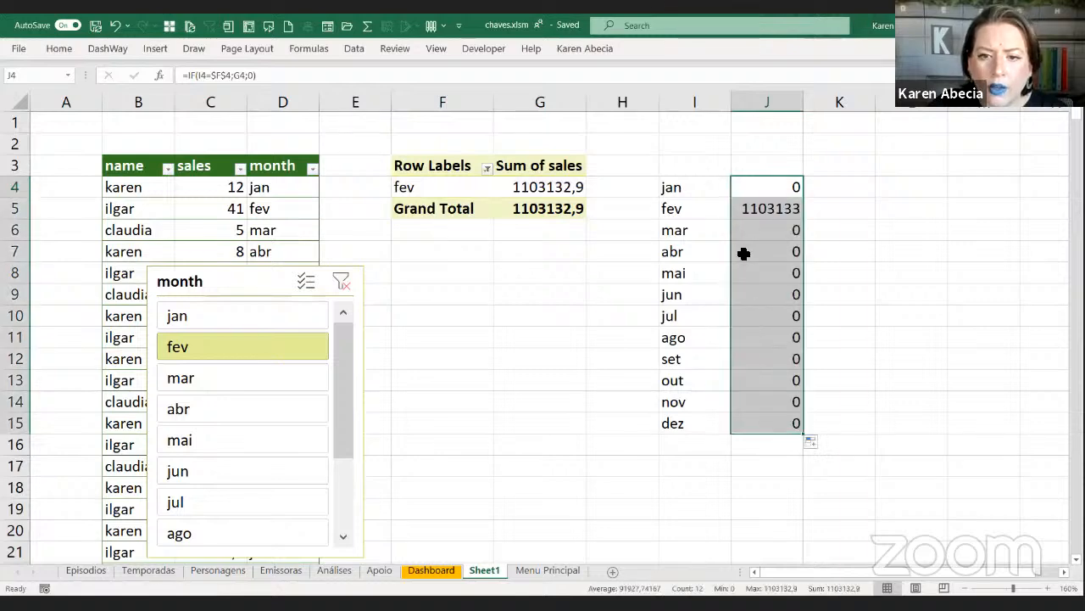
left_click(756, 208)
double_click(776, 187)
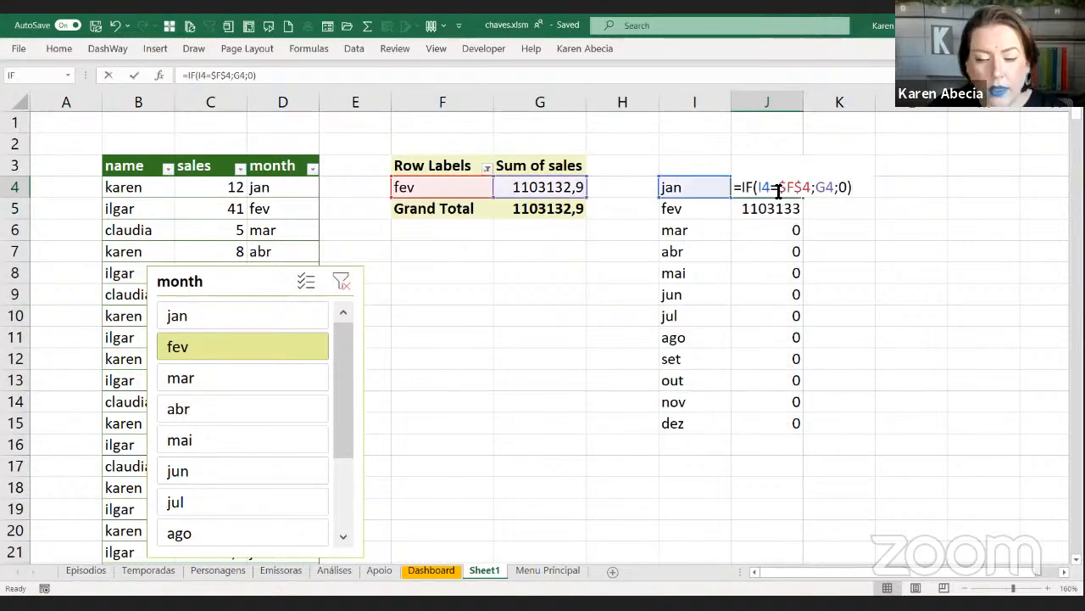
key("Escape")
left_click_drag(750, 186, 751, 424)
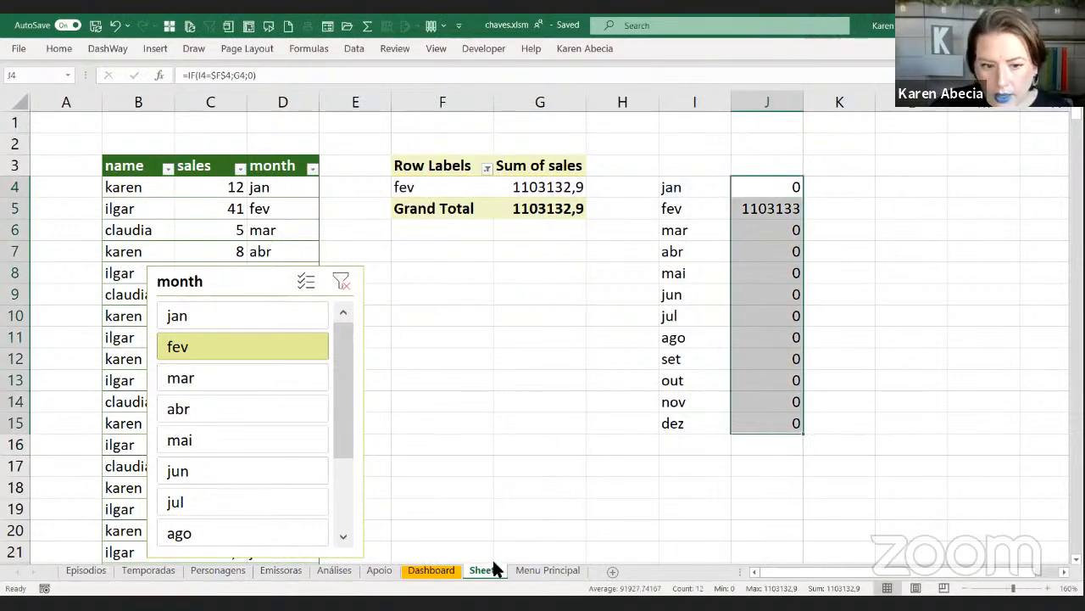
Review the highlighted point in the Dashboard's EPISODIOS X AÑO line chart, then return to the empty cells K4:K15 on Sheet1
left_click(420, 573)
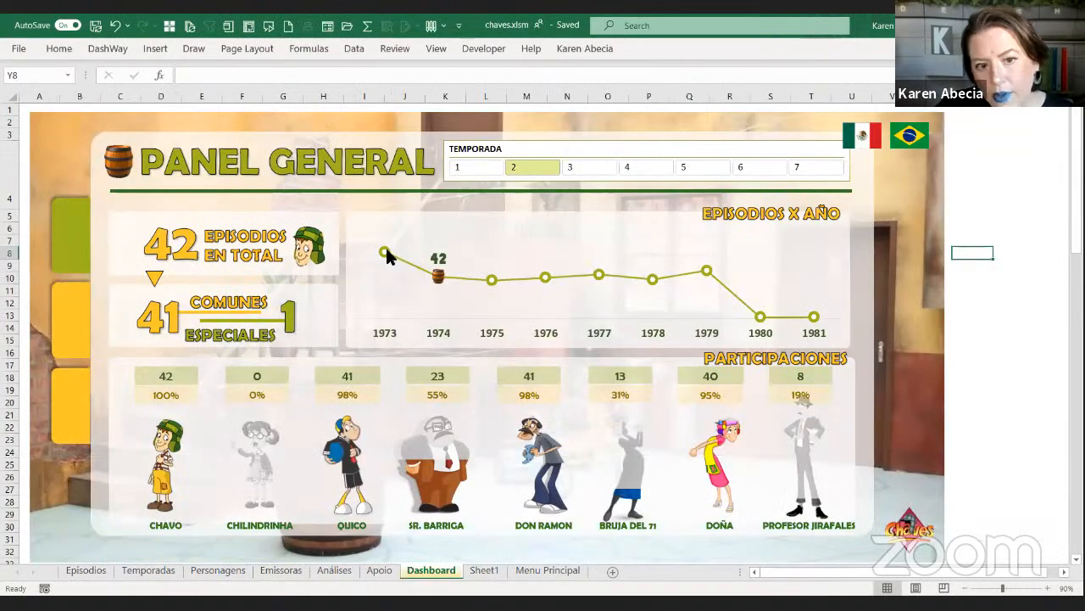
mouse_move(382, 251)
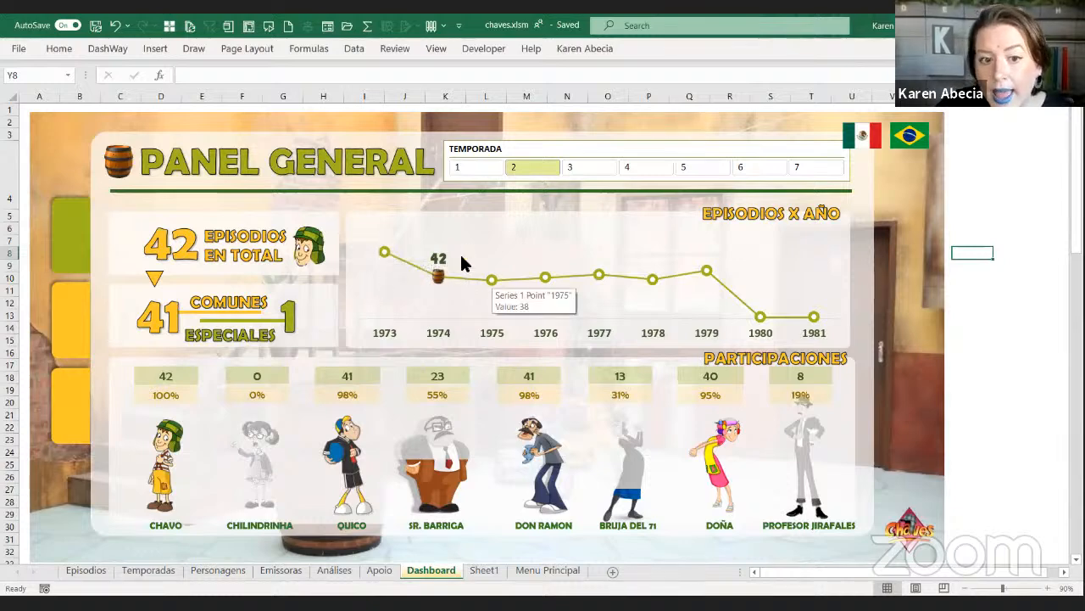
left_click(524, 573)
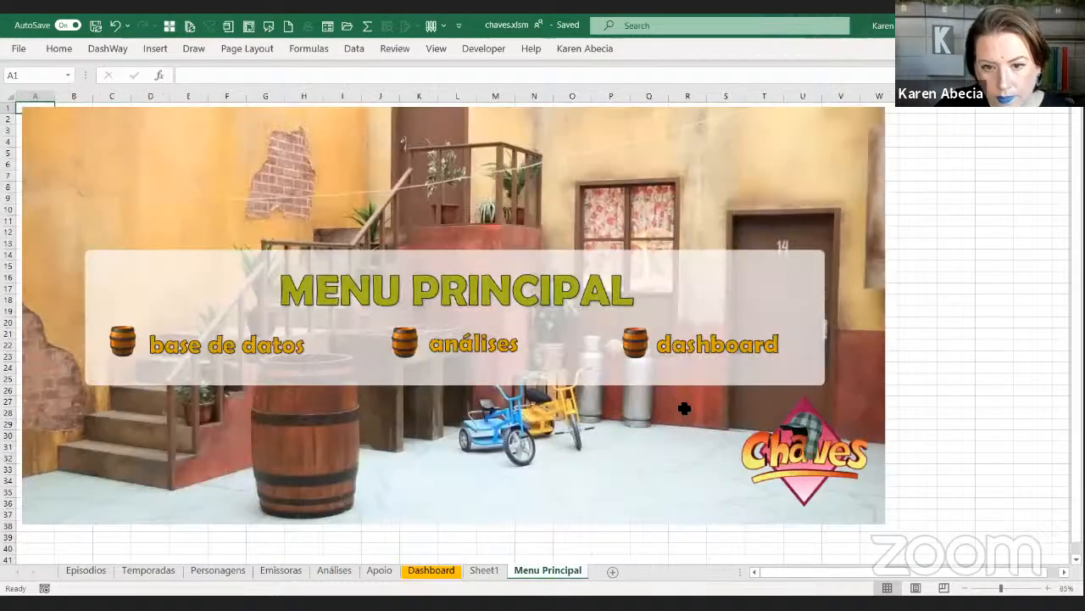
left_click(490, 573)
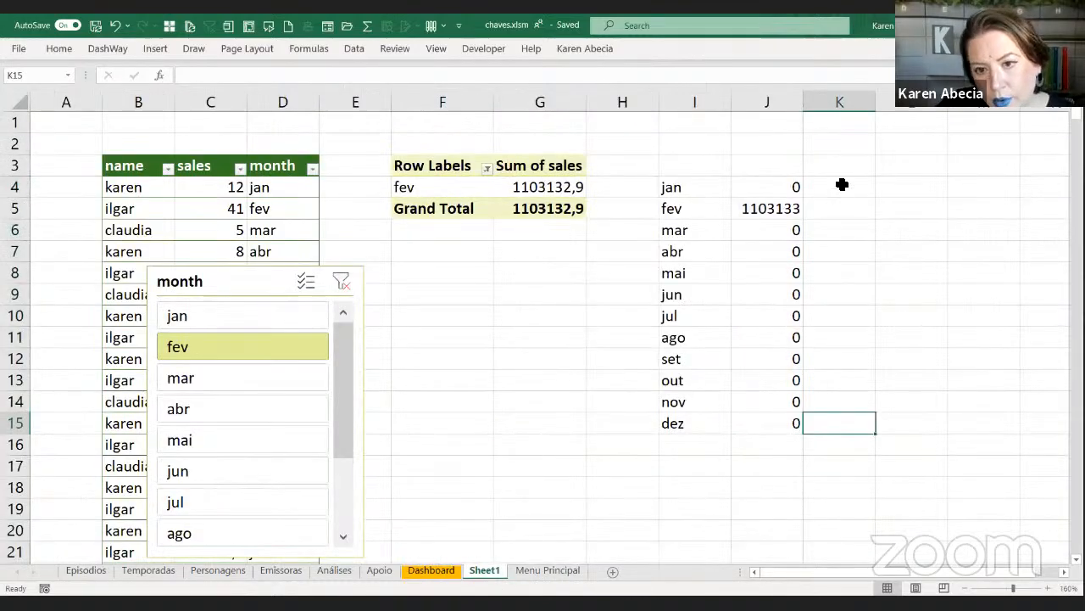
left_click_drag(840, 187, 840, 423)
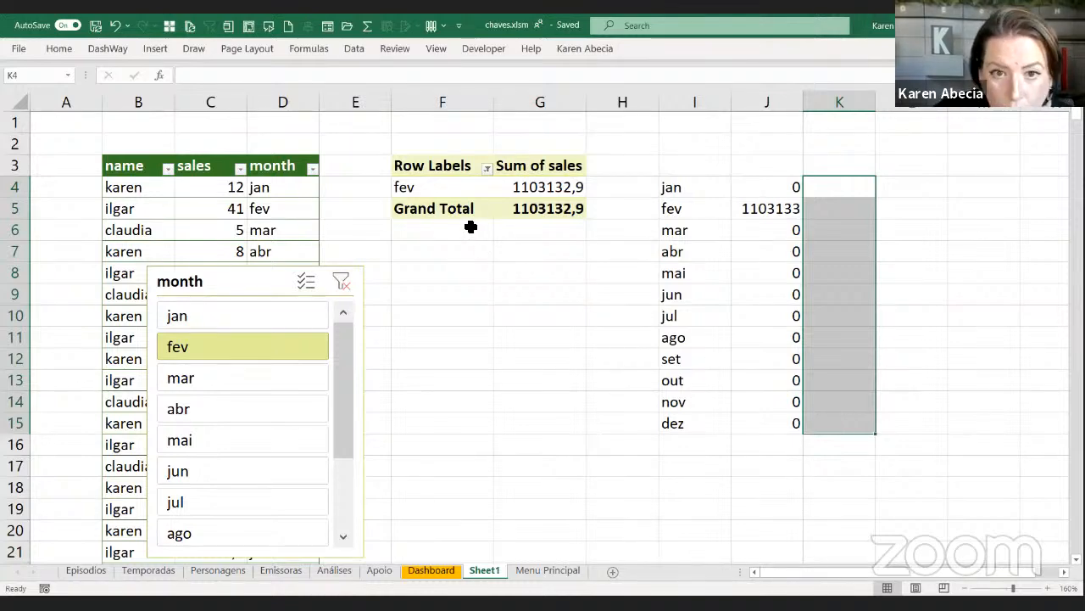
Copy the PivotTable in F3:G5 and paste the duplicate at M3
left_click_drag(454, 170, 509, 205)
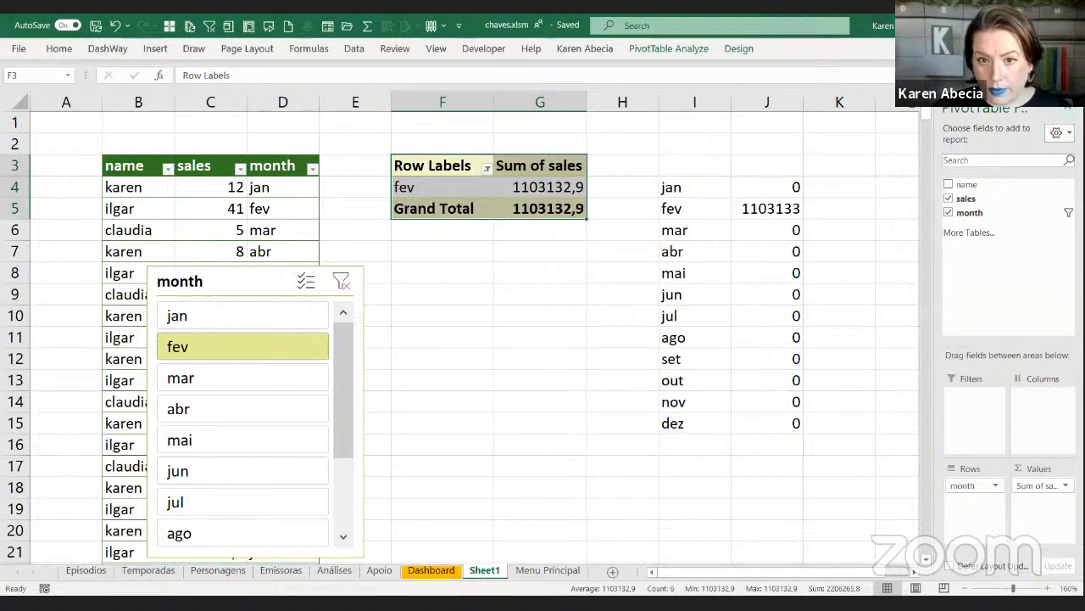
left_click(1068, 108)
key("ctrl+c")
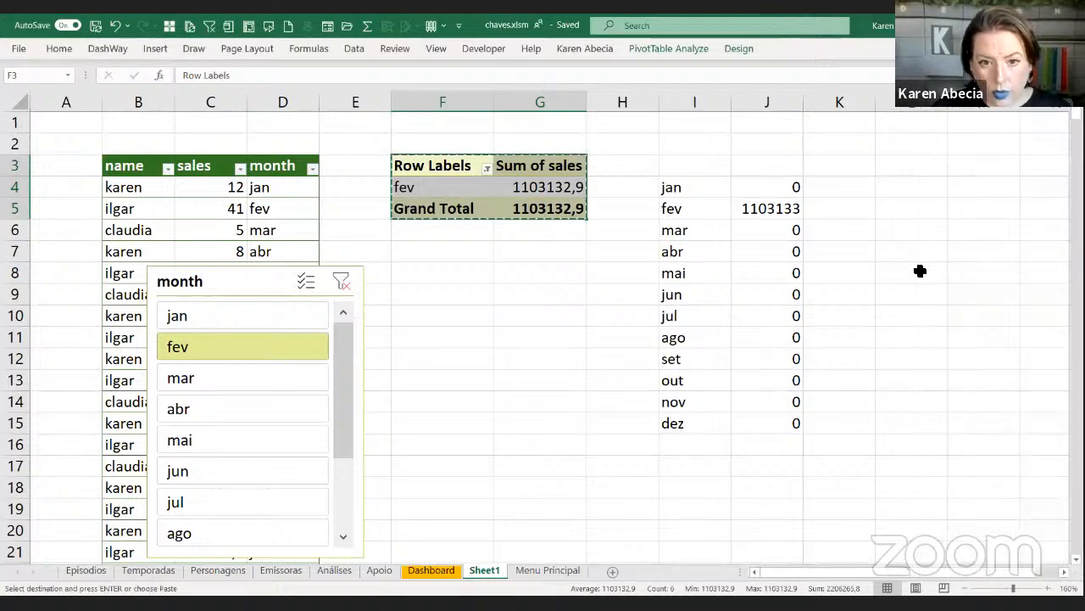
left_click(932, 176)
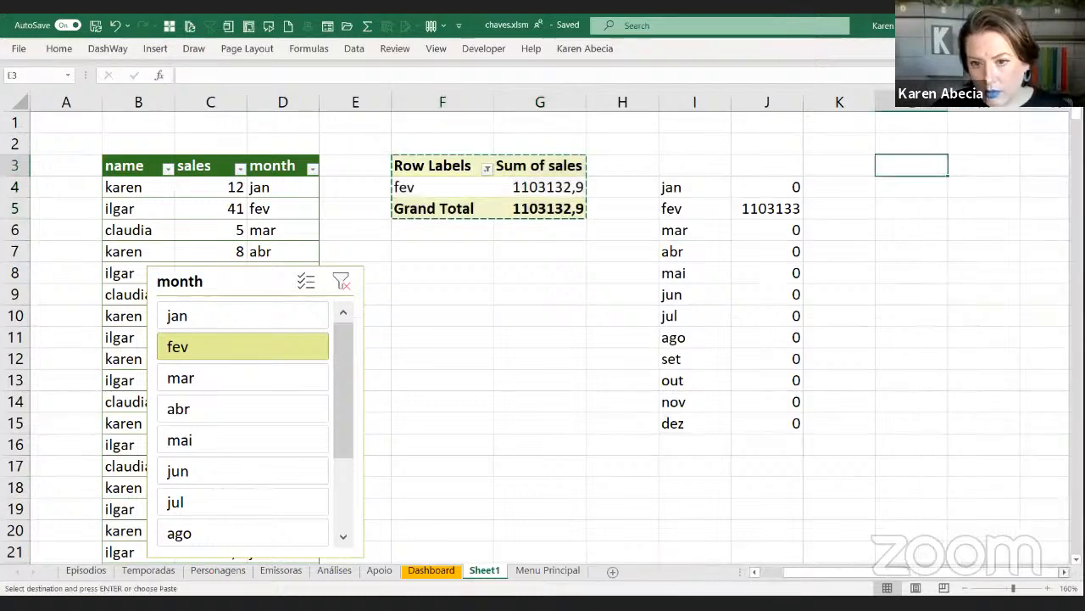
scroll(766, 294, "right", 3)
left_click(787, 173)
key("ctrl+v")
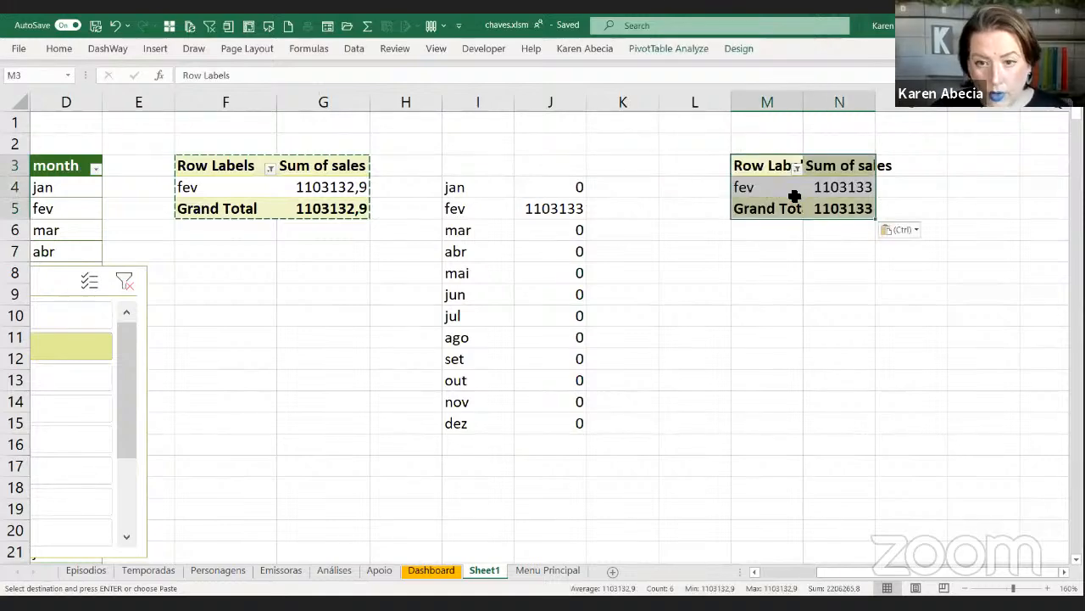
Disconnect the copied PivotTable at M3 from the month slicer through its filter connections
left_click(769, 194)
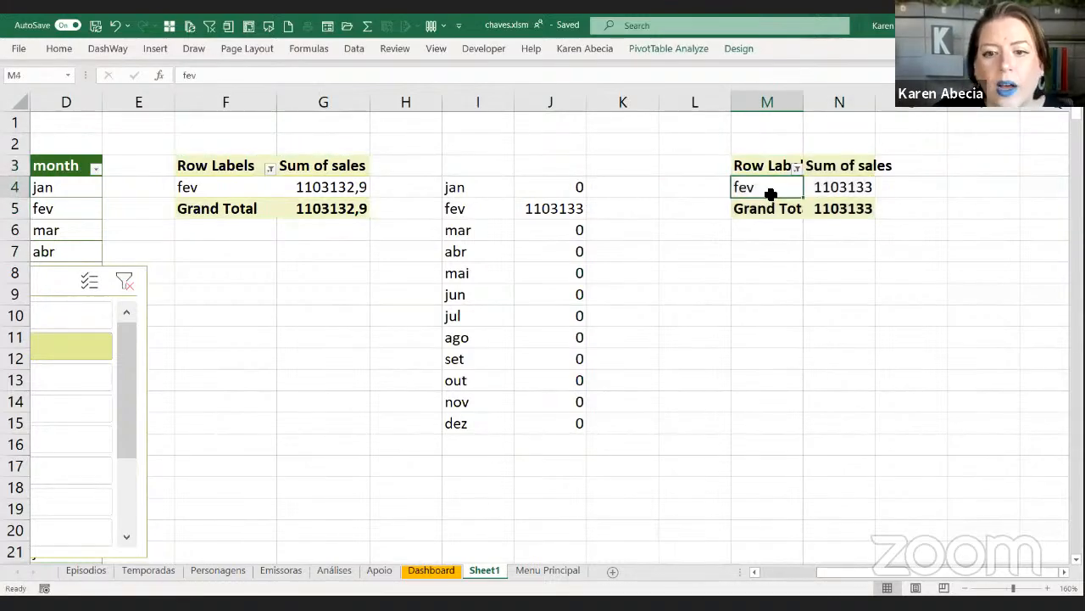
double_click(687, 48)
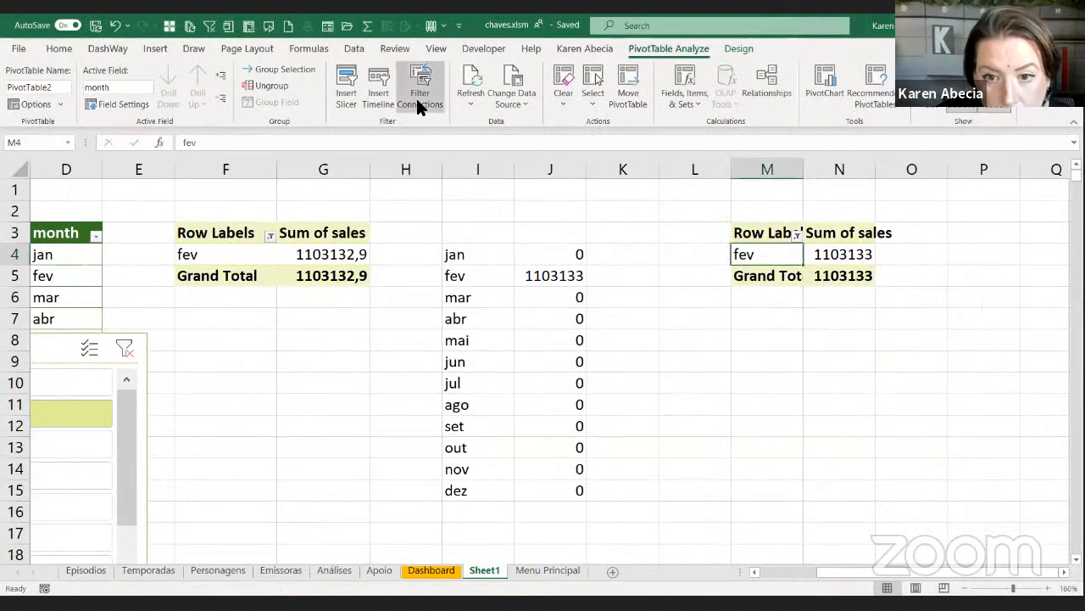
left_click(415, 96)
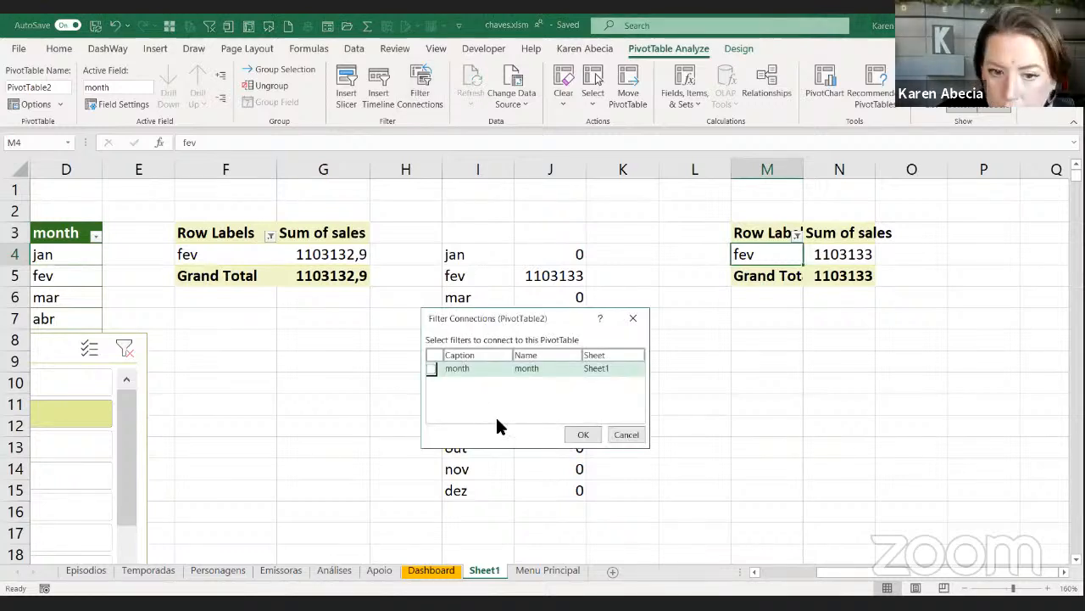
left_click(581, 437)
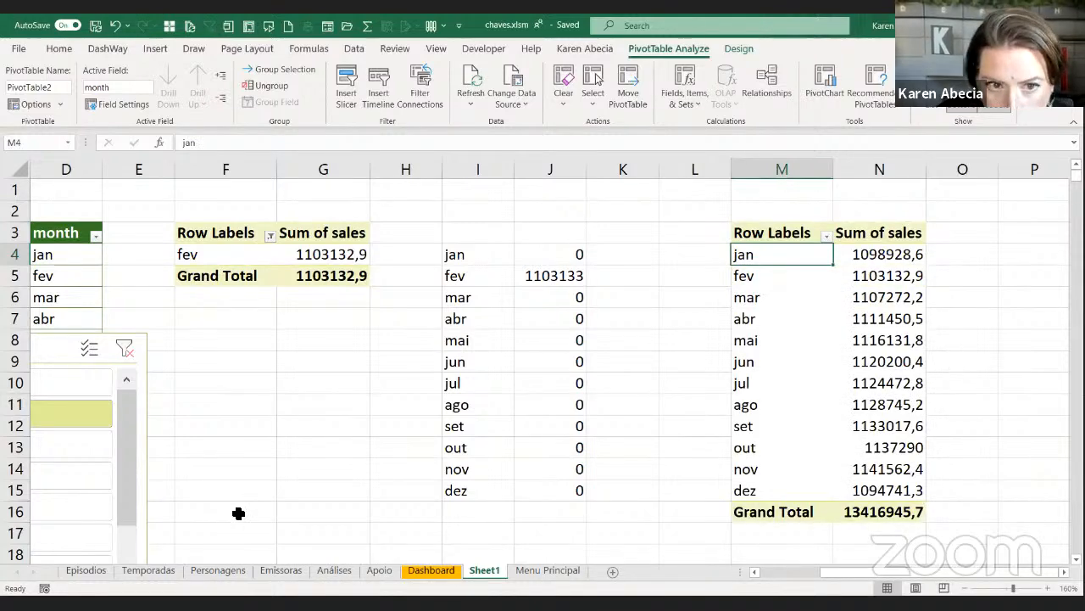
Move the month slicer below the first PivotTable and test it with several months, ending on fev
left_click_drag(761, 233, 850, 513)
left_click_drag(252, 233, 299, 276)
left_click_drag(54, 347, 349, 312)
left_click(280, 417)
left_click(292, 444)
left_click(297, 415)
left_click(306, 384)
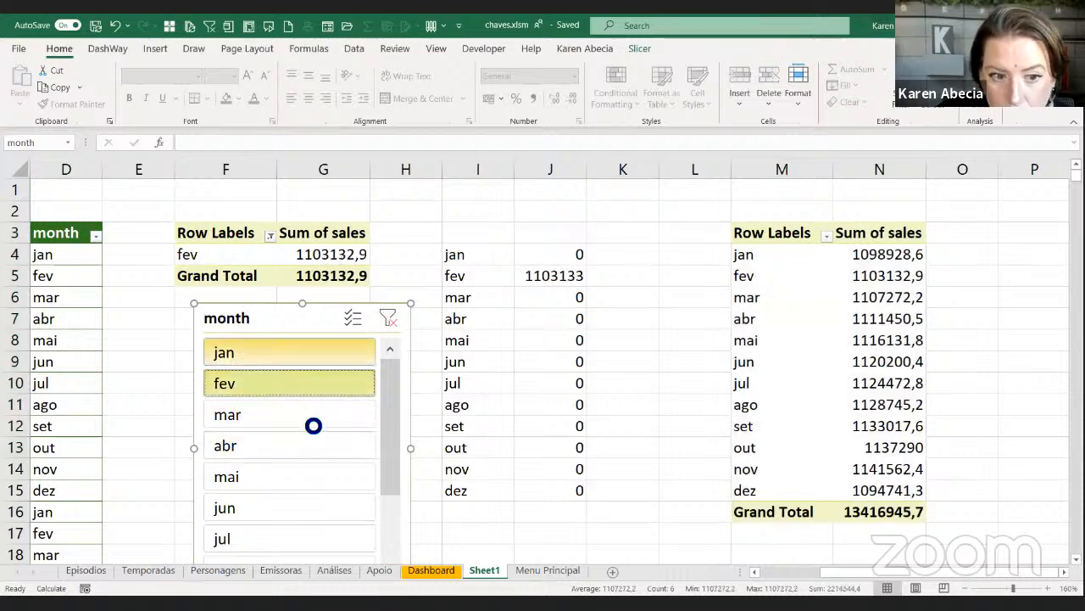
left_click(289, 352)
left_click(297, 414)
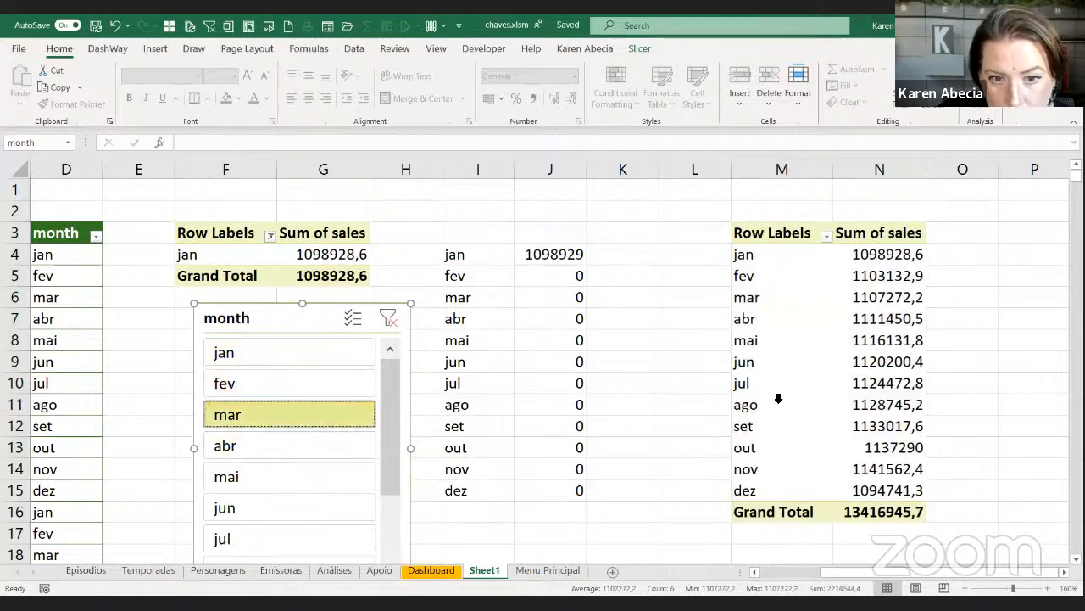
left_click(284, 384)
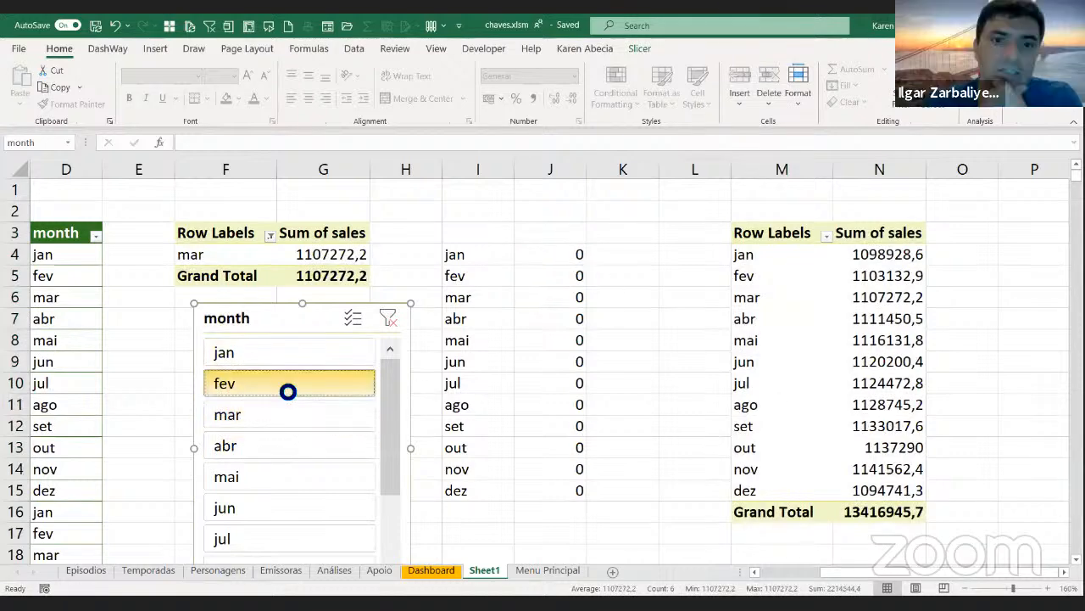
Review the cell references of the IF formula in J4
left_click(642, 254)
left_click(567, 257)
double_click(567, 257)
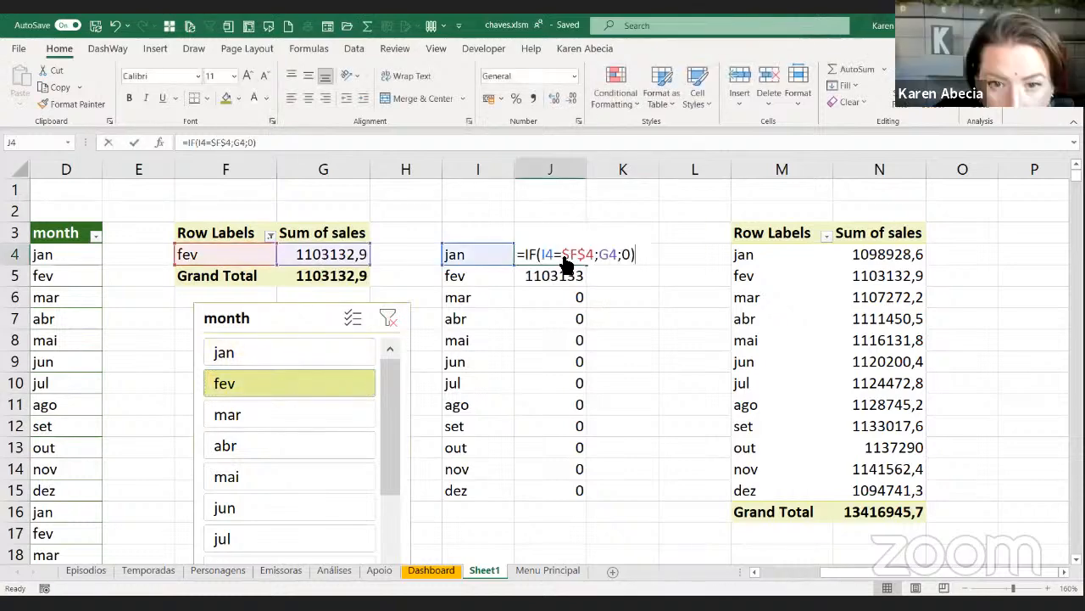
key("Return")
Enter =N4 in K4 to reference the unfiltered PivotTable and fill the formula down to K15
left_click(615, 255)
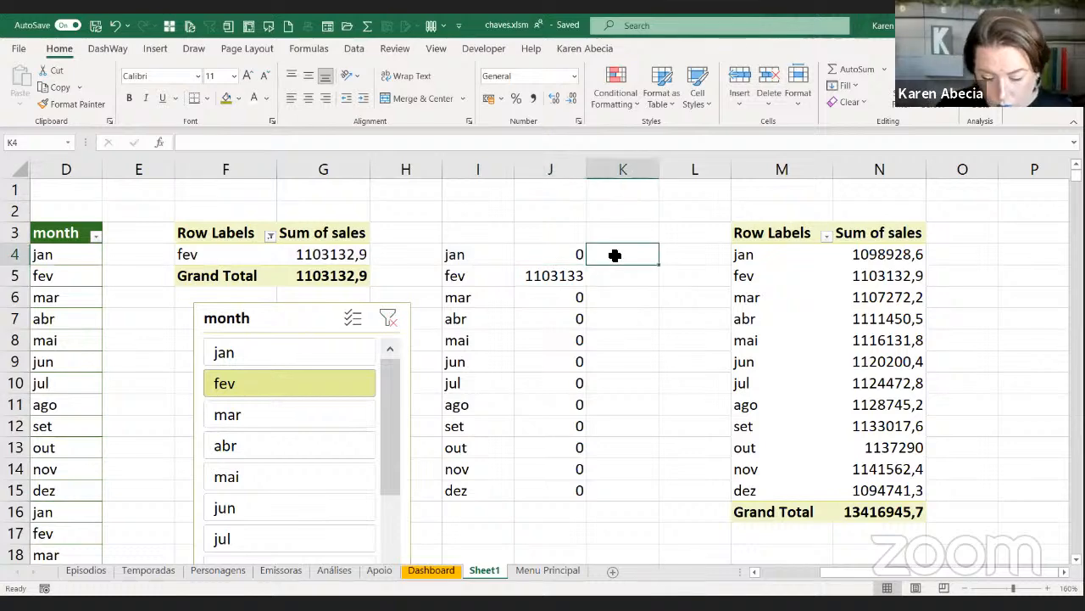
type("=")
left_click(906, 254)
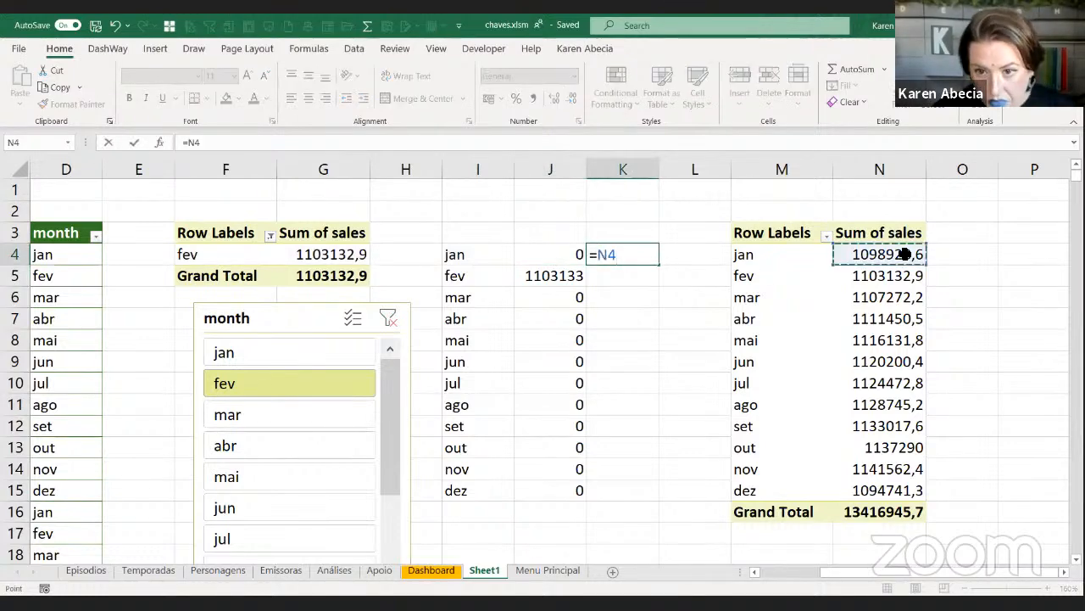
key("Return")
left_click(628, 254)
left_click_drag(658, 265, 649, 510)
left_click(669, 510)
left_click(522, 536)
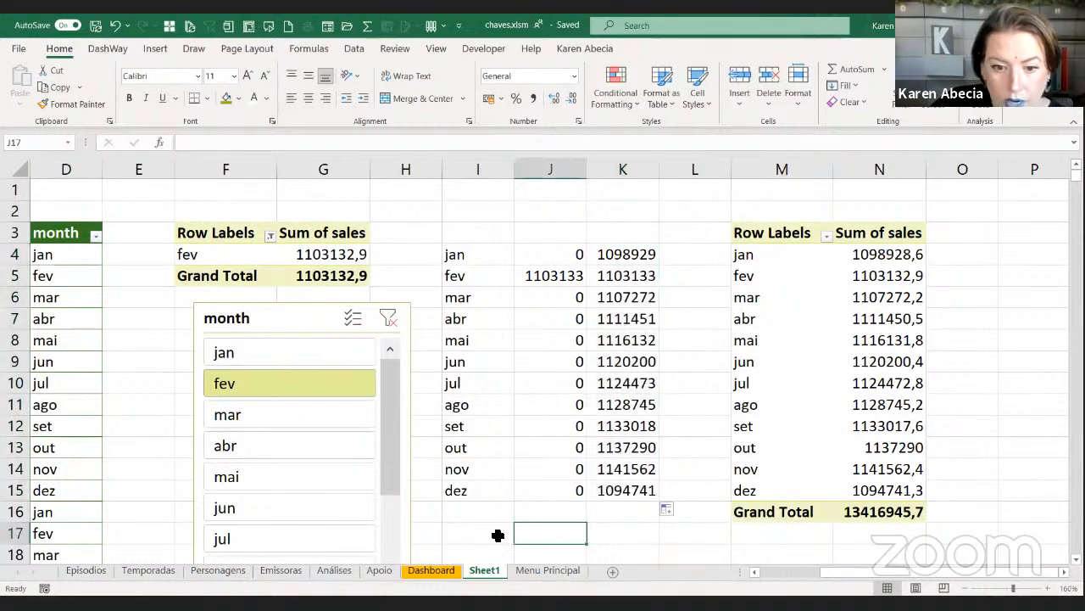
Insert a line chart with markers from I4:I15 and K4:K15, and resize it to a wider, lower shape
left_click_drag(478, 255, 491, 484)
left_click_drag(624, 258, 624, 490)
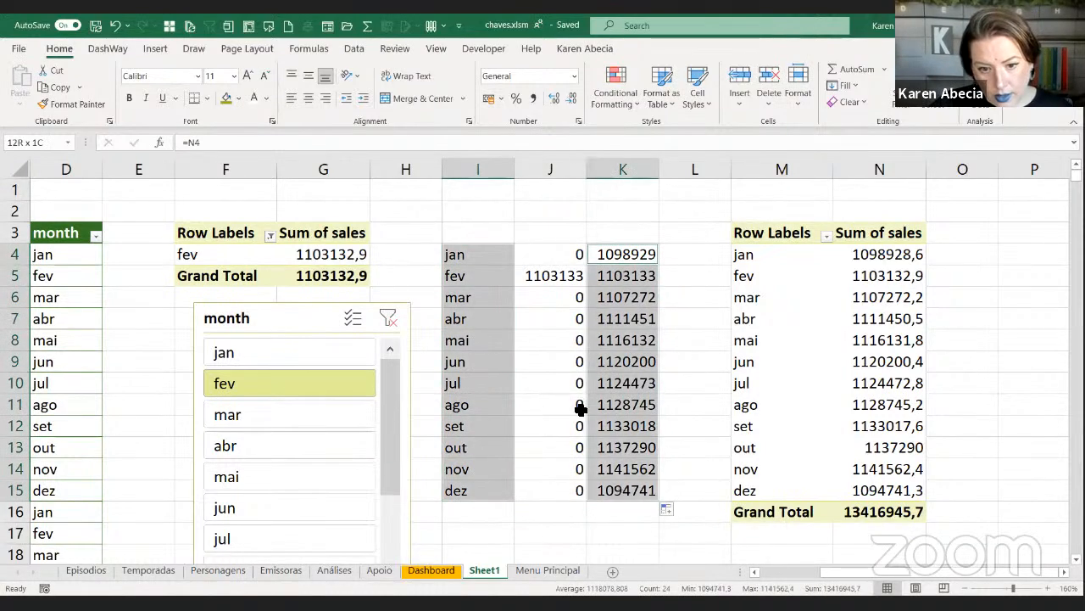
left_click(156, 48)
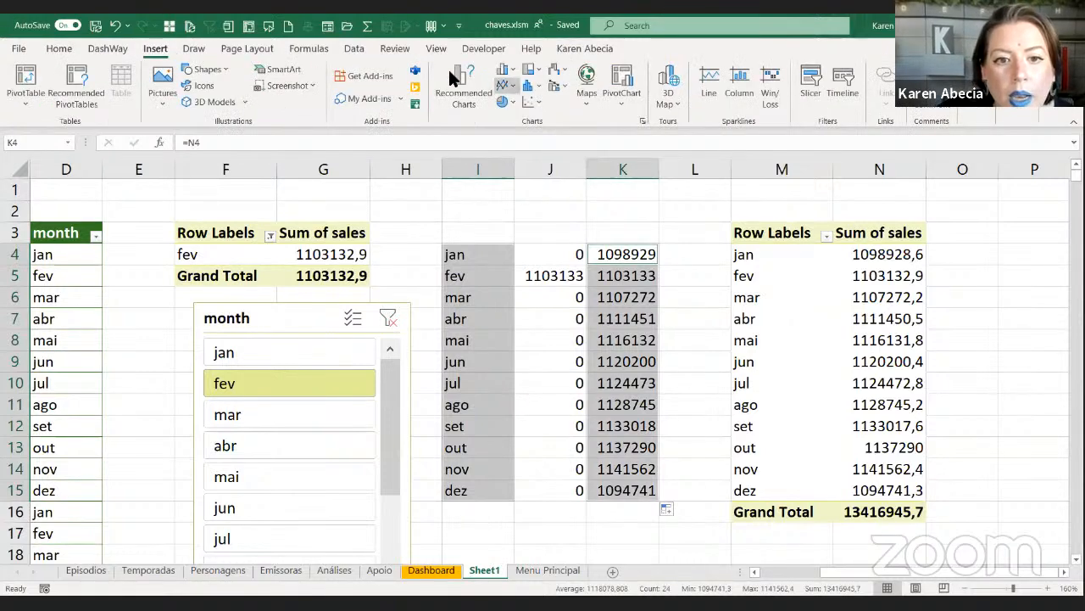
left_click(506, 85)
left_click(633, 141)
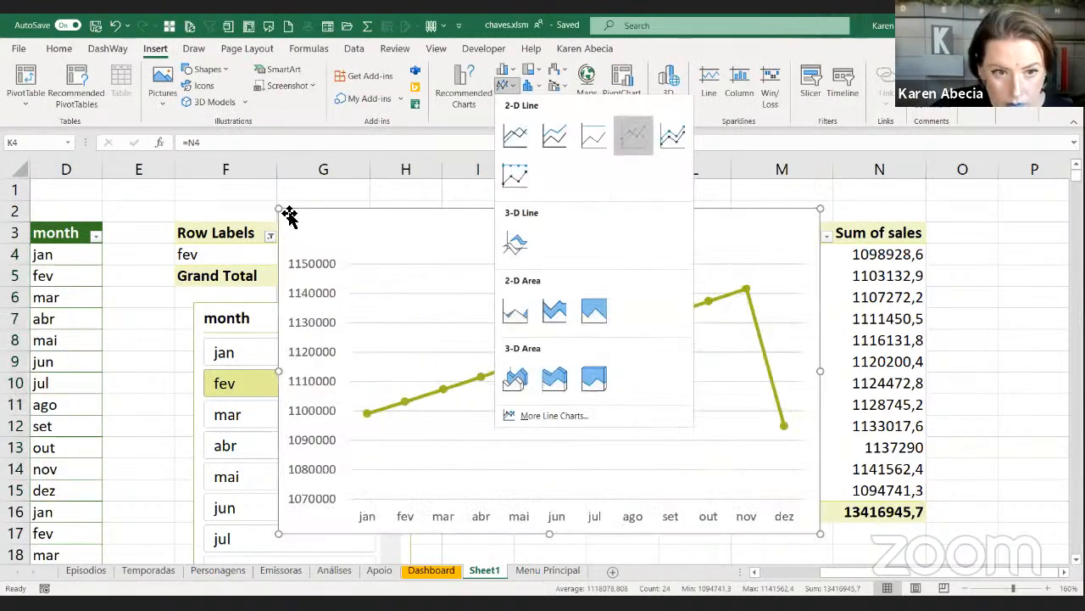
left_click_drag(279, 209, 229, 339)
mouse_move(443, 448)
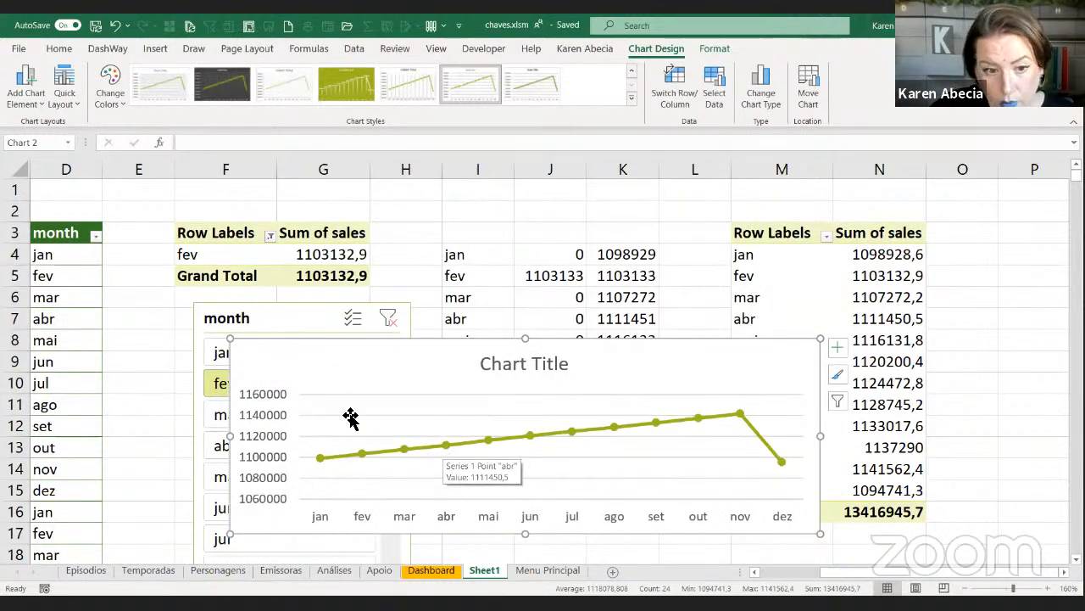
Delete the line chart's vertical axis and move the chart clear of column J
left_click(271, 399)
key("Delete")
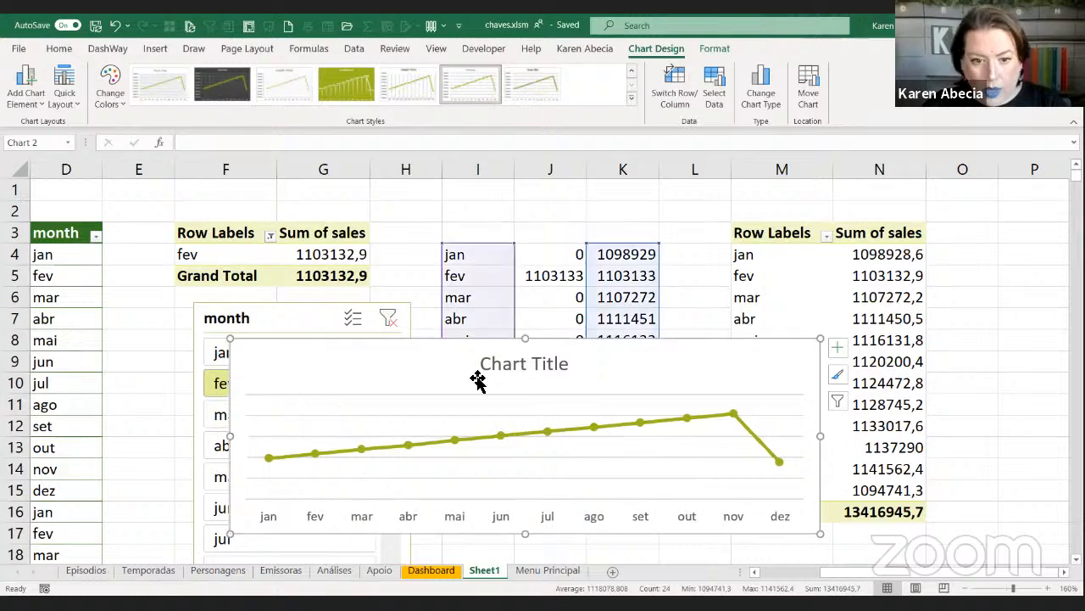
left_click_drag(814, 344, 638, 249)
Add J4:J15 to the line chart as a second series by copying and pasting, and move the chart clear of column K
left_click_drag(416, 255, 407, 490)
left_click_drag(392, 265, 410, 493)
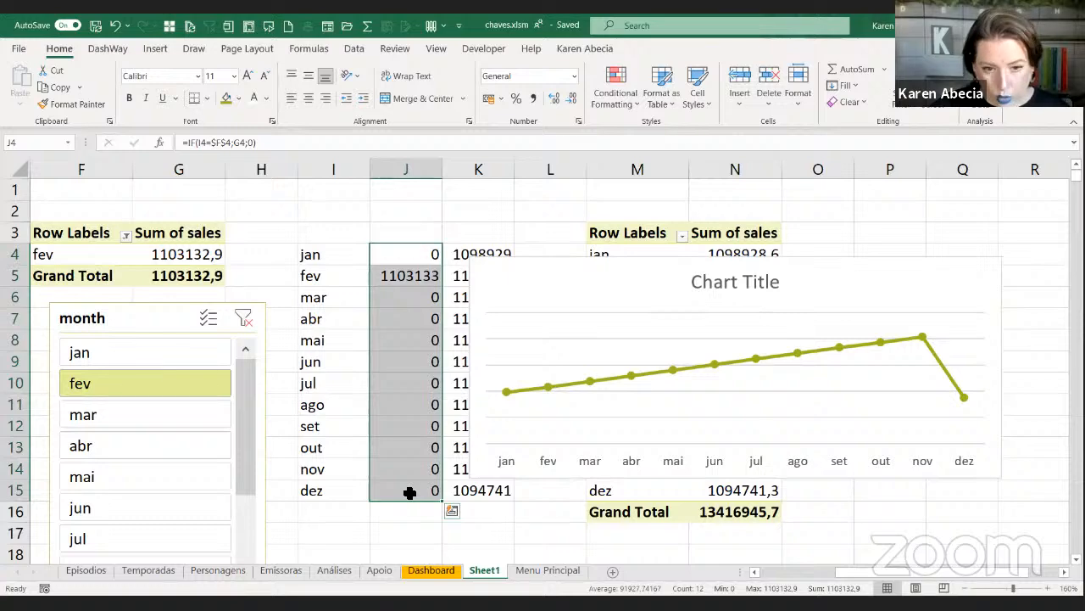
key("ctrl+c")
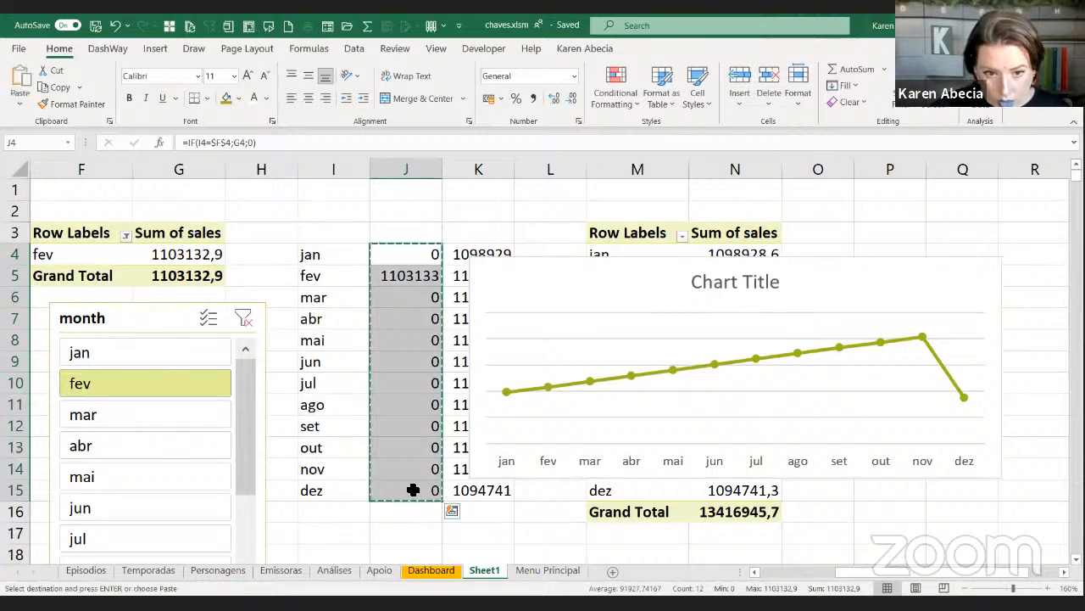
left_click(589, 387)
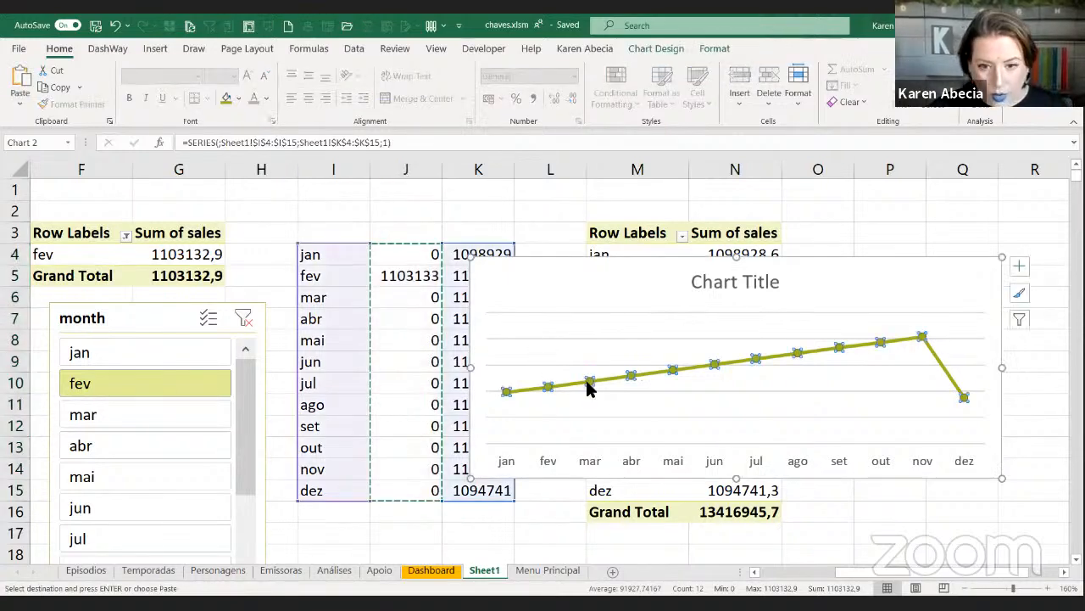
key("ctrl+v")
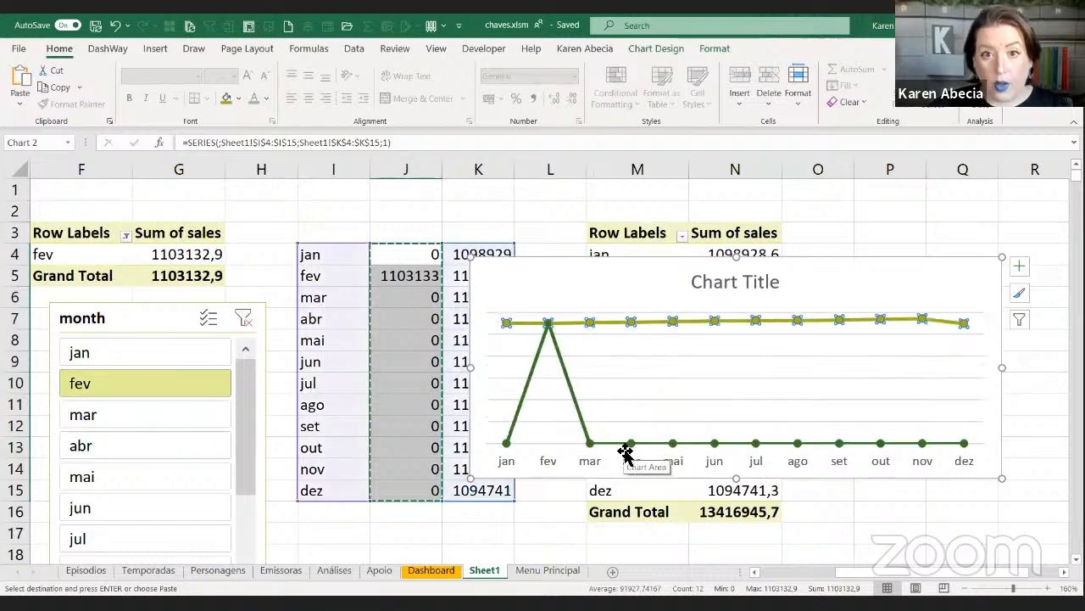
left_click_drag(540, 256, 602, 235)
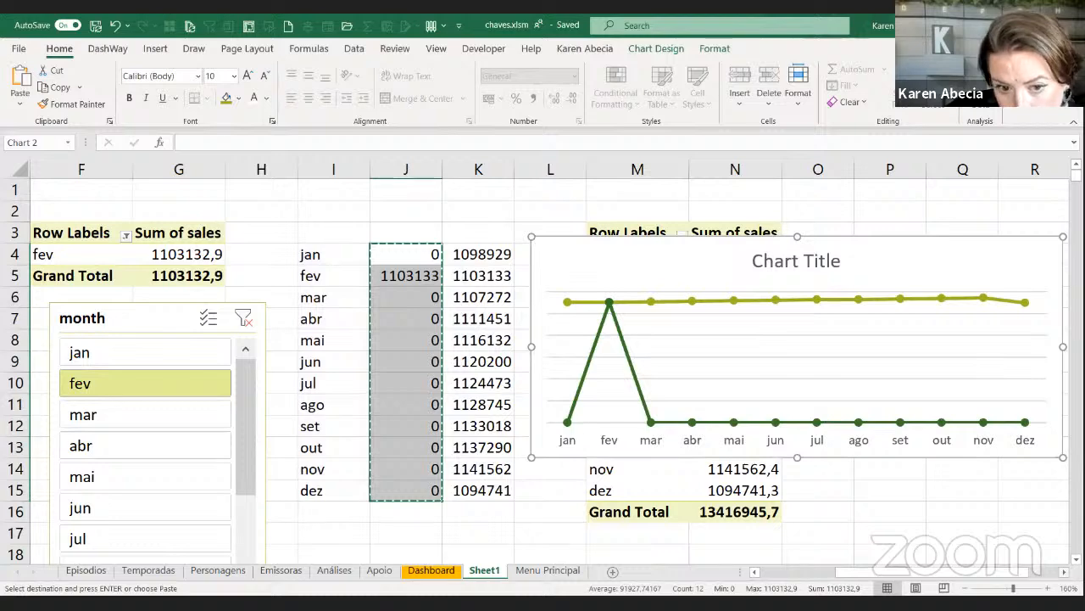
scroll(560, 414, "right", 1)
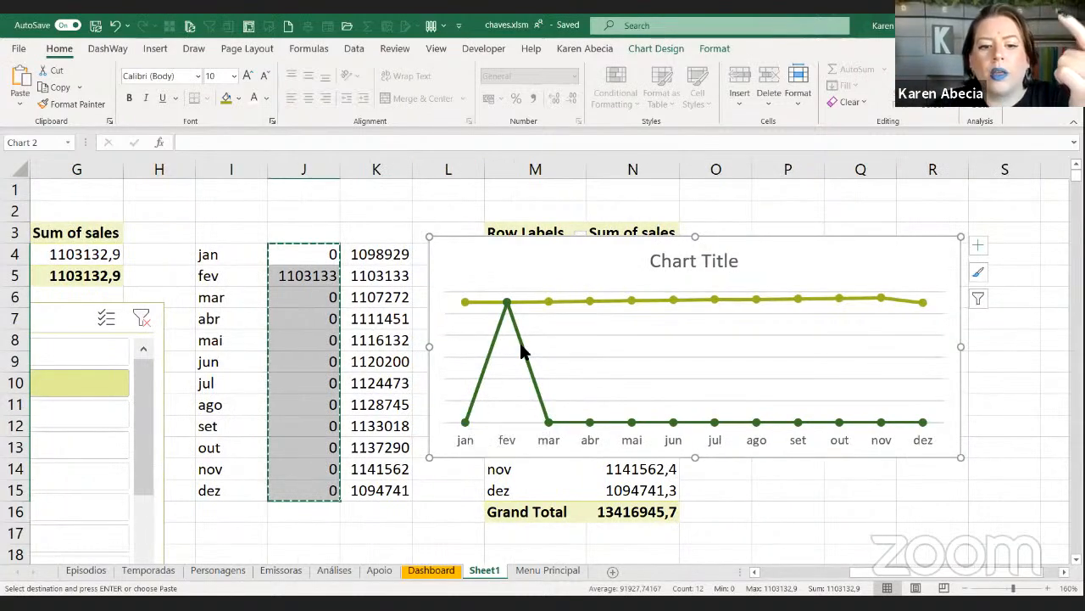
Change the J4 formula to =IF(I4=$F$4;G4;NA()) and fill it down to J15
left_click(307, 254)
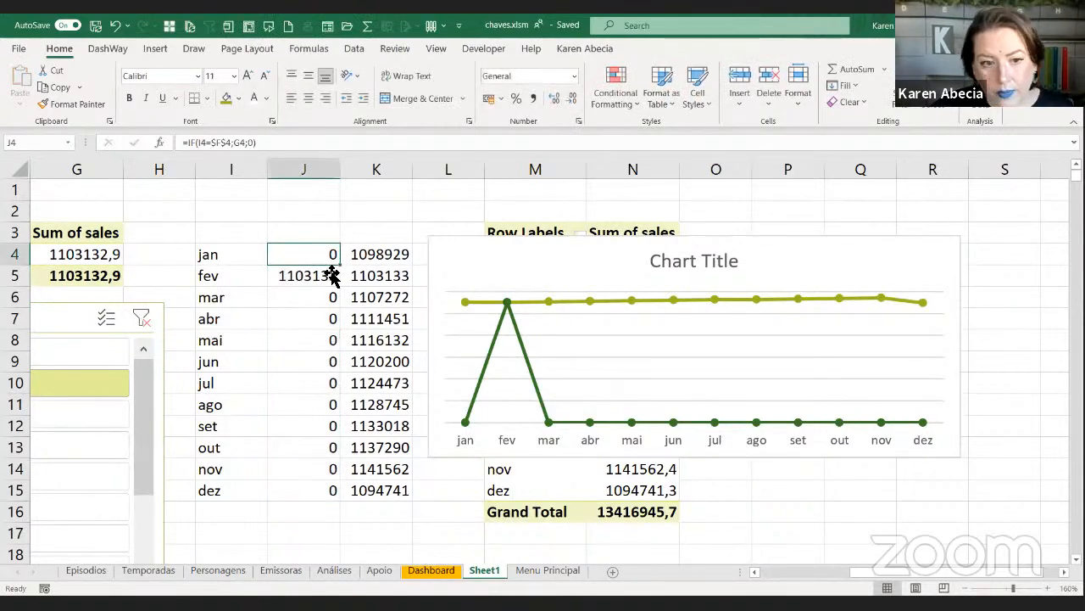
double_click(317, 254)
left_click(378, 254)
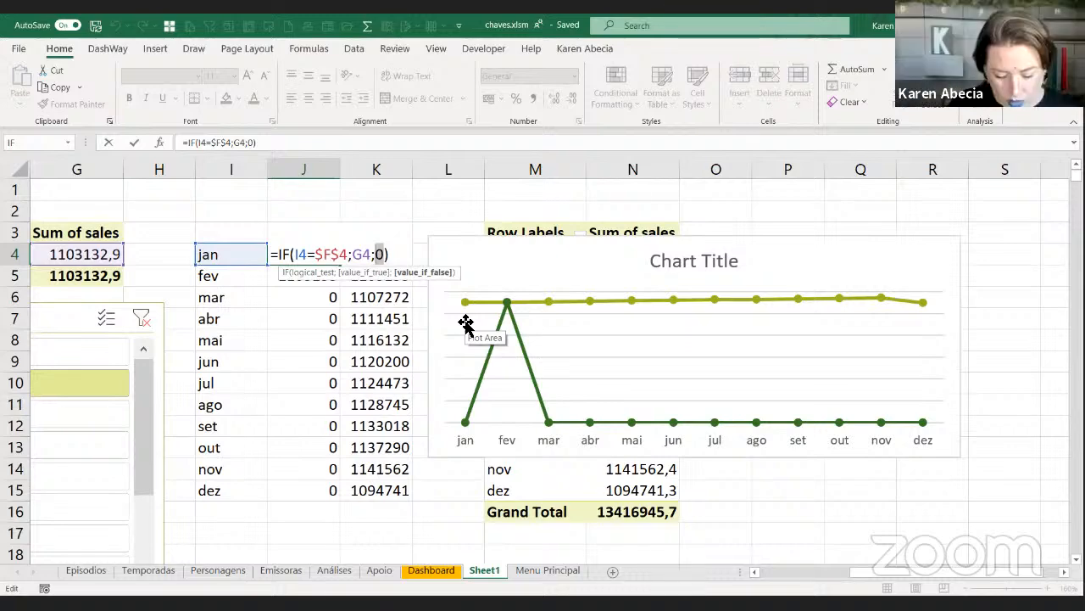
type("n")
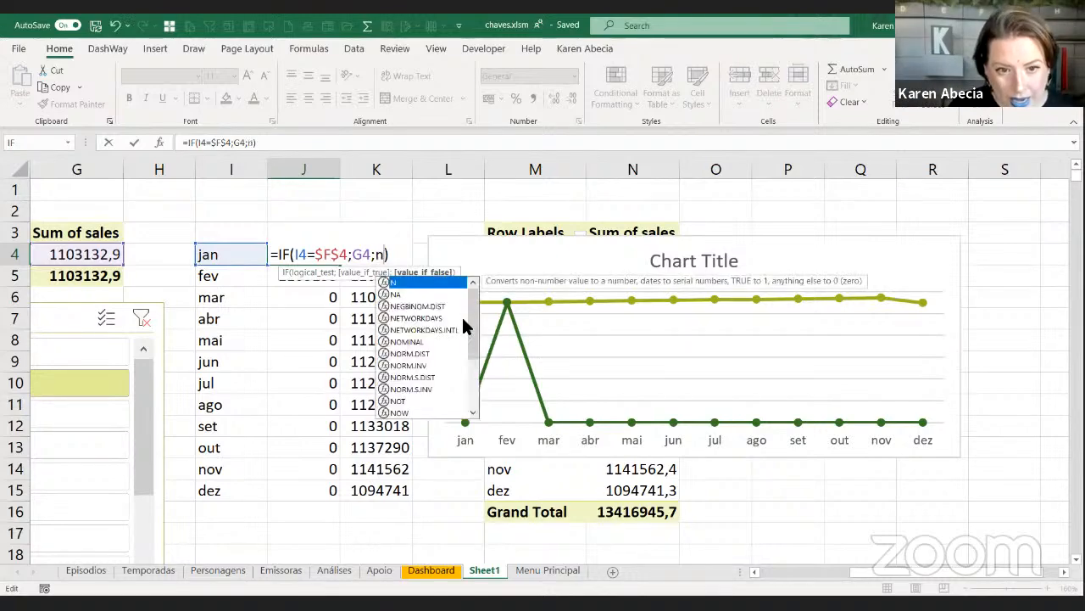
key("Down")
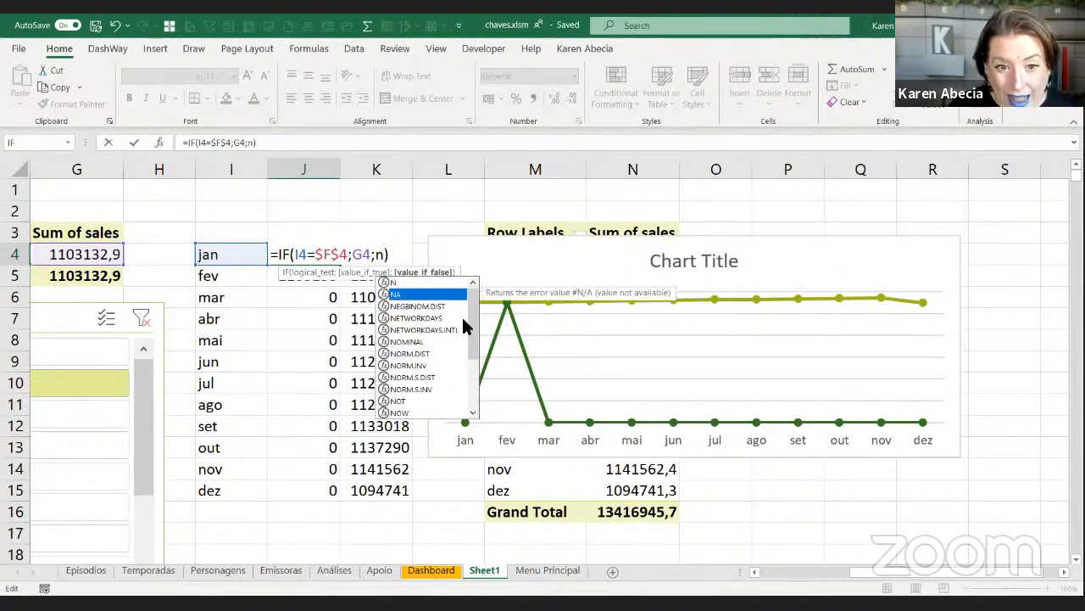
key("Tab")
type(")")
key("Return")
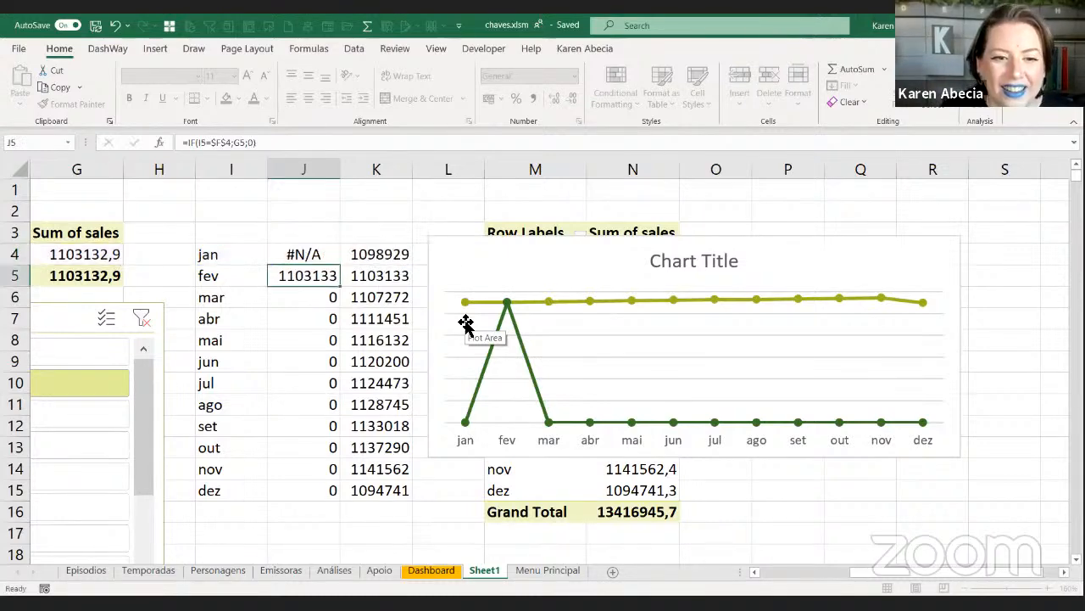
key("Up")
left_click_drag(341, 264, 357, 498)
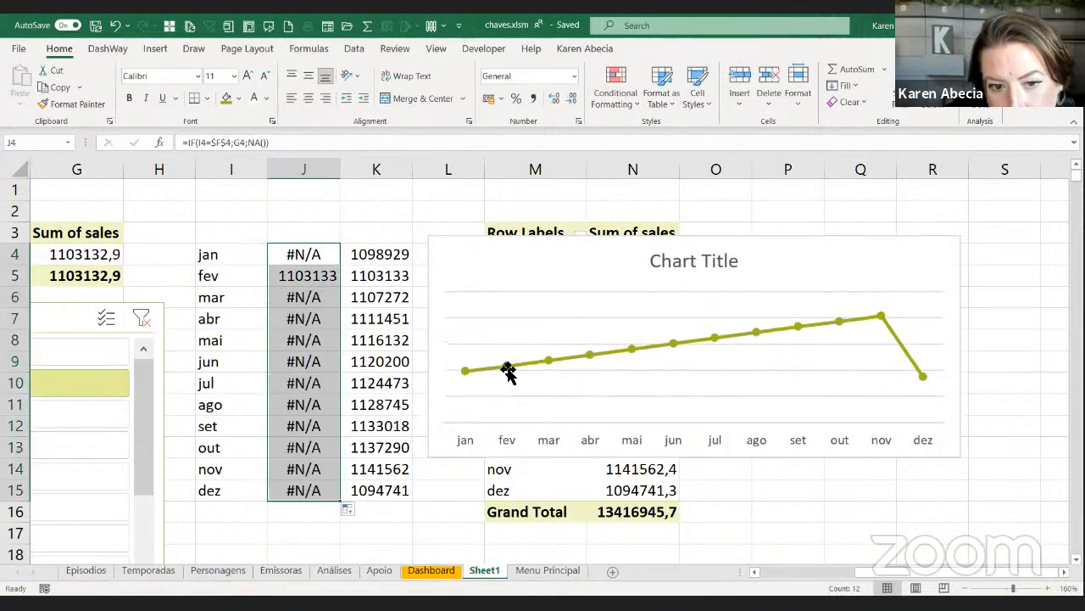
Draw a small heart shape above column K and apply it as the marker of the second series in the line chart
left_click(356, 211)
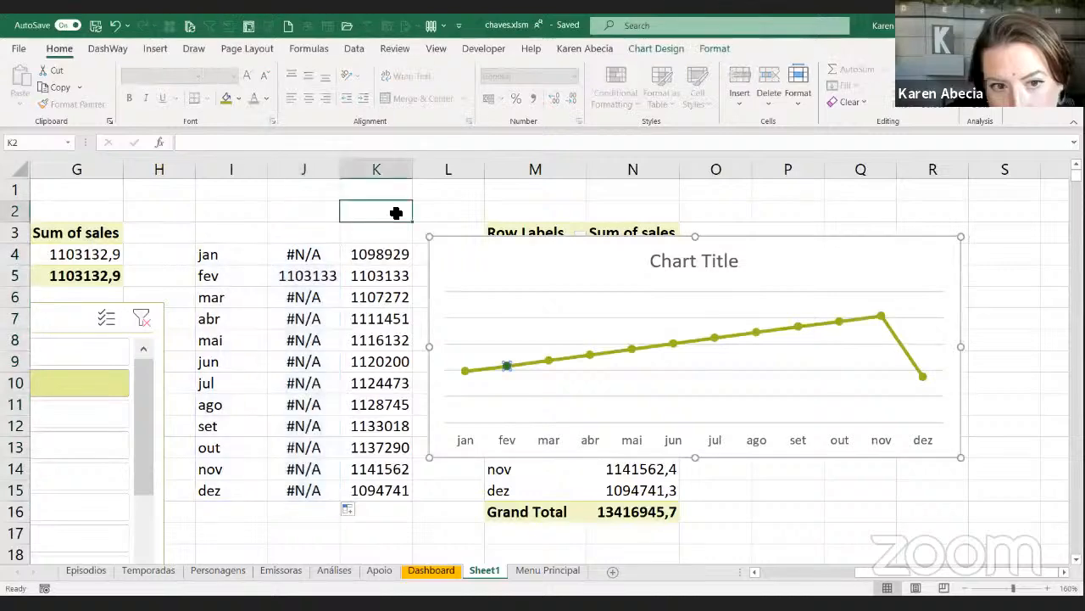
left_click(160, 49)
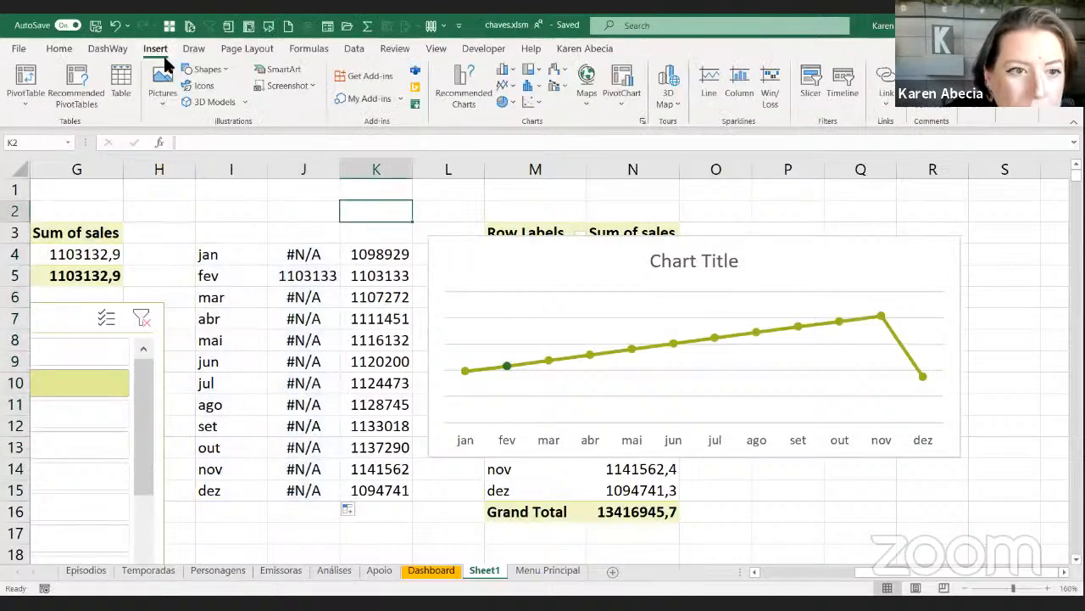
left_click(208, 69)
left_click(266, 271)
mouse_move(331, 315)
left_mouse_down()
mouse_move(286, 282)
mouse_move(415, 218)
left_mouse_up()
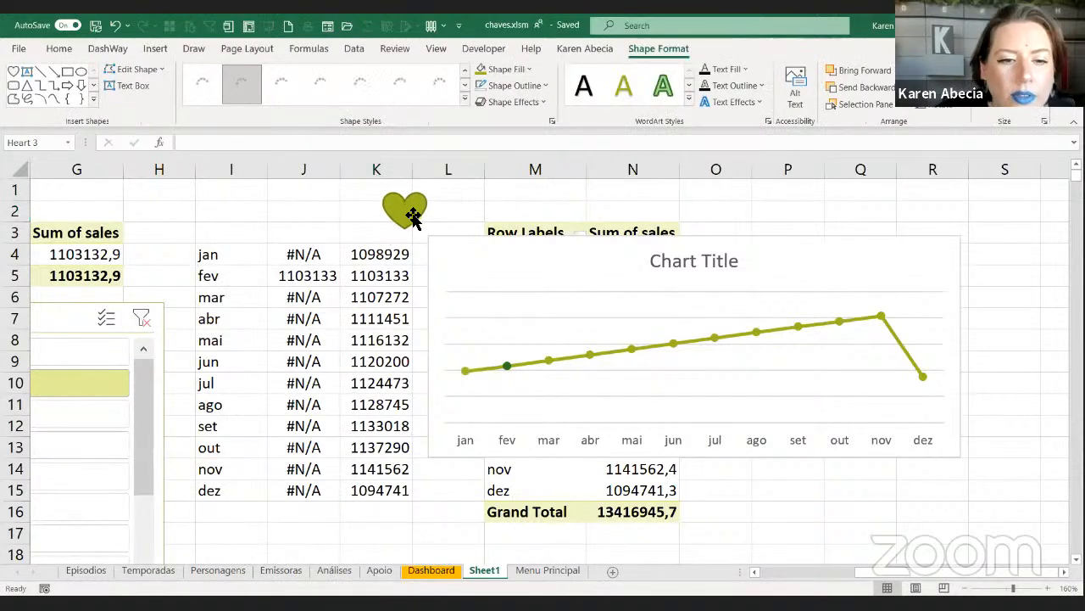
left_click(508, 368)
key("ctrl+v")
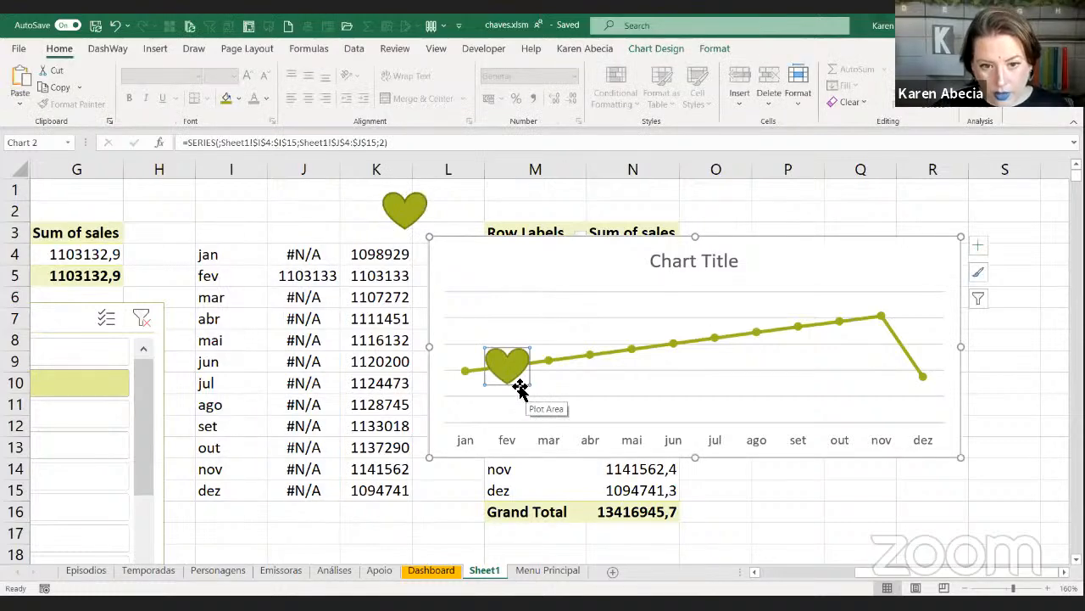
key("Escape")
Test the heart marker by selecting mar, abr, mai, jun and fev in turn in the month slicer, moving the slicer as needed
left_click_drag(43, 314, 235, 225)
left_click(214, 329)
left_click(242, 366)
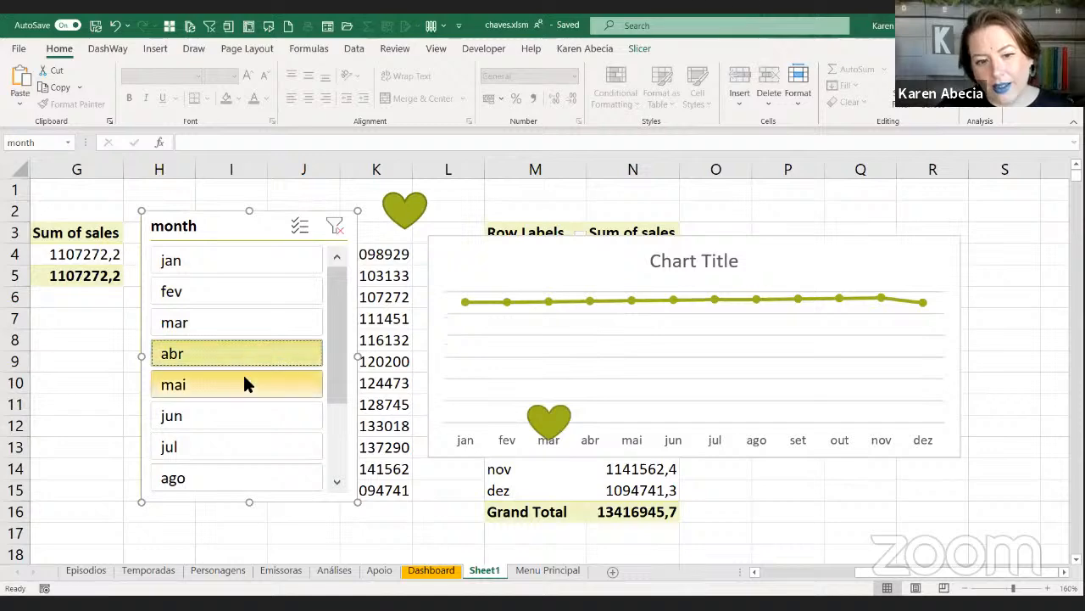
left_click(251, 386)
left_click(262, 416)
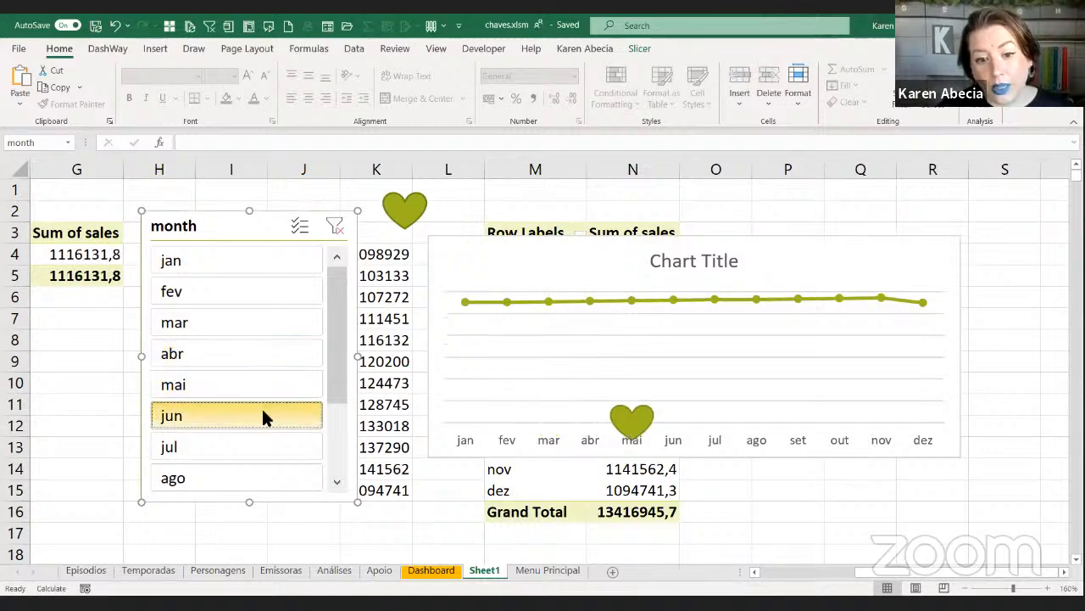
left_click(273, 290)
left_click_drag(240, 226, 107, 255)
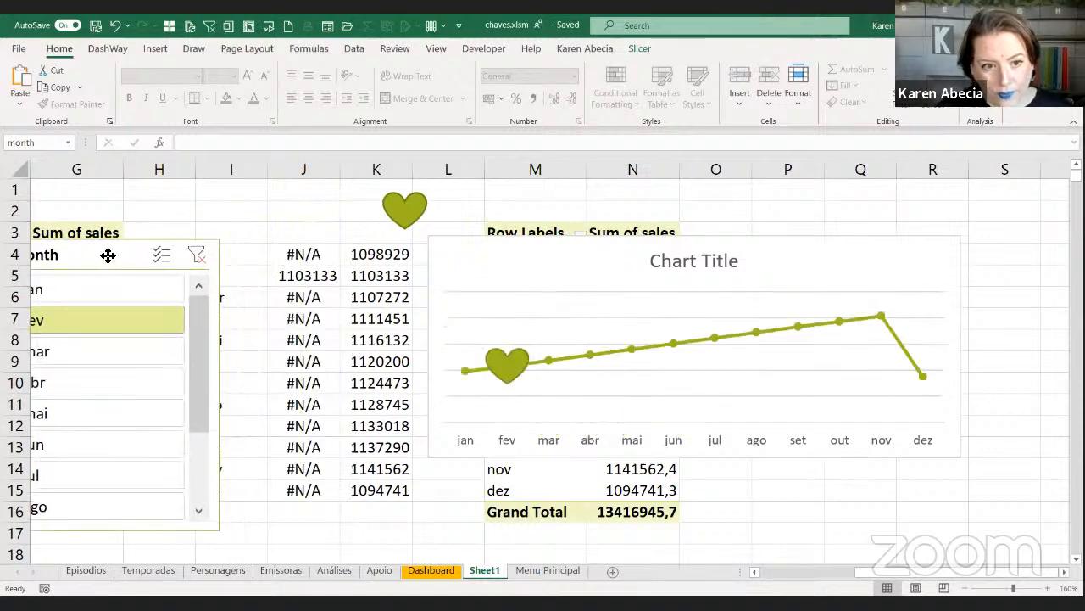
Move the line chart beside the unfiltered PivotTable, starting at column O, and place the month slicer below the filtered PivotTable
left_click_drag(443, 245, 746, 233)
left_click_drag(121, 252, 263, 307)
left_click_drag(354, 389, 156, 317)
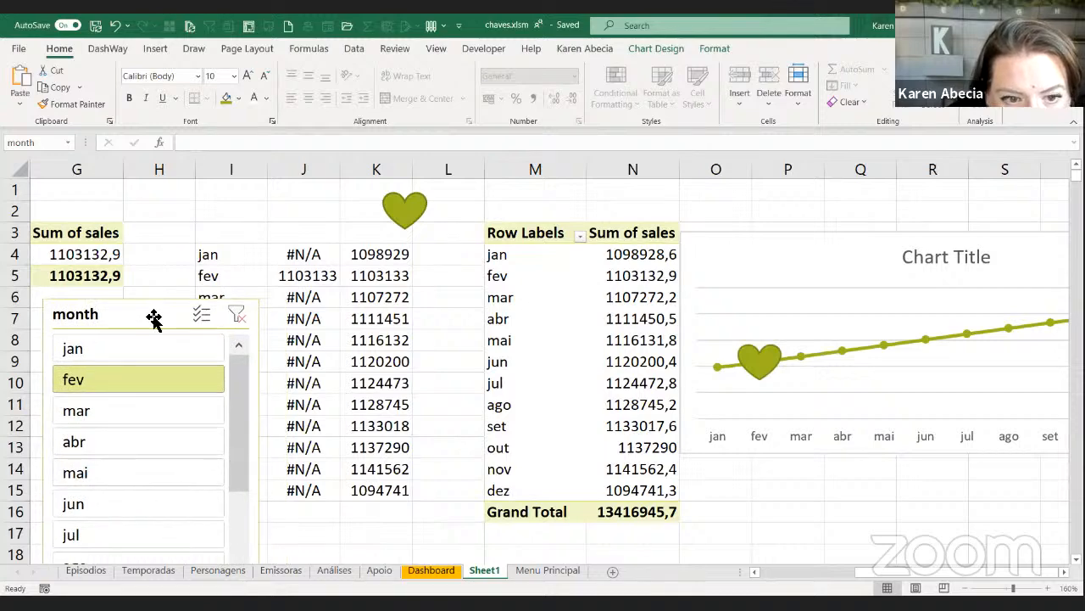
Check column J against slicer months jan, fev, mar and abr, lower the slicer to row 9, and leave jan selected
left_click(134, 348)
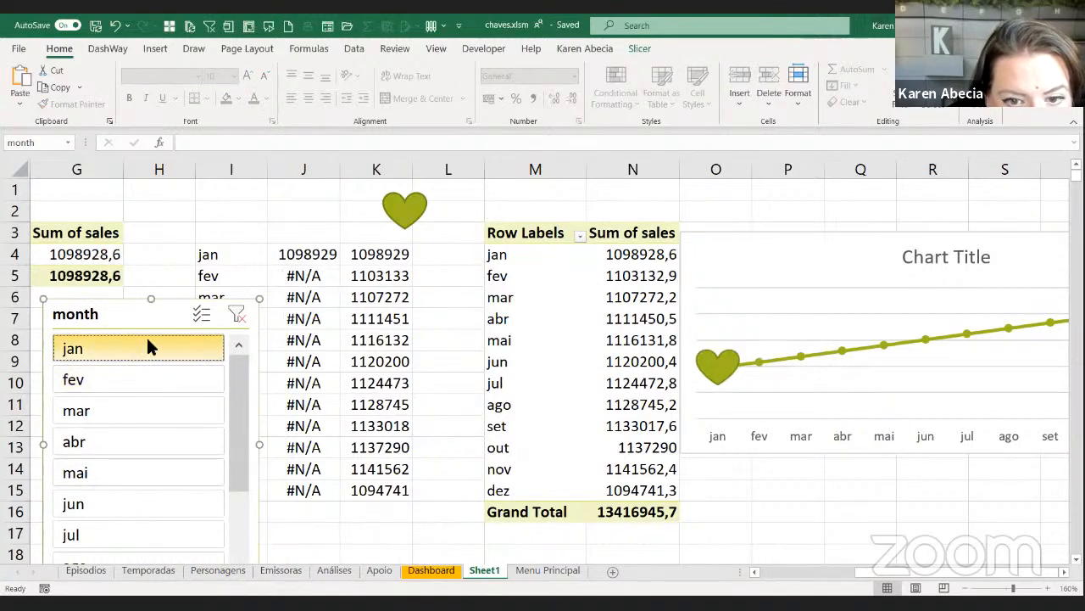
left_click(179, 379)
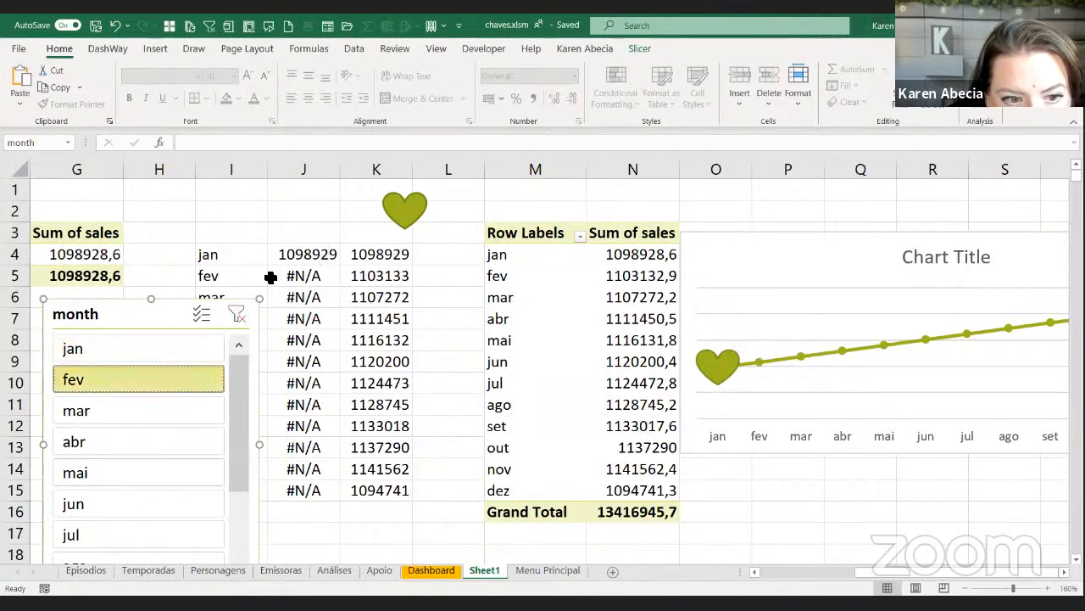
left_click(191, 409)
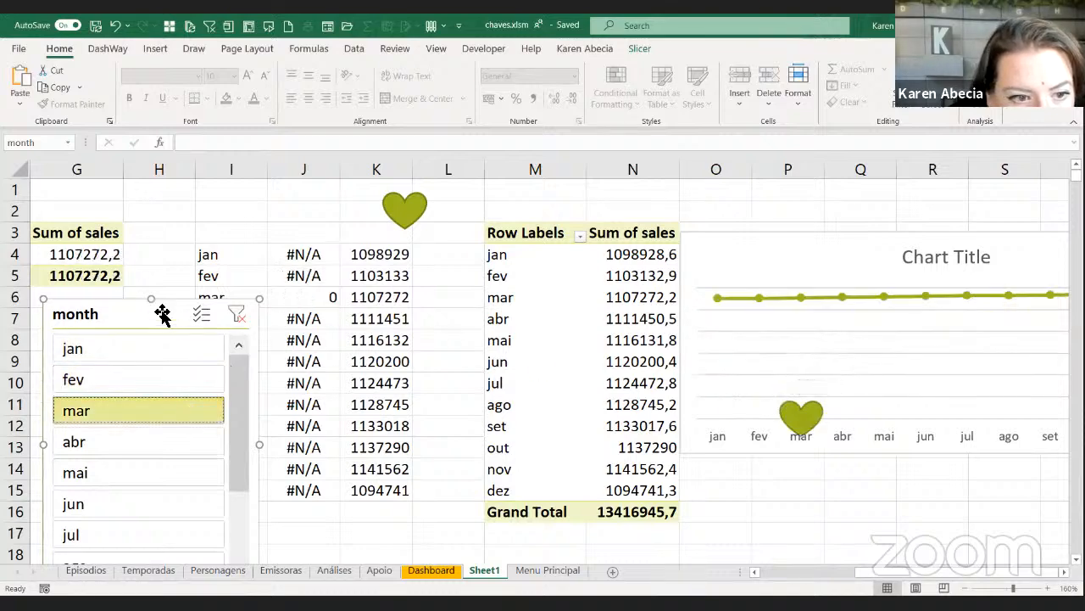
left_click_drag(160, 312, 176, 367)
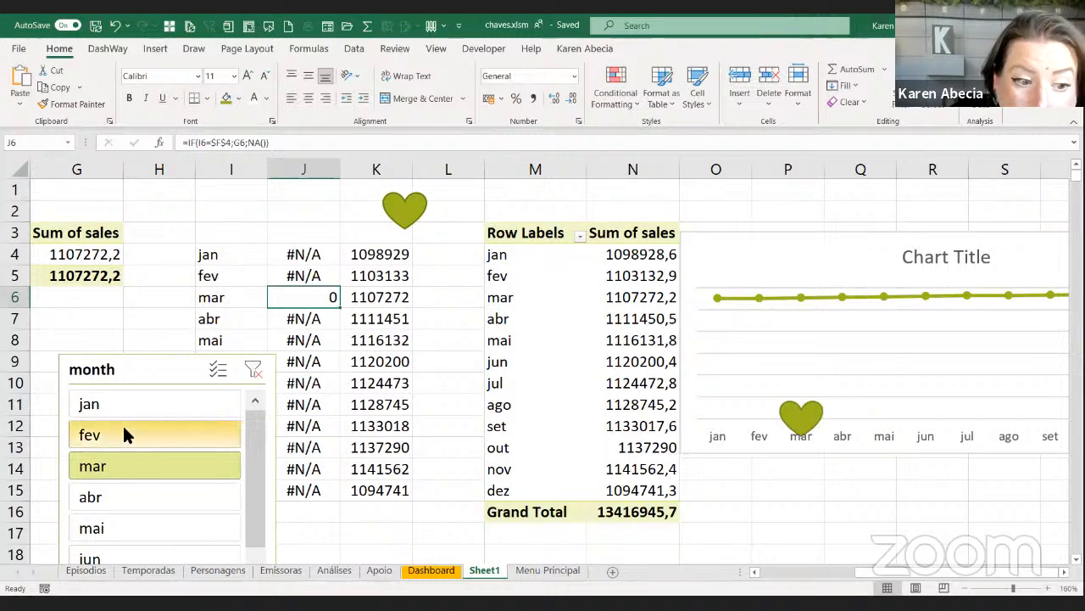
left_click(114, 497)
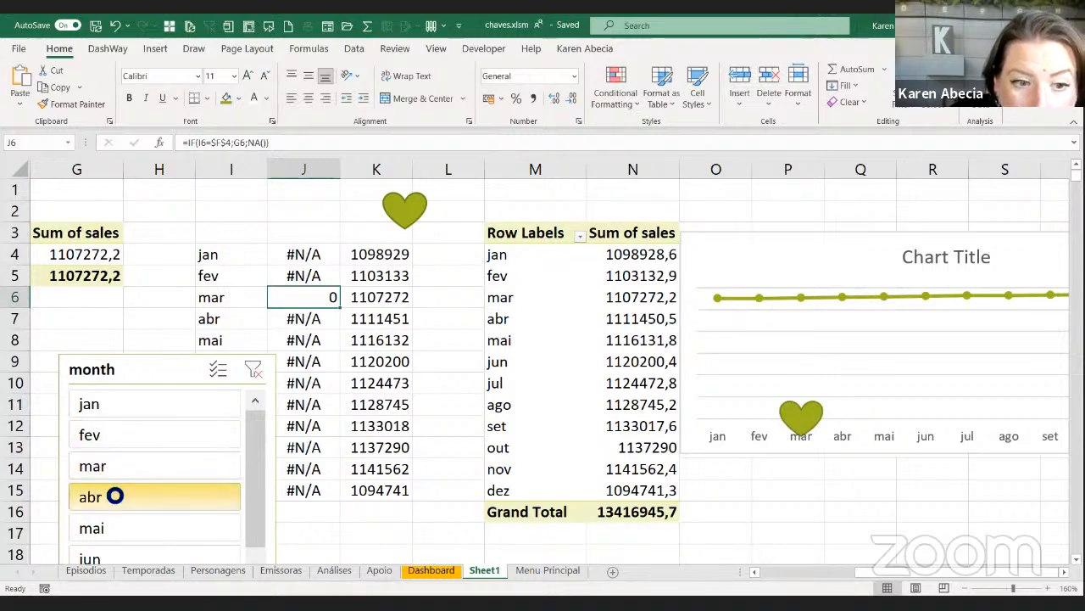
left_click(93, 404)
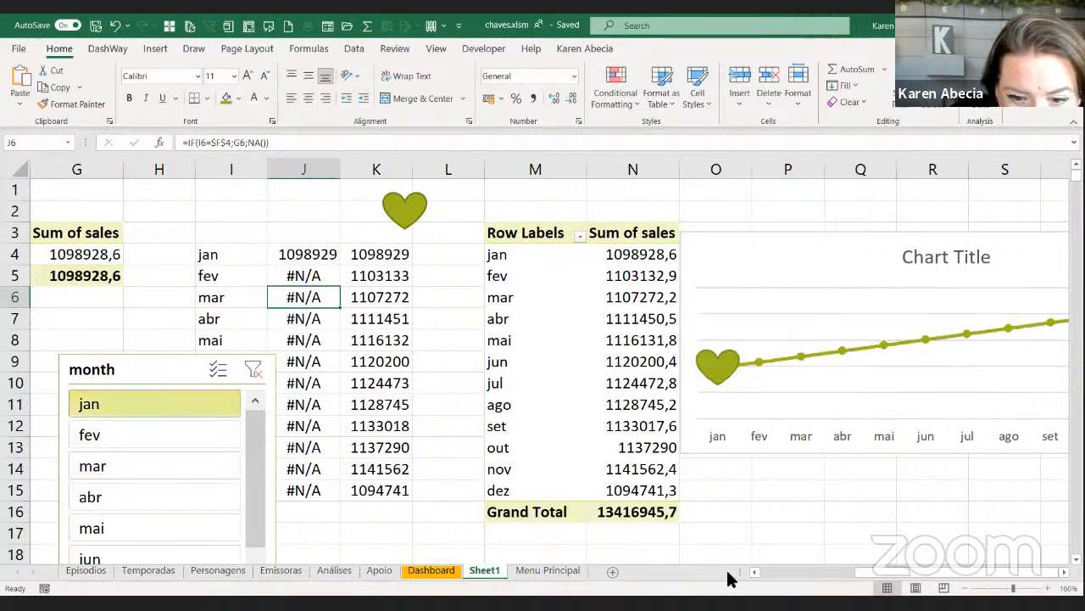
Review the month column of the source table and the line chart on Sheet1
left_click(760, 573)
left_click_drag(269, 276, 275, 386)
left_click(280, 451)
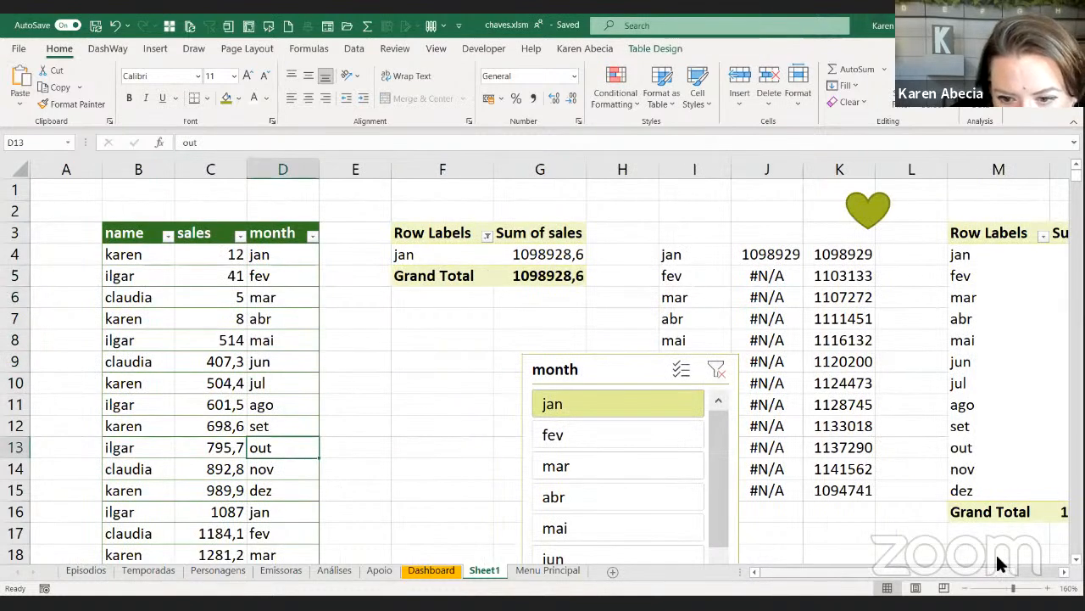
scroll(1001, 564, "right", 2)
scroll(693, 514, "right", 7)
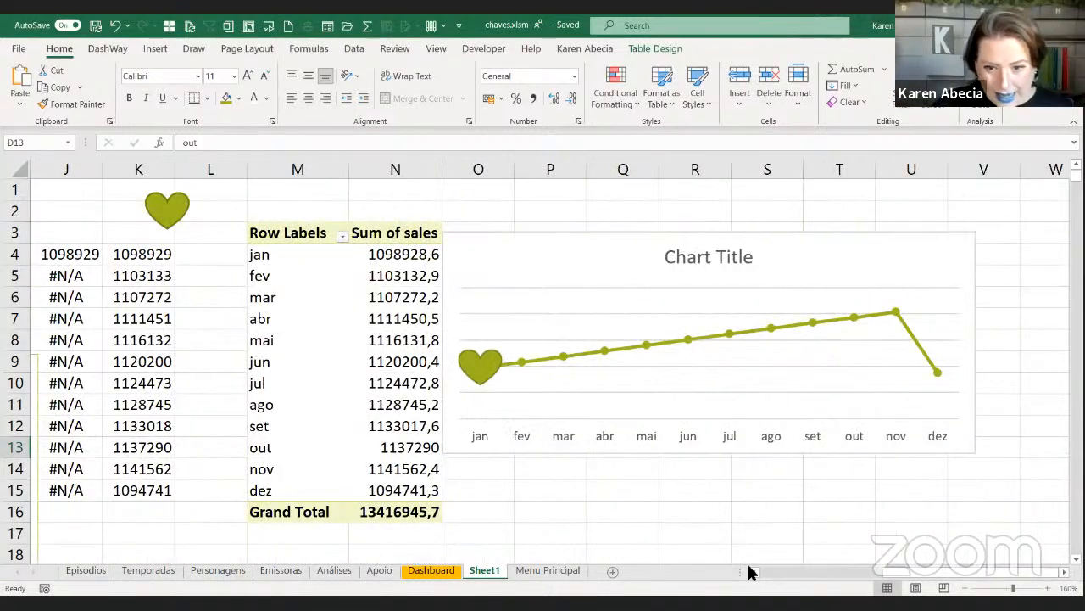
On the Dashboard sheet, select season 3, inspect the barrel marker series, and extend the TEMPORADA slicer selection to seasons 2 to 4
left_click(454, 571)
left_click(586, 231)
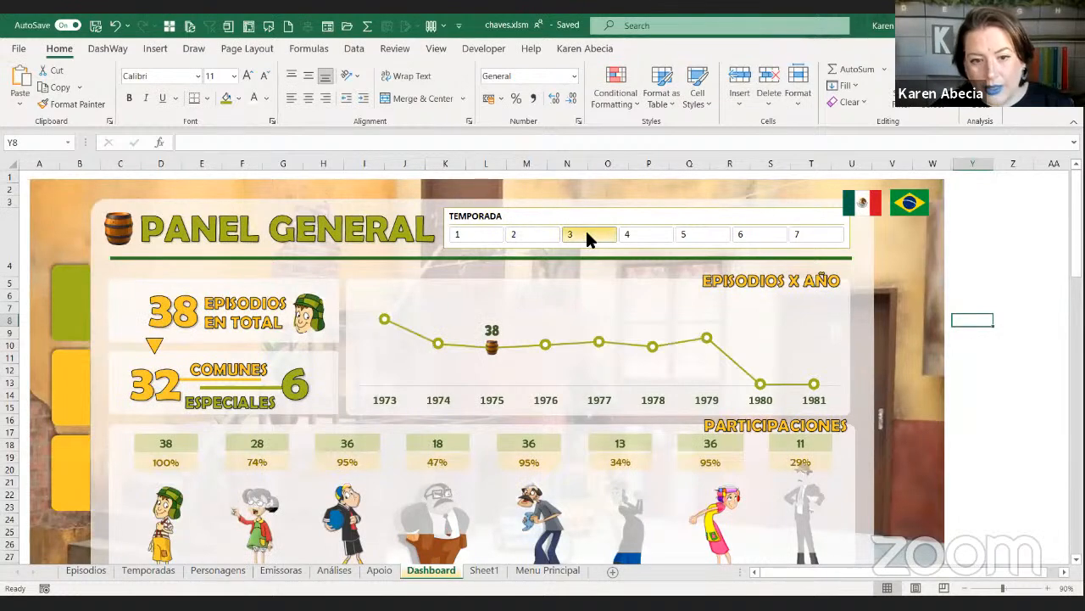
left_click(491, 350)
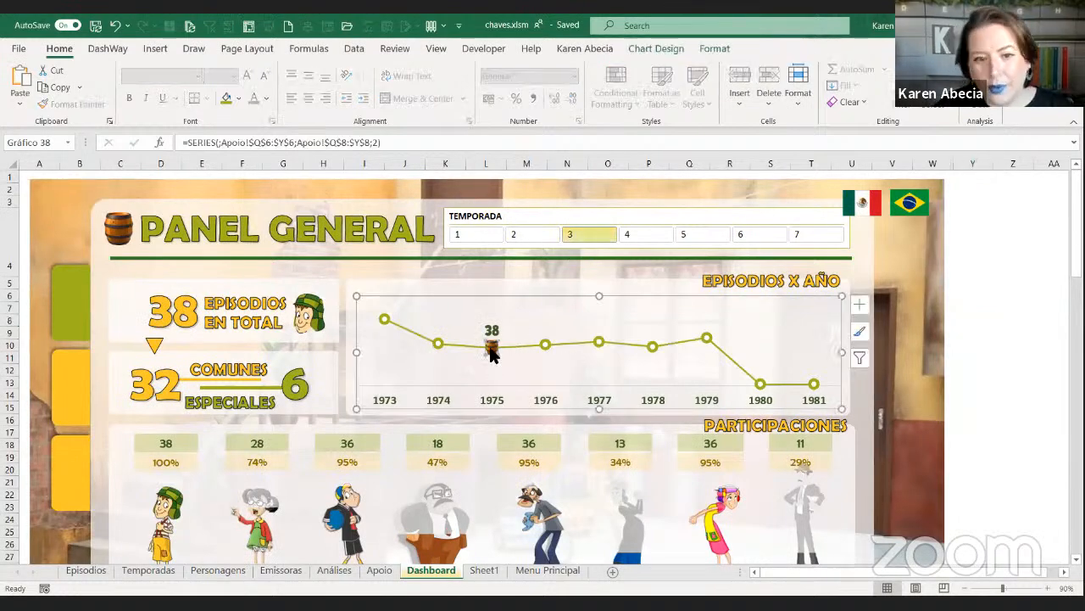
left_click(653, 233)
left_click_drag(605, 238, 653, 239)
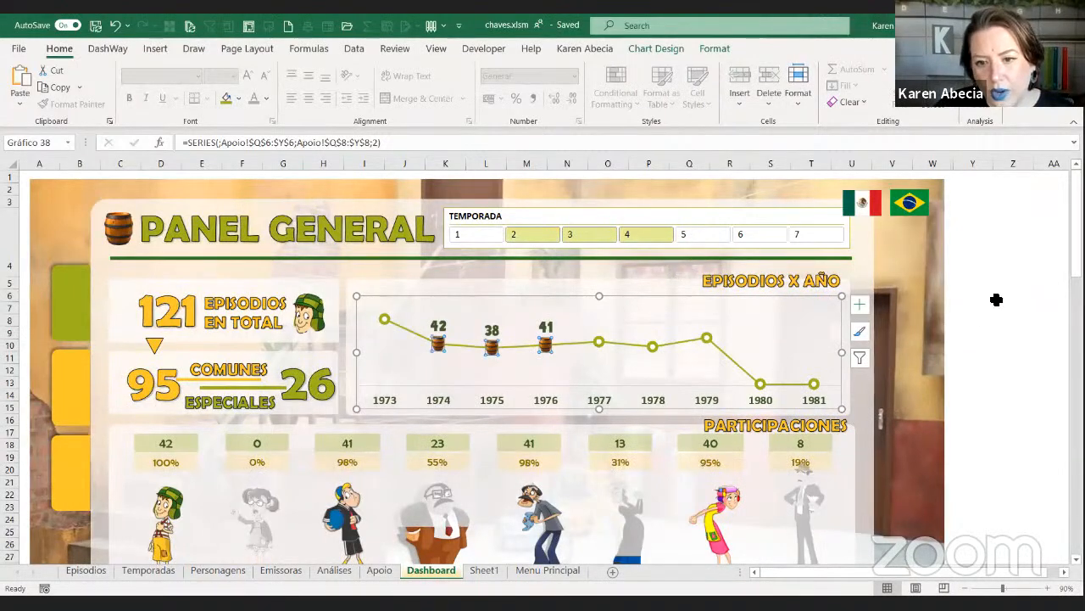
left_click(996, 299)
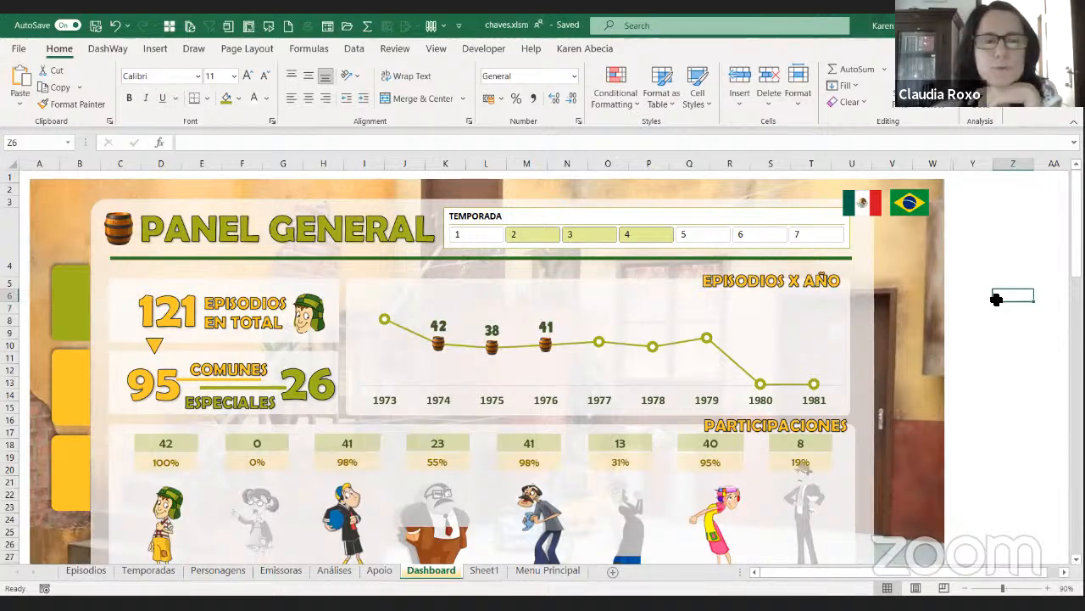
Examine the character chart in the dashboard's PARTICIPACIONES section
scroll(964, 310, "down", 3)
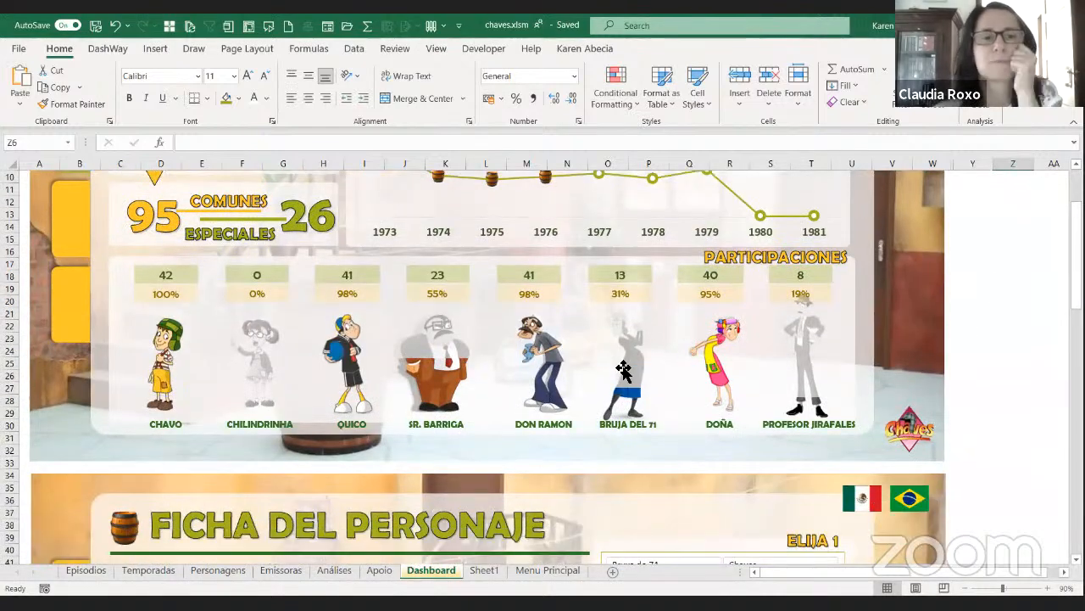
left_click(717, 370)
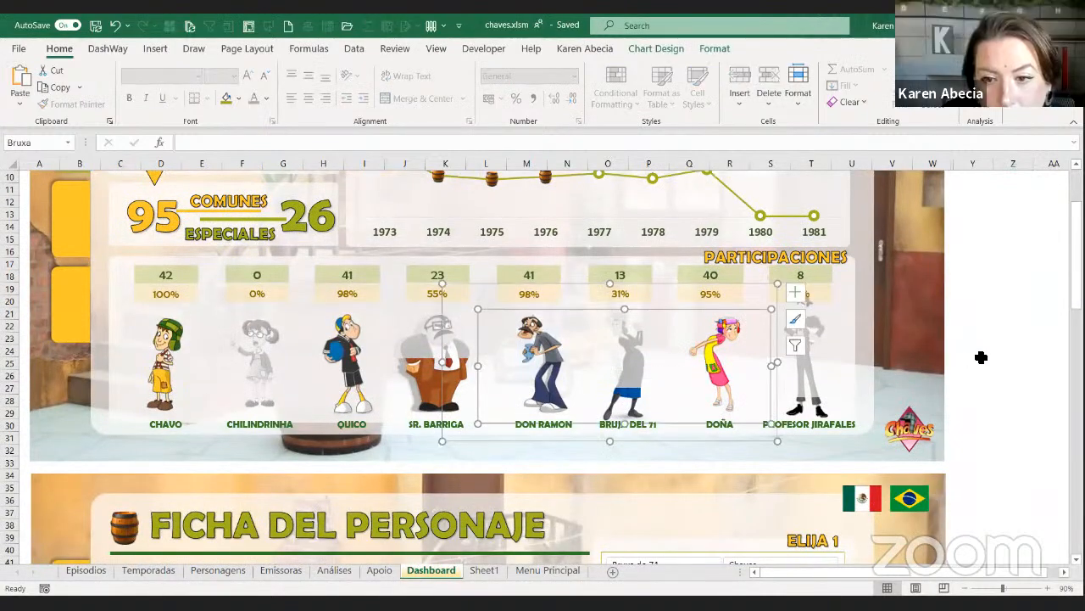
left_click(981, 357)
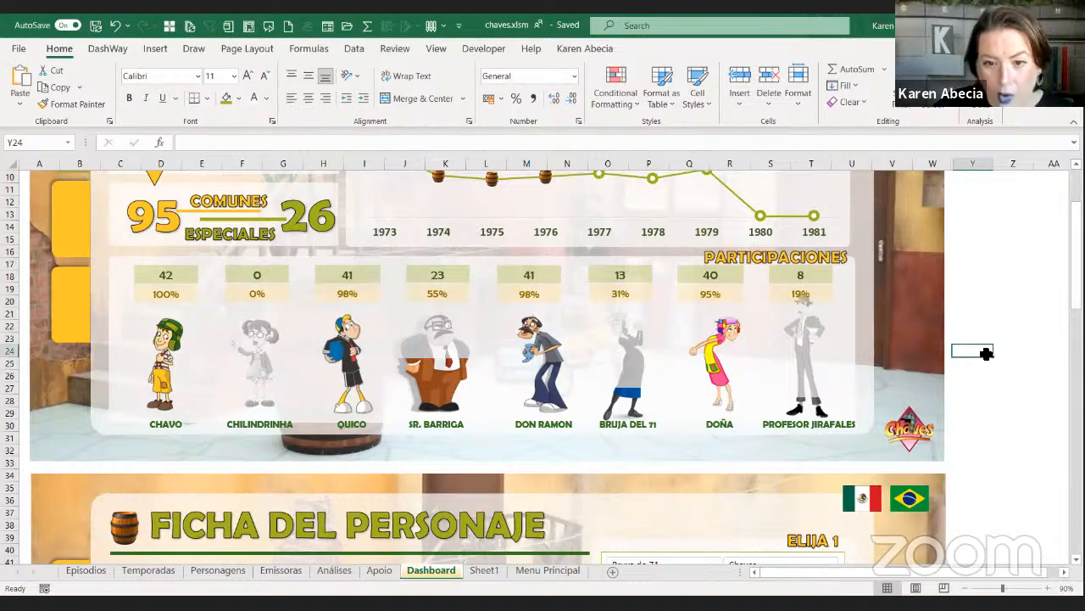
scroll(977, 348, "up", 2)
scroll(978, 348, "up", 1)
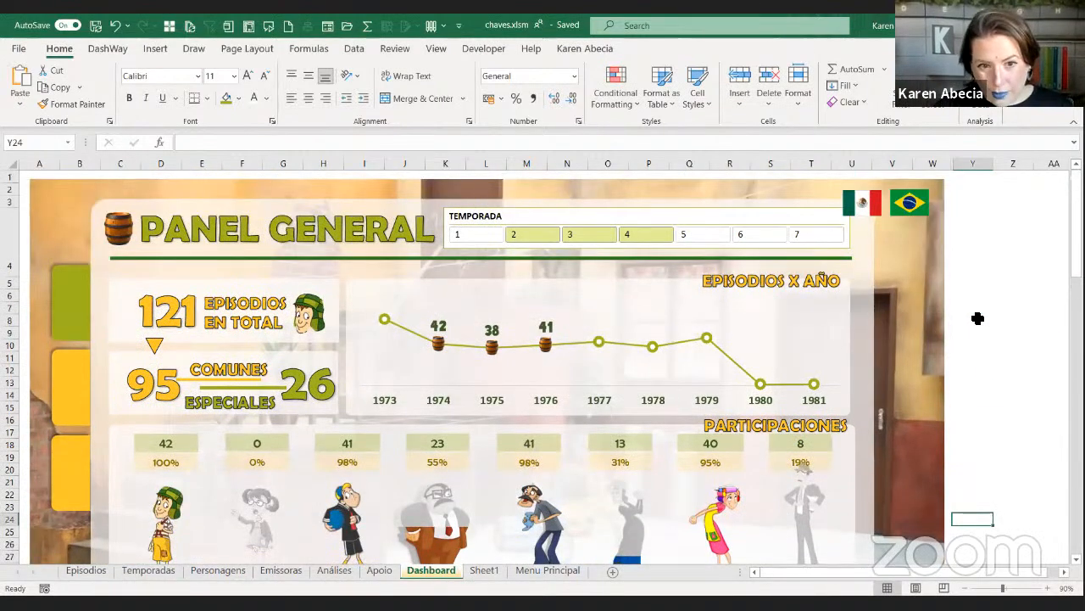
Zoom the dashboard out to 70% and toggle its language with the Brazilian and Mexican flags, ending in Portuguese
scroll(981, 315, "down", 2)
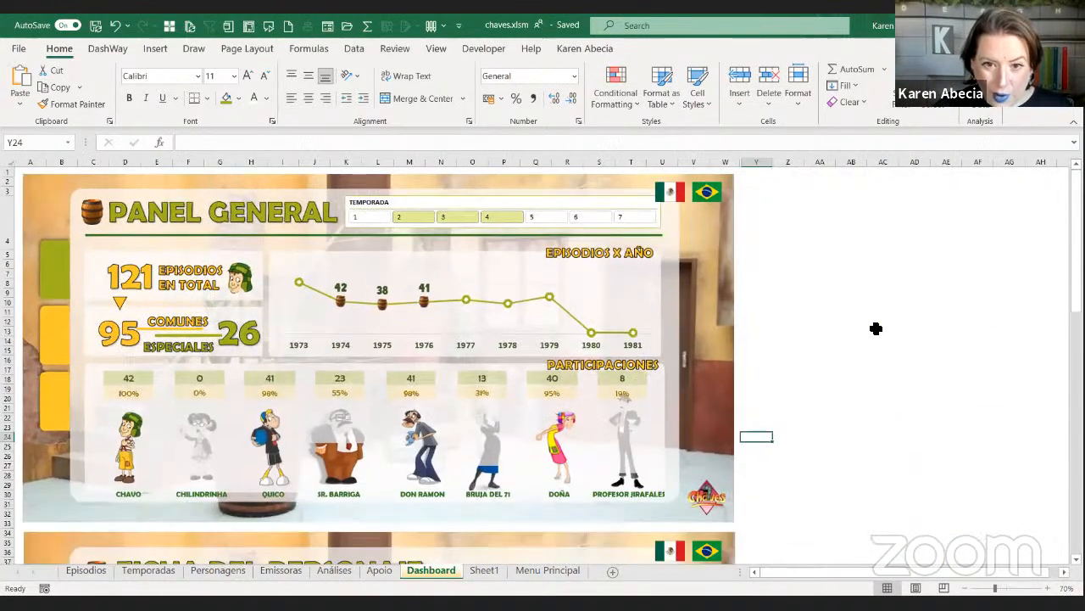
left_click(883, 312)
left_click(704, 195)
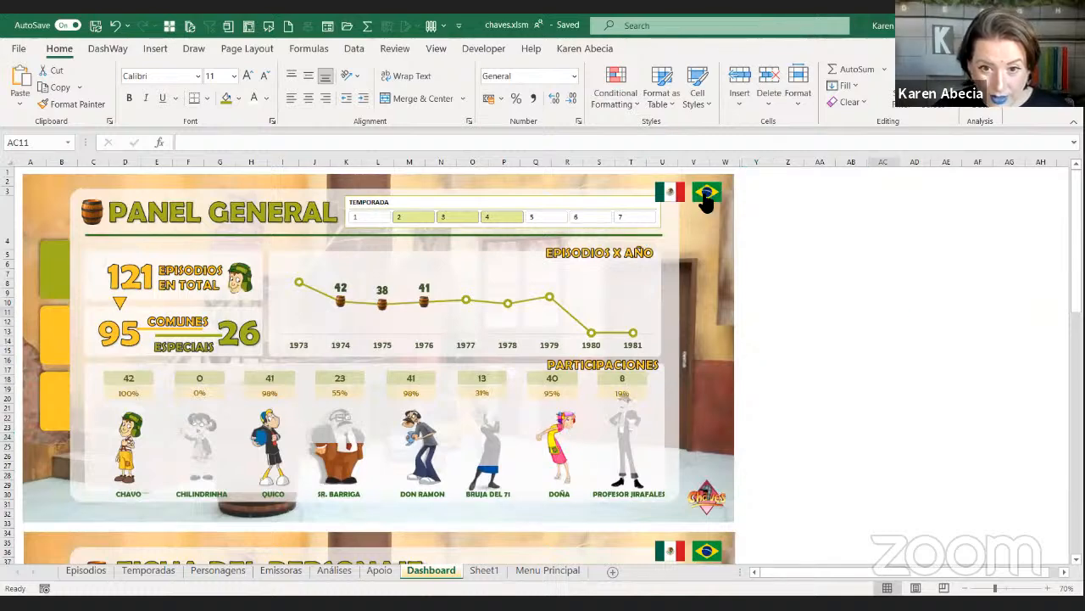
left_click(673, 197)
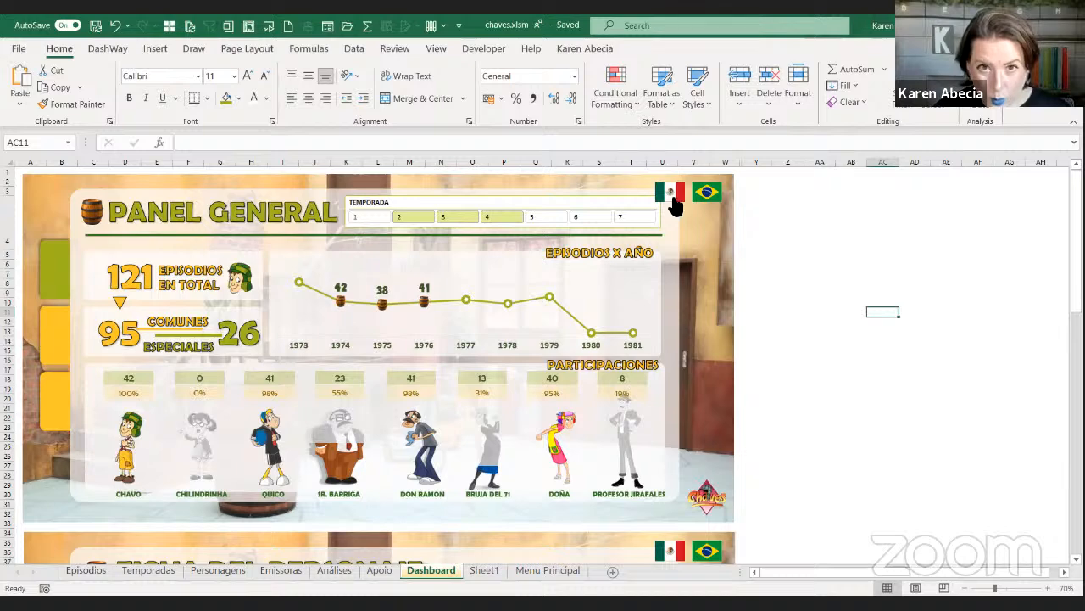
left_click(703, 196)
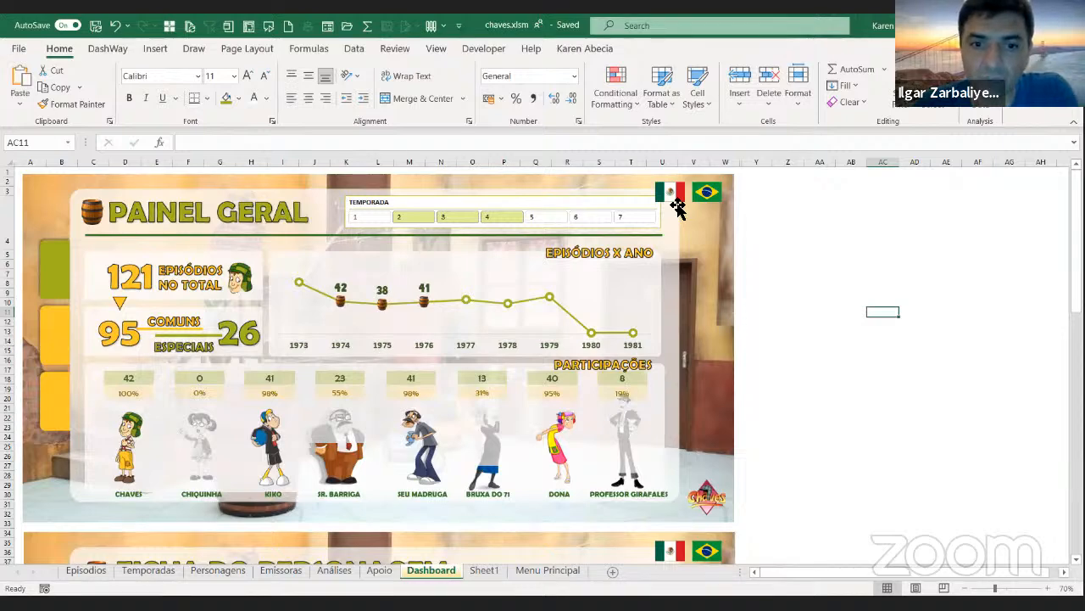
left_click(757, 302)
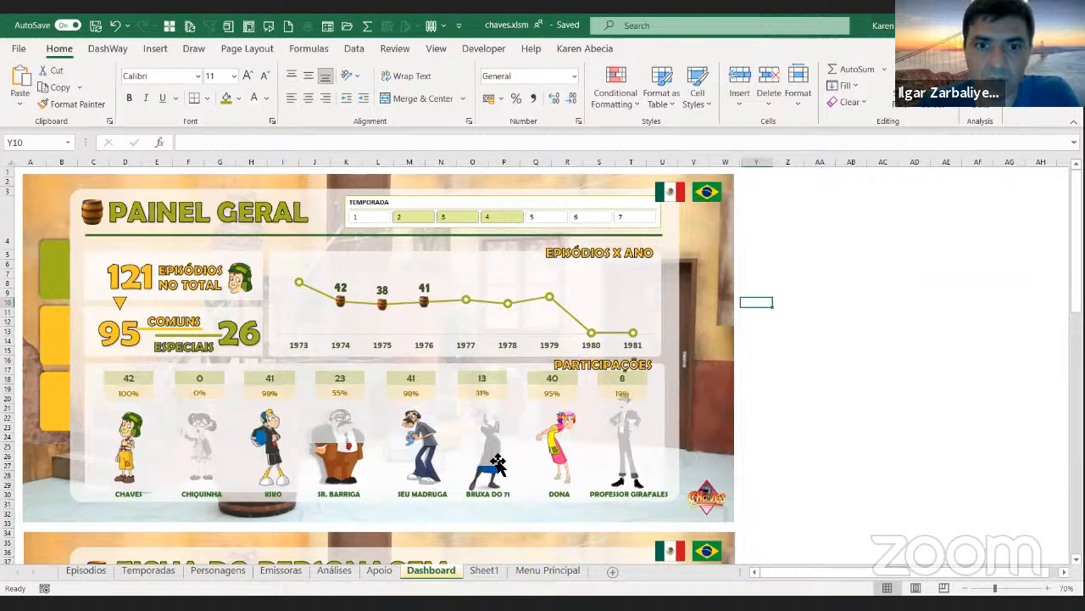
Add a new blank worksheet after Sheet1
left_click(788, 436)
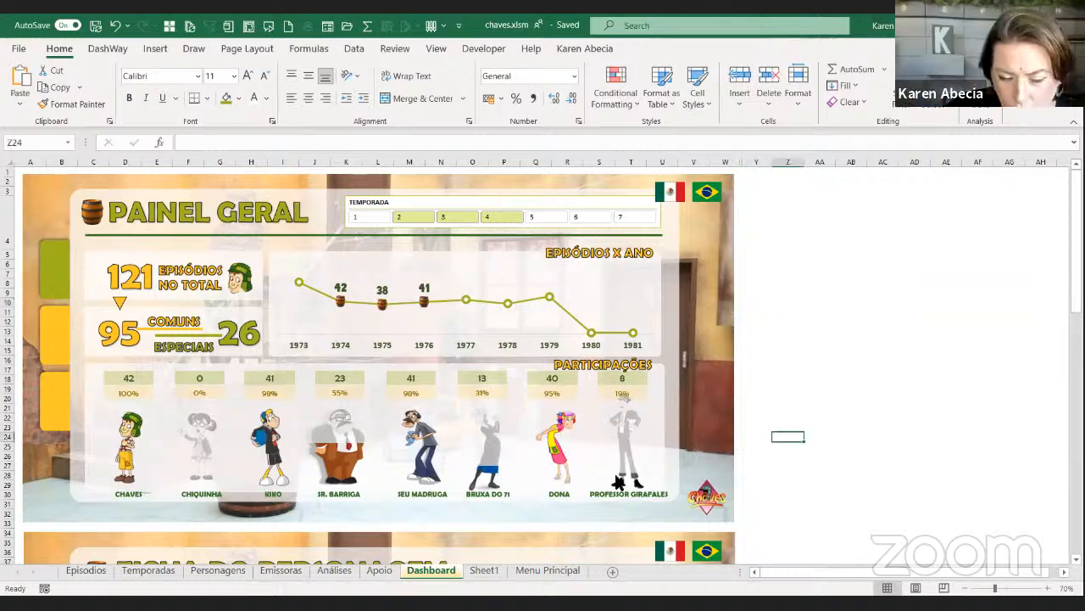
left_click(626, 433)
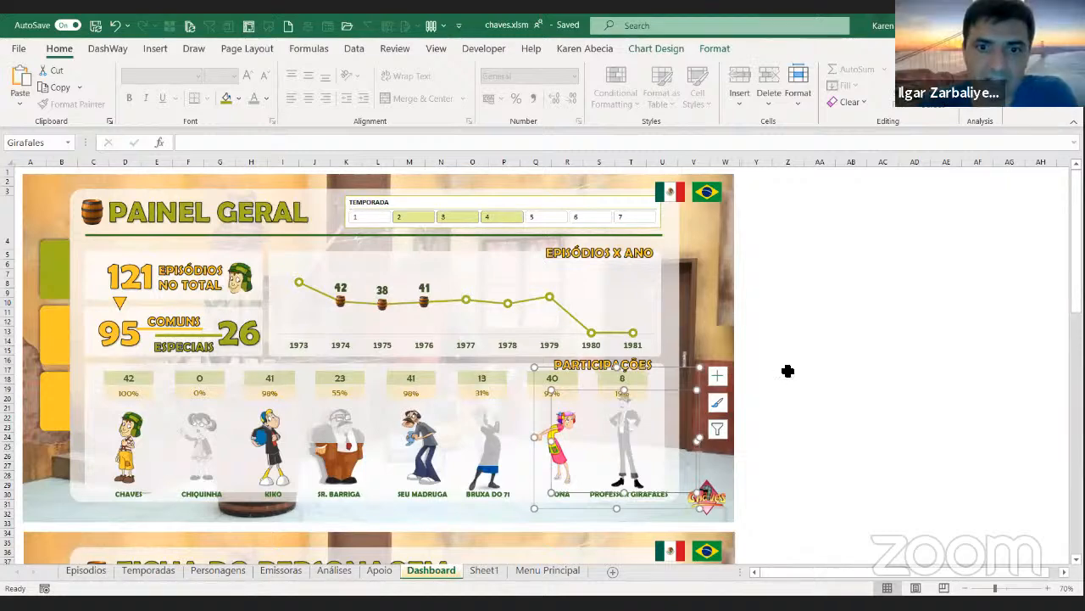
left_click(484, 570)
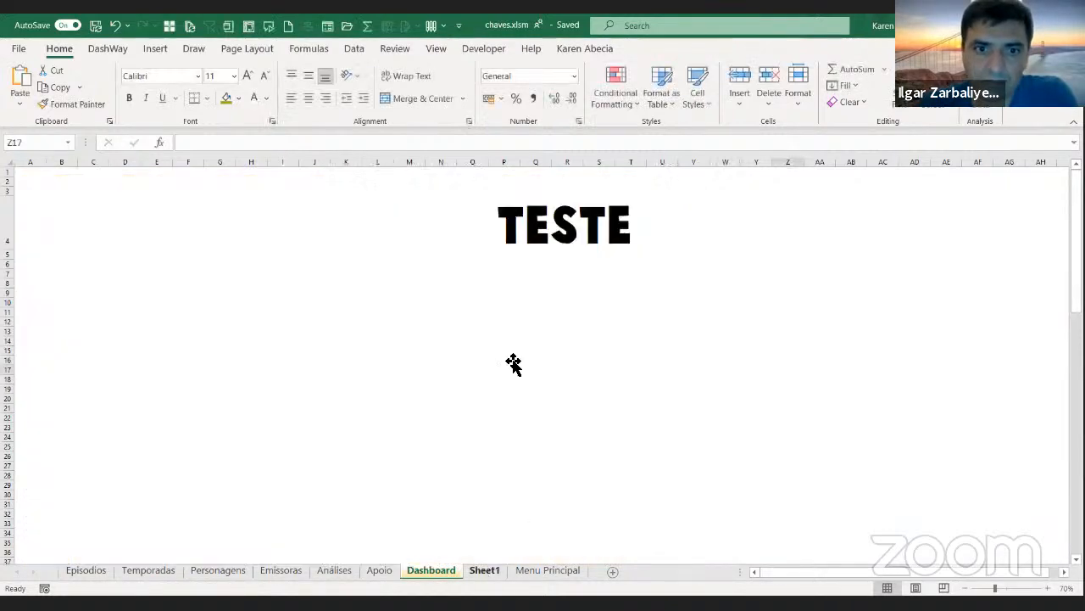
left_click(614, 572)
left_click(324, 259)
scroll(212, 303, "up", 4)
left_click(170, 297)
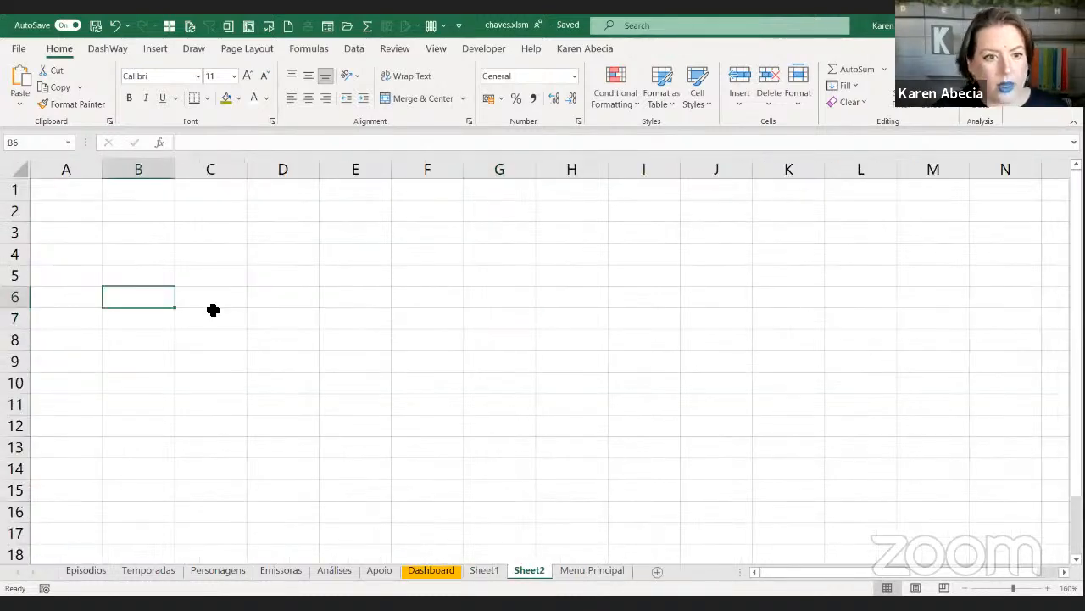
Enter the label "result" in cell B2 of the new sheet
scroll(213, 309, "up", 5)
scroll(280, 360, "up", 2)
left_click(302, 268)
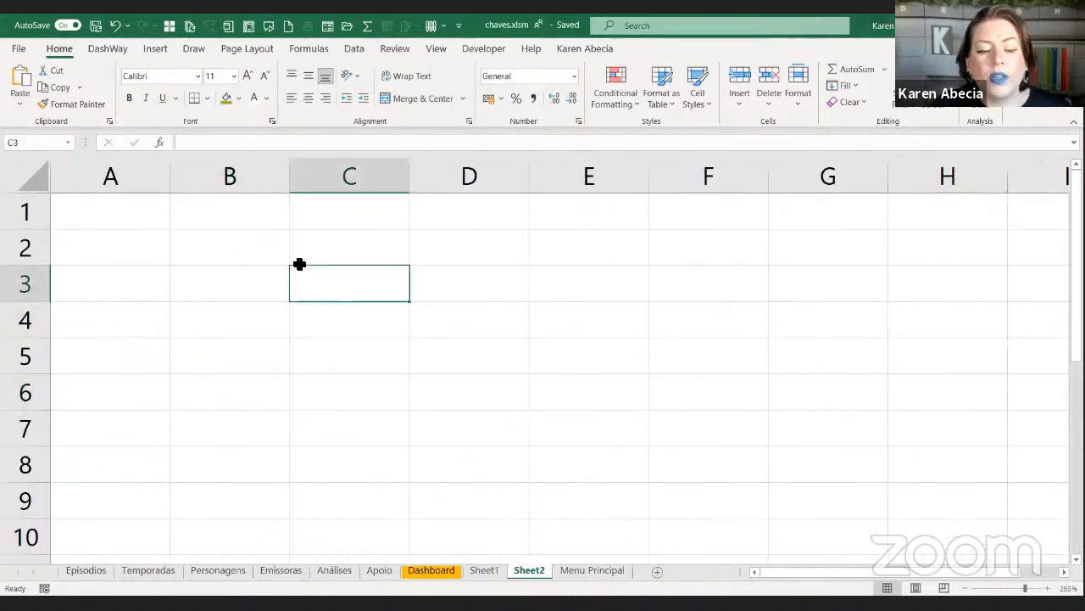
left_click(262, 257)
type("result")
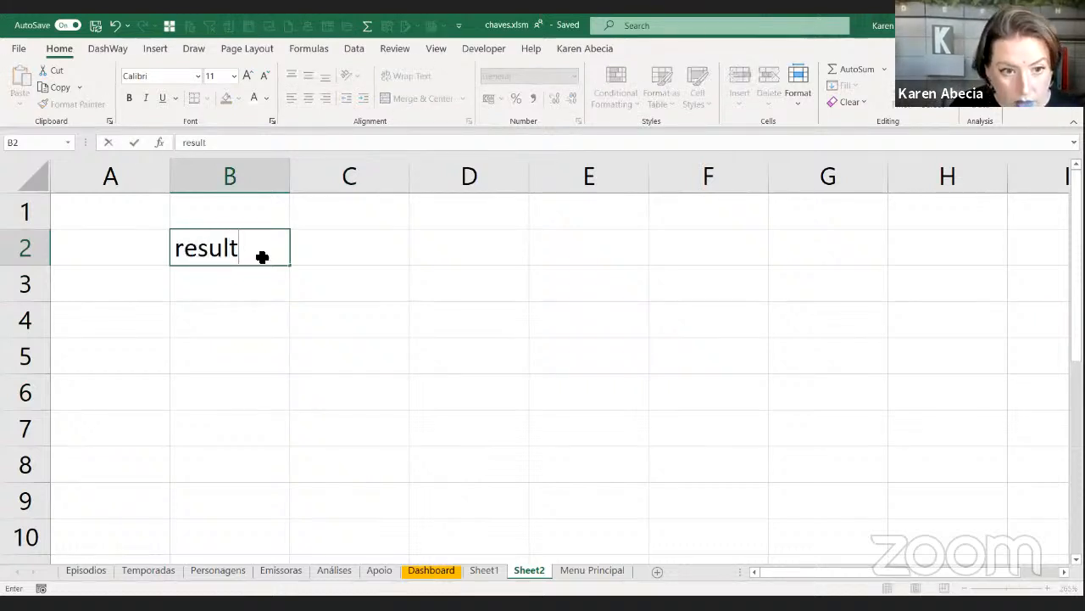
key("Return")
key("Up")
Enter the formula =RAND() in cell C2, beside the result label
key("Right")
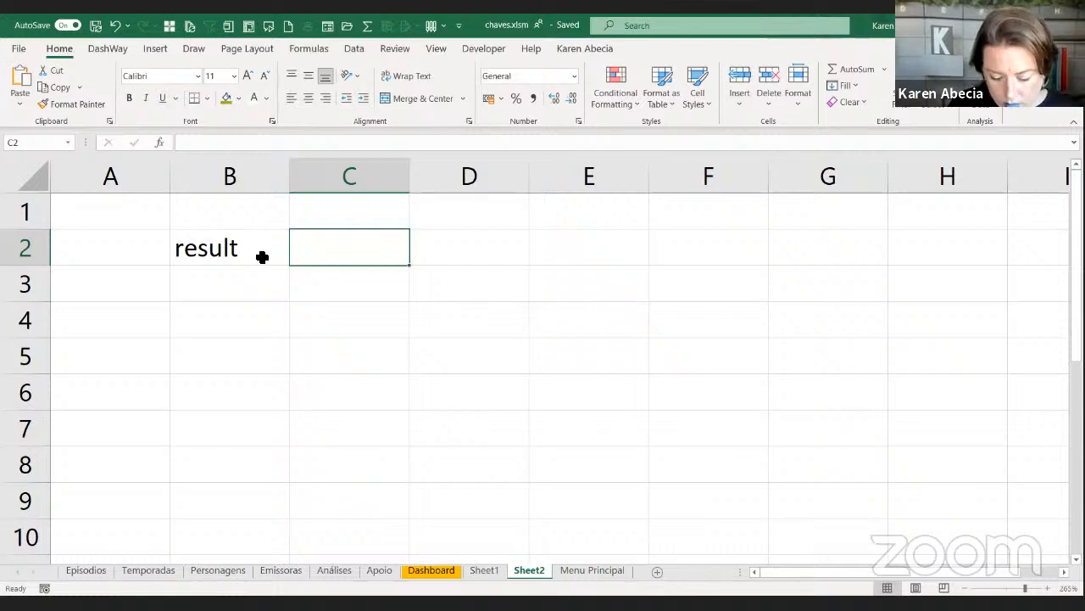
type("=")
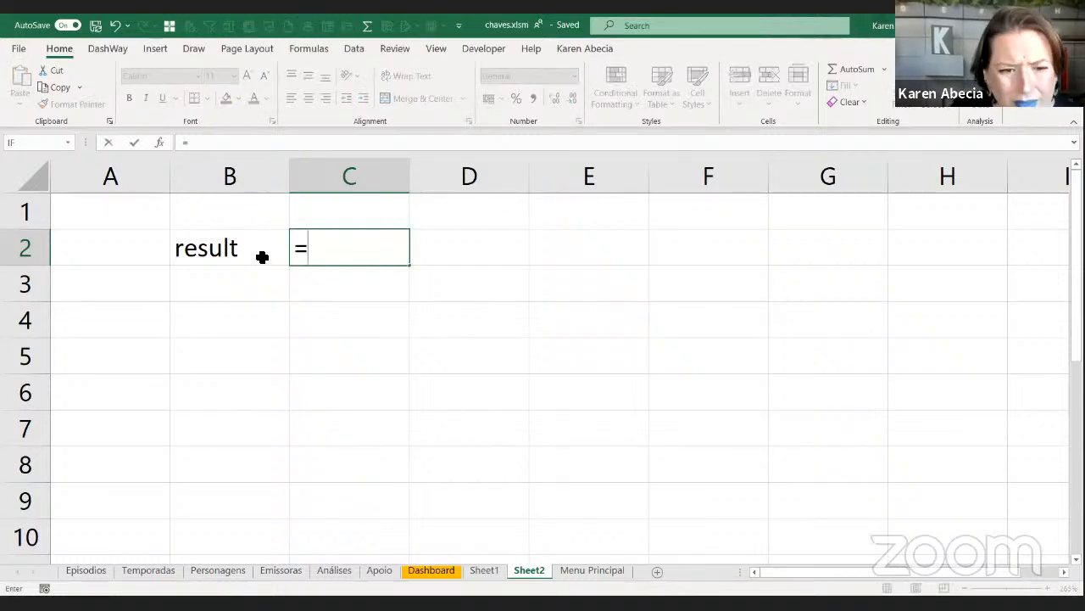
type("ran")
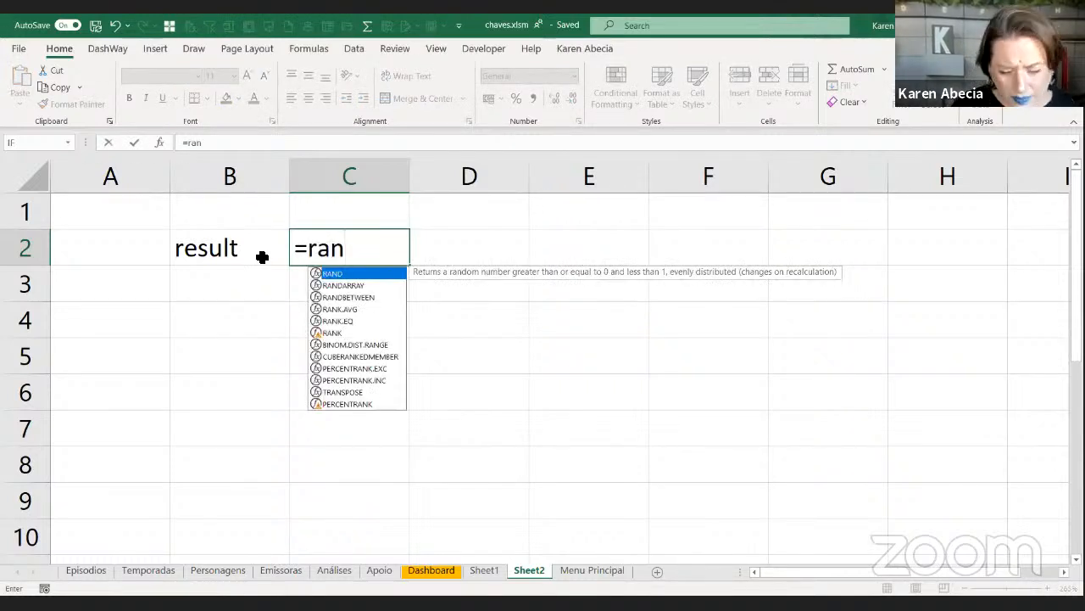
key("Tab")
type(")")
key("Return")
left_click(323, 245)
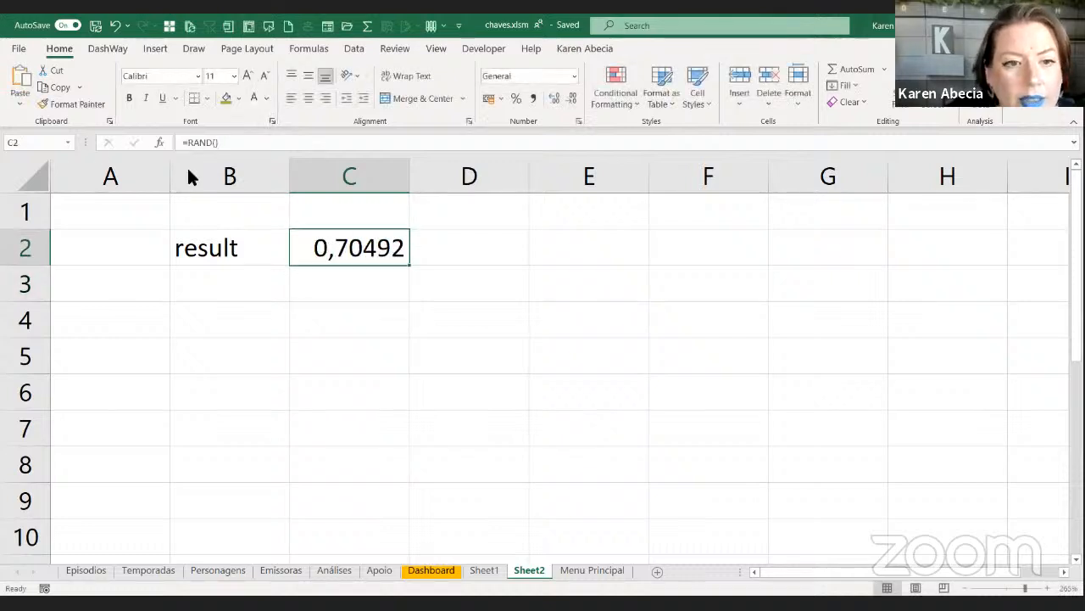
Format cell C2 as a percentage without decimals
double_click(60, 47)
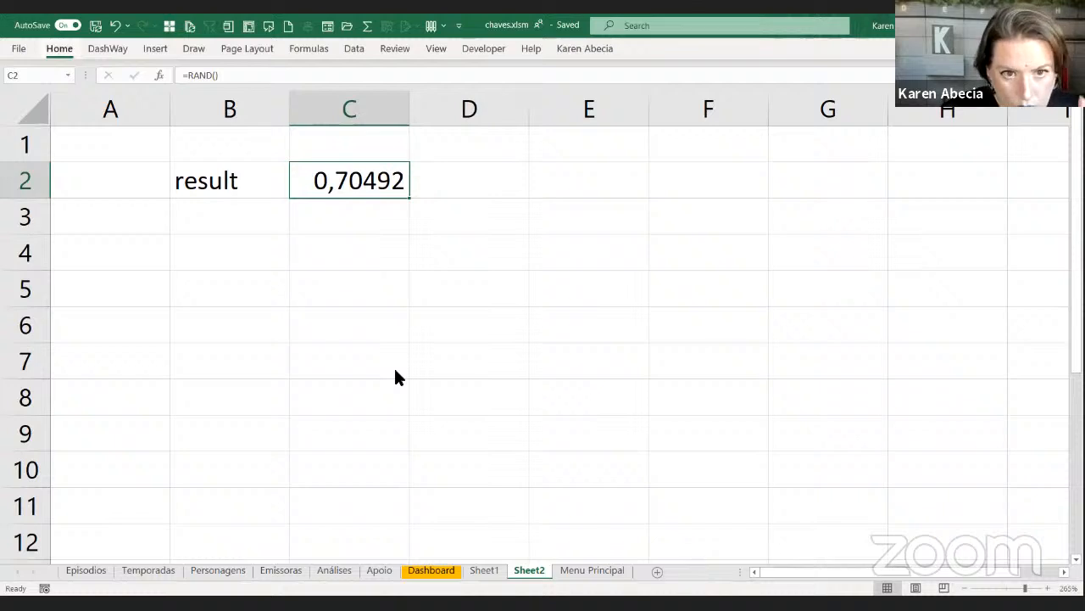
key("ctrl+F1")
left_click(515, 98)
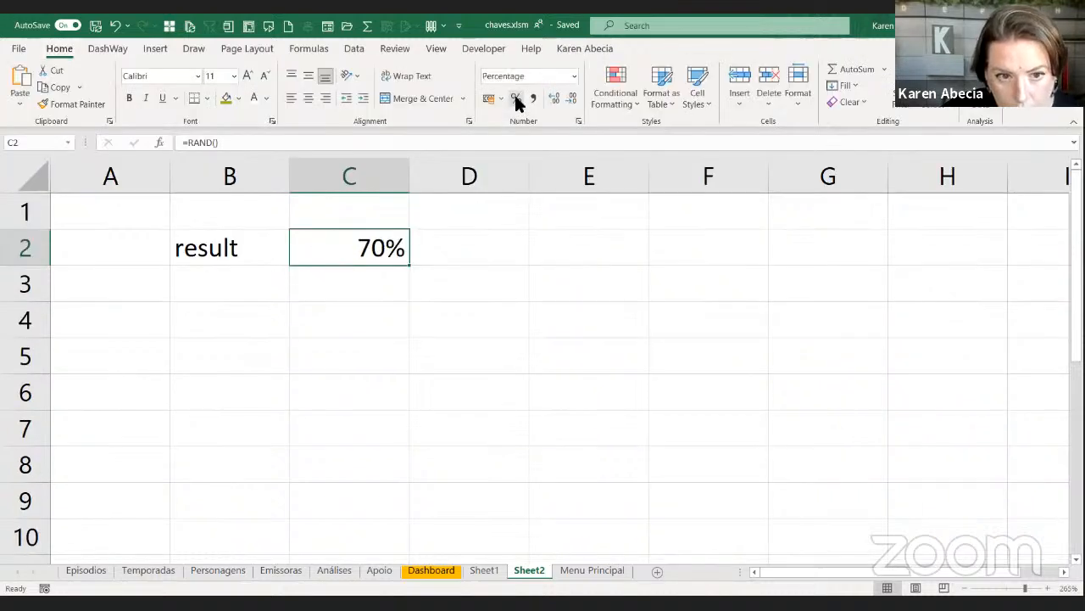
left_click(268, 393)
left_click(346, 273)
left_click(350, 258)
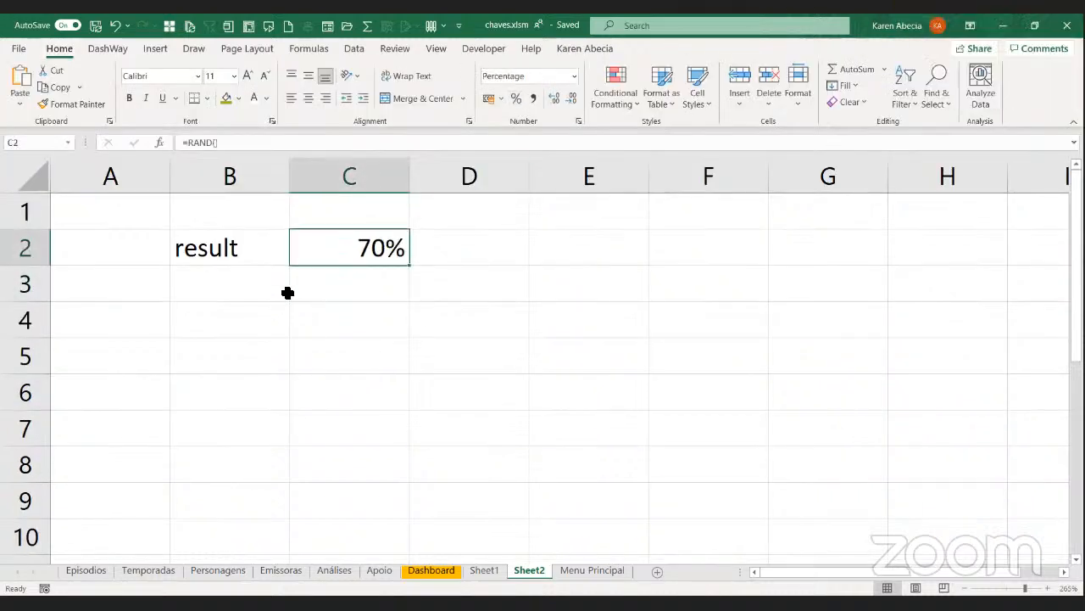
left_click(285, 355)
left_click(311, 322)
left_click(257, 351)
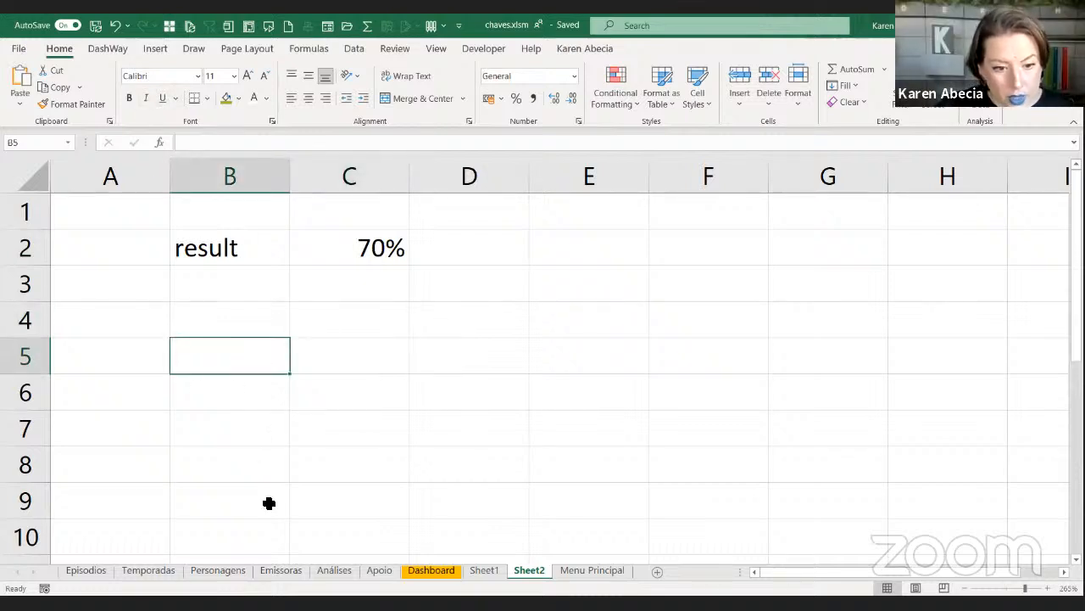
Insert the Cutout People stock image of the woman in red holding a phone
left_click(156, 49)
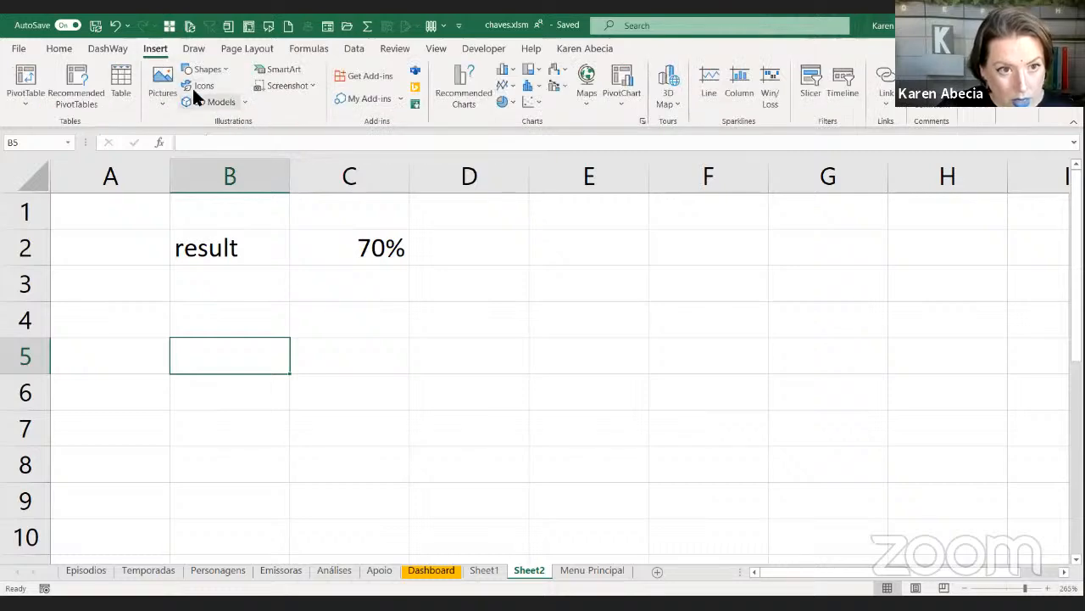
left_click(165, 106)
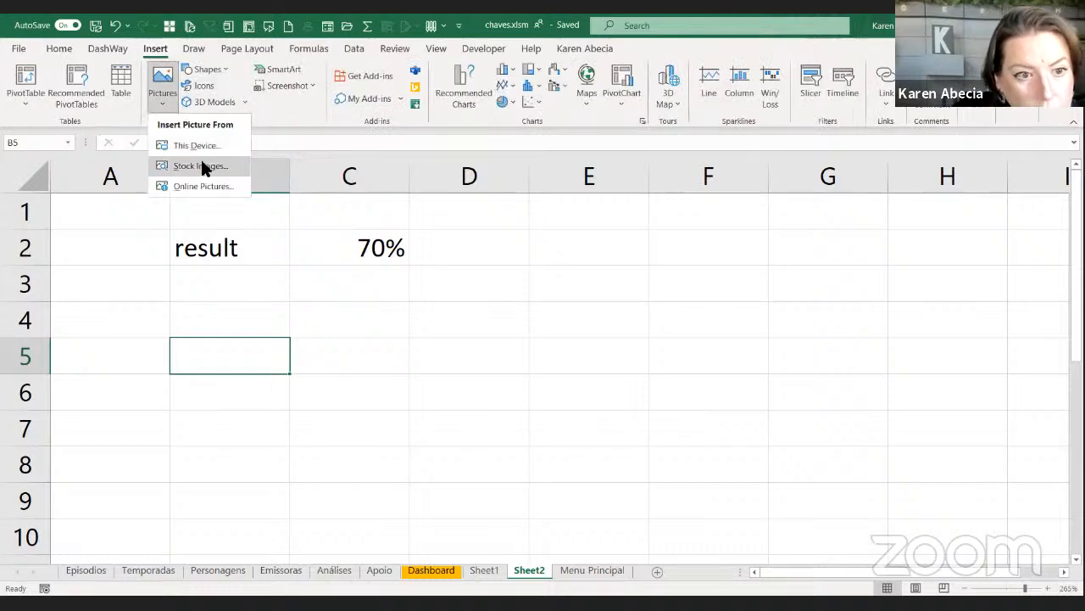
left_click(201, 166)
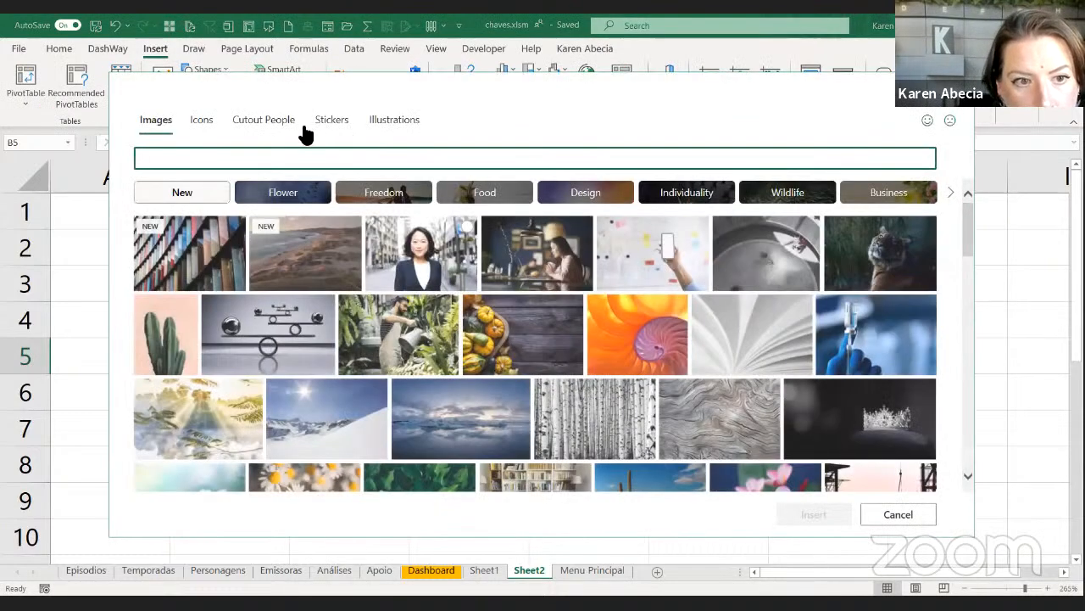
left_click(281, 123)
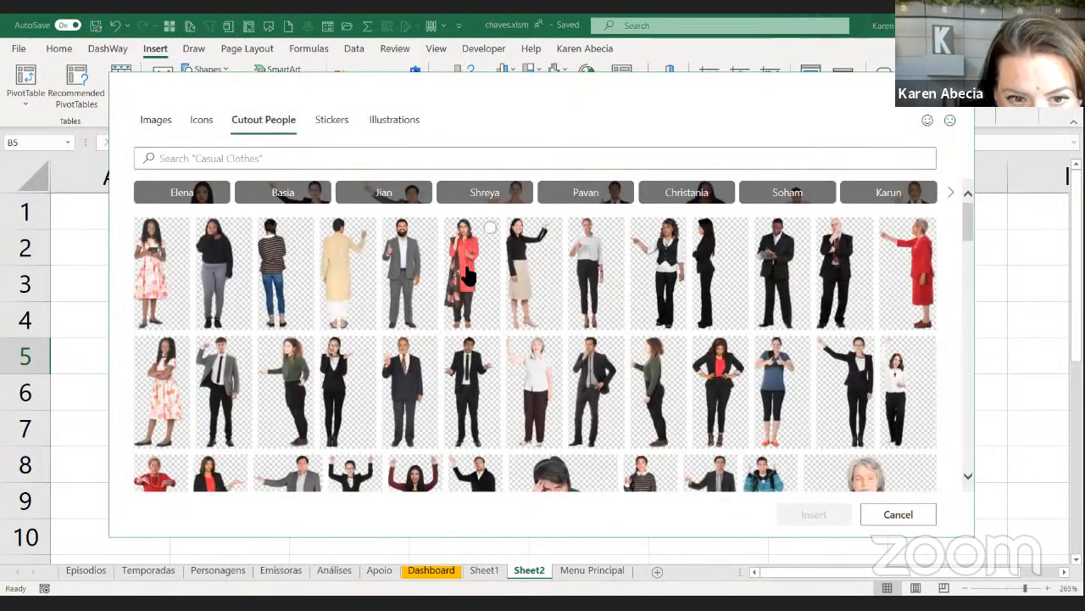
left_click(466, 273)
key("Return")
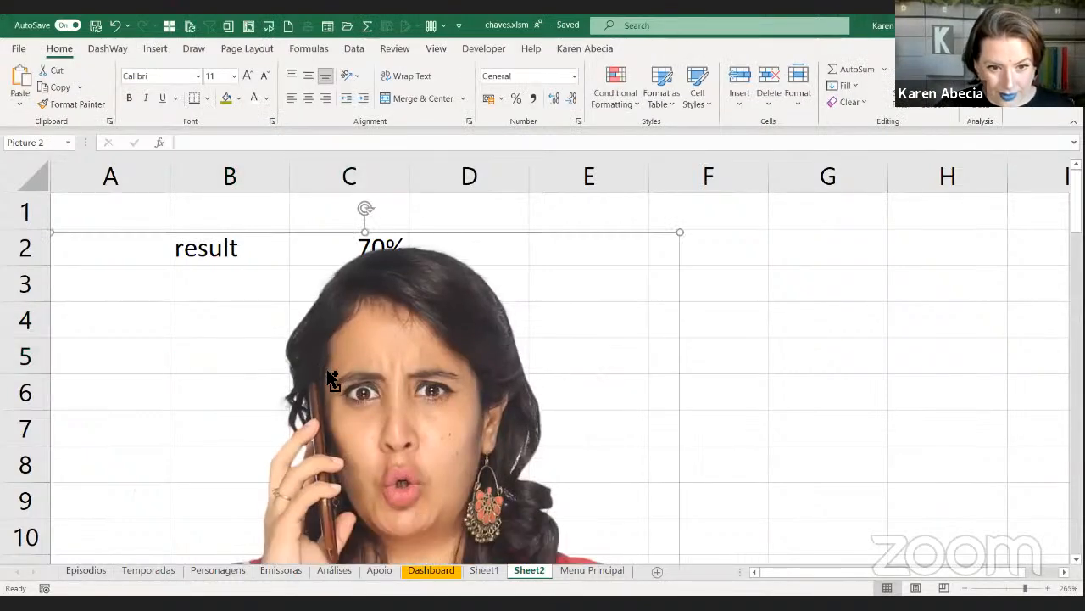
Shrink the woman's picture to about ten rows tall and place it across columns E and F
scroll(331, 379, "down", 1)
scroll(331, 379, "down", 4)
left_click_drag(466, 291, 467, 343)
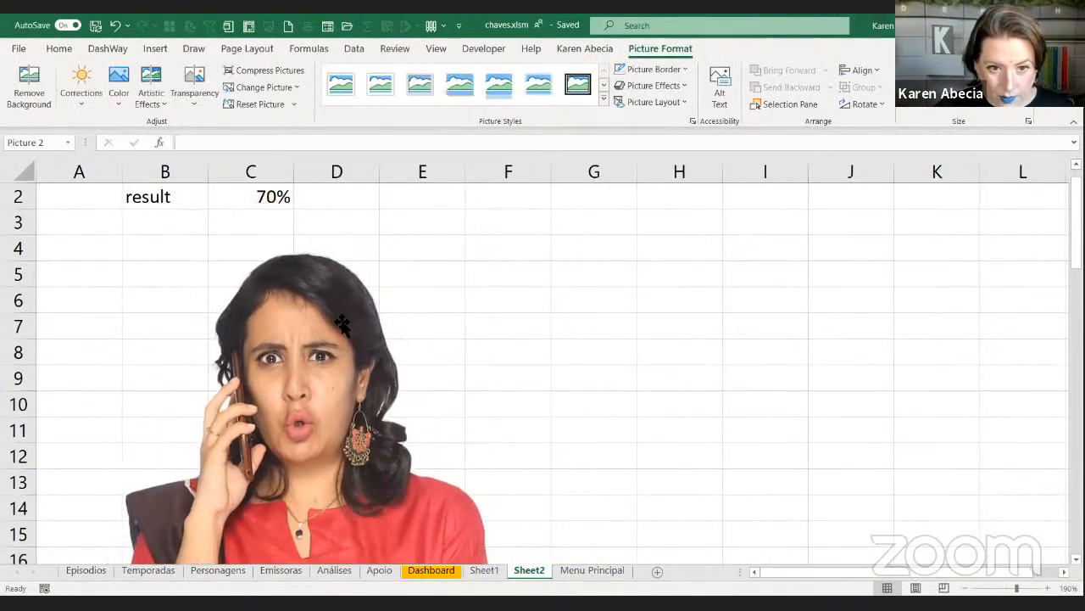
left_click_drag(399, 339, 347, 264)
left_click_drag(472, 225, 310, 491)
left_click_drag(375, 491, 441, 242)
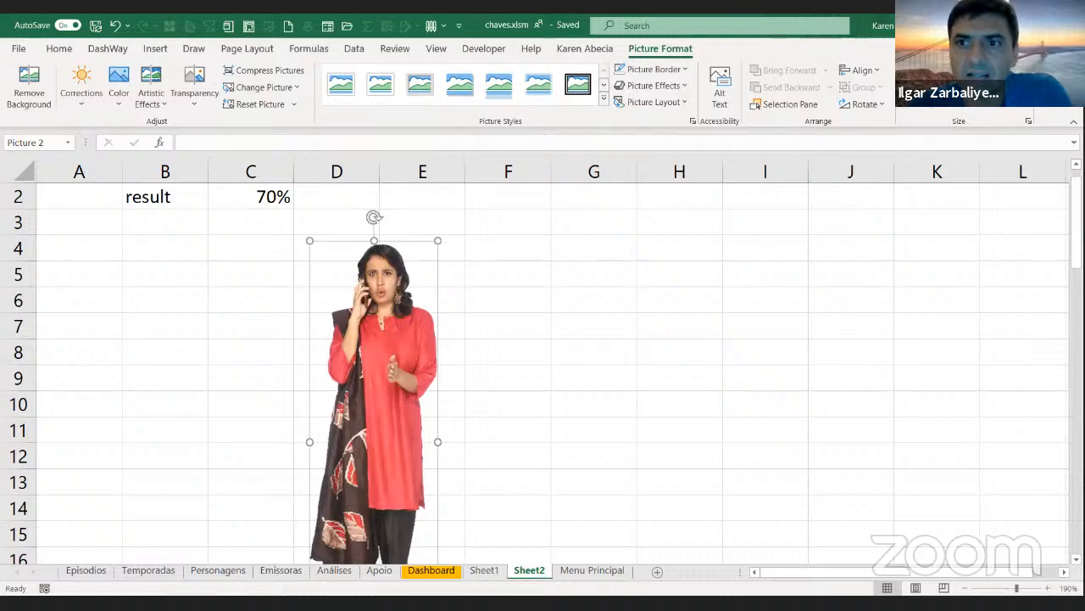
key("Return")
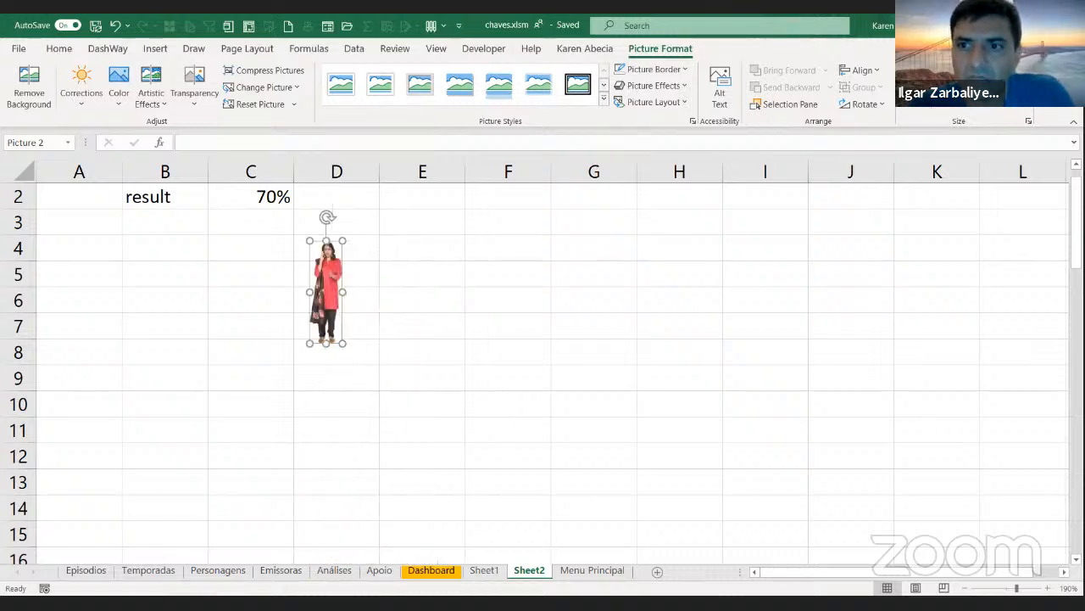
left_click_drag(341, 345, 393, 508)
left_click_drag(338, 392, 438, 387)
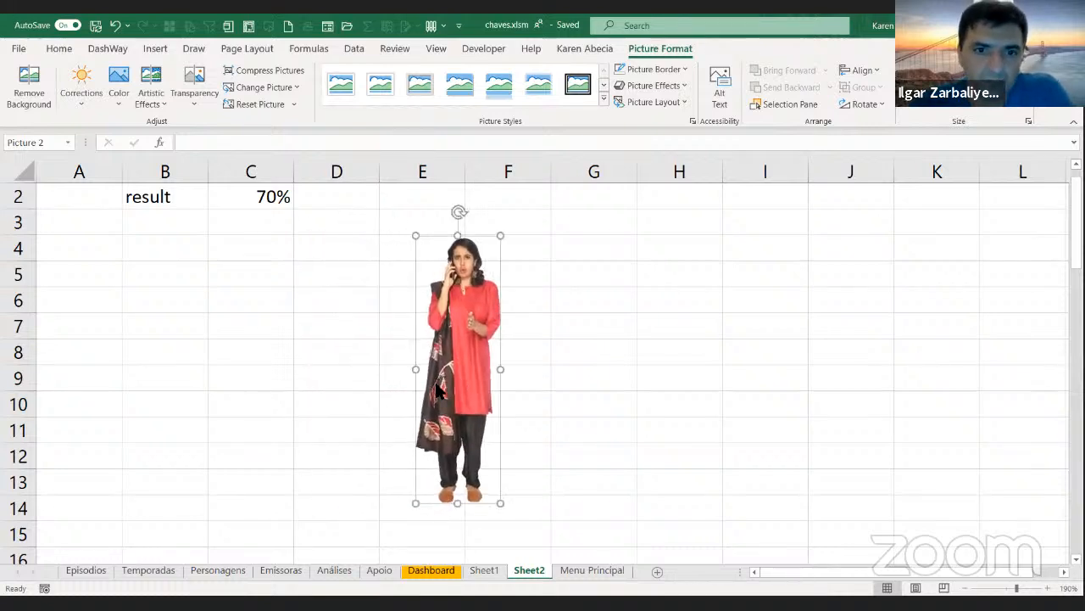
left_click_drag(609, 334, 492, 317)
scroll(510, 331, "up", 1)
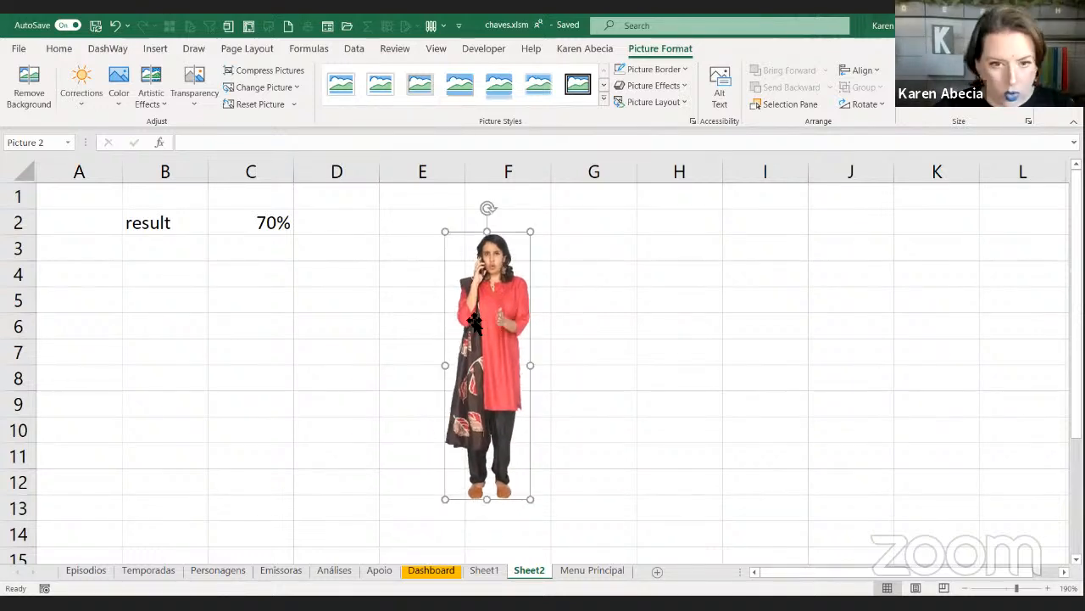
Move the picture to columns J and K and place a duplicate beside it over column I
left_click(579, 300)
left_click_drag(502, 338, 911, 319)
left_click_drag(910, 320, 788, 328)
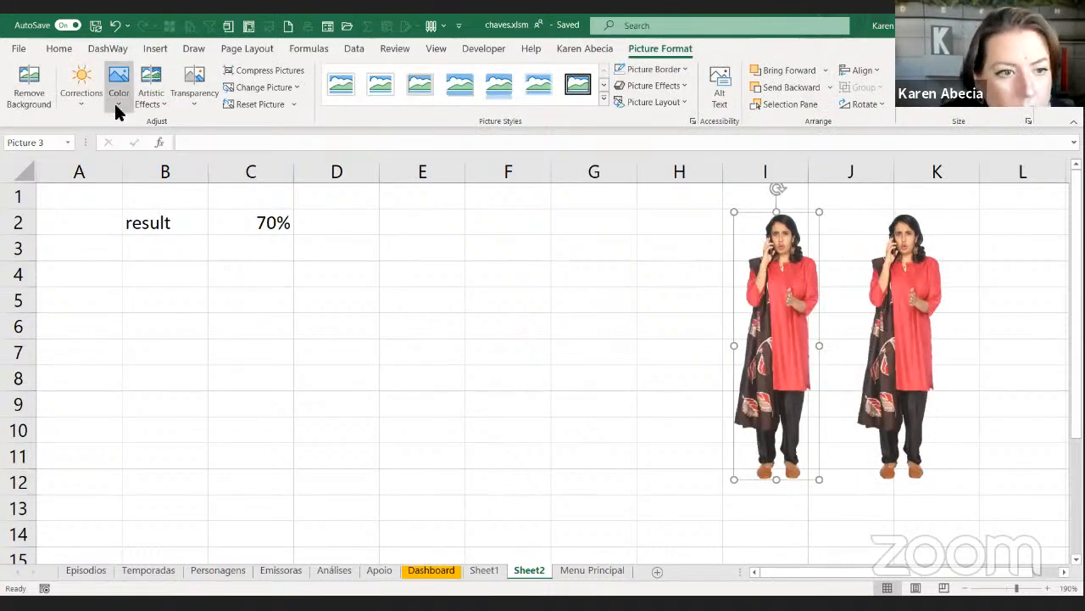
Recolor the duplicate picture over column I with the light gray preset
left_click(118, 104)
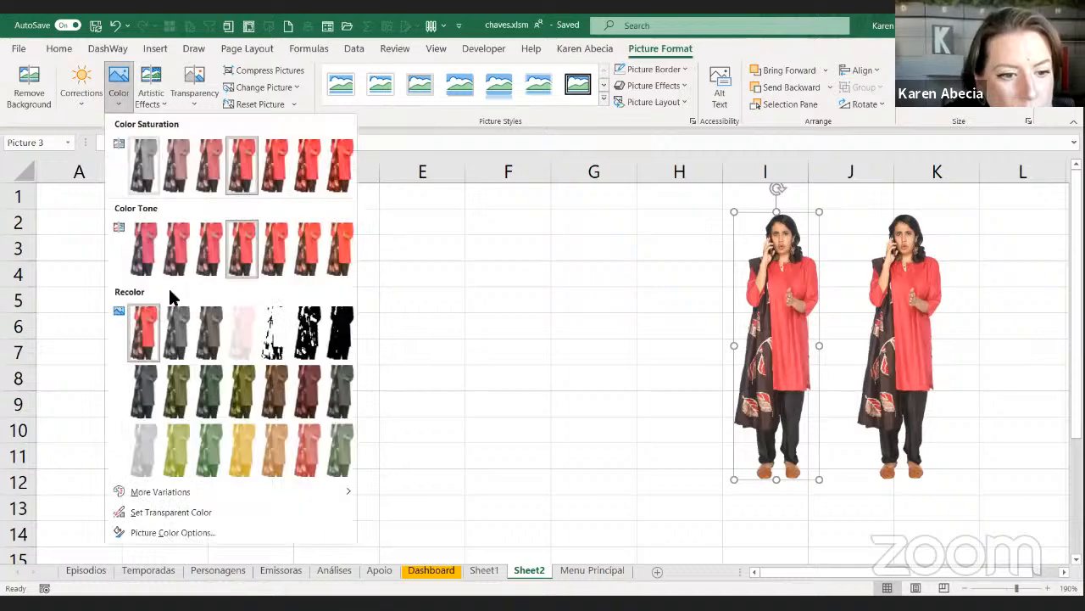
left_click(146, 445)
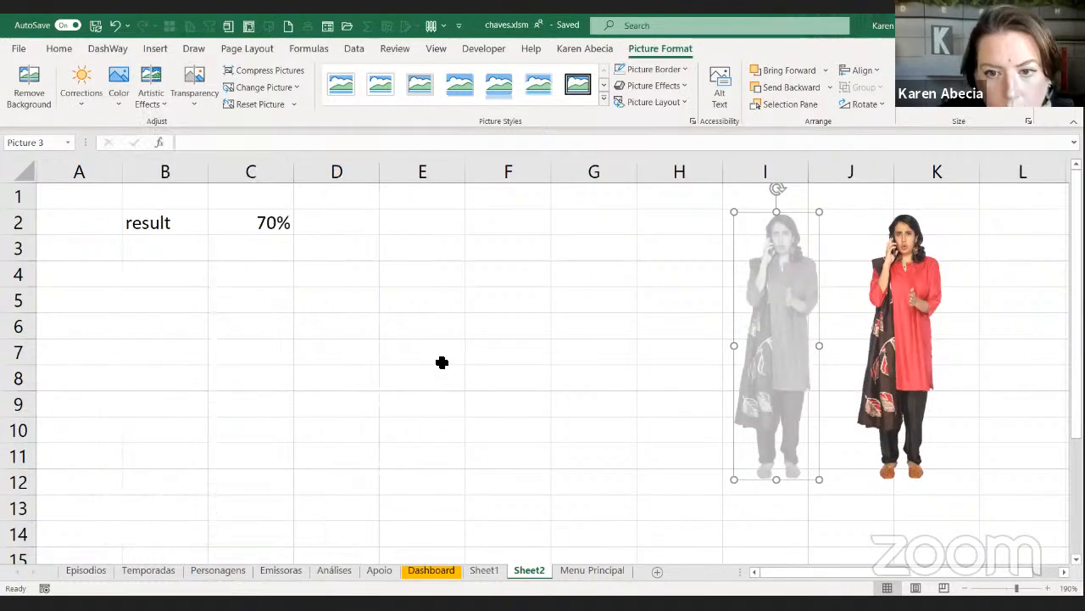
left_click(574, 346)
left_click(478, 370)
Replace the formula in cell C2 with the fixed value 100%
left_click(231, 265)
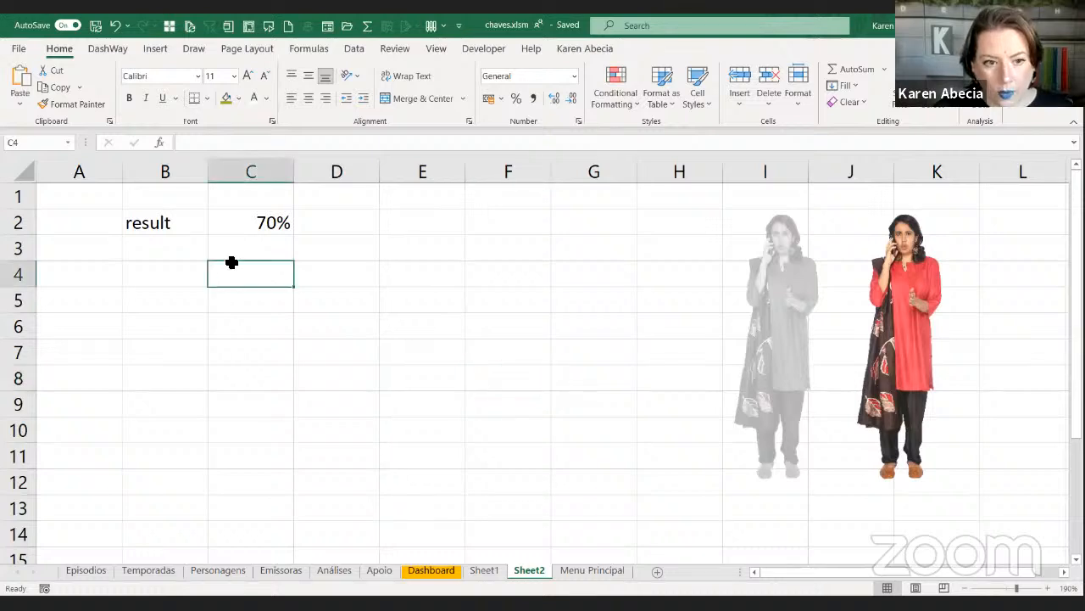
left_click(237, 251)
left_click(240, 227)
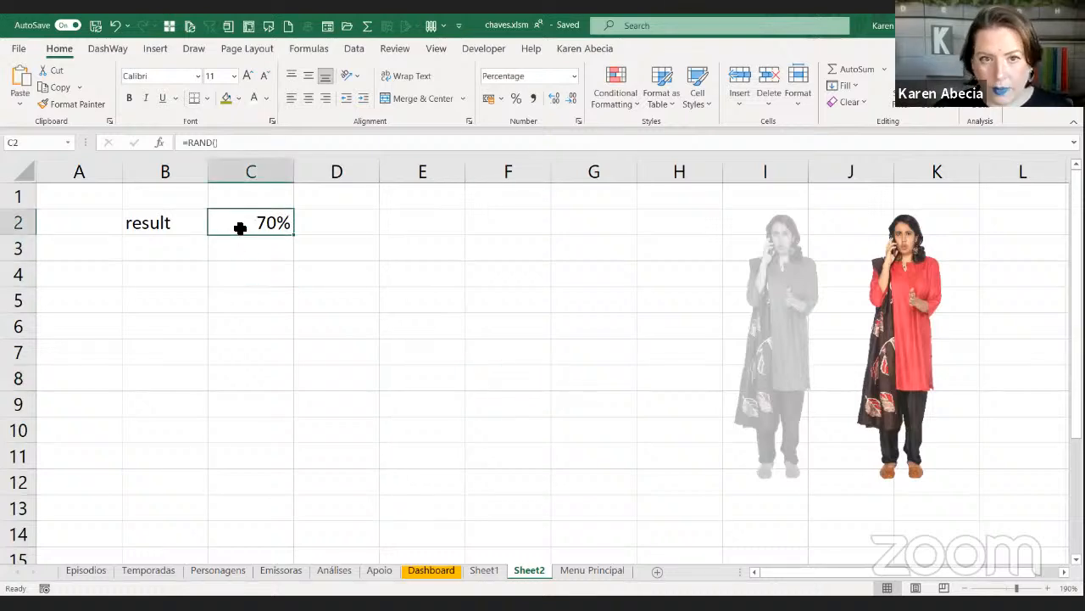
type("100")
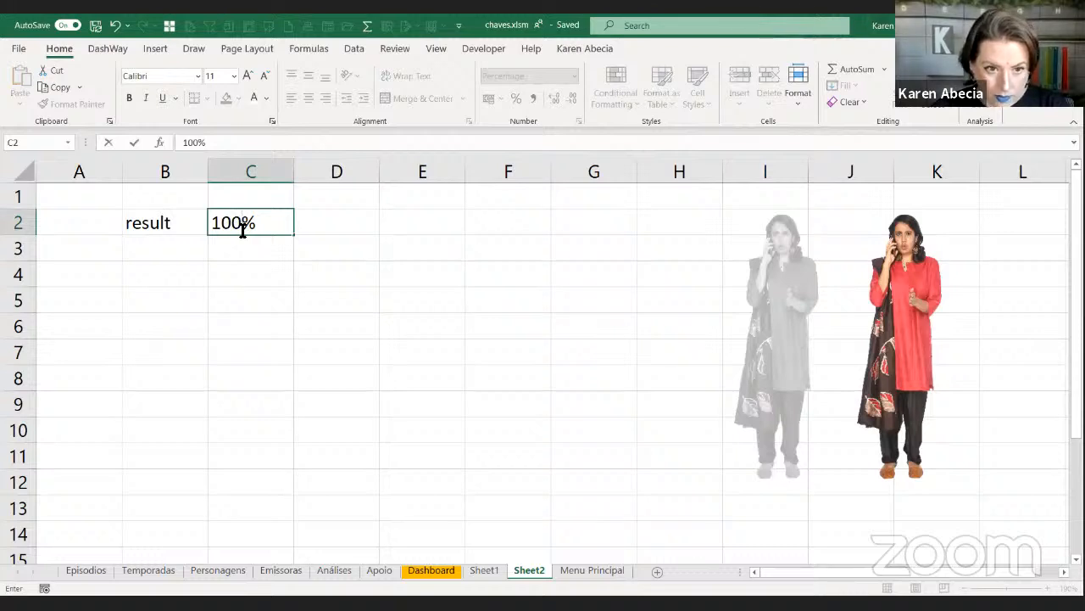
key("Return")
Insert a 2-D clustered column chart from the range B2:C2
left_click_drag(184, 218, 235, 220)
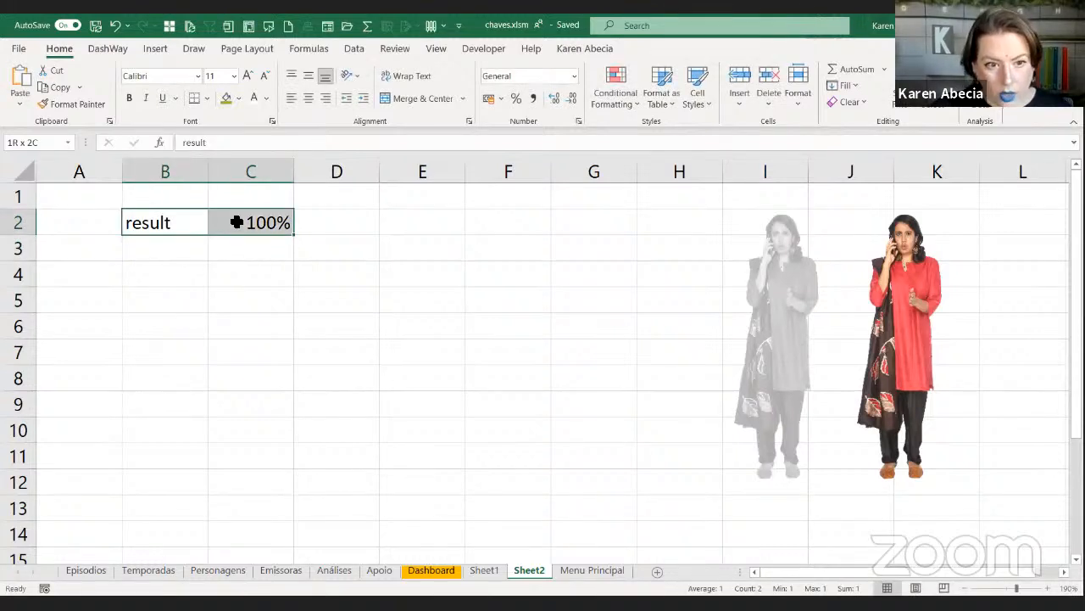
left_click(153, 51)
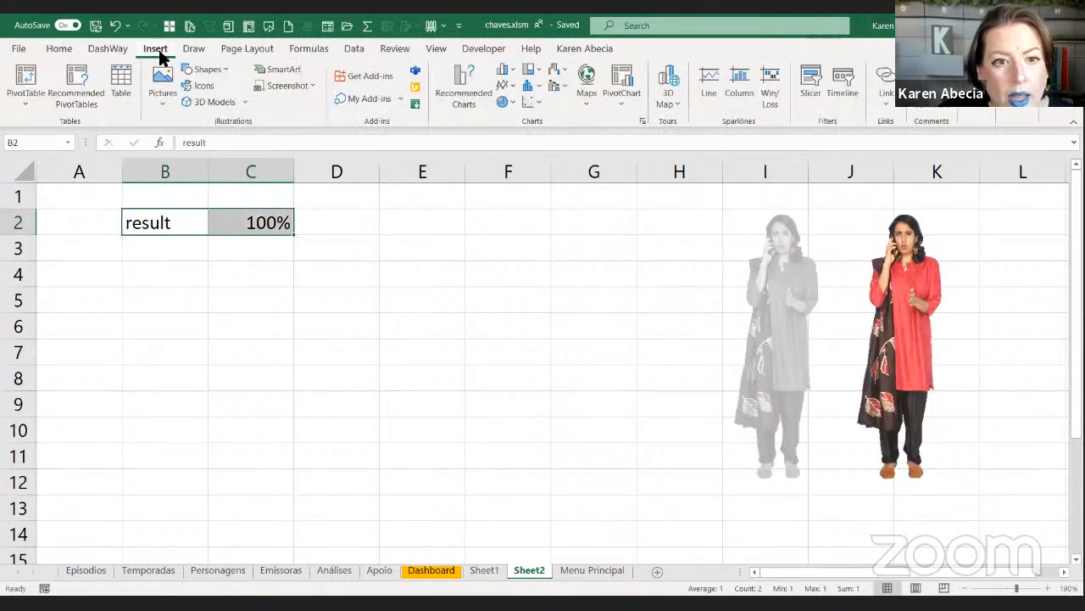
left_click(502, 75)
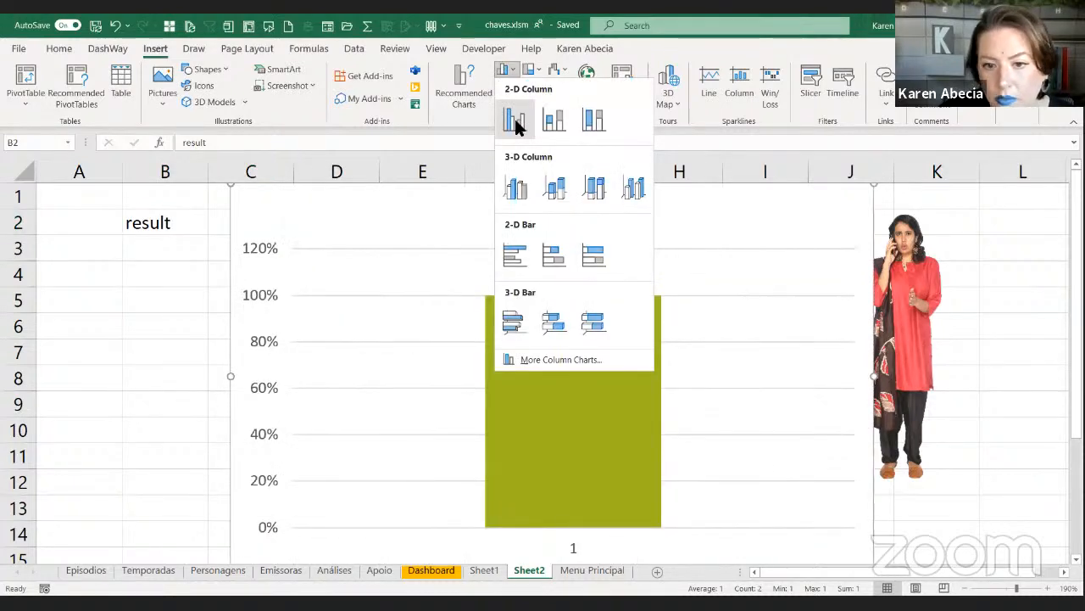
left_click(514, 121)
Shrink the result chart and place it below the data, across about columns B to F
left_click_drag(873, 185, 594, 291)
left_click_drag(609, 475, 607, 507)
left_click(263, 340)
left_click_drag(242, 274, 177, 266)
Fix the result chart's vertical axis bounds at a minimum of 0 and a maximum of 1
left_click(178, 324)
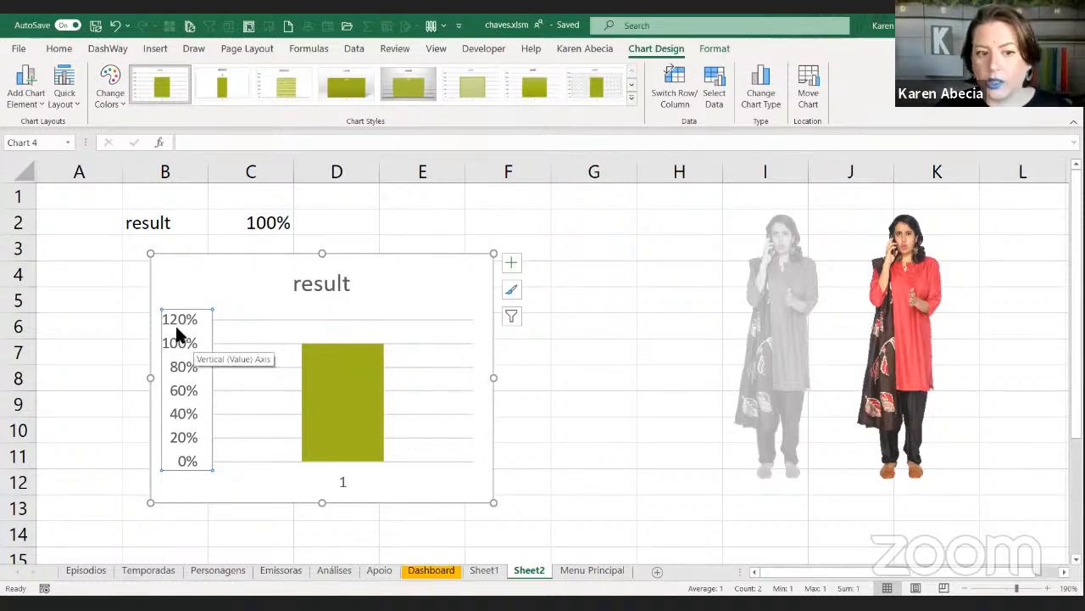
right_click(176, 316)
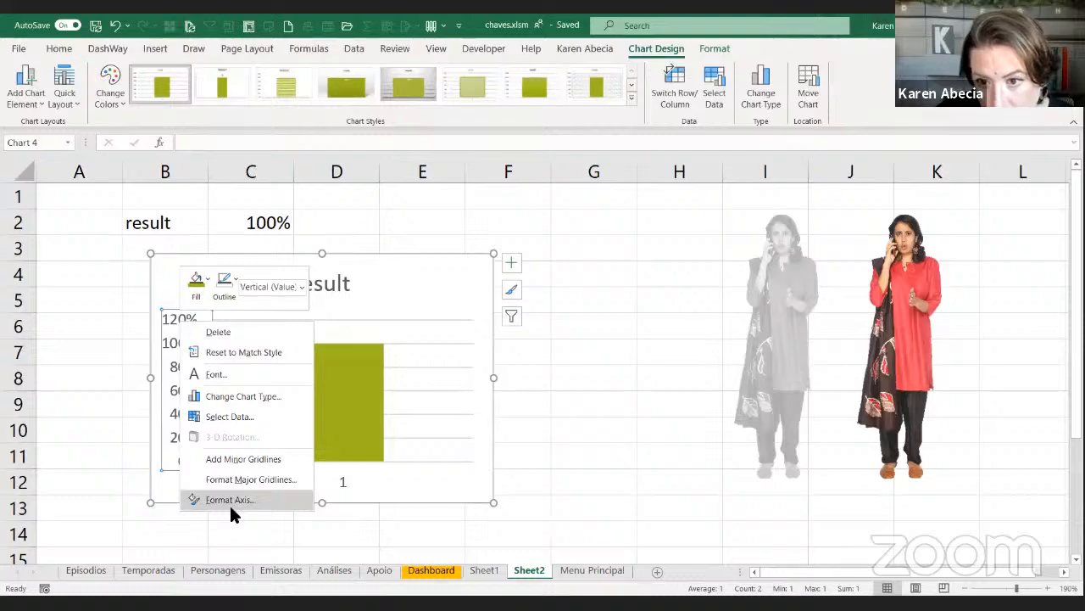
left_click(229, 500)
left_click(993, 285)
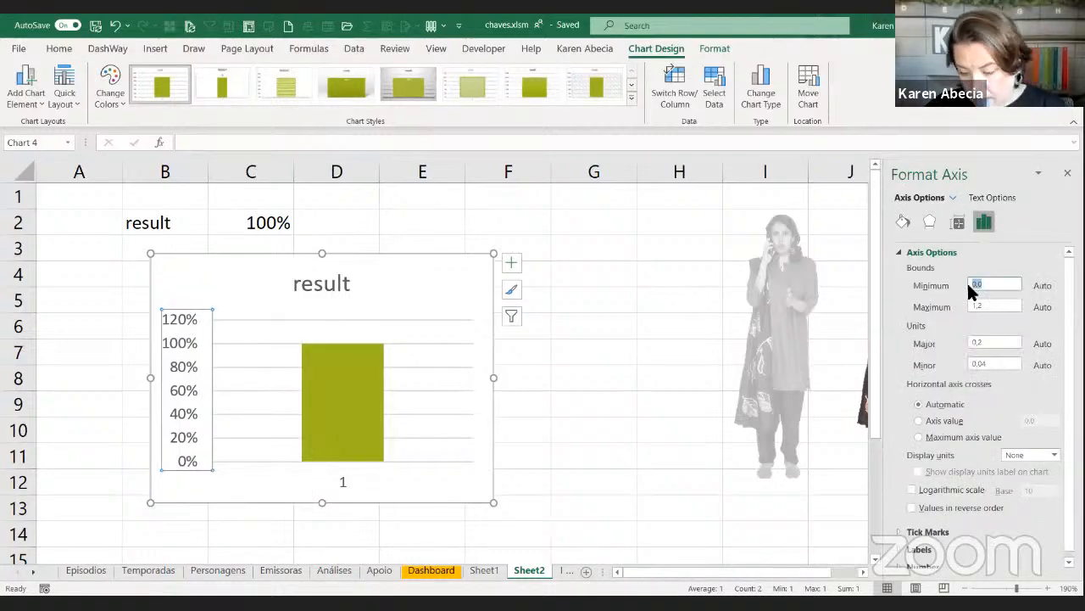
type("0")
key("Return")
left_click(1011, 309)
type("1")
key("Return")
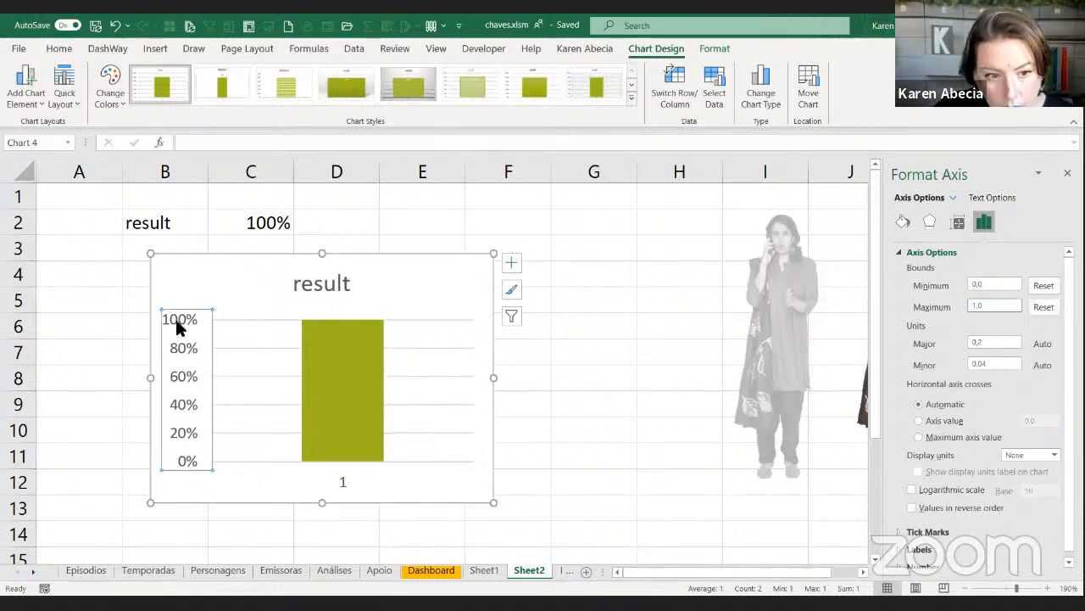
Delete the vertical axis, title, gridlines and horizontal axis from the result chart
key("Delete")
left_click(311, 286)
key("Delete")
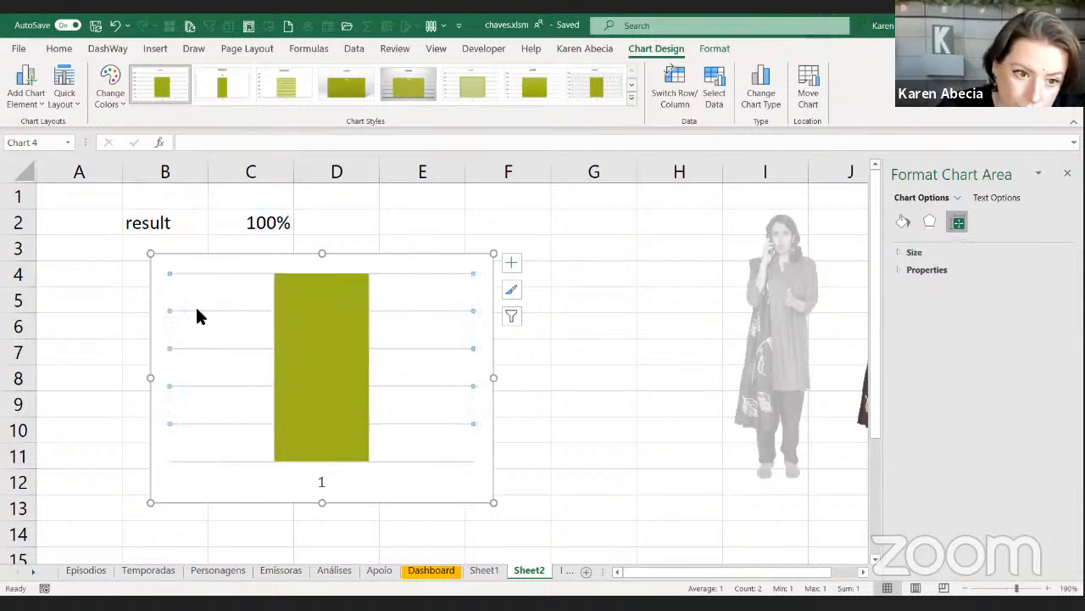
left_click(298, 313)
key("Delete")
left_click(322, 479)
key("Delete")
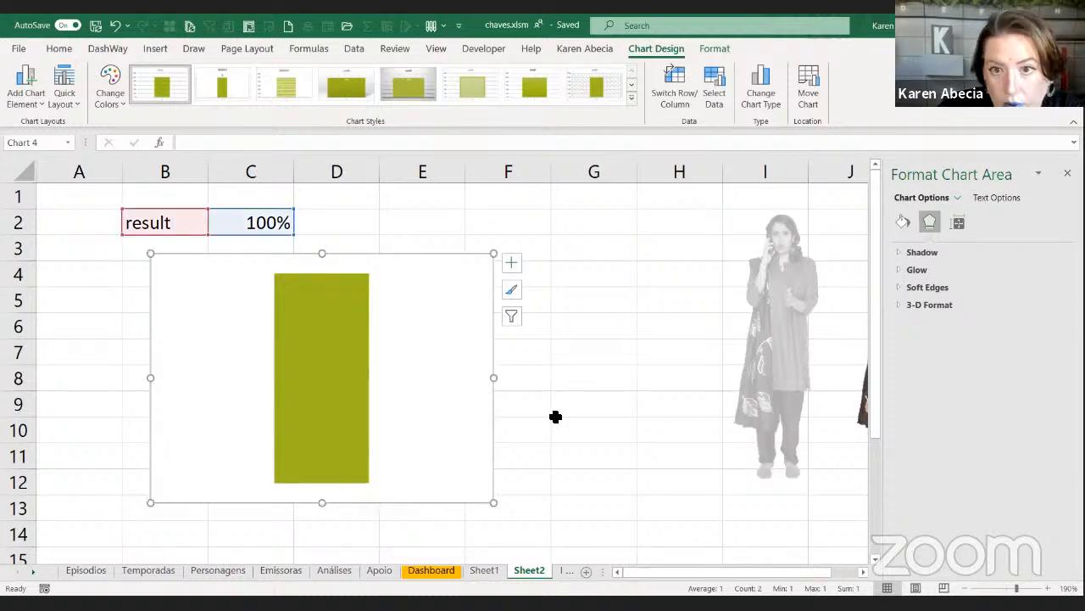
Remove the chart's outline, narrow the chart and move it to about columns D to G
left_click(715, 49)
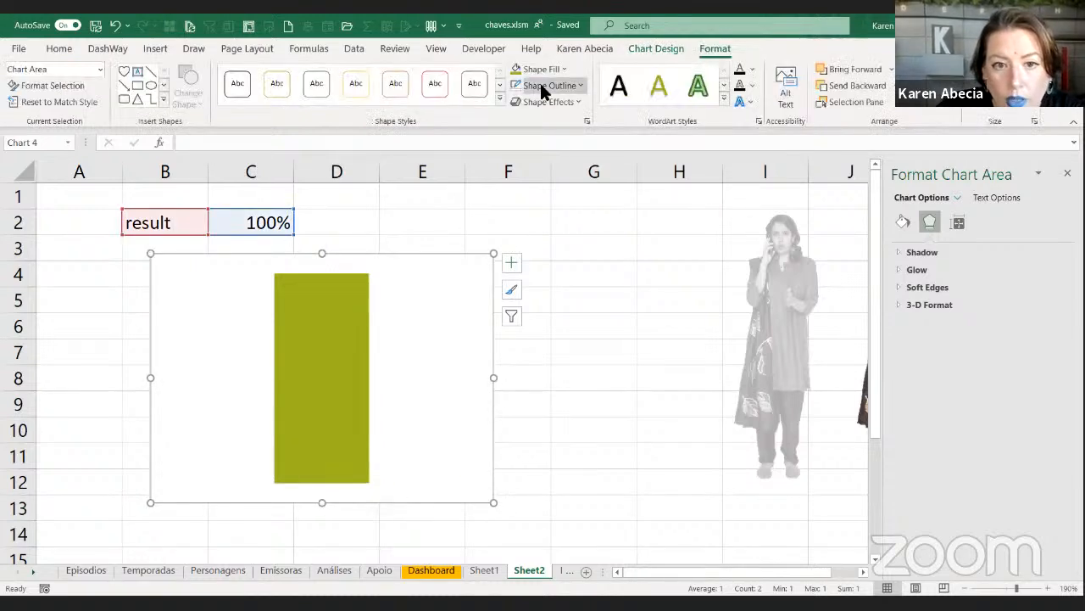
left_click(544, 87)
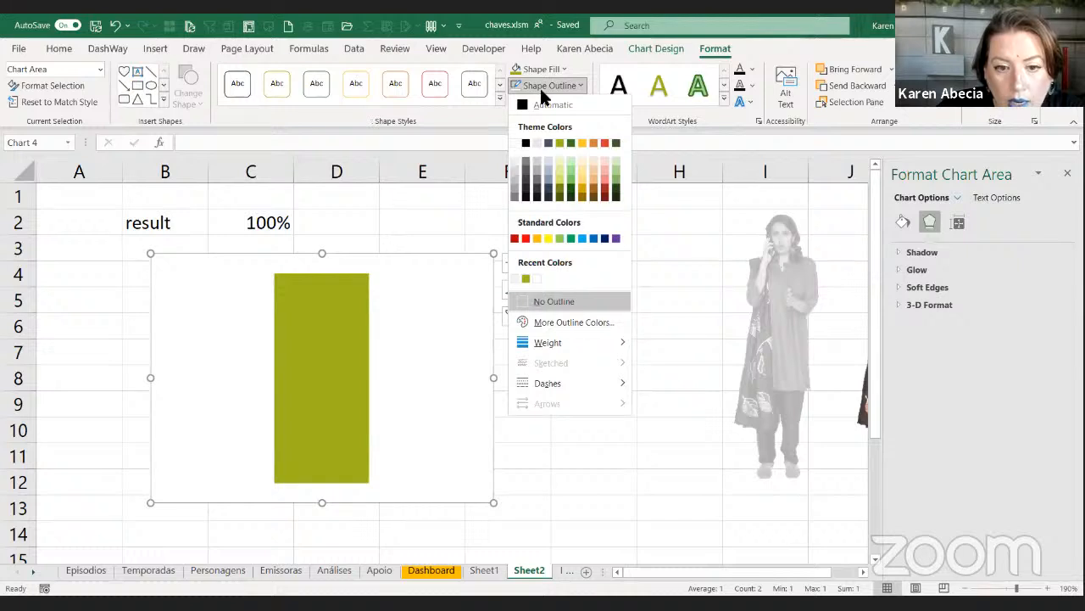
left_click_drag(493, 378, 384, 412)
left_click_drag(333, 259, 536, 245)
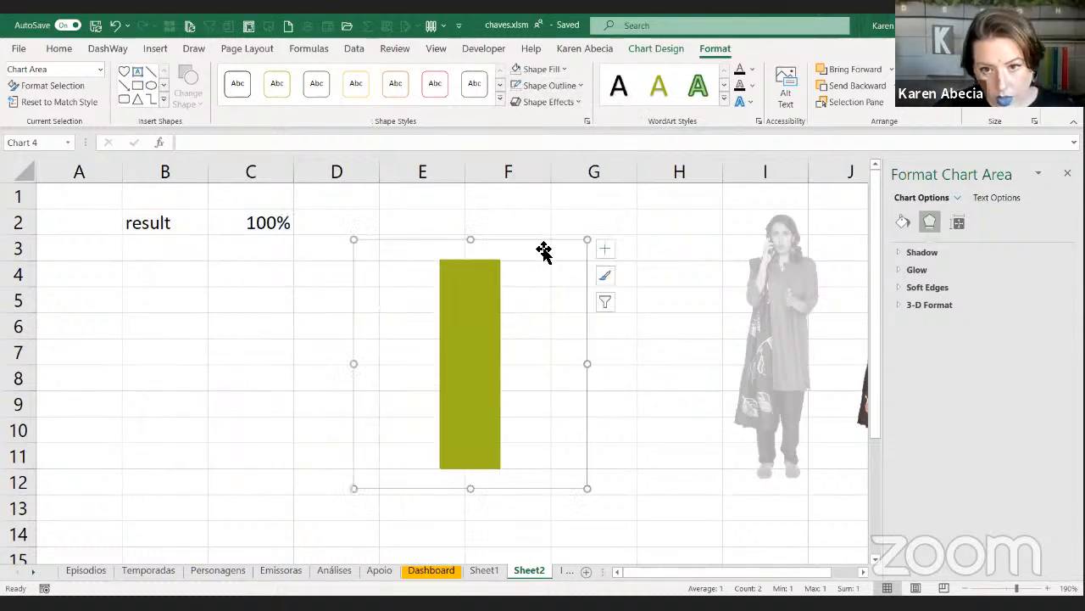
Move the colored picture below the result label and paste a copy of it as the fill of the chart's column
left_click(860, 422)
left_click(1066, 174)
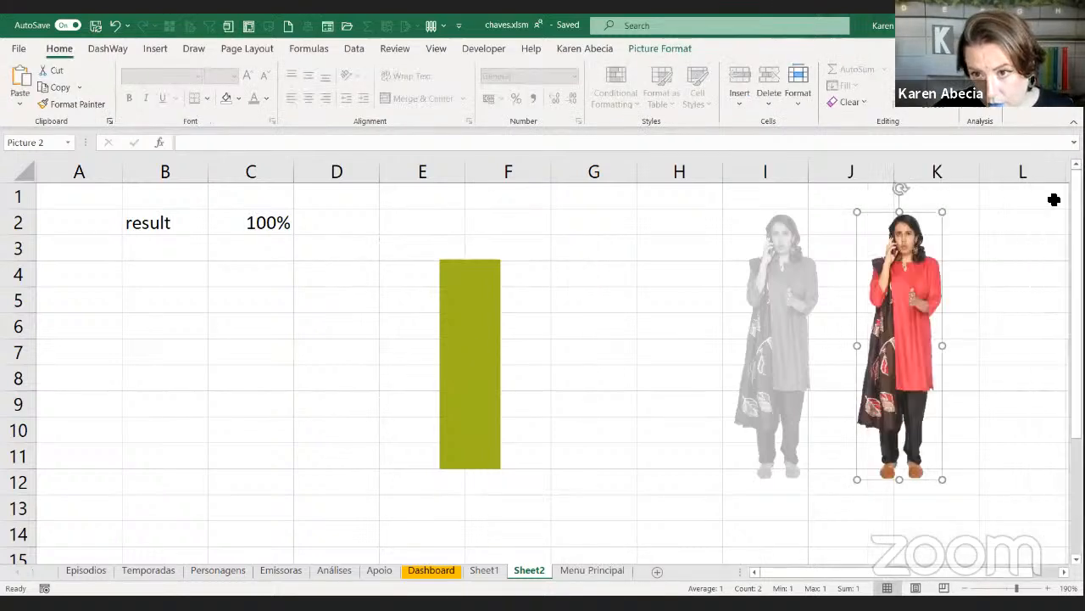
left_click(997, 308)
left_click_drag(933, 303, 163, 362)
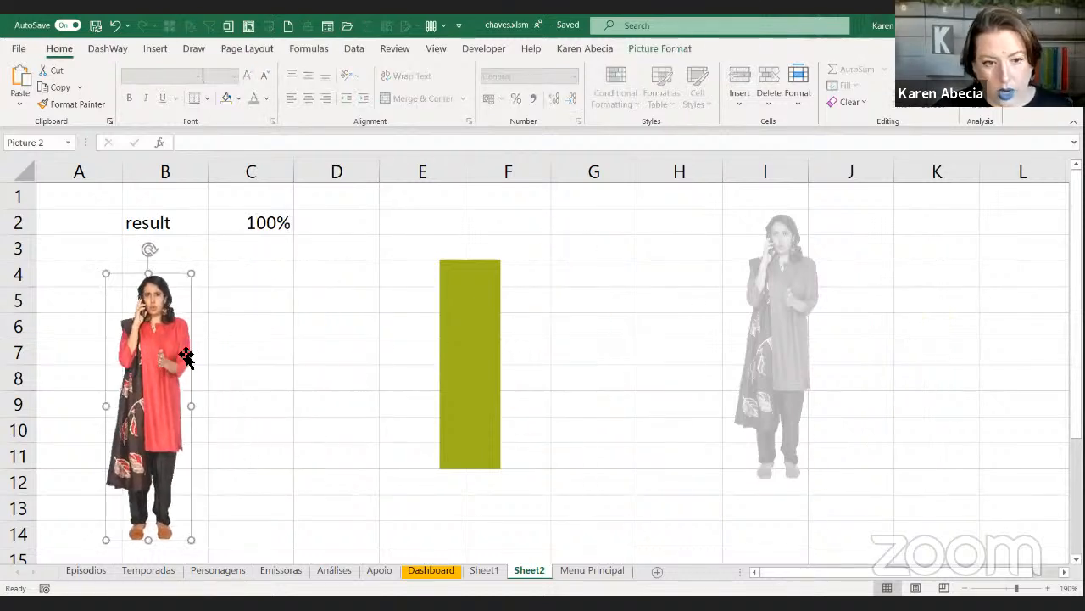
left_click(455, 326)
key("ctrl+v")
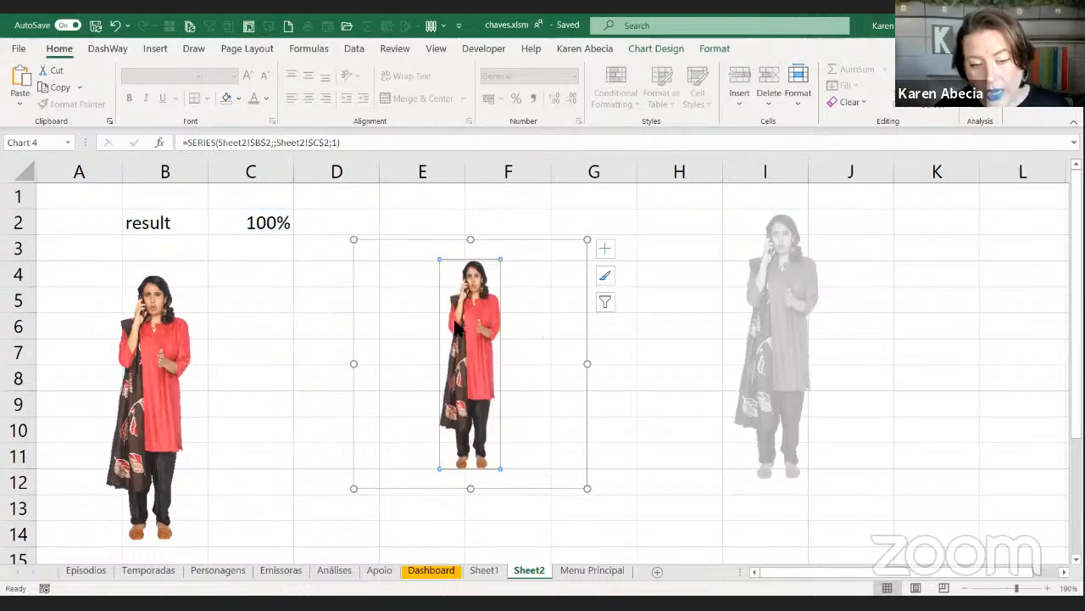
Try 20% in cell C2 to test the picture fill, and undo the change
left_click(274, 226)
type("20")
key("Return")
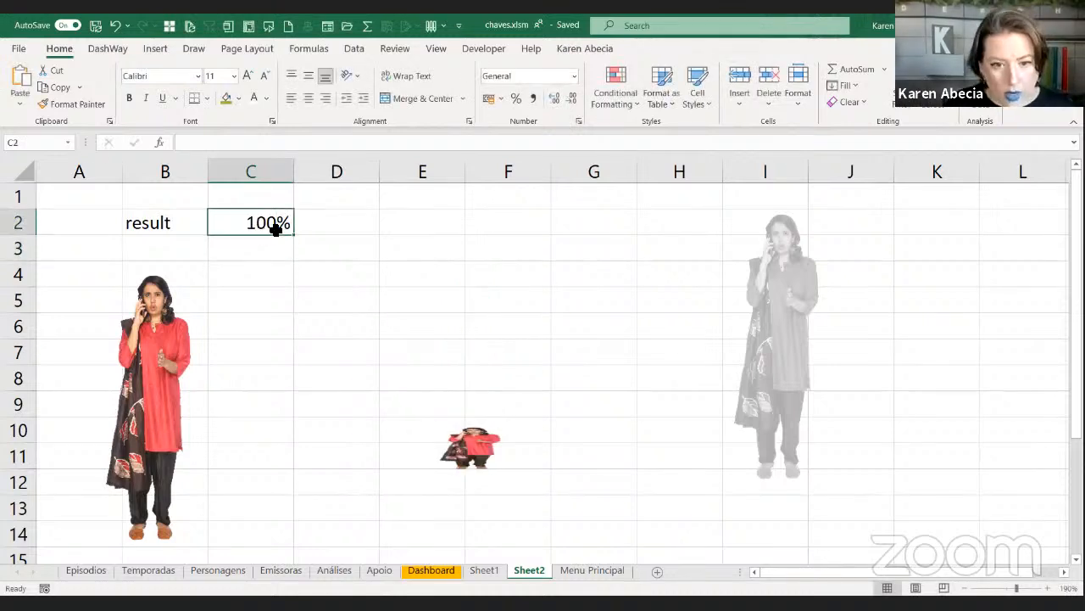
key("ctrl+z")
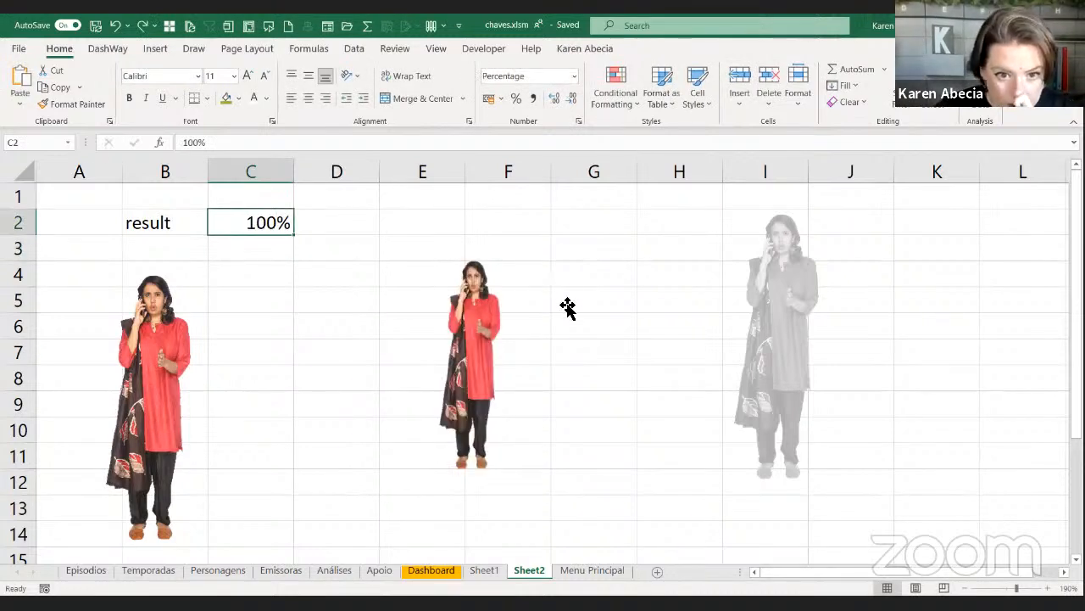
Change the column's picture fill from stretched to Stack
left_click(470, 310)
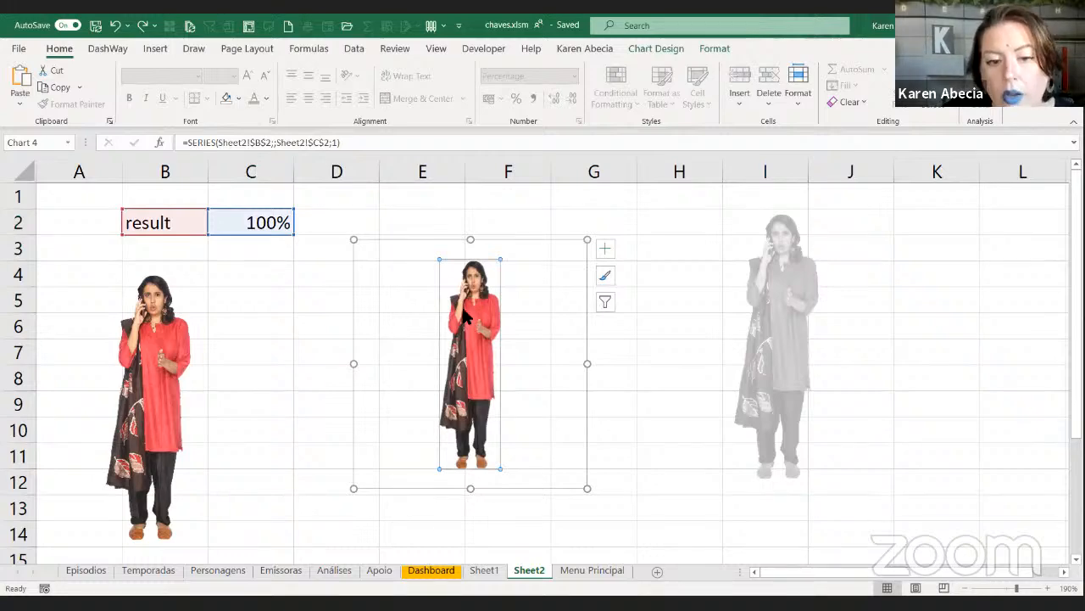
right_click(465, 316)
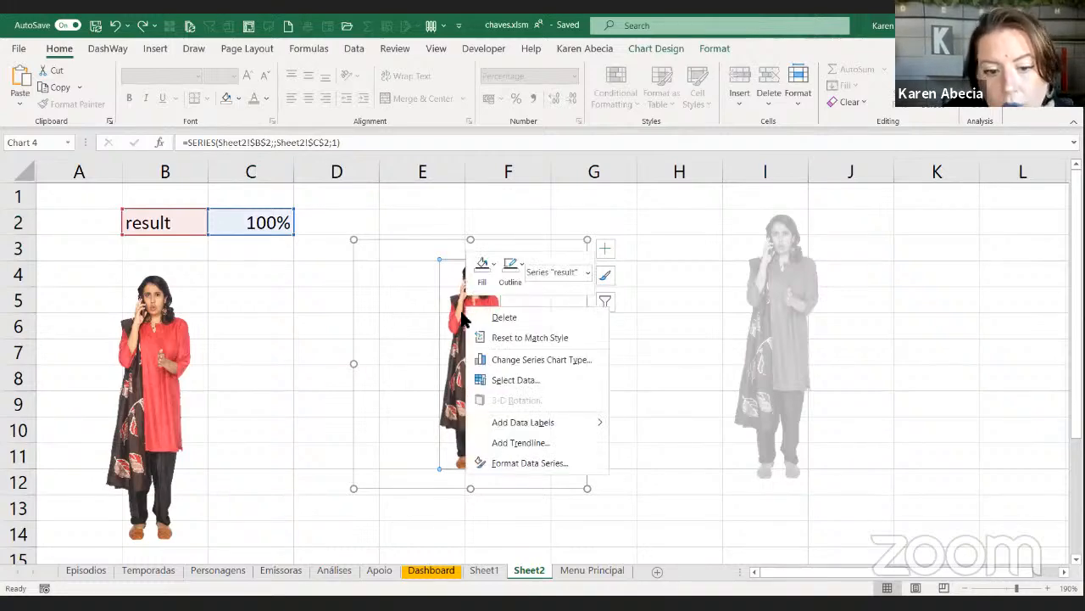
left_click(516, 465)
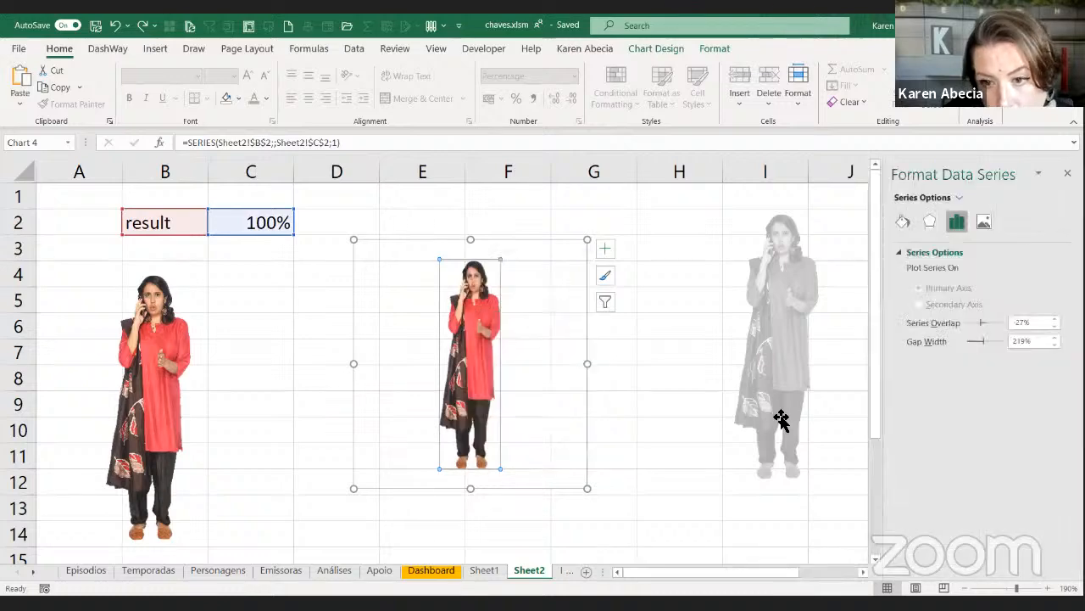
left_click(903, 222)
left_click(906, 252)
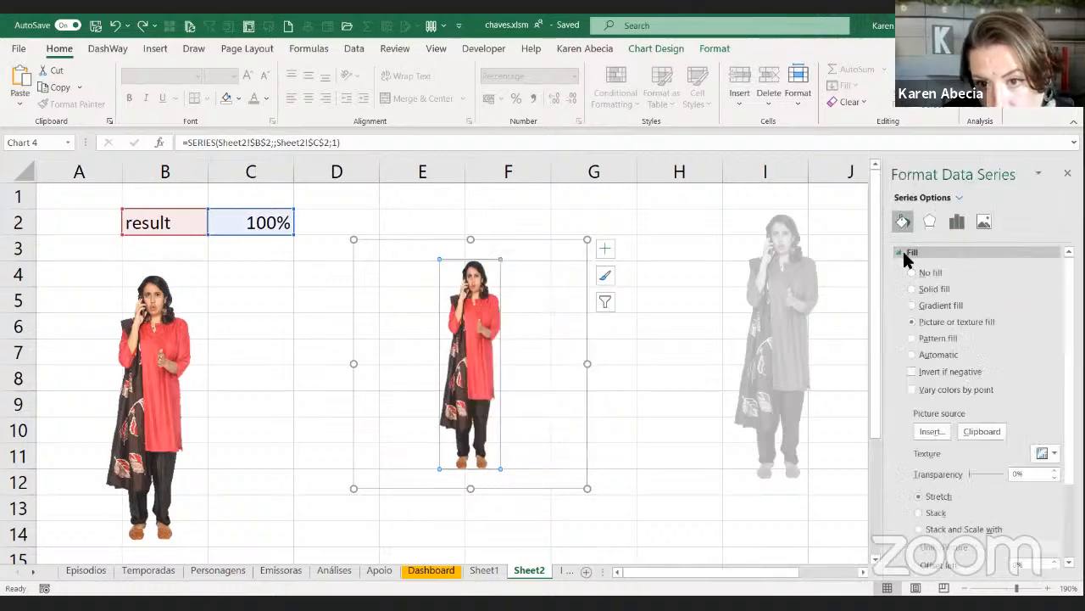
scroll(983, 390, "down", 3)
left_click(934, 449)
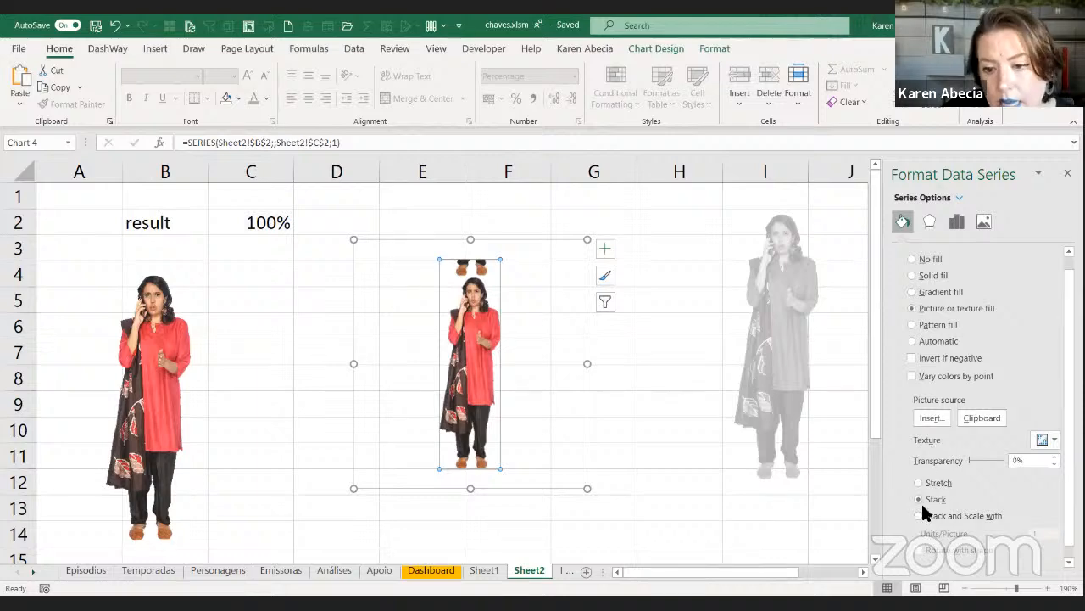
Reduce the chart's height from its upper edge until the stacked fill shows only one complete figure
left_click(271, 292)
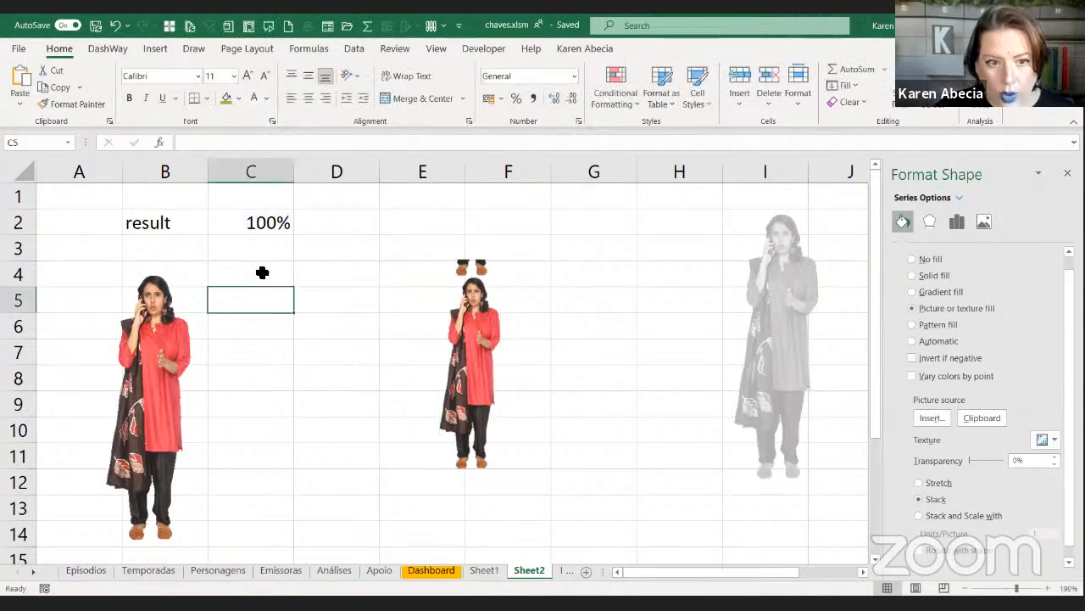
left_click(269, 225)
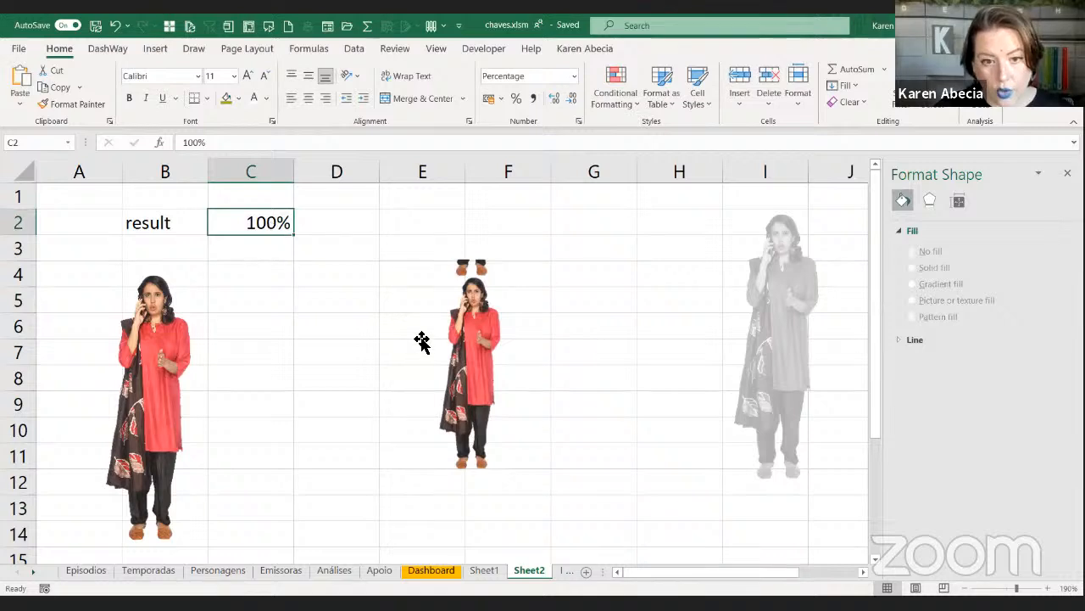
left_click(452, 351)
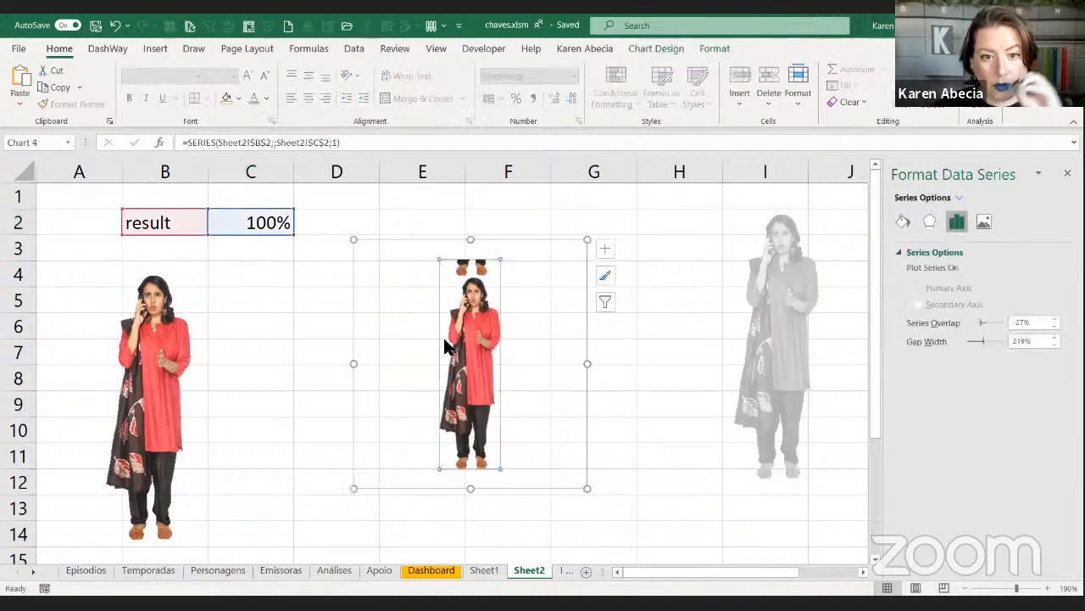
left_click(474, 244)
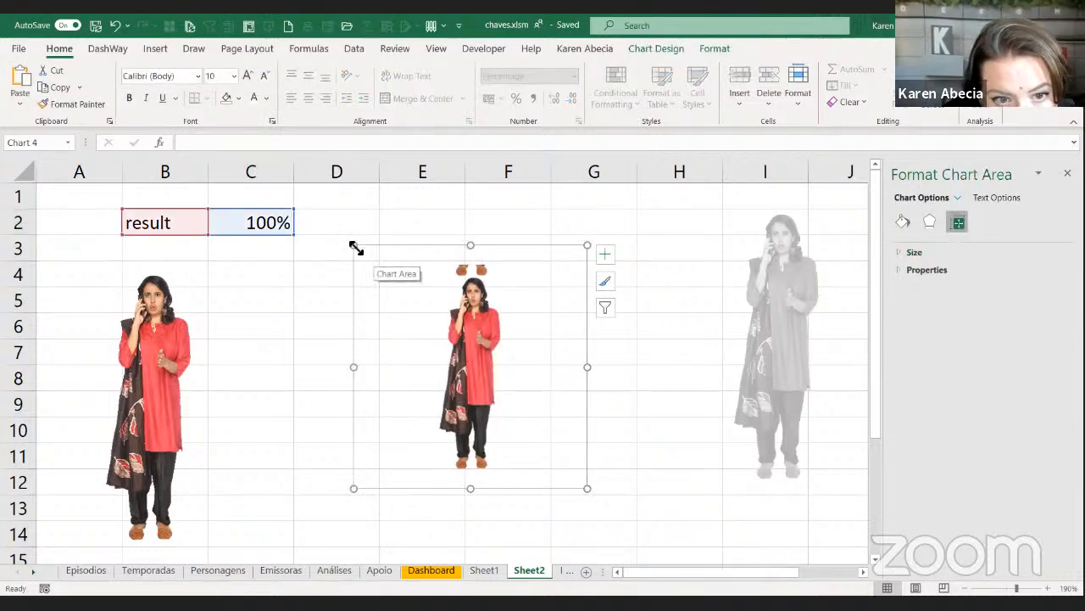
left_click_drag(356, 247, 355, 259)
left_click_drag(472, 258, 472, 261)
left_click_drag(473, 261, 472, 259)
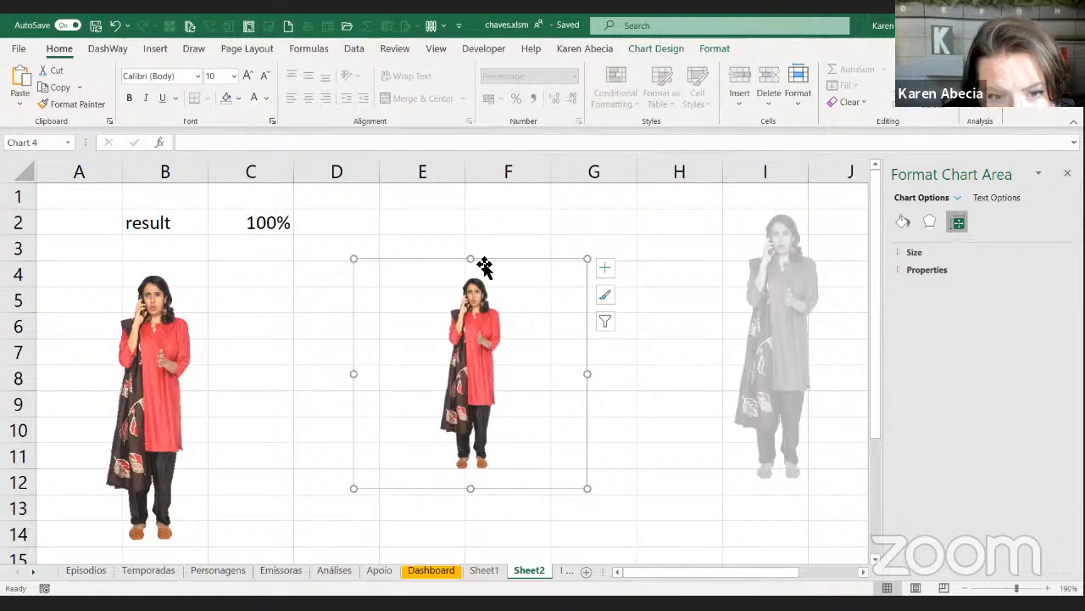
Shrink the gray picture to the size of the chart's figure and align it exactly behind the chart
left_click(780, 372)
left_click_drag(778, 366, 579, 351)
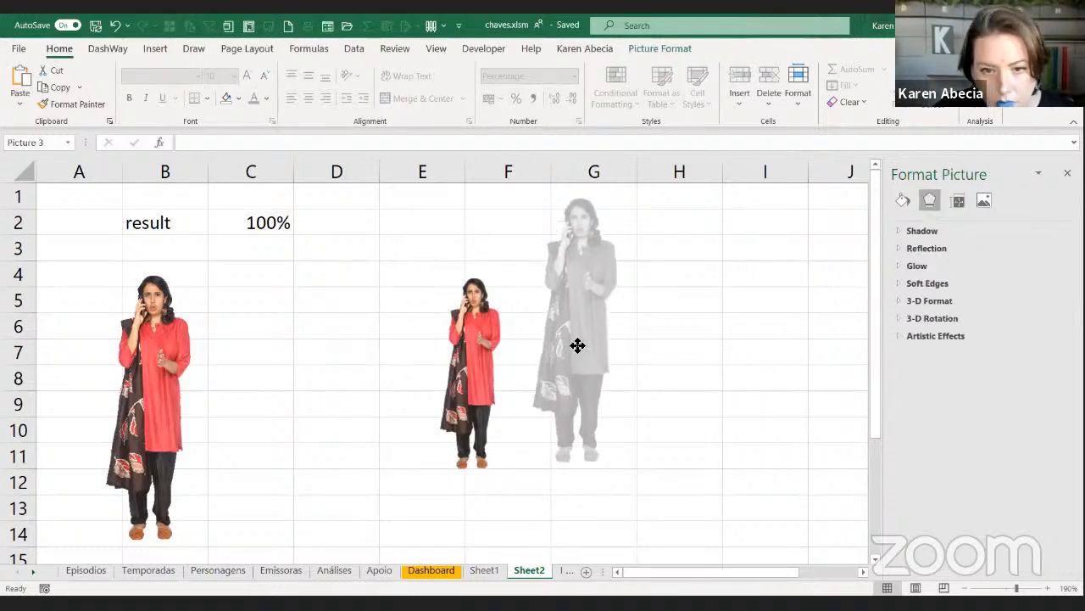
left_click_drag(637, 208, 581, 281)
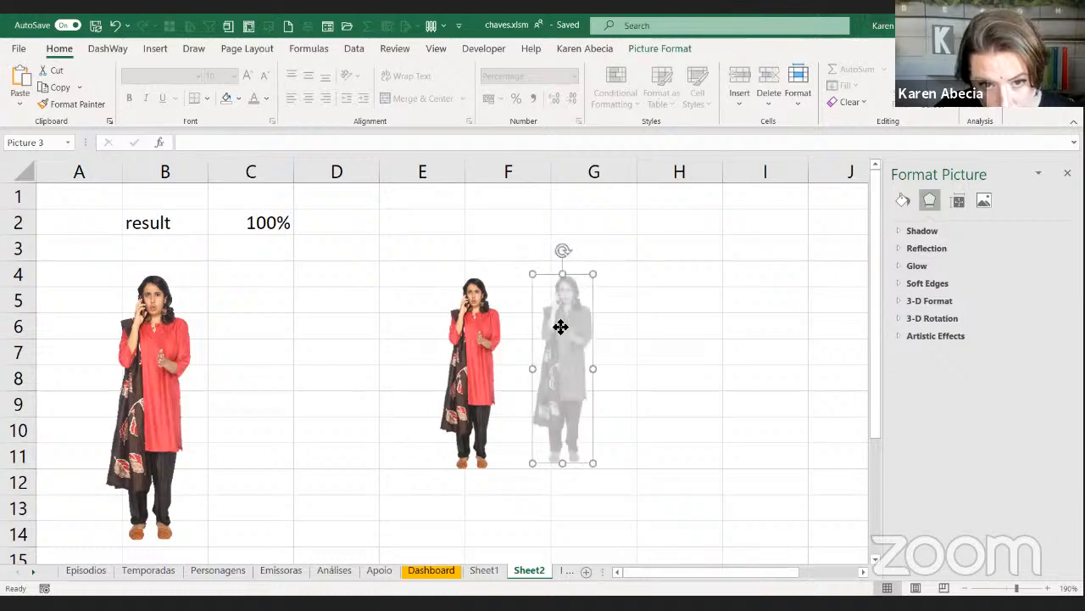
left_click(486, 331)
left_click(537, 365)
left_click_drag(536, 364, 501, 346)
left_click(589, 343)
left_click(592, 346)
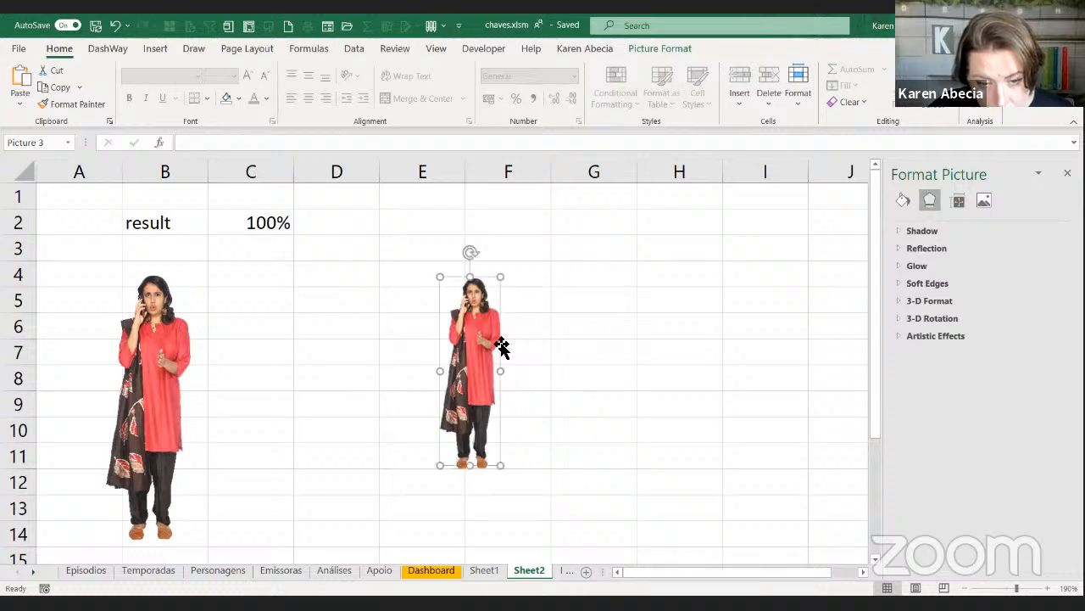
Test the partial coloring by entering 20%, 30%, 35% and 45% in turn in cell C2
left_click(243, 225)
type("20")
key("Return")
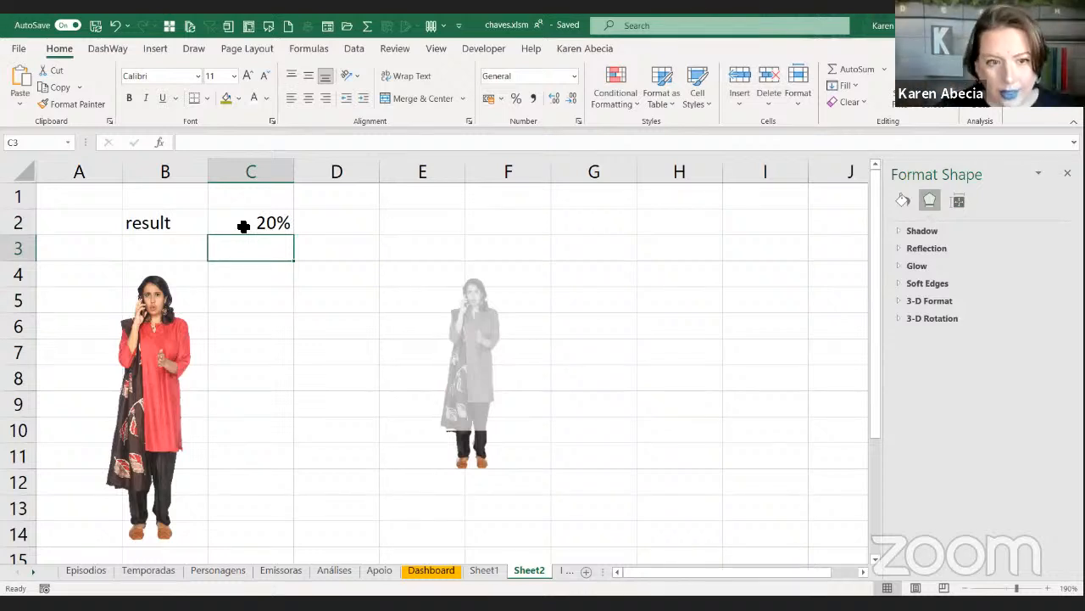
left_click(243, 224)
type("30")
key("Return")
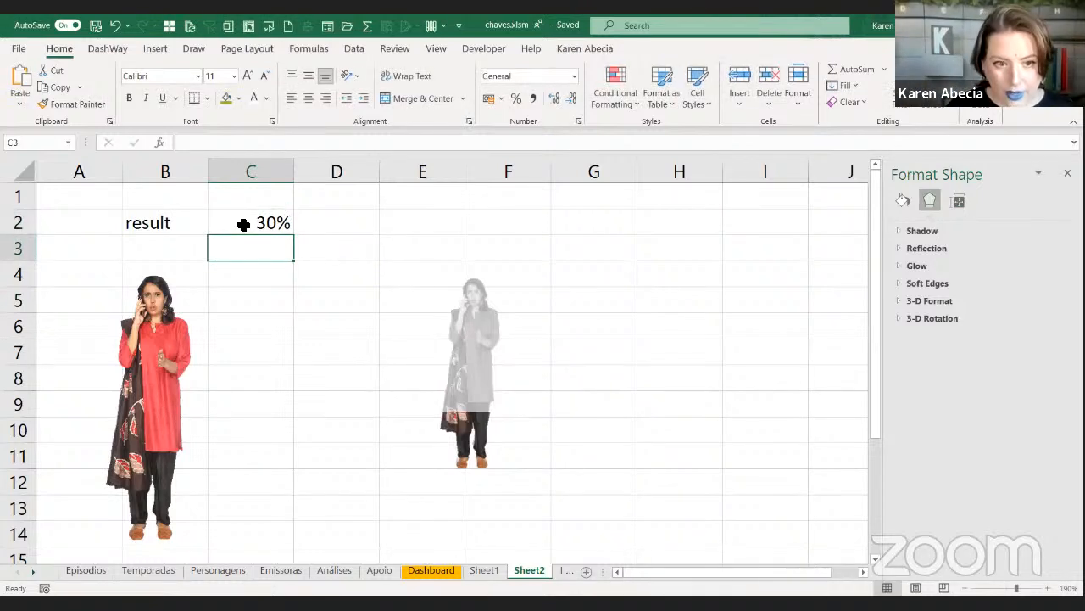
left_click(243, 224)
type("35")
key("Return")
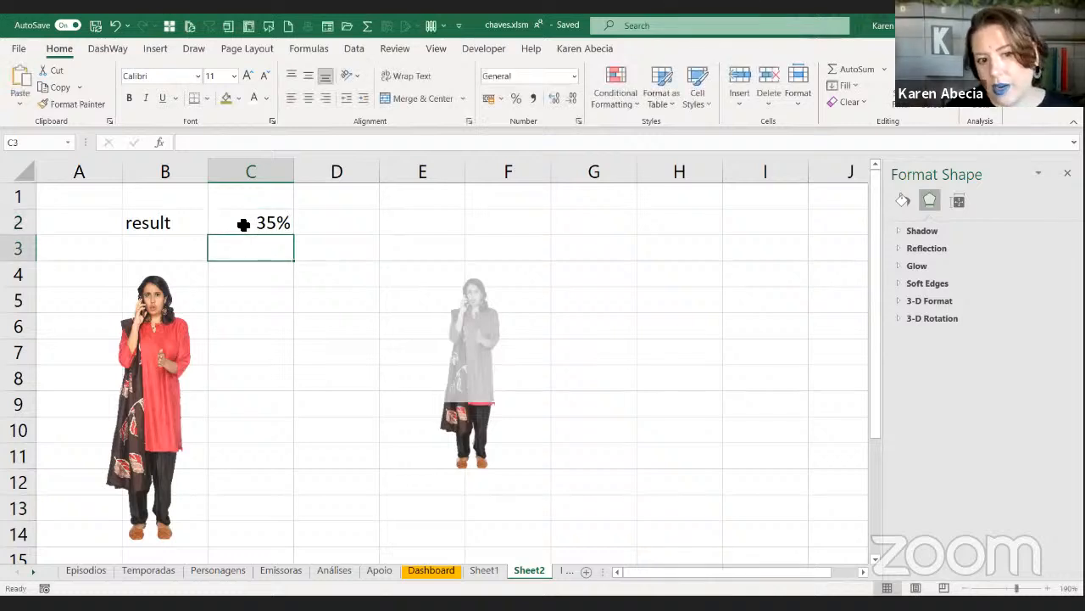
left_click(243, 224)
left_click(256, 243)
left_click(256, 225)
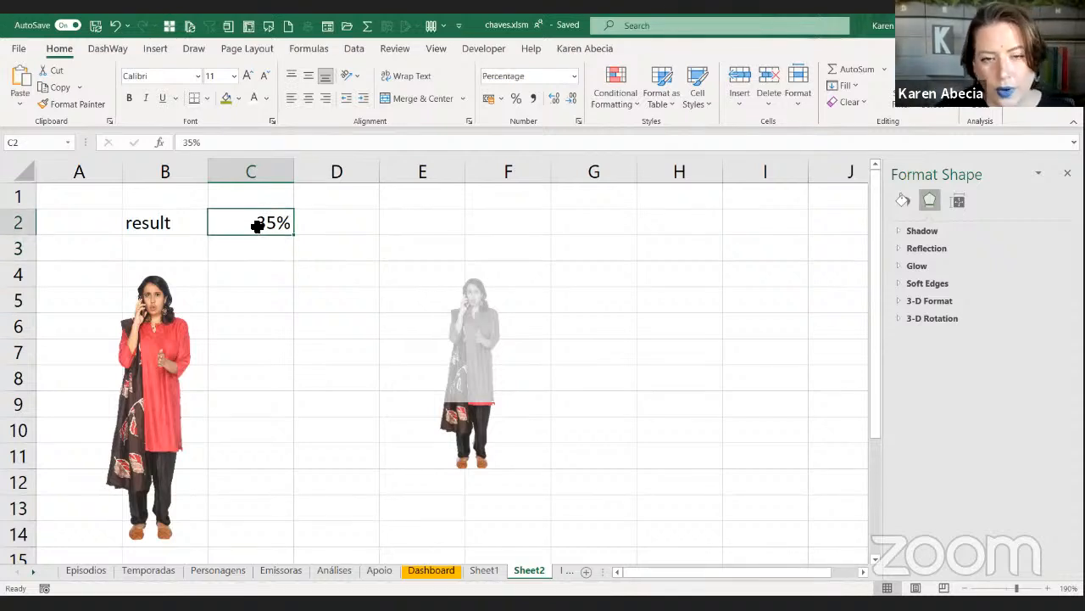
type("45")
key("Return")
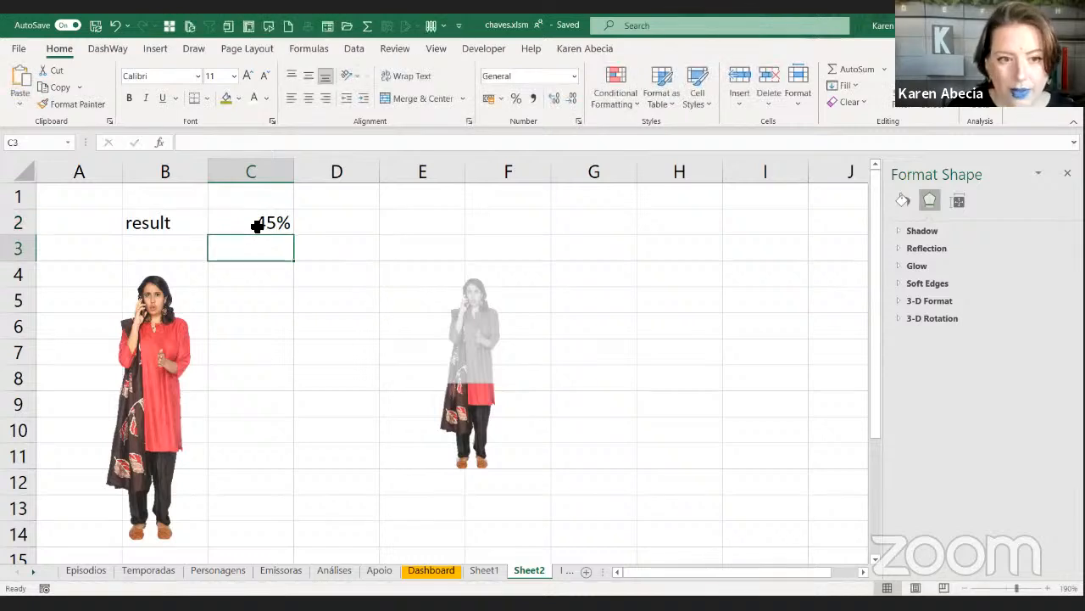
Set the result in cell C2 to 50%
left_click(281, 214)
type("50")
key("Return")
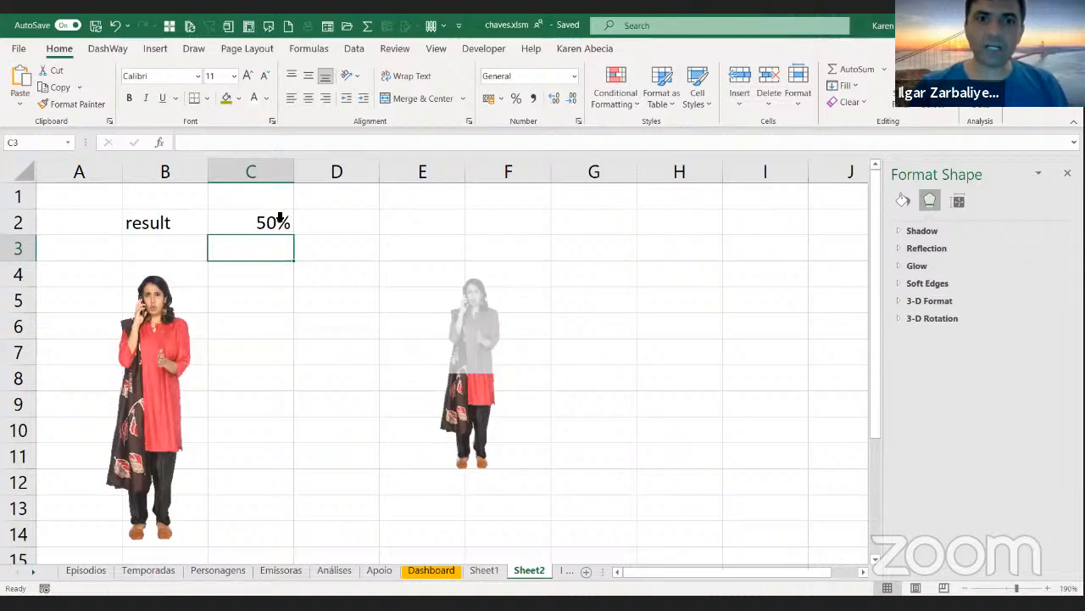
Leave Sheet2 and open the Dashboard sheet to view the finished character charts
left_click(702, 221)
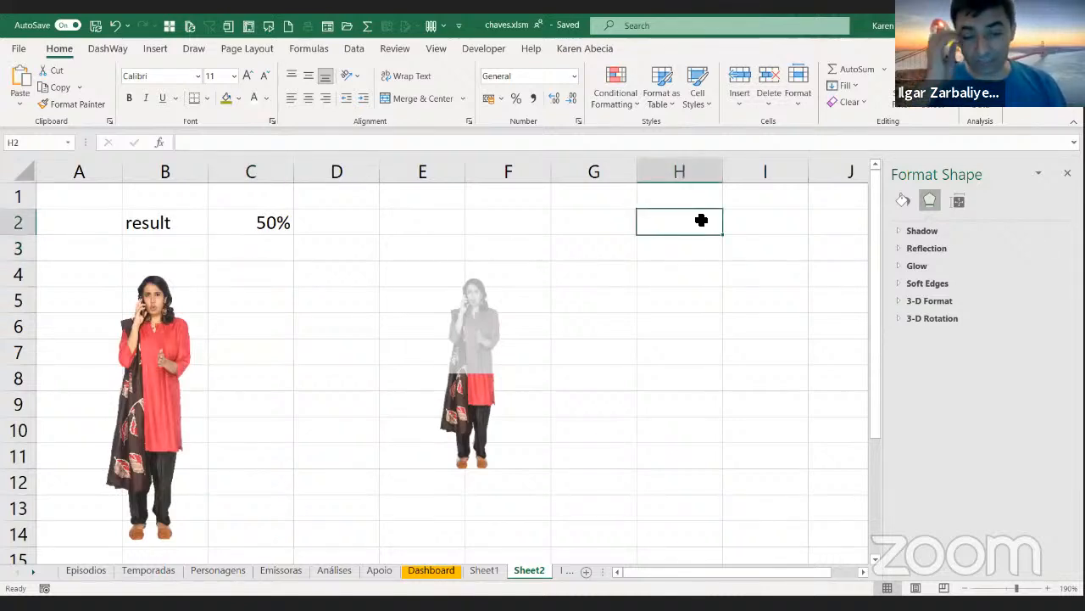
left_click(485, 572)
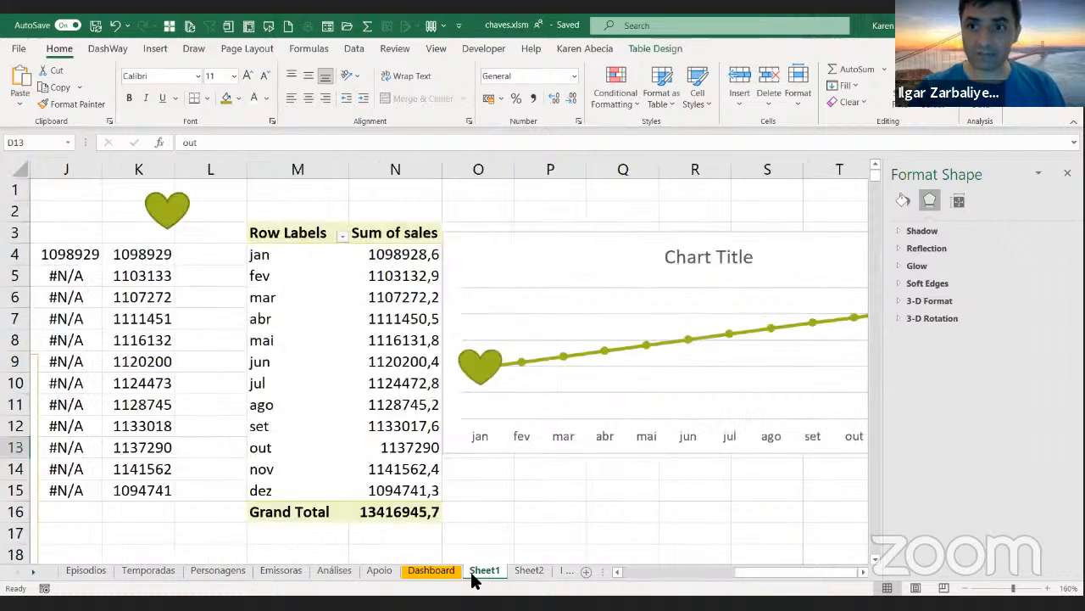
left_click(431, 571)
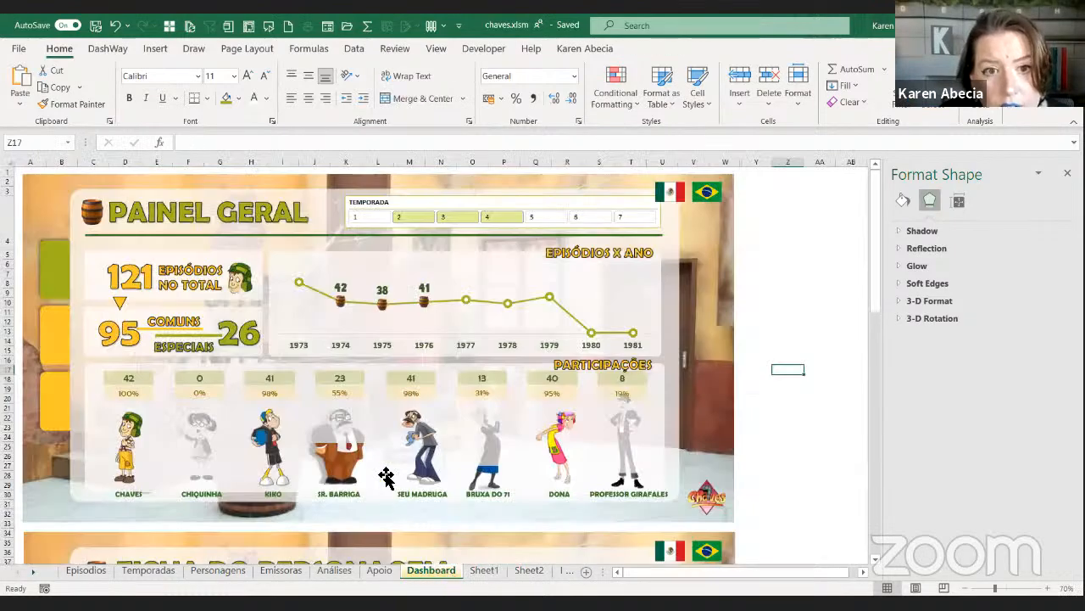